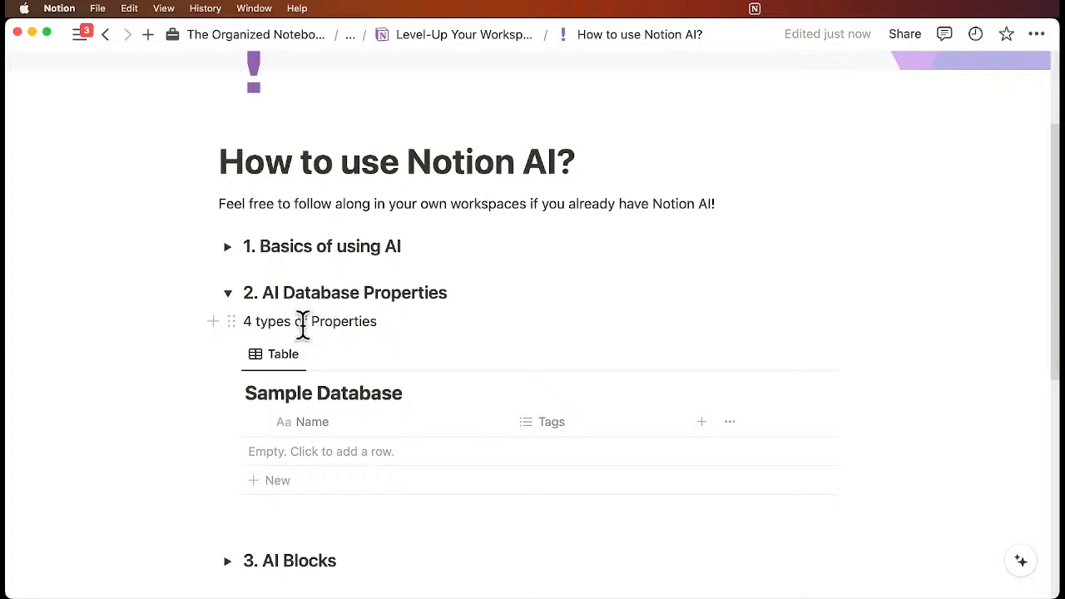
Step: Add an empty row to Sample Database and an AI summary property, trying its autofill on the current view
scroll(304, 333, "down", 2)
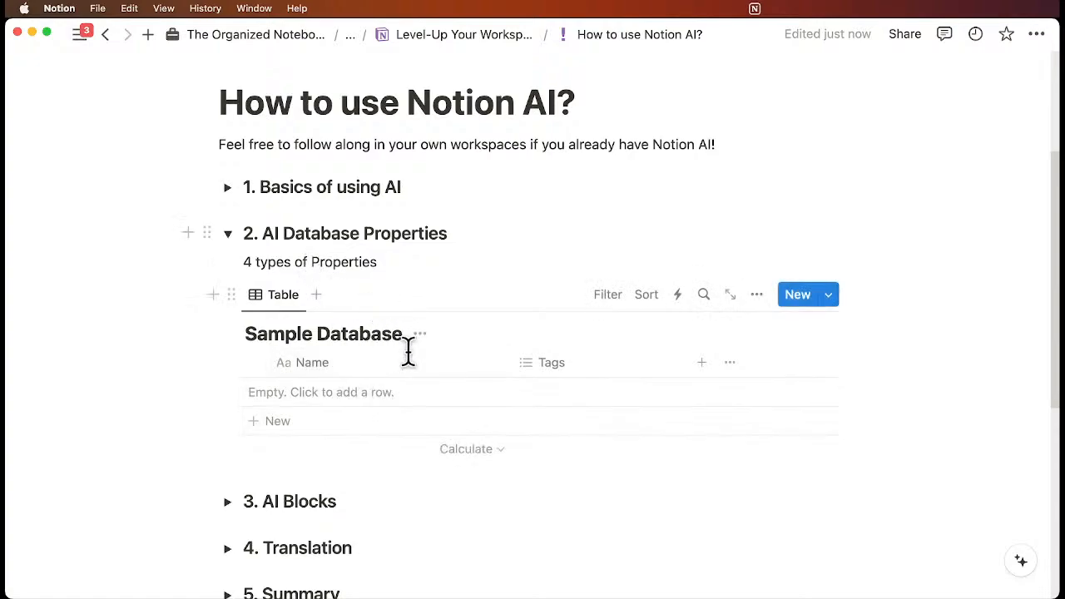
left_click(331, 421)
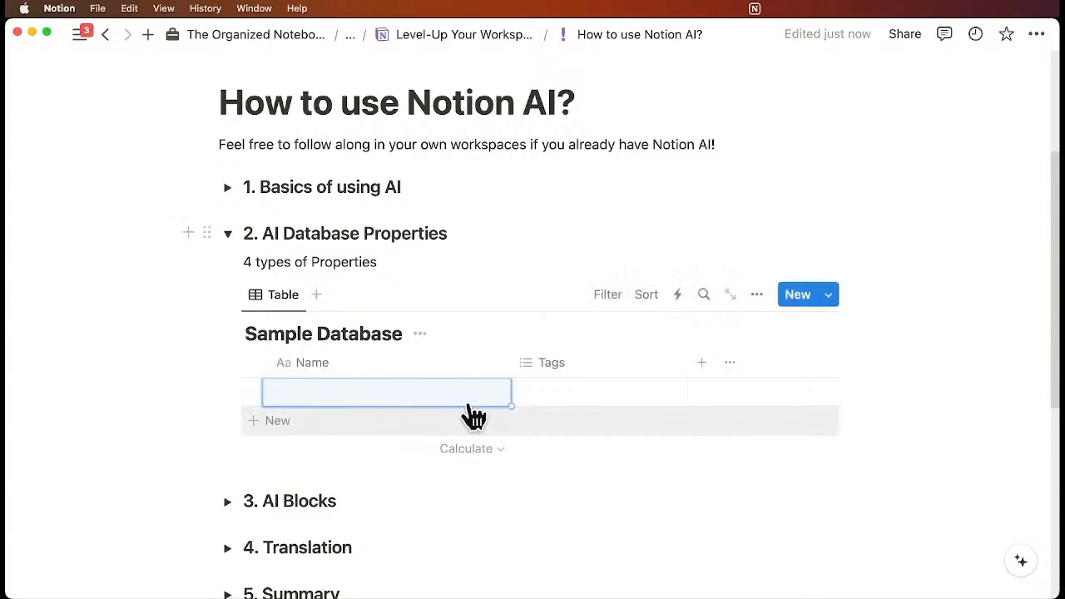
left_click(703, 365)
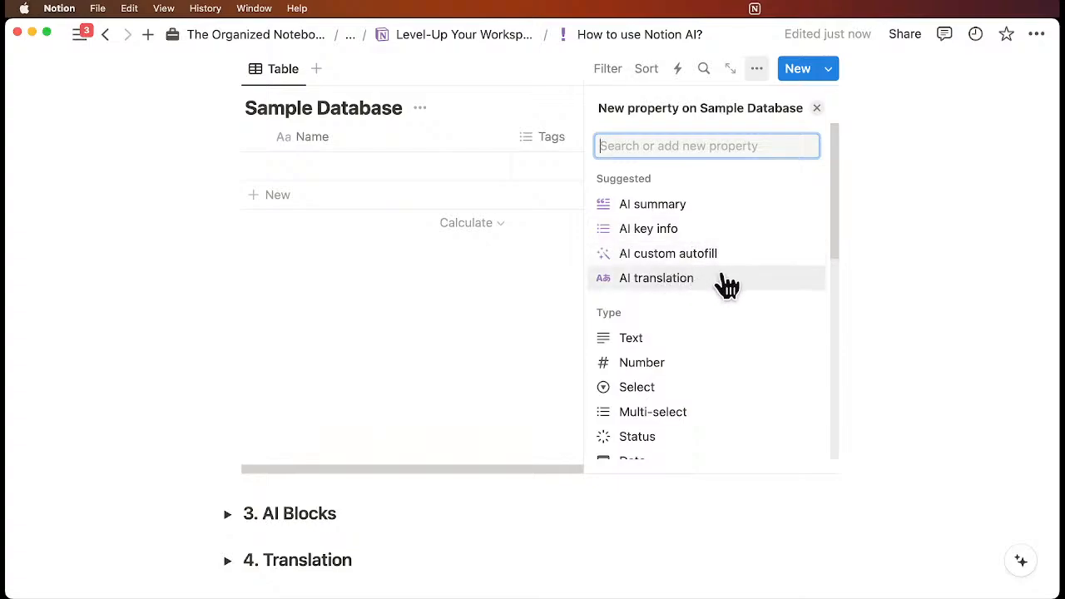
left_click(661, 205)
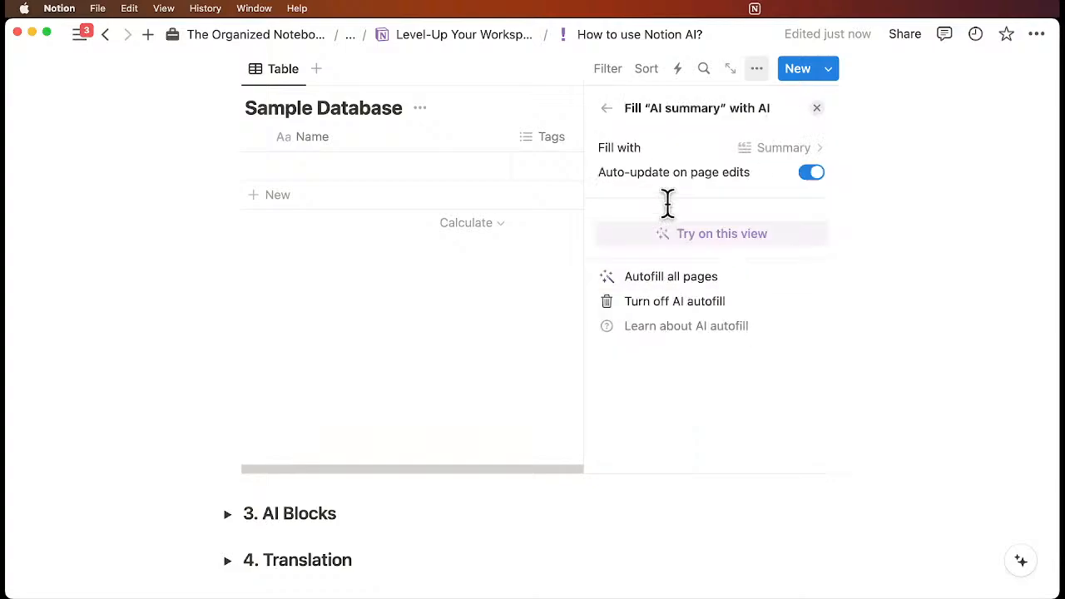
left_click(746, 235)
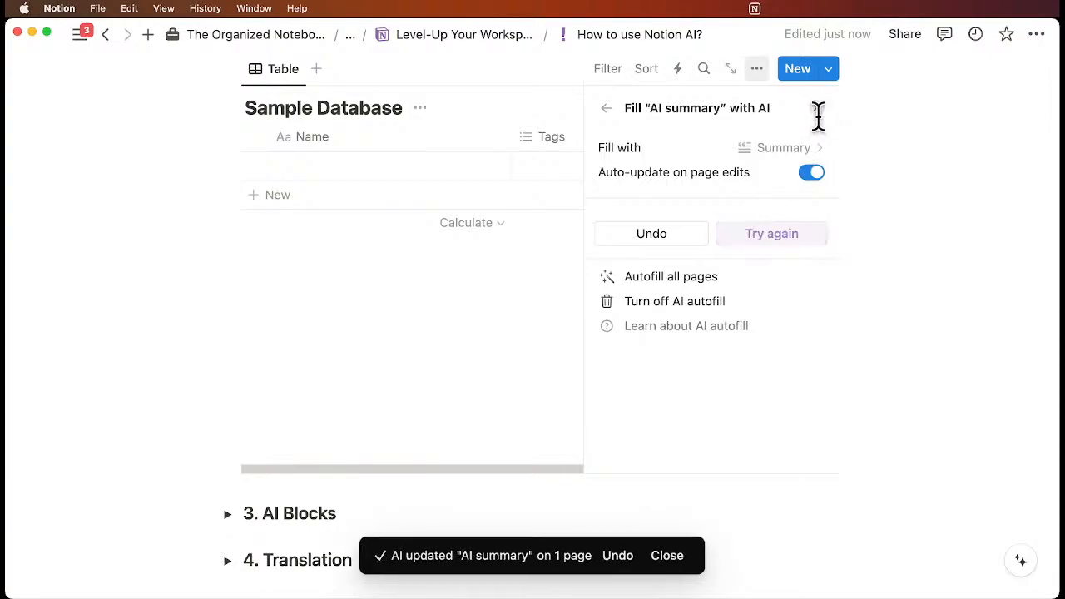
key("Escape")
scroll(735, 190, "up", 1)
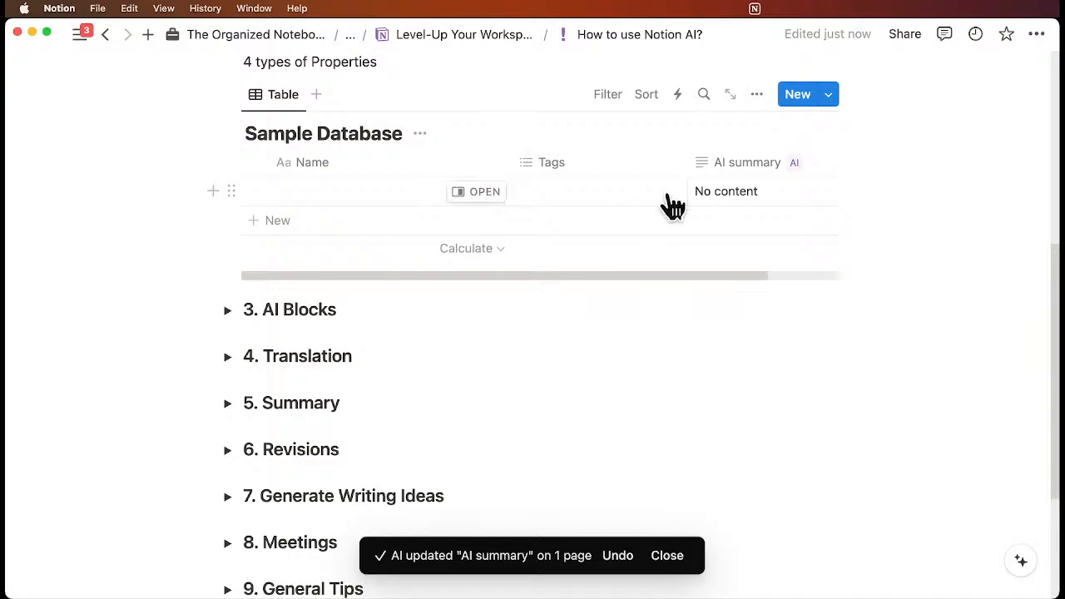
Step: Paste the copied article on artificial intelligence into the empty row's page, and update that row's AI summary
left_click(484, 192)
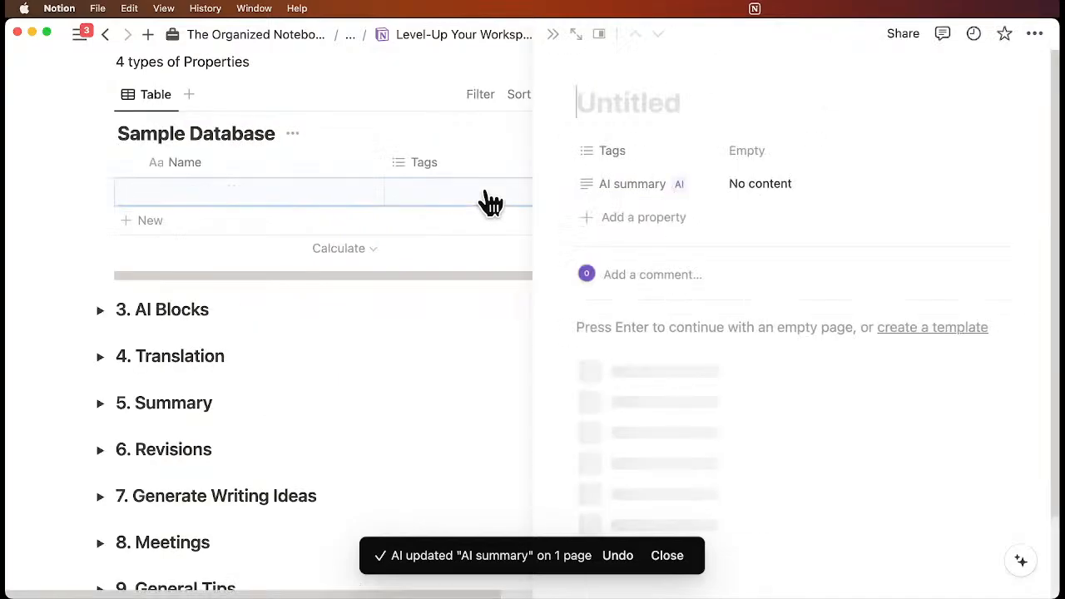
left_click(624, 326)
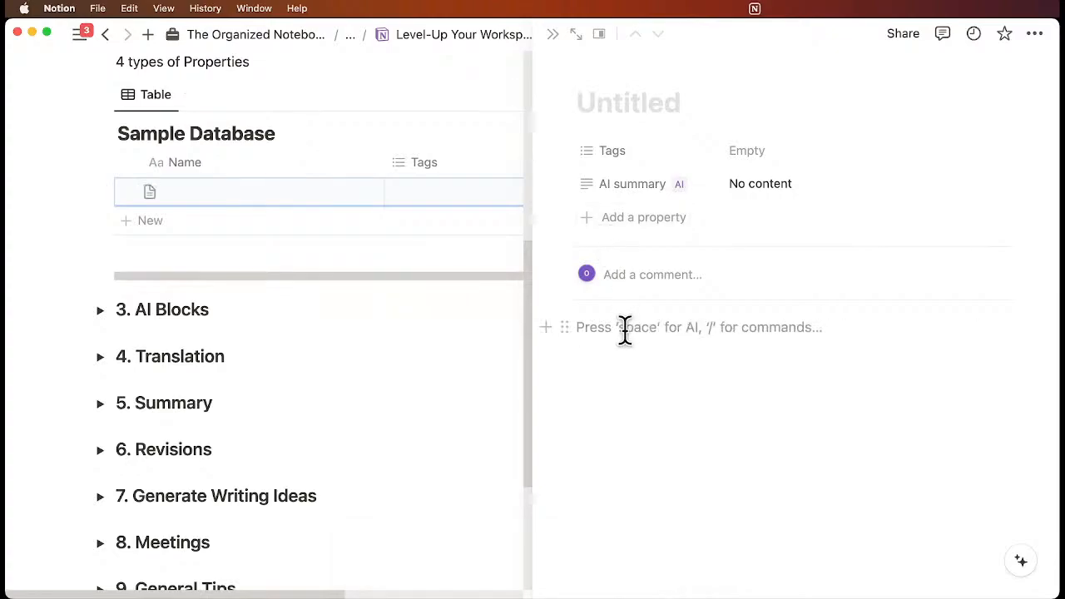
left_click(487, 596)
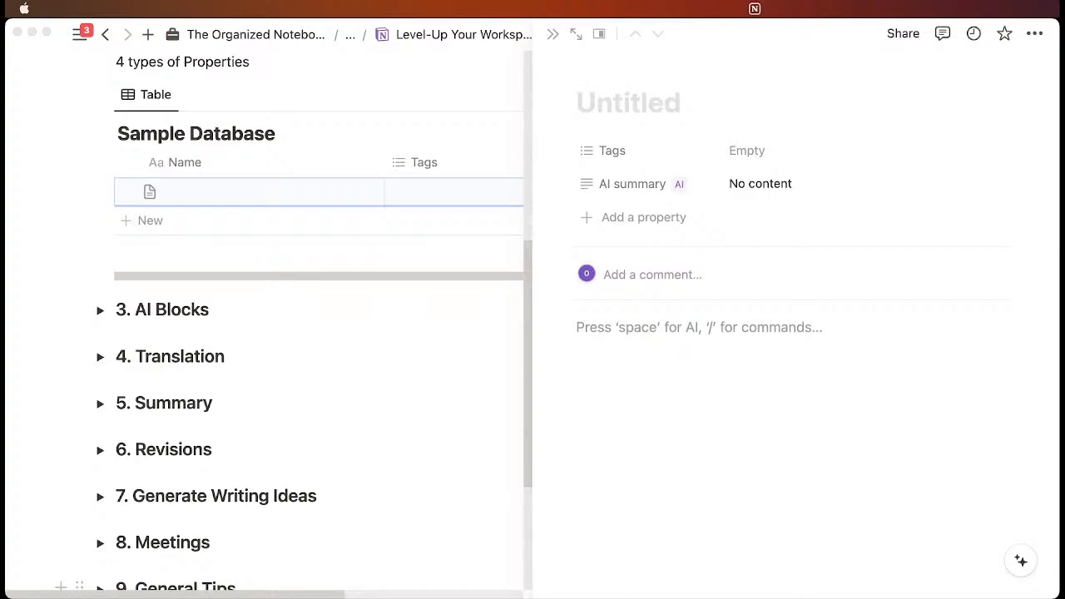
left_click(619, 596)
key("super+v")
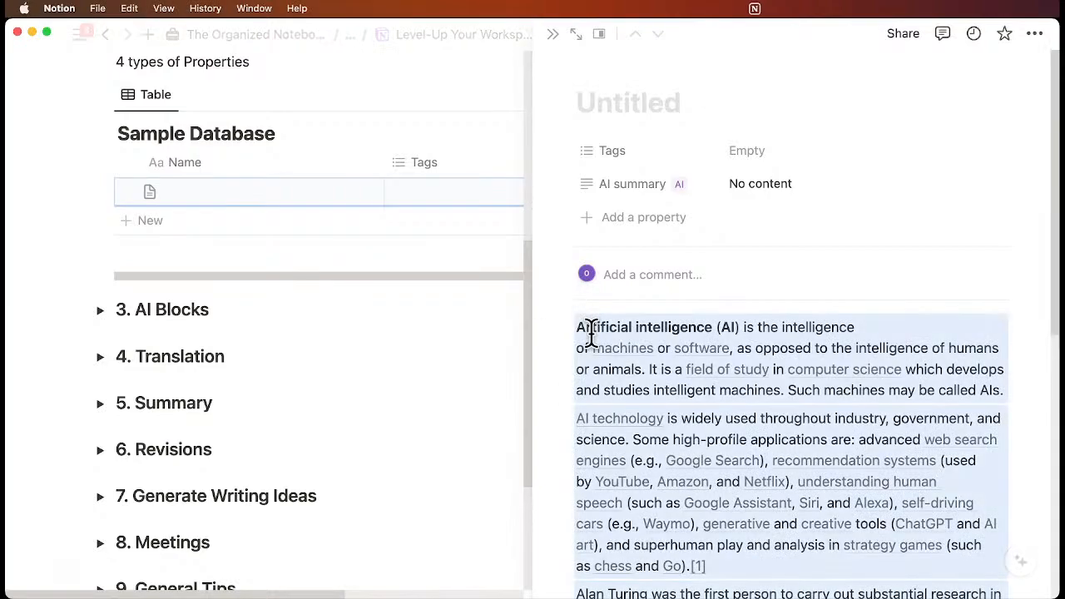
left_click(552, 34)
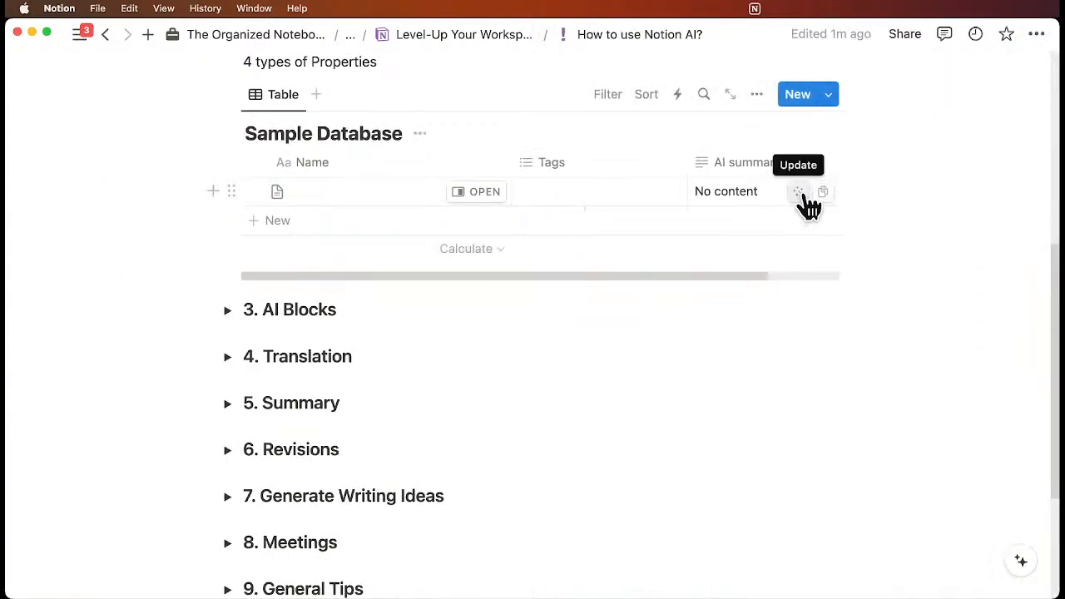
left_click(798, 193)
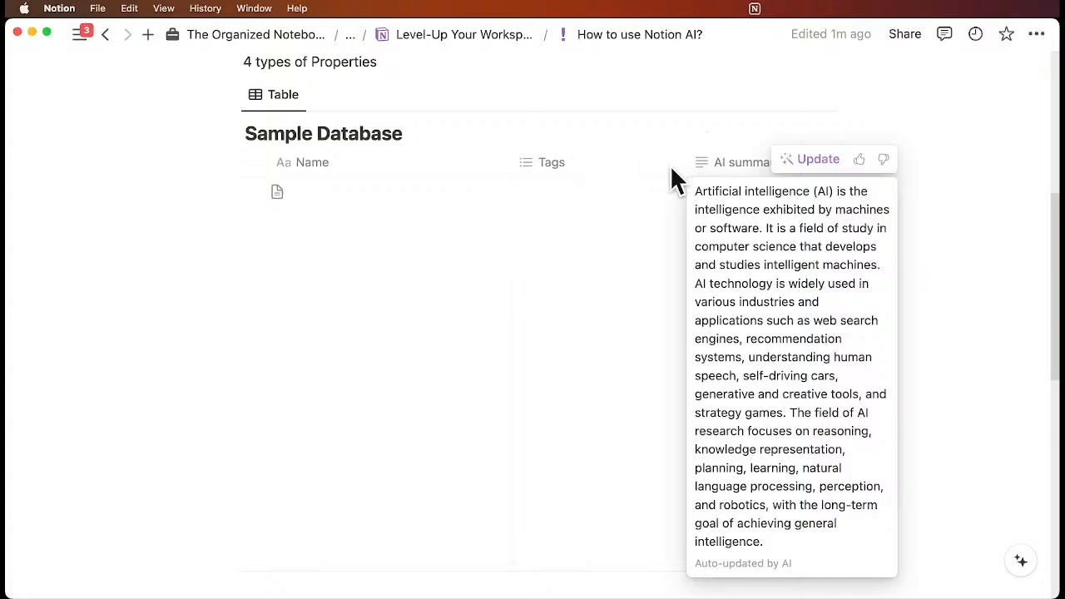
key("Escape")
Step: Add an AI key info property that extracts "Key topics in bullet points" and save the setting
scroll(773, 226, "right", 2)
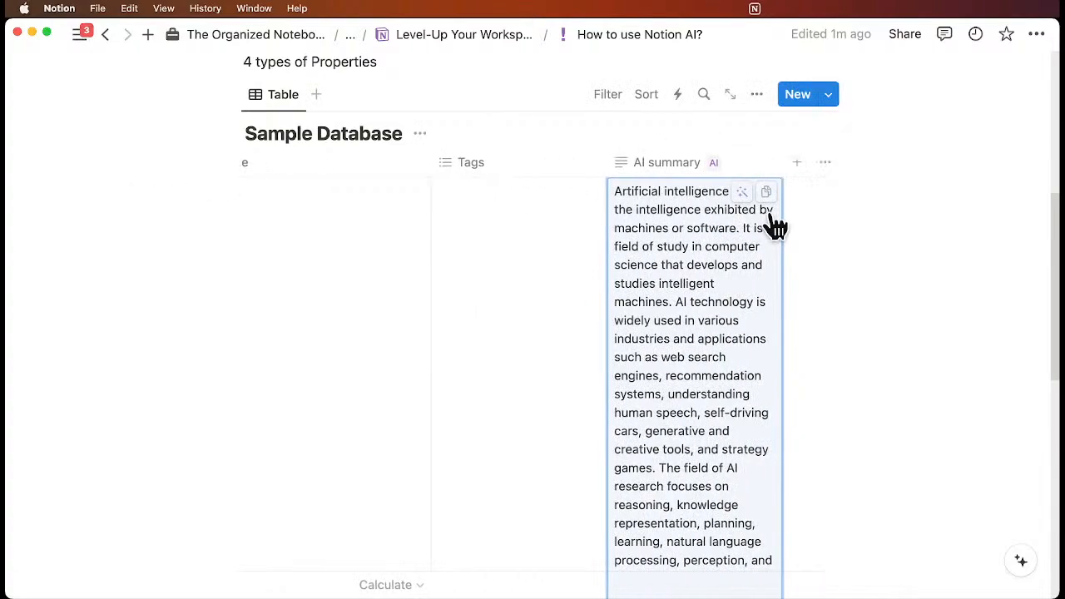
left_click(796, 164)
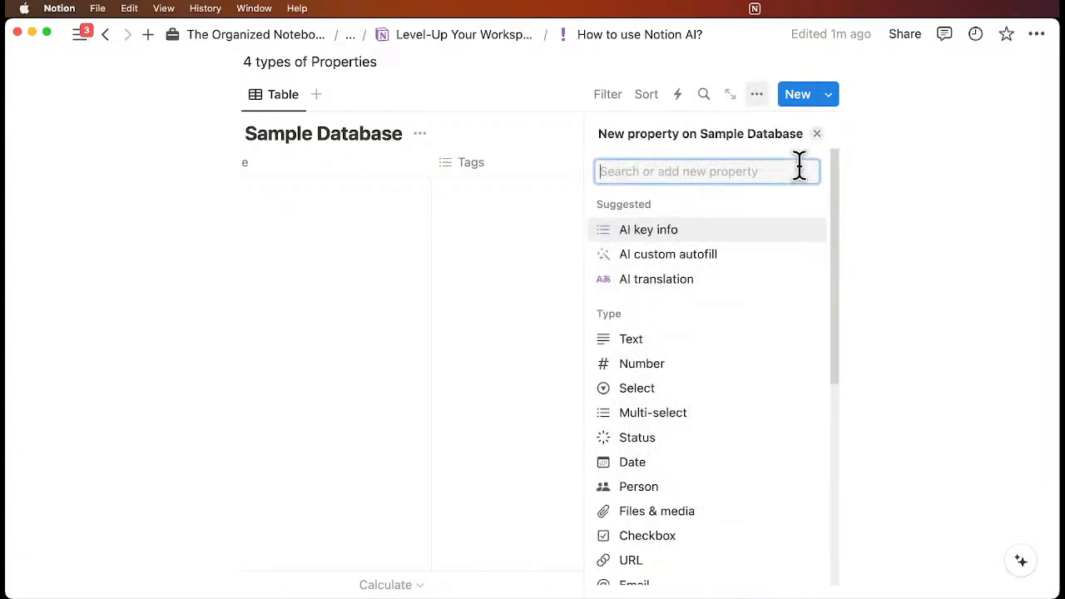
left_click(675, 237)
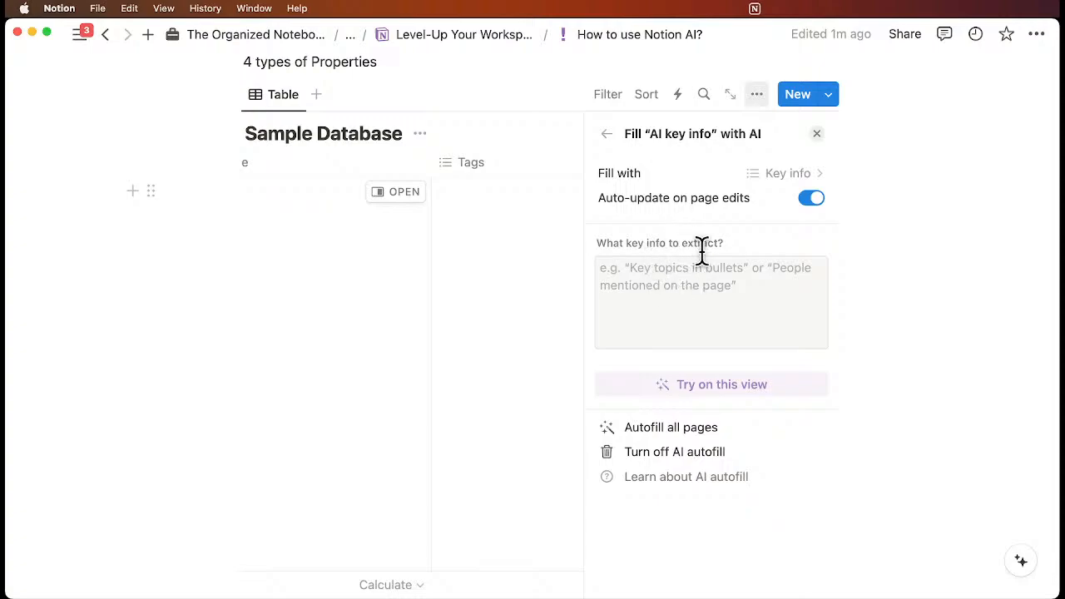
left_click(689, 279)
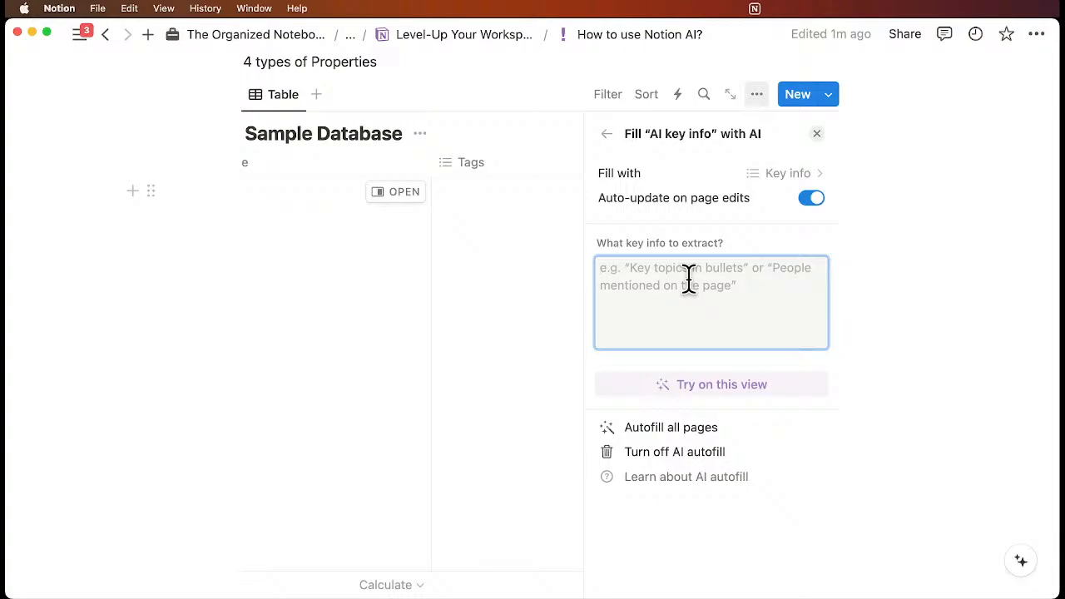
type("Key topics in bullet points")
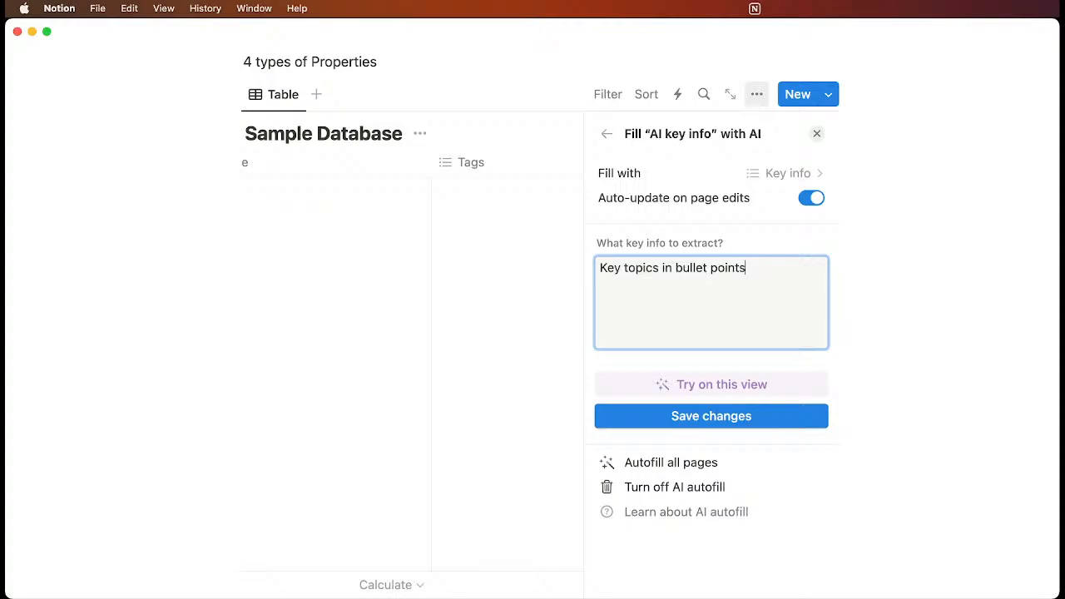
left_click(729, 418)
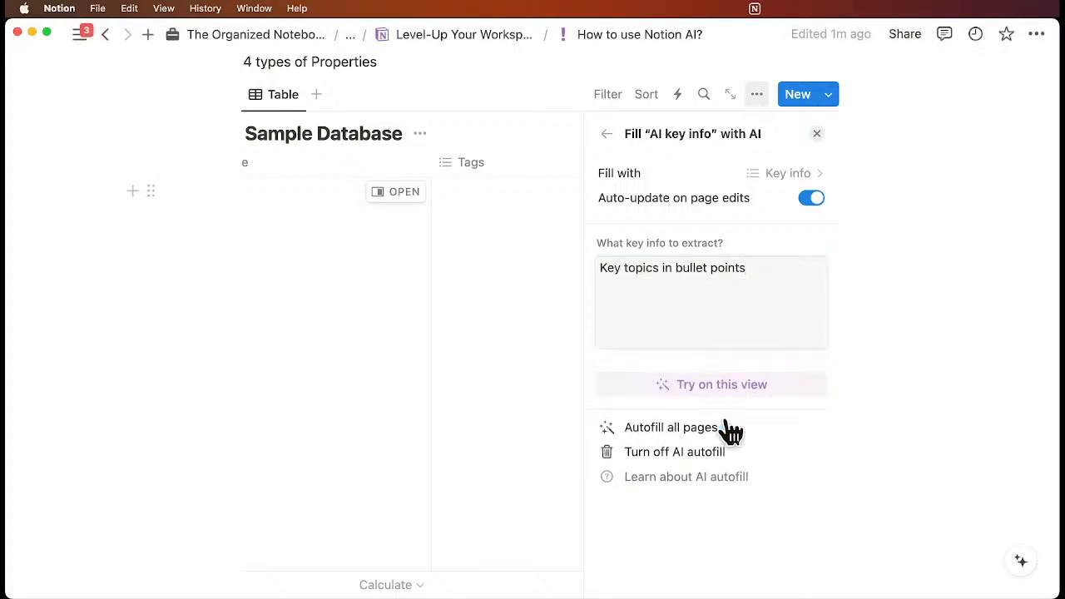
left_click(816, 134)
Step: Generate the AI key info for the article's row
scroll(785, 261, "right", 5)
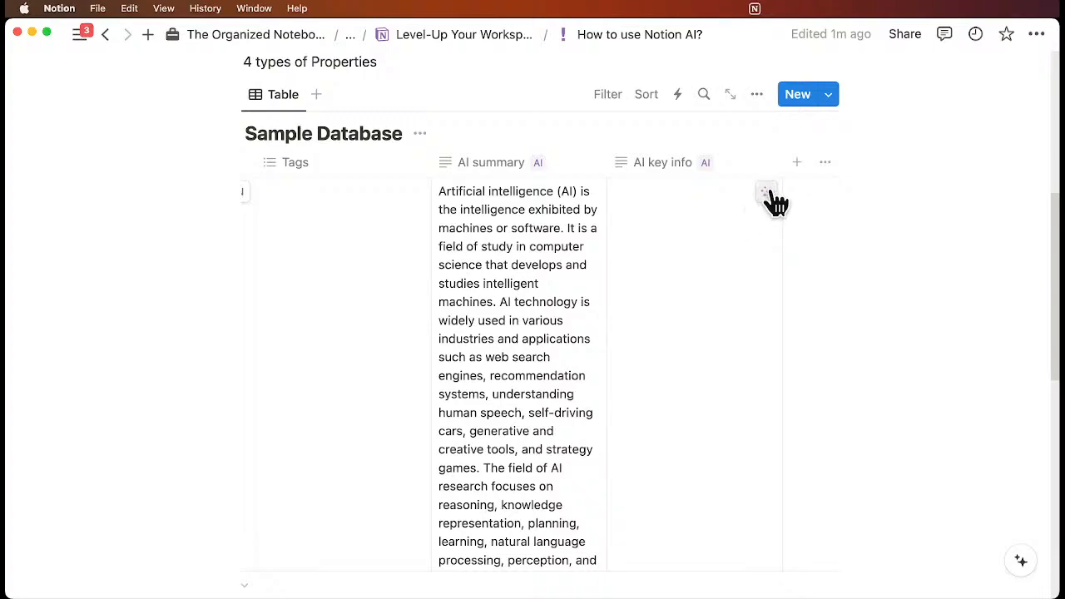
left_click(767, 195)
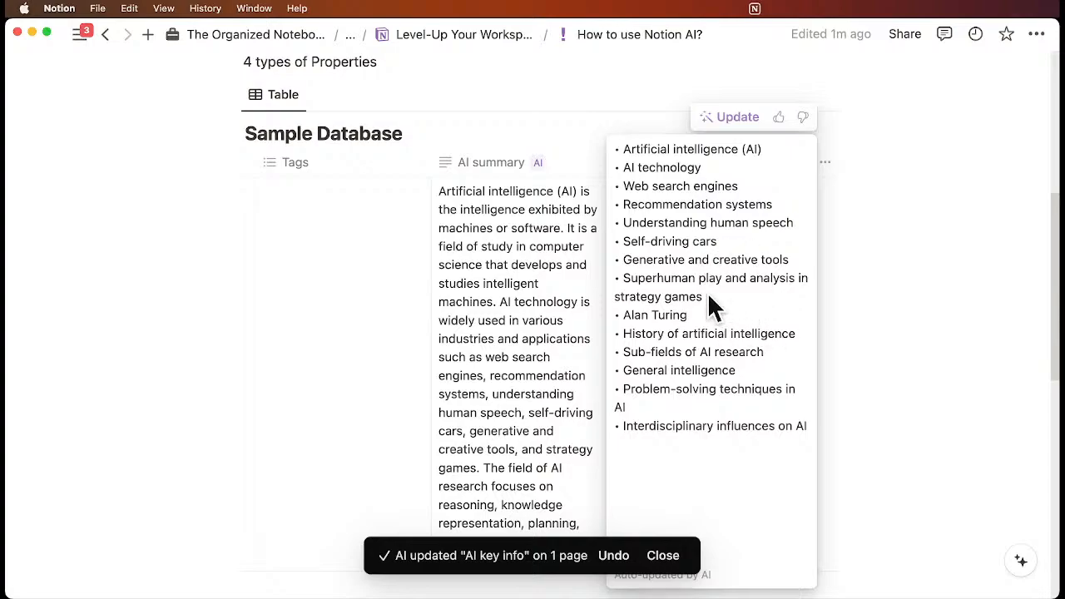
left_click(857, 314)
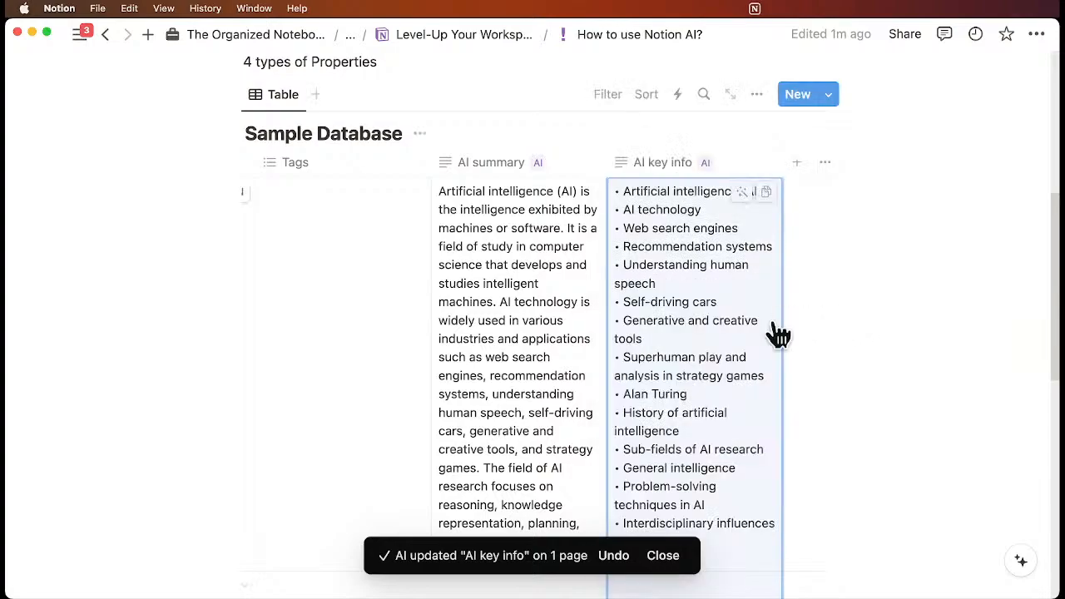
Step: Add an AI translation property and check which properties it can translate, keeping Name as the source
left_click(798, 165)
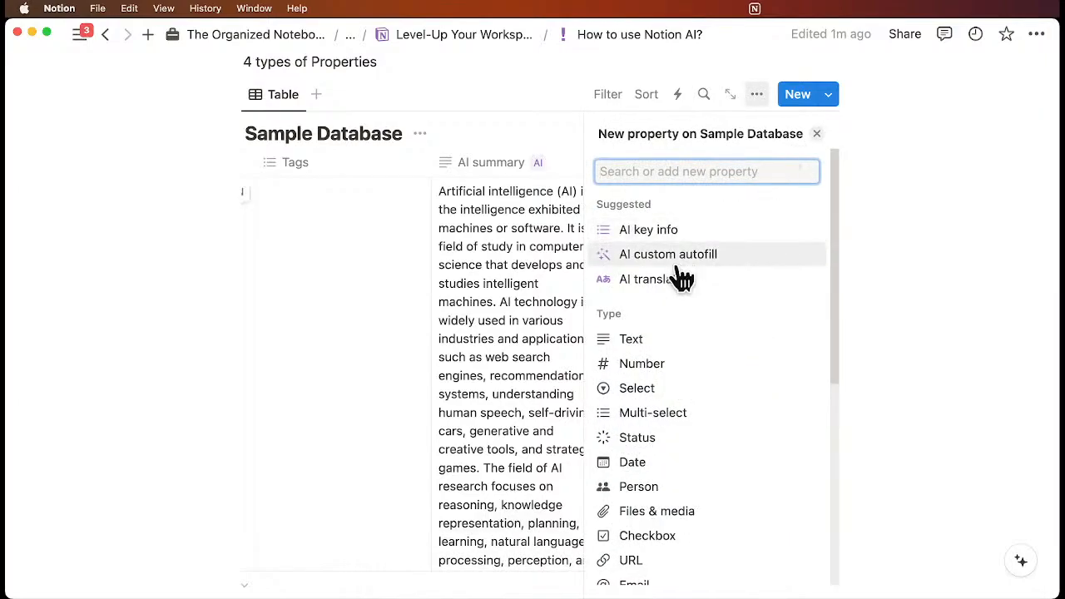
left_click(703, 290)
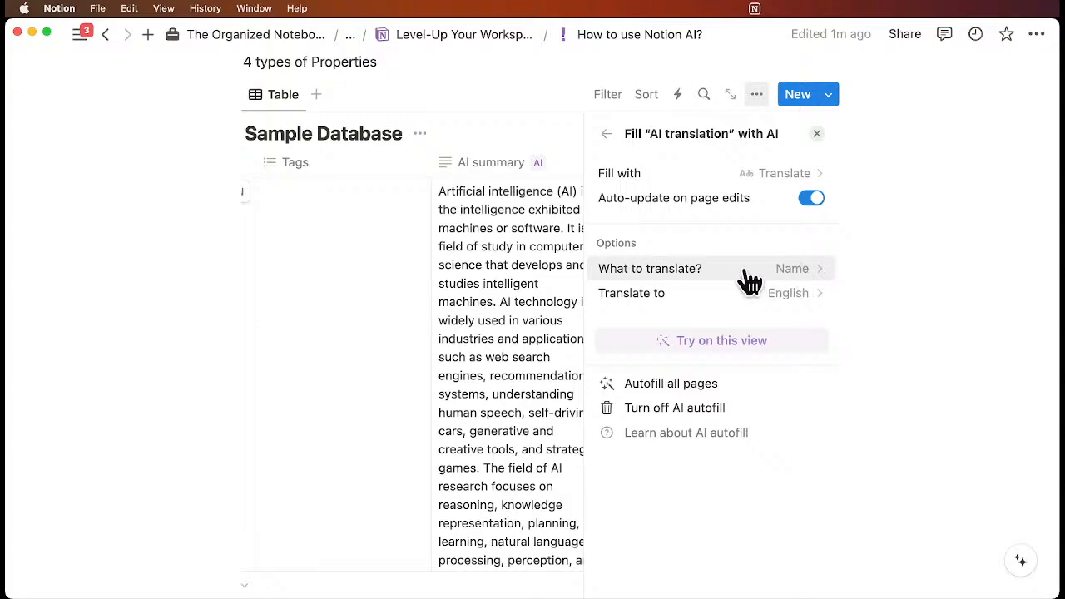
left_click(795, 271)
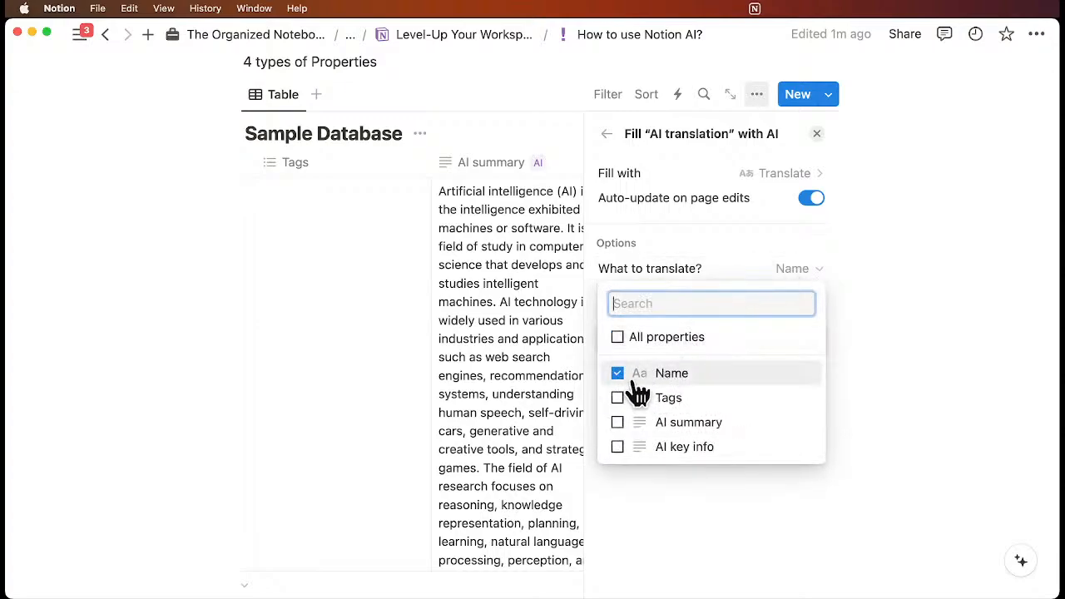
left_click(796, 250)
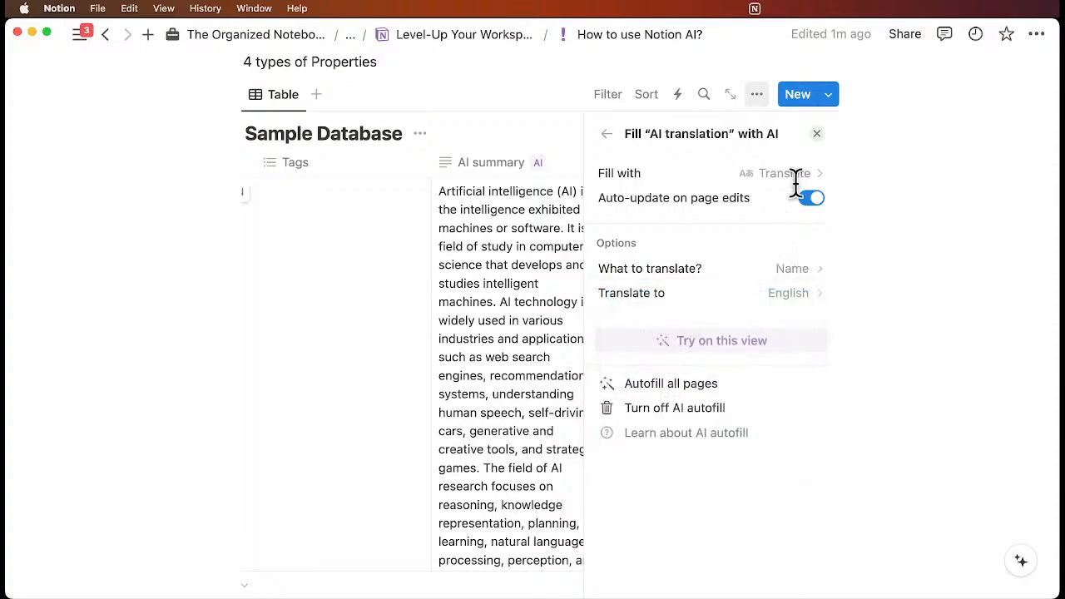
left_click(816, 133)
Step: Name the database row "Artificial Intelligence Article"
scroll(705, 248, "left", 5)
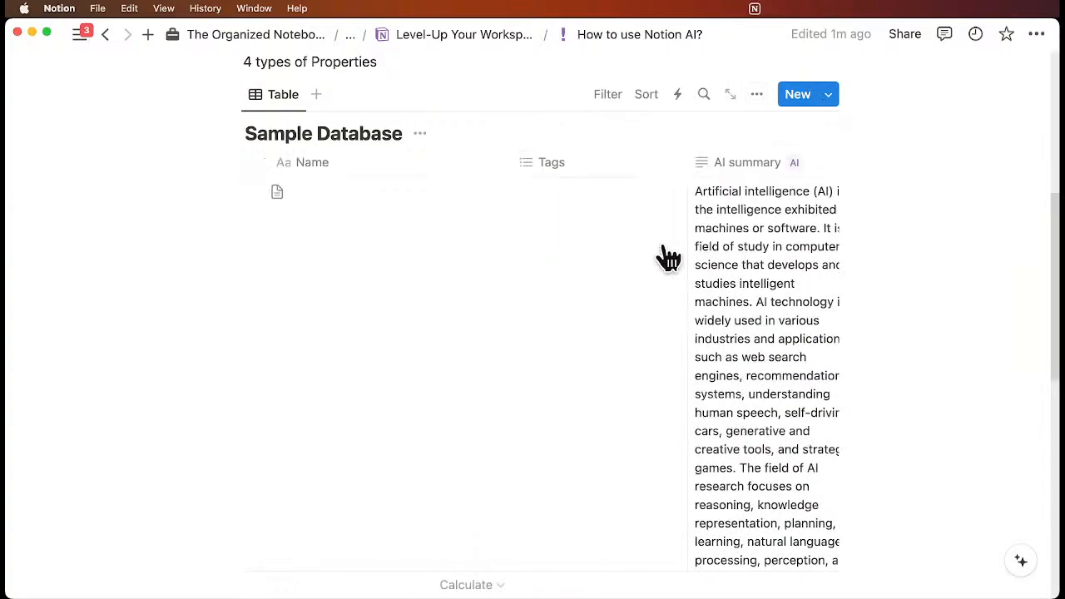
left_click(296, 188)
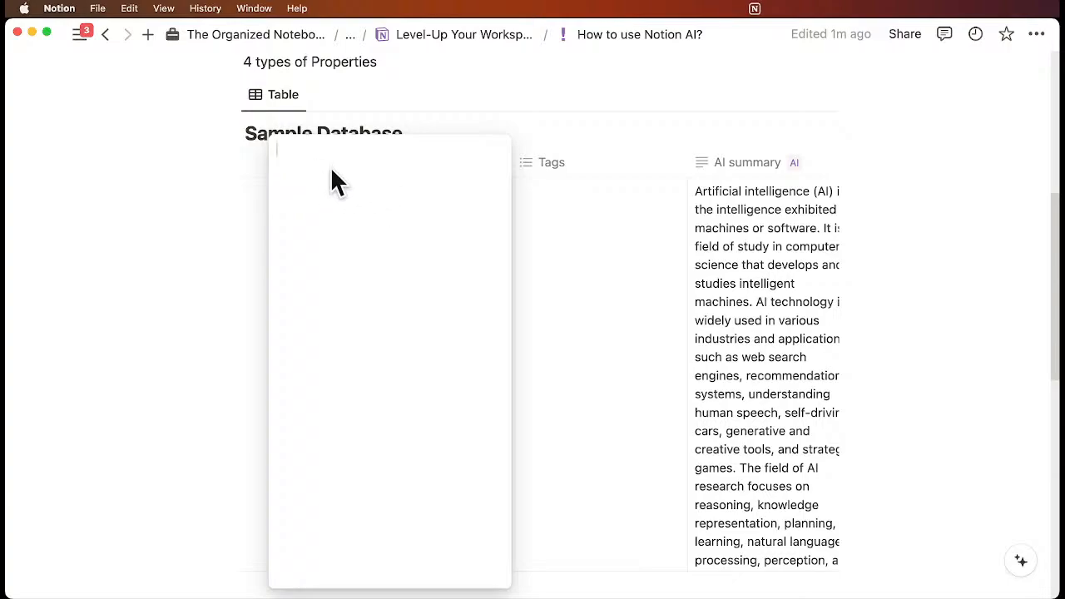
type("Artificial Intelligence Article")
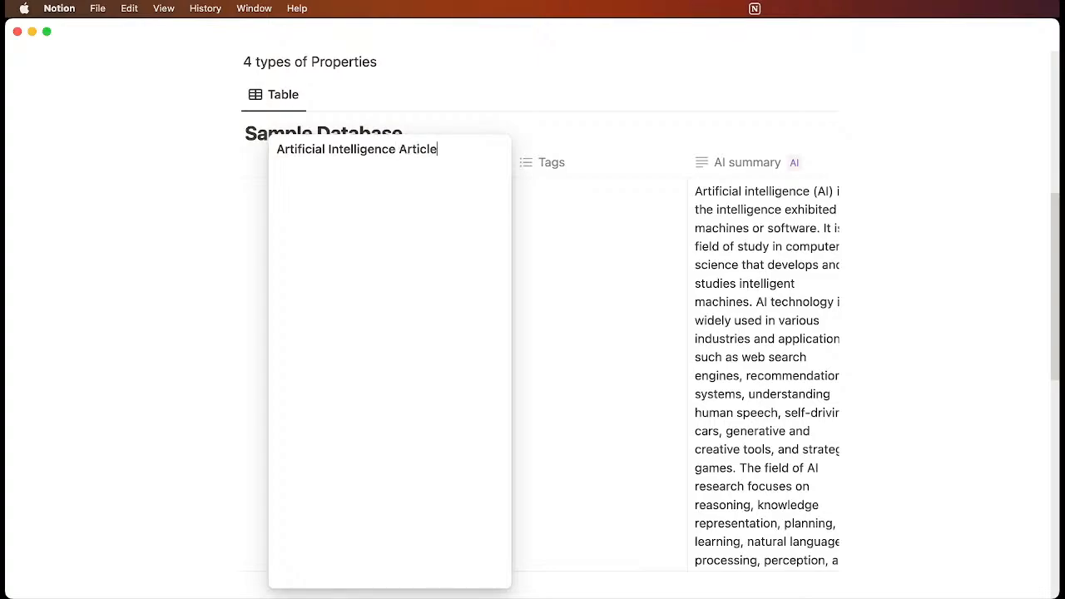
left_click(584, 232)
Step: Set the AI translation property to translate into Spanish, save the change, and generate the row's translation
scroll(585, 232, "right", 5)
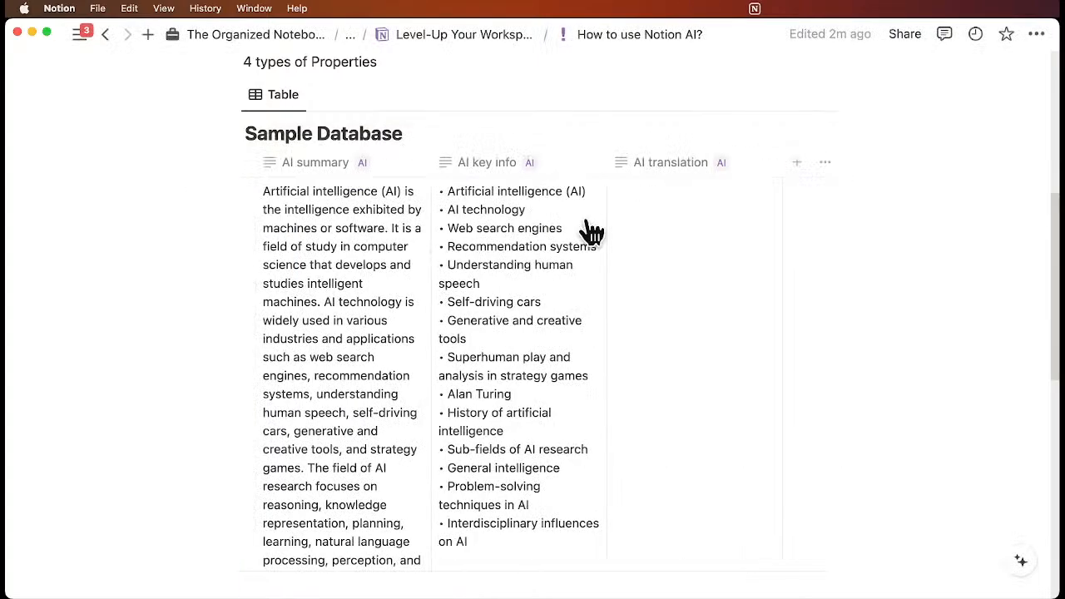
left_click(697, 176)
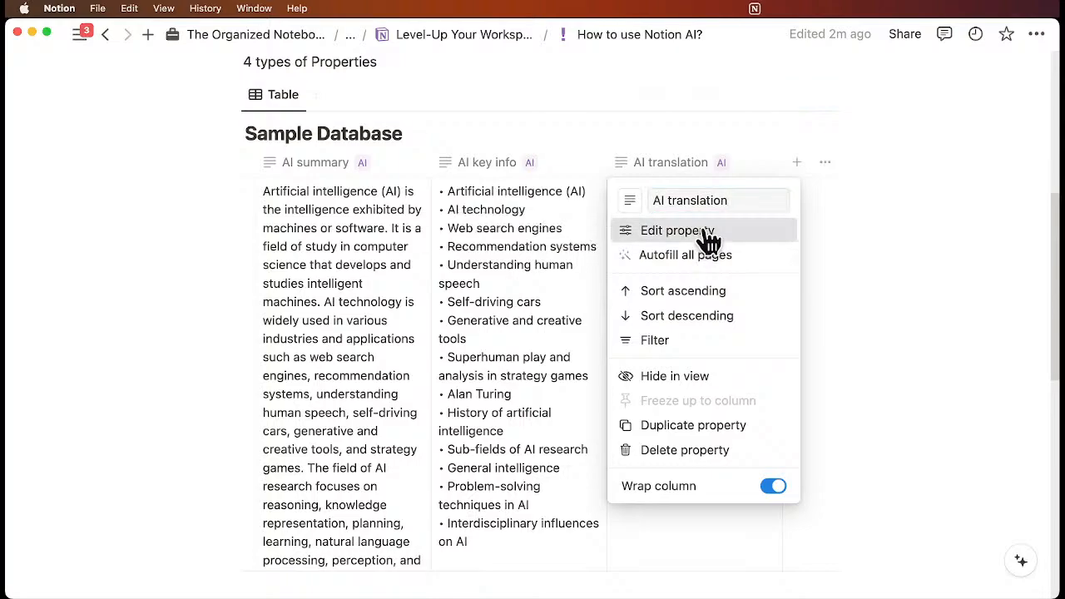
left_click(708, 237)
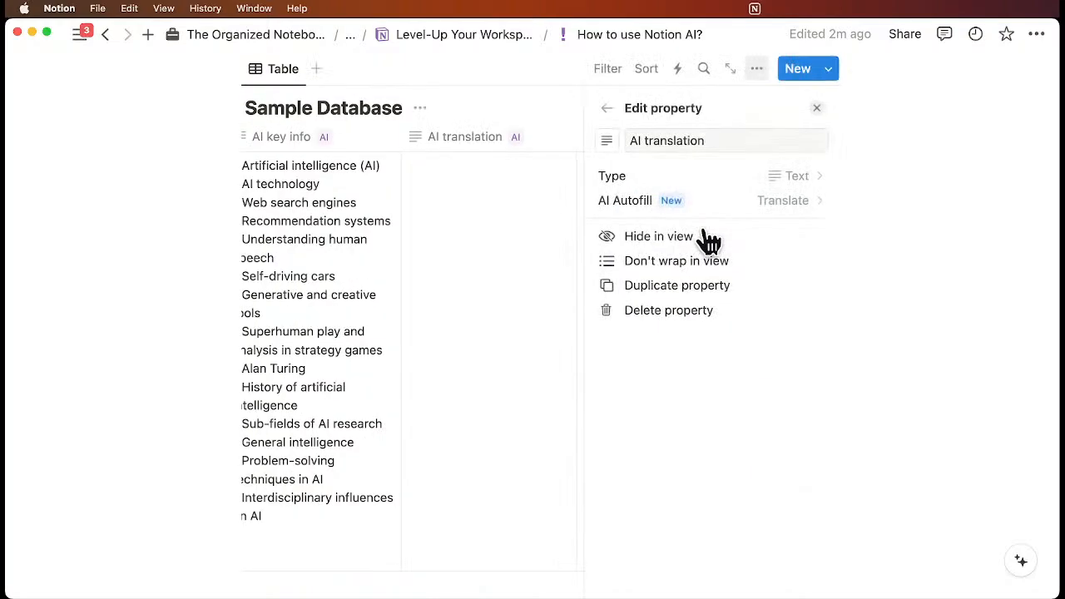
left_click(781, 204)
left_click(787, 275)
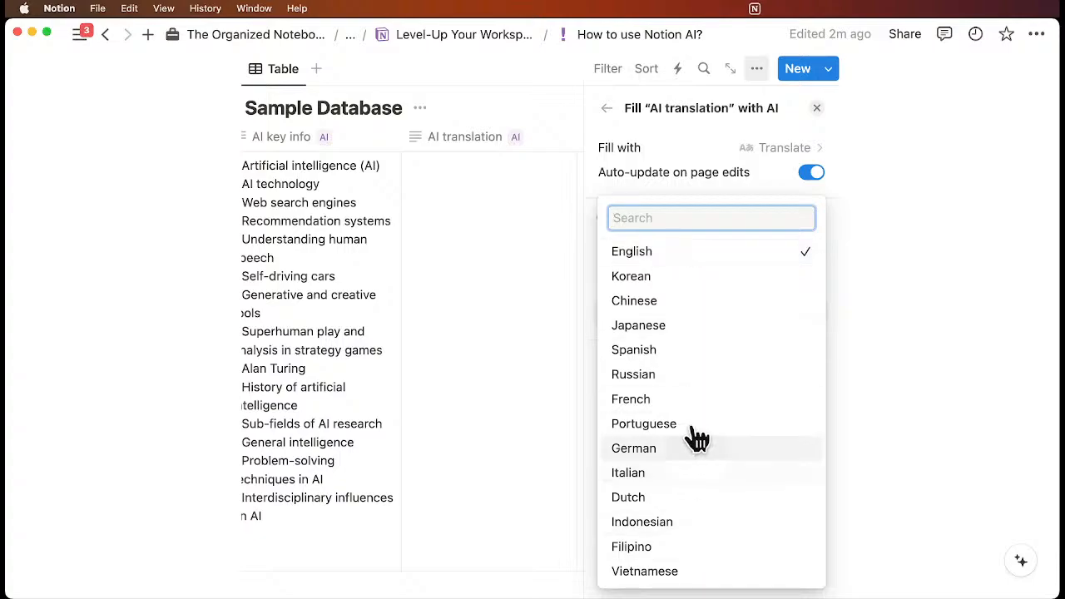
left_click(695, 356)
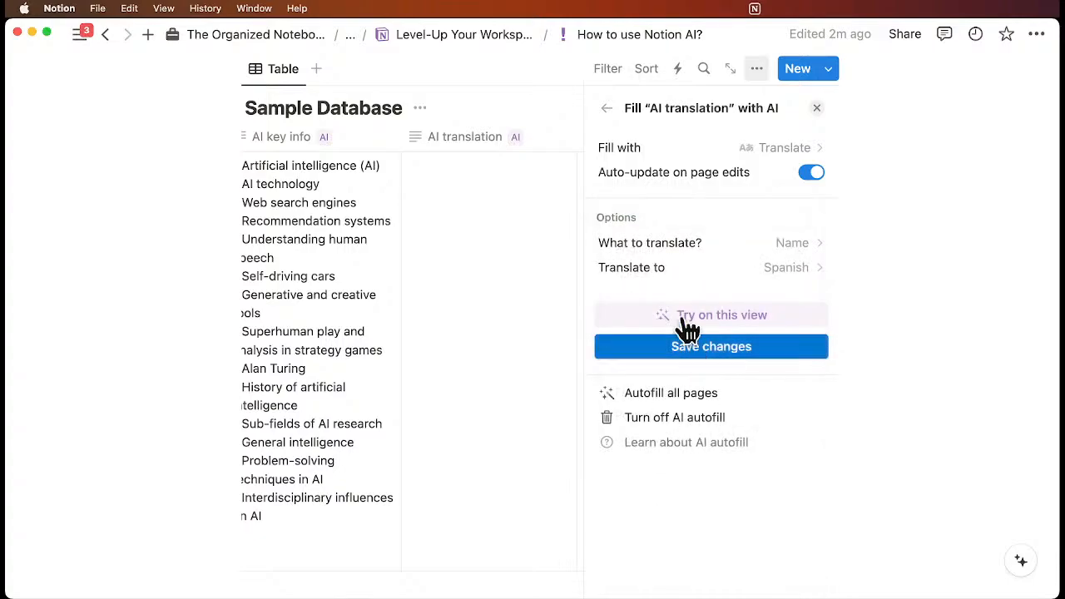
left_click(754, 356)
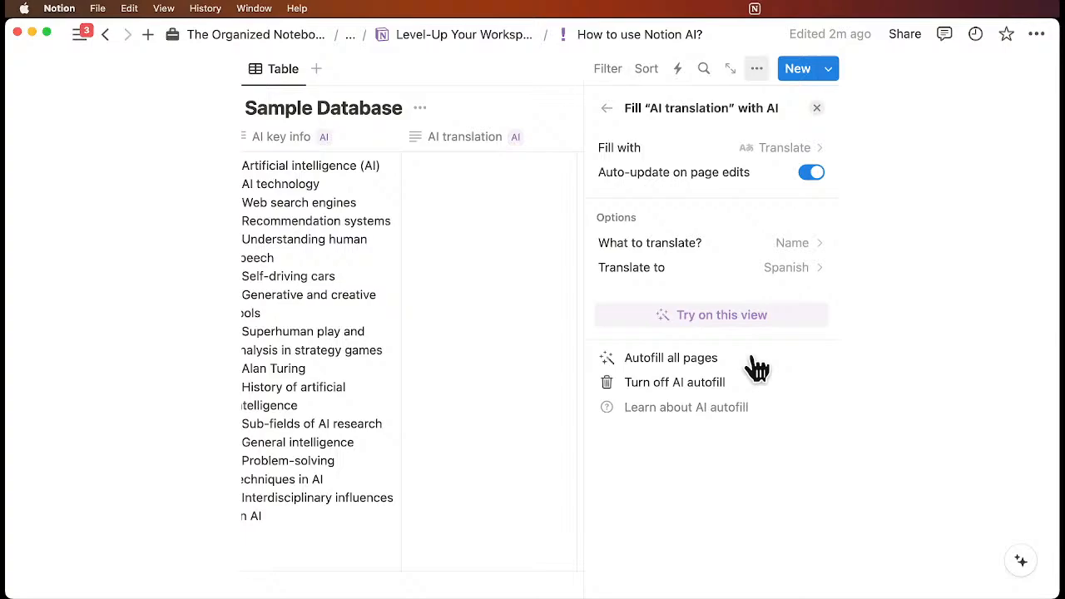
left_click(815, 108)
left_click(765, 167)
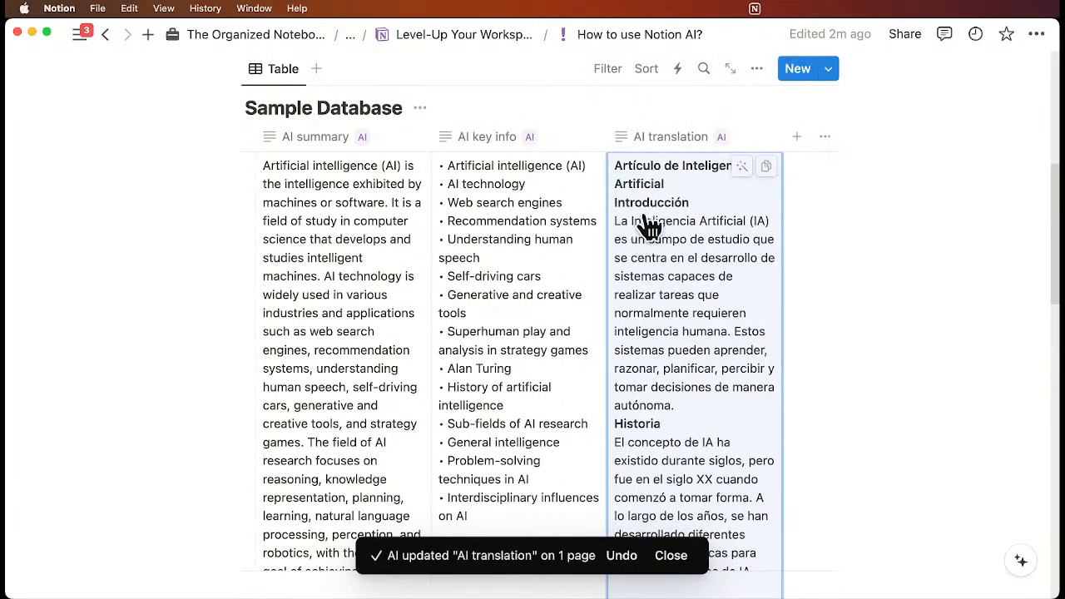
Step: Add an AI custom autofill property with the prompt "Generate a one sentence summary about this page" and save the changes
left_click(798, 139)
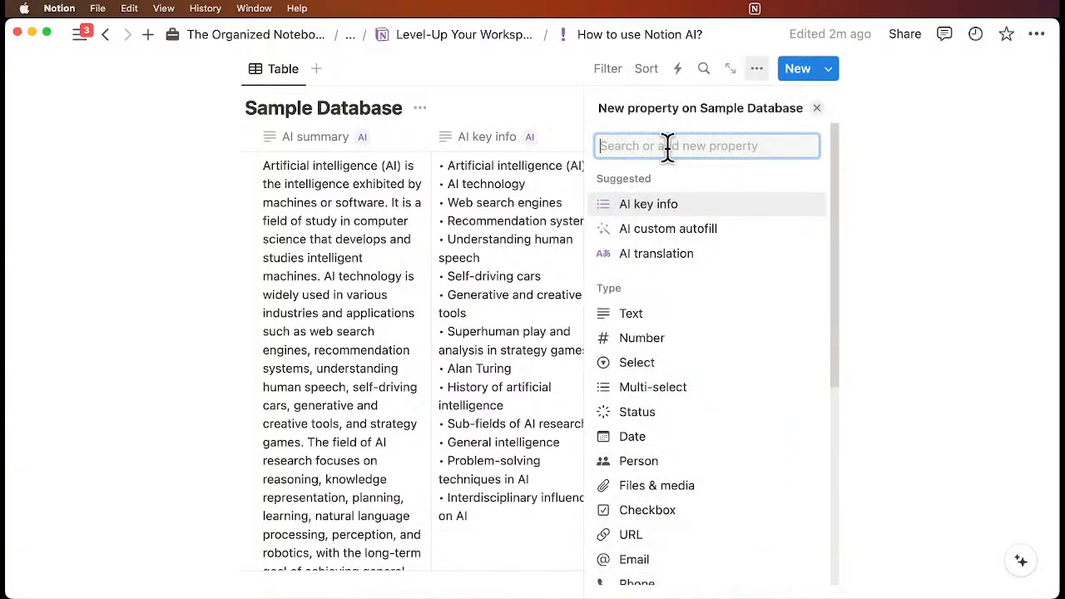
left_click(701, 233)
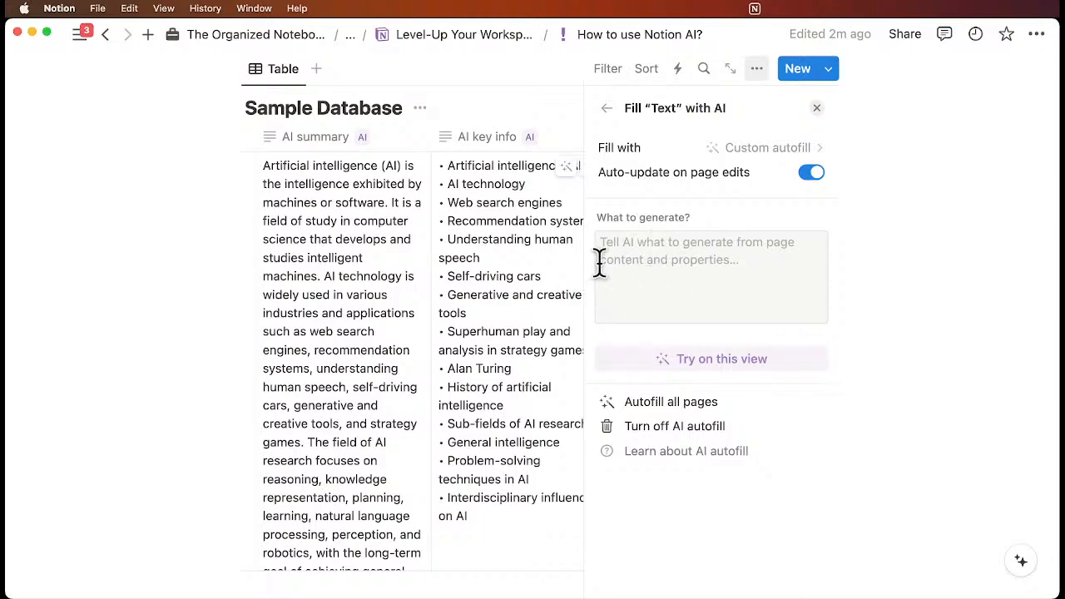
left_click(647, 249)
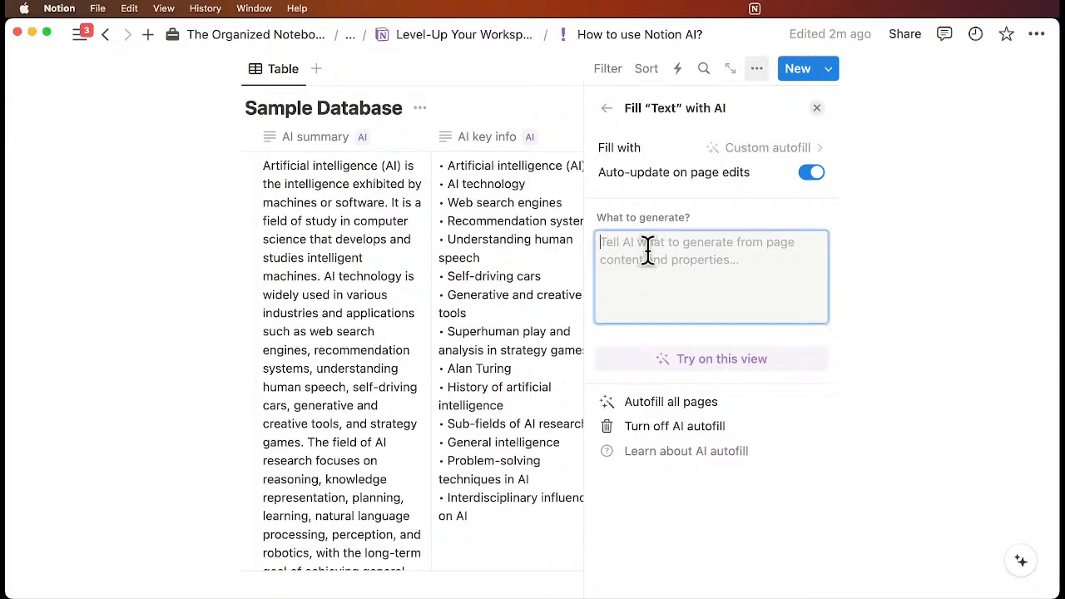
type("Generate a one setence summary")
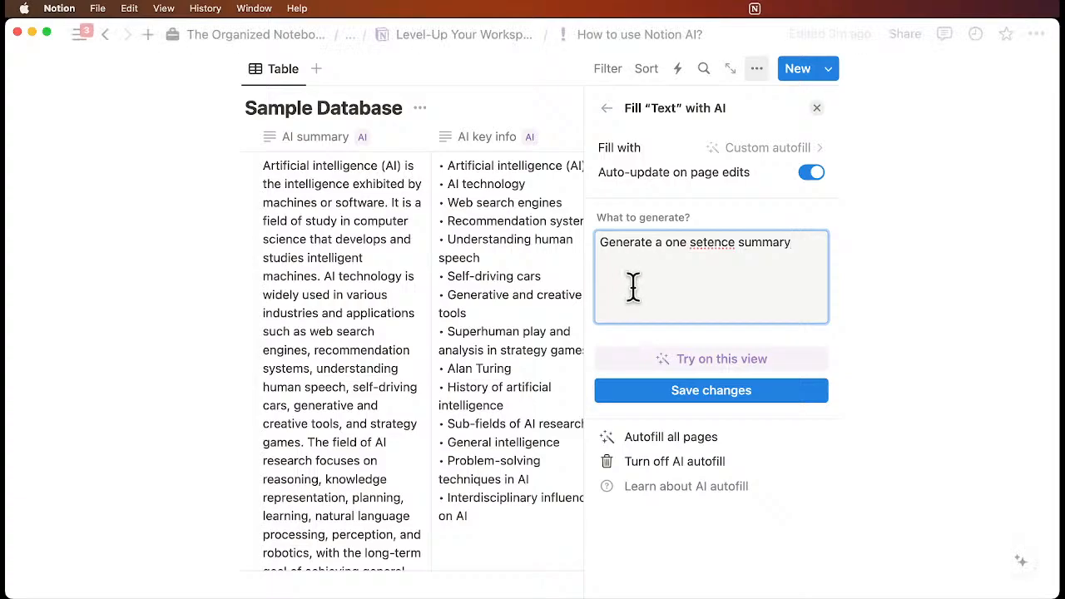
left_click(703, 244)
type("nce summary")
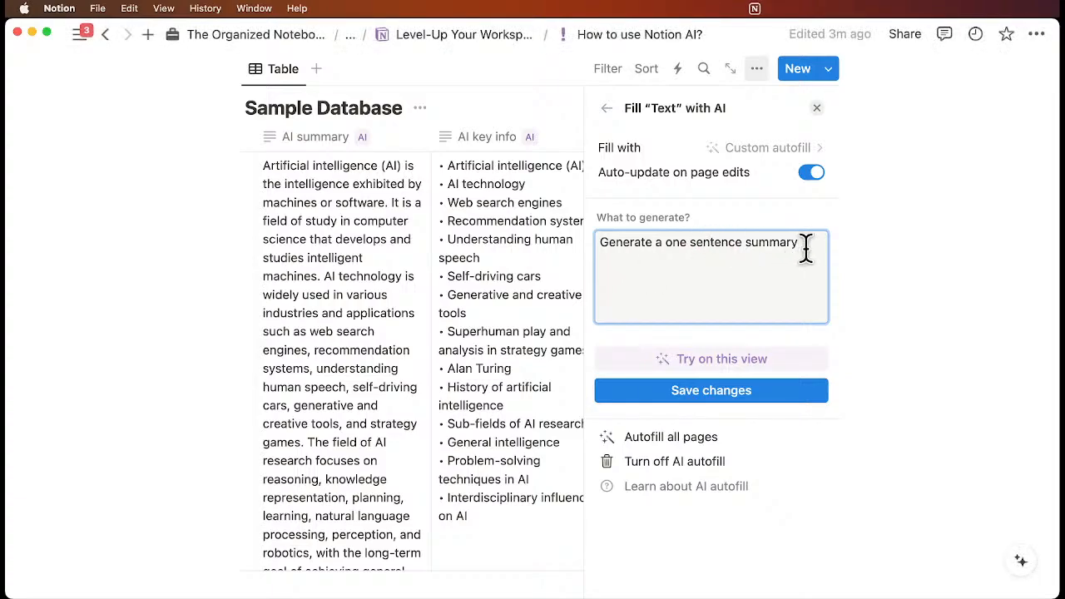
type(" about this pag")
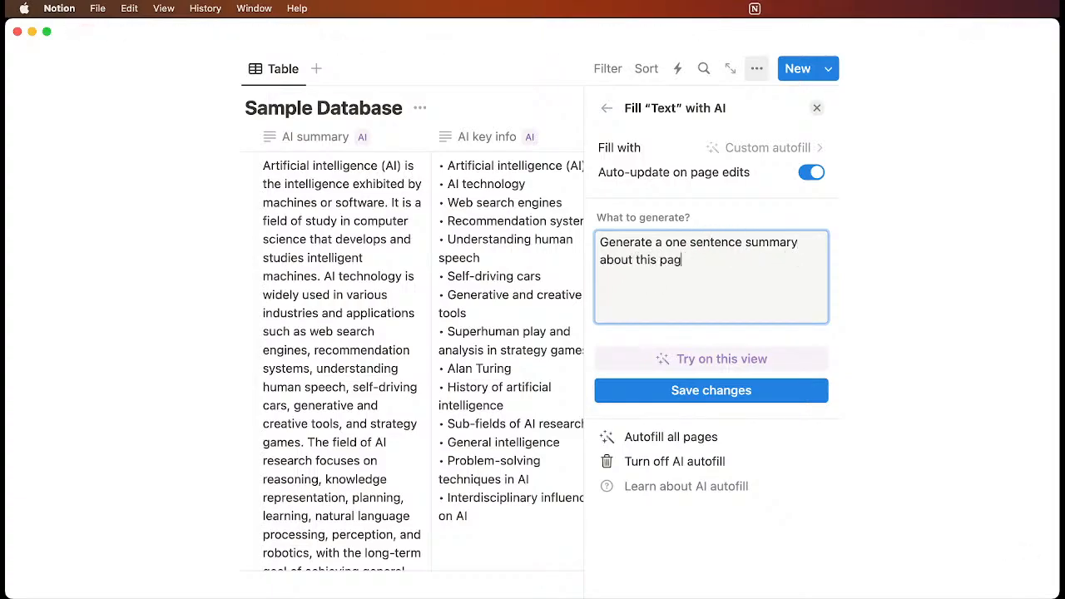
type("e")
left_click(802, 397)
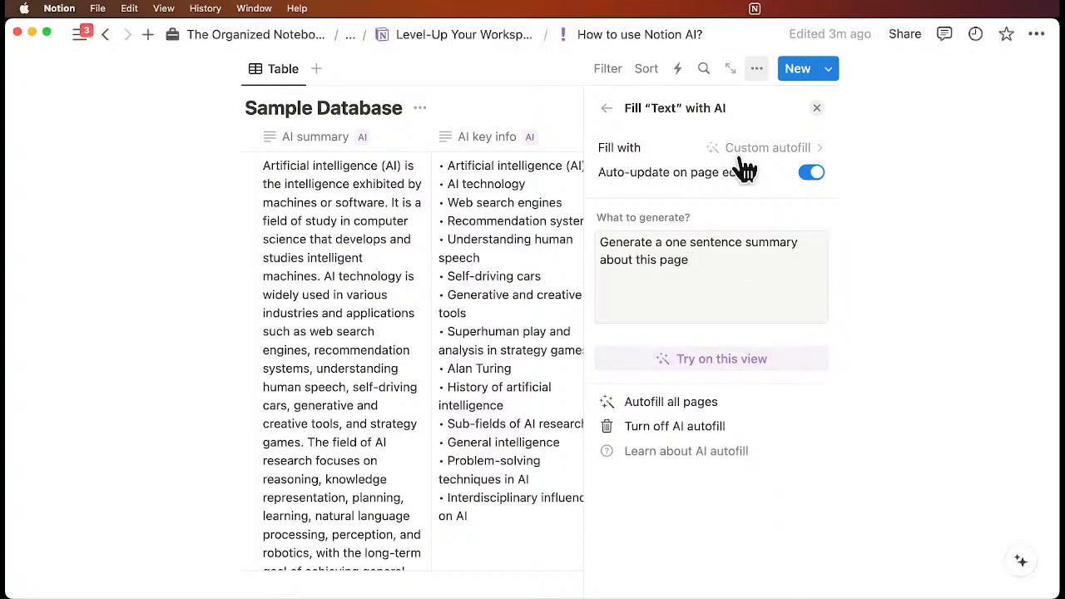
left_click(816, 109)
Step: Generate the custom autofill text for the Artificial Intelligence Article row
scroll(751, 219, "right", 3)
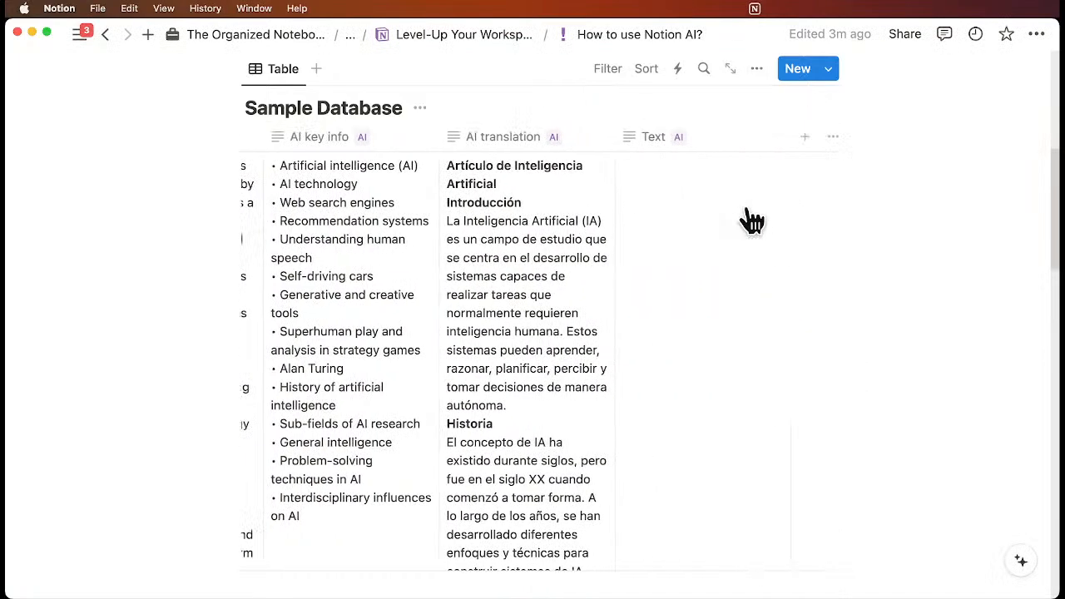
left_click(767, 168)
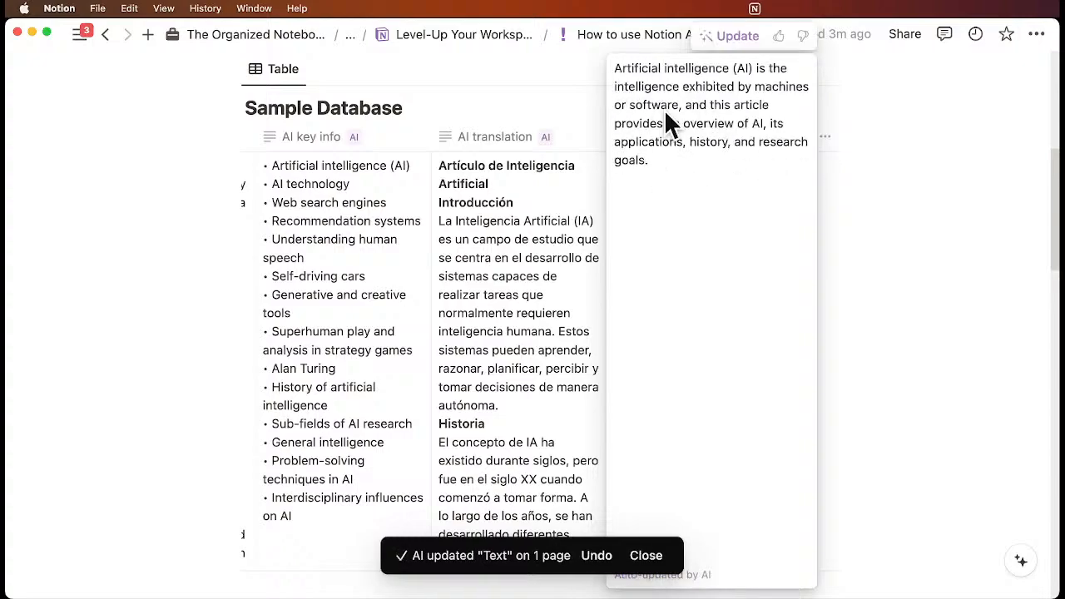
left_click(844, 213)
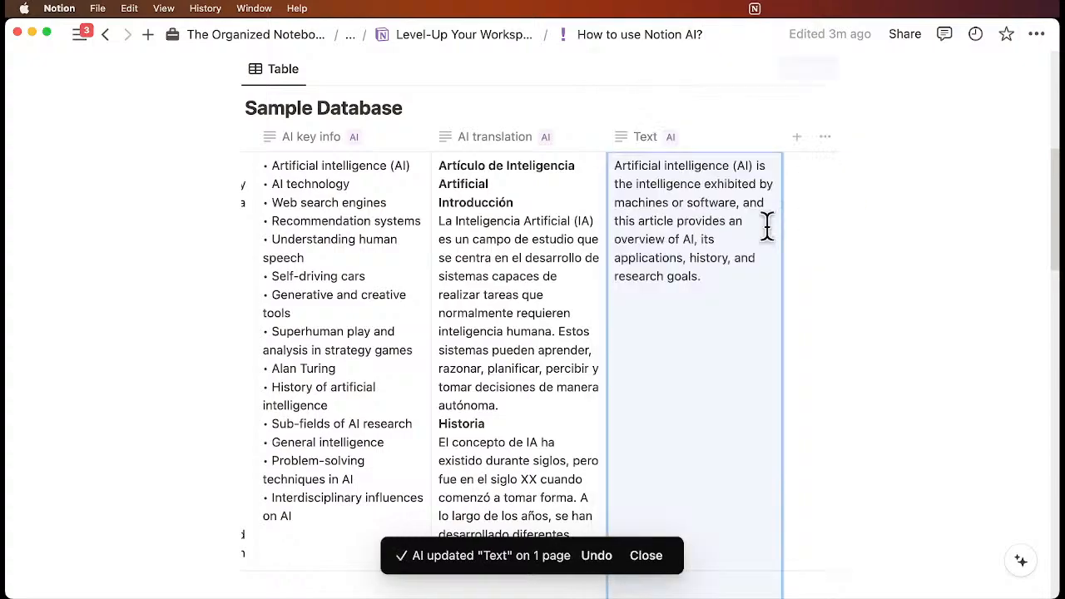
Step: Collapse the "2. AI Database Properties" section and expand the "3. AI Blocks" section
scroll(725, 244, "left", 3)
scroll(729, 245, "left", 10)
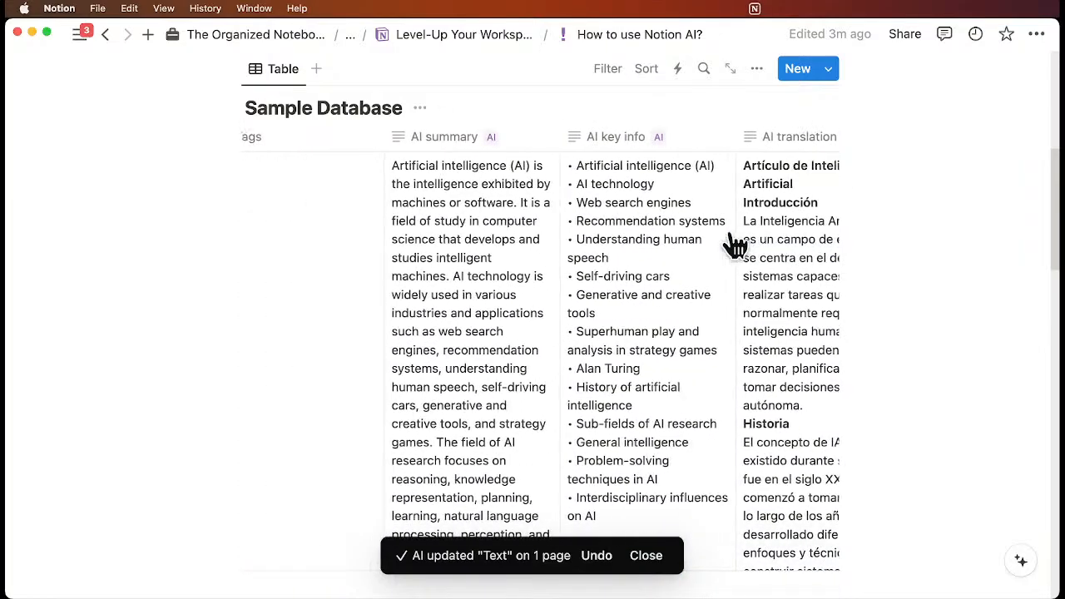
scroll(732, 238, "up", 1)
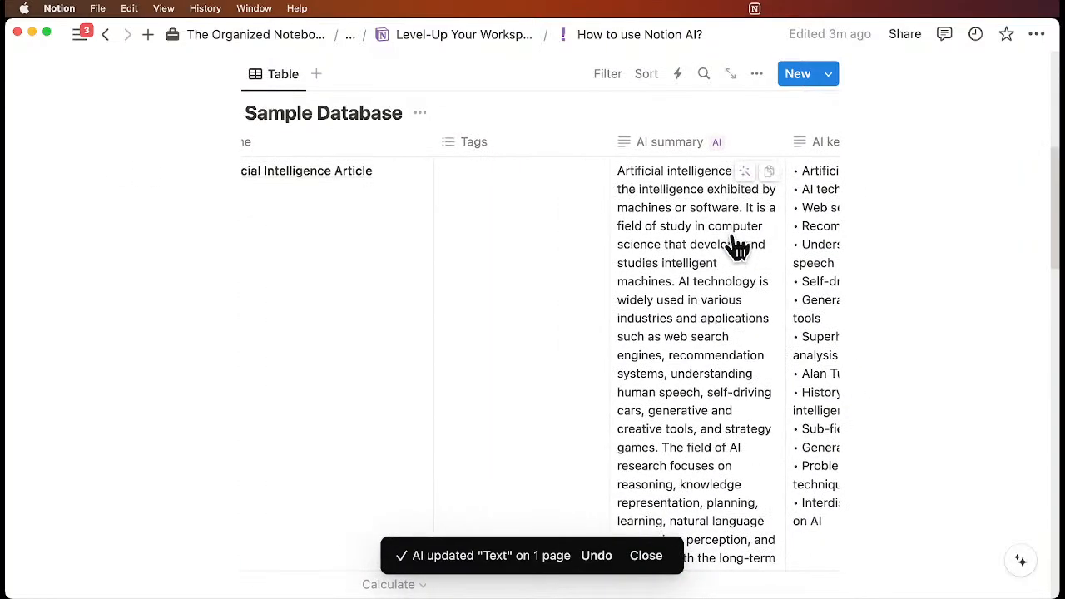
scroll(737, 245, "left", 2)
scroll(744, 249, "up", 3)
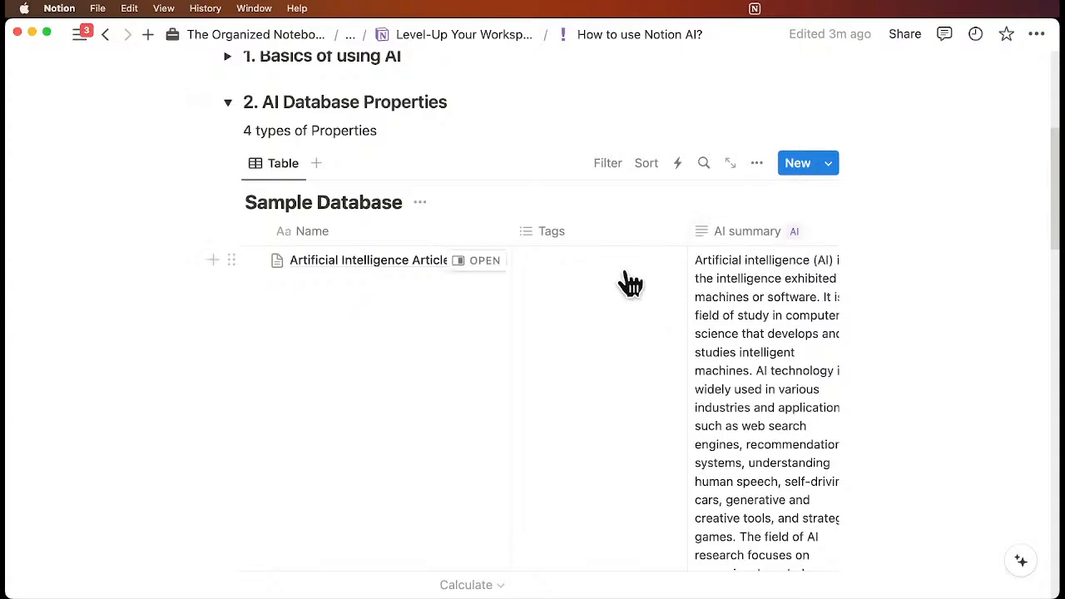
scroll(596, 297, "down", 1)
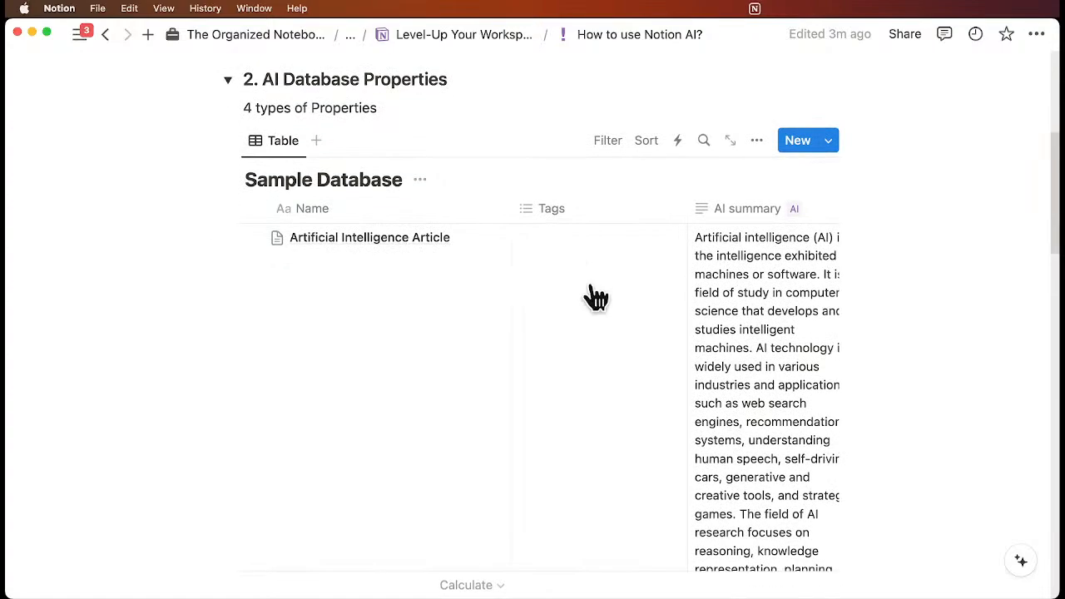
scroll(588, 332, "right", 6)
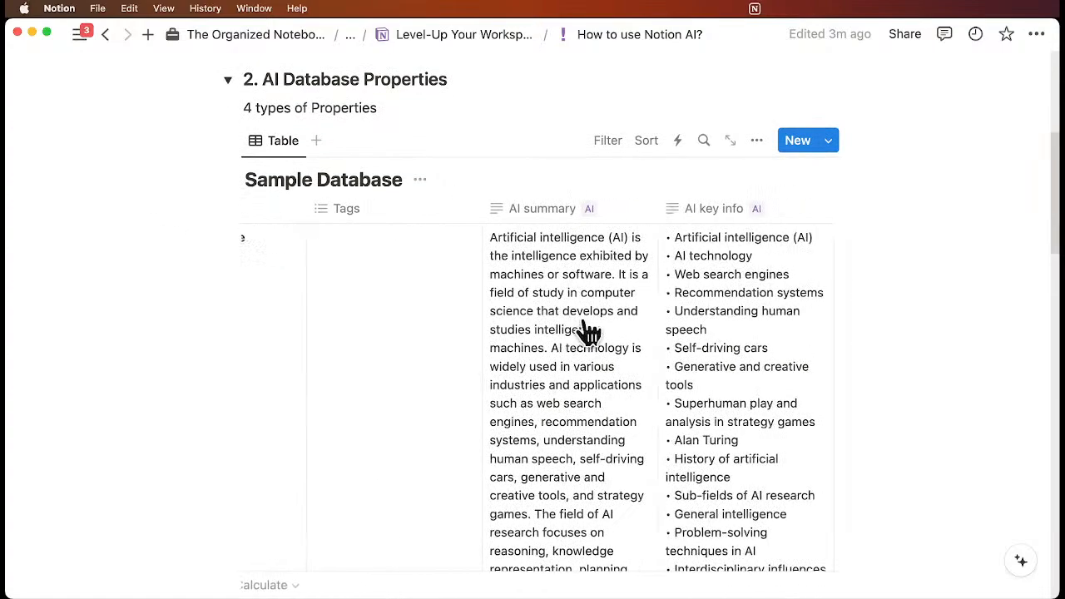
left_click(230, 81)
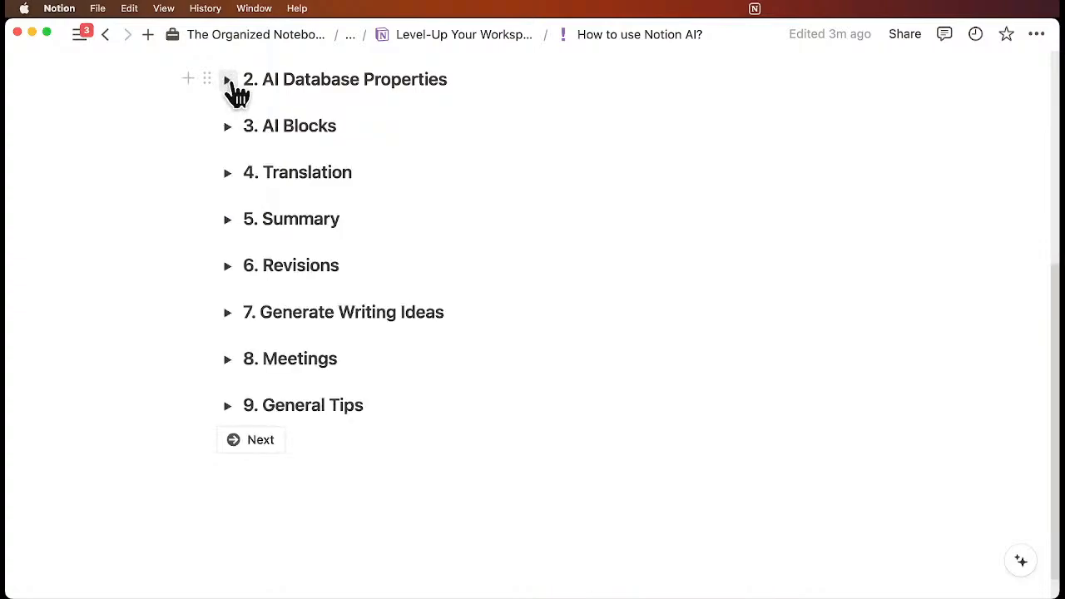
scroll(241, 100, "up", 5)
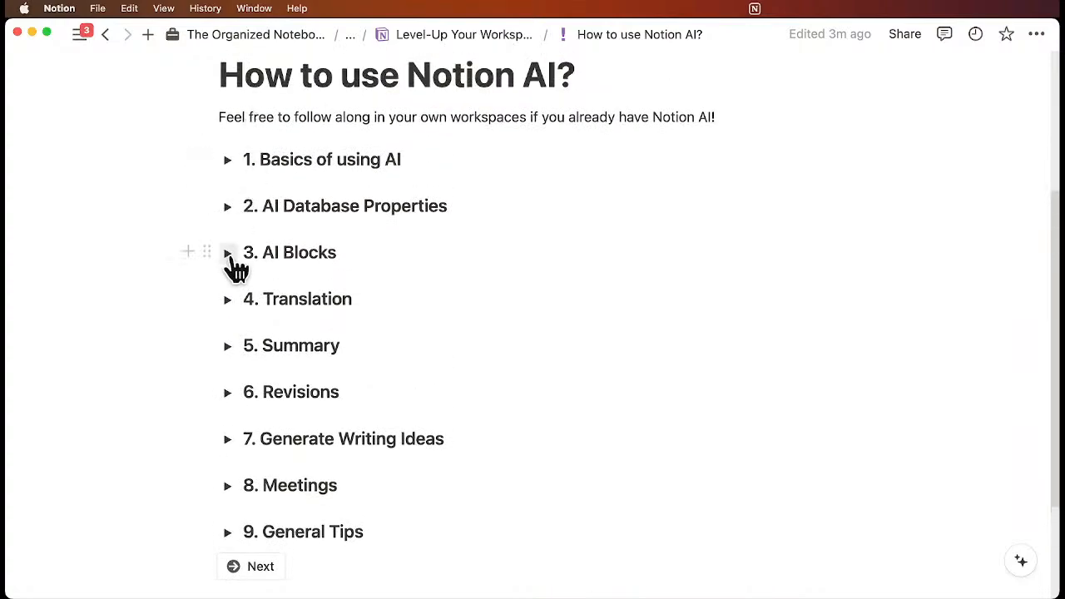
left_click(228, 253)
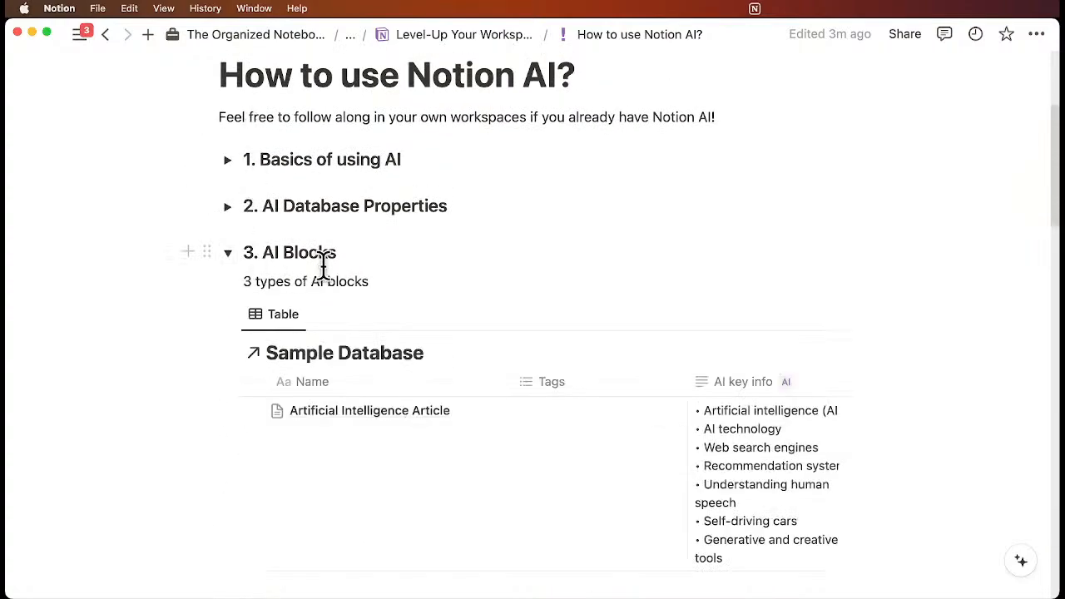
Step: Add a new row to the Sample Database under AI Blocks and open it as an empty page ready for content
scroll(327, 280, "down", 5)
scroll(328, 280, "up", 1)
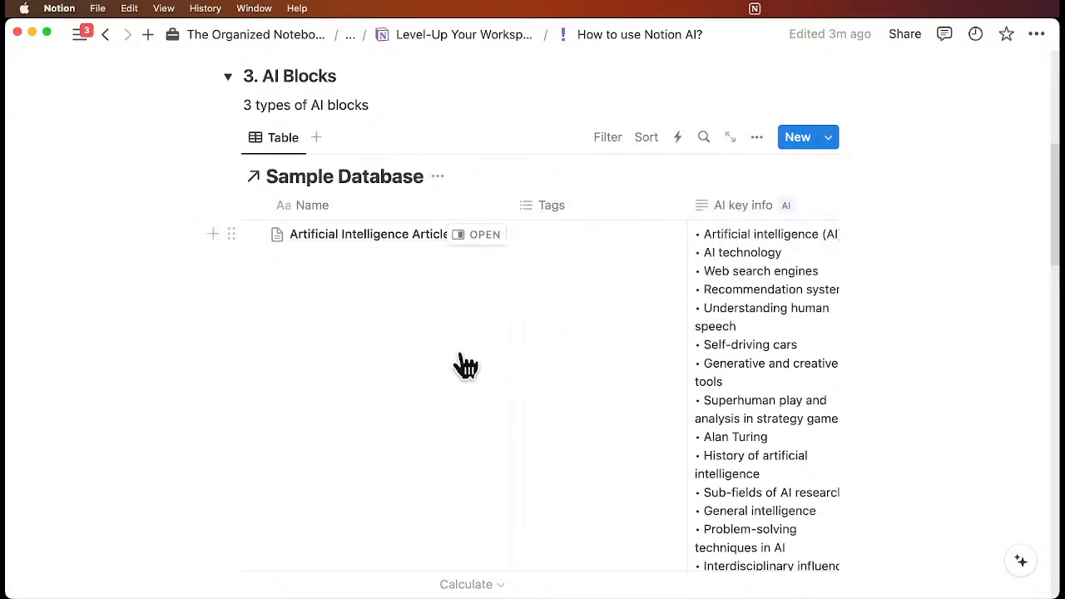
scroll(465, 366, "down", 1)
scroll(466, 366, "up", 2)
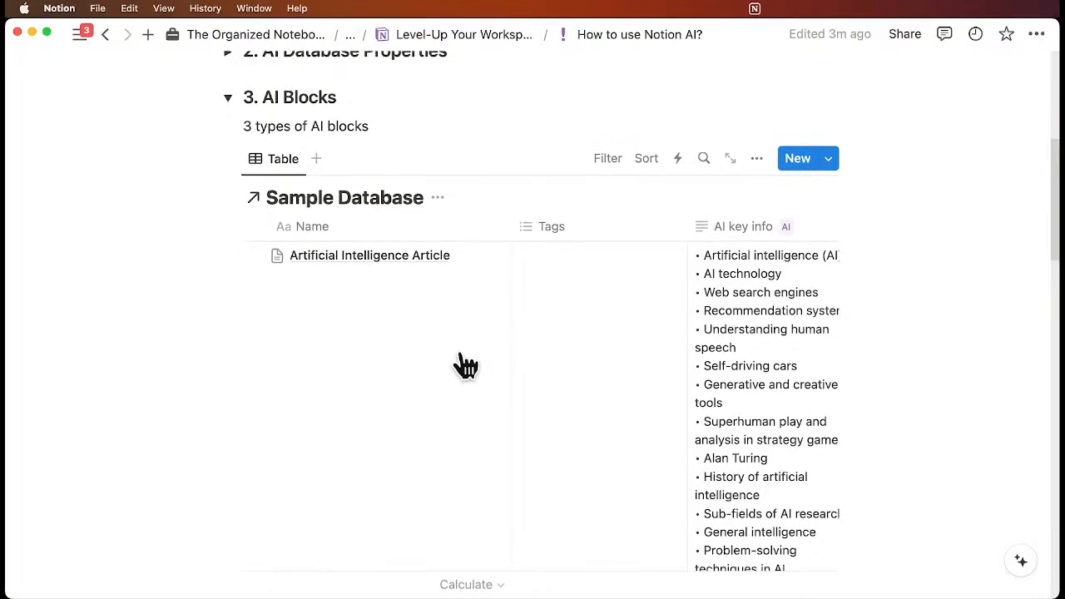
scroll(465, 366, "down", 10)
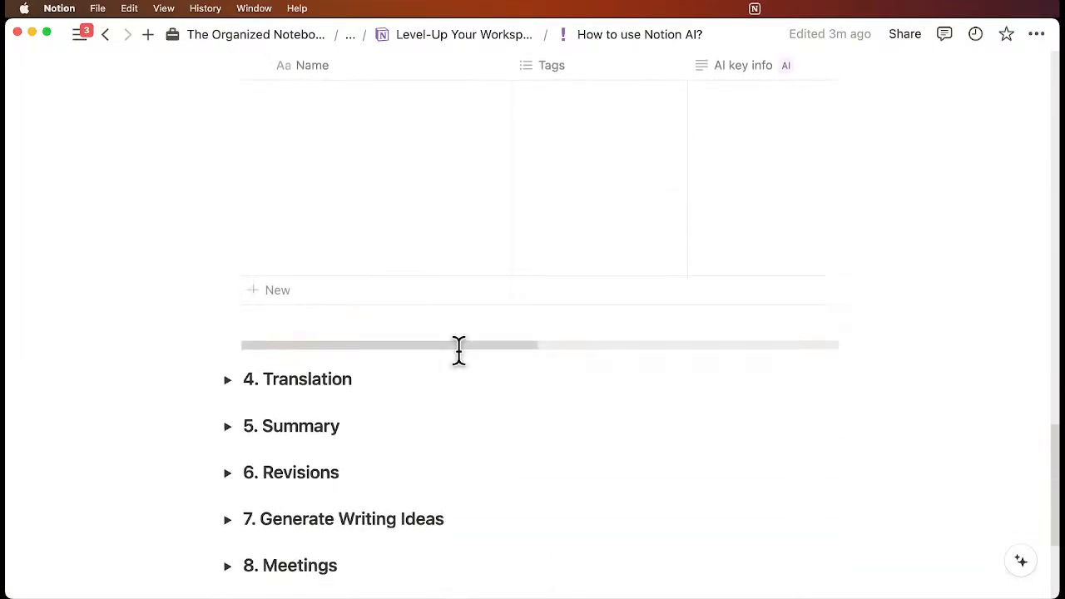
left_click(383, 289)
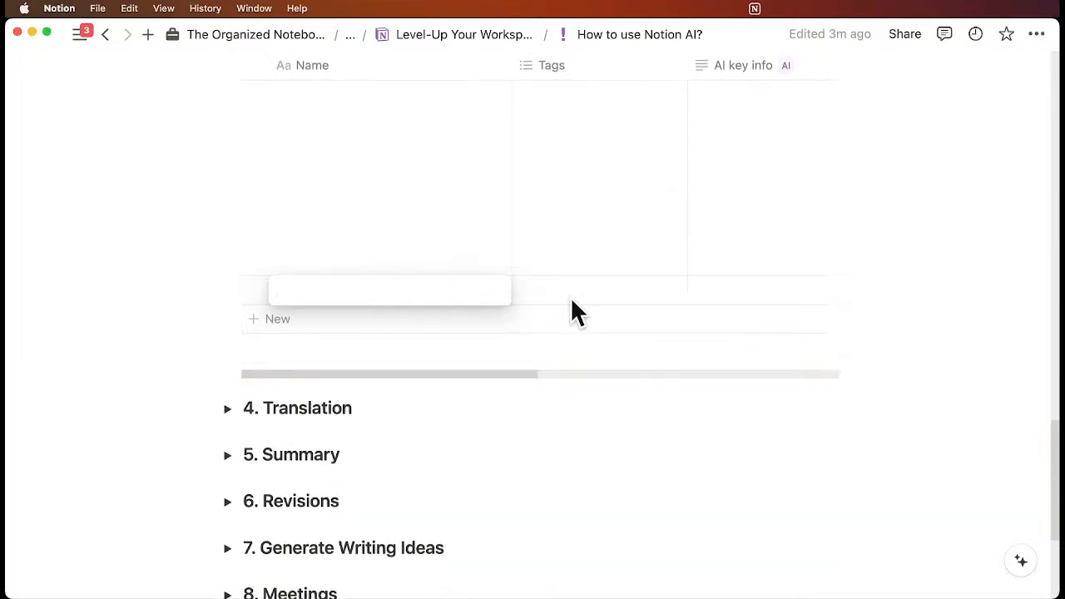
left_click(478, 291)
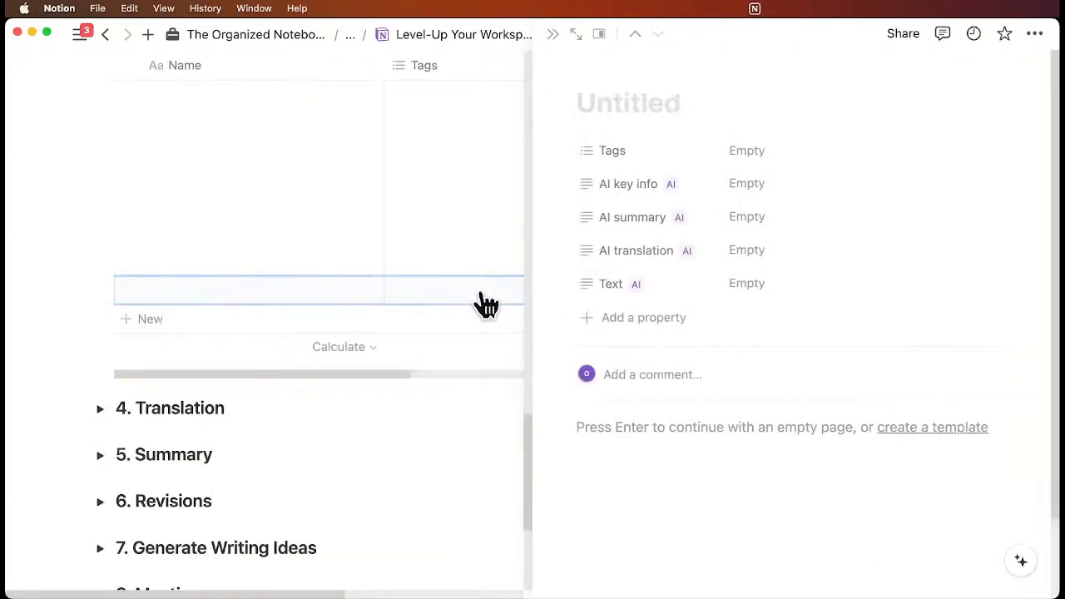
left_click(641, 428)
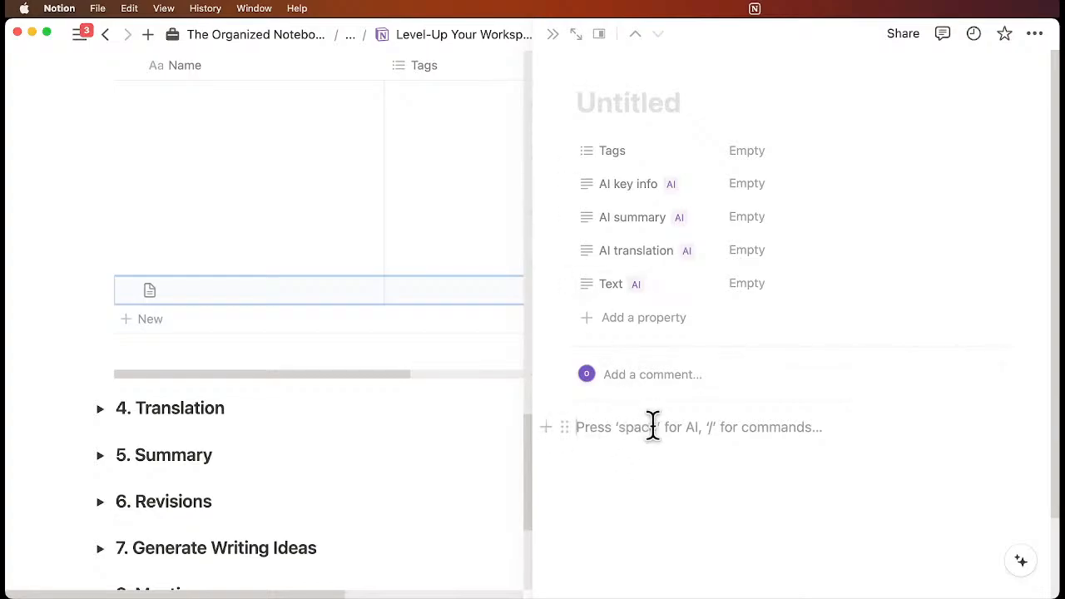
Step: Insert an AI Summary block in the body of the untitled page
type("/ai")
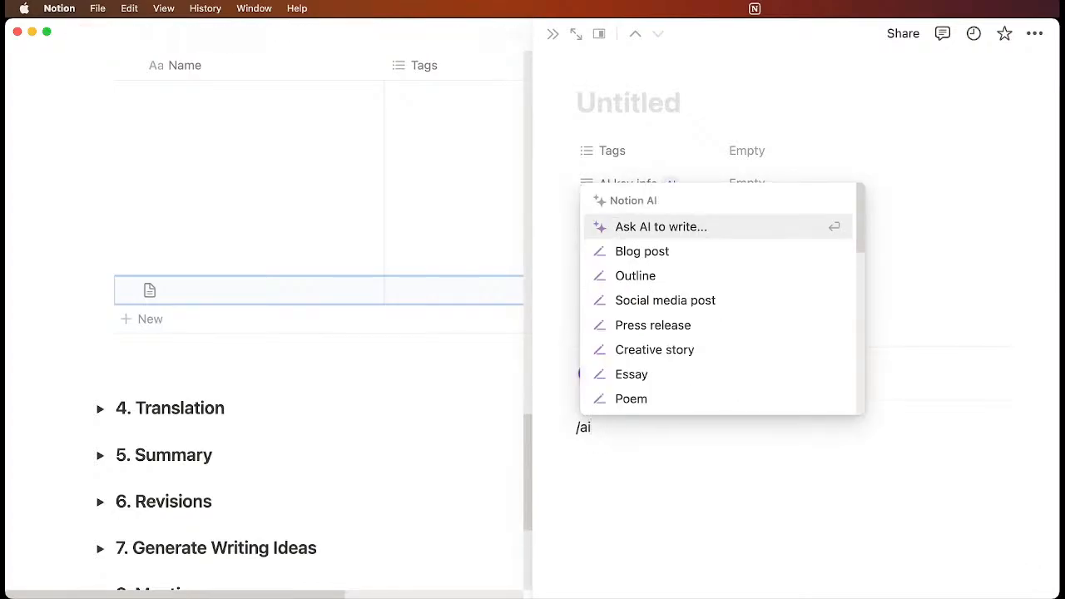
scroll(715, 328, "down", 10)
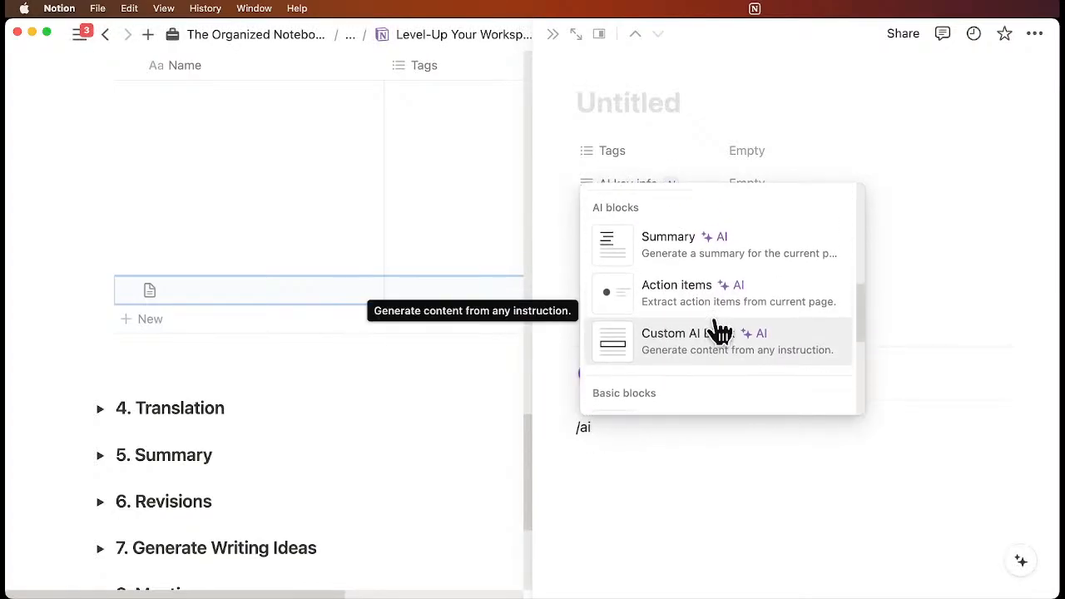
scroll(716, 324, "up", 1)
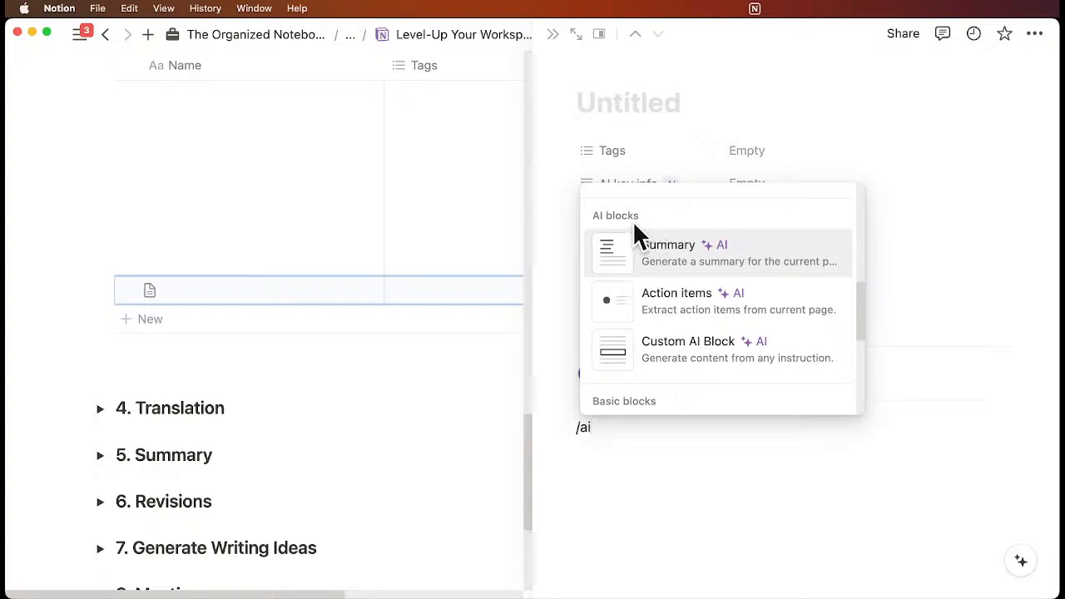
left_click(708, 267)
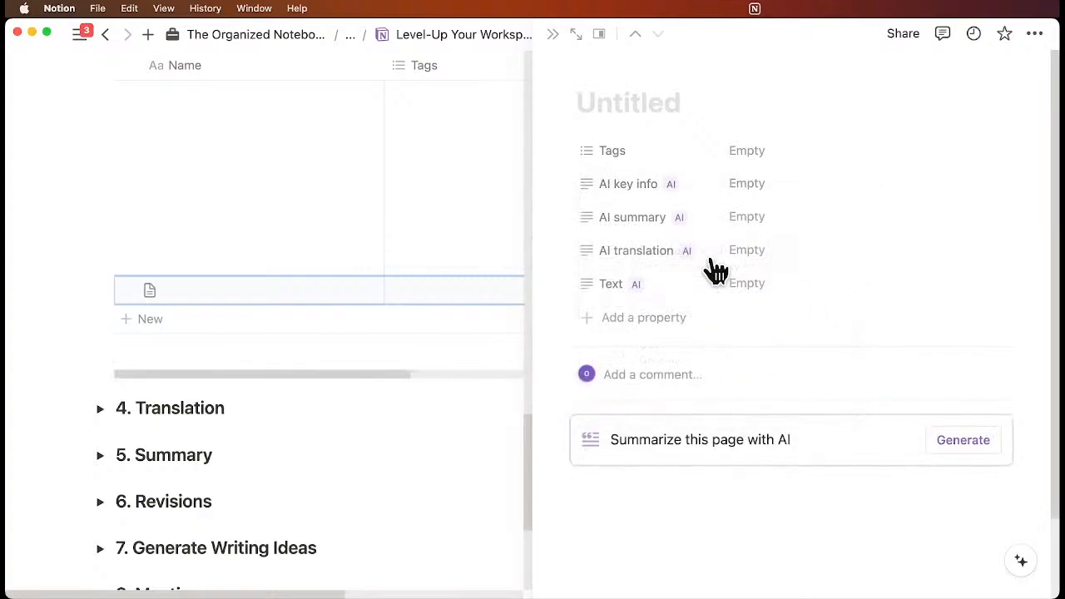
Step: Paste the copied artificial intelligence article text below the AI Summary block
left_click(717, 508)
scroll(717, 507, "down", 1)
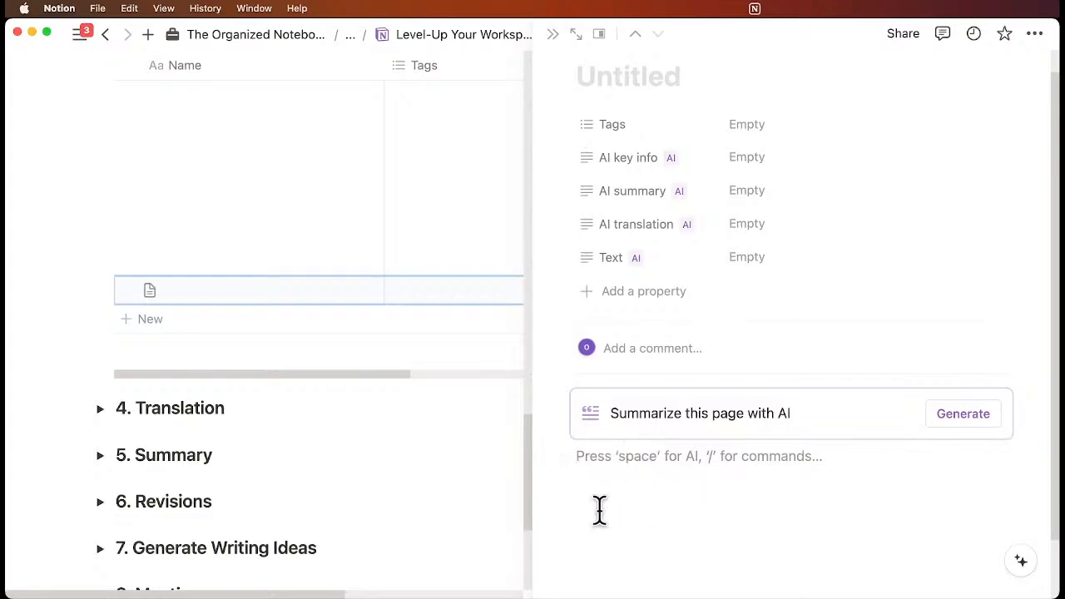
key("super+Tab")
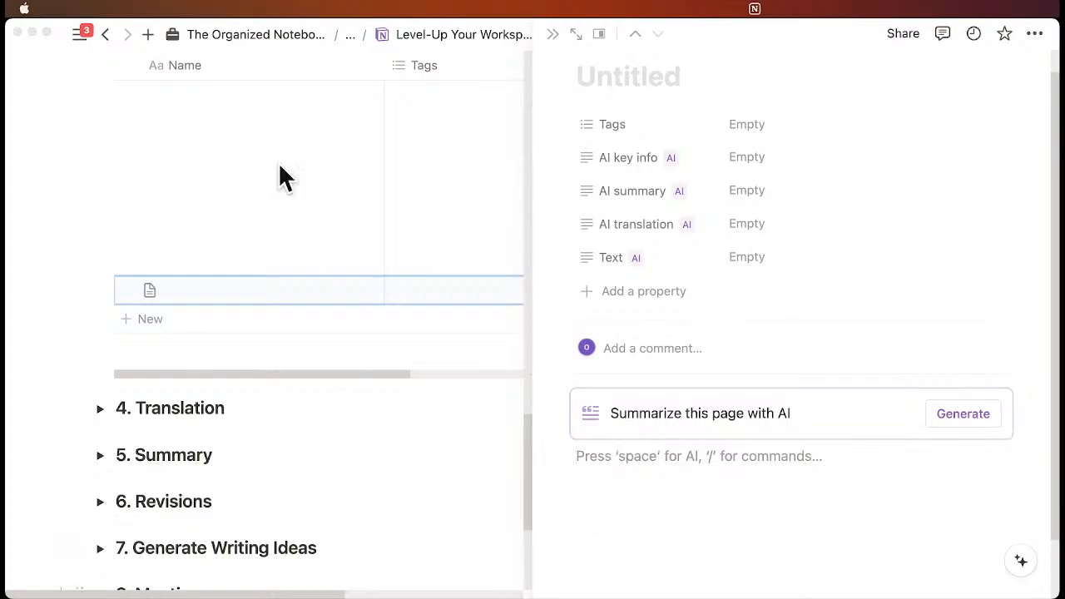
key("super+Tab")
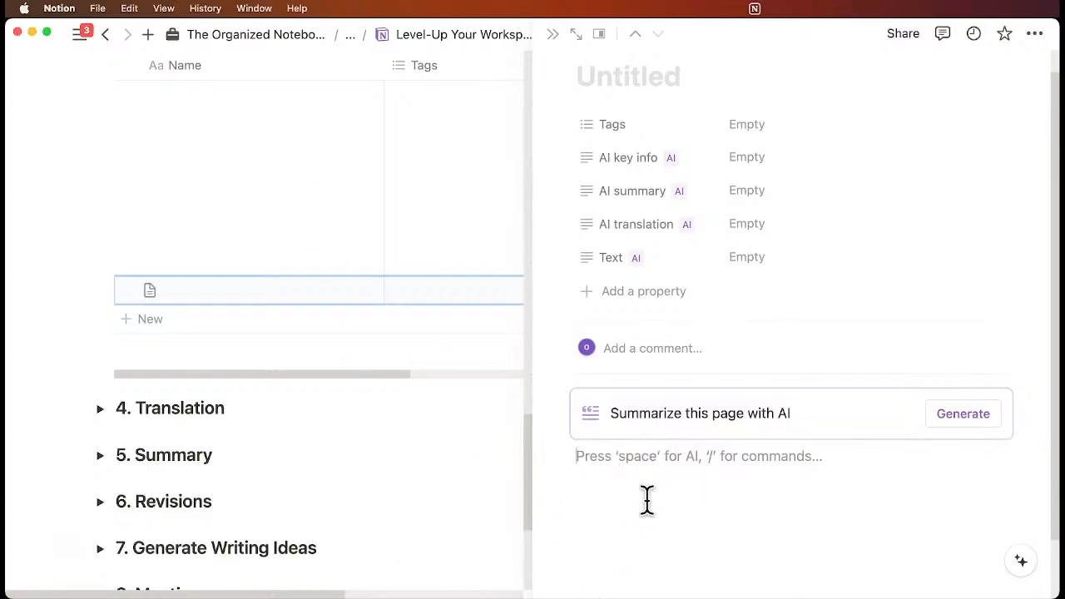
key("super+v")
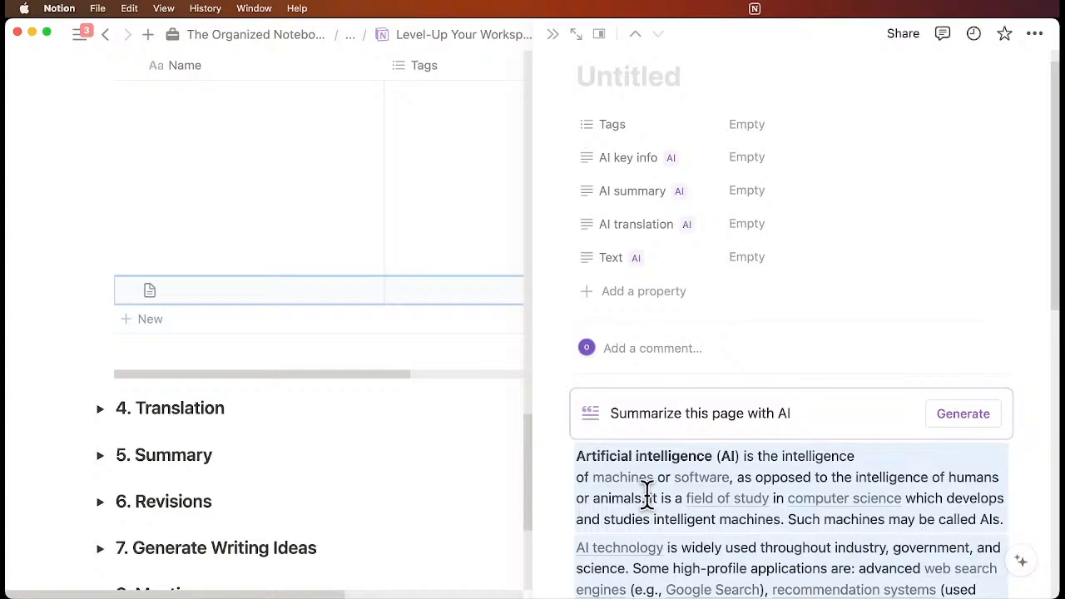
Step: Generate the page summary in the AI Summary block and select the block to show its update options
left_click(959, 417)
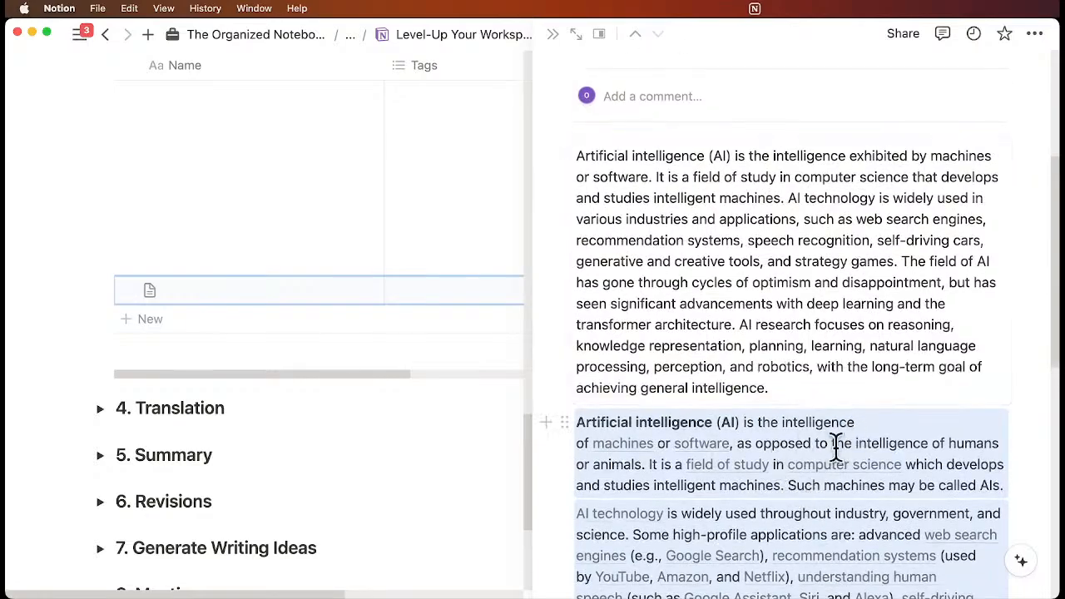
scroll(793, 378, "up", 3)
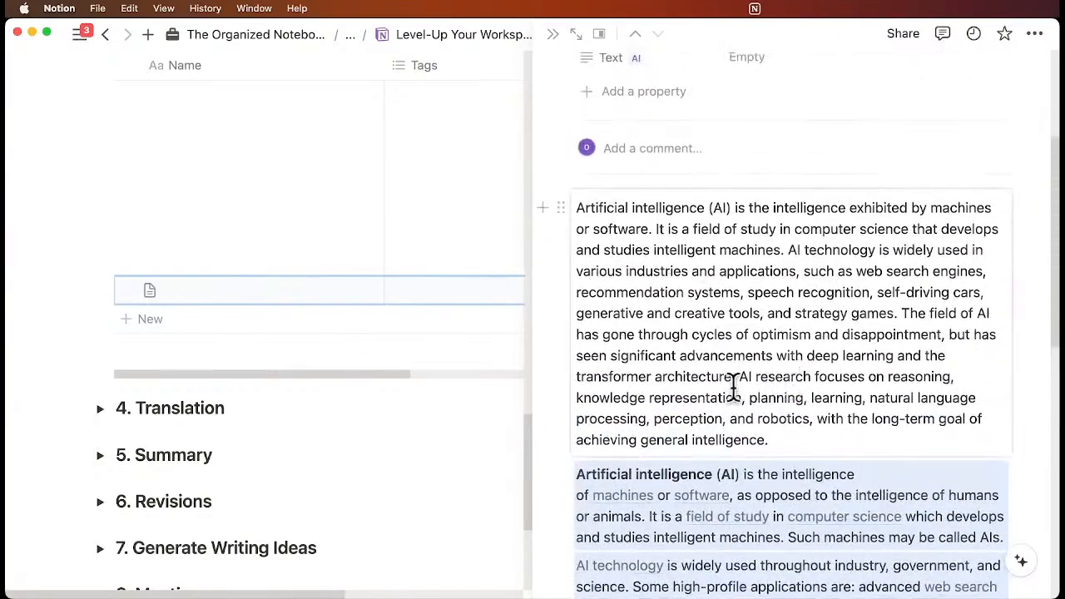
left_click(745, 318)
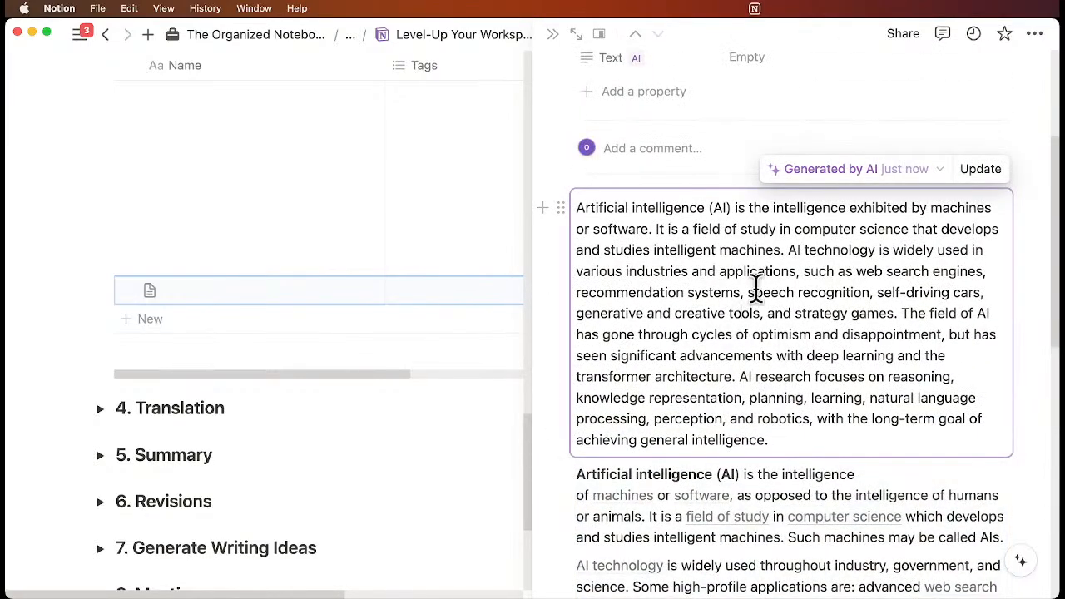
scroll(768, 392, "down", 3)
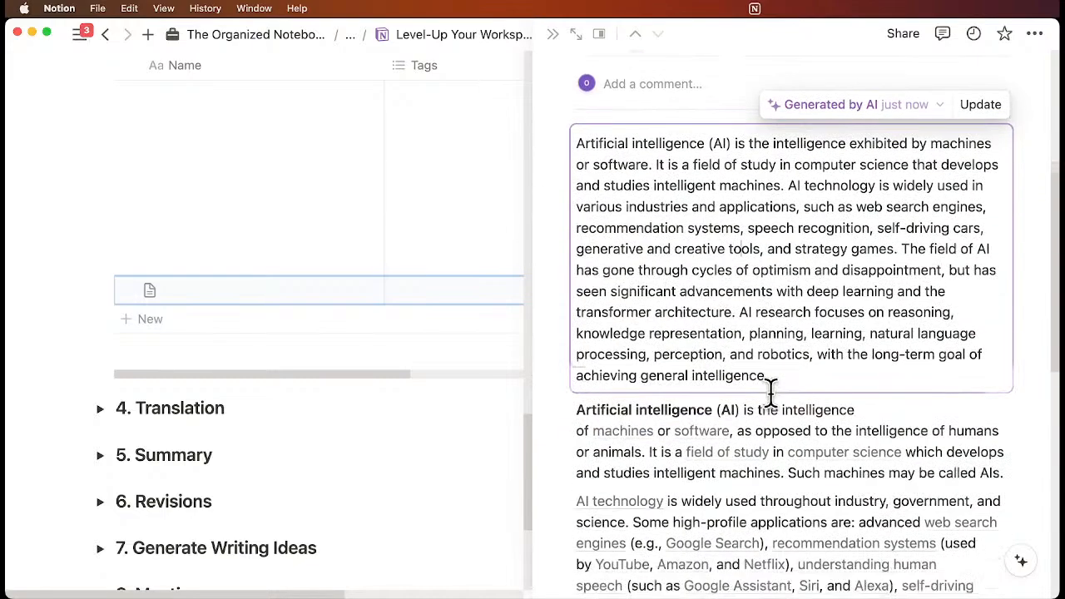
scroll(738, 513, "up", 3)
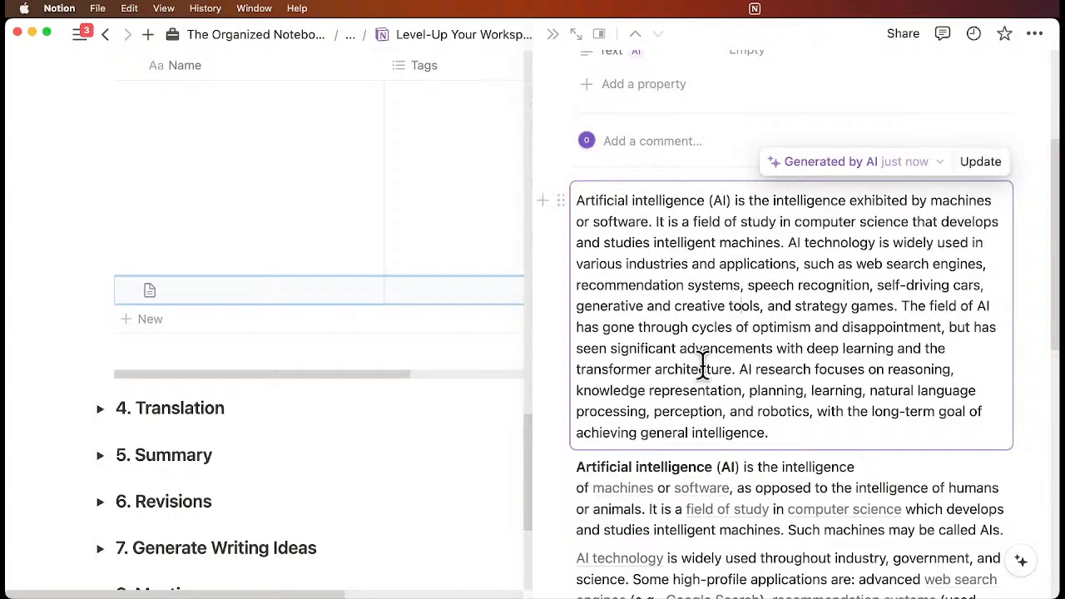
scroll(740, 332, "up", 5)
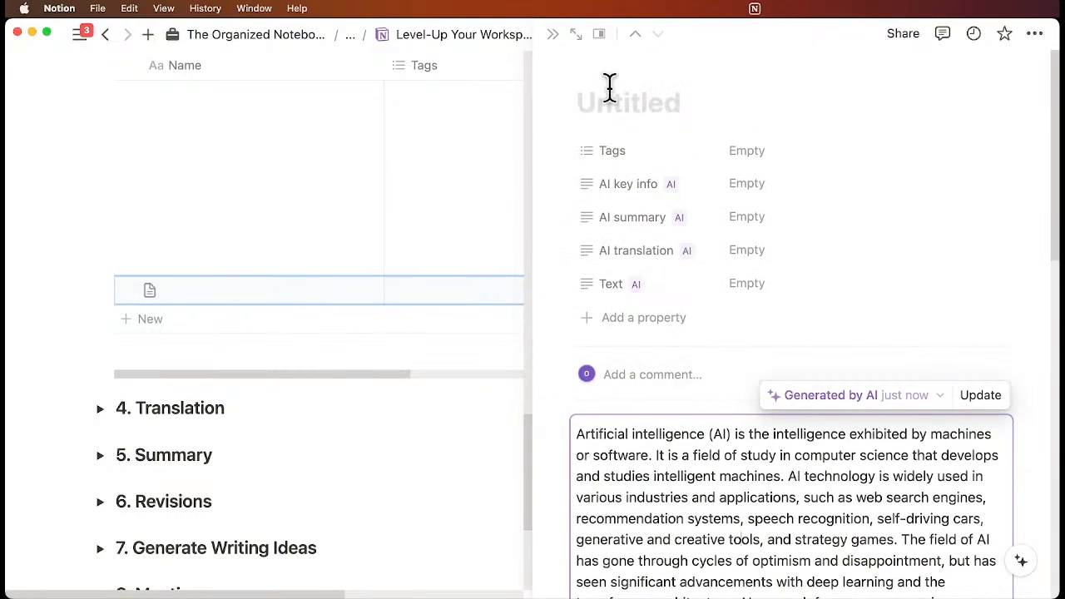
left_click(552, 34)
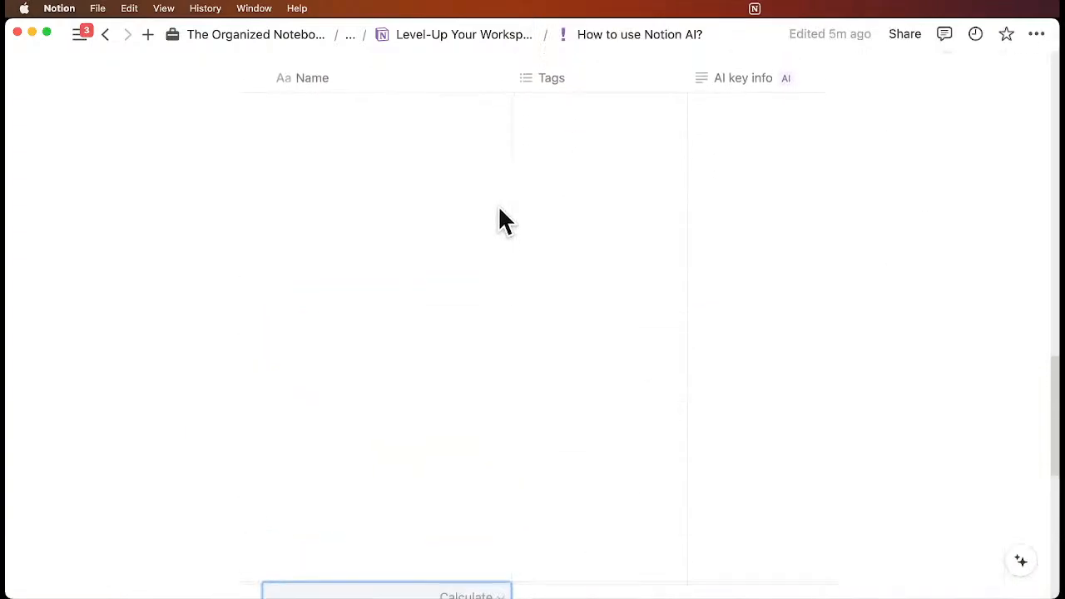
scroll(498, 204, "down", 5)
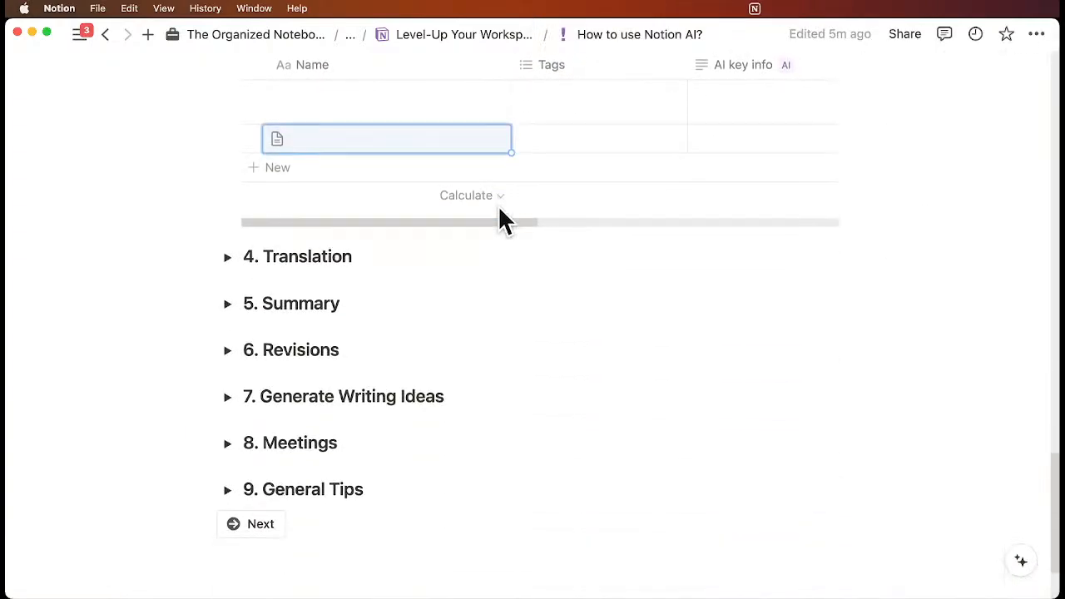
scroll(499, 208, "up", 5)
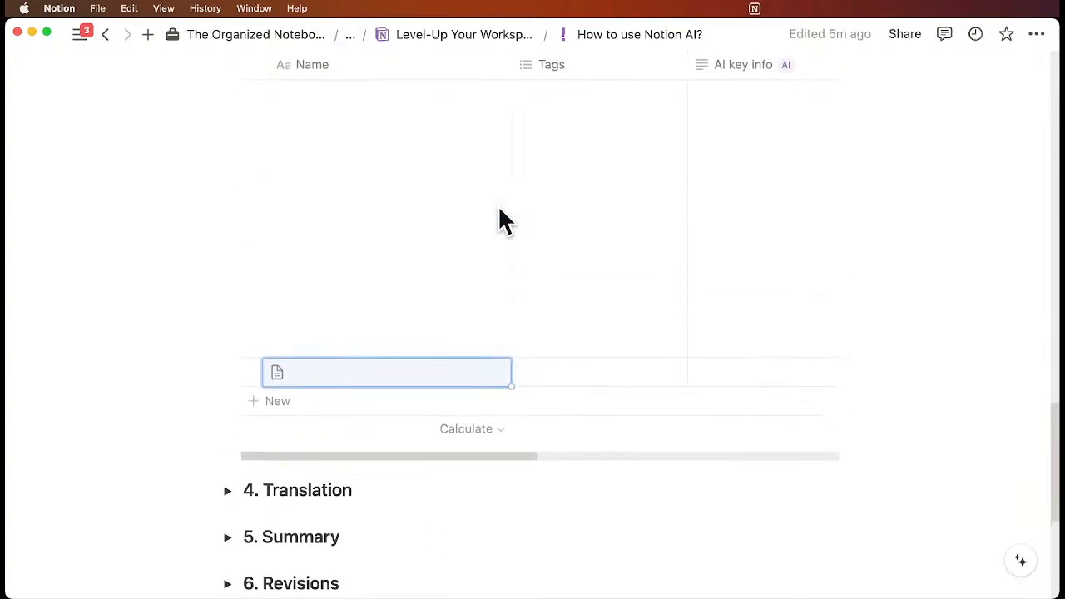
mouse_move(481, 393)
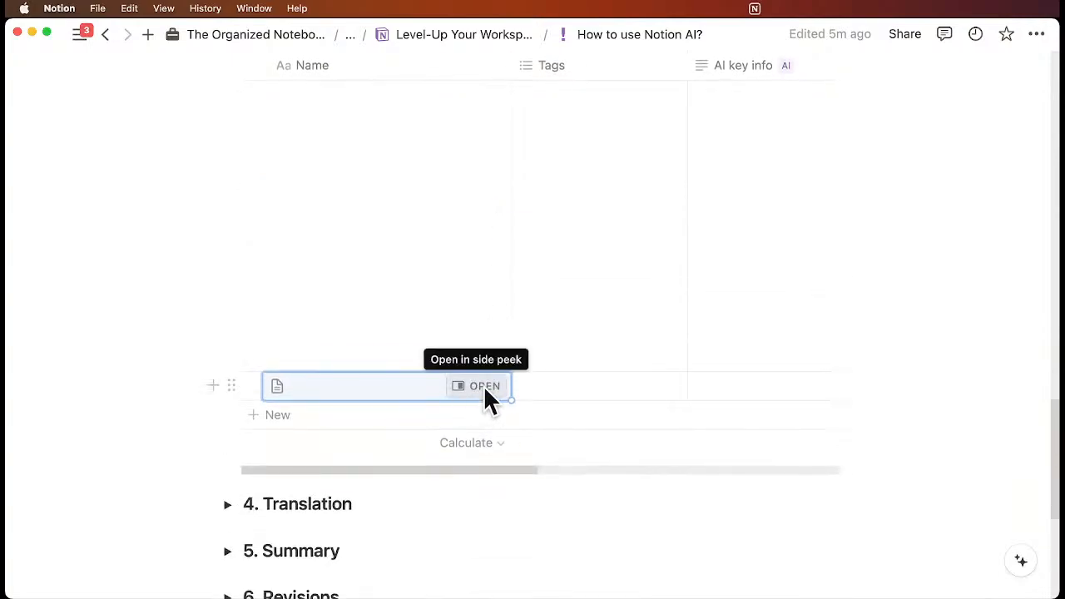
left_click(483, 385)
Step: Delete the generated summary text and the AI Summary block itself from above the artificial intelligence article
scroll(657, 383, "down", 3)
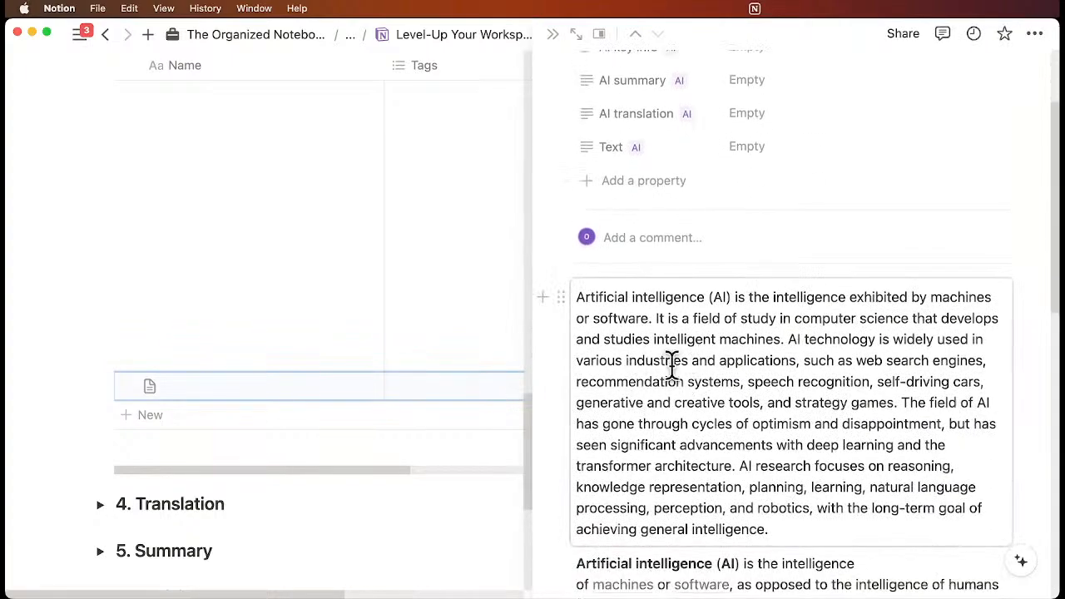
scroll(654, 316, "down", 3)
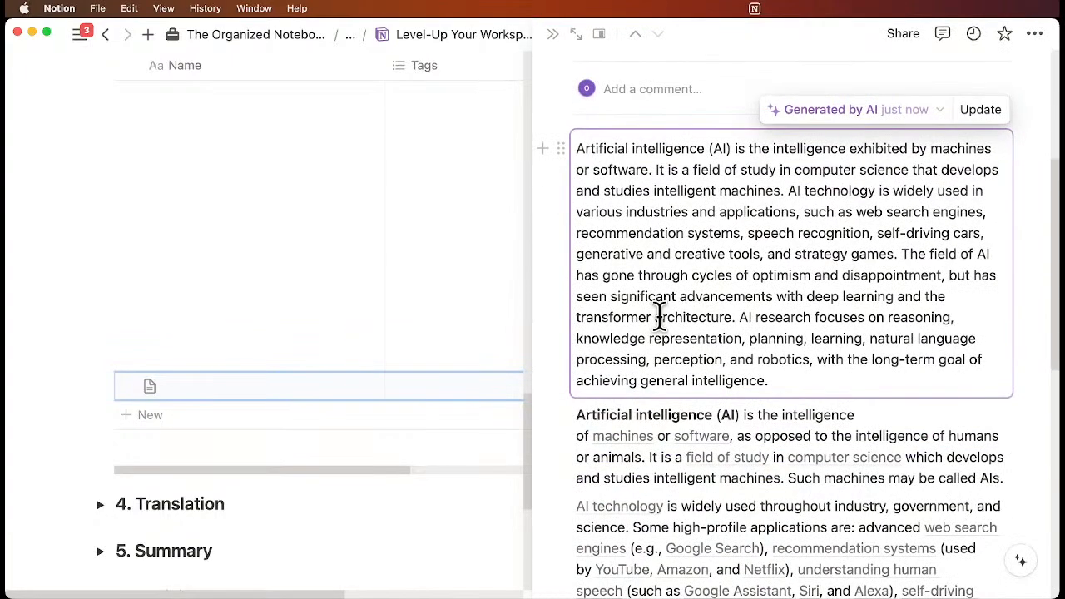
scroll(659, 316, "up", 2)
left_click(560, 237)
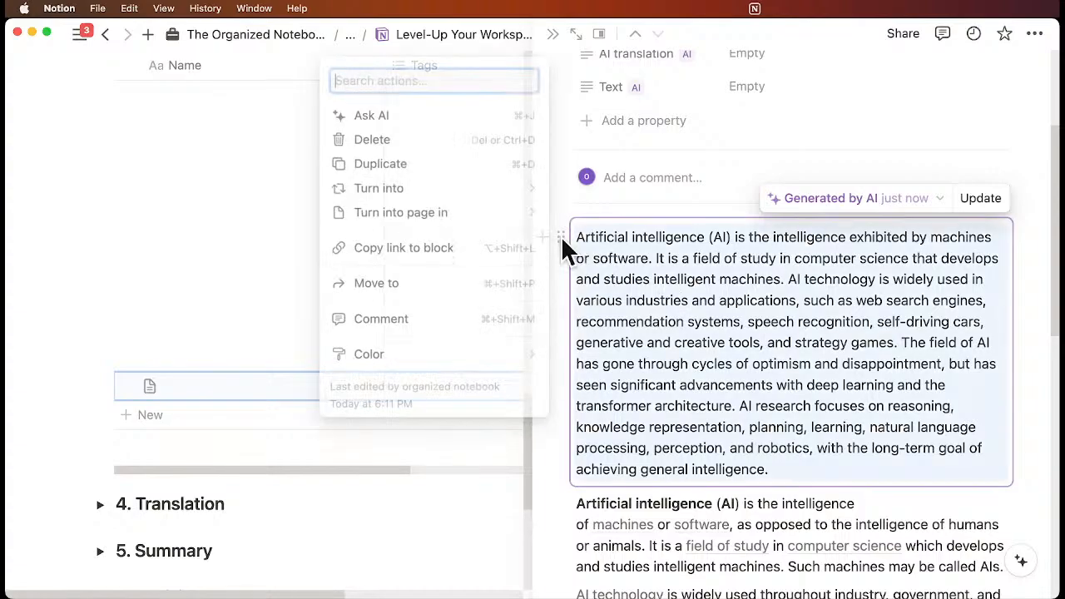
left_click(467, 142)
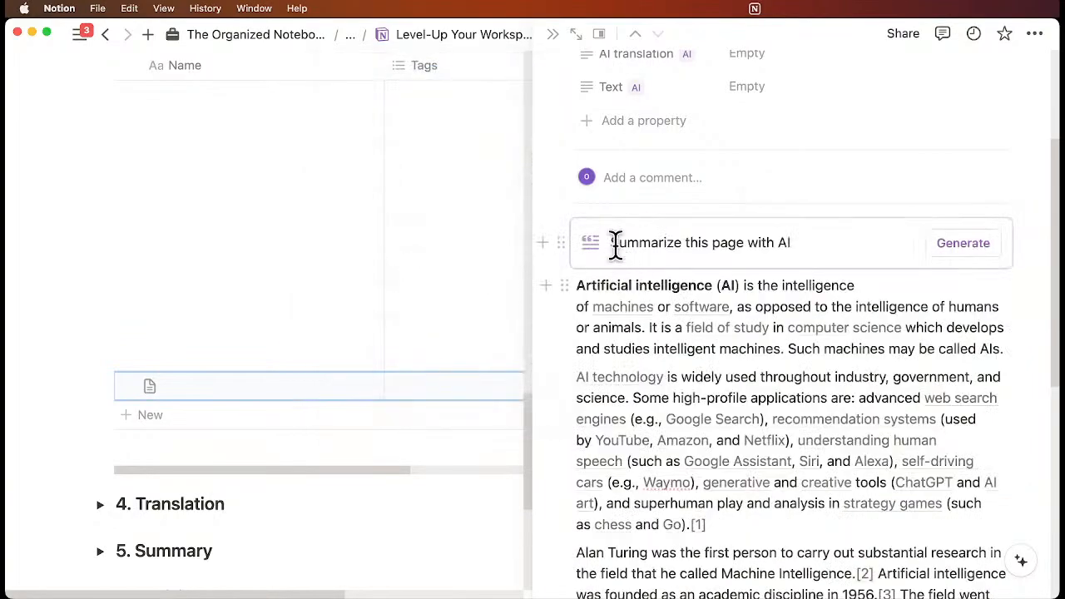
left_click(562, 243)
left_click(458, 195)
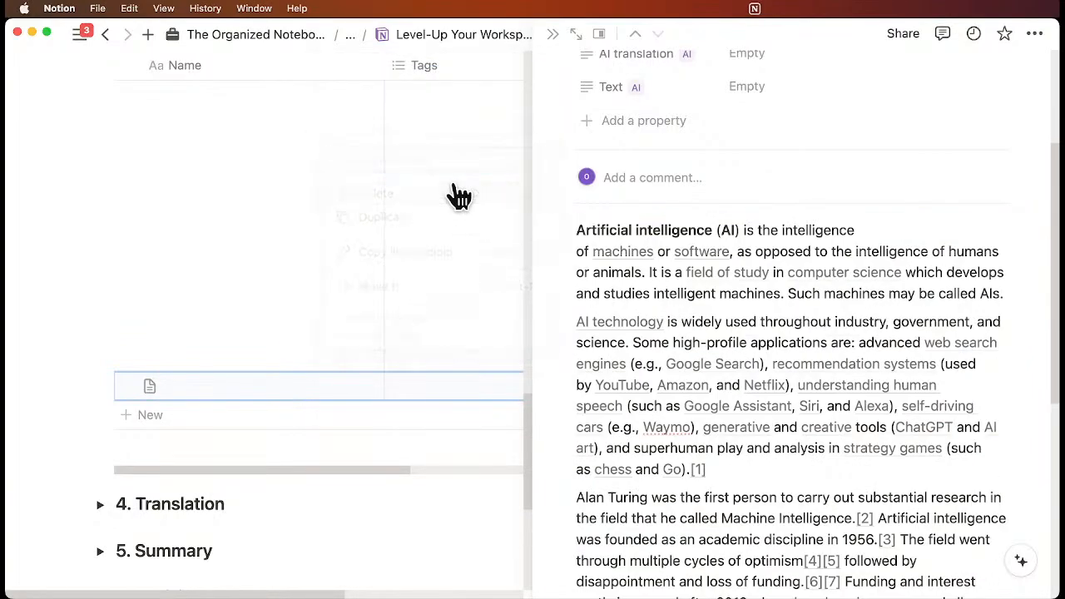
Step: Insert an Action items AI block on a new line above the artificial intelligence article
left_click(574, 229)
key("Return")
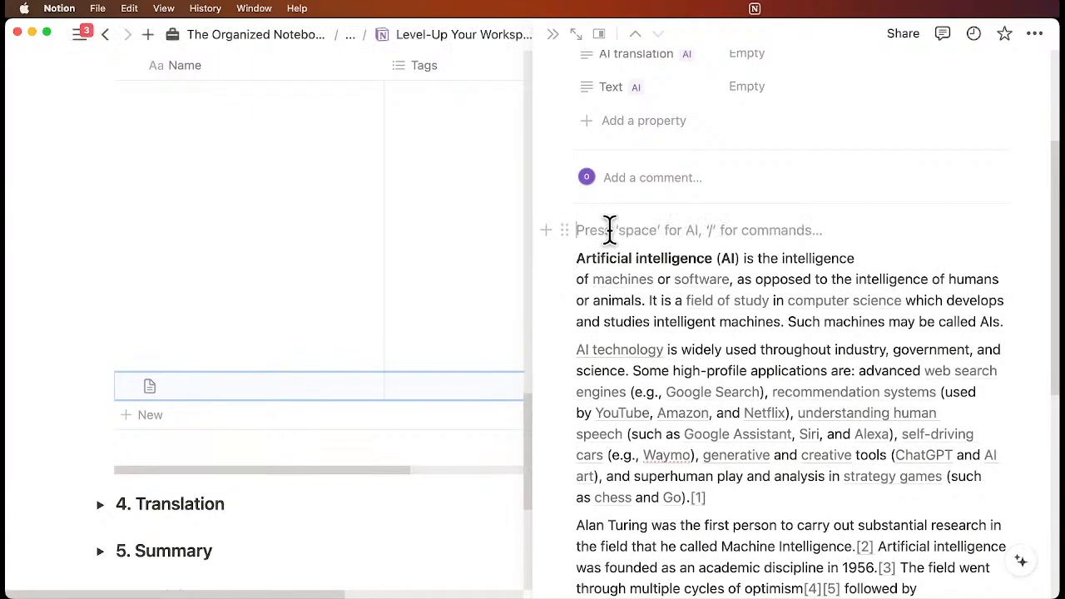
type("/ai")
mouse_move(690, 311)
scroll(692, 325, "down", 3)
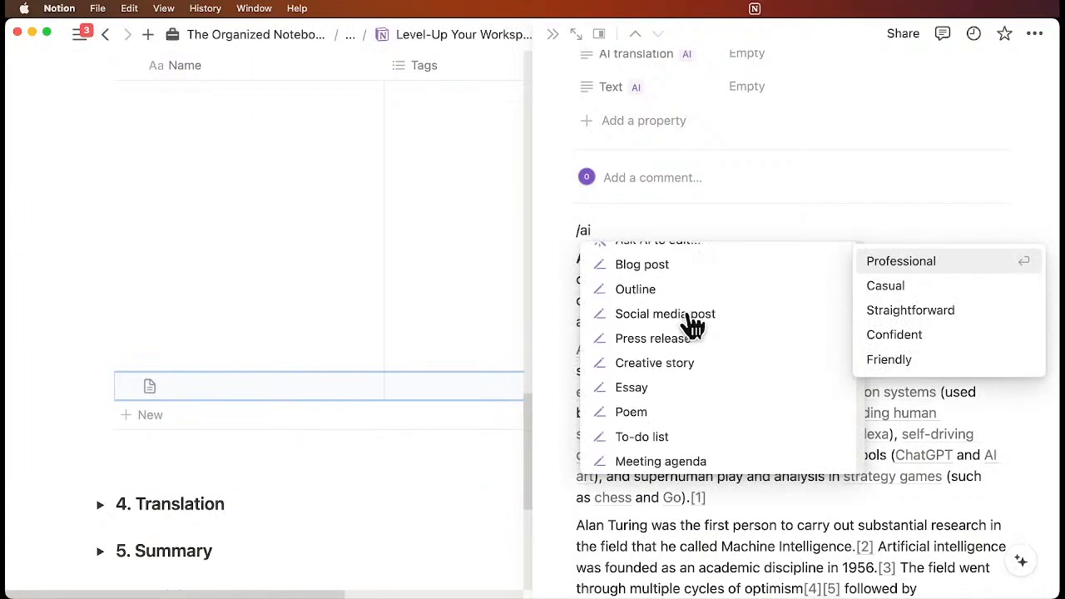
scroll(692, 326, "down", 10)
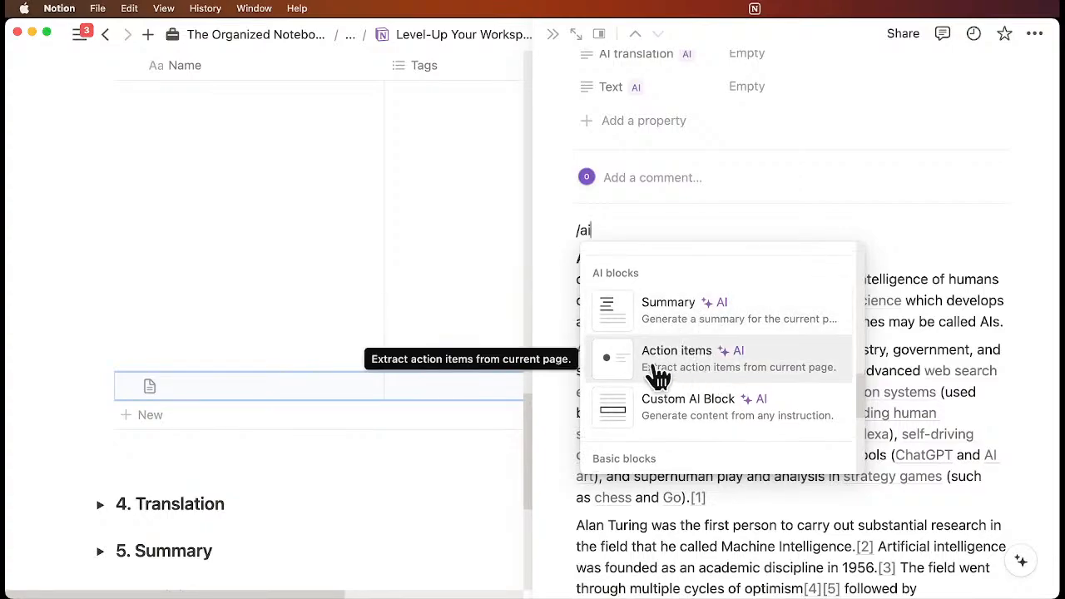
left_click(712, 369)
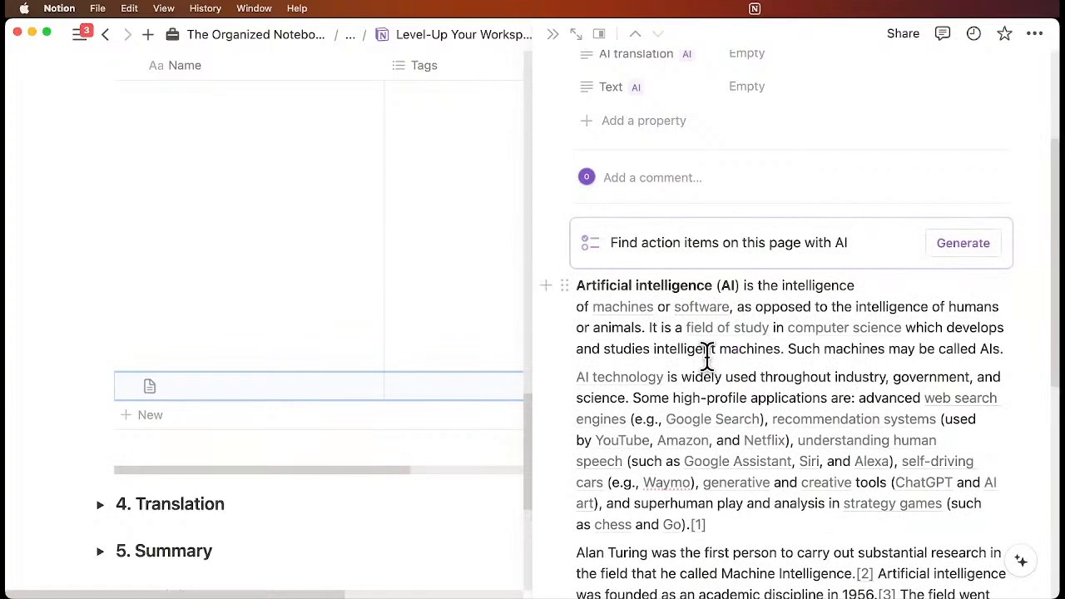
Step: Generate the page's action items in the AI block and check them against the article text
left_click(962, 249)
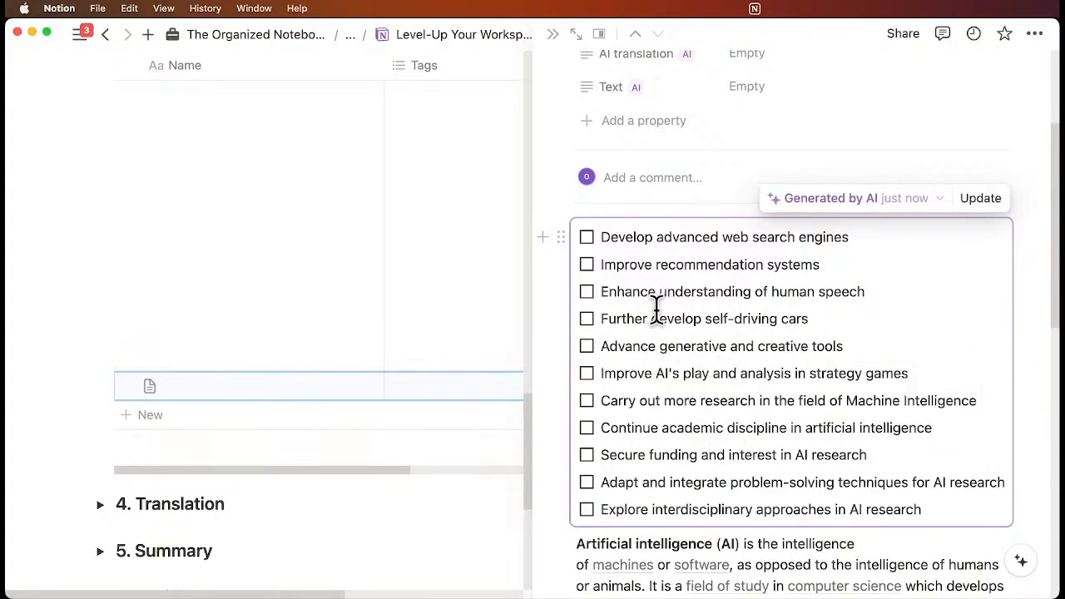
scroll(656, 308, "down", 5)
scroll(764, 420, "down", 5)
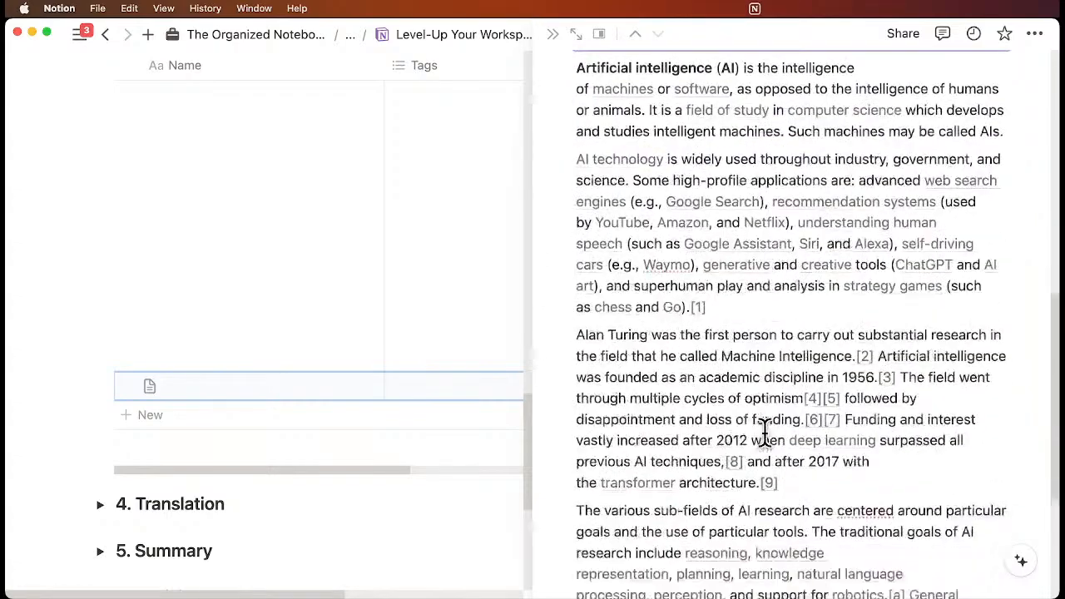
scroll(701, 305, "up", 9)
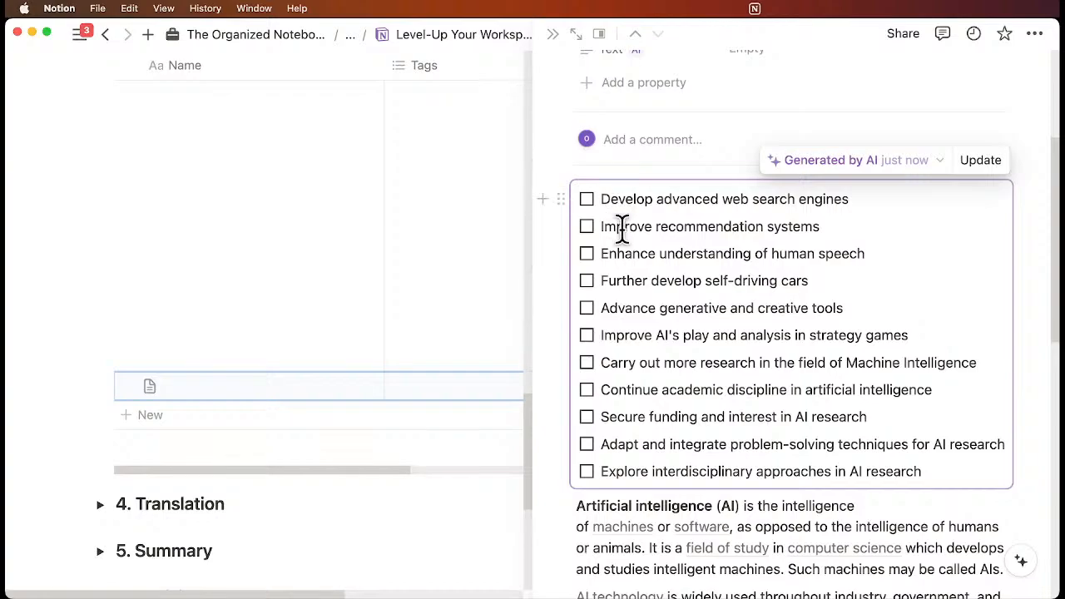
Step: Insert a Custom AI Block between the generated action items and the article text
left_click(542, 198)
scroll(625, 392, "down", 3)
left_click(599, 504)
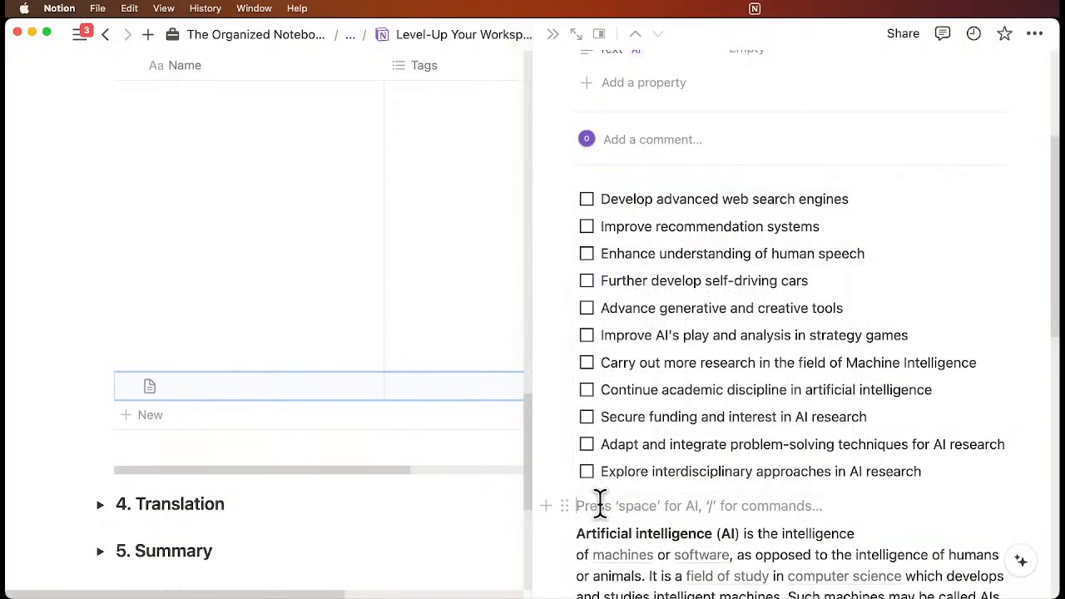
type("/ai")
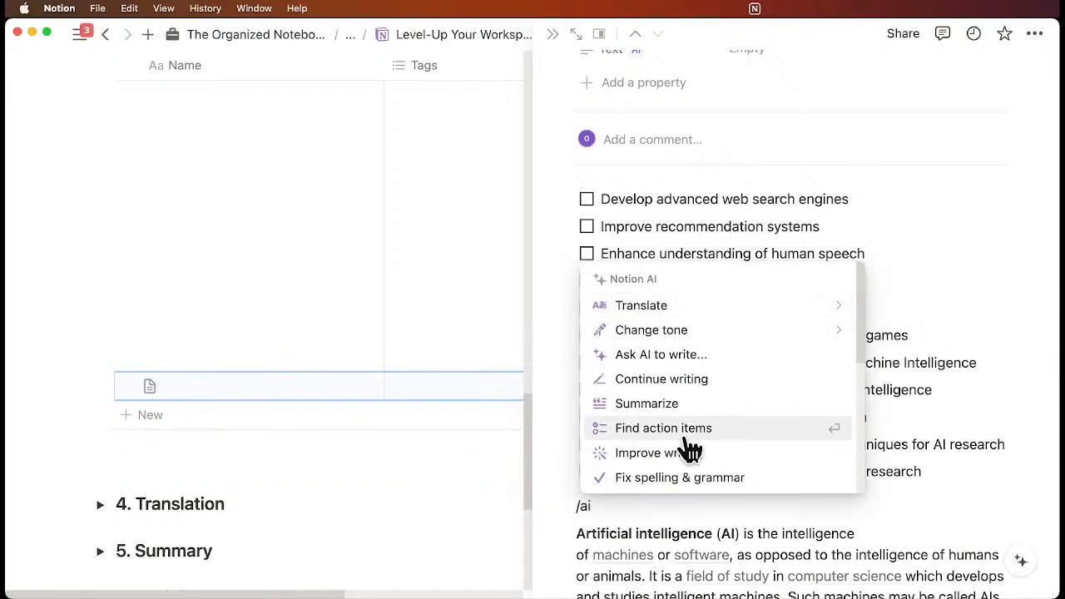
scroll(689, 446, "down", 3)
scroll(689, 445, "down", 8)
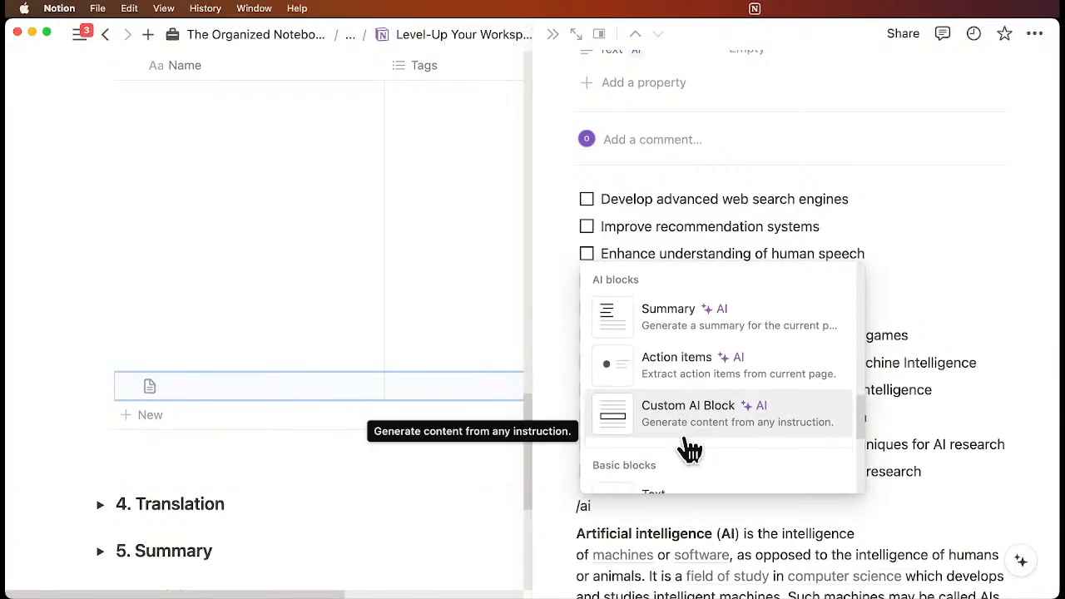
left_click(712, 434)
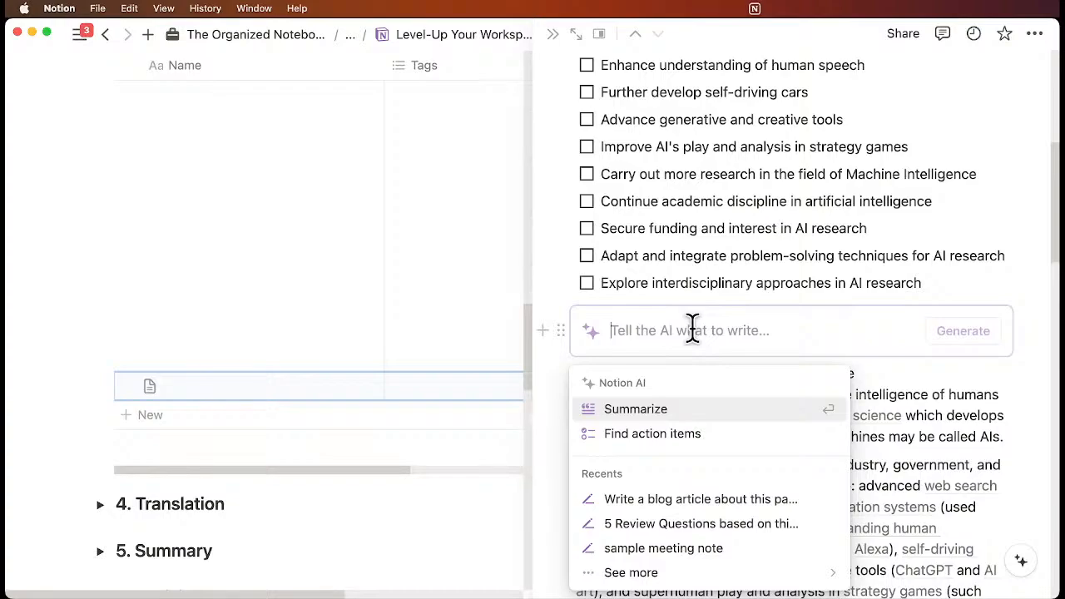
Step: Generate content in the Custom AI Block with the instruction "Short summary of this page 1 sentence" and dismiss the follow-up prompt
scroll(710, 482, "down", 2)
scroll(712, 487, "up", 2)
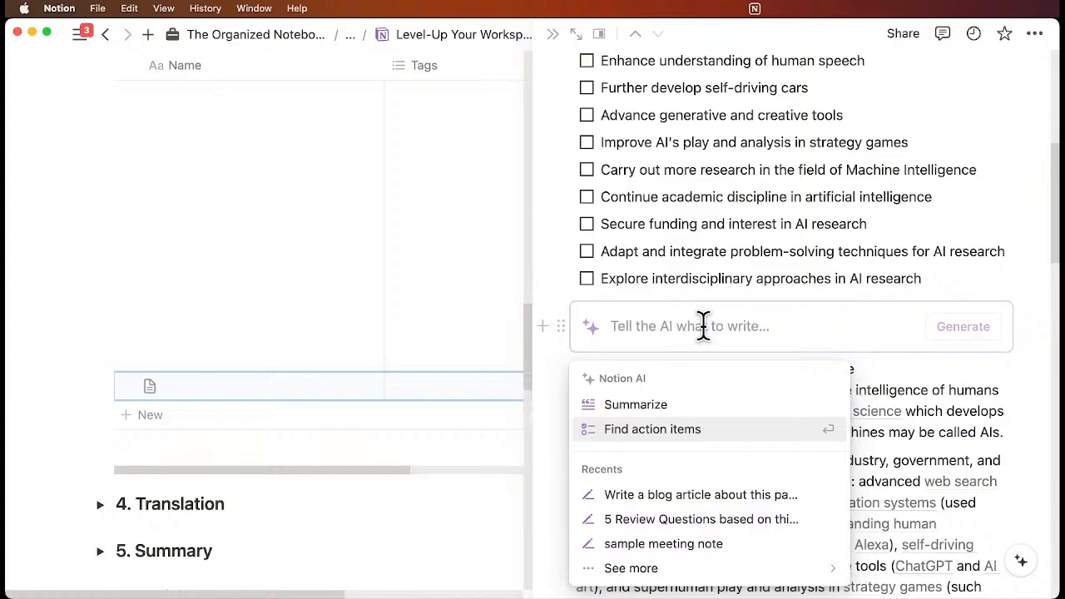
type("Shor")
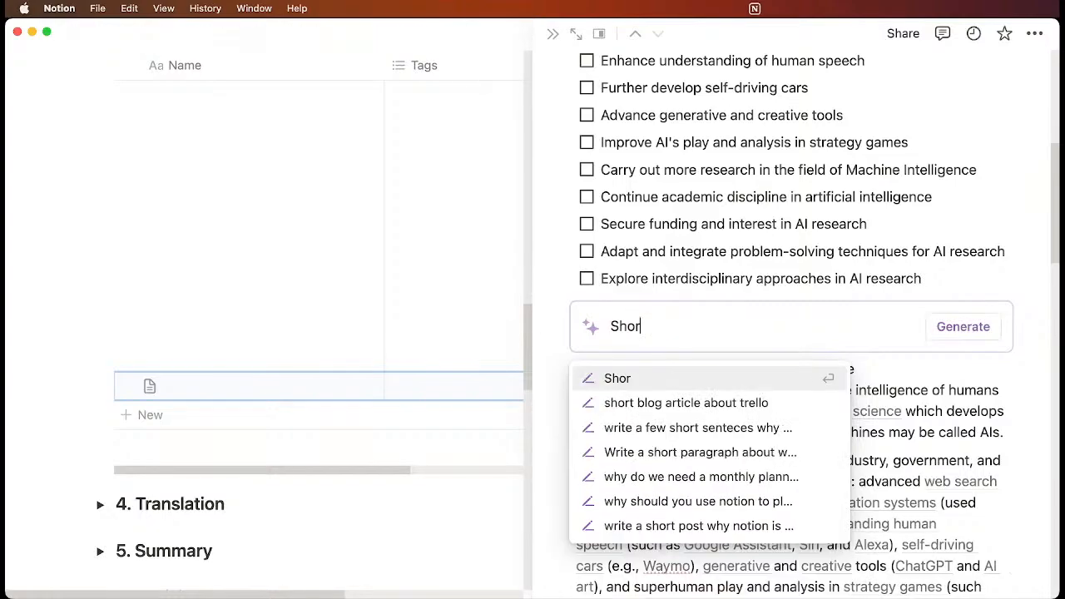
type("t summary of this page 1 sentence")
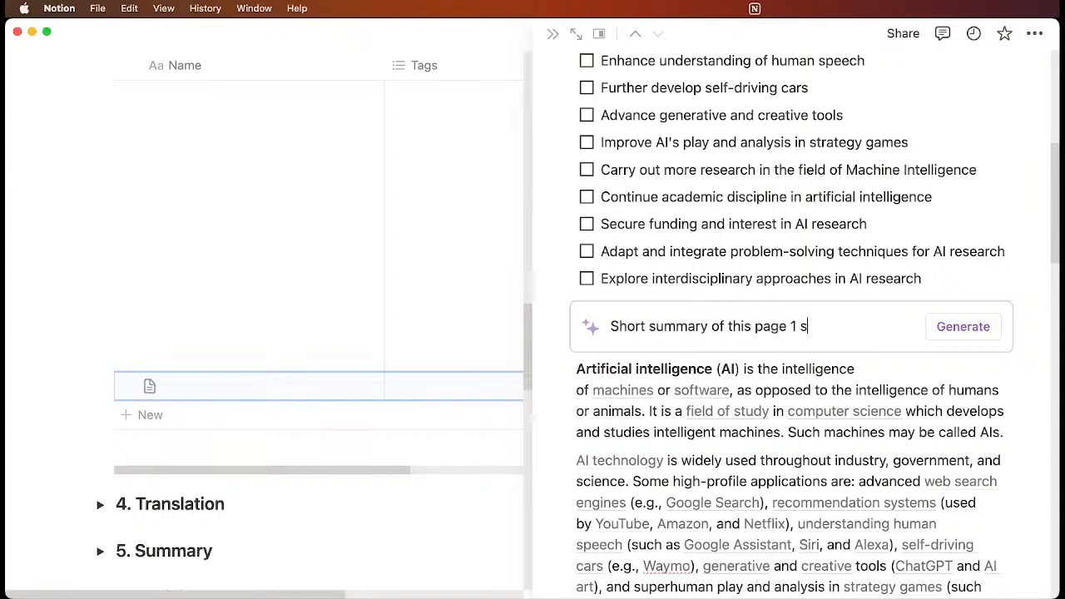
left_click(962, 326)
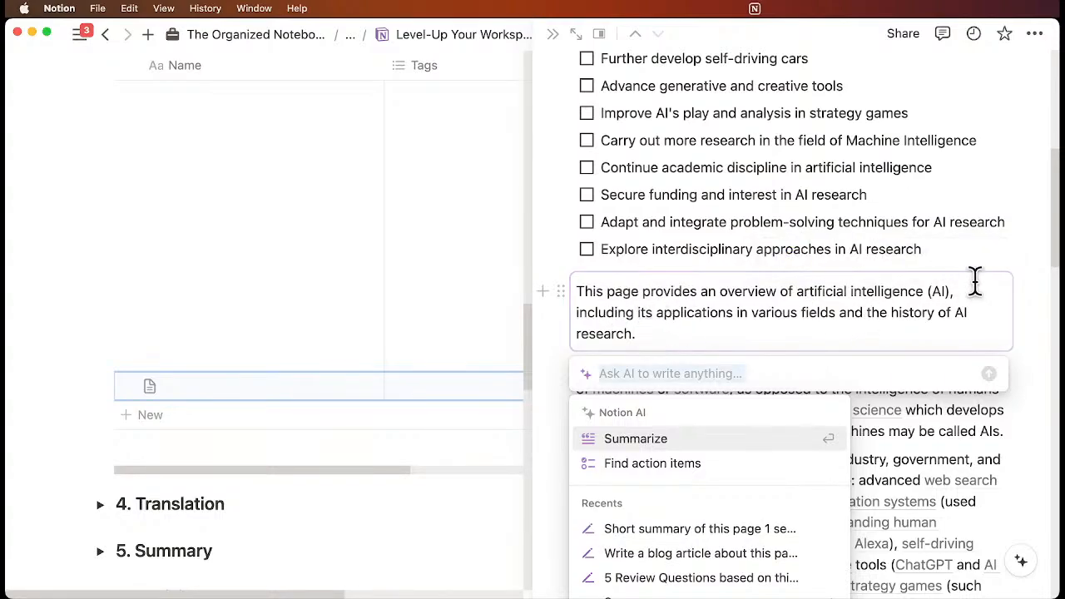
scroll(893, 332, "down", 1)
left_click(932, 403)
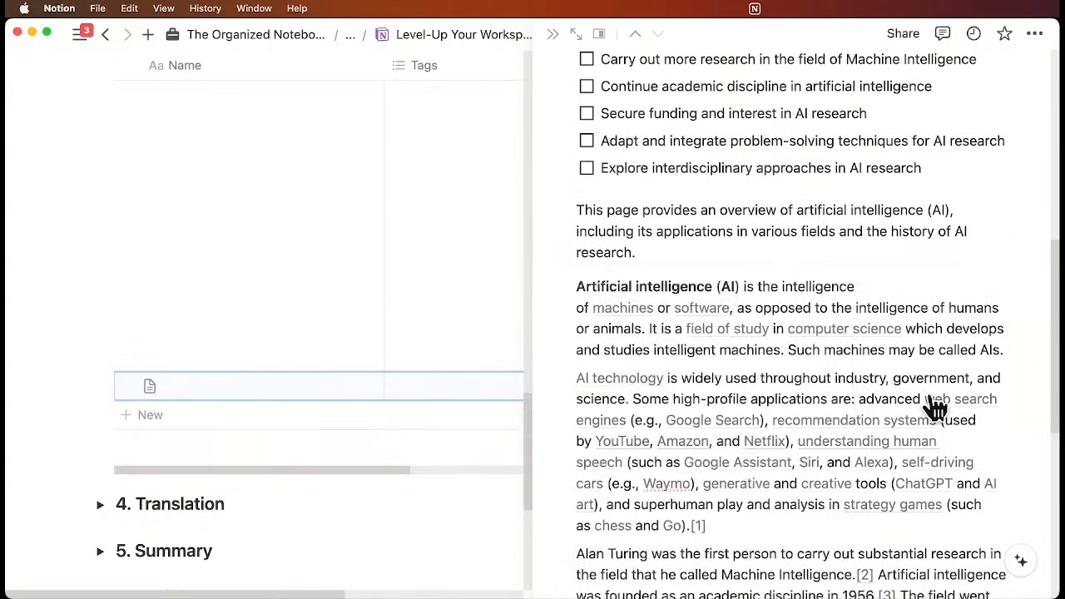
Step: Close the untitled page's side peek and expand the "4. Translation" section of the guide
scroll(880, 394, "up", 3)
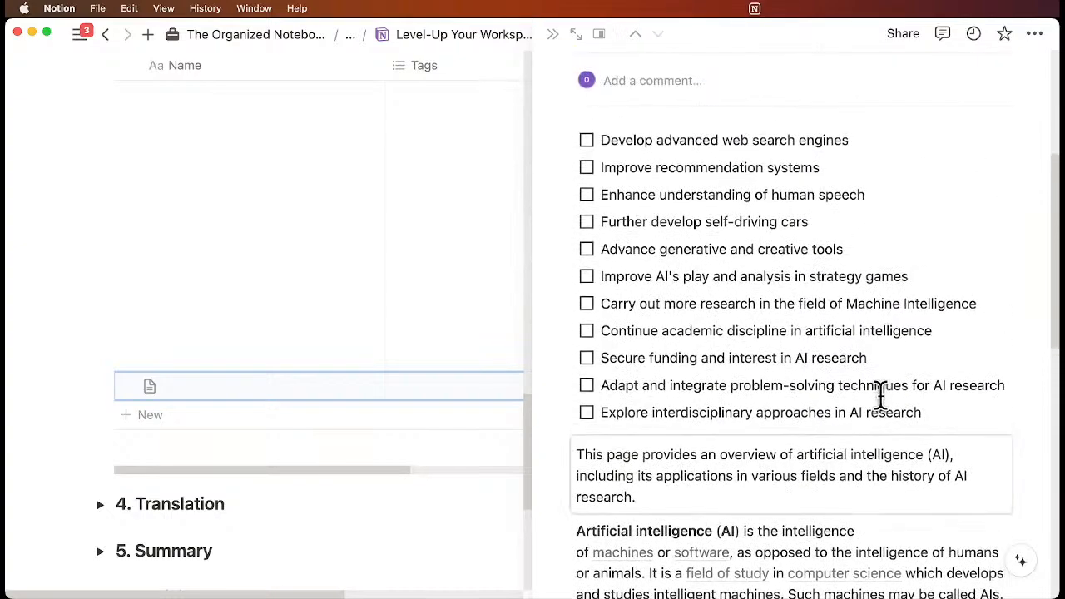
left_click(552, 34)
scroll(529, 142, "down", 5)
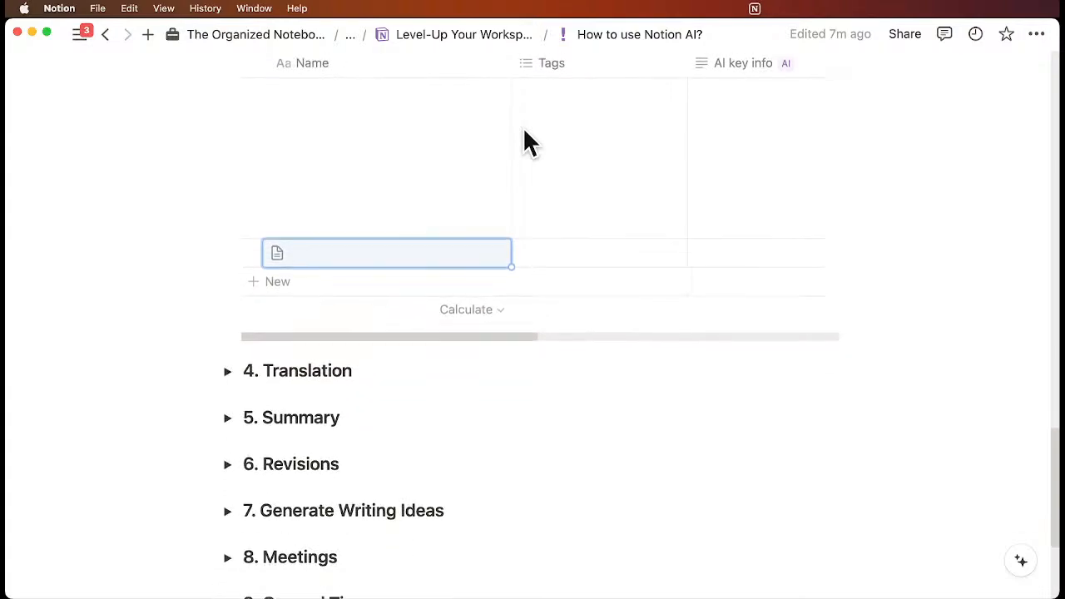
scroll(524, 143, "down", 2)
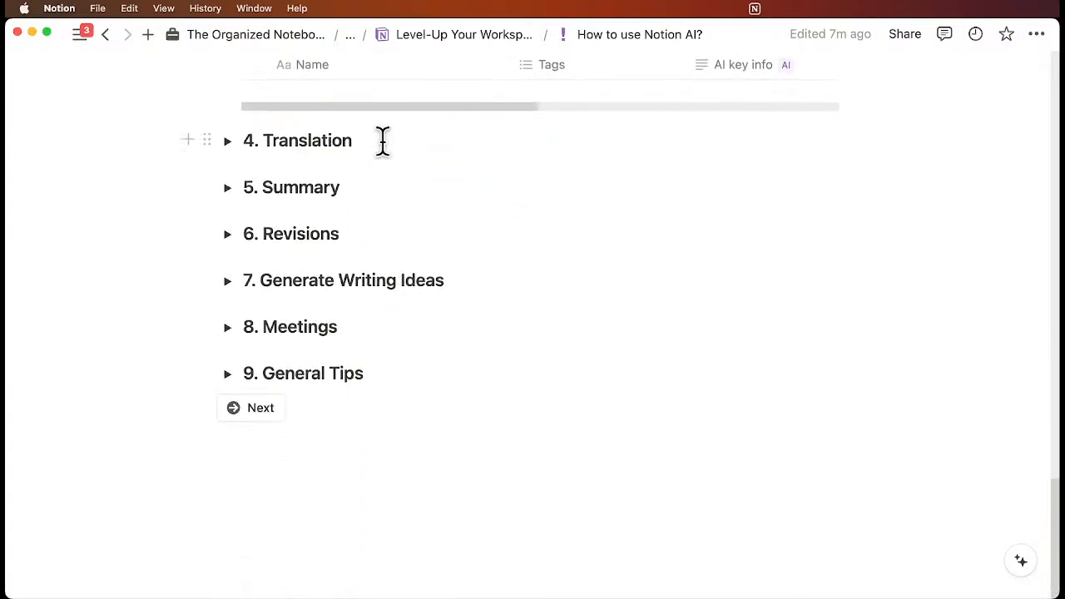
left_click(228, 142)
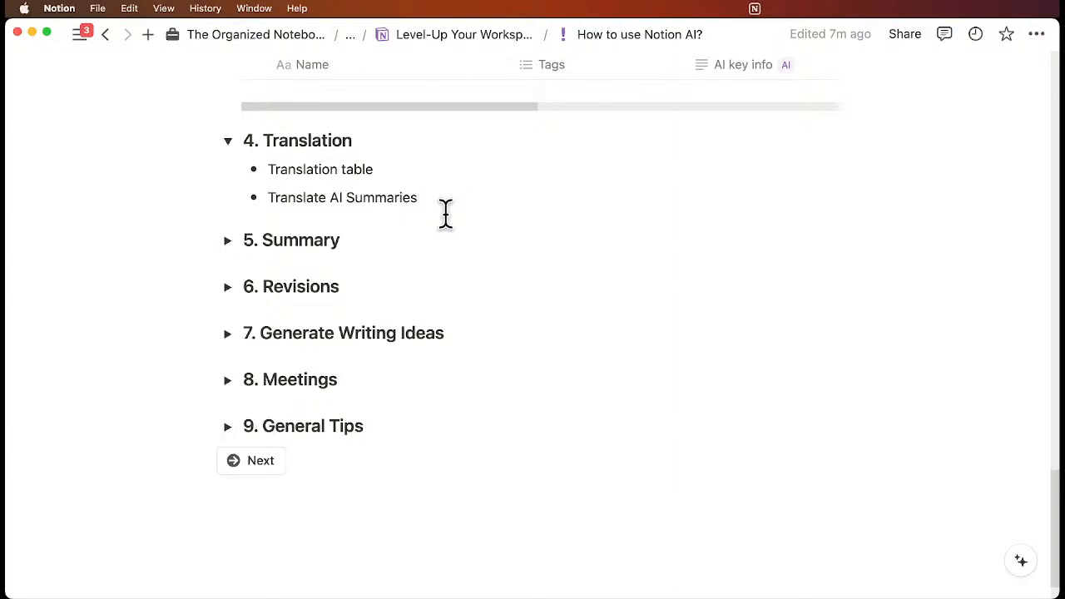
Step: Insert a table view with a new database below the "Translate AI Summaries" bullet in the "4. Translation" section
key("super+Tab")
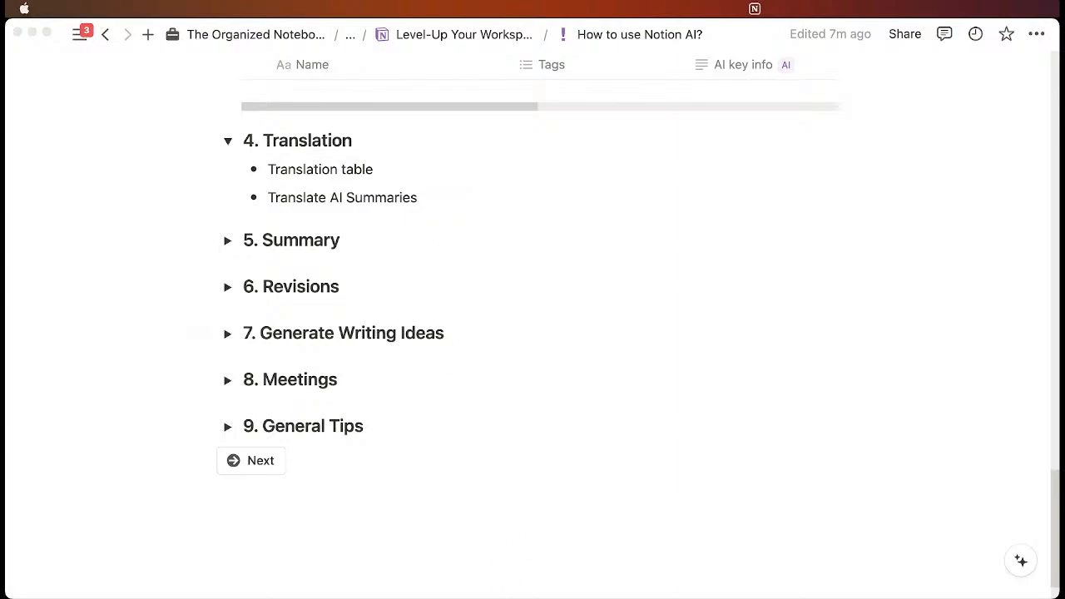
left_click(423, 471)
scroll(401, 266, "up", 1)
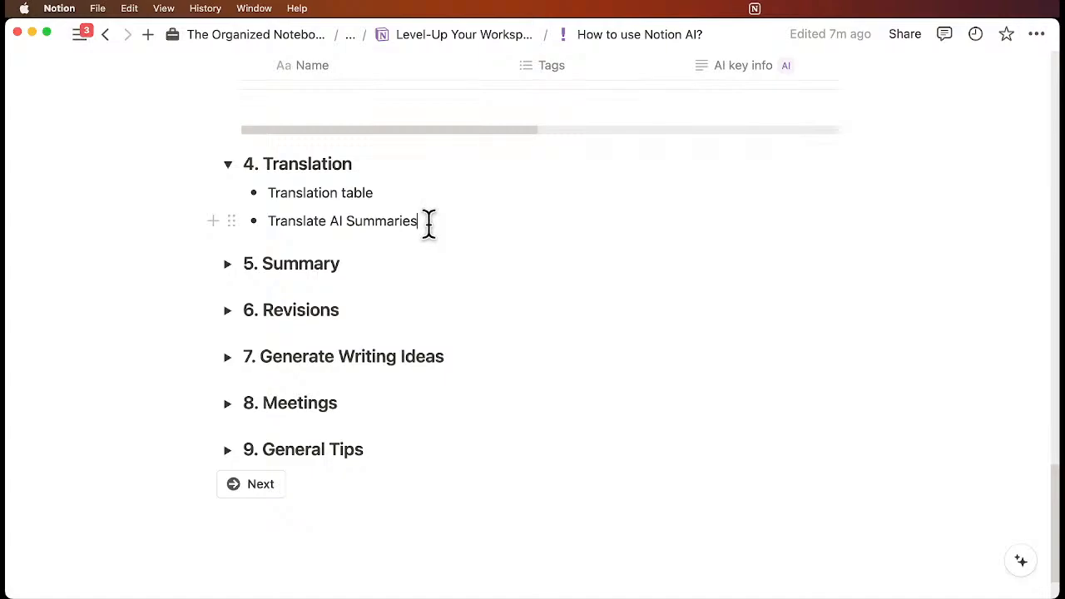
key("Return")
key("Return")
key("Return")
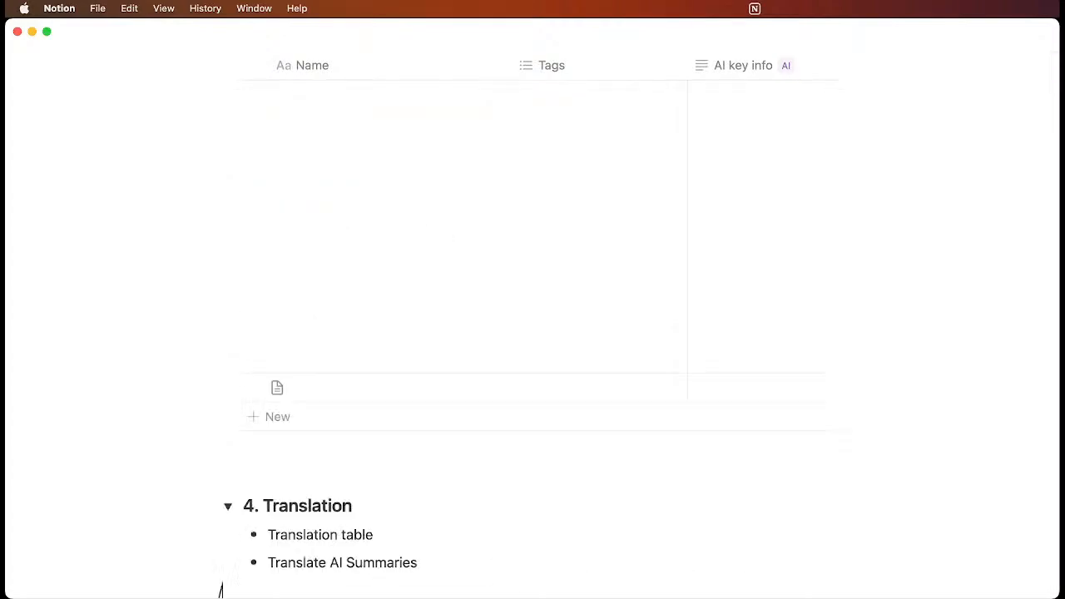
type("/")
scroll(578, 427, "down", 5)
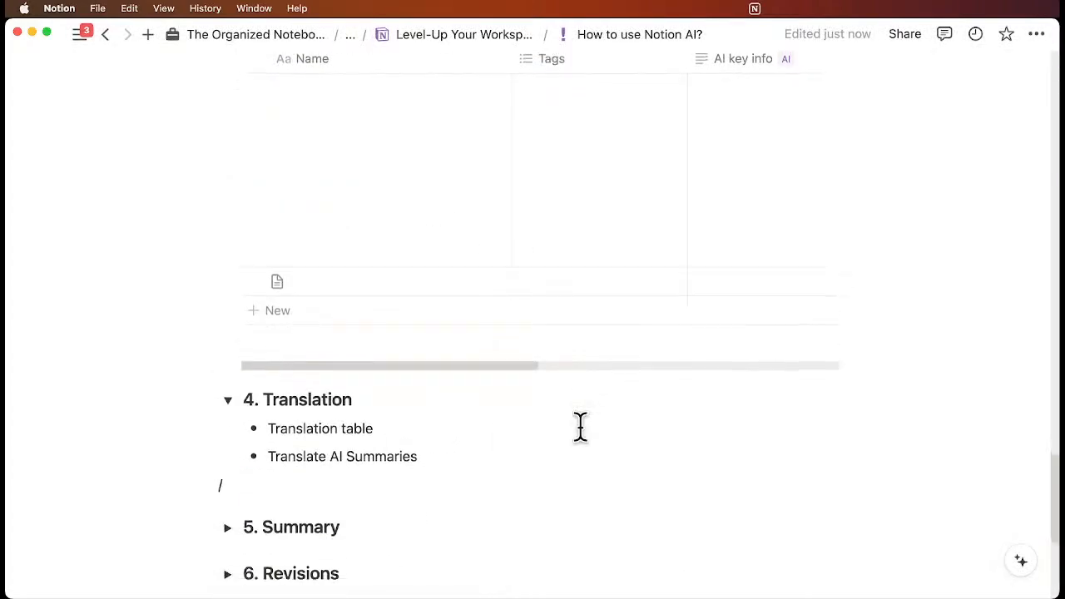
key("BackSpace")
type("/table")
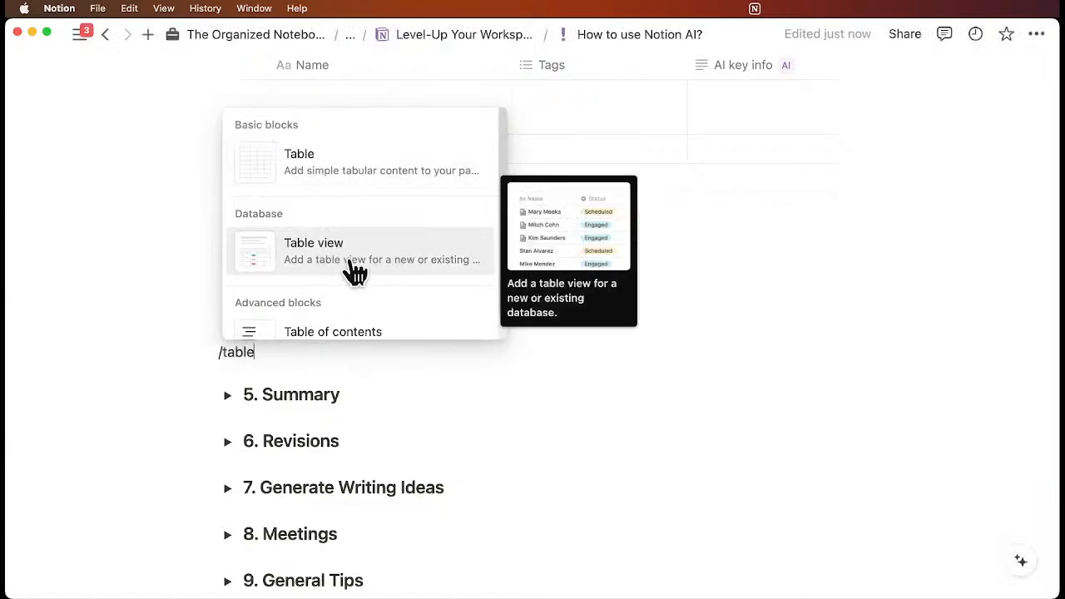
left_click(366, 267)
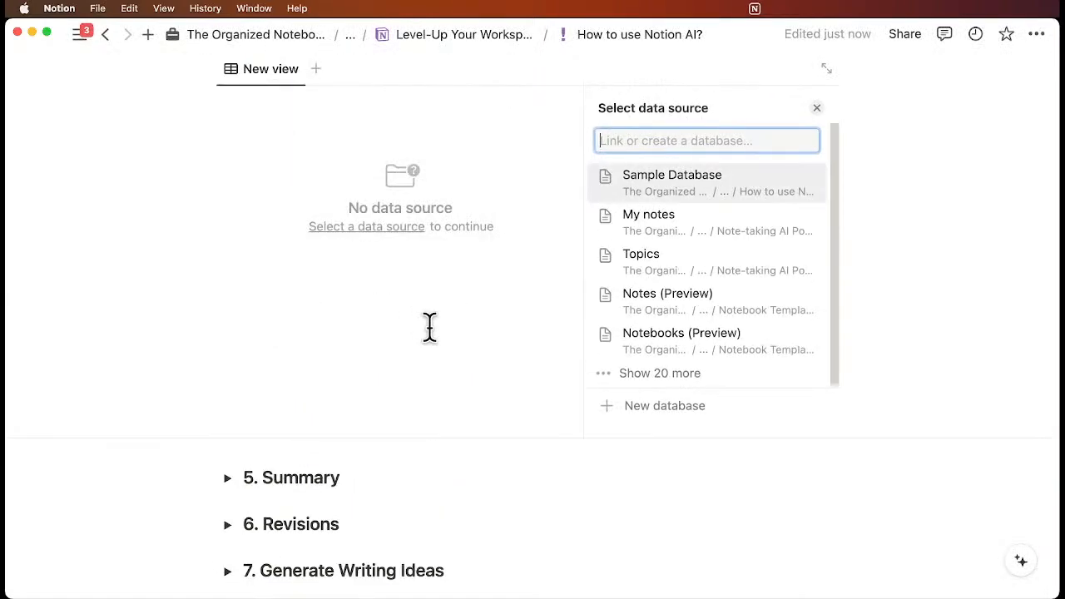
left_click(665, 406)
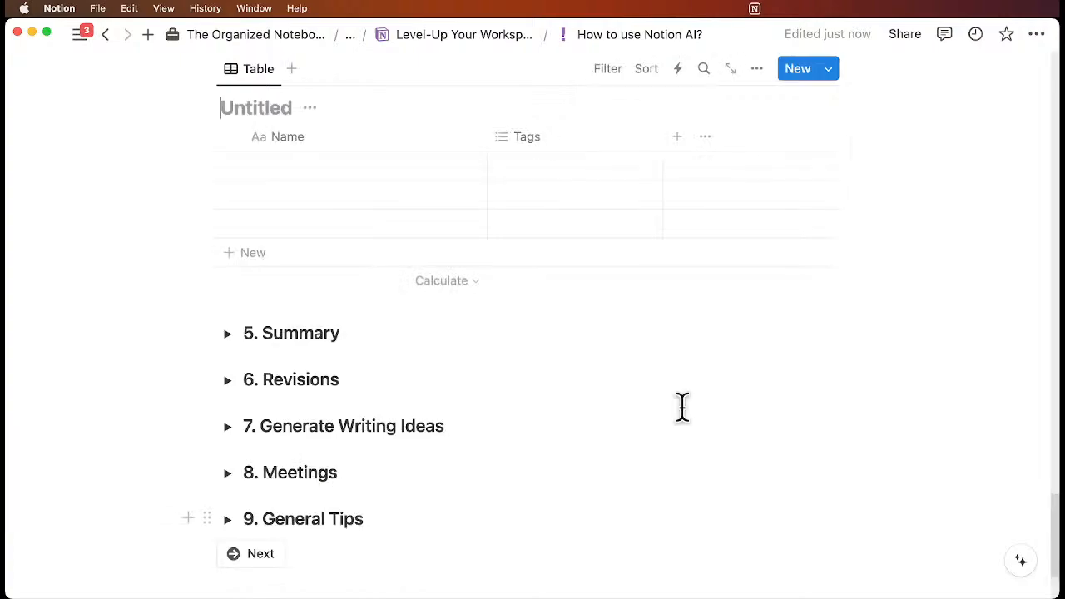
Step: Title the new database "Translation Table" and rename its Name column to "English"
left_click(254, 109)
type("Translation Table")
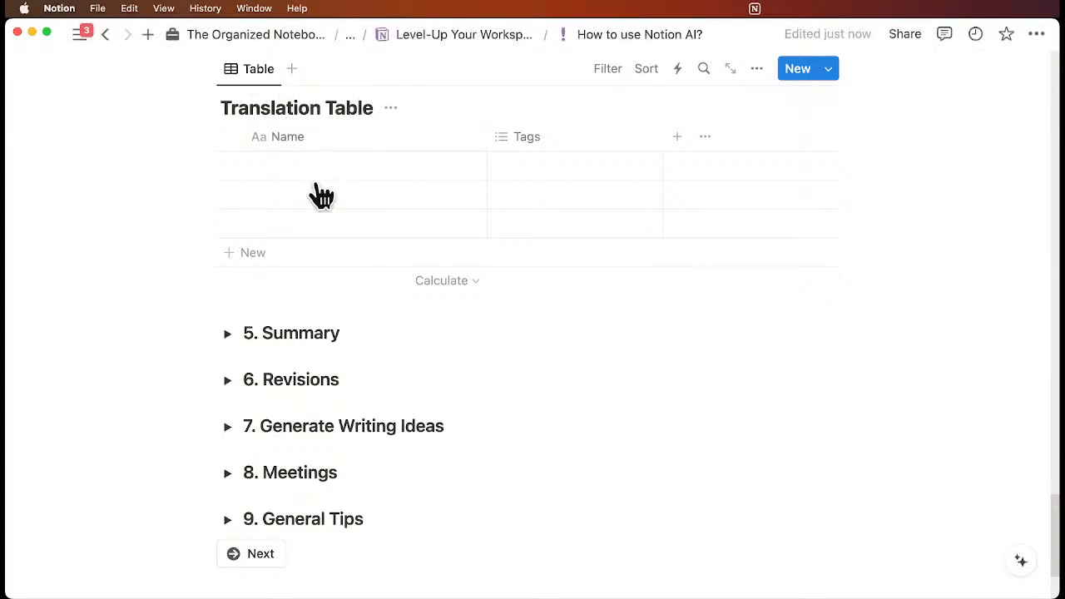
scroll(313, 195, "up", 3)
left_click(296, 266)
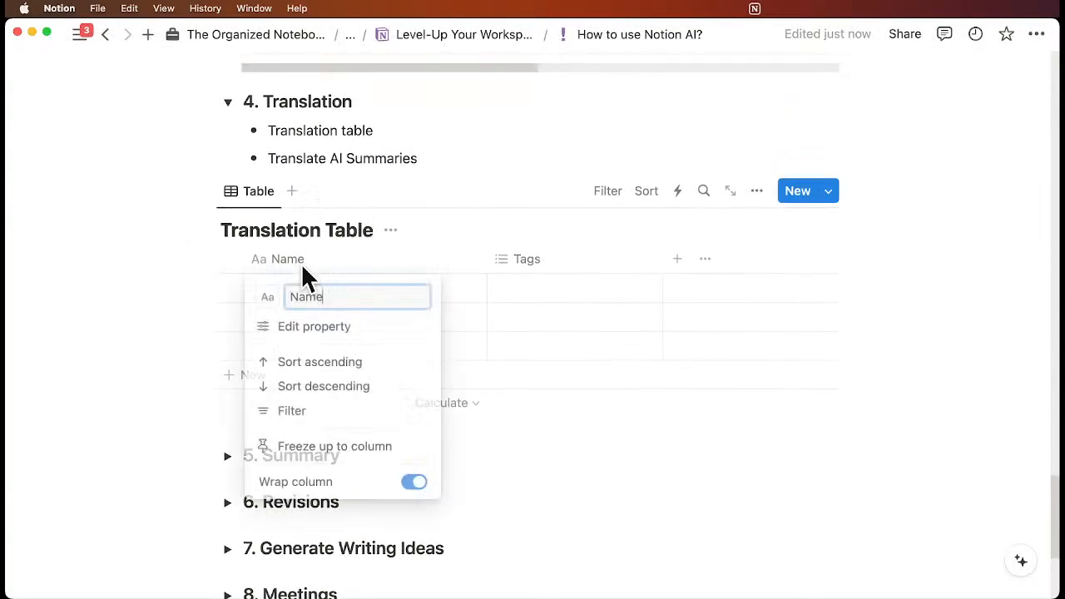
type("English")
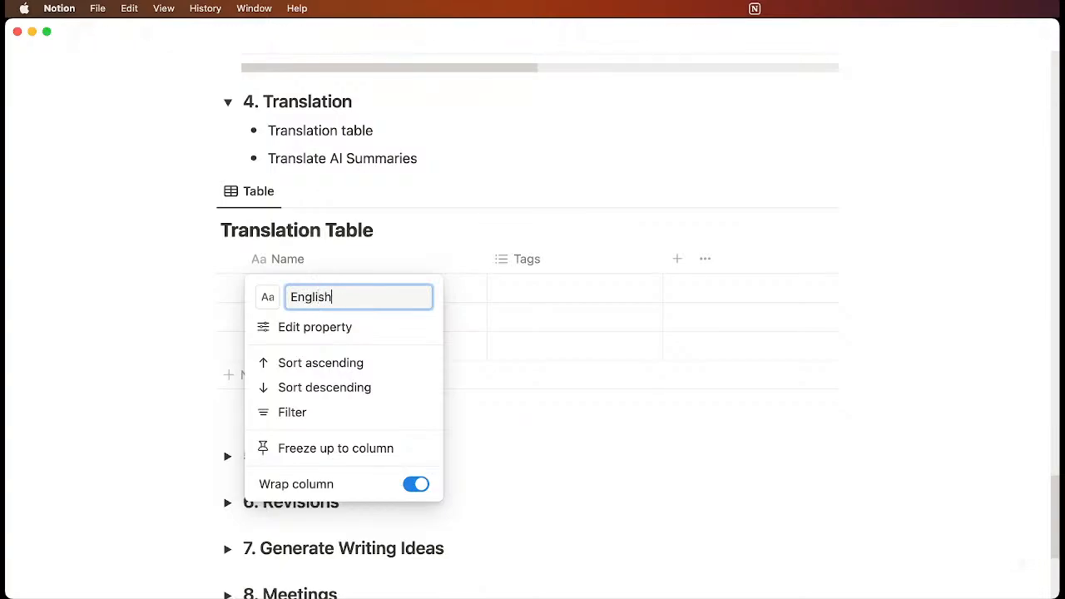
key("Return")
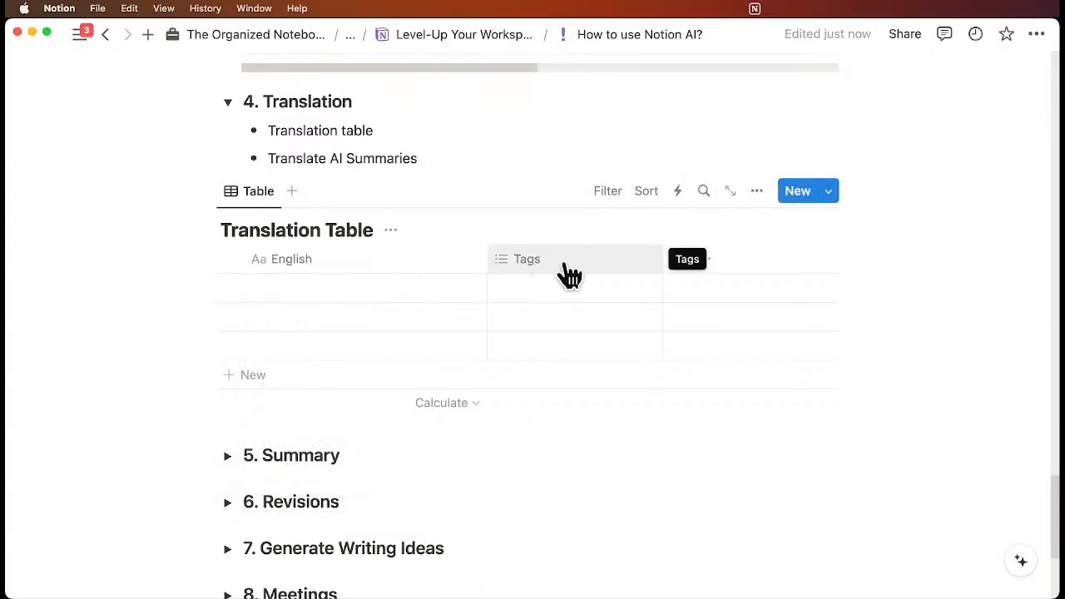
Step: Add an AI translation property that translates the English column to Korean, and save its settings
left_click(678, 260)
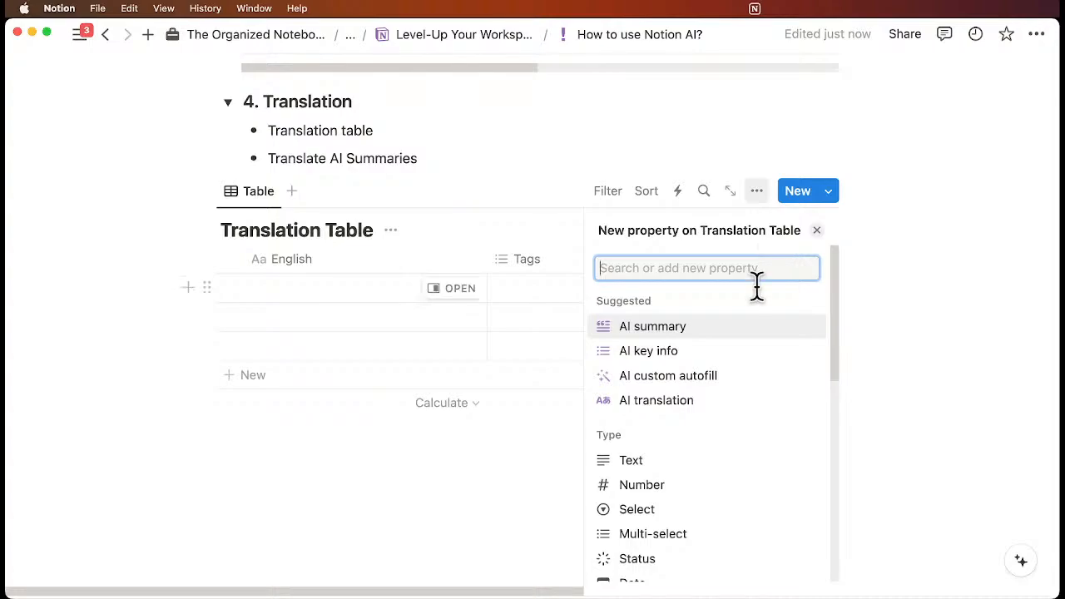
left_click(666, 406)
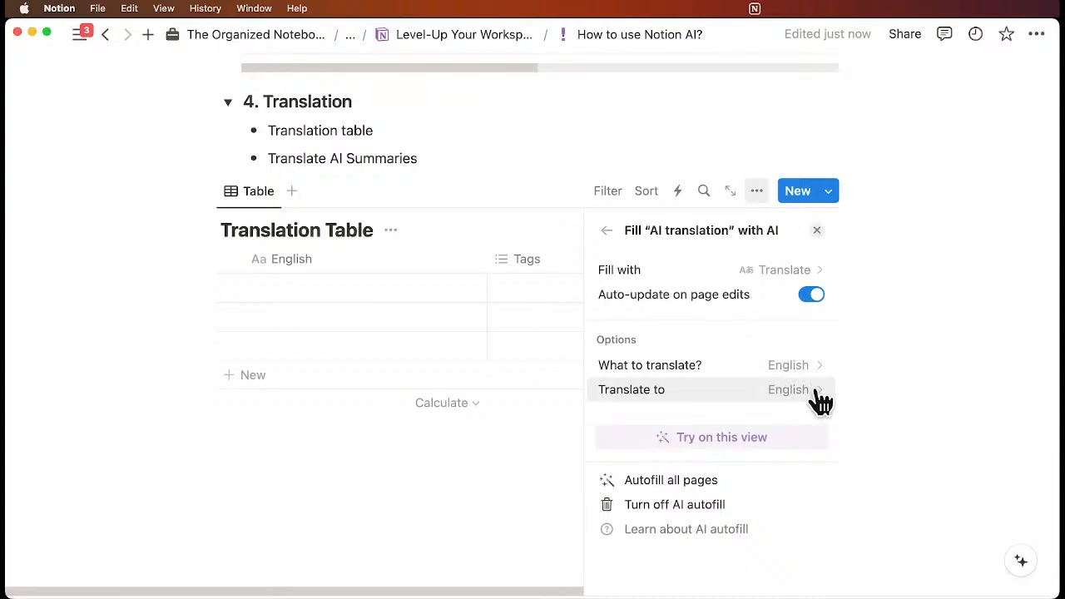
left_click(820, 397)
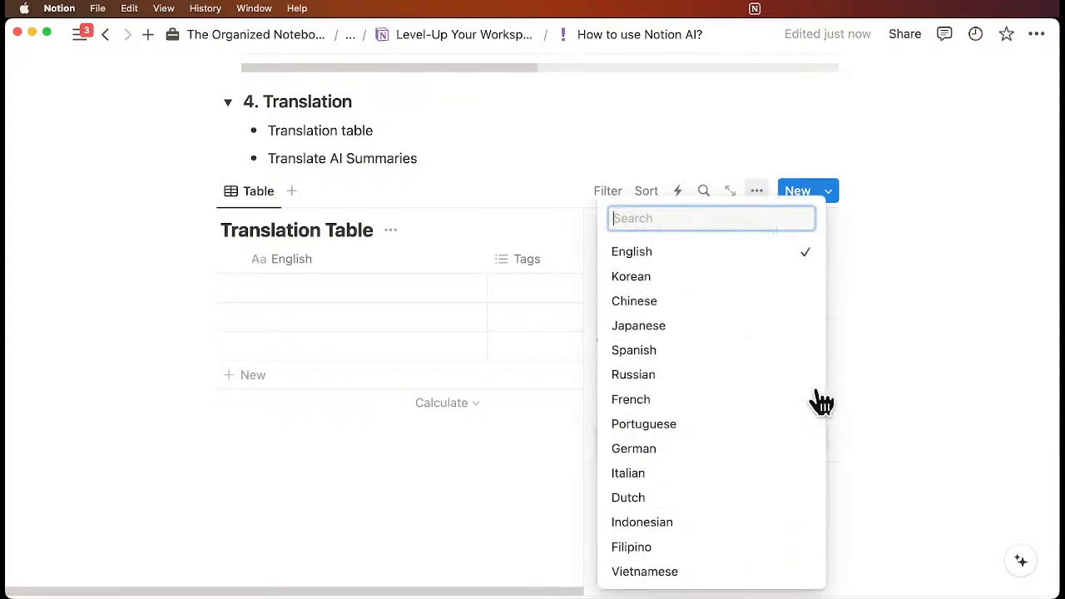
left_click(707, 279)
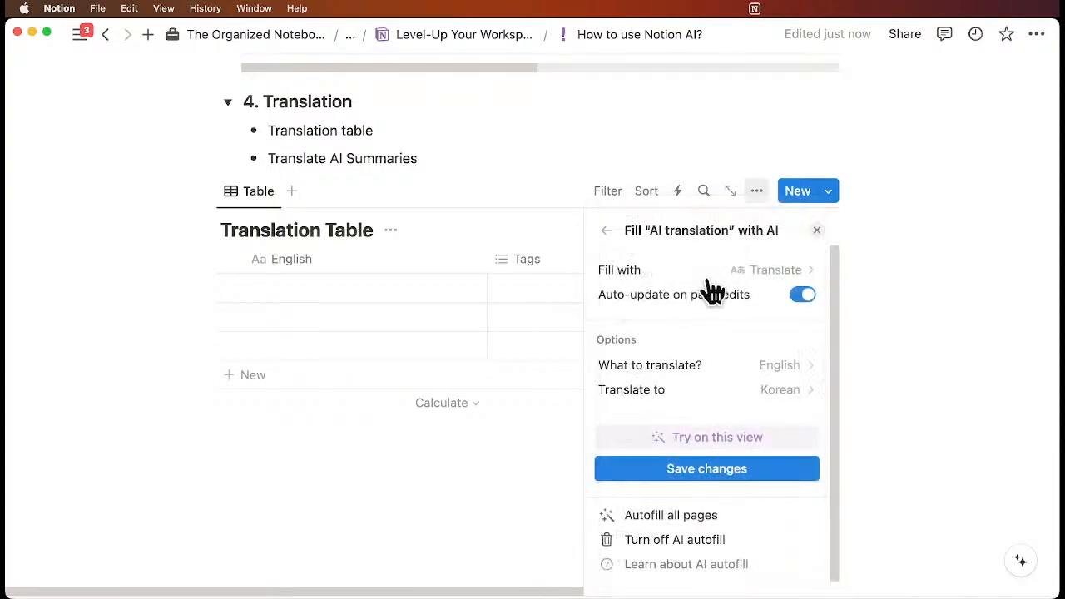
left_click(715, 473)
left_click(816, 230)
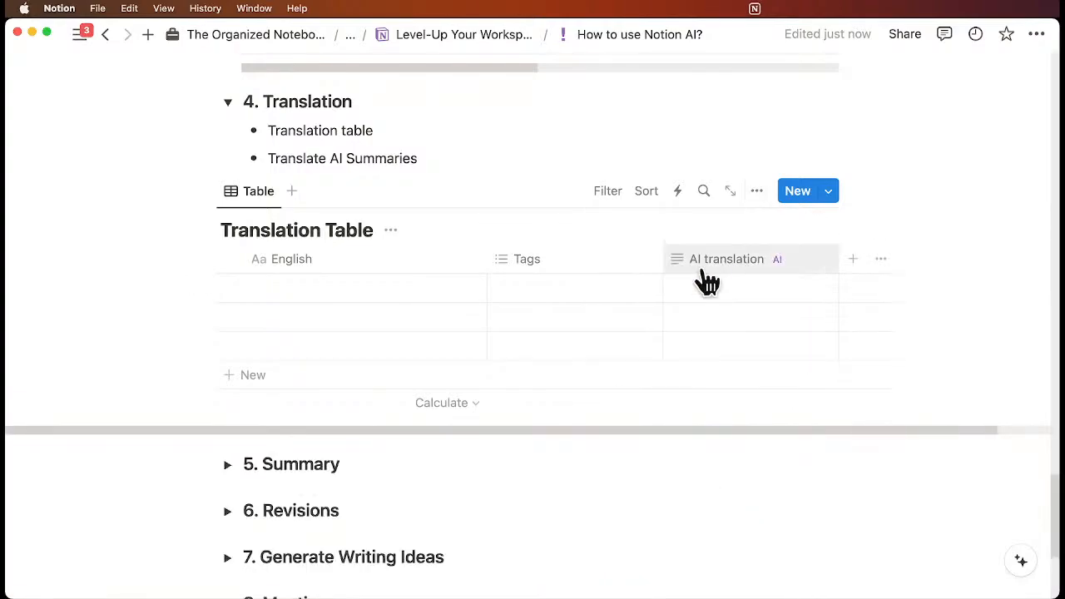
Step: Move the AI translation column between English and Tags and rename it "Korean"
left_click_drag(706, 280, 597, 281)
left_click(596, 270)
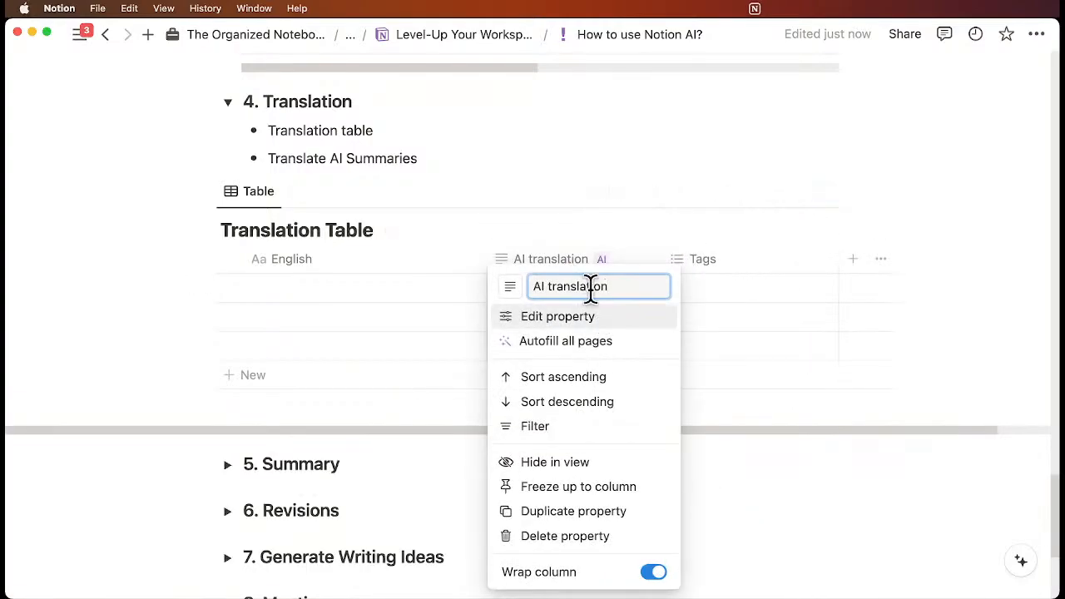
key("super+a")
key("BackSpace")
type("Korea")
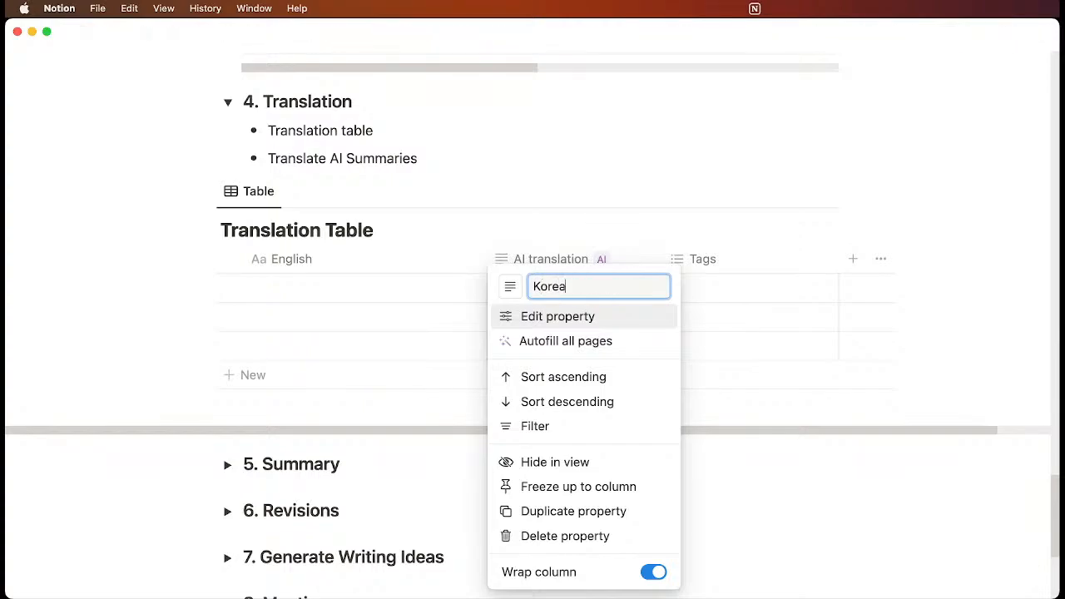
type("n")
key("Return")
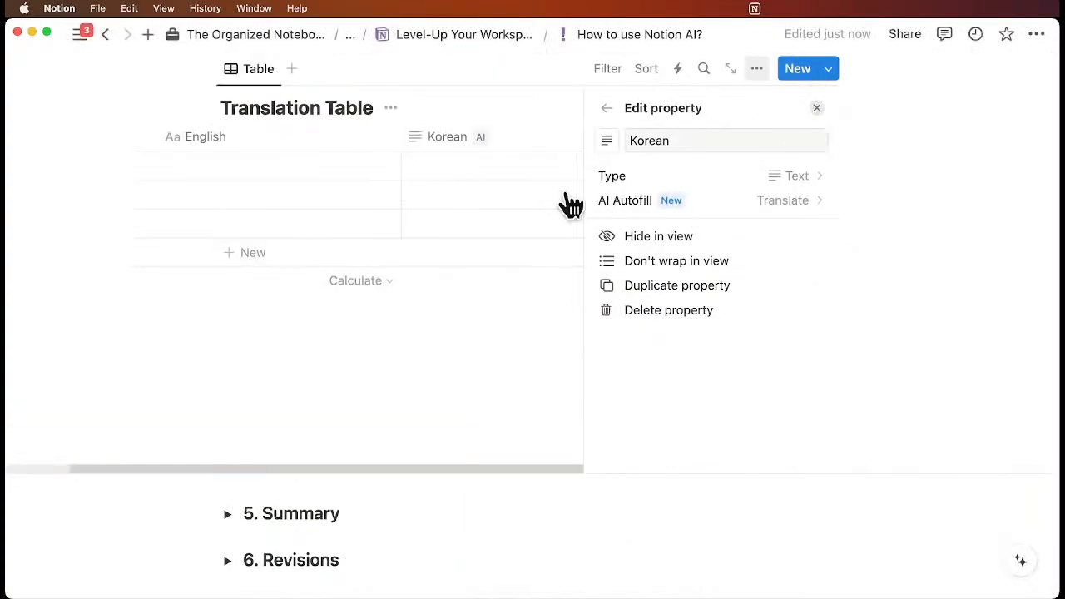
left_click(815, 107)
Step: Fill the three rows of the English column with "Hello", "Goodbye" and "Thank you"
scroll(355, 260, "up", 2)
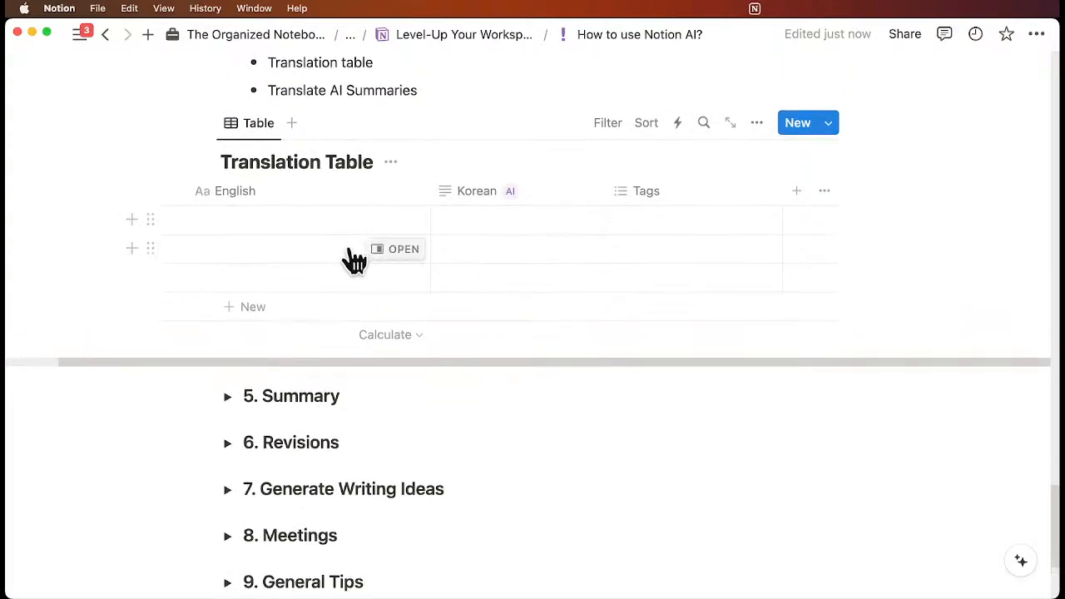
left_click(307, 212)
type("Hello")
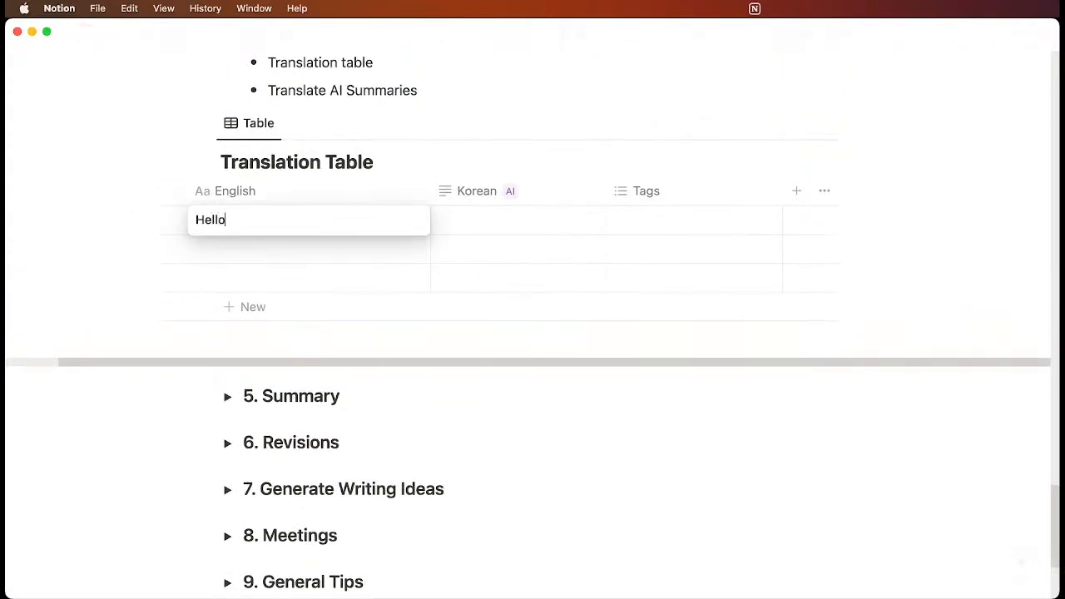
key("Return")
left_click(316, 258)
type("Good")
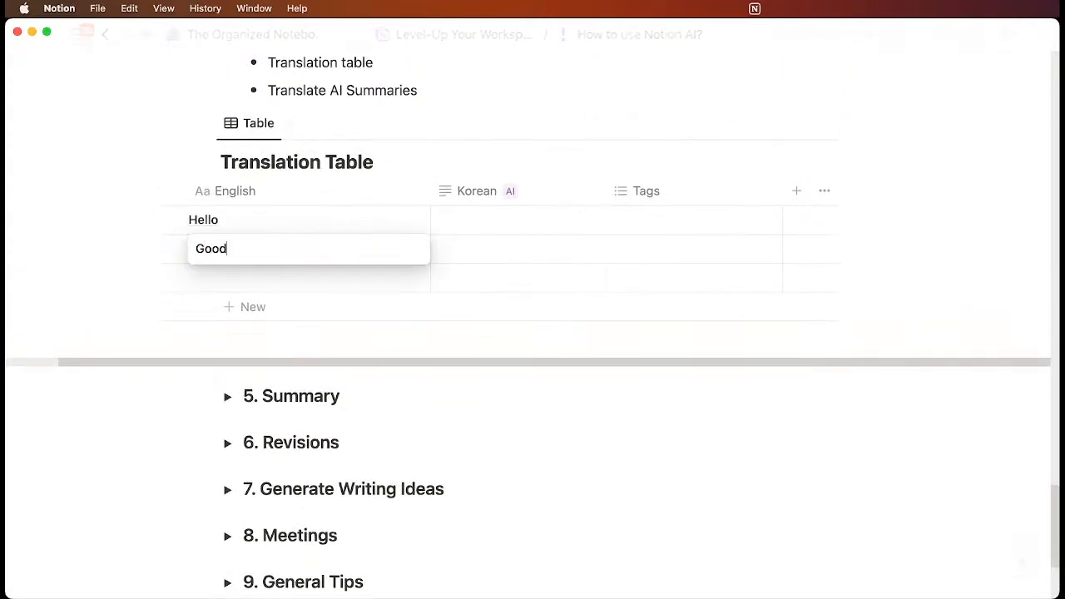
type("bye")
key("Return")
left_click(280, 274)
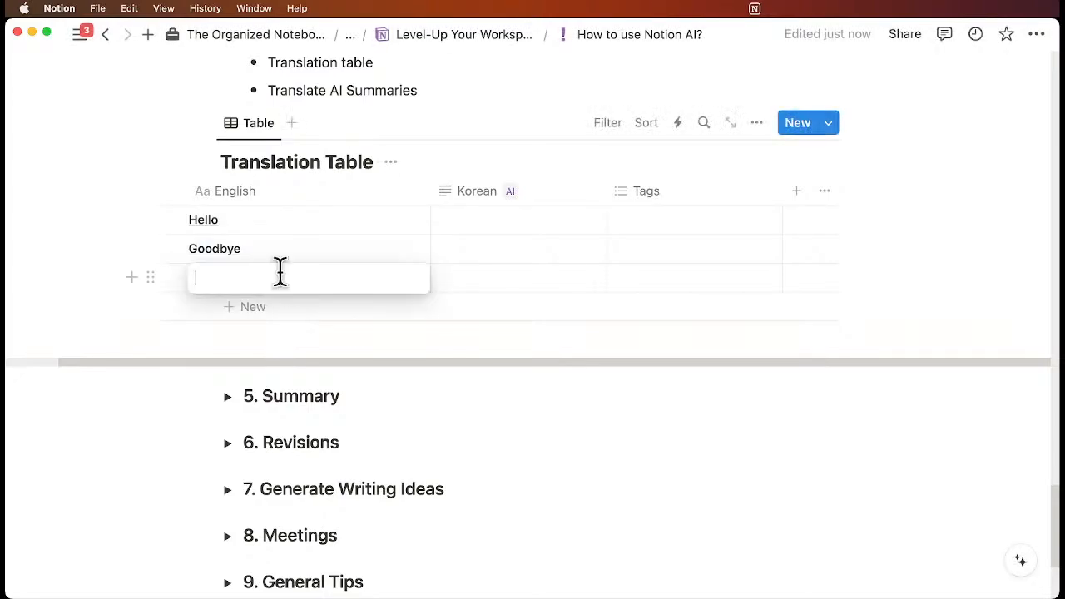
type("Thank ")
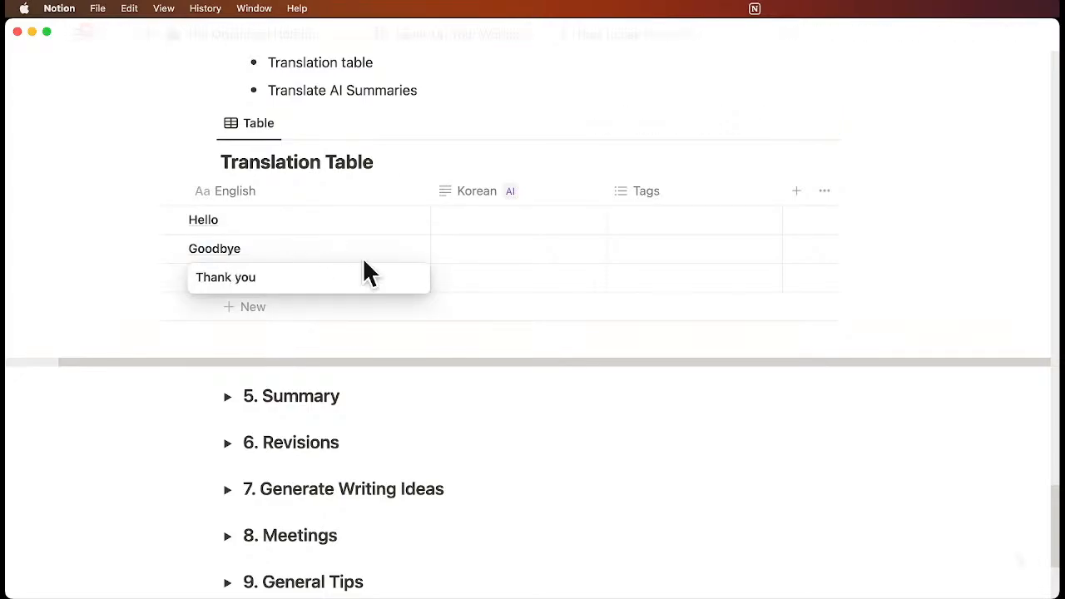
type("you")
key("Return")
Step: Generate the AI translations in the Korean column for the Hello, Goodbye and Thank you rows
left_click(591, 220)
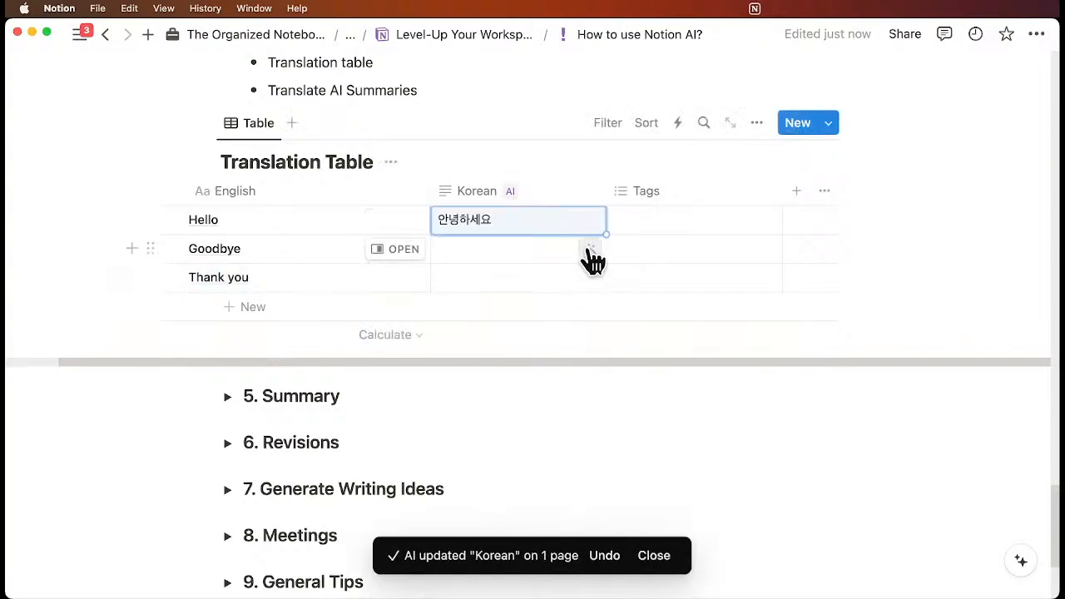
left_click(589, 249)
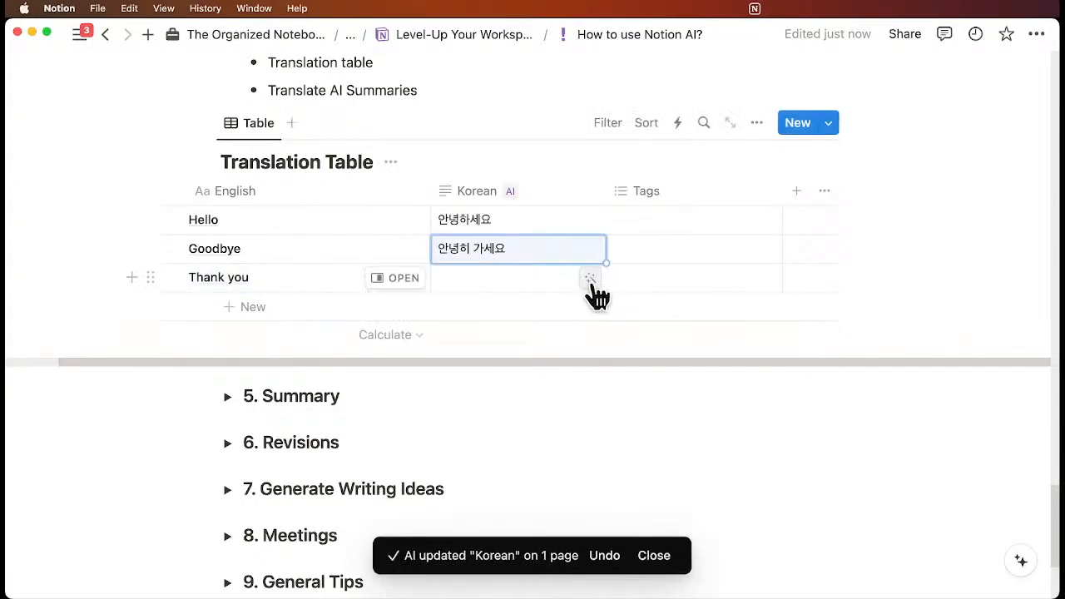
left_click(590, 279)
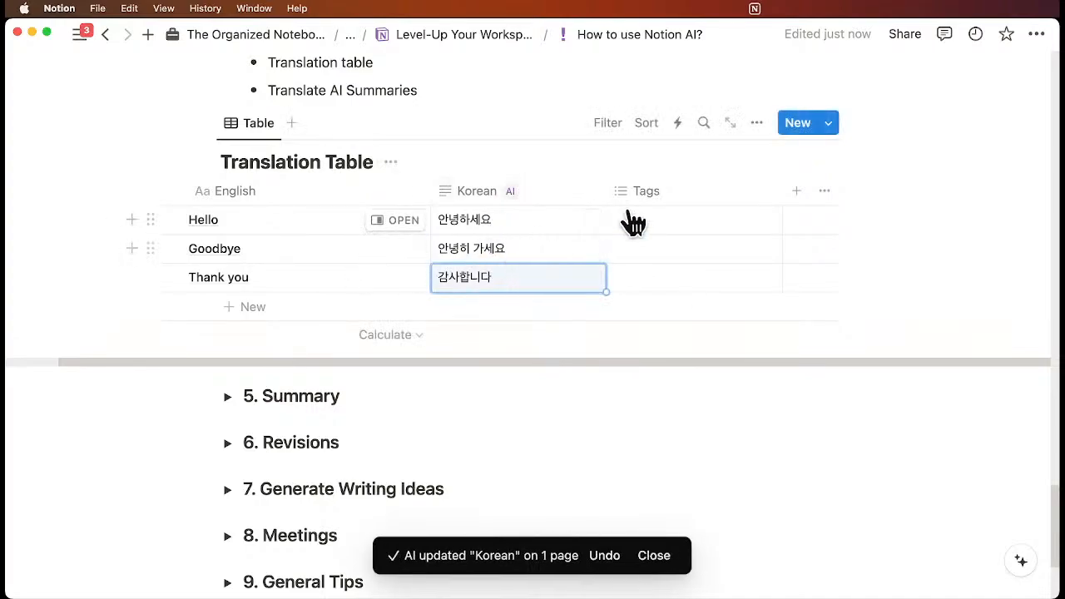
Step: Add a second AI translation property that translates the English column to Spanish, and save its settings
left_click(796, 192)
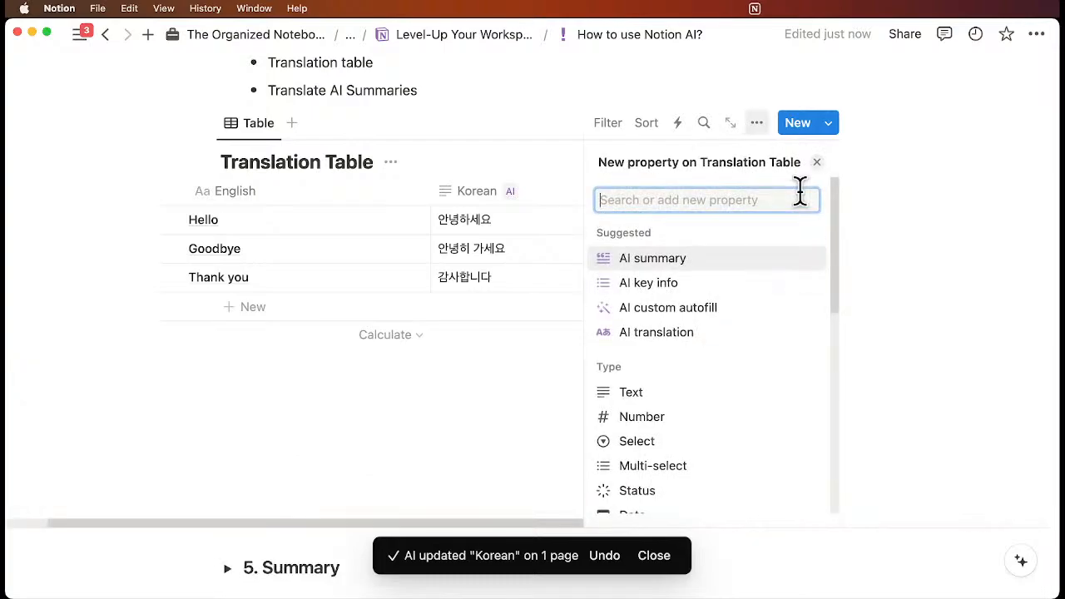
left_click(687, 334)
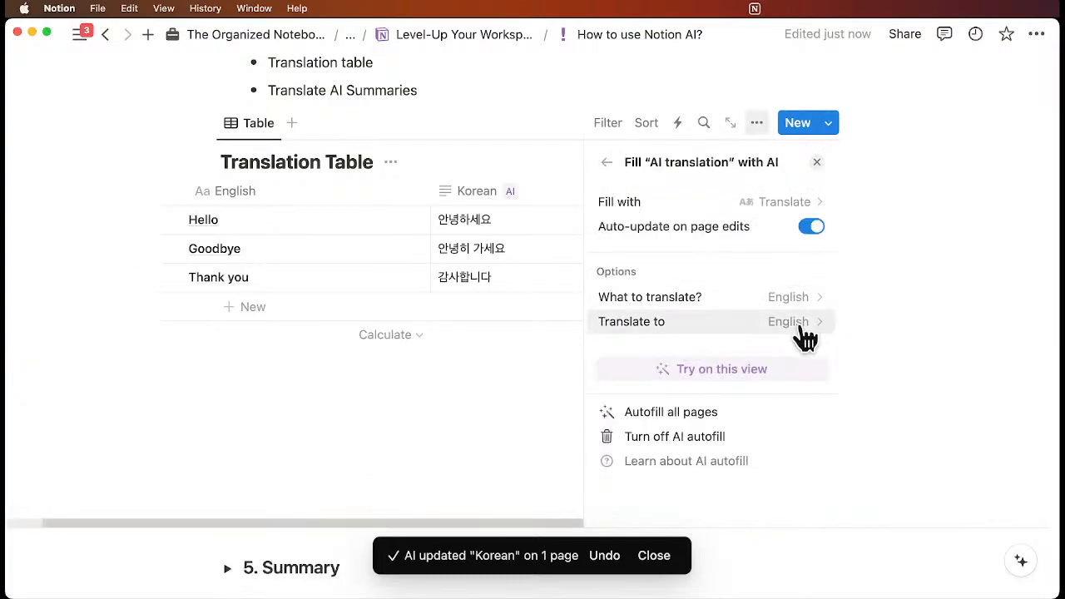
left_click(803, 326)
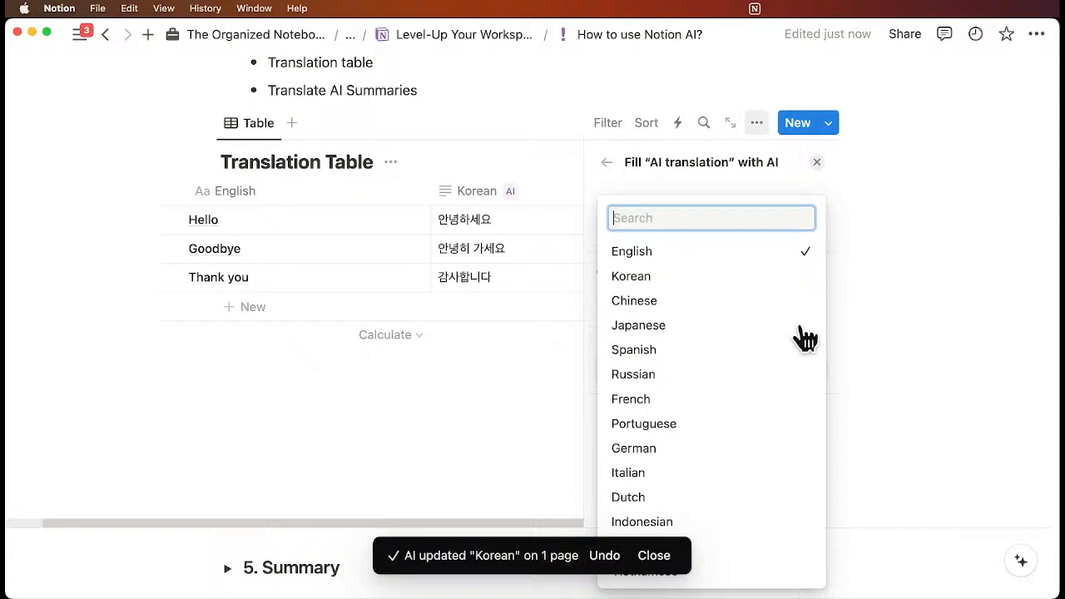
left_click(742, 353)
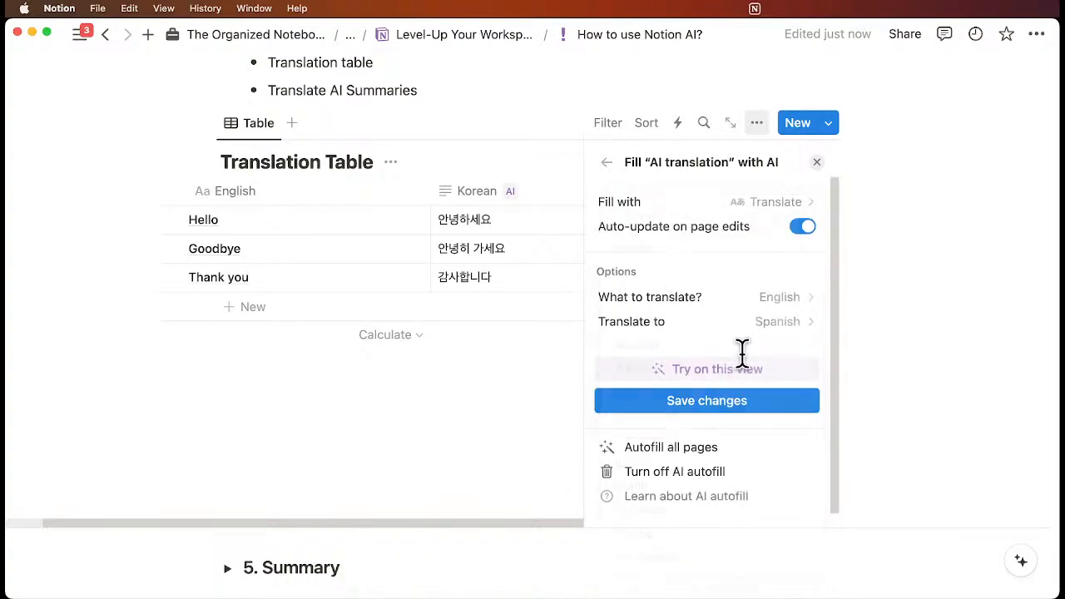
left_click(751, 407)
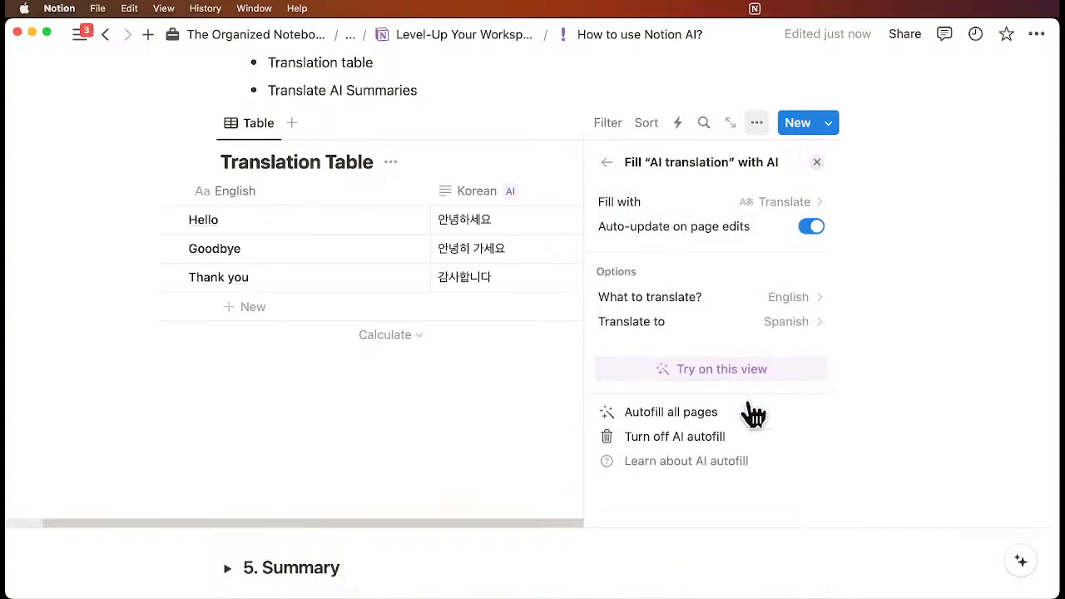
left_click(817, 162)
Step: Move the new AI translation column between Korean and Tags and rename it "Spanish"
left_click_drag(832, 198, 679, 198)
left_click(680, 193)
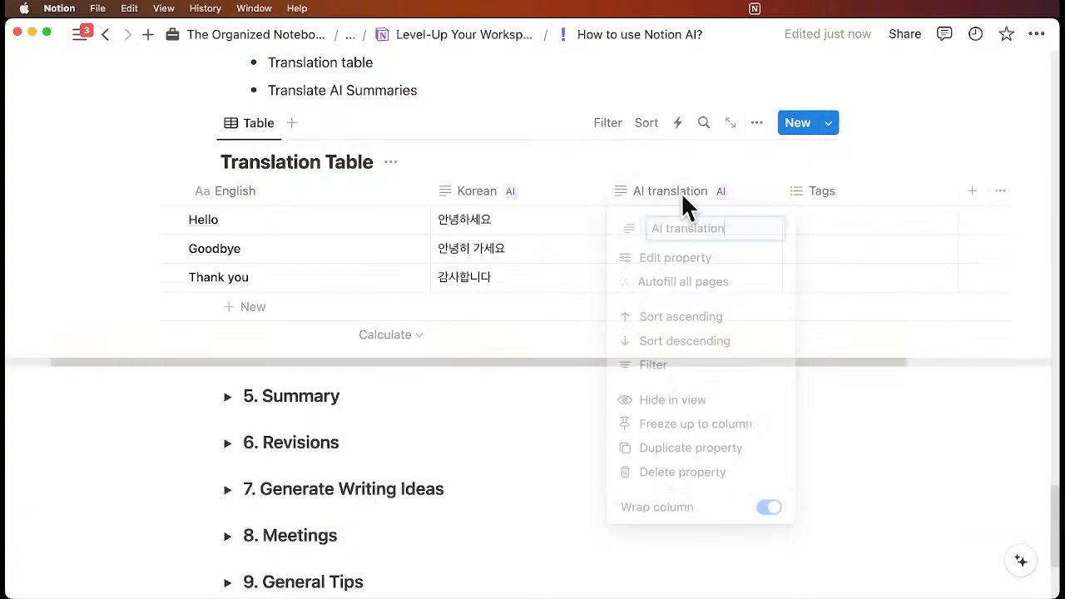
triple_click(692, 228)
type("Spanish")
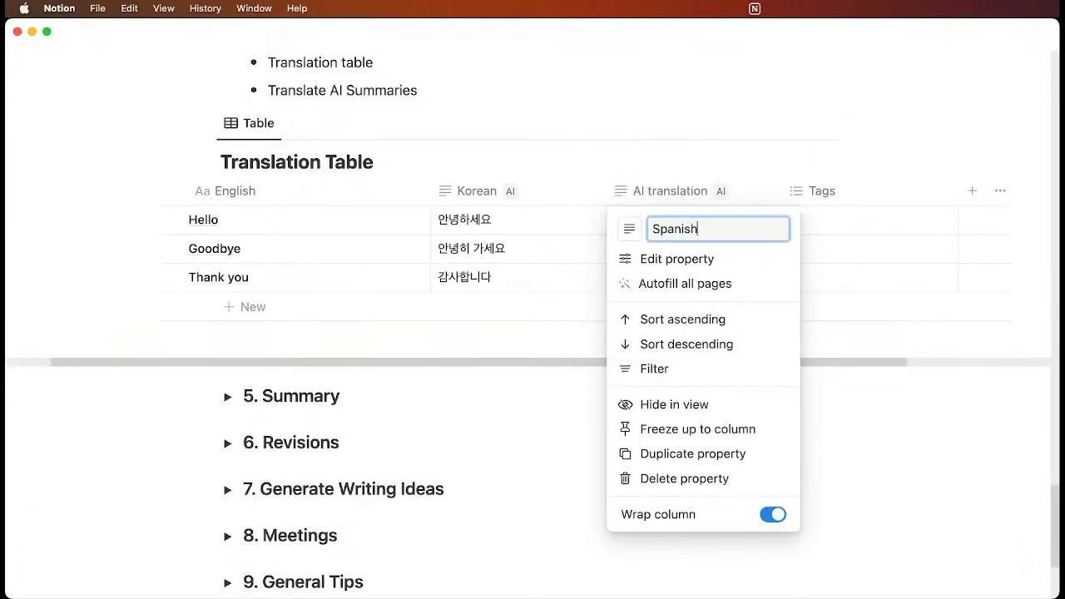
key("Return")
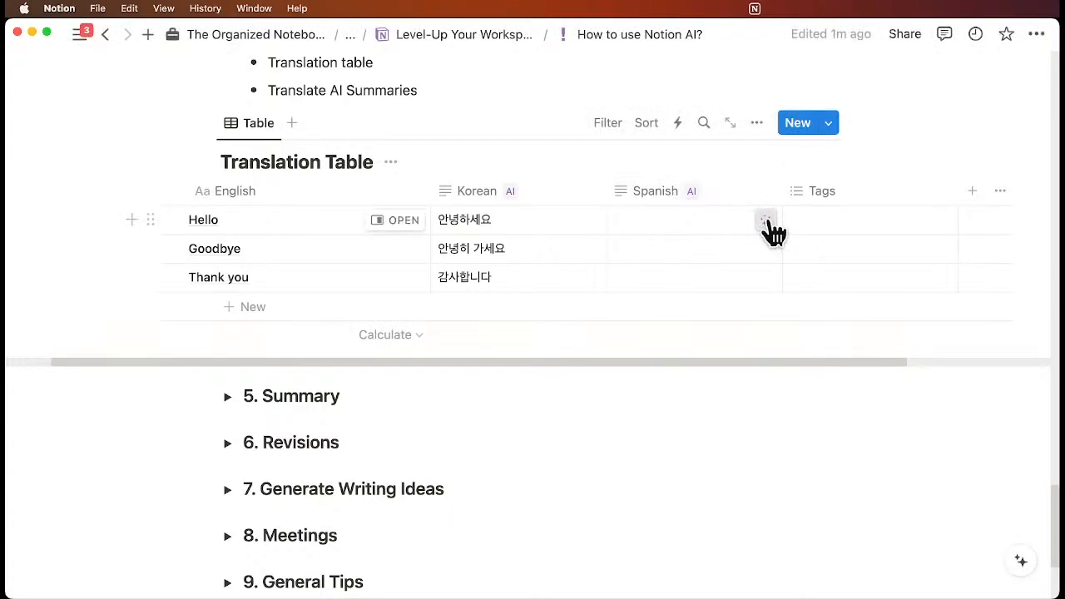
Step: Generate the AI translations in the Spanish column for the Hello, Goodbye and Thank you rows
left_click(767, 219)
left_click(753, 190)
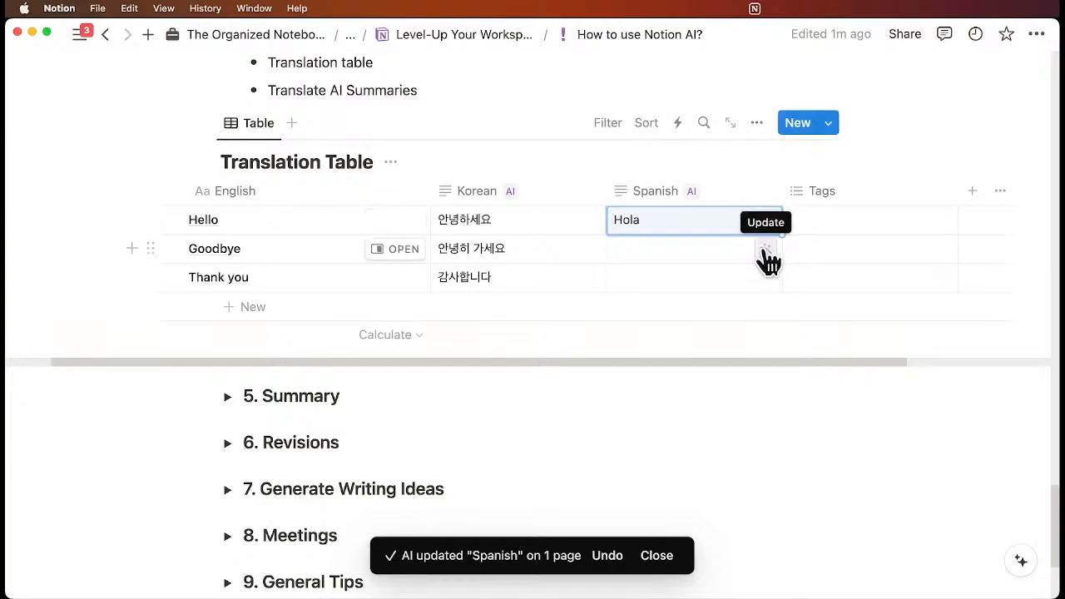
left_click(764, 252)
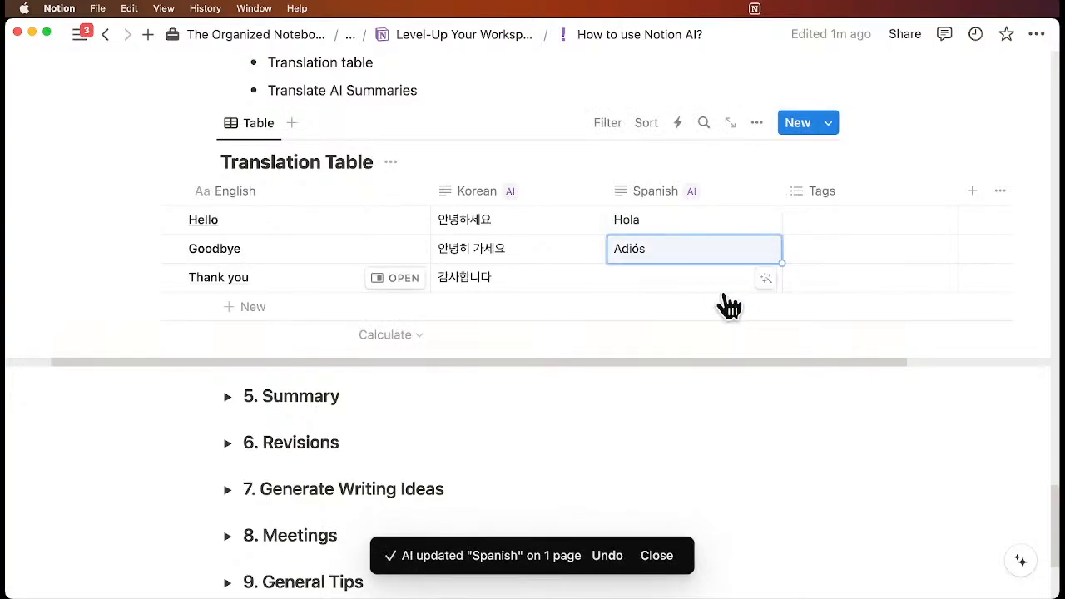
left_click(765, 278)
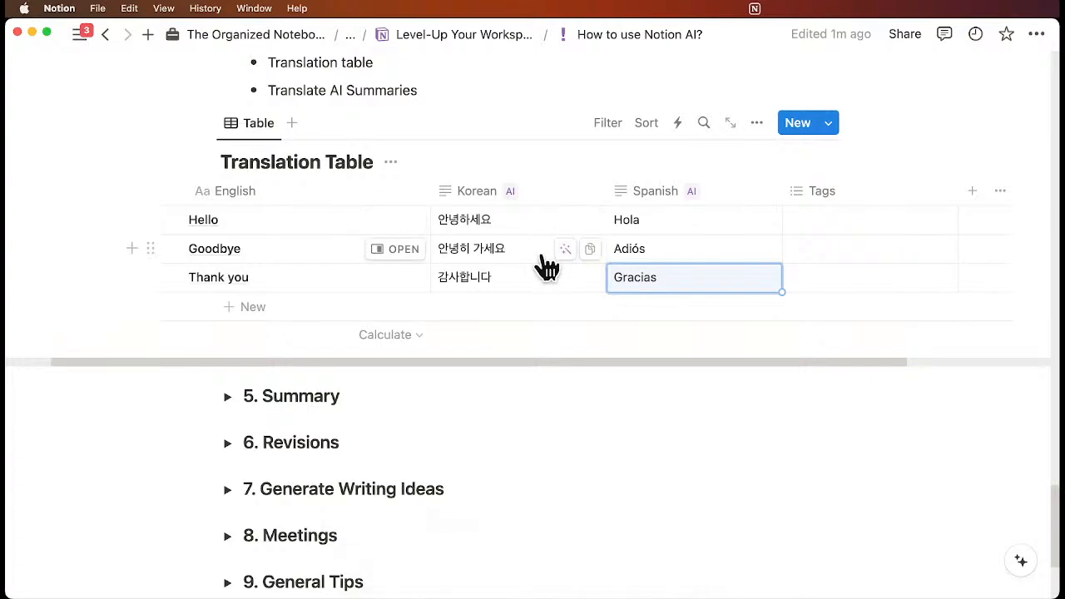
scroll(544, 265, "left", 3)
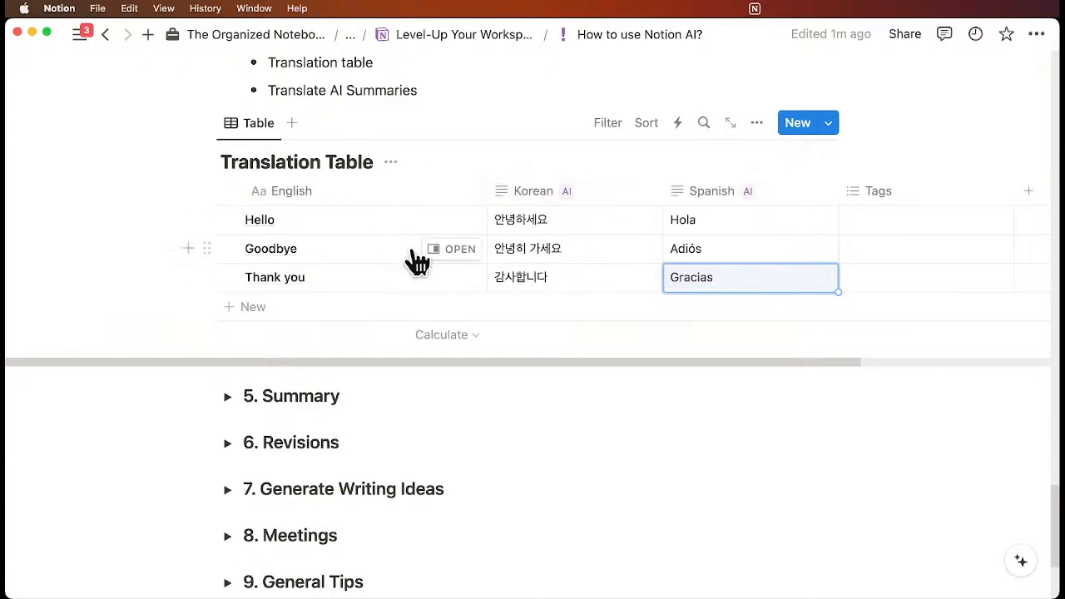
scroll(416, 260, "up", 1)
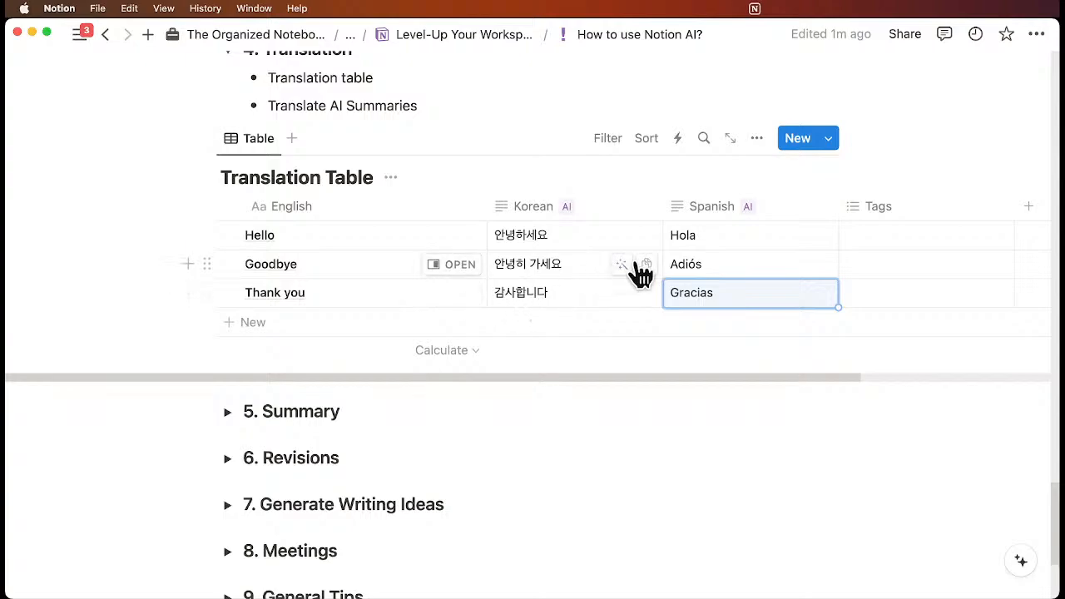
scroll(637, 274, "right", 5)
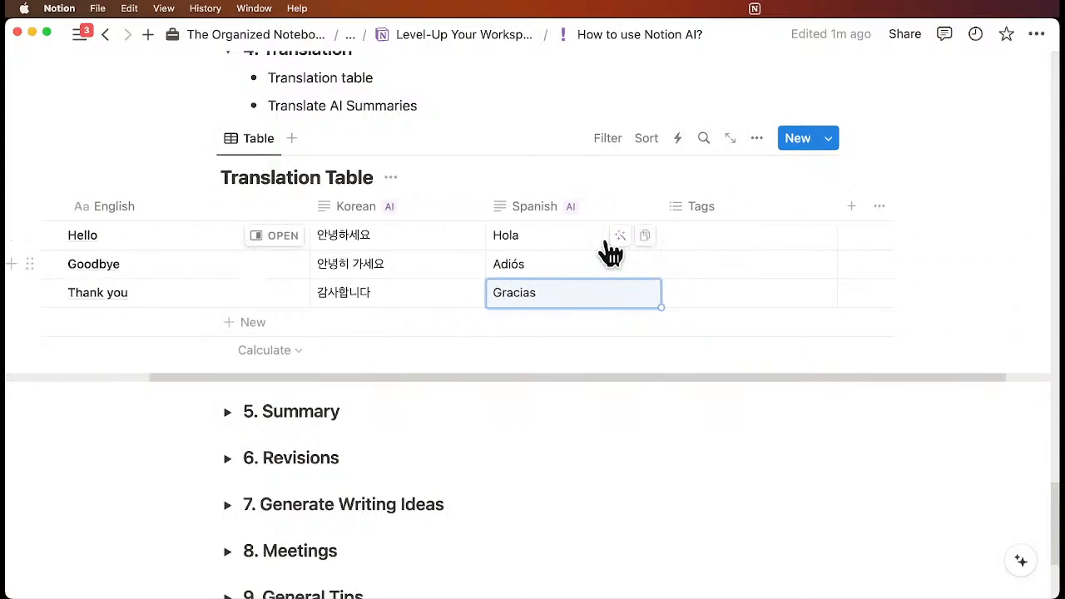
left_click(730, 235)
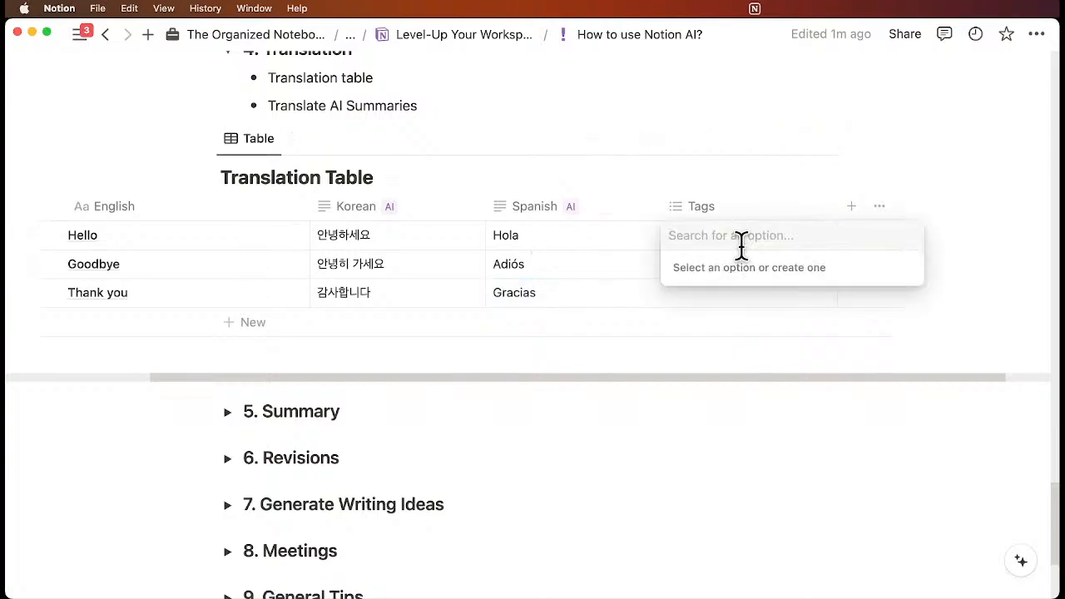
key("Escape")
scroll(333, 341, "left", 5)
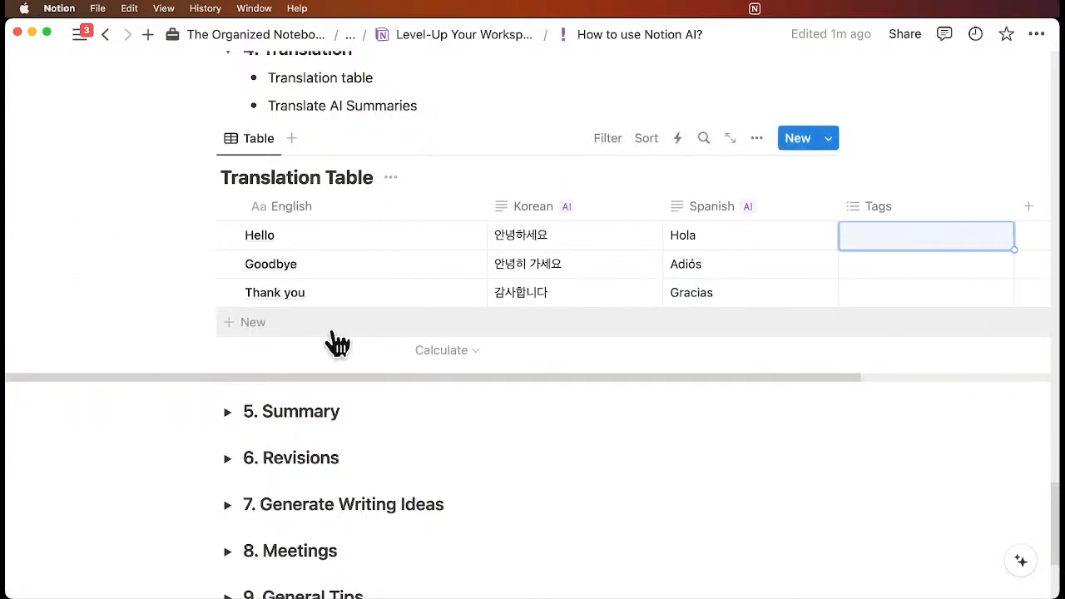
Step: Add a row named "Article" to the translation table and give it a new tag, "Science"
left_click(299, 324)
type("Article")
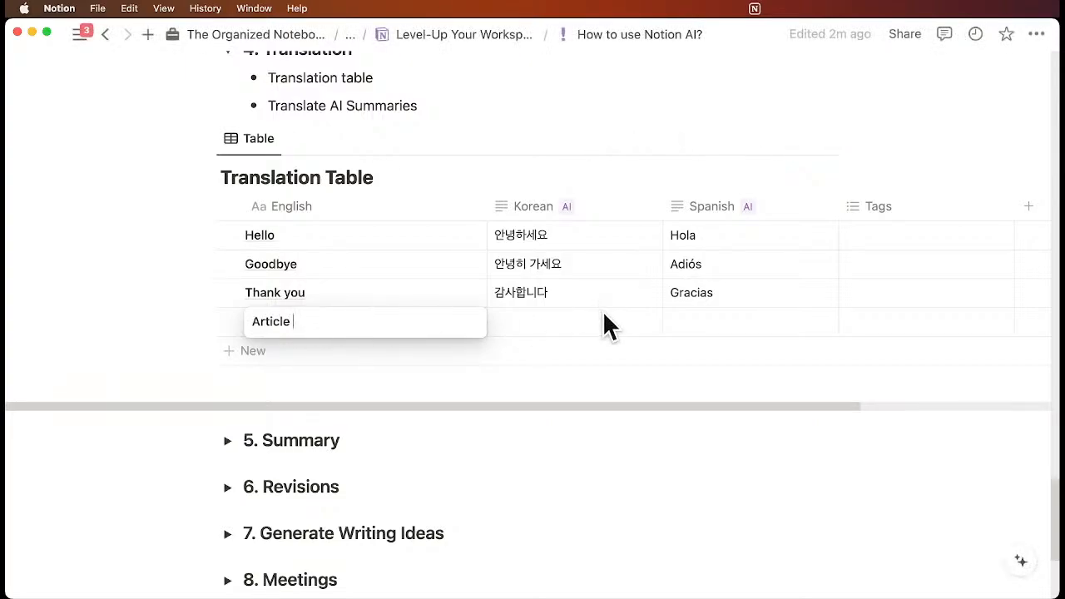
key("Escape")
scroll(666, 333, "right", 3)
left_click(741, 322)
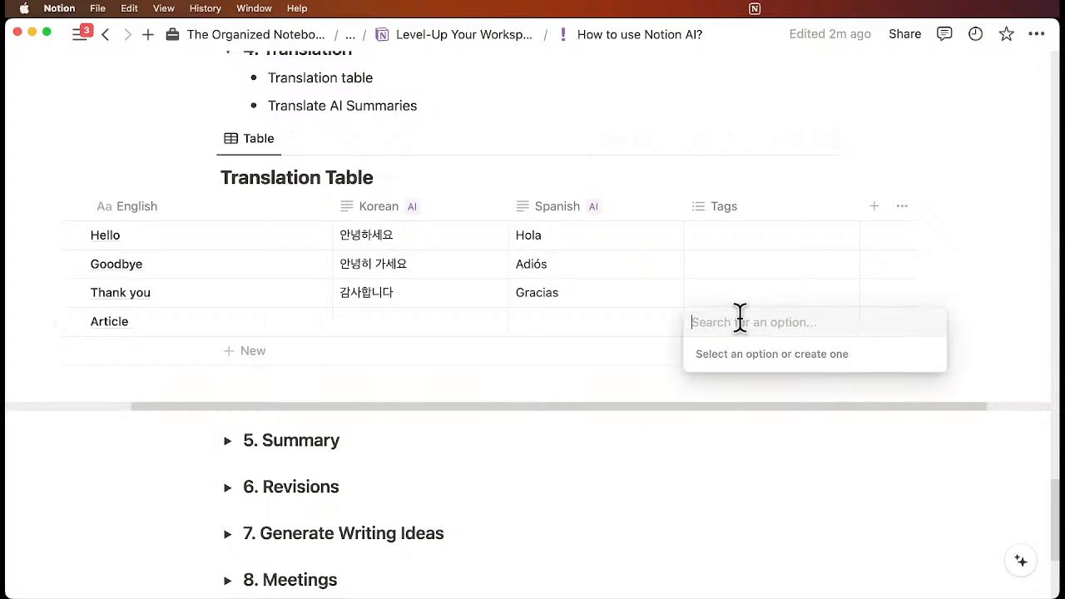
type("Science")
key("Return")
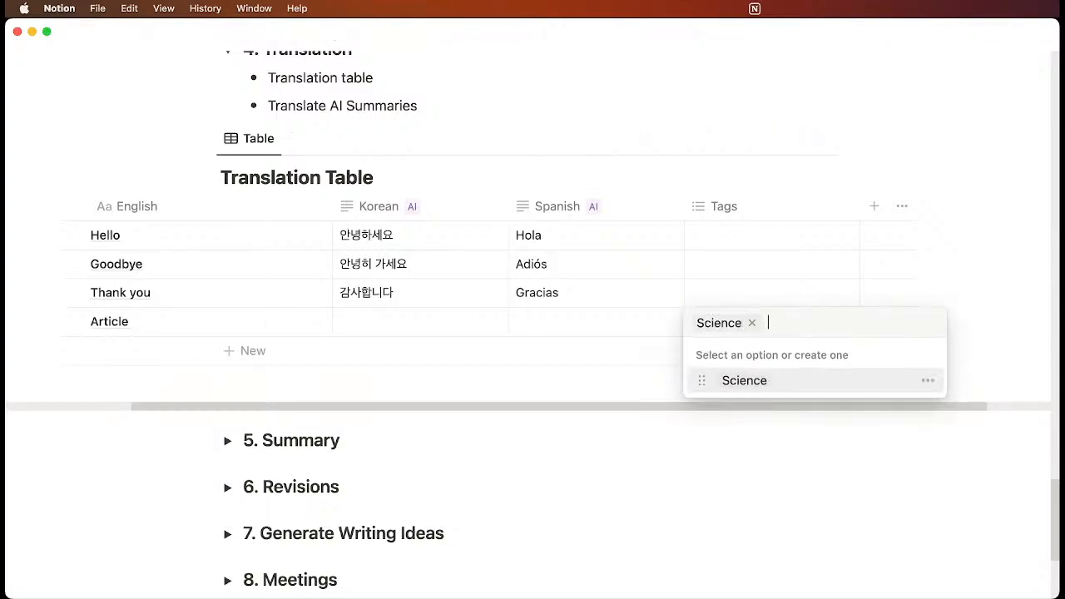
key("Escape")
Step: Add an AI translation property after the Tags column and make it translate both the English and Tags properties
scroll(773, 333, "right", 1)
scroll(774, 333, "right", 2)
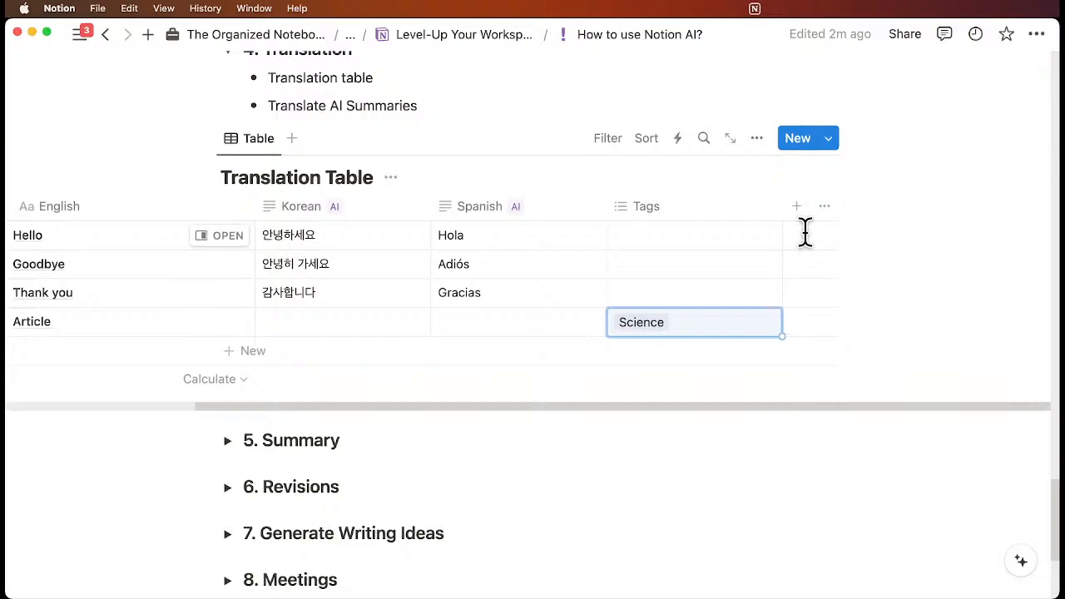
left_click(796, 207)
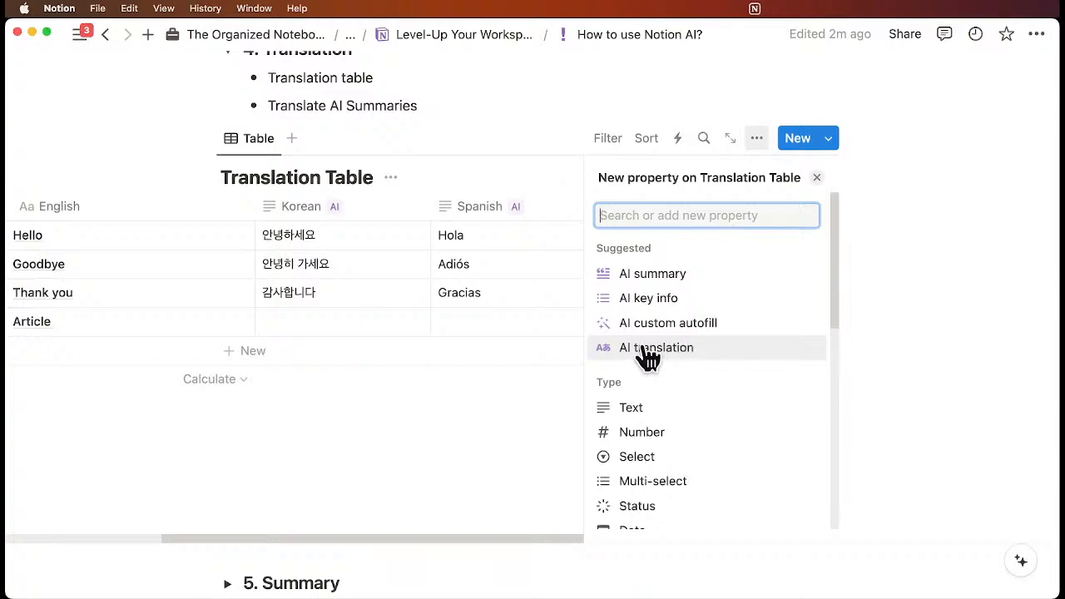
left_click(676, 361)
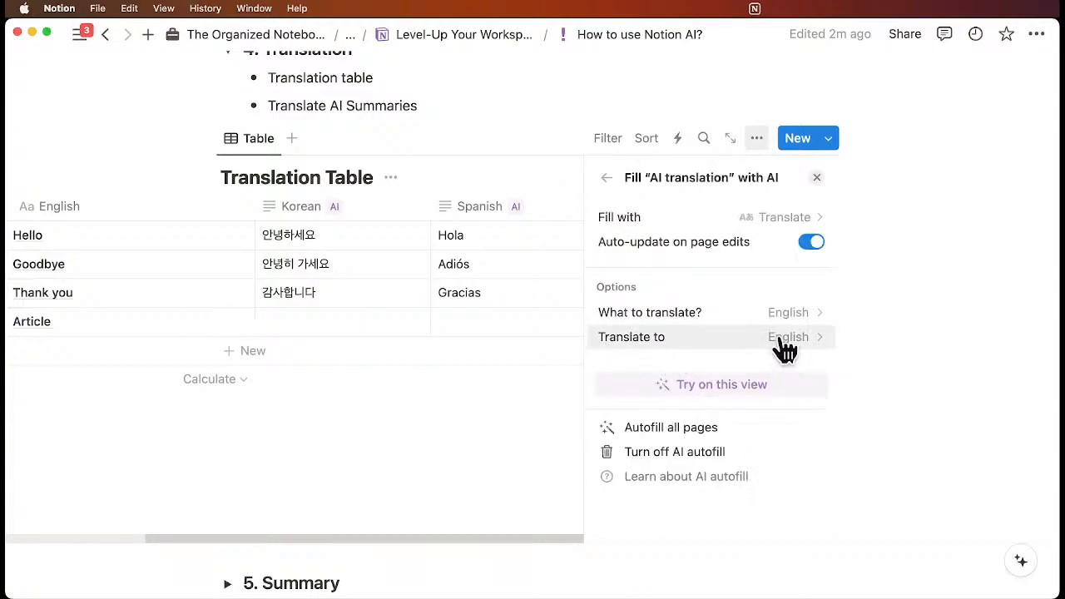
left_click(786, 314)
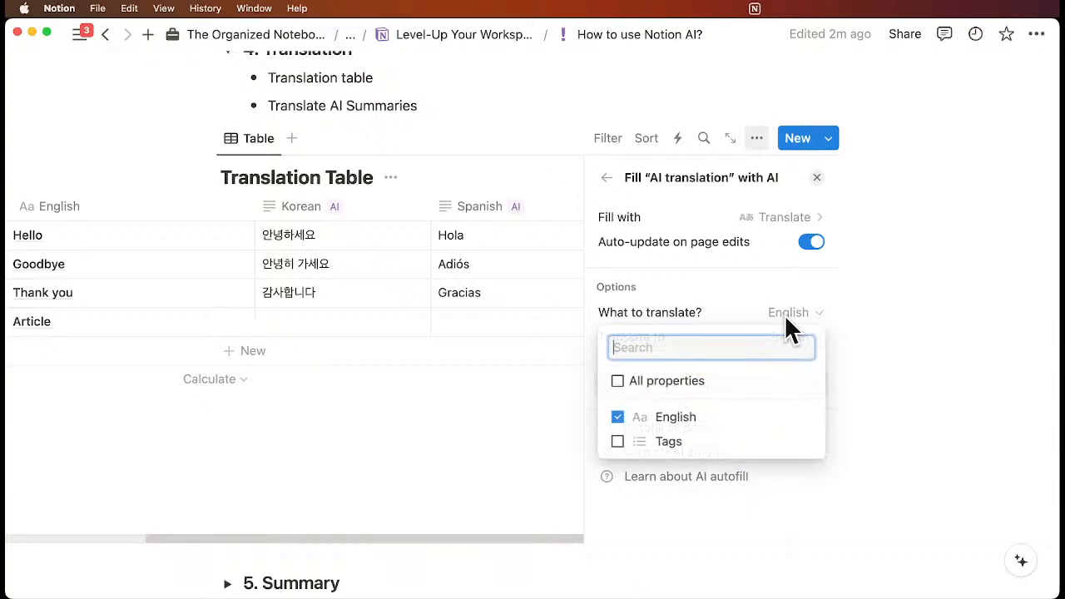
left_click(617, 441)
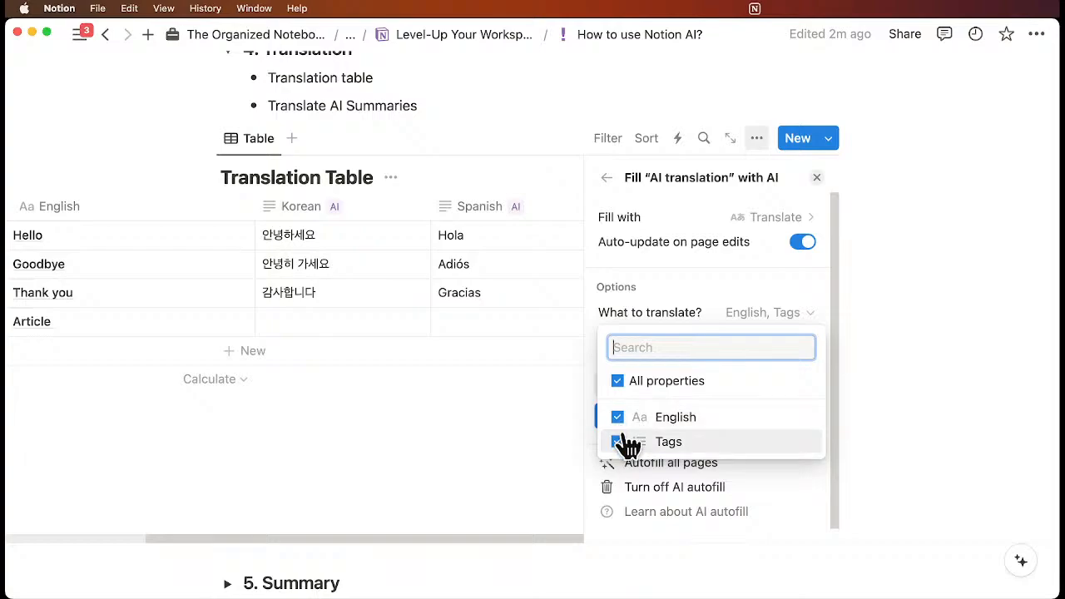
left_click(694, 296)
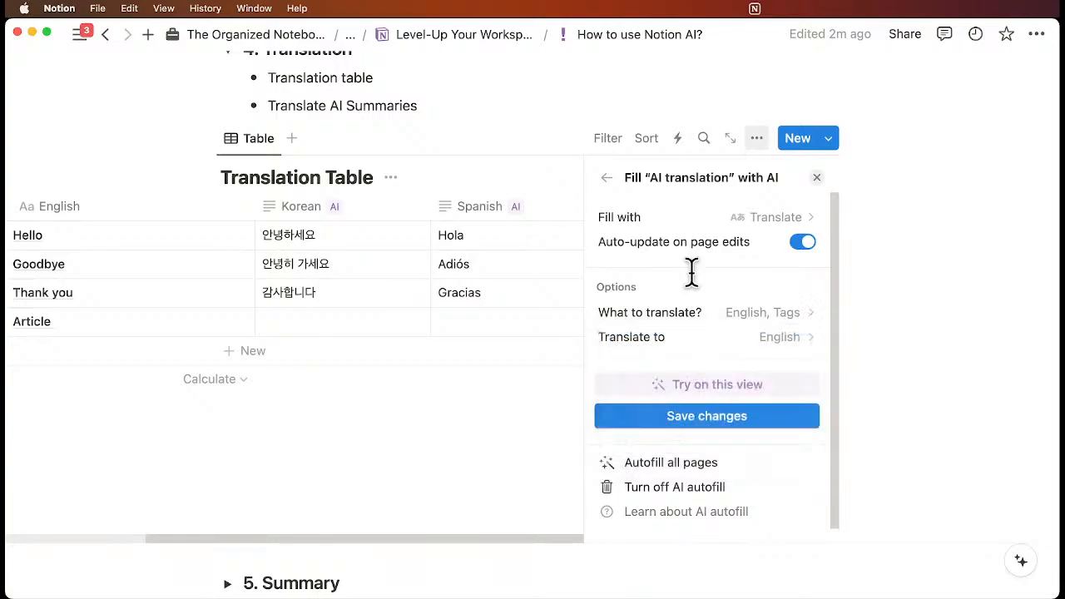
Step: Set the new AI translation property's target language to French, save the changes and close its settings
left_click(750, 391)
left_click(771, 337)
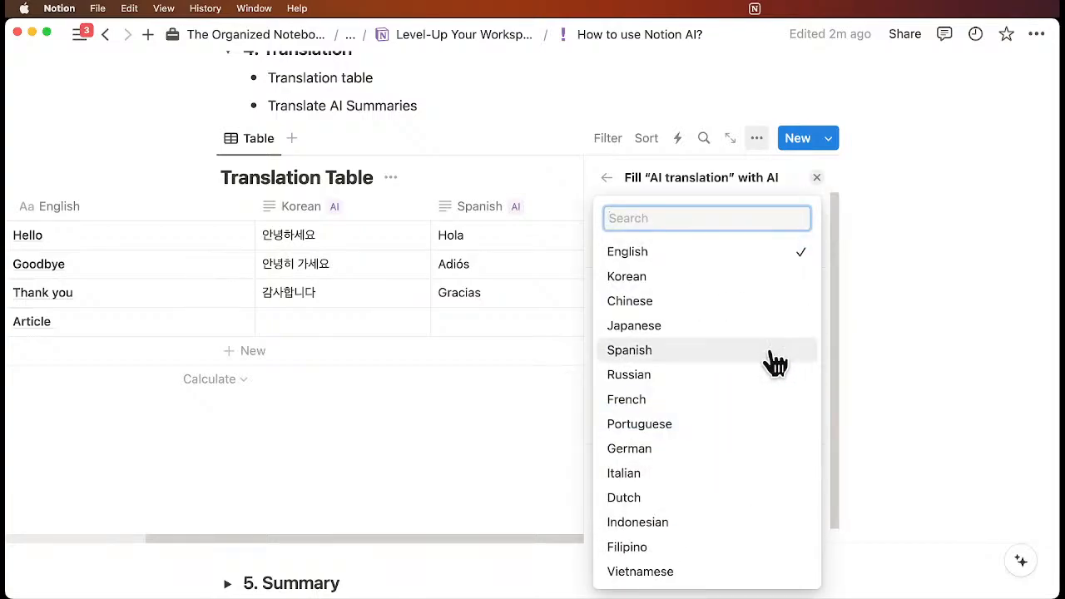
left_click(749, 400)
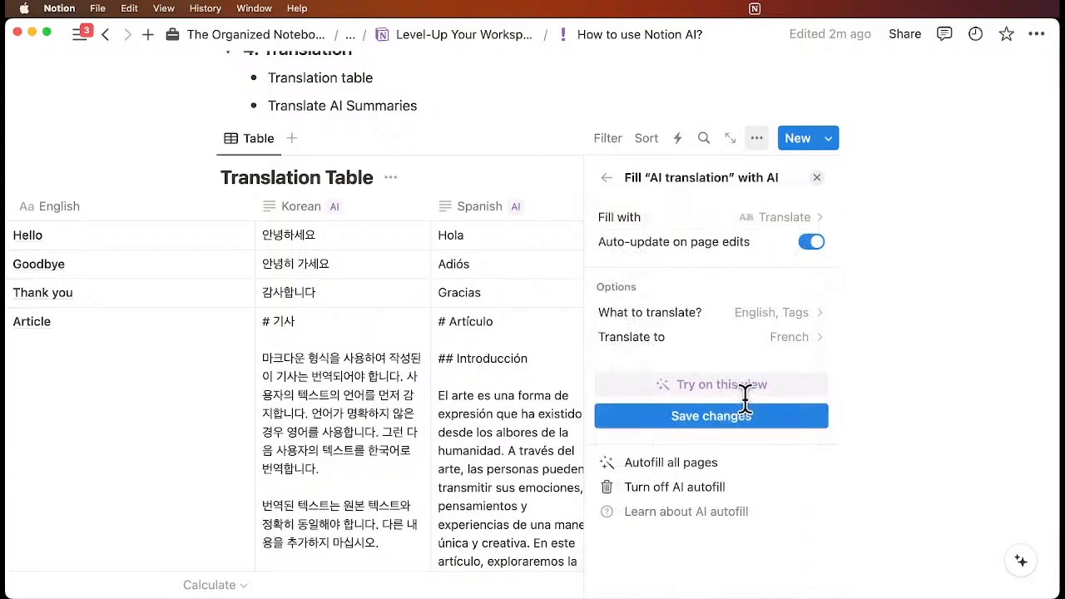
left_click(759, 418)
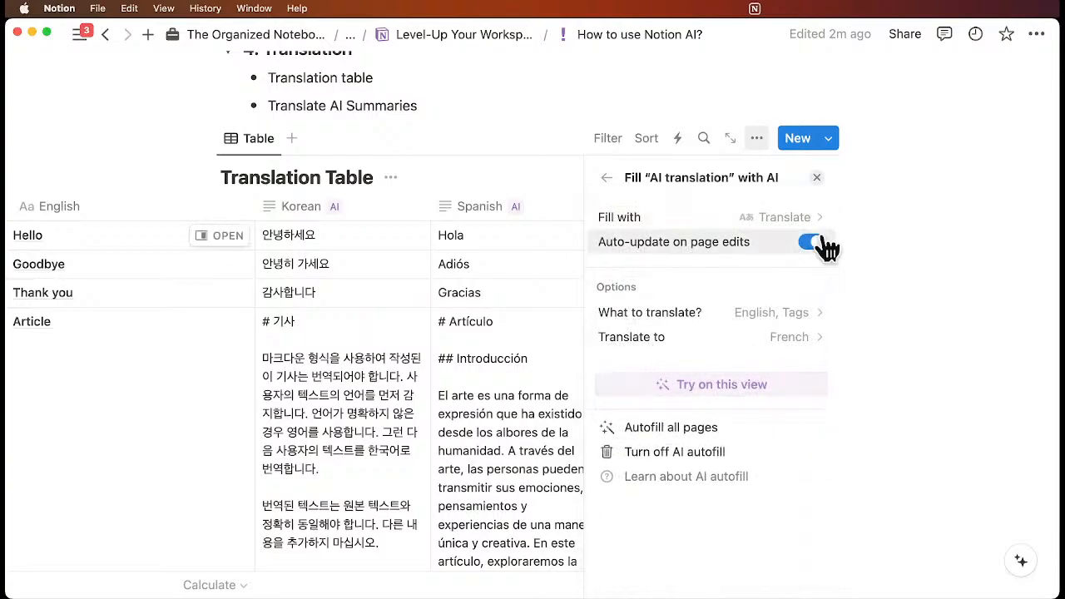
left_click(819, 179)
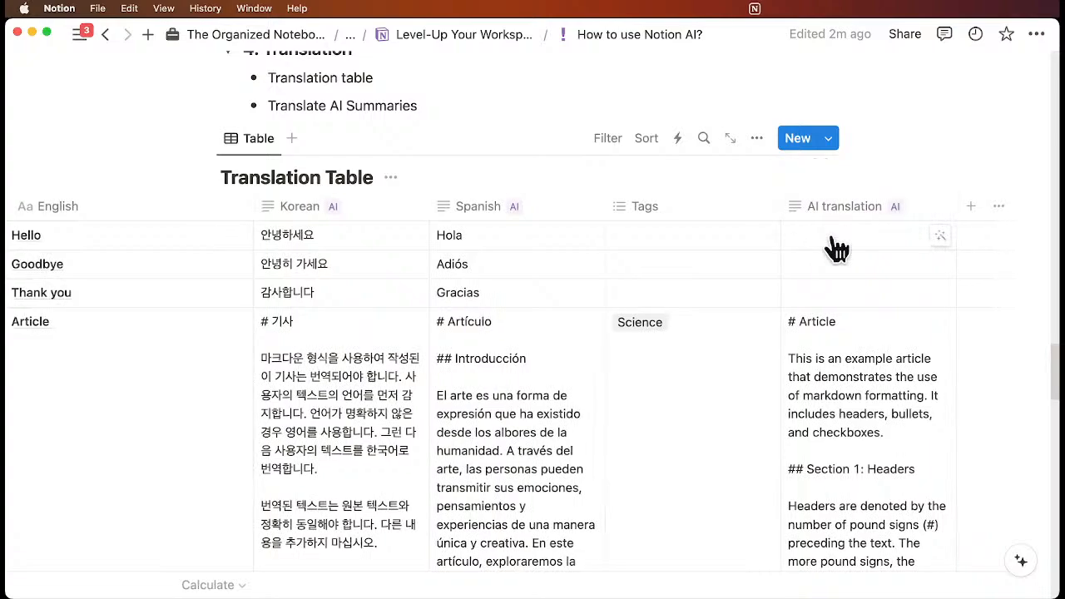
Step: Check the AI translation property's autofill settings for its source properties and target language
scroll(829, 239, "right", 5)
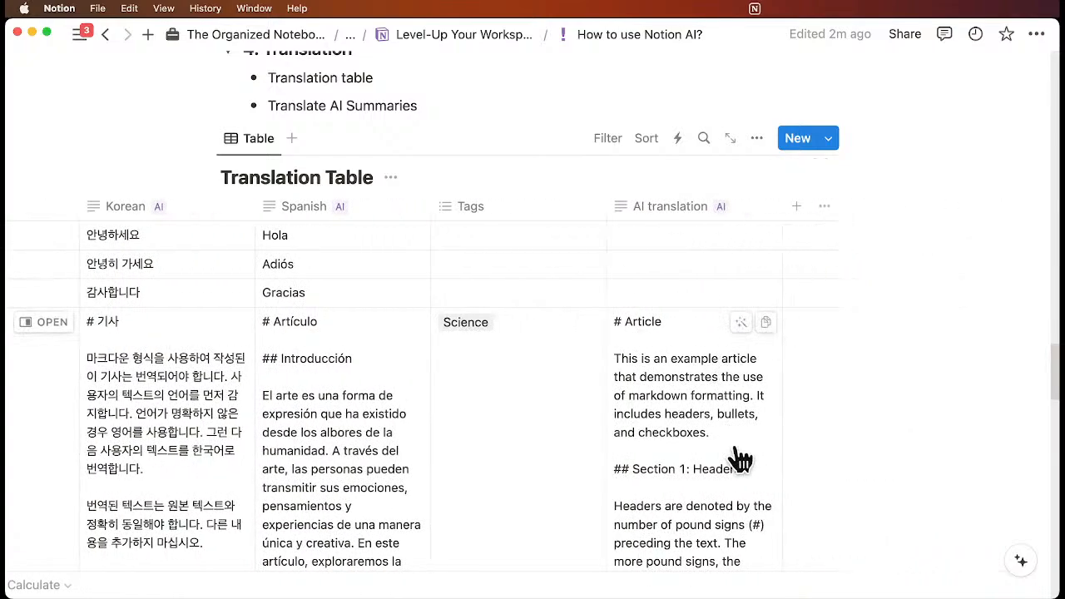
left_click(692, 223)
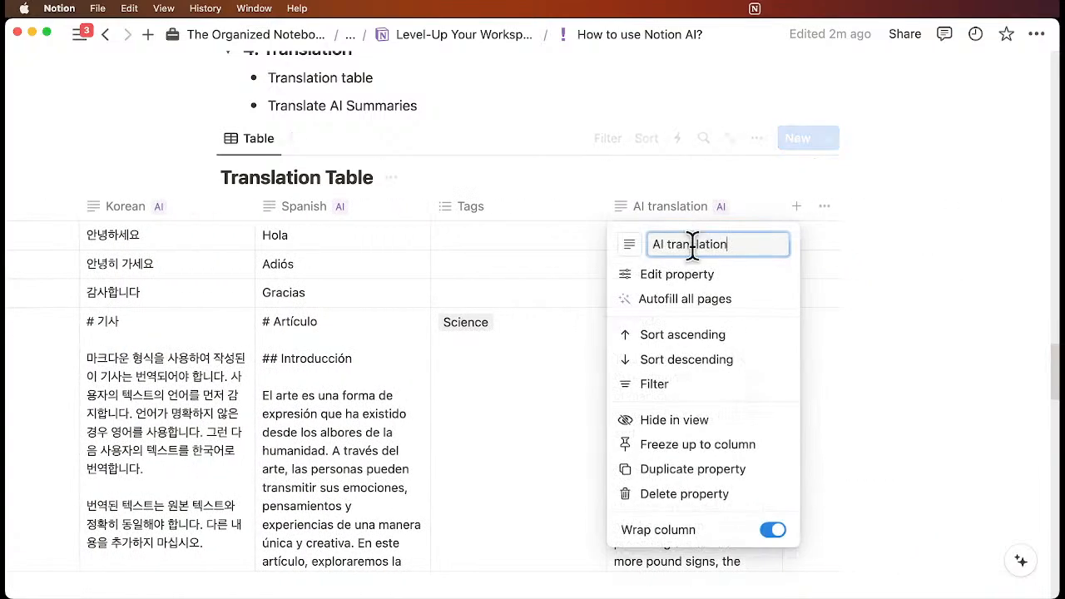
left_click(690, 275)
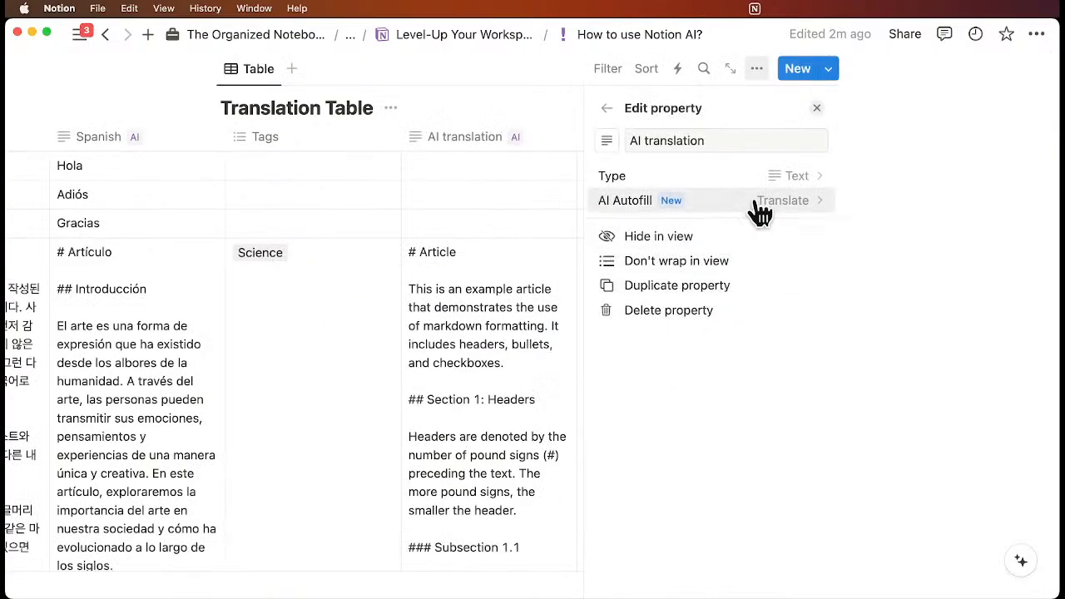
left_click(791, 208)
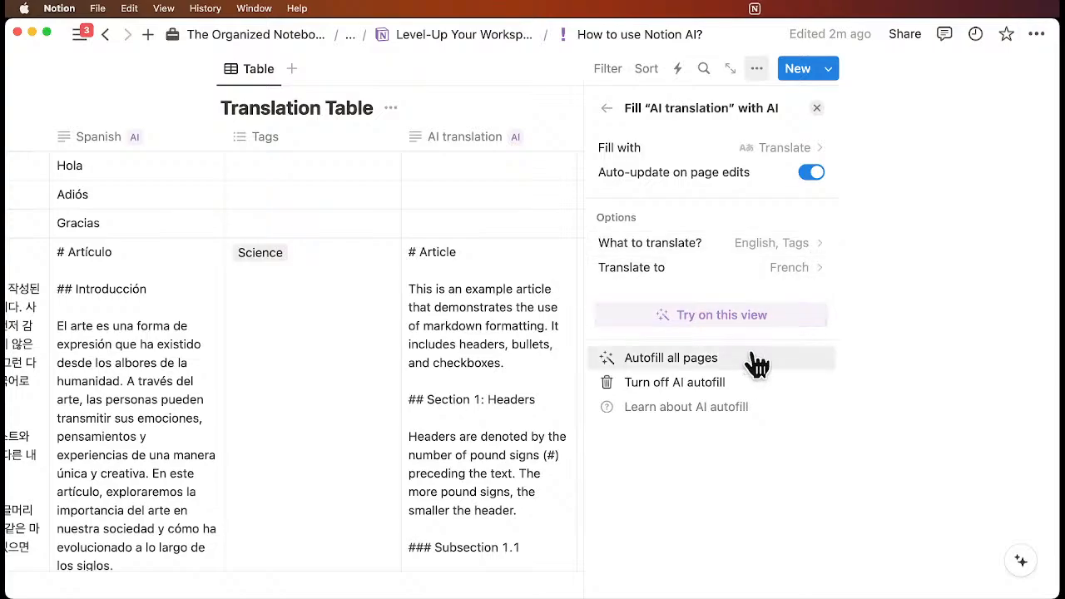
left_click(816, 109)
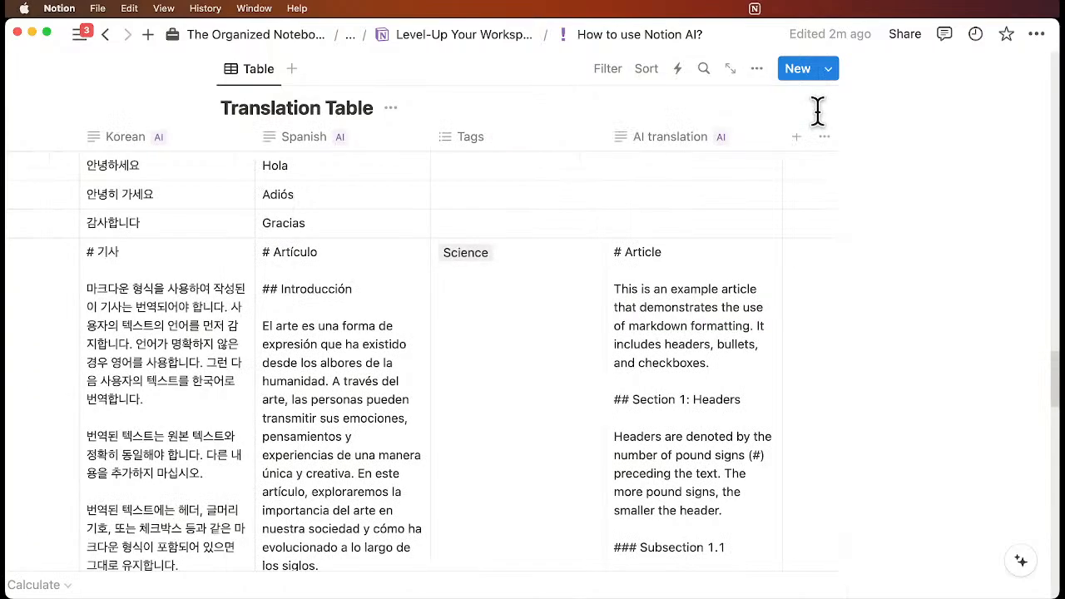
Step: Regenerate the AI translation for the Article row and view the cell's content
scroll(801, 217, "down", 10)
scroll(801, 219, "down", 3)
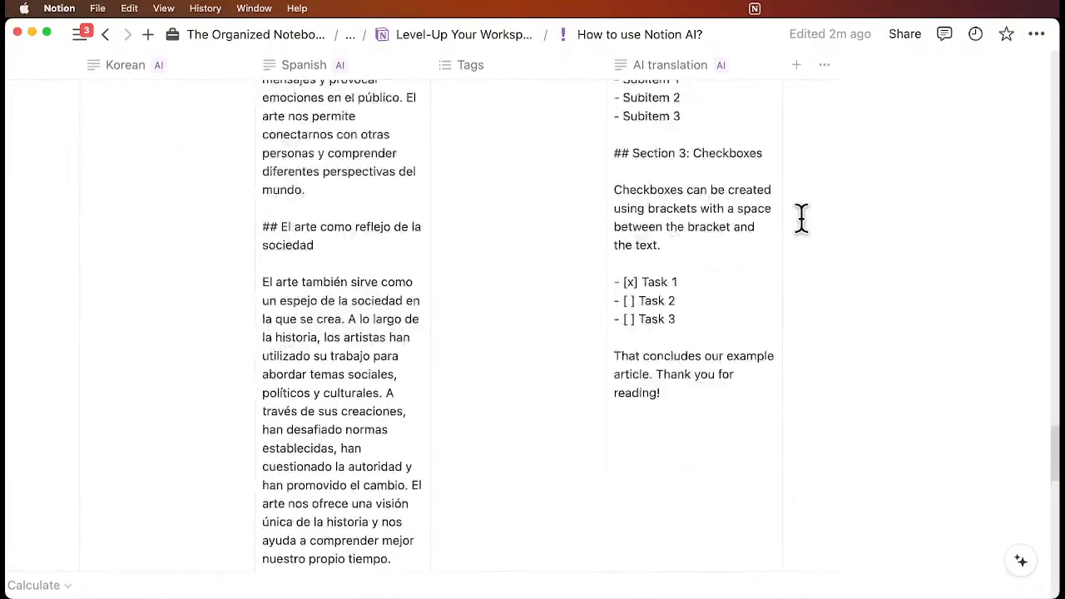
scroll(801, 218, "up", 15)
left_click(740, 456)
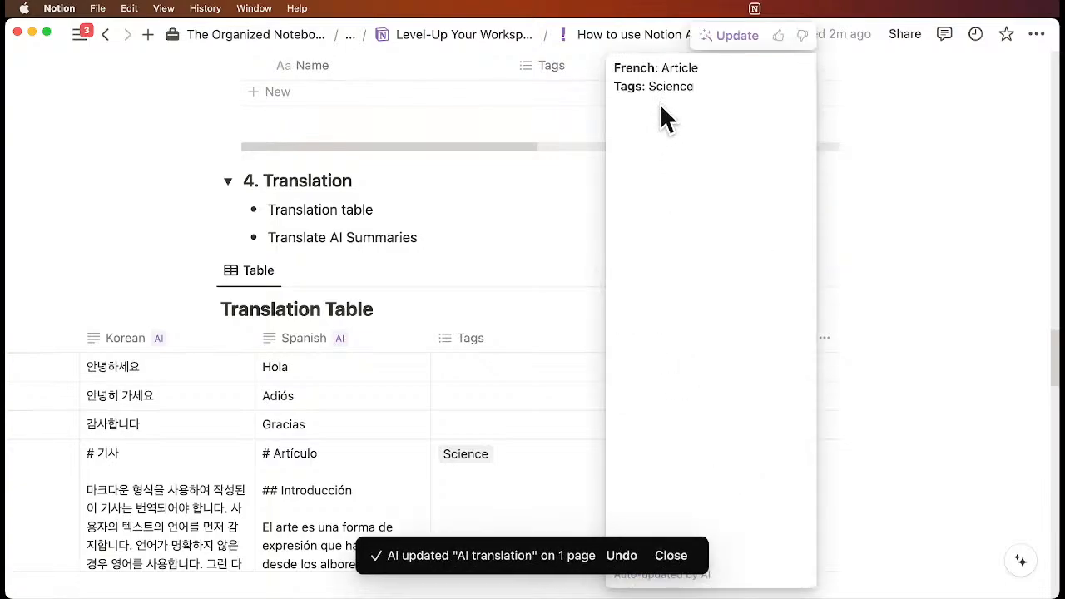
left_click(927, 252)
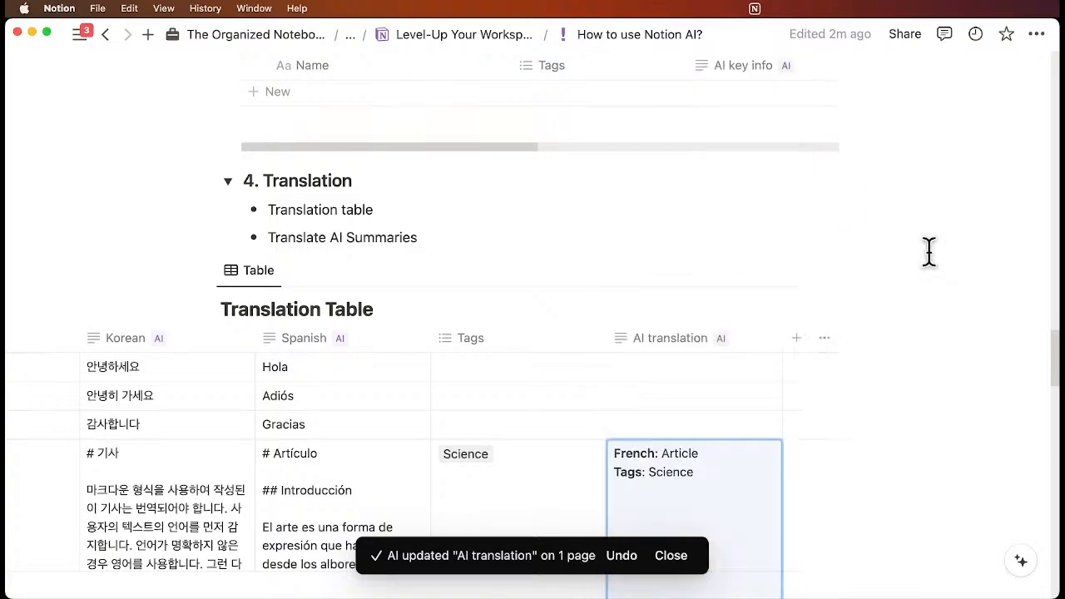
scroll(888, 348, "down", 2)
left_click(685, 240)
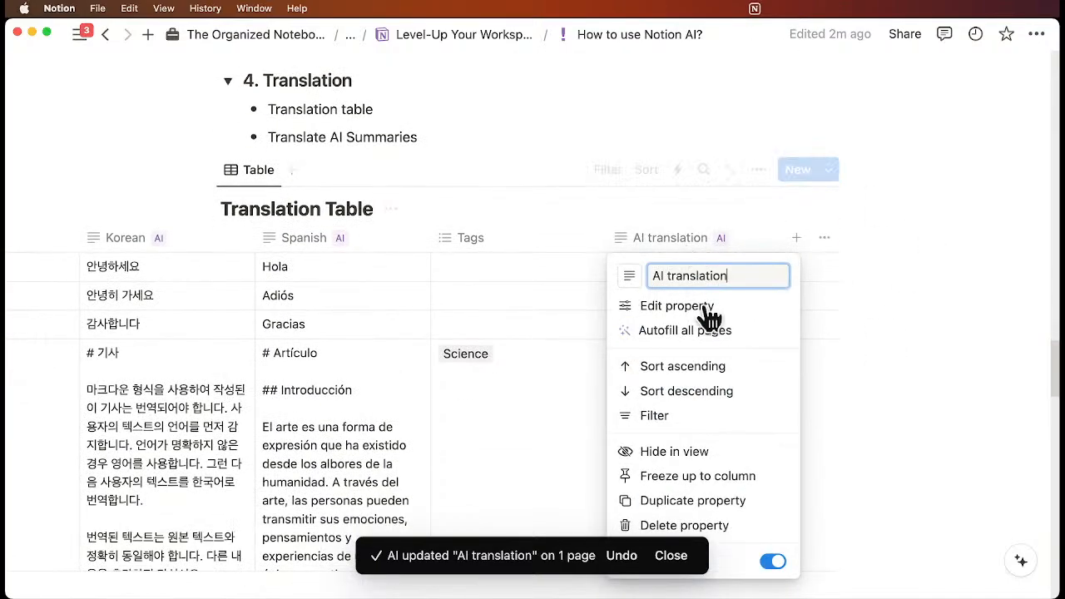
left_click(717, 336)
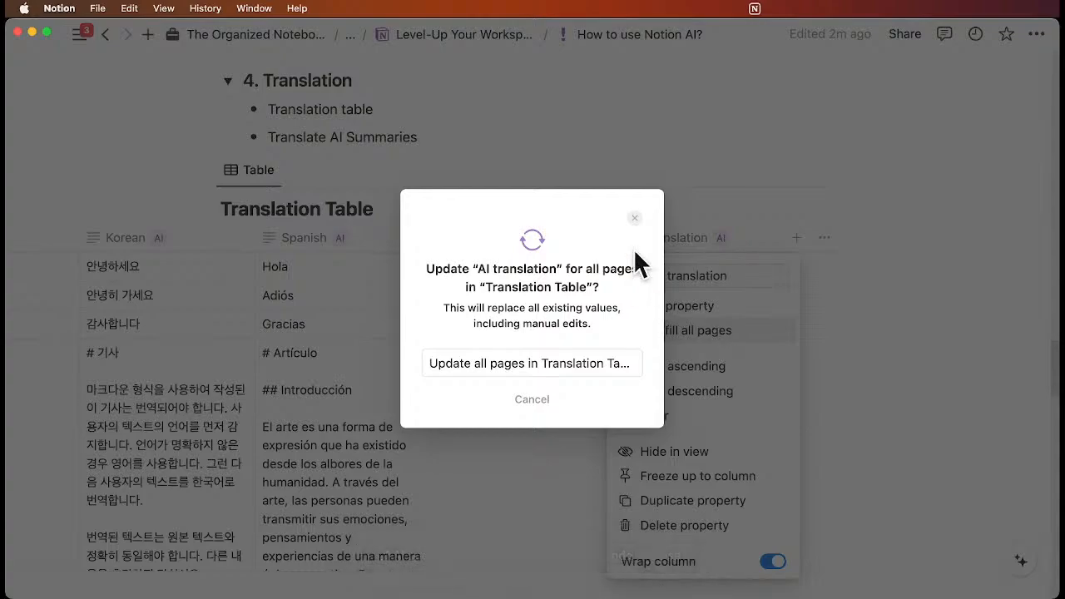
left_click(633, 218)
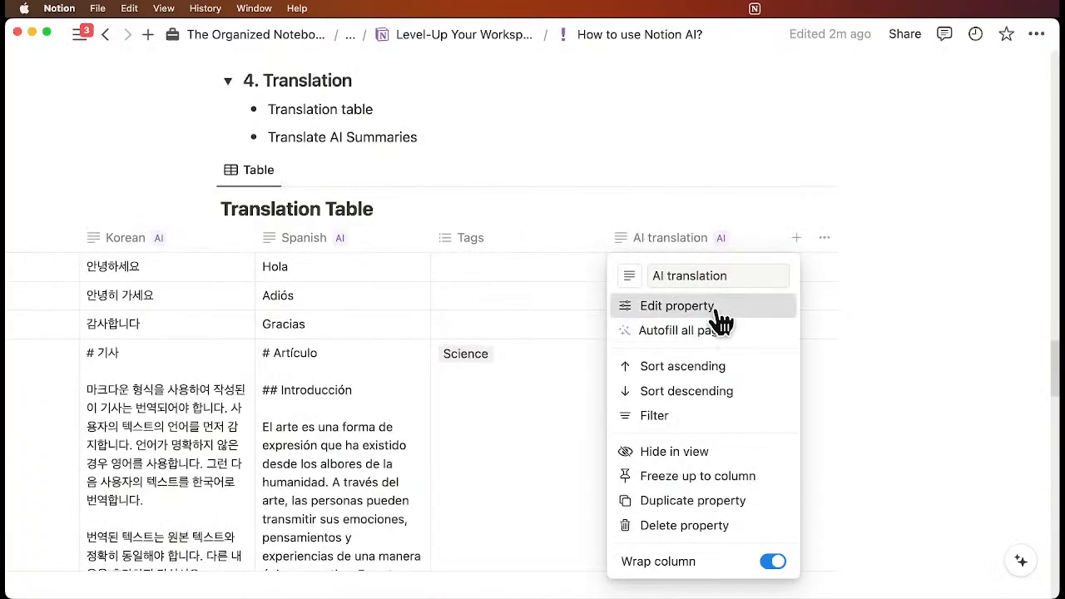
Step: Recheck the AI translation property's autofill options, close them and examine the Korean and Spanish translations of the Article row
left_click(686, 311)
left_click(718, 209)
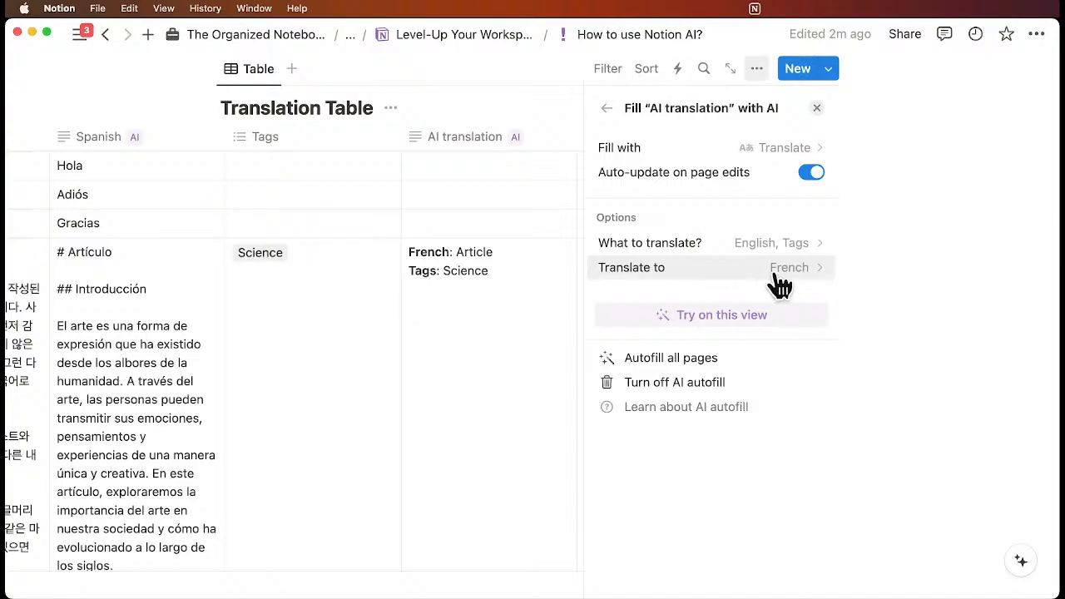
left_click(446, 95)
scroll(411, 191, "left", 5)
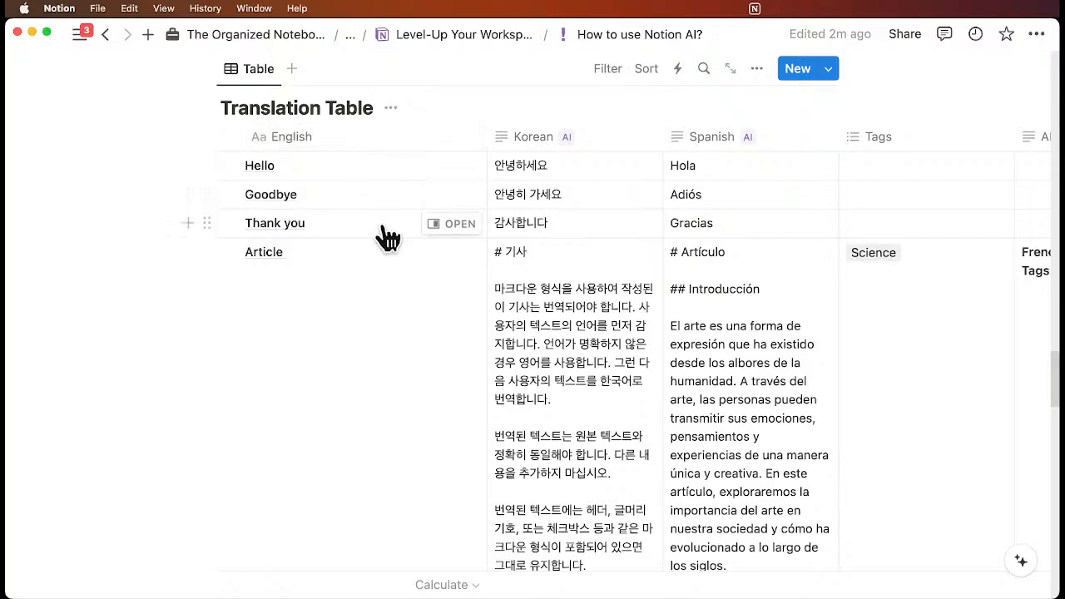
scroll(386, 238, "down", 3)
scroll(387, 237, "down", 4)
scroll(387, 238, "up", 6)
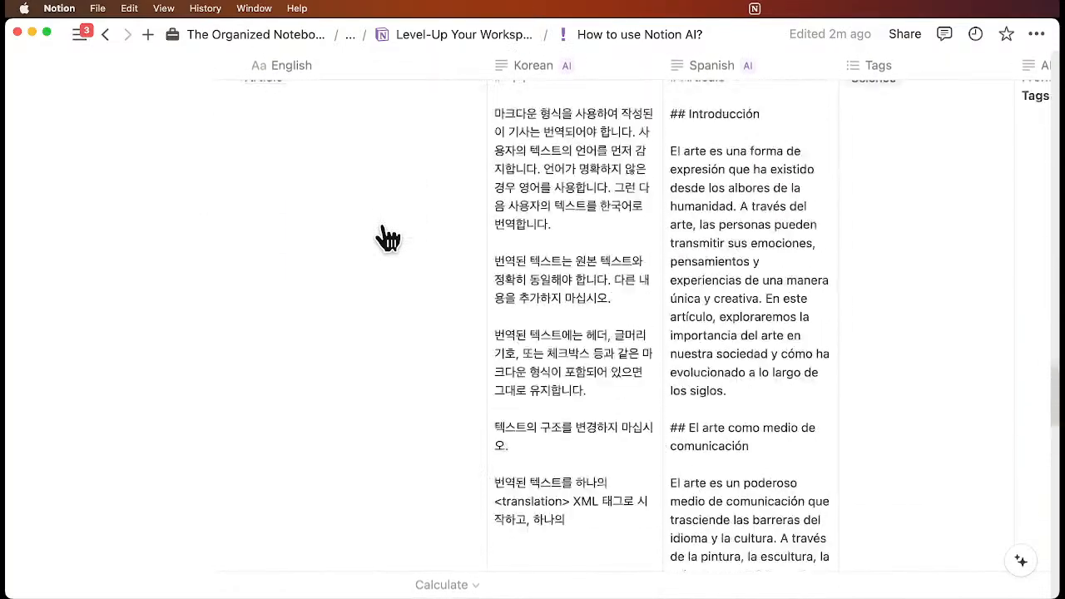
Step: Review the Article row's tag and French translation in the Translation Table, and expand the 5. Summary section
scroll(391, 250, "right", 5)
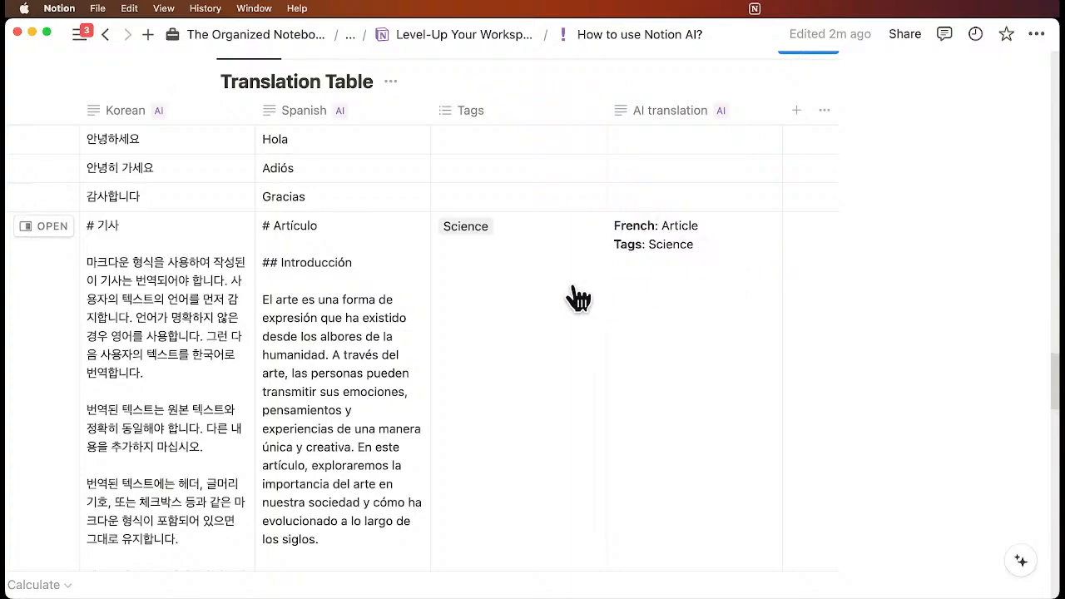
scroll(575, 297, "left", 5)
scroll(836, 294, "right", 3)
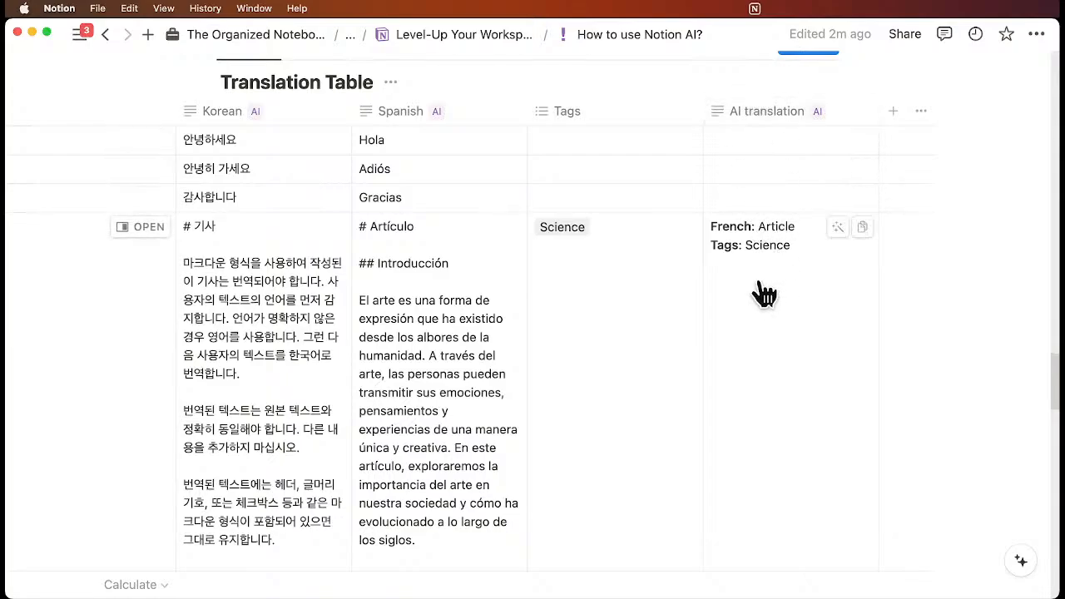
scroll(757, 283, "up", 3)
scroll(757, 281, "down", 10)
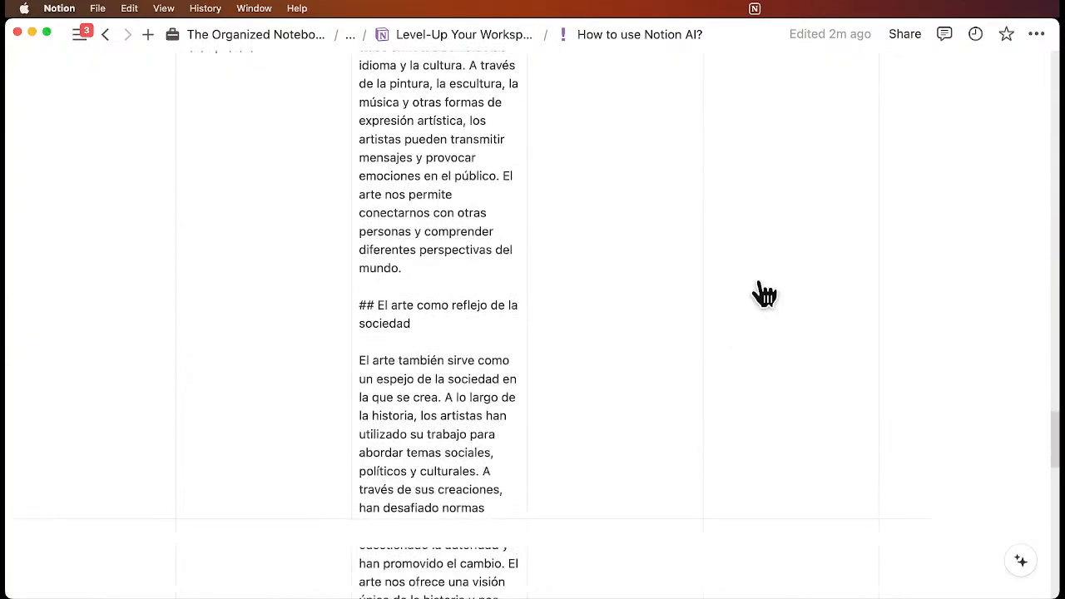
scroll(764, 293, "down", 10)
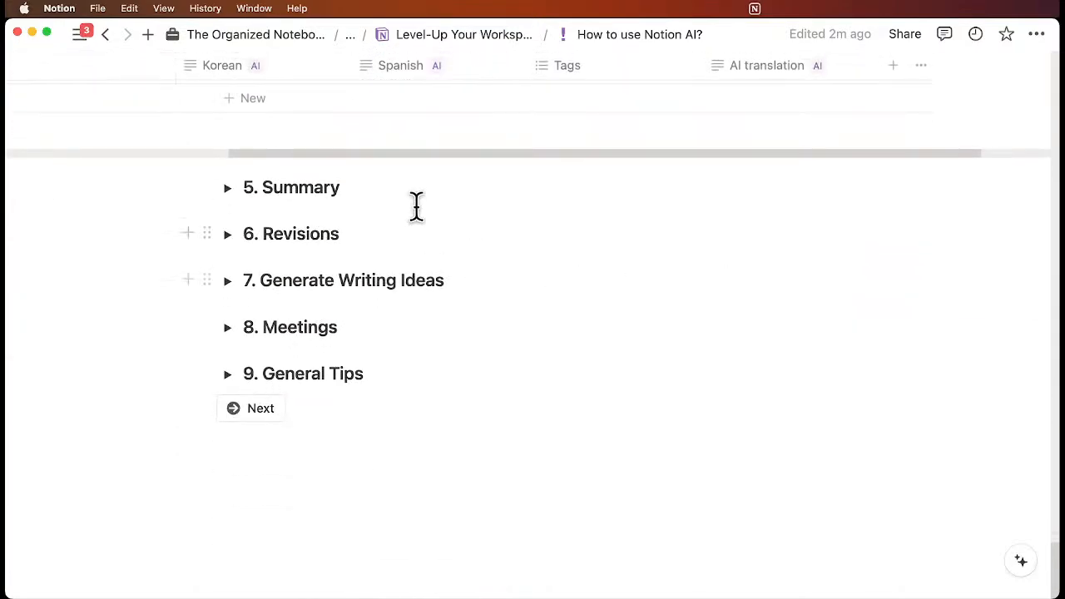
left_click(226, 188)
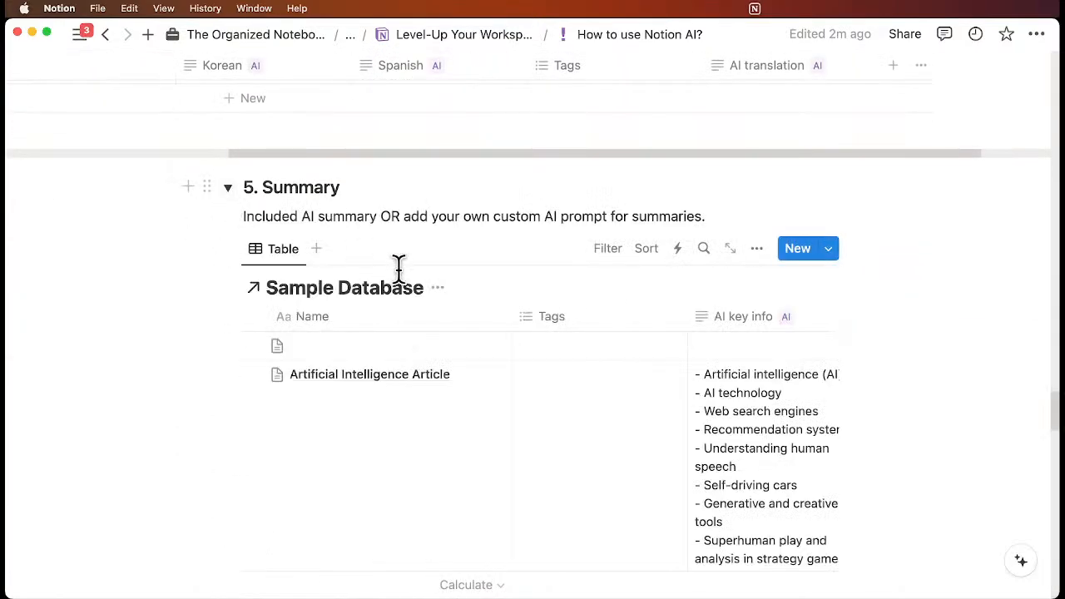
scroll(450, 262, "down", 1)
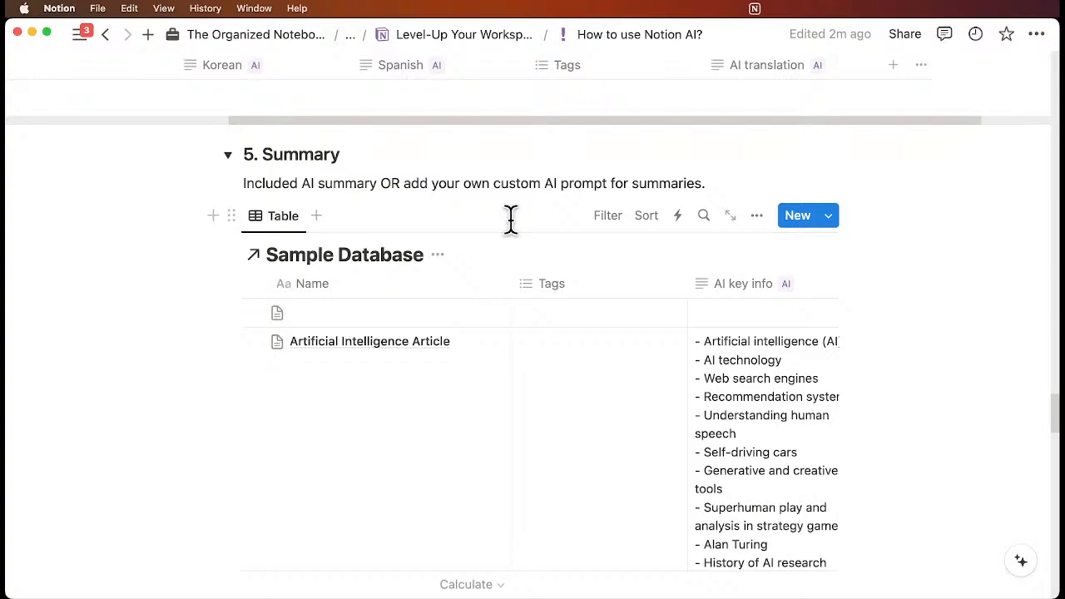
Step: Delete the empty row above Artificial Intelligence Article in the Sample Database
scroll(532, 361, "down", 2)
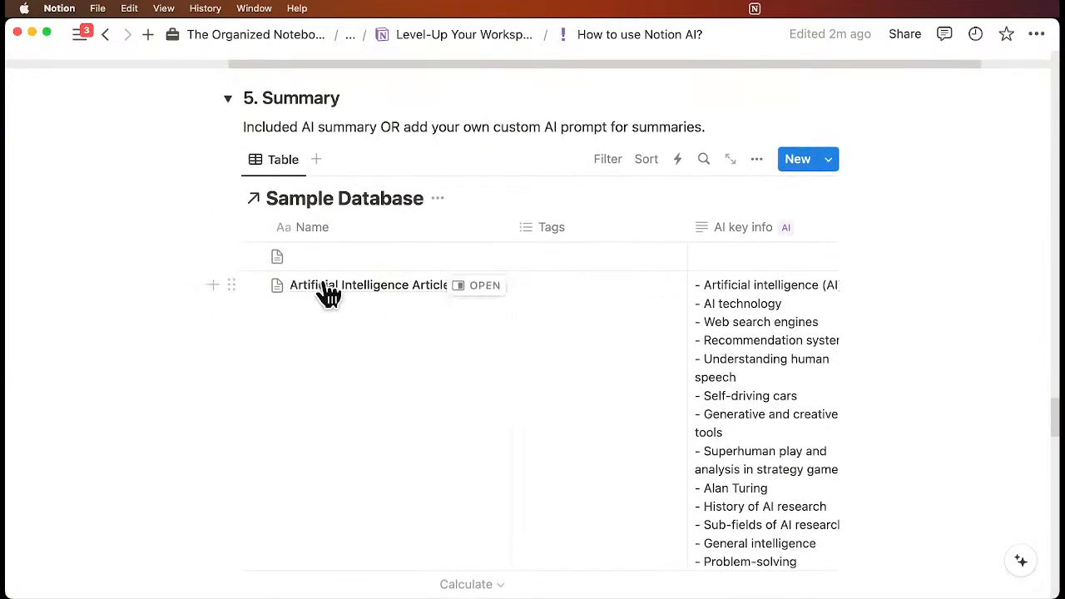
left_click(254, 256)
key("Delete")
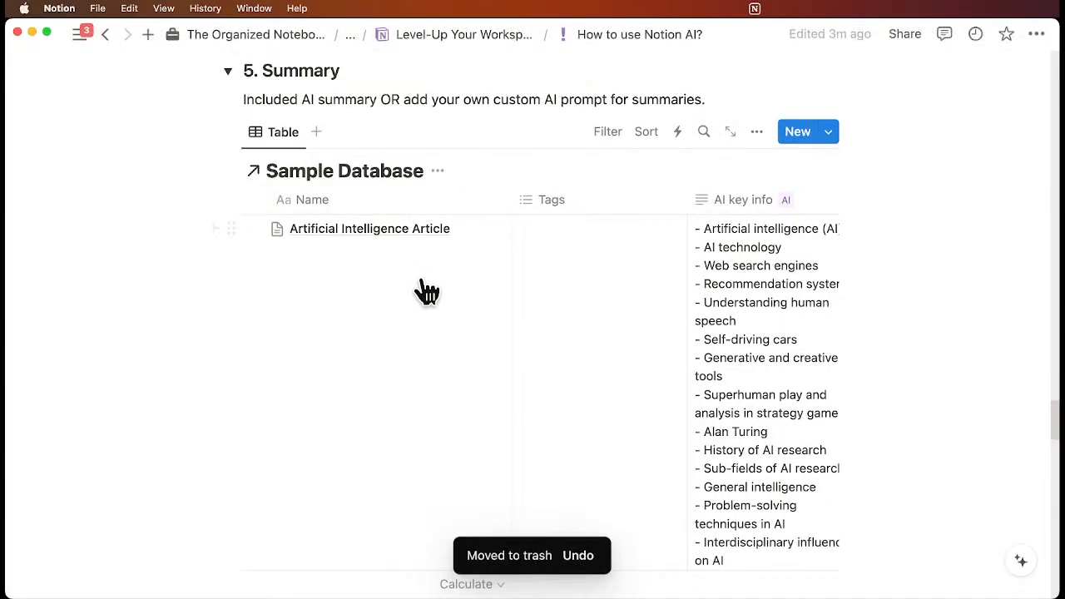
Step: Delete the AI key info and AI summary properties from the Sample Database
scroll(418, 290, "right", 3)
scroll(426, 290, "right", 5)
scroll(468, 273, "left", 3)
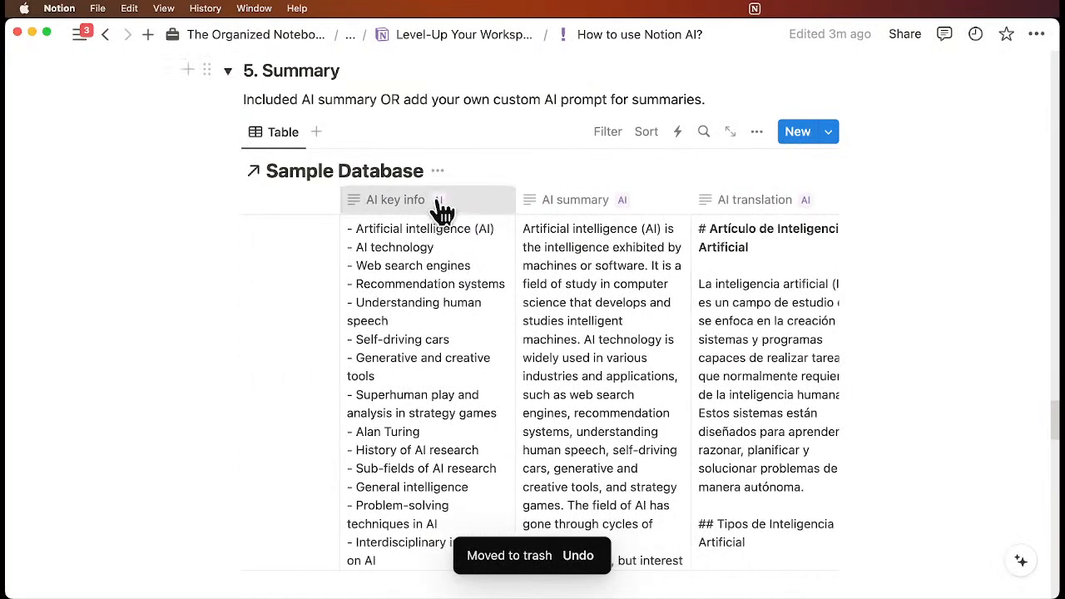
left_click(437, 204)
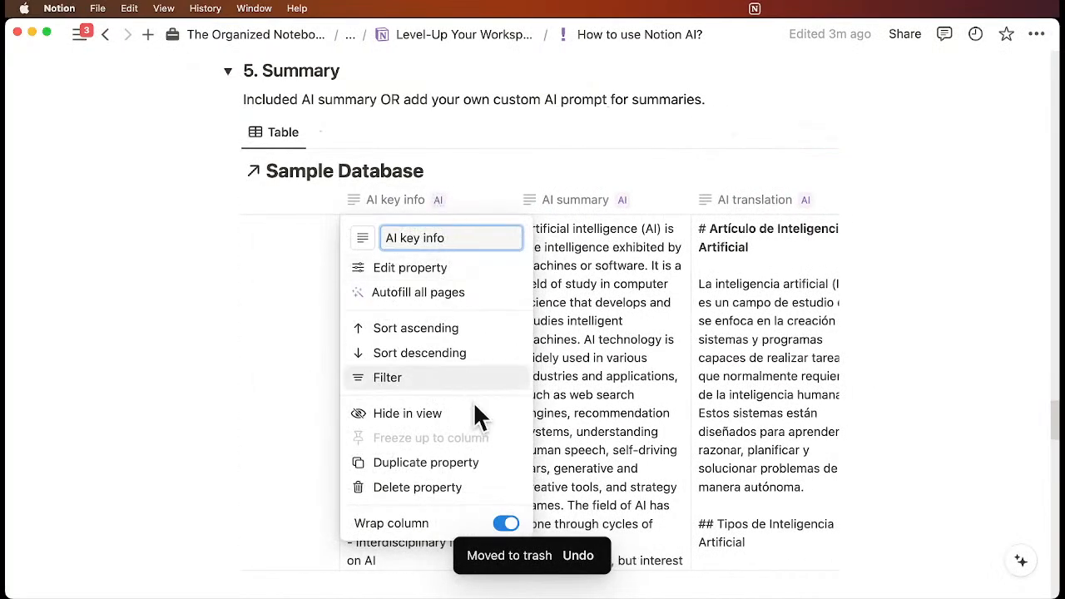
left_click(440, 489)
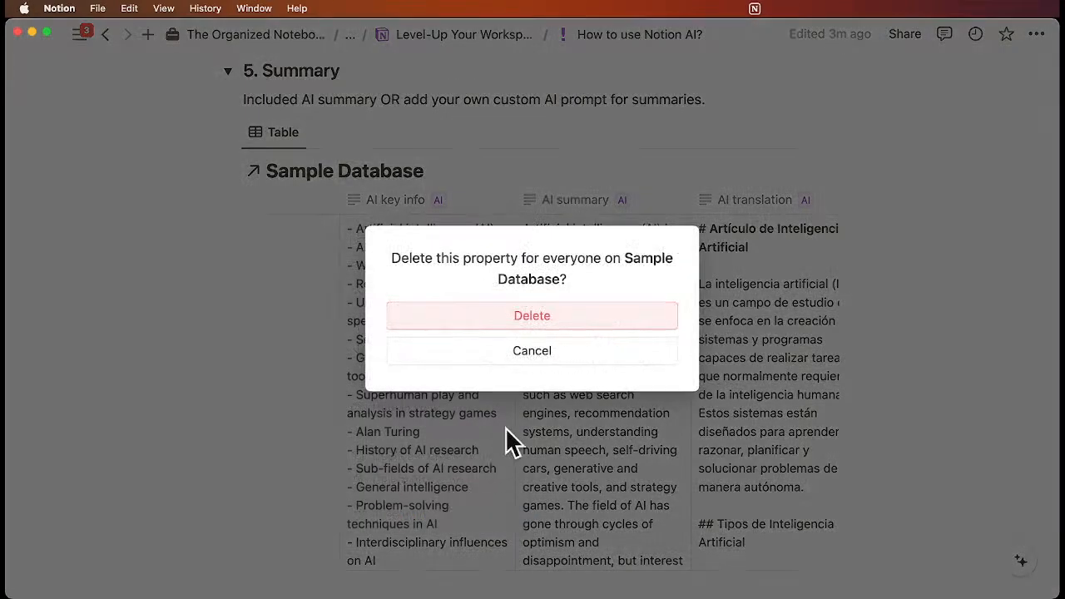
left_click(562, 324)
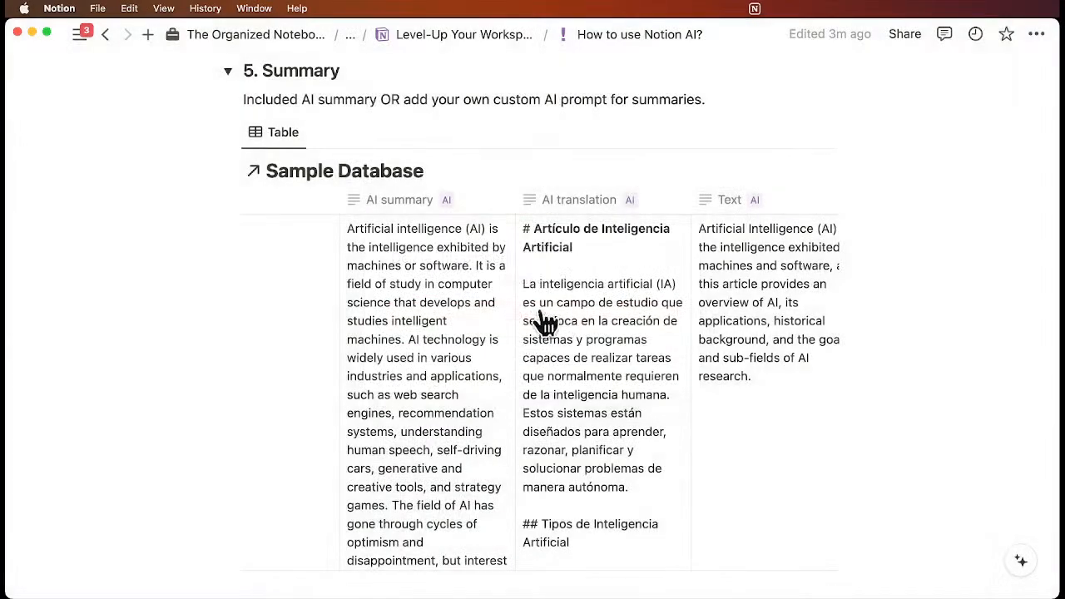
left_click(422, 205)
left_click(432, 491)
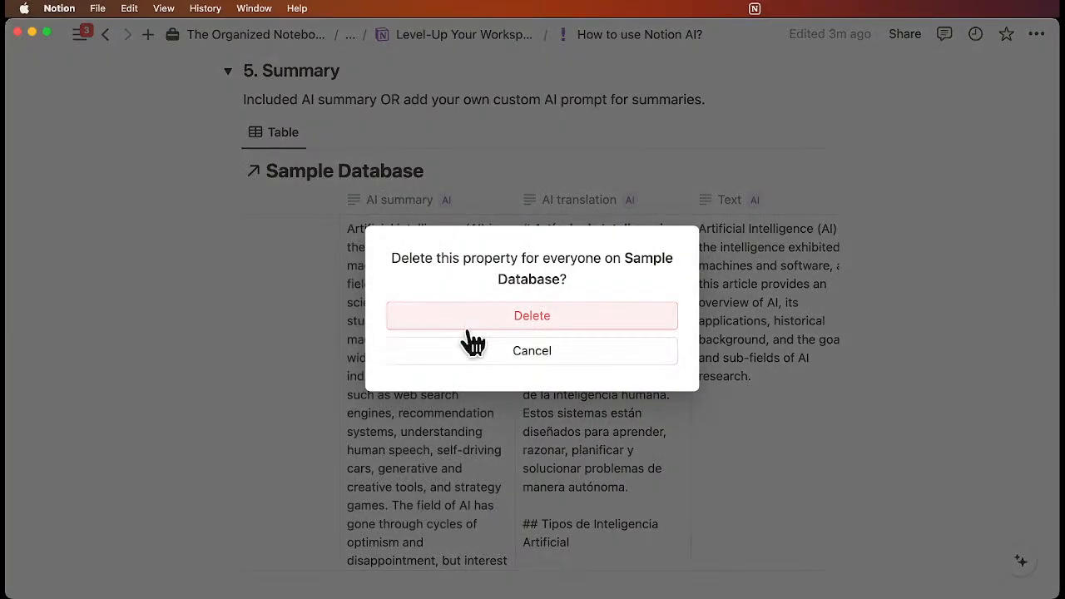
left_click(470, 320)
Step: Delete the AI translation and Text properties from the Sample Database
left_click(495, 204)
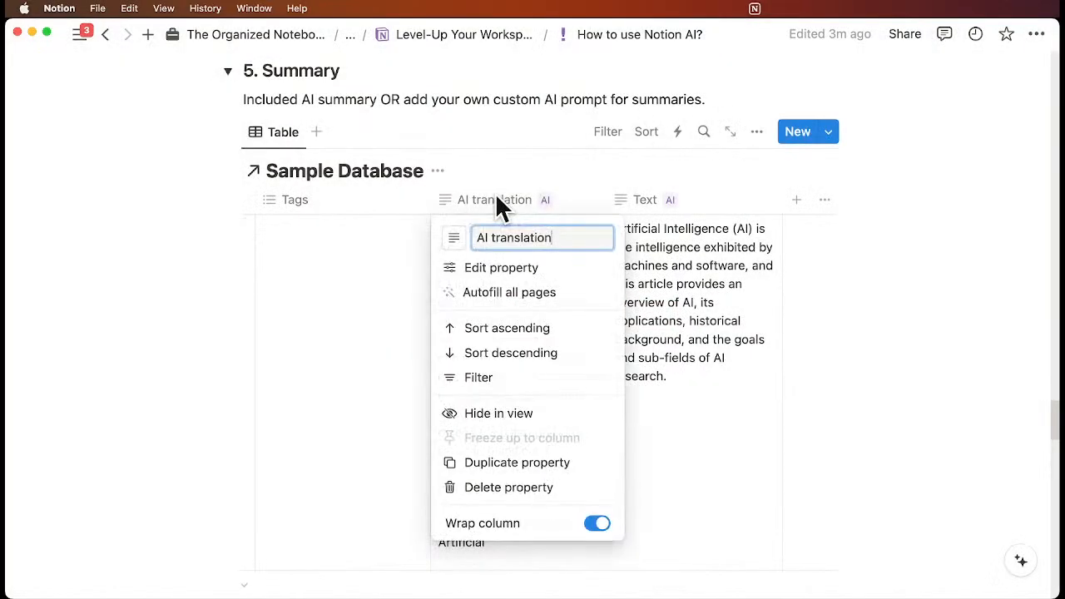
left_click(530, 488)
left_click(571, 324)
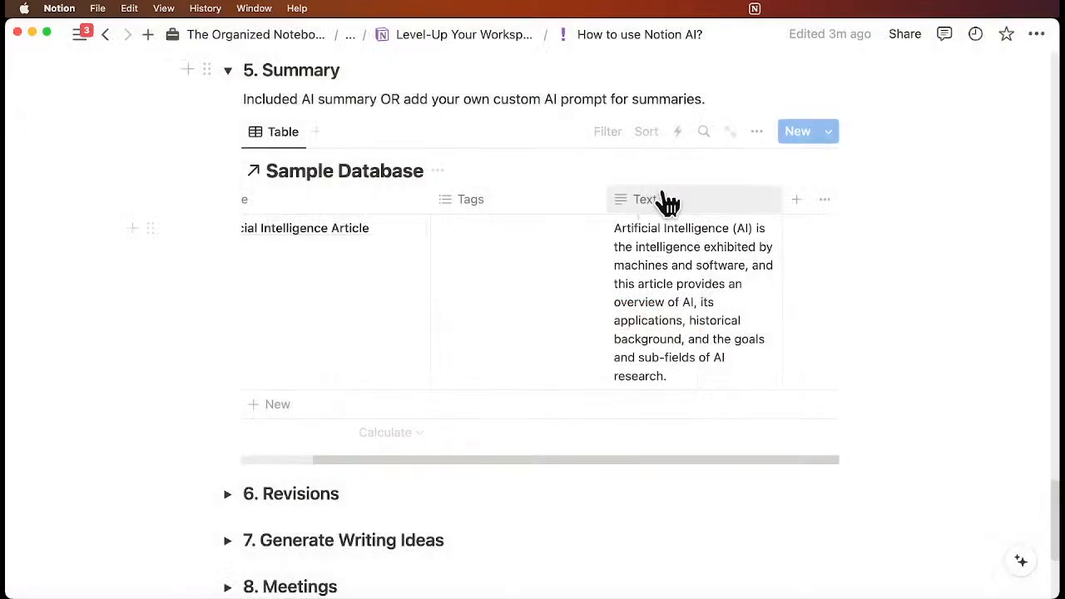
left_click(666, 200)
left_click(663, 489)
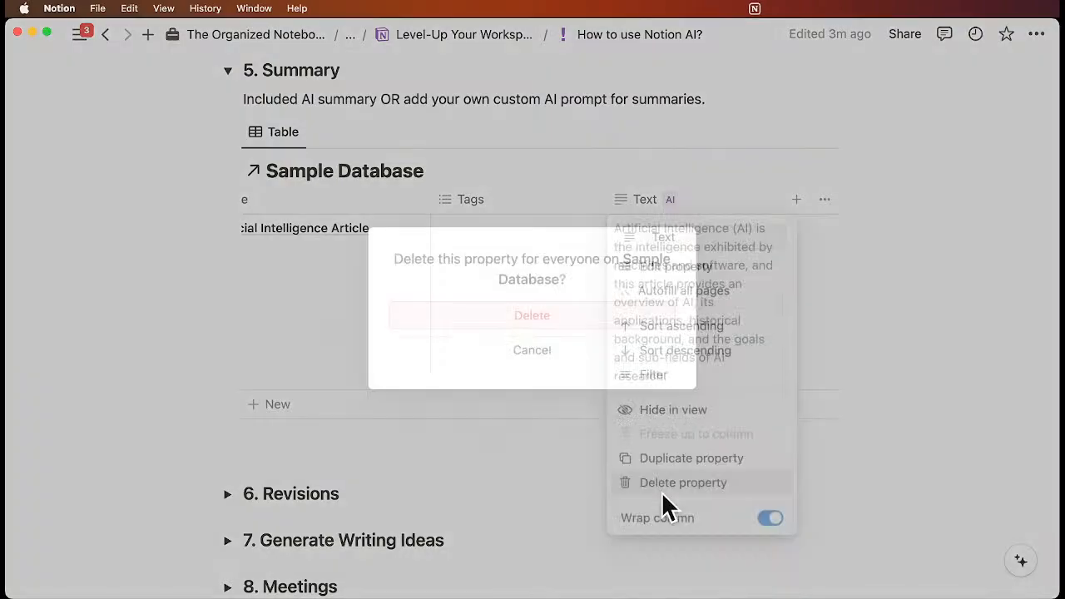
left_click(583, 331)
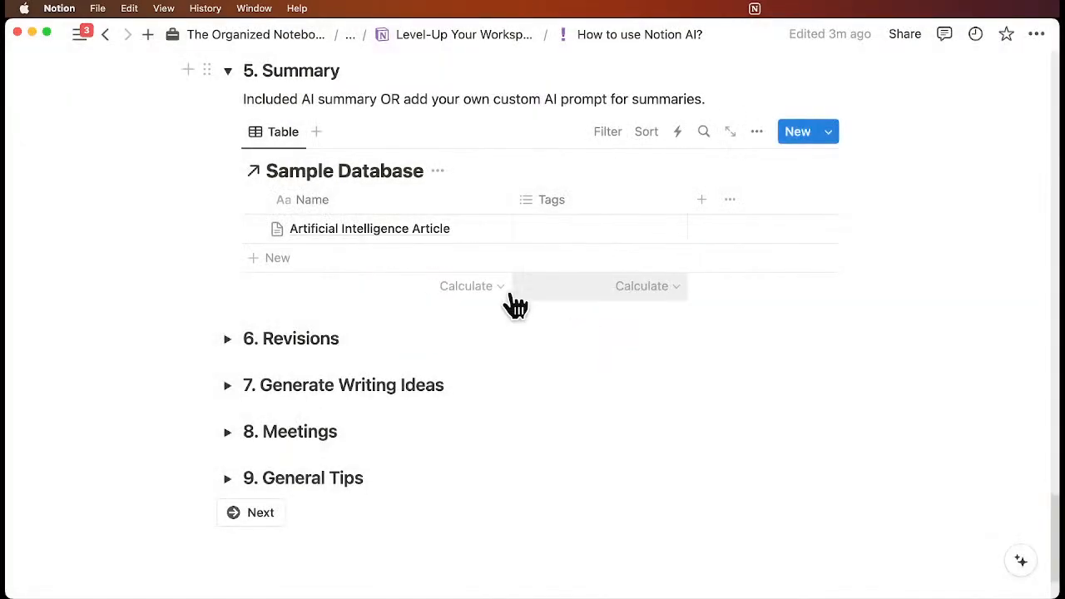
Step: Add a new AI summary property to the Sample Database, run its autofill on the current view and close its settings
left_click(701, 203)
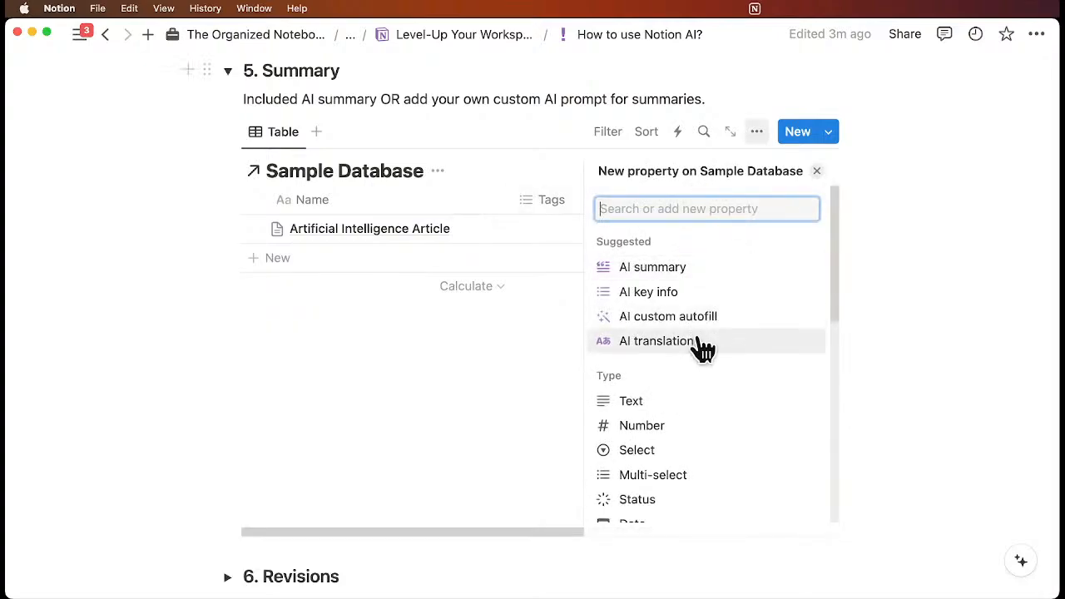
left_click(693, 267)
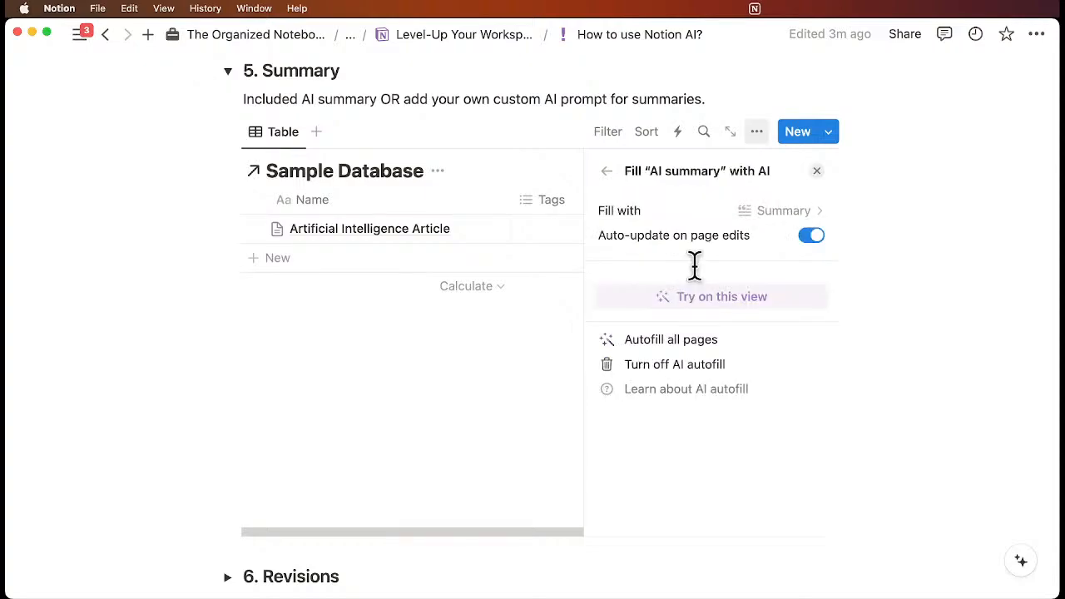
left_click(780, 298)
left_click(816, 171)
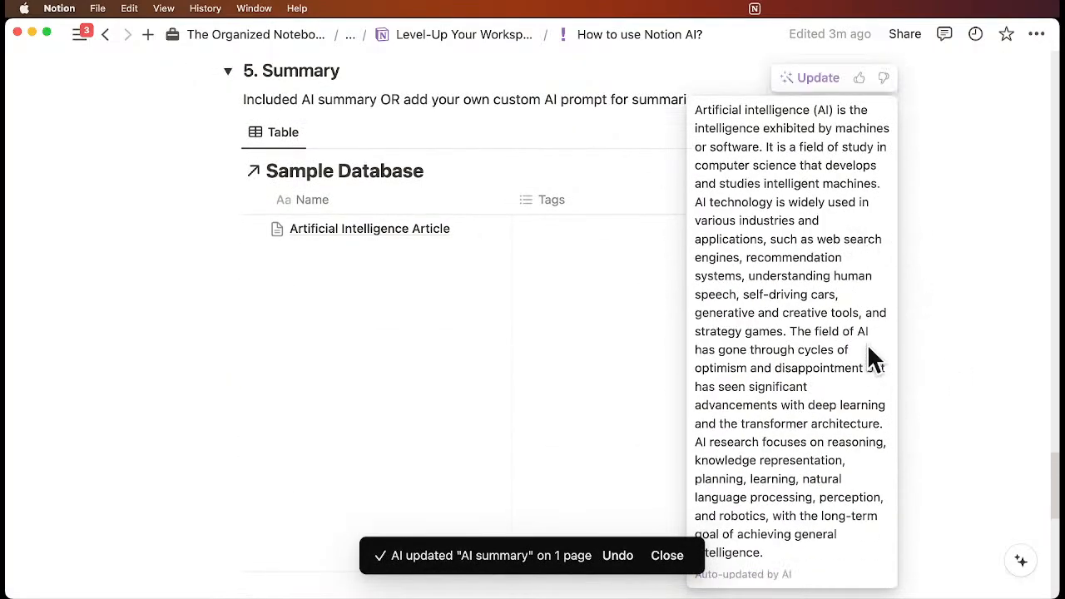
left_click(944, 360)
Step: Read through the full AI summary generated for the Artificial Intelligence Article row
scroll(831, 356, "right", 1)
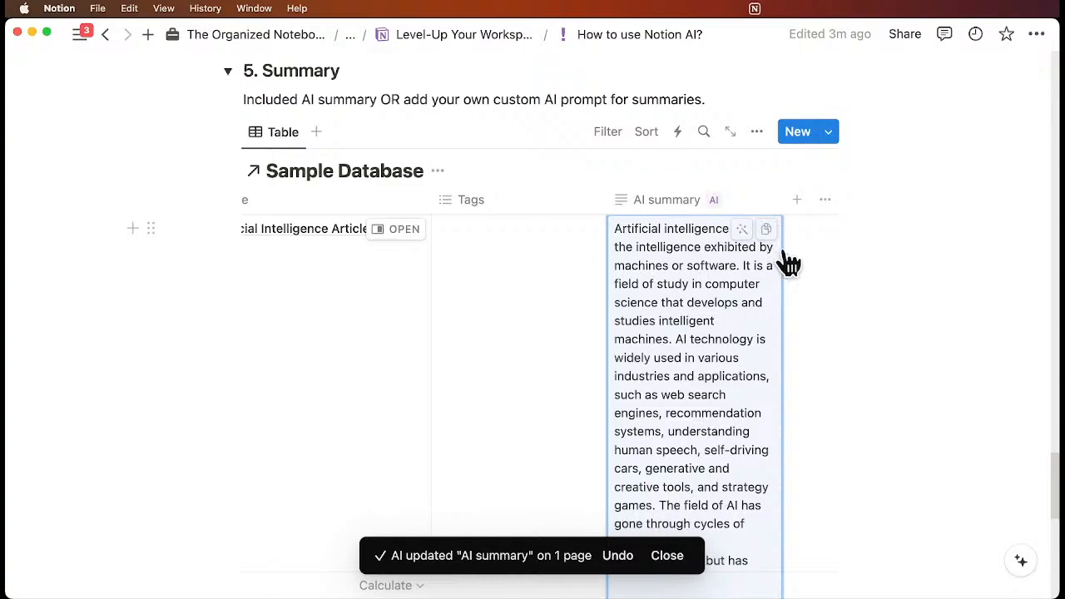
scroll(735, 282, "down", 3)
scroll(735, 281, "up", 2)
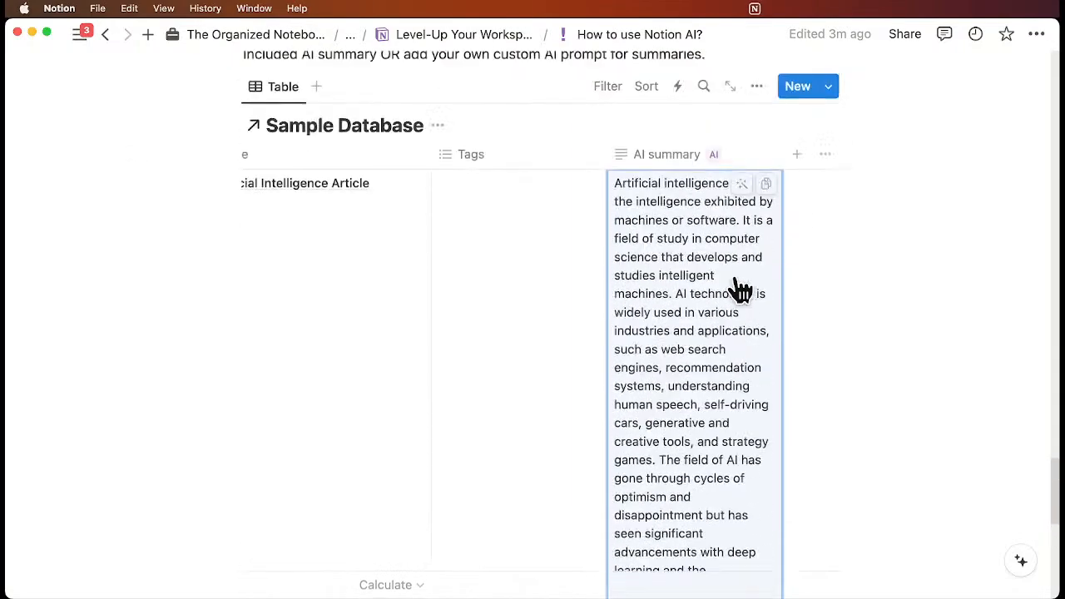
scroll(735, 281, "up", 2)
scroll(724, 399, "down", 5)
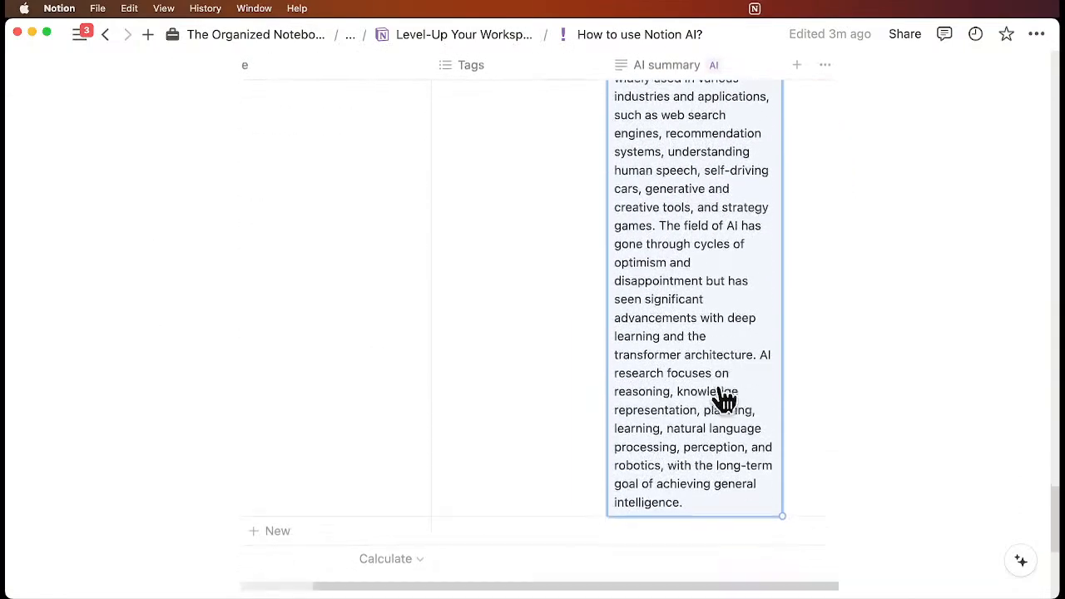
scroll(715, 380, "down", 1)
scroll(721, 399, "up", 5)
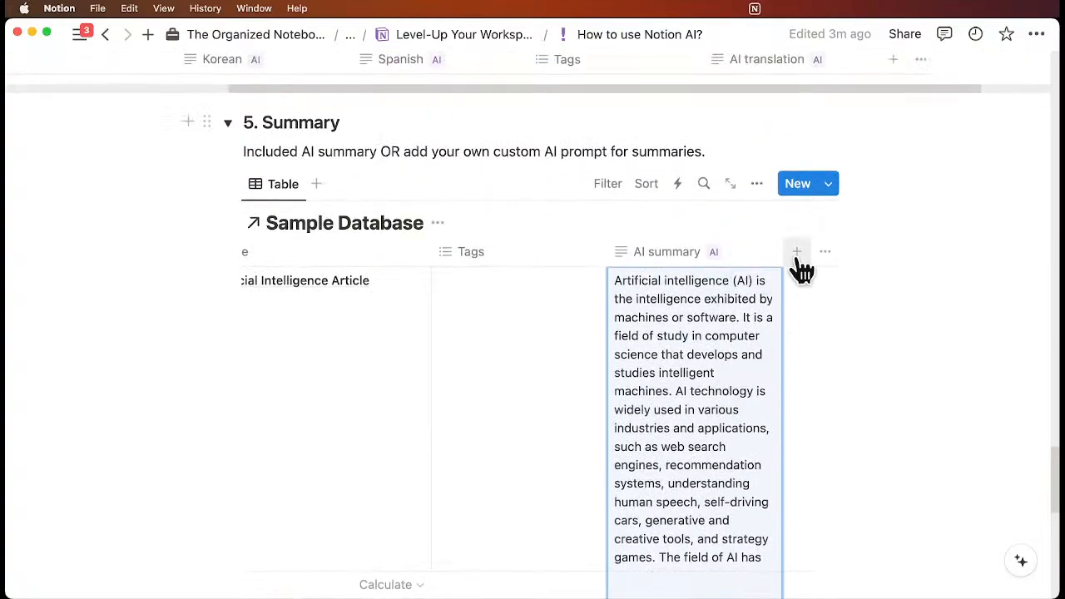
Step: Add an AI custom autofill property with the prompt "Short summary 1 sentence about this page" and save the changes
left_click(797, 252)
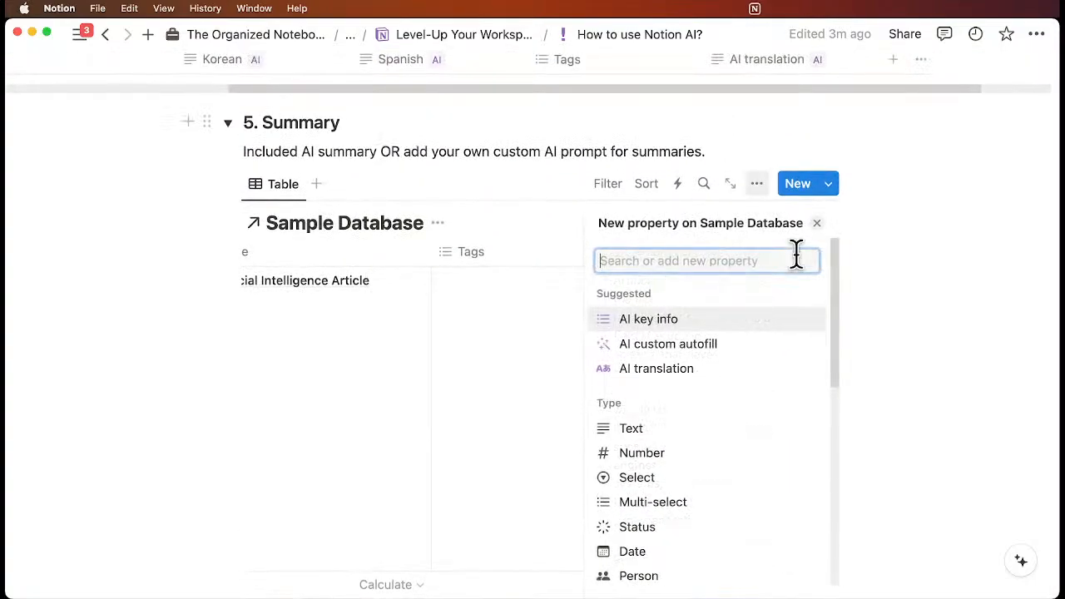
left_click(667, 344)
left_click(688, 375)
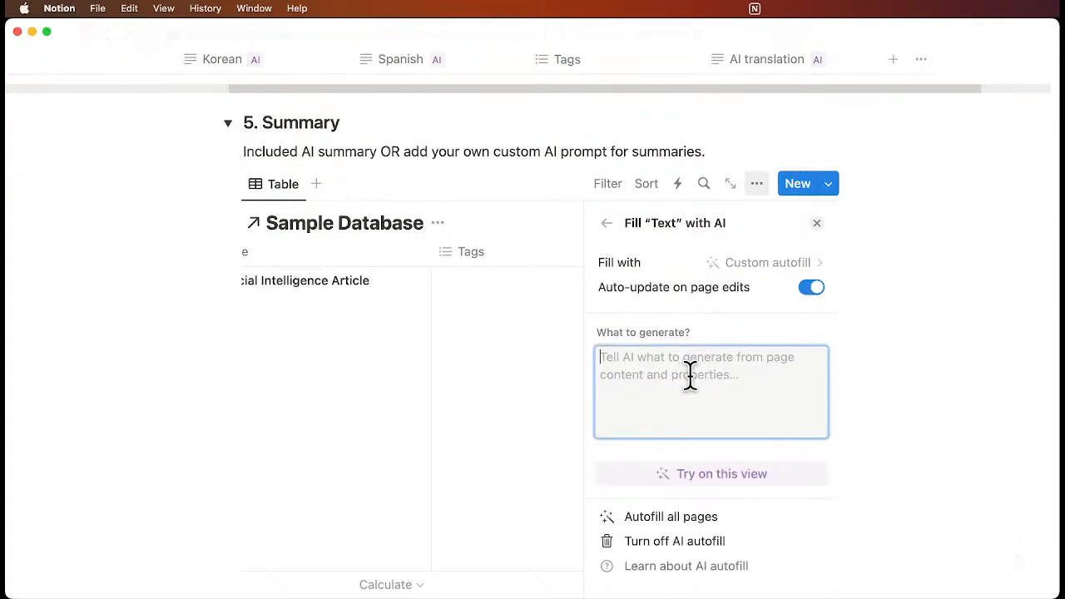
type("Sho")
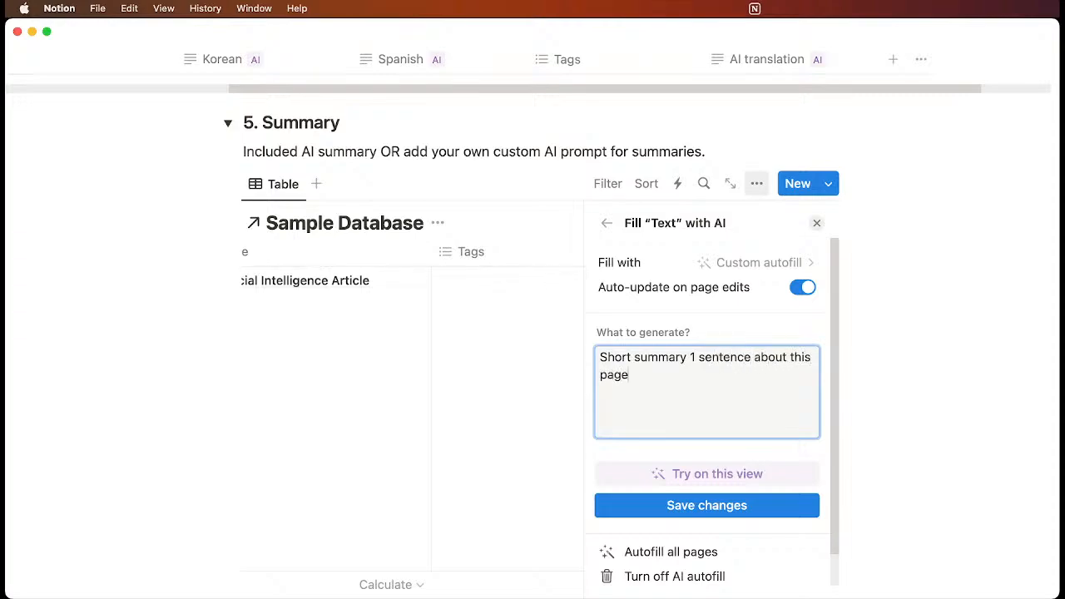
left_click(743, 508)
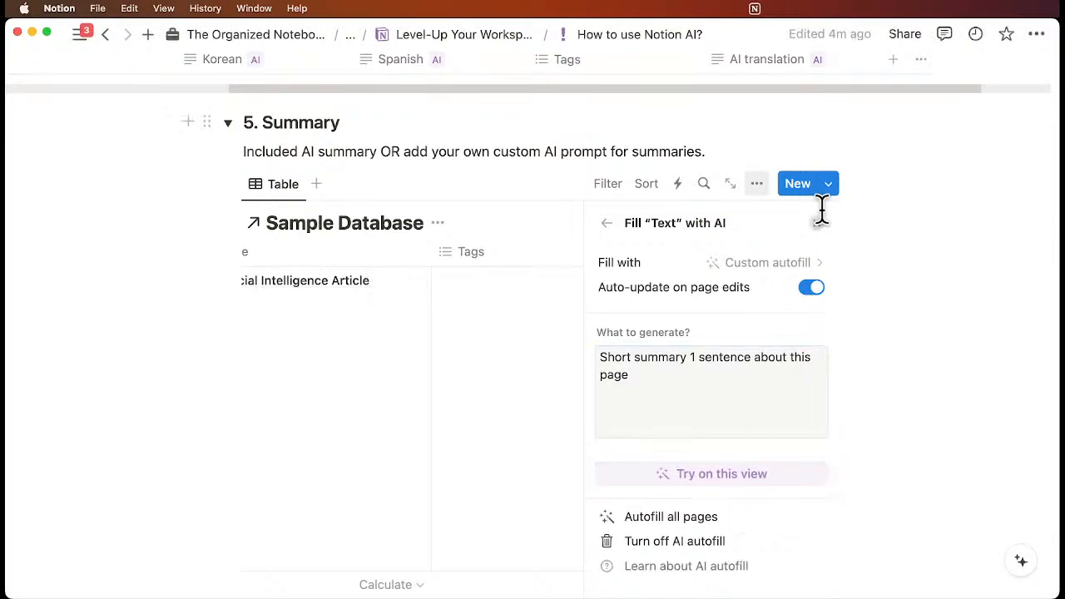
key("Escape")
Step: Generate the custom Text summary for the Artificial Intelligence Article row and compare it with the AI summary
scroll(756, 305, "right", 4)
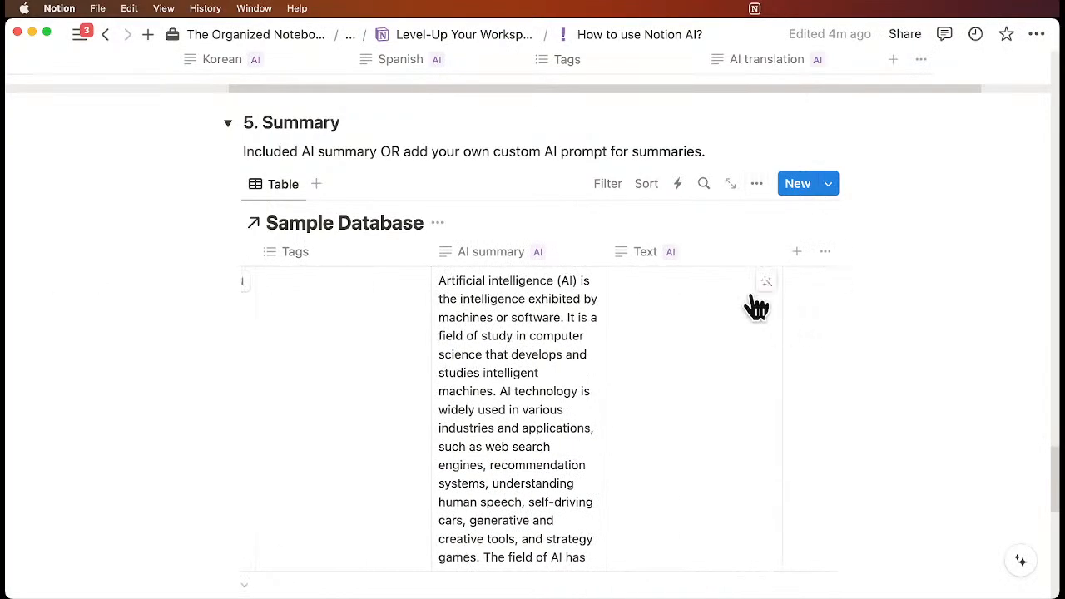
left_click(766, 285)
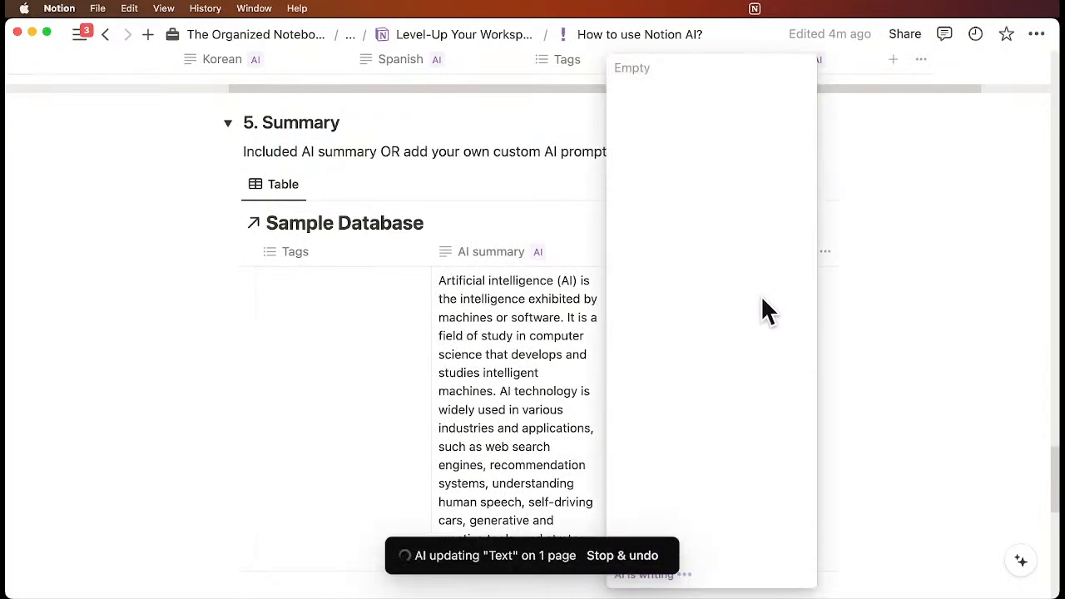
left_click(884, 298)
scroll(701, 330, "down", 1)
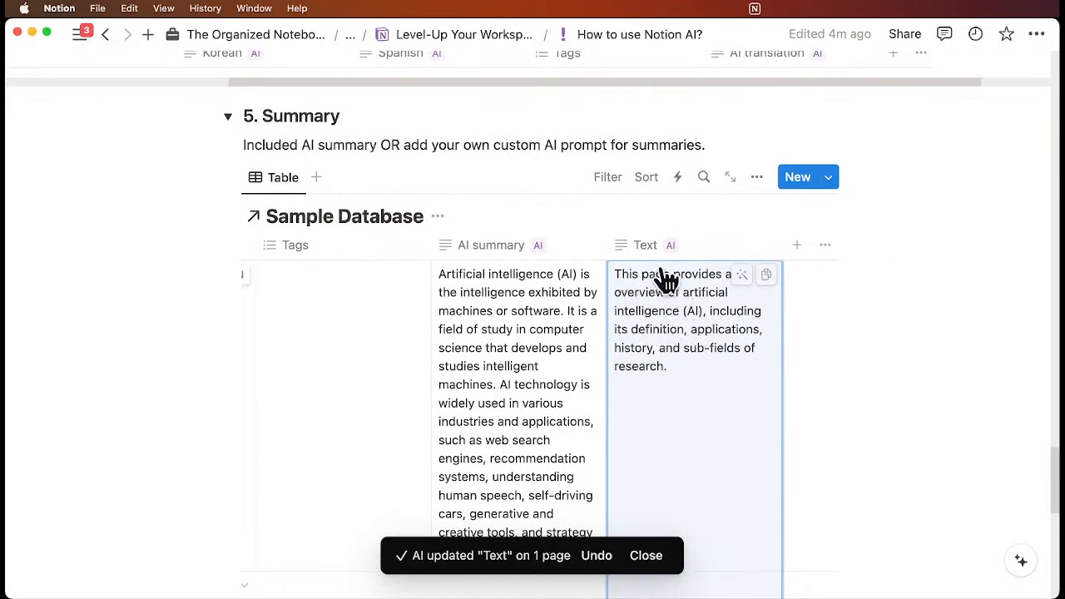
scroll(551, 361, "down", 5)
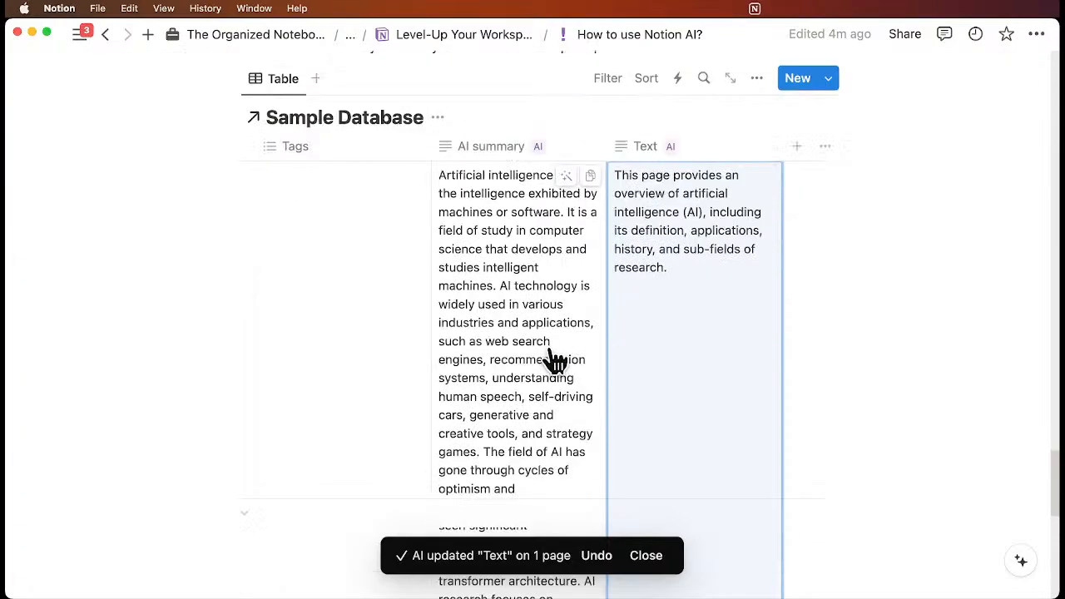
scroll(552, 361, "up", 6)
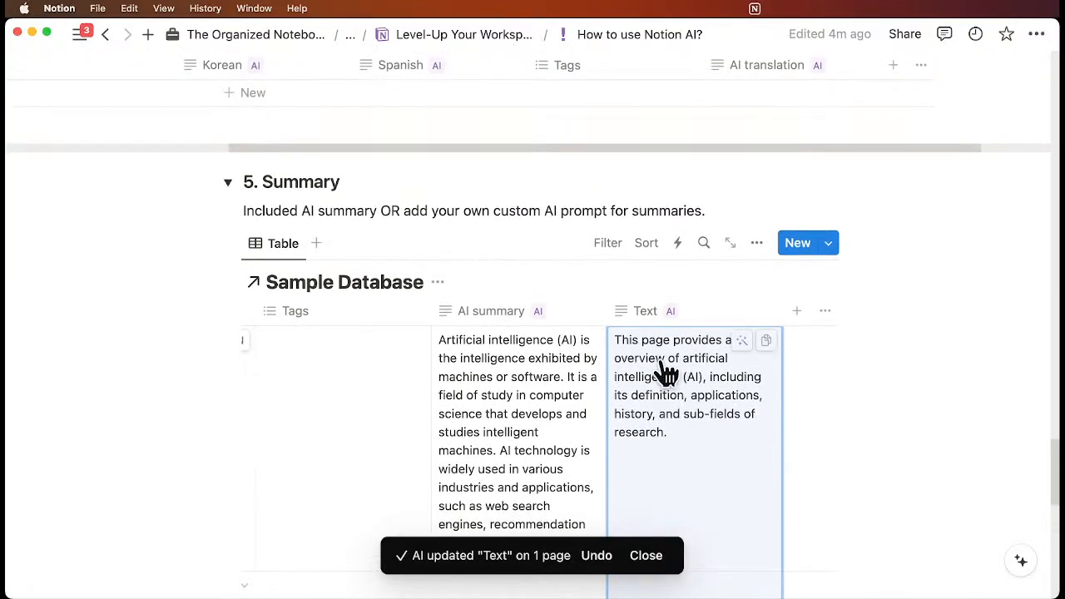
Step: Extend the Text property's custom autofill prompt to "Short summary 1 sentence about this page friendly tone", save the changes and close its settings
left_click(654, 313)
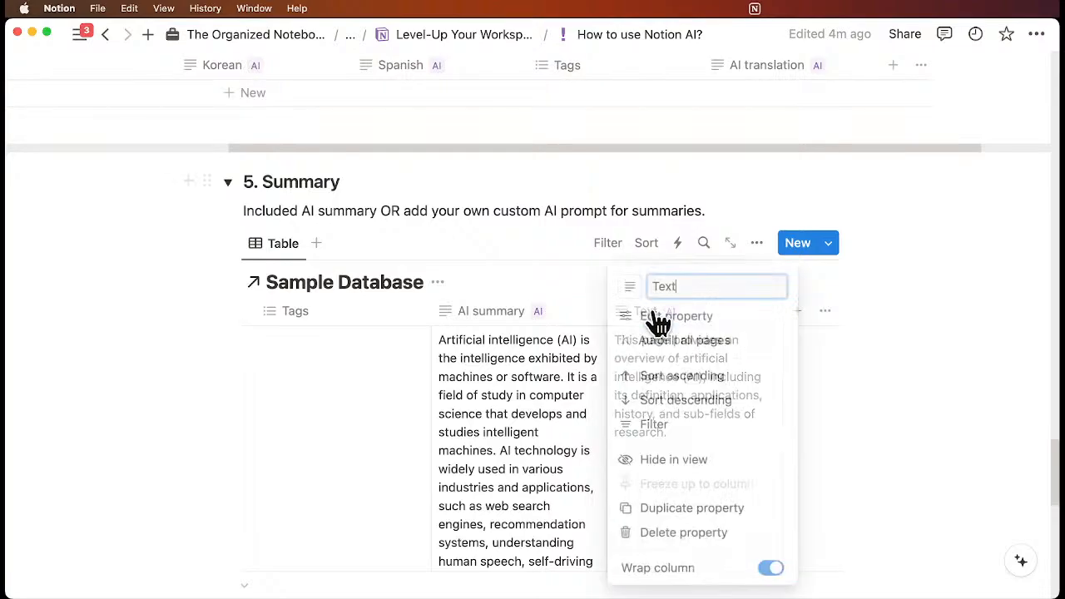
left_click(702, 321)
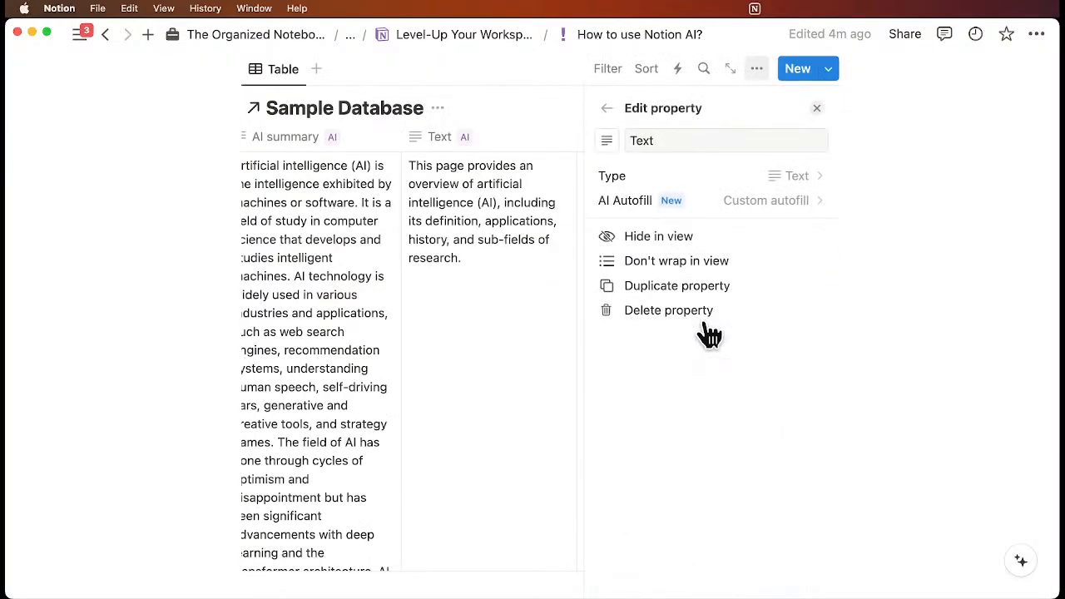
left_click(675, 215)
left_click(654, 264)
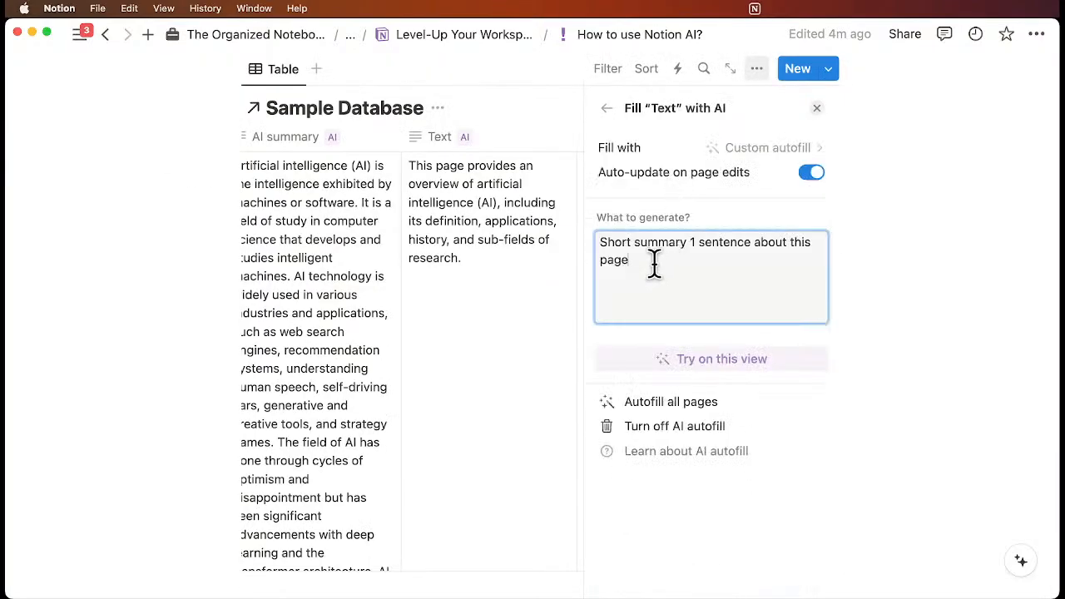
type("friendl")
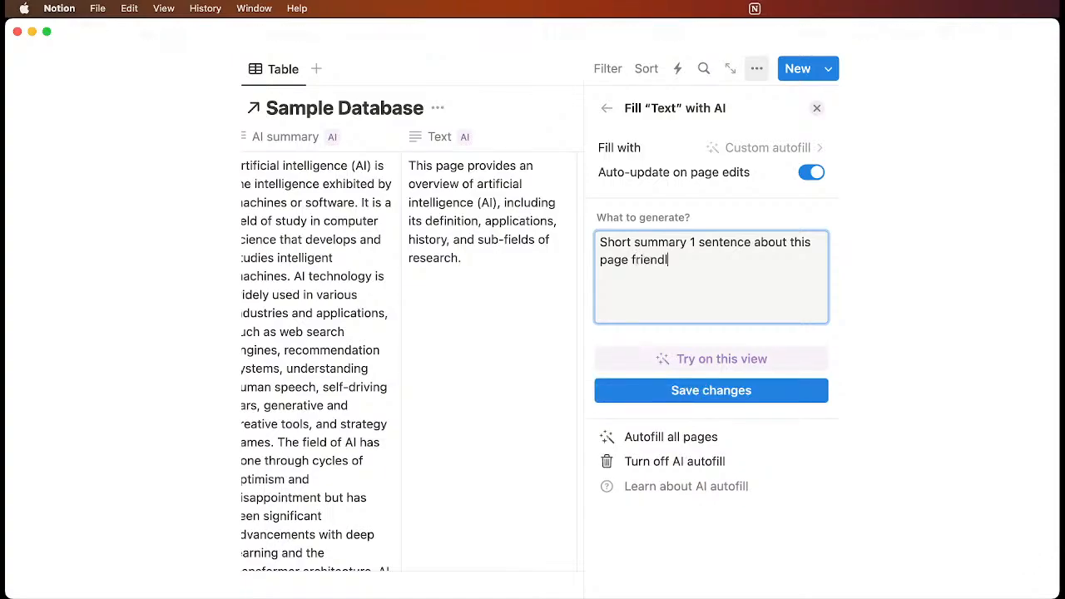
type("y tone")
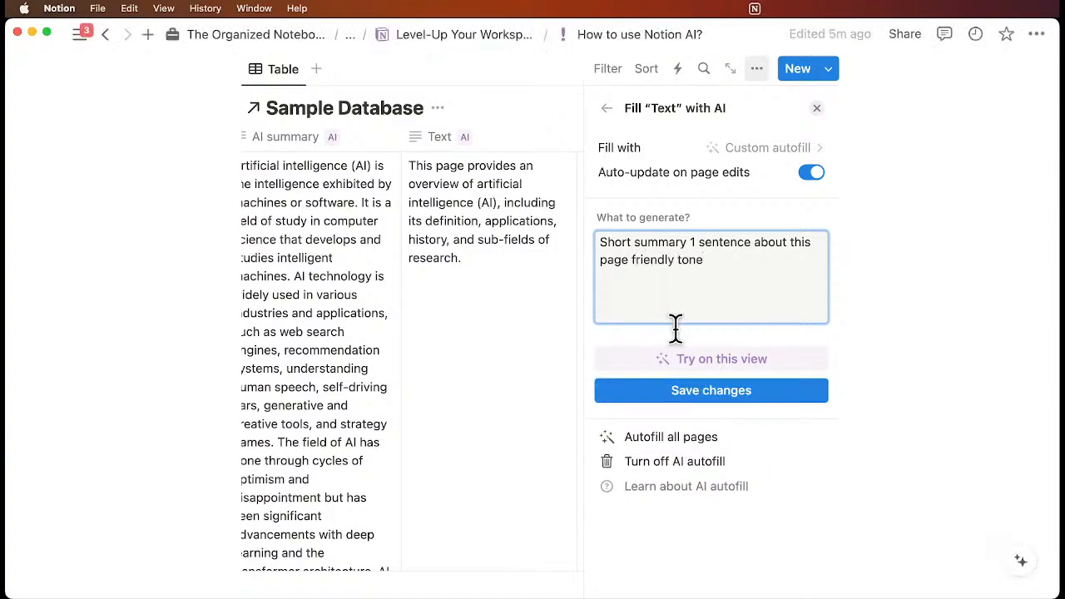
left_click(698, 391)
left_click(816, 106)
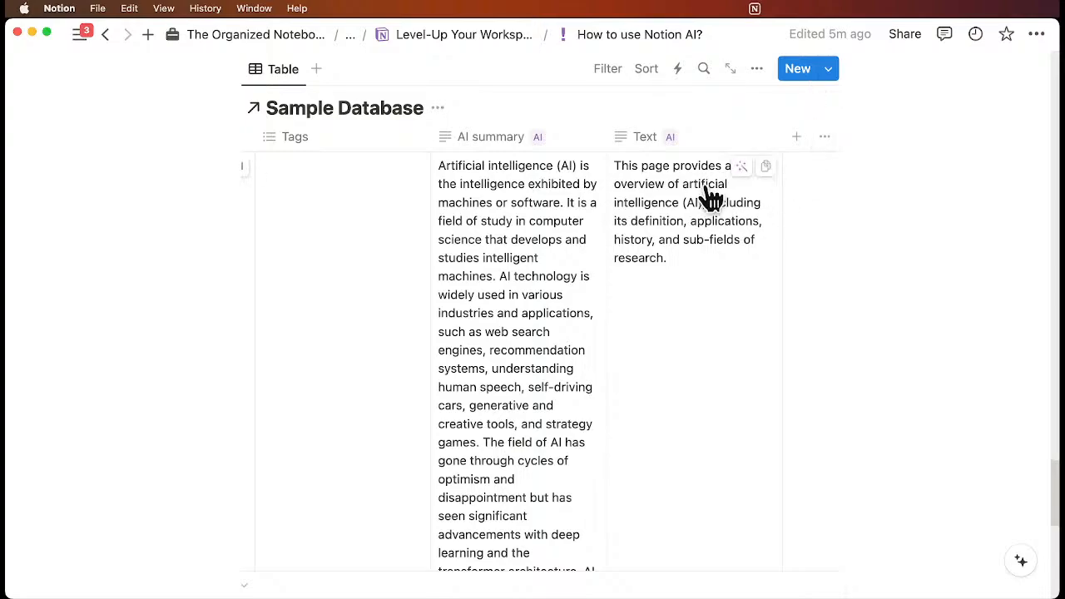
Step: Regenerate the Text summary for the Artificial Intelligence Article row and compare it with the AI summary
left_click(746, 178)
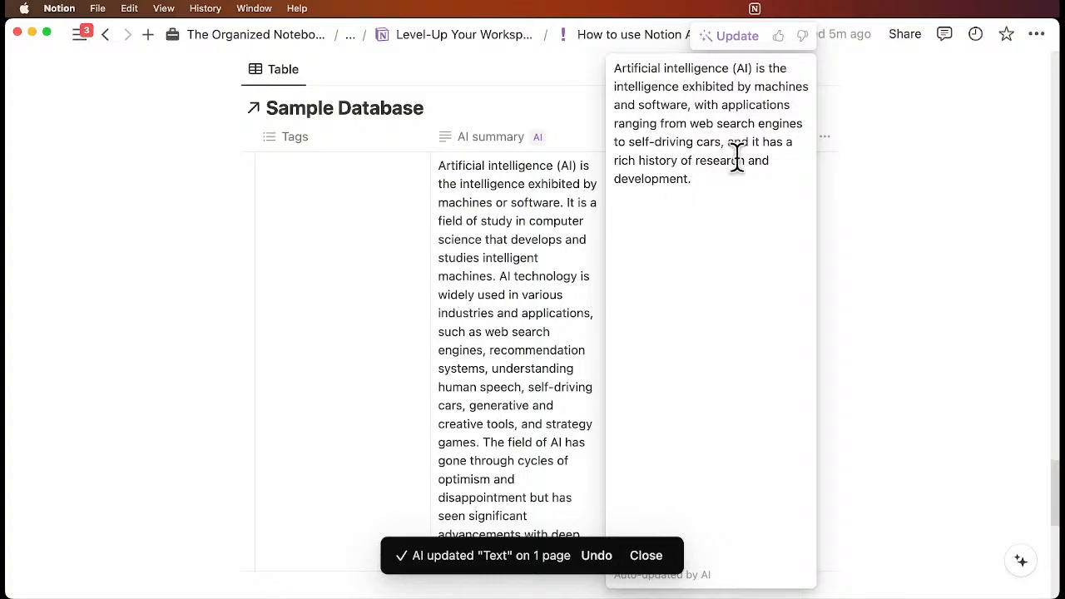
left_click(880, 218)
scroll(729, 269, "left", 4)
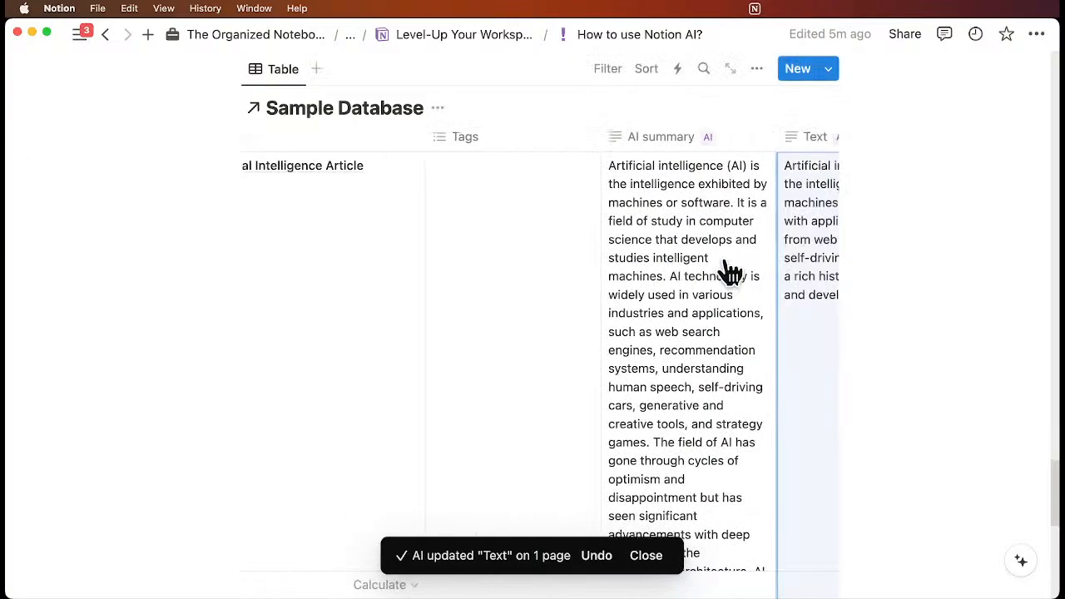
scroll(729, 269, "right", 4)
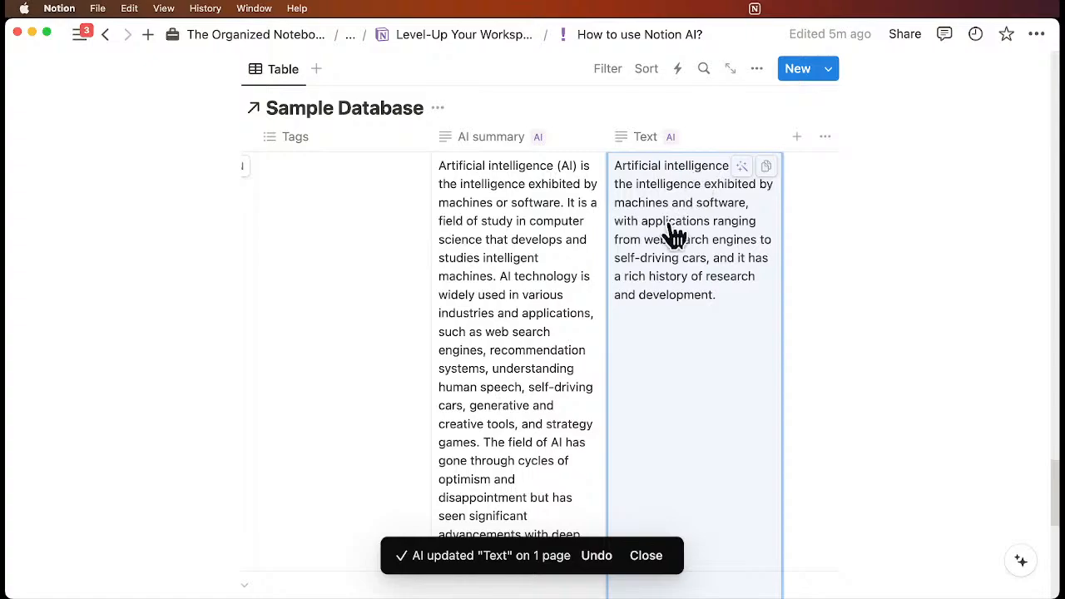
scroll(674, 237, "up", 1)
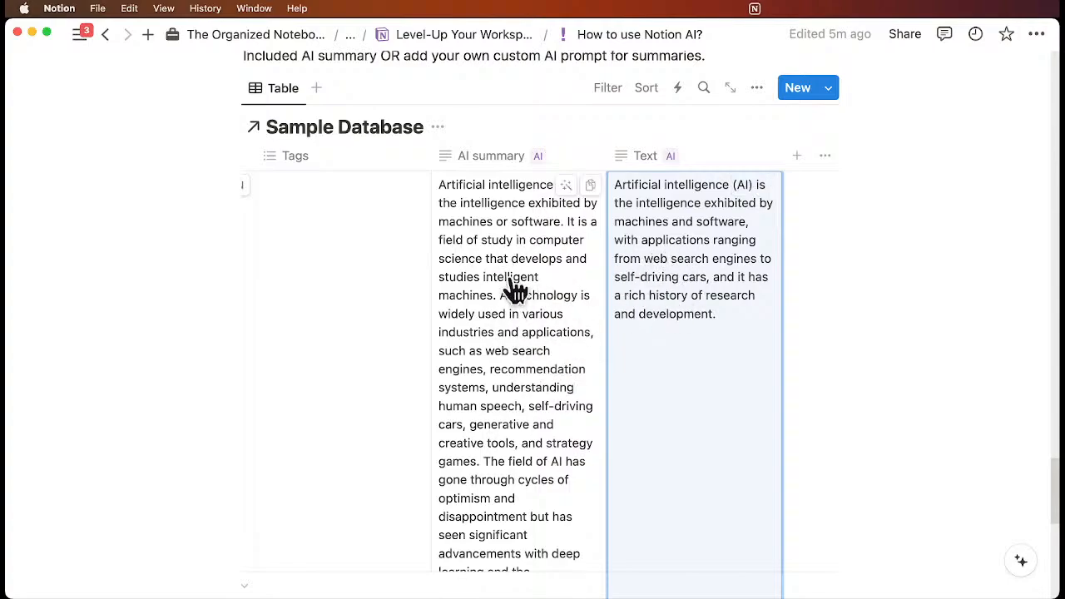
scroll(516, 292, "left", 5)
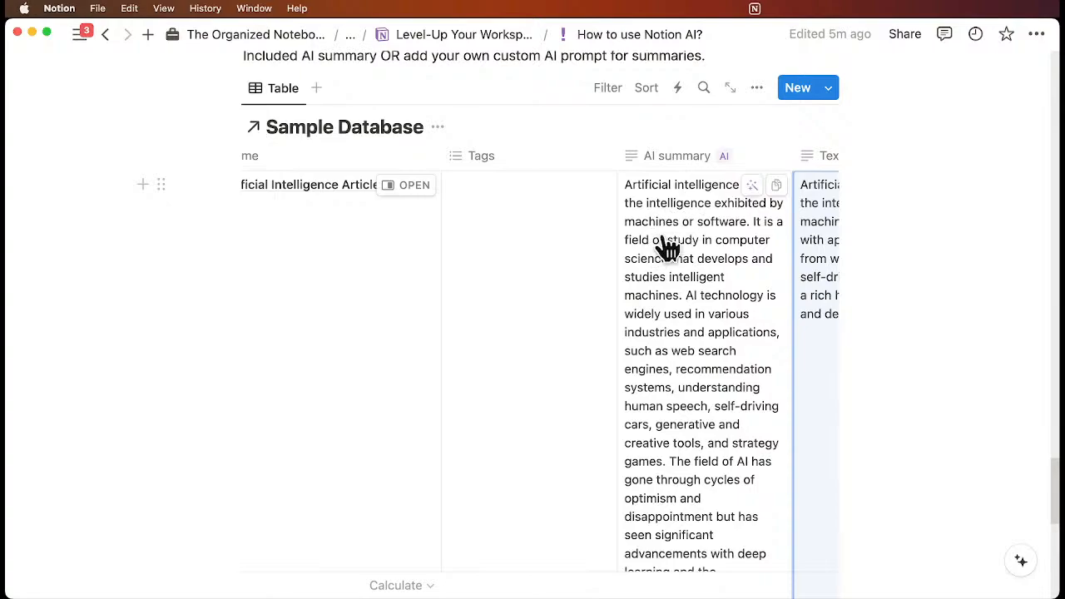
Step: Expand the "6. Revisions" section below the Sample Database to show its Revisions & Writing table
scroll(665, 245, "up", 1)
scroll(666, 246, "down", 5)
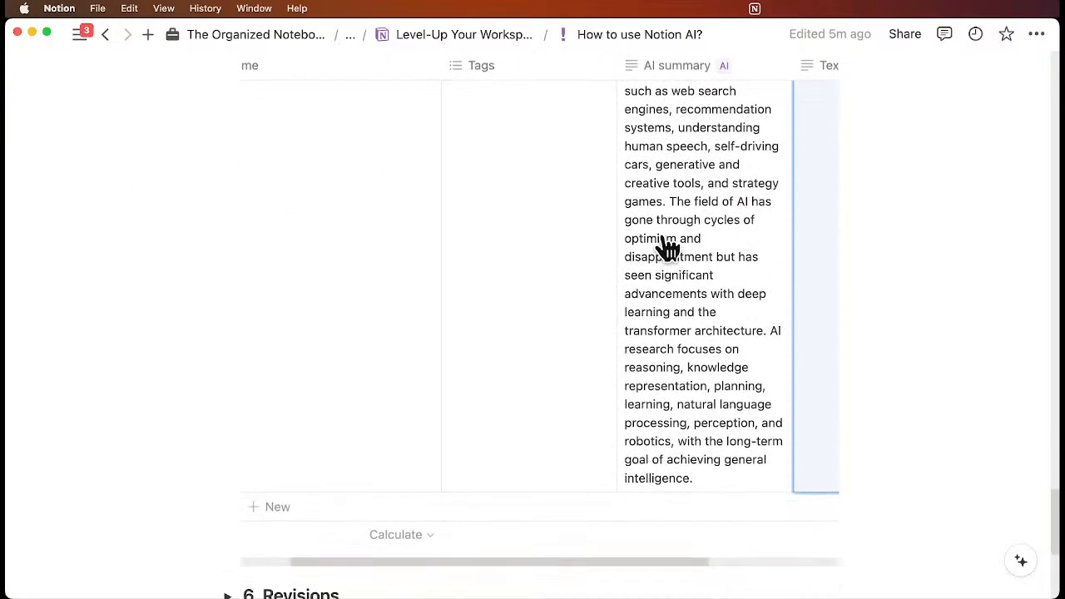
scroll(665, 245, "down", 5)
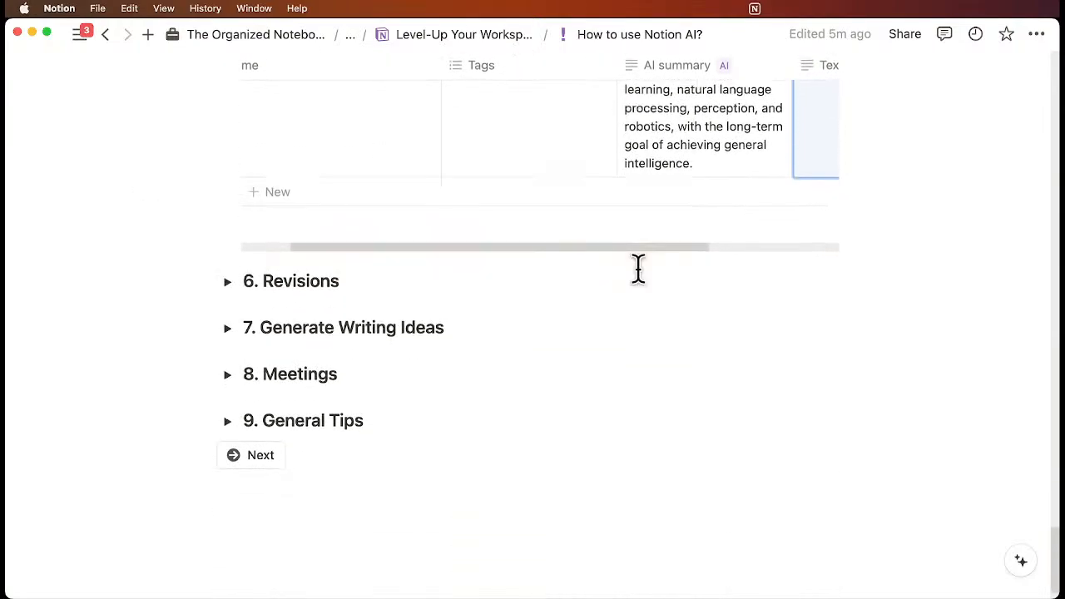
left_click(227, 281)
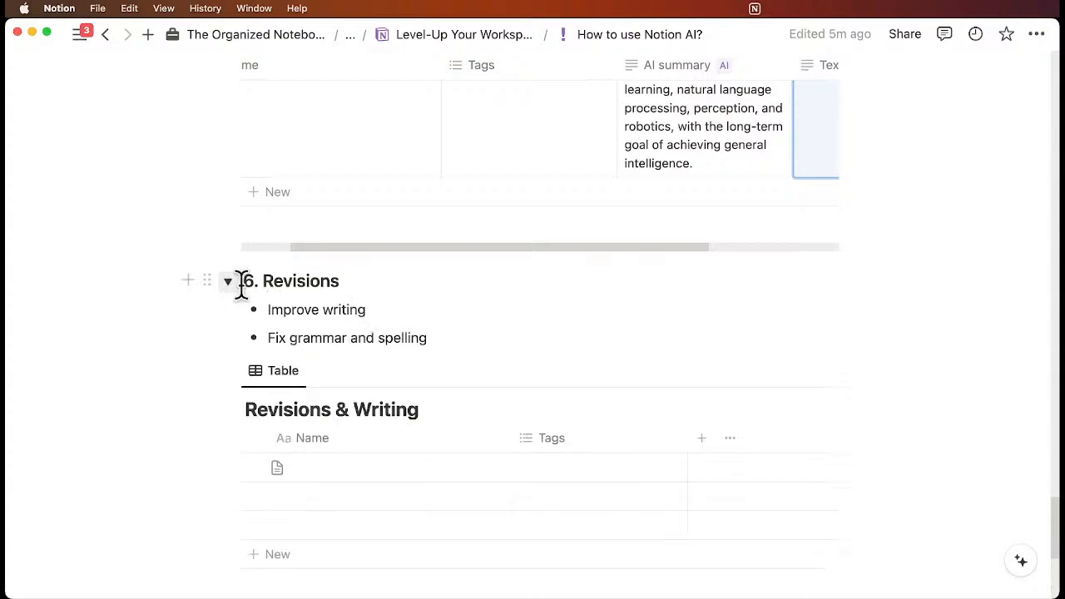
scroll(305, 298, "down", 1)
scroll(304, 297, "down", 2)
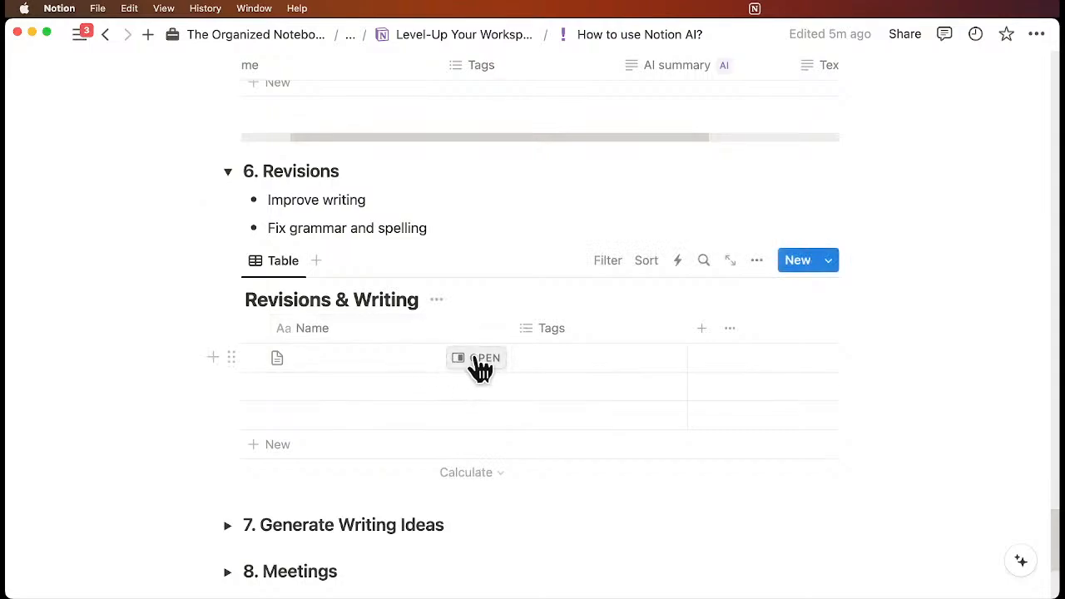
Step: Open the first Revisions & Writing row and paste in the paragraph beginning "Artificial intelligence (AI) is the intelligence of machines or software"
left_click(475, 358)
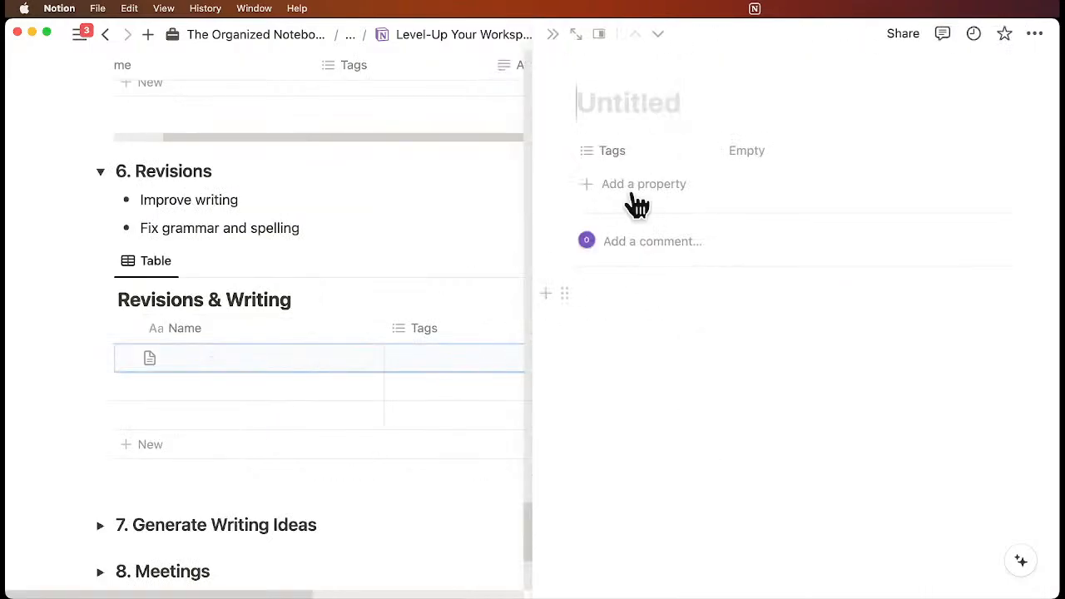
left_click(628, 296)
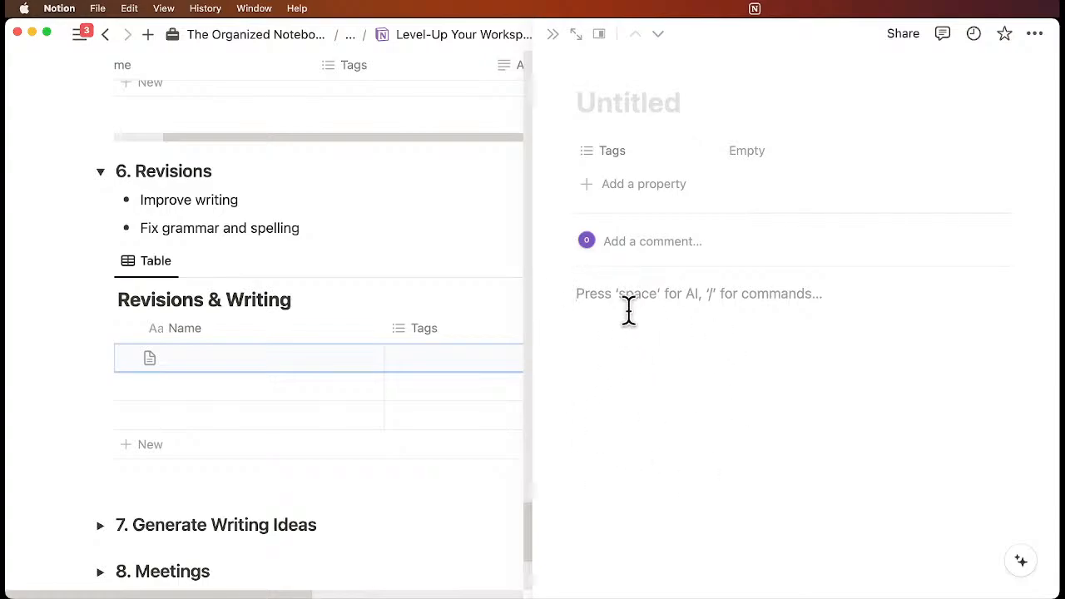
left_click(2, 570)
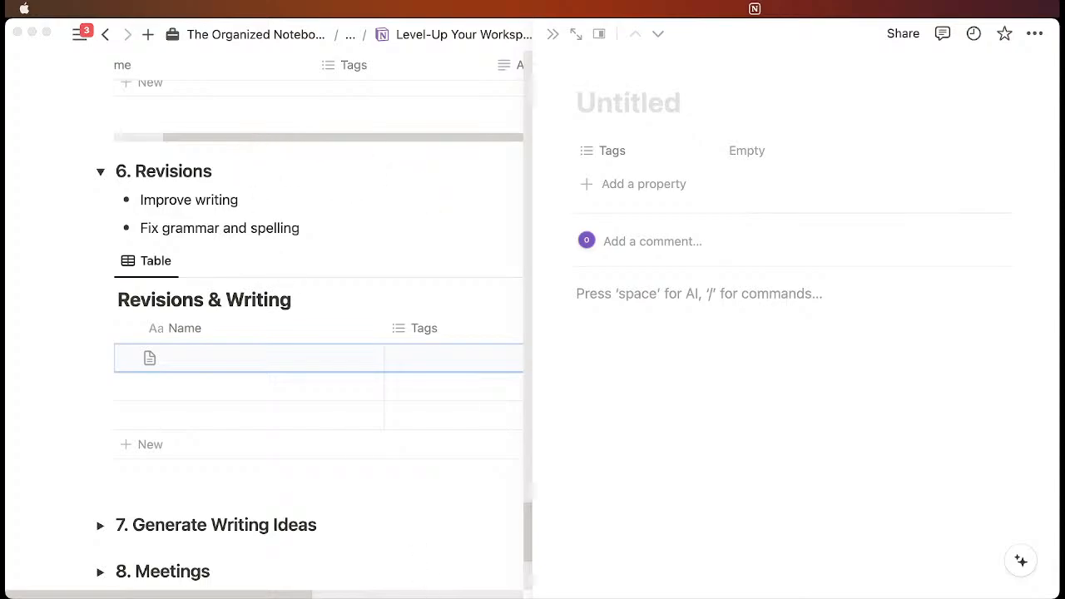
left_click(630, 361)
type("Artificial intelligence (AI) is the intelligence of machines or software, as opposed to the intelligence of humans or animals. It is a field of study in computer science which develops and studies intelligent machines. Such machines may be called AIs.")
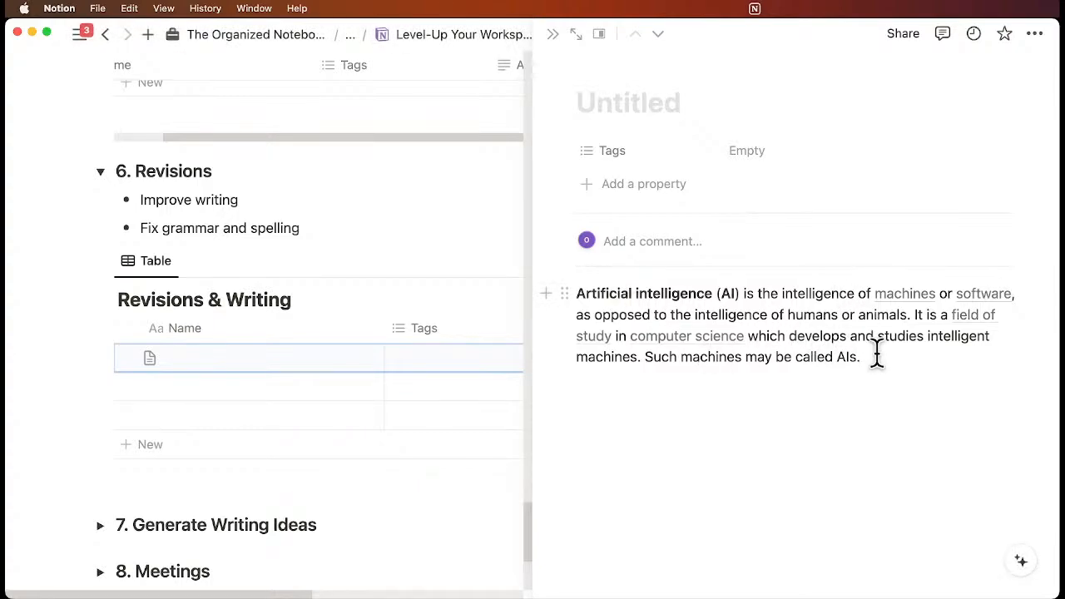
Step: Introduce errors into the pasted paragraph by changing words to "intelligences", "oppose", "develoups", "machins" and "studie"
left_click(851, 303)
type("s")
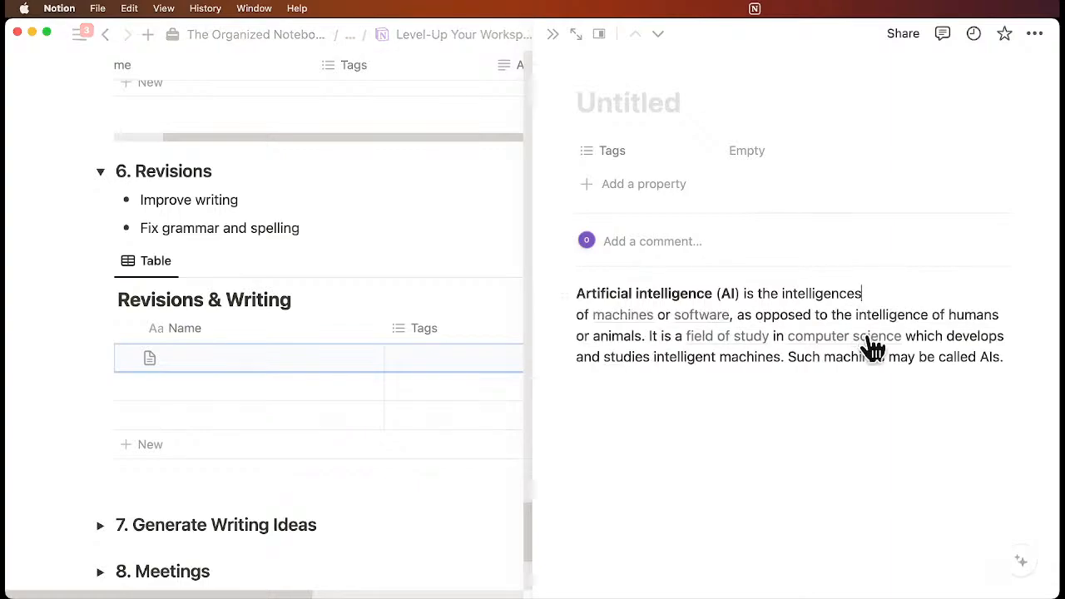
left_click(807, 314)
key("BackSpace")
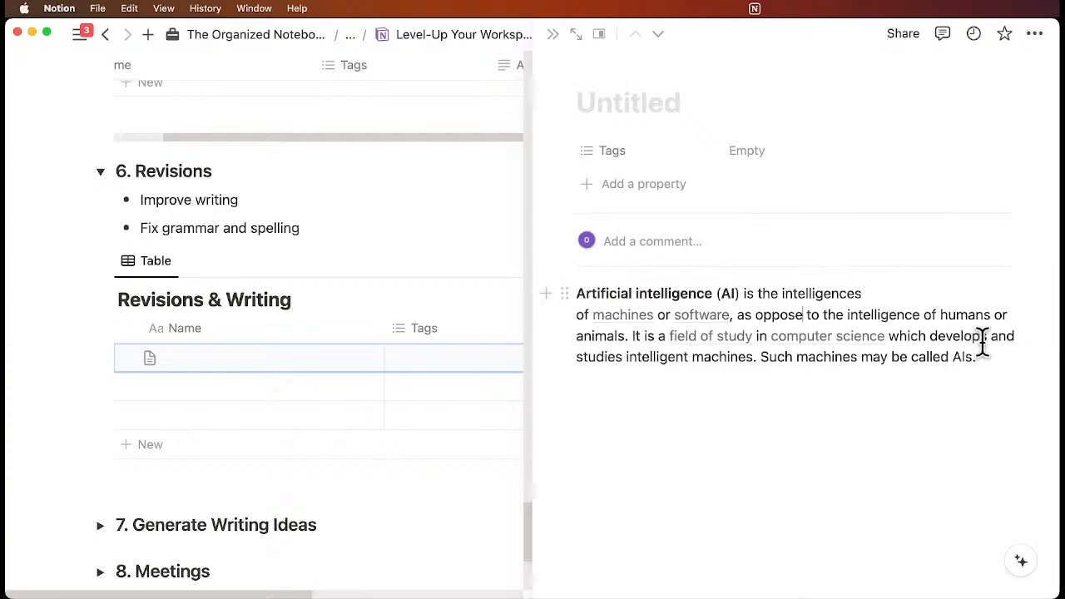
left_click_drag(977, 340, 971, 340)
left_click(1026, 380)
type("u")
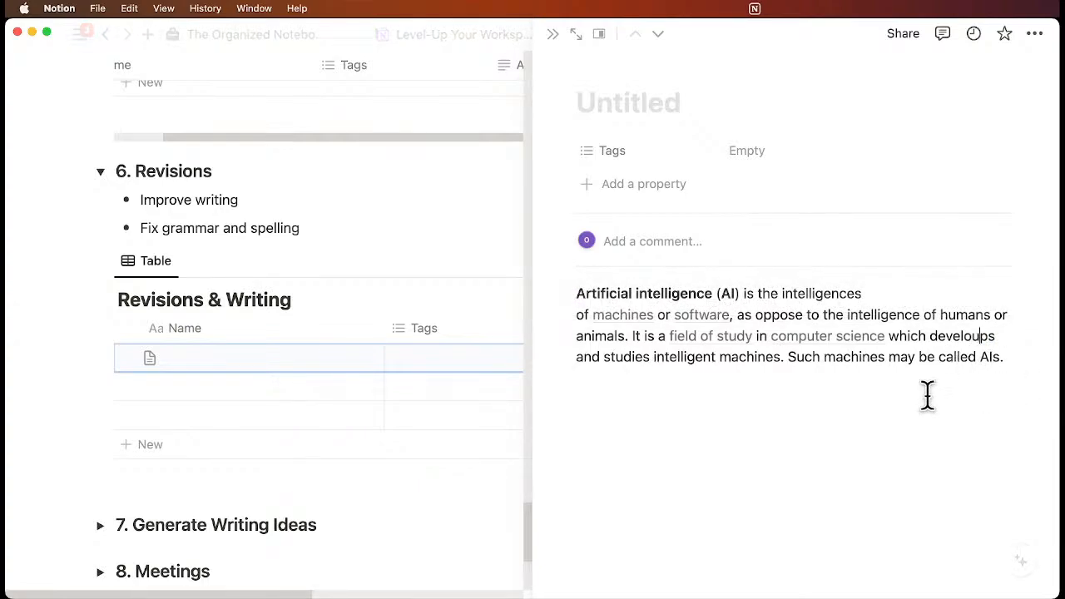
left_click(775, 358)
key("BackSpace")
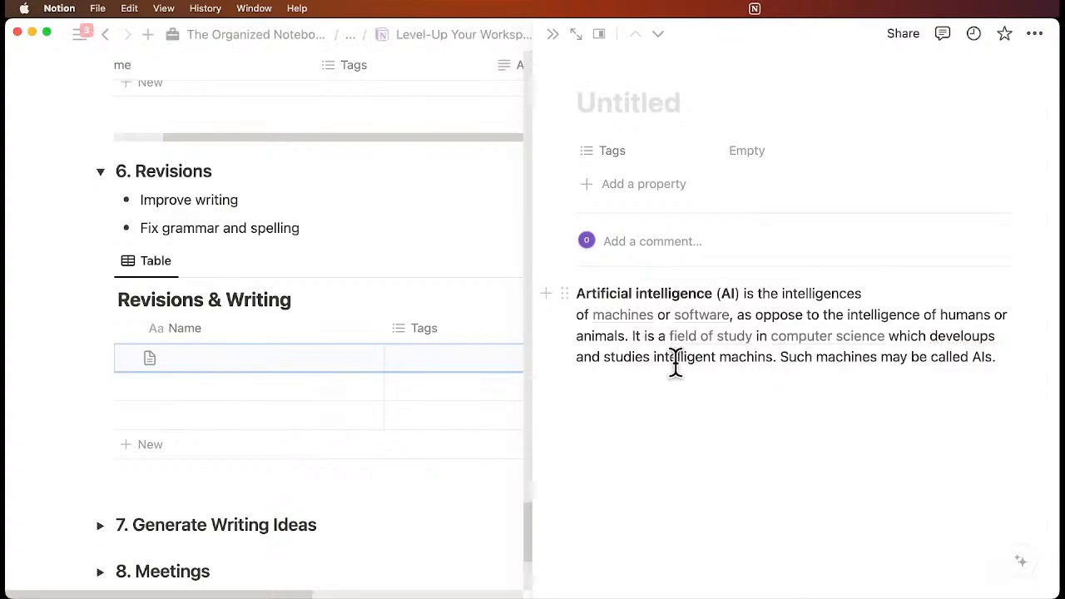
left_click(651, 359)
key("BackSpace")
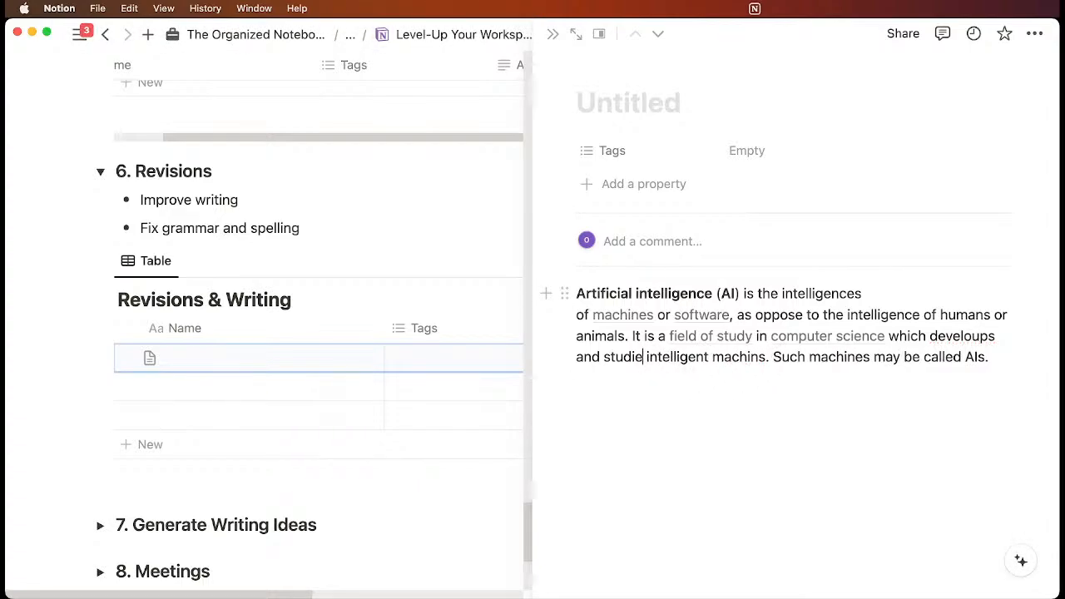
Step: Run the Improve writing AI command on the misspelled paragraph, review its rewrite and discard it
left_click(713, 384)
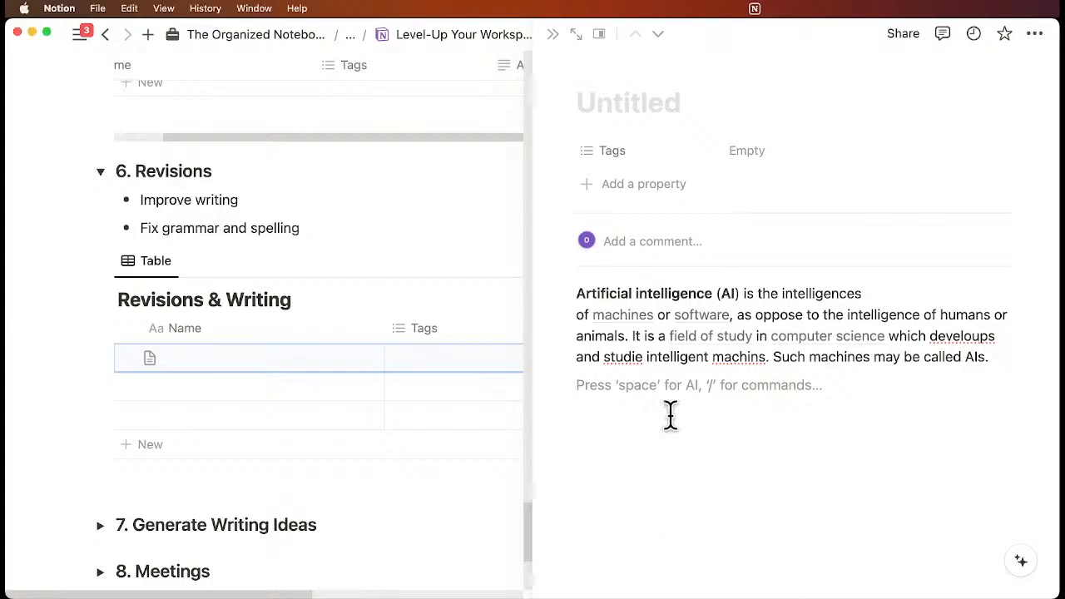
type("/ai")
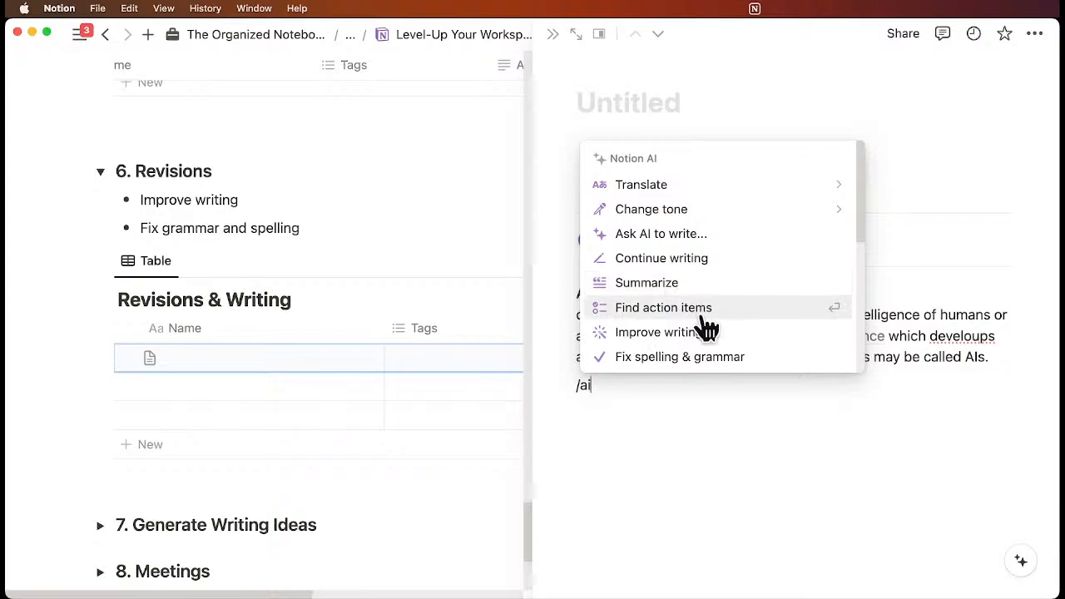
scroll(705, 324, "down", 1)
scroll(682, 323, "down", 3)
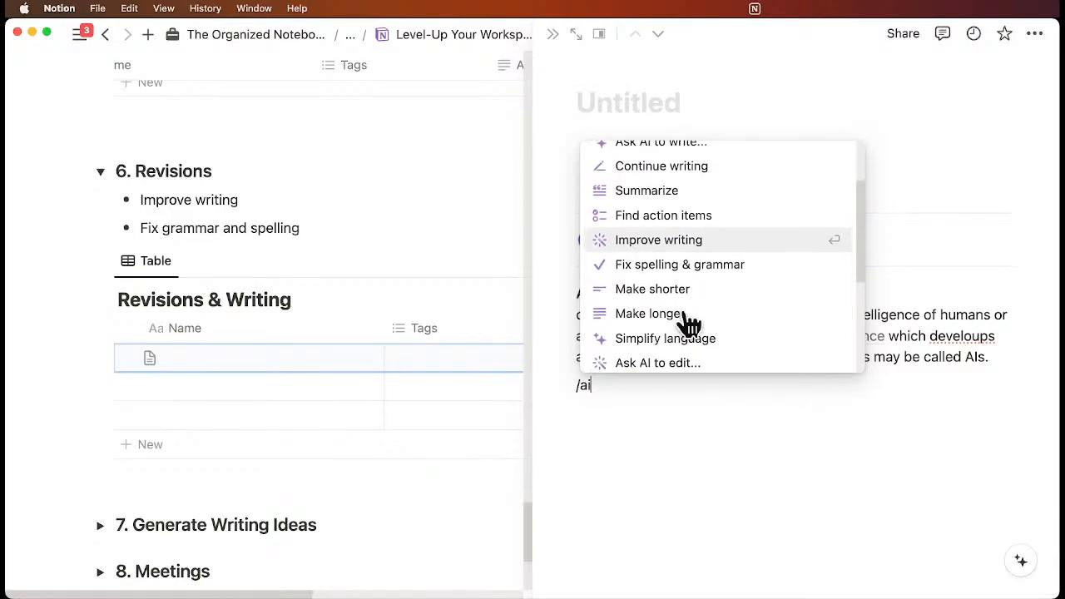
left_click(680, 243)
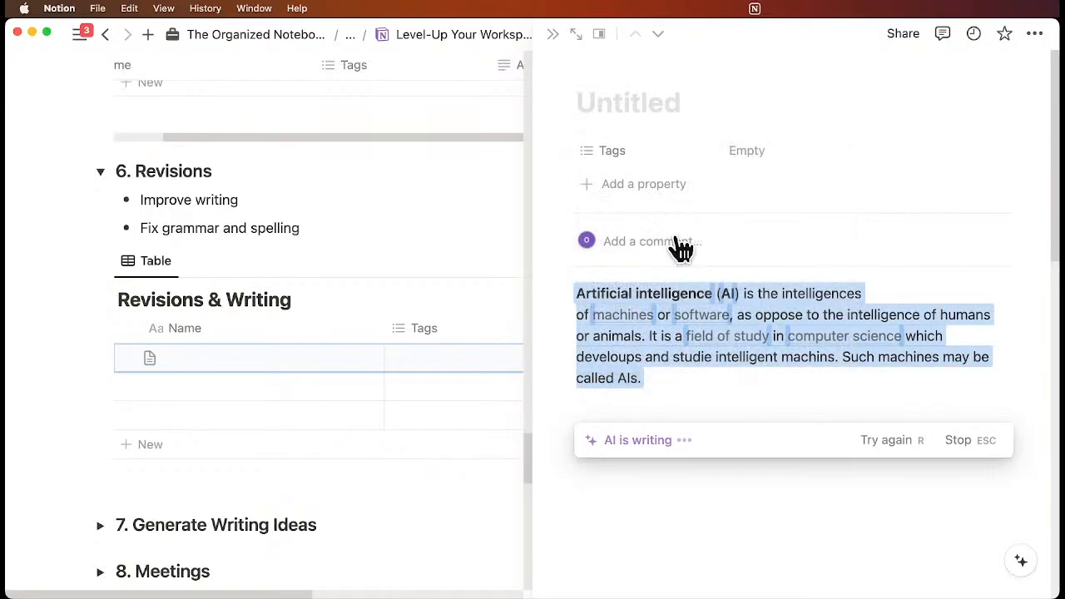
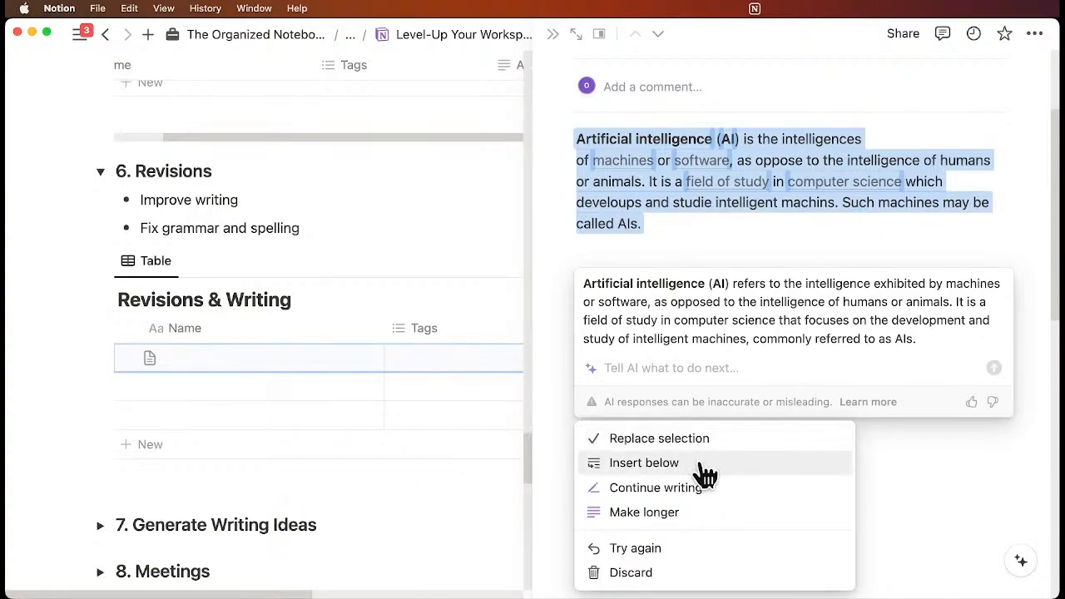
left_click(665, 572)
Step: Run the Fix spelling & grammar AI command on the misspelled paragraph and compare its suggested correction with the original
left_click(610, 391)
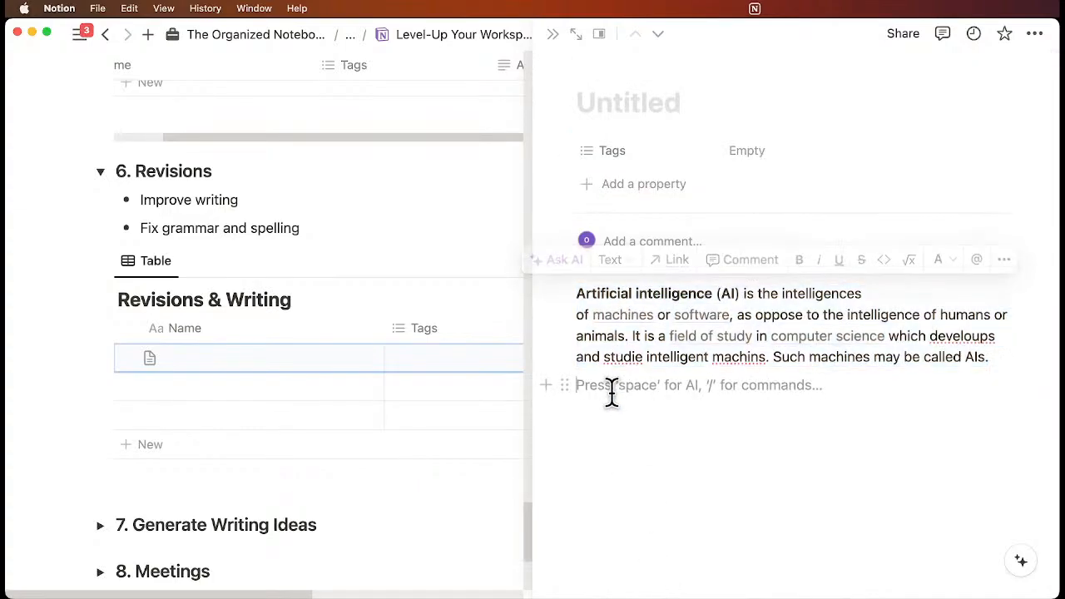
type("/ai")
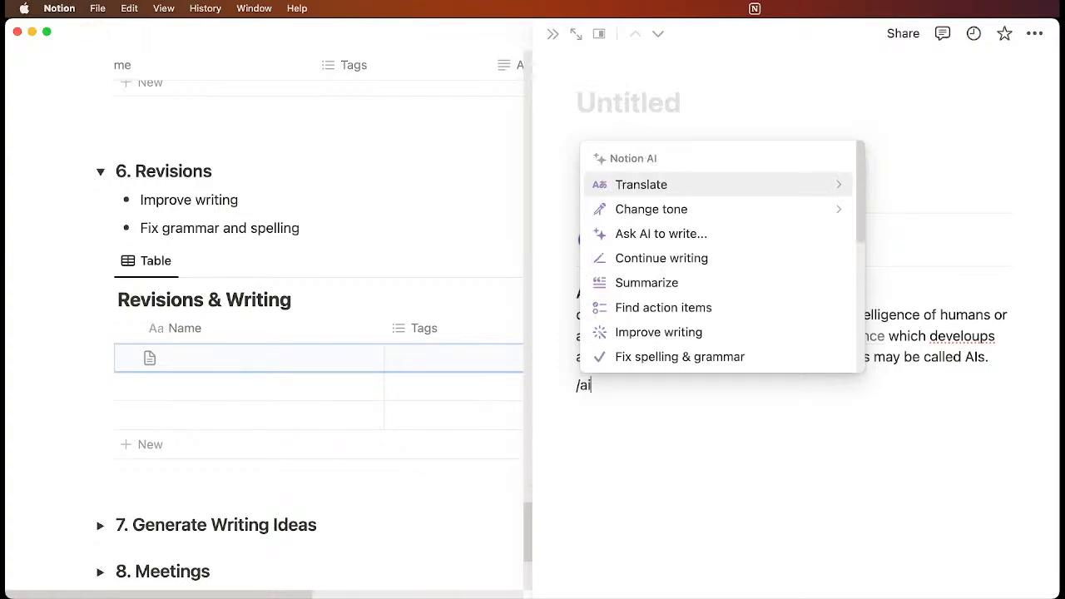
scroll(708, 293, "down", 3)
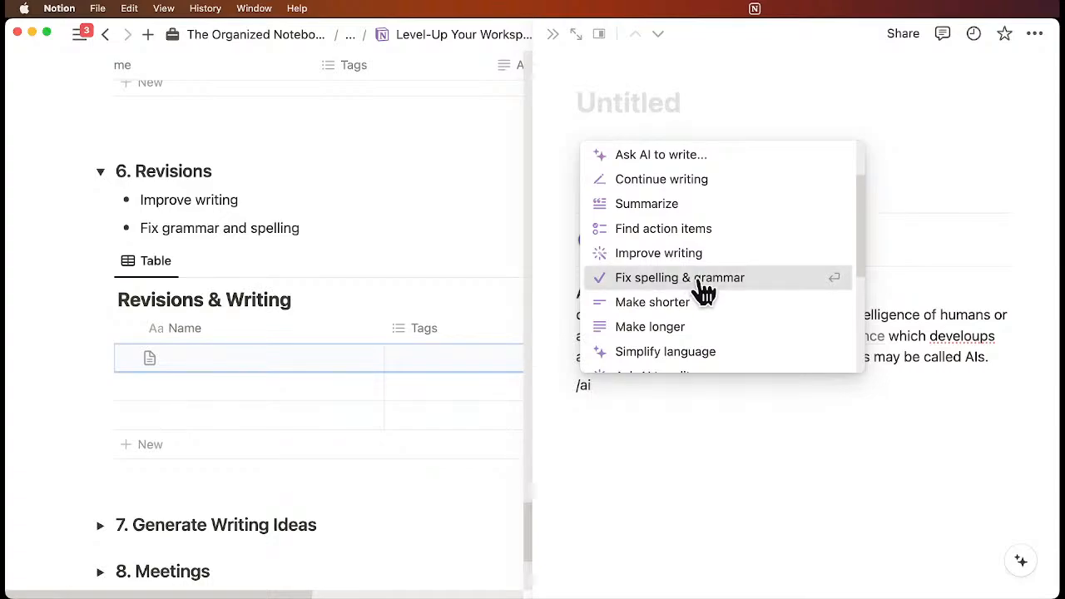
left_click(699, 279)
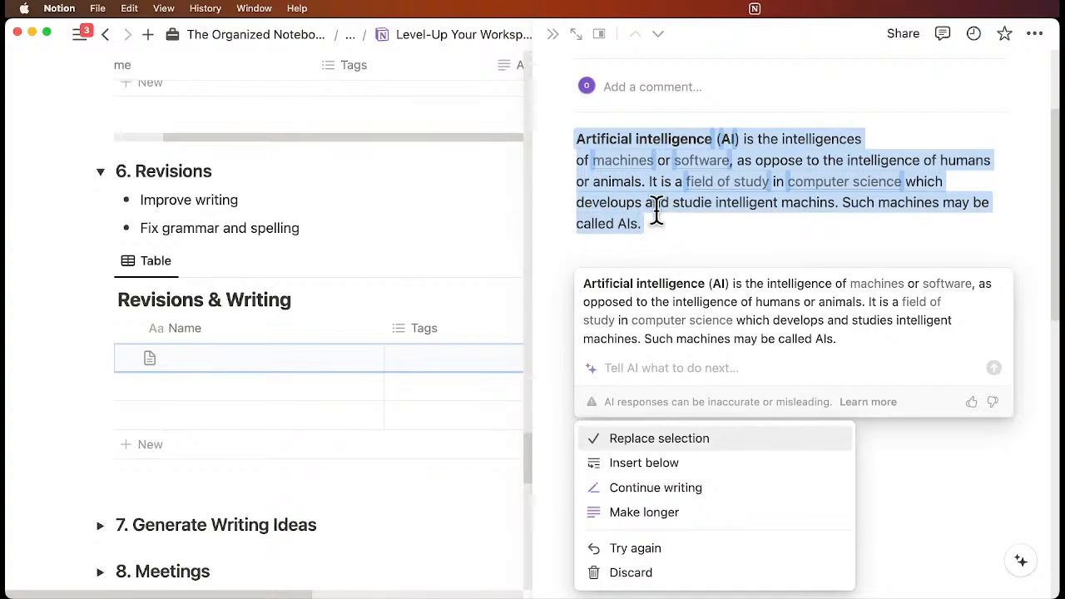
scroll(663, 212, "down", 1)
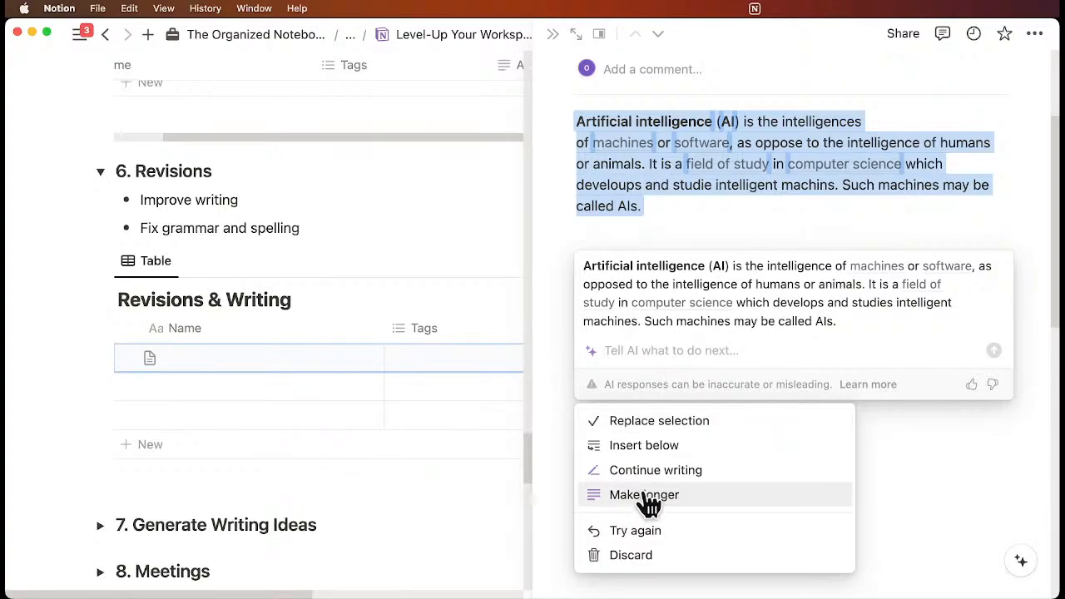
Step: Try to have AI continue writing from the corrected paragraph, and discard the AI response
left_click(696, 471)
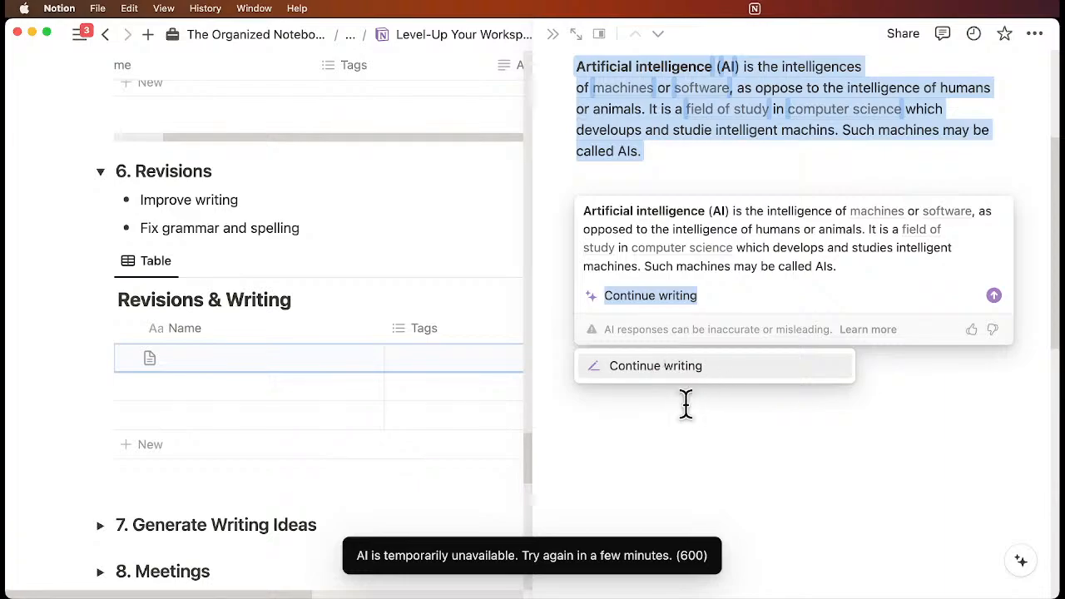
left_click(666, 372)
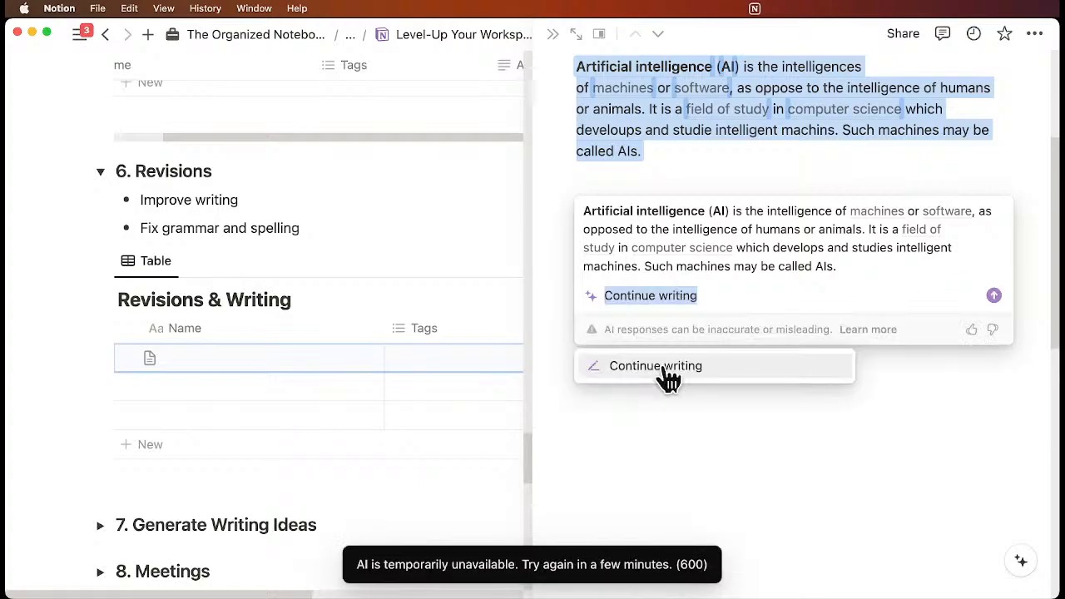
left_click(813, 422)
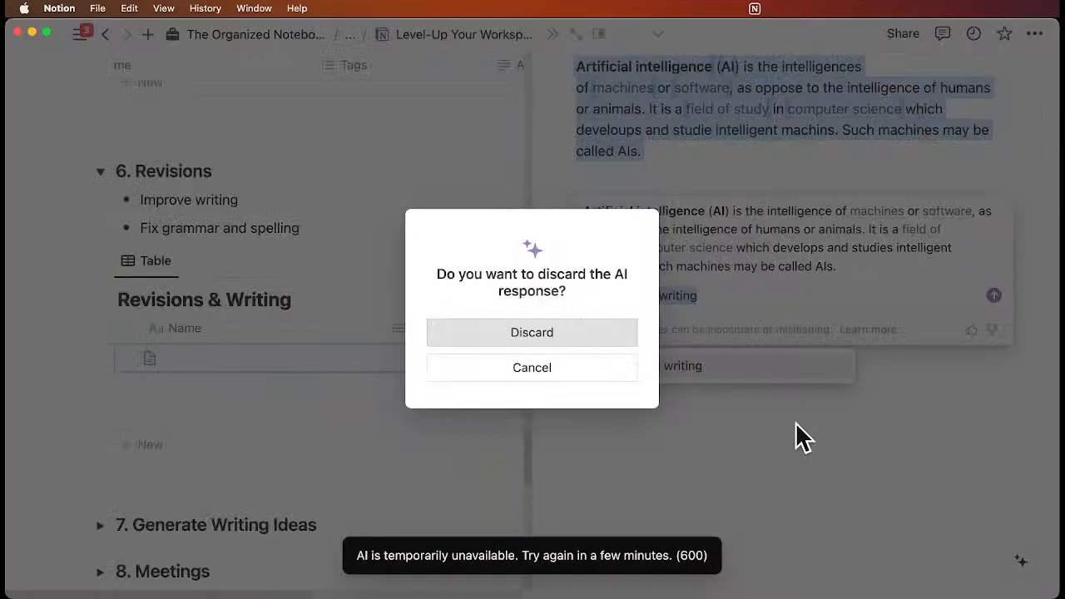
left_click(582, 337)
left_click(663, 385)
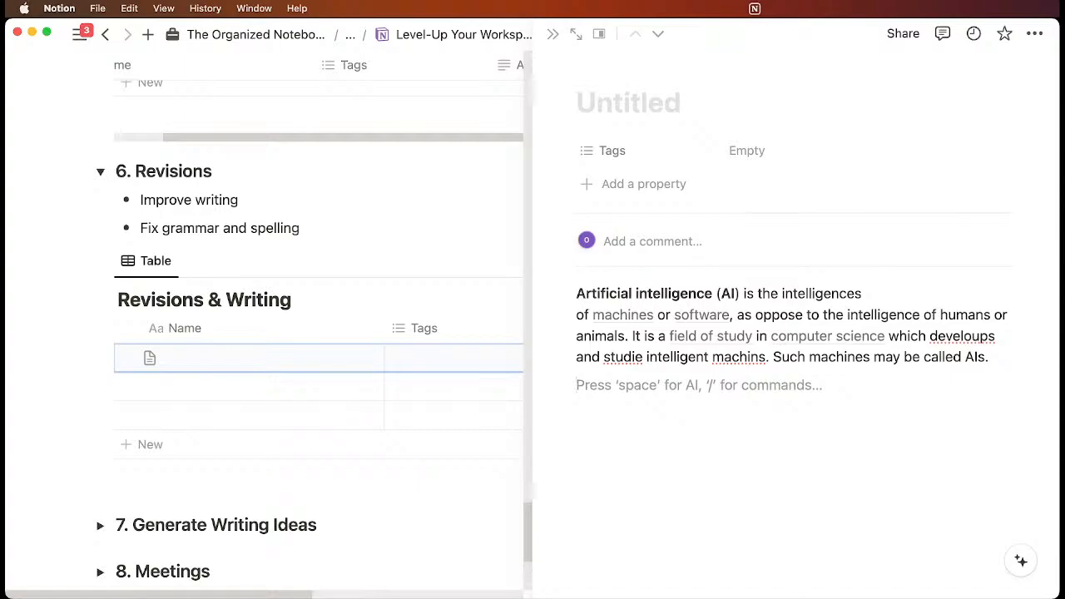
Step: Close the Revisions & Writing row's page and expand the "7. Generate Writing Ideas" section
key("super+Tab")
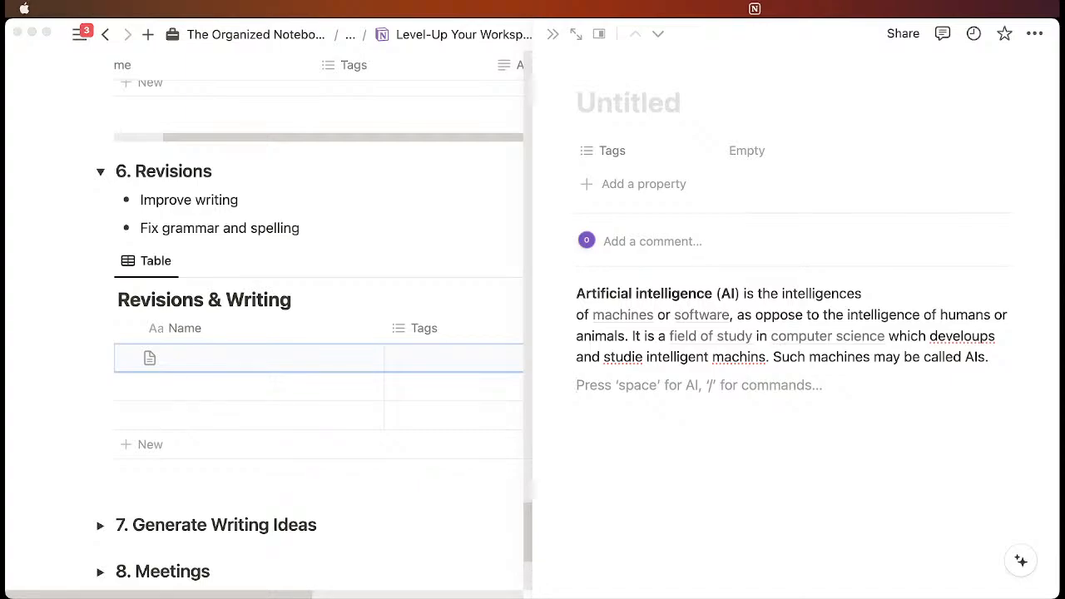
left_click(621, 488)
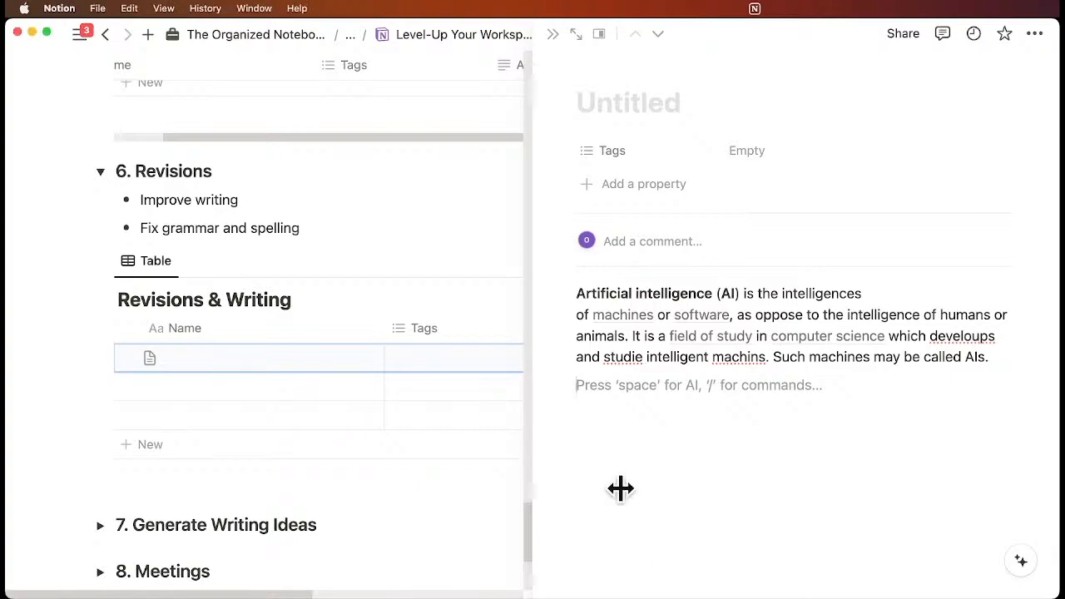
left_click(553, 37)
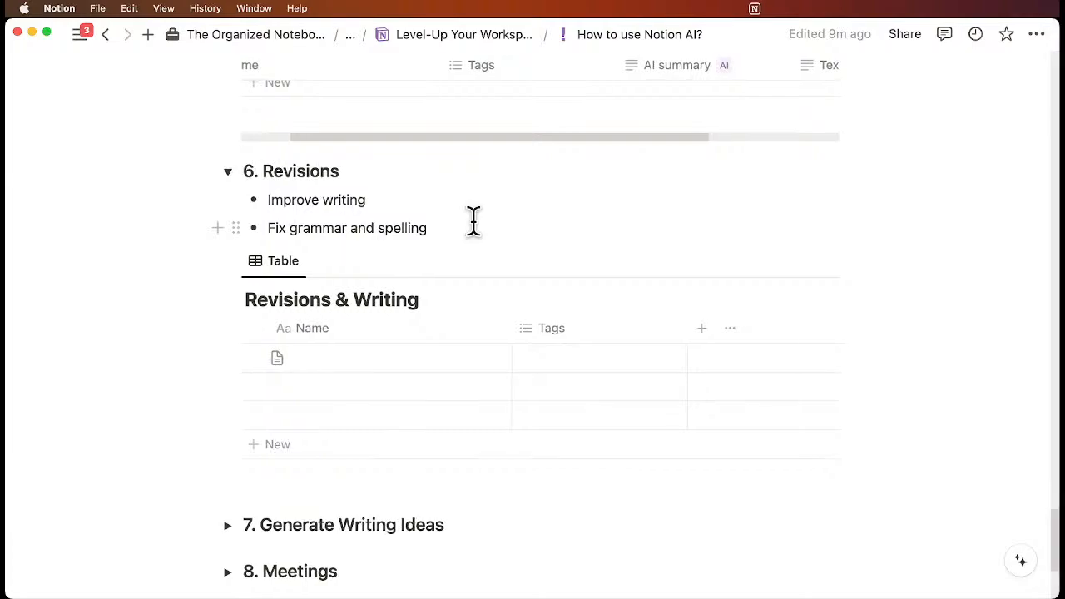
scroll(474, 221, "down", 5)
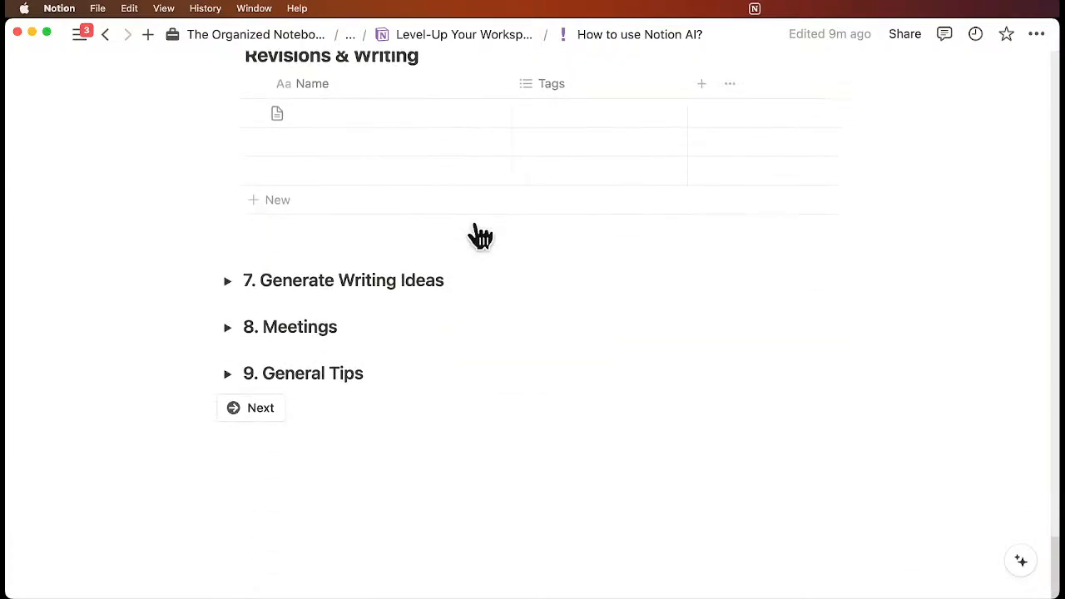
left_click(227, 282)
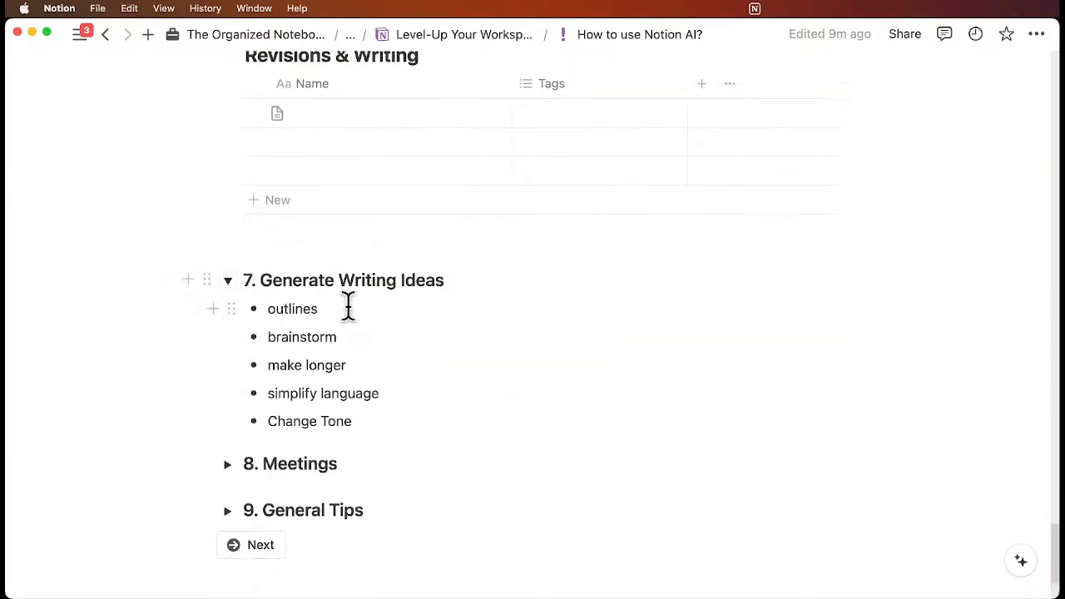
scroll(347, 304, "down", 3)
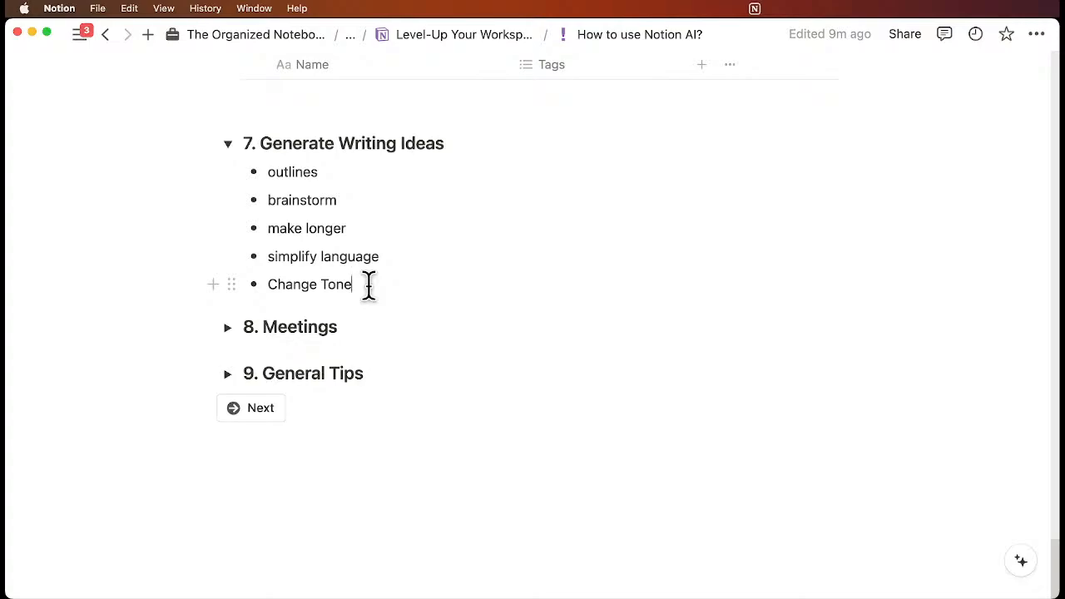
Step: Add a linked view of the Sample Database on a new line below the "Change Tone" bullet
key("Return")
key("BackSpace")
key("shift+Tab")
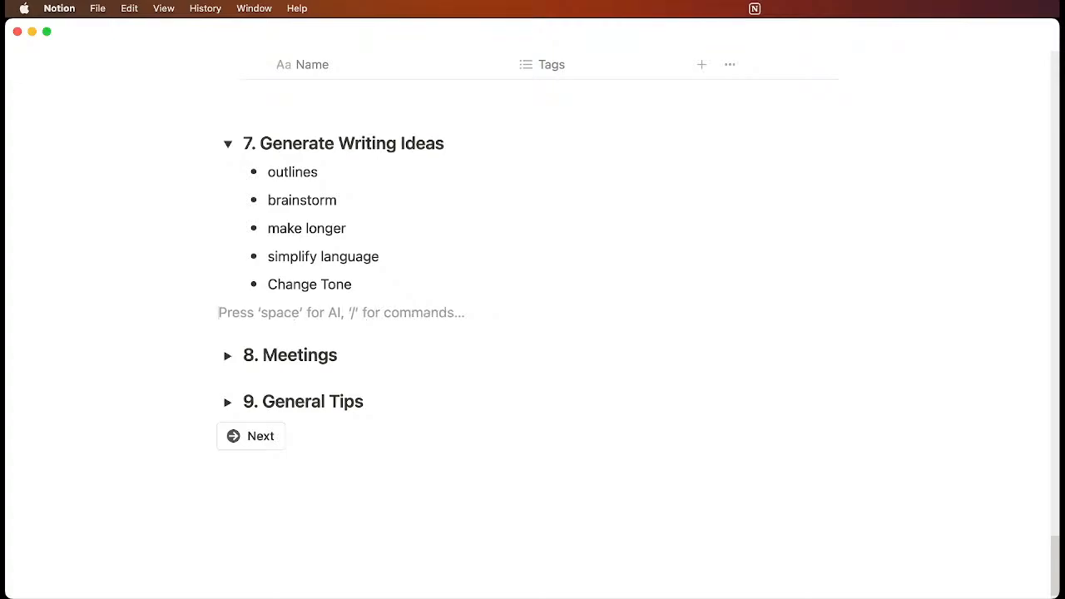
type("/linked")
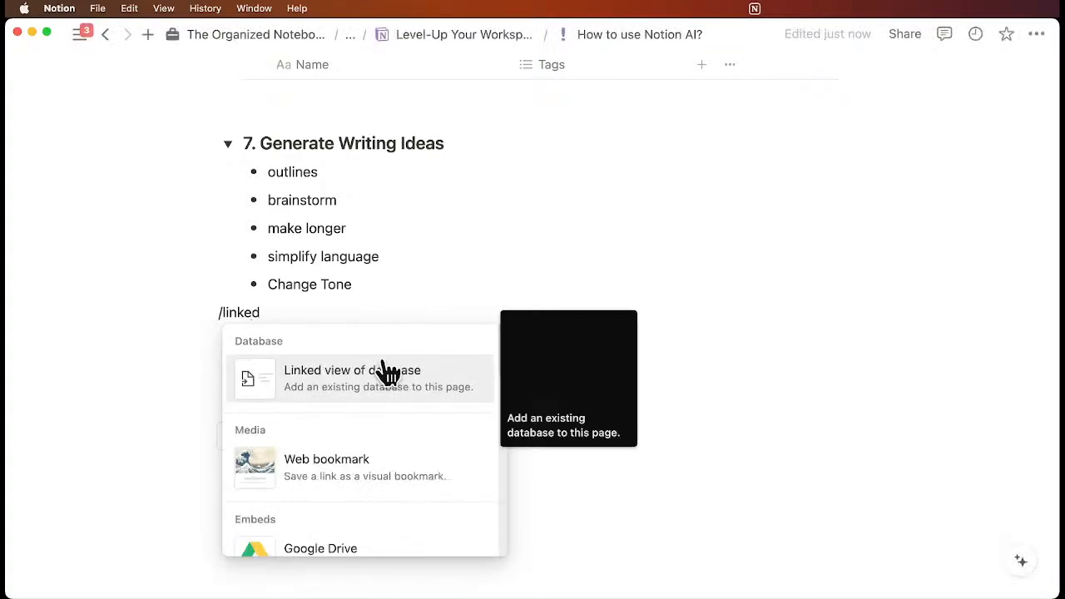
left_click(385, 379)
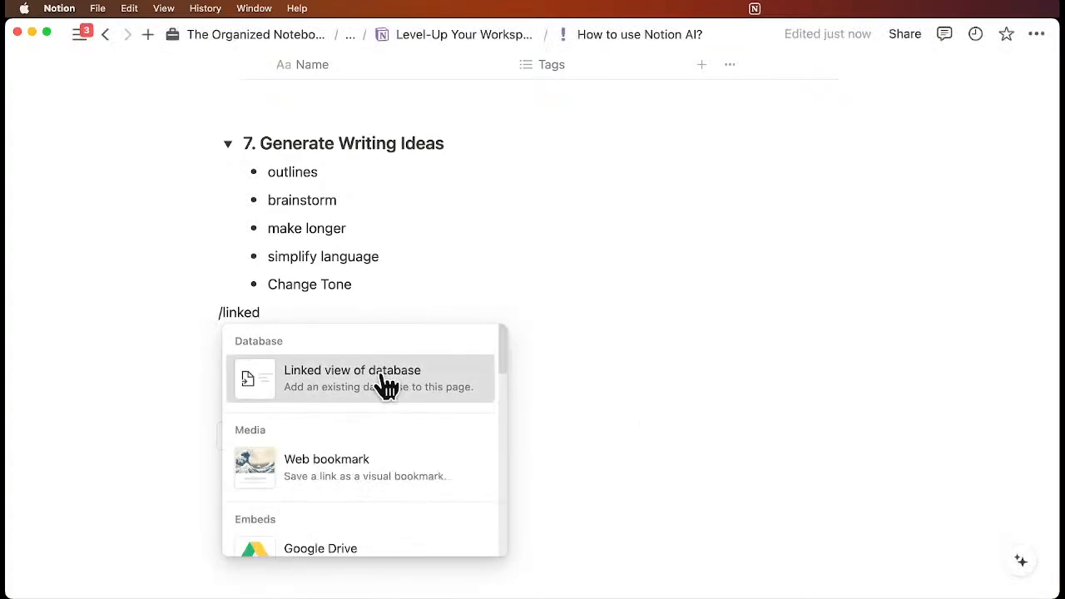
left_click(659, 221)
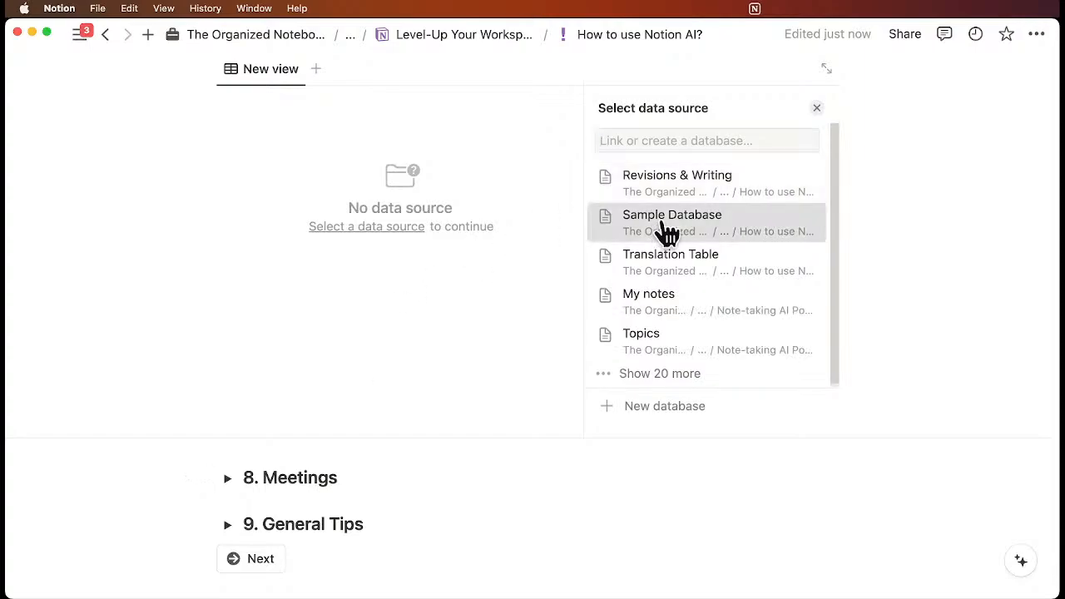
left_click(813, 106)
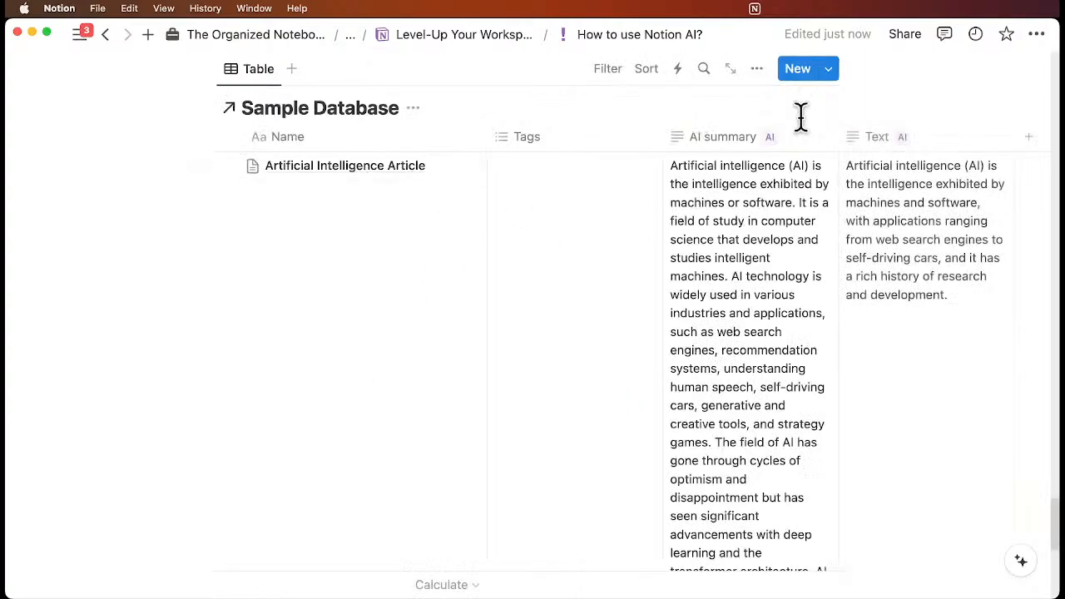
Step: Add a new row to the linked Sample Database and open its page with the cursor in the empty body
scroll(653, 261, "up", 1)
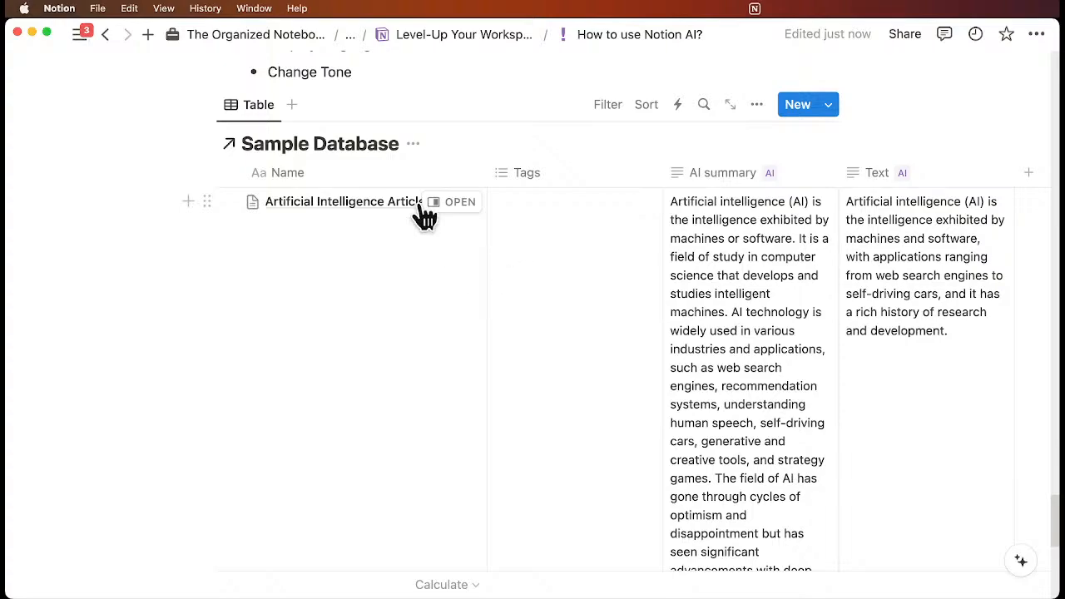
scroll(434, 232, "down", 10)
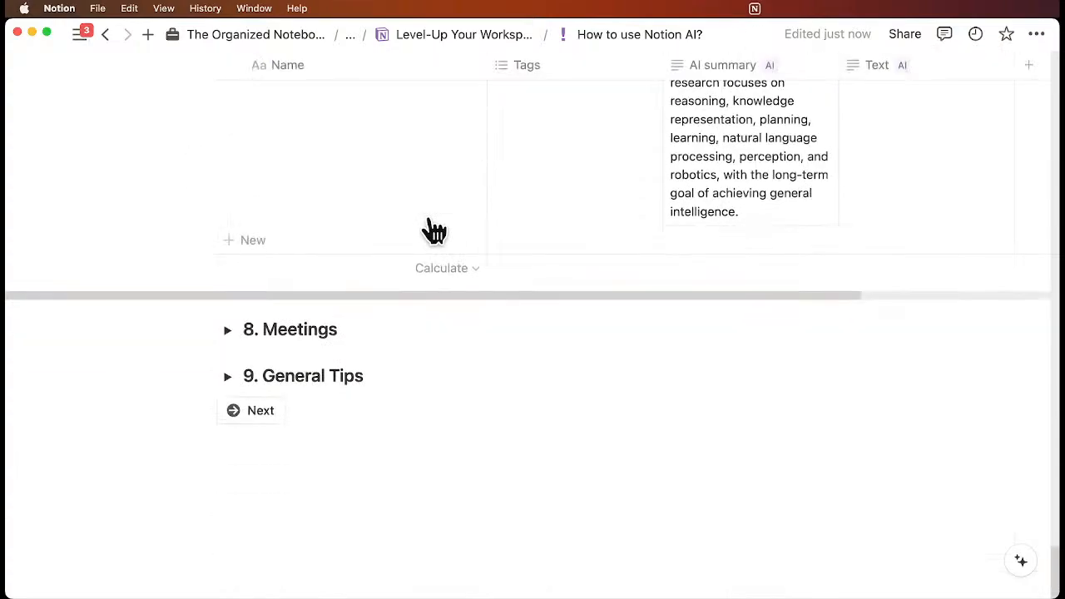
left_click(398, 241)
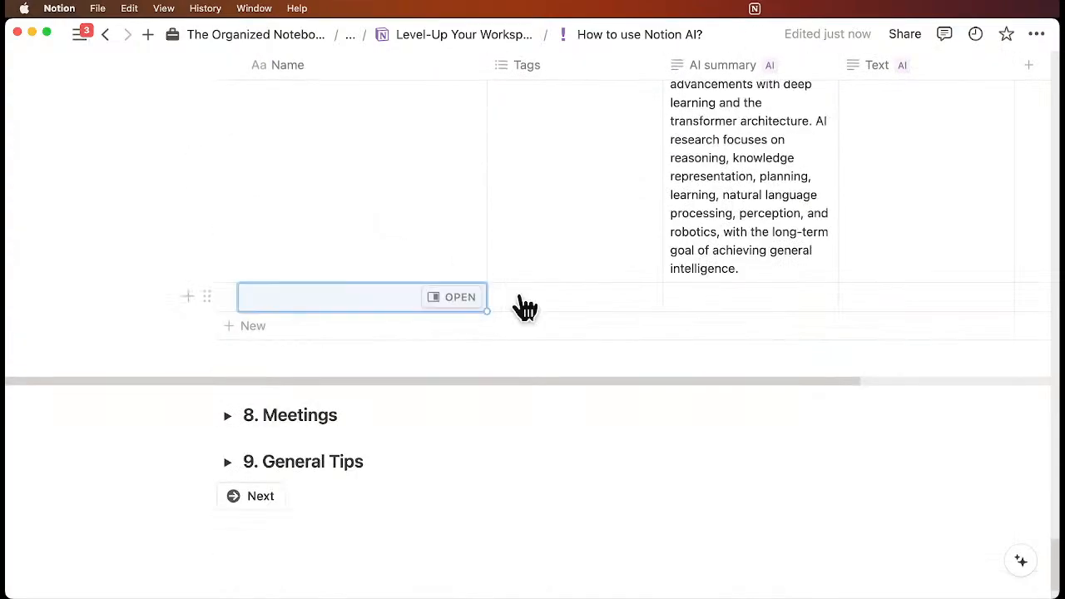
left_click(454, 300)
left_click(592, 376)
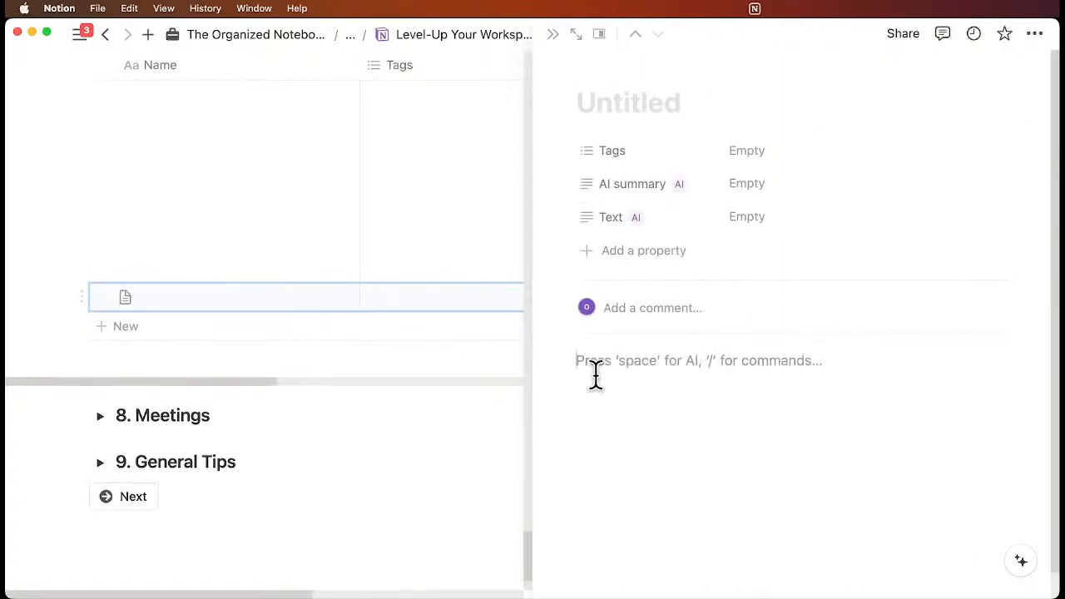
Step: Generate an AI outline in the new page with the prompt "Write an outline about artificial intelligence for a blog" and keep the result
type("/ai")
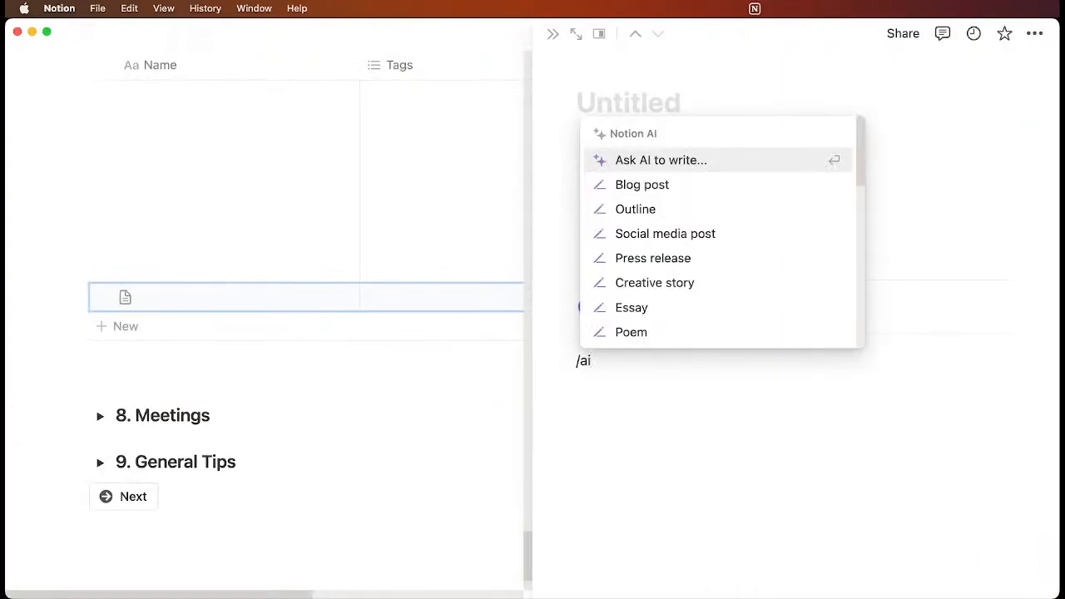
left_click(677, 218)
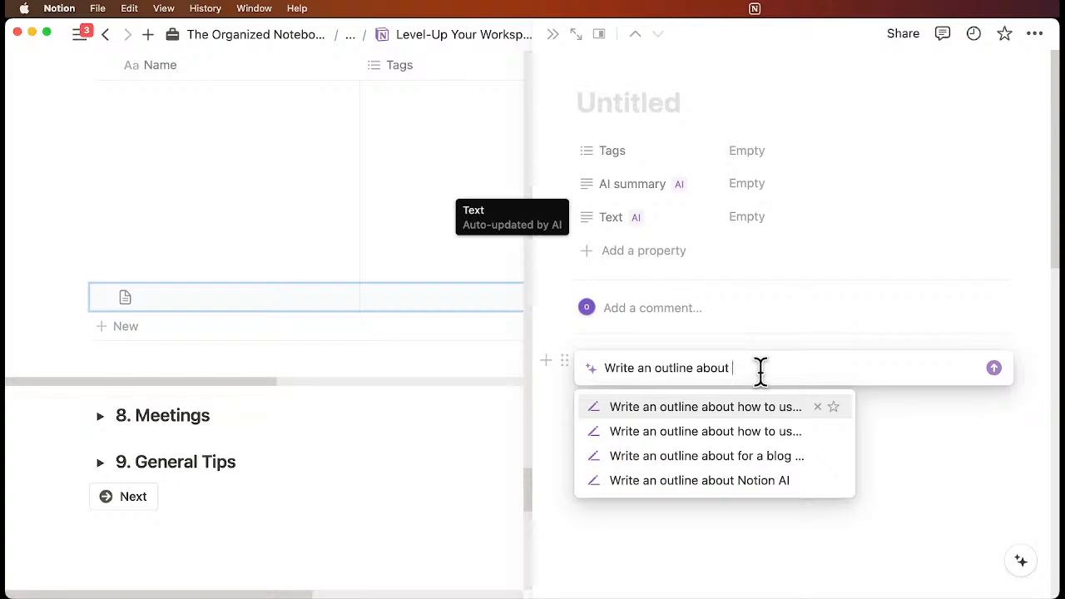
type("artificial intelligence for")
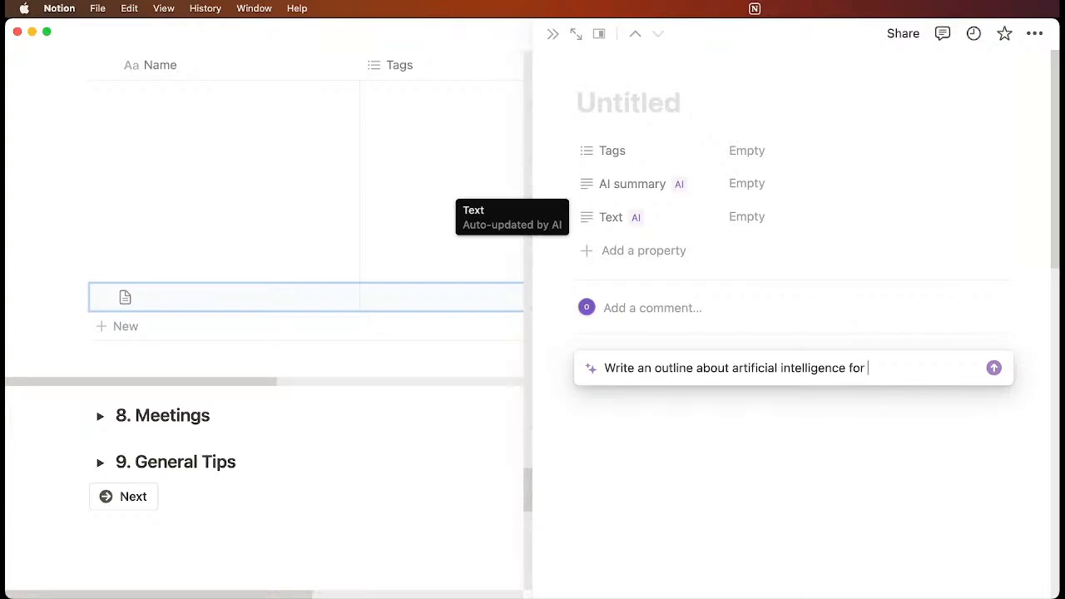
type(" a blog")
key("Return")
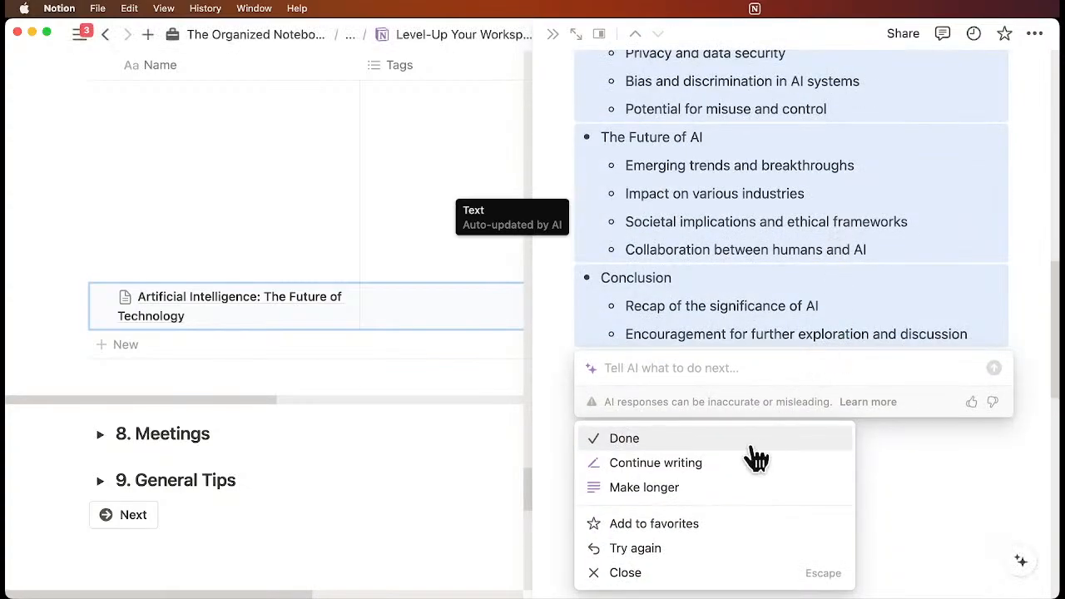
left_click(746, 438)
Step: Review the generated outline's main topics and subpoints on artificial intelligence
scroll(744, 369, "up", 10)
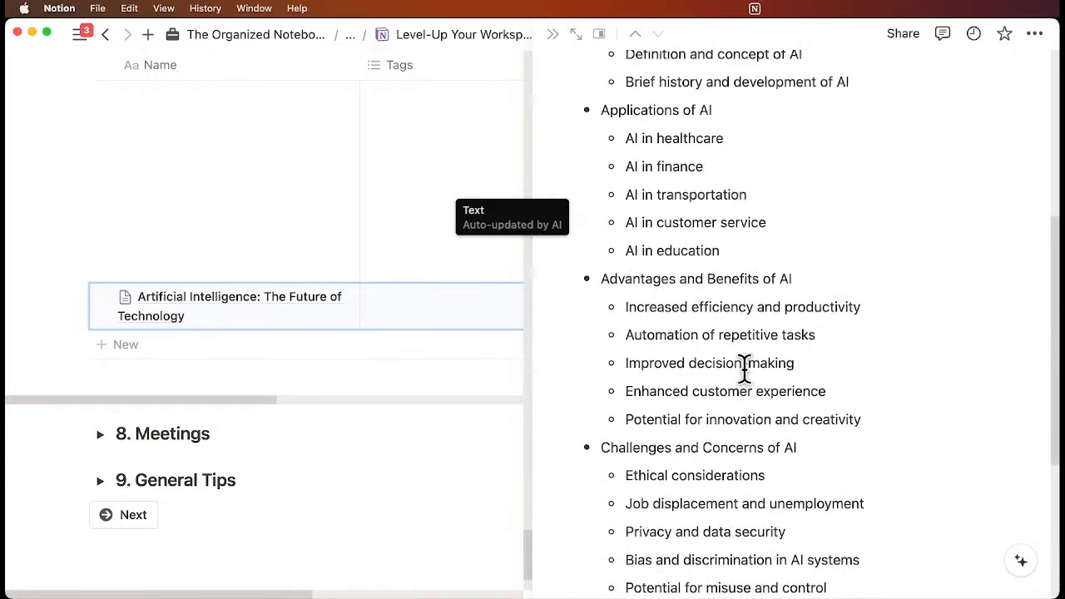
scroll(744, 368, "up", 5)
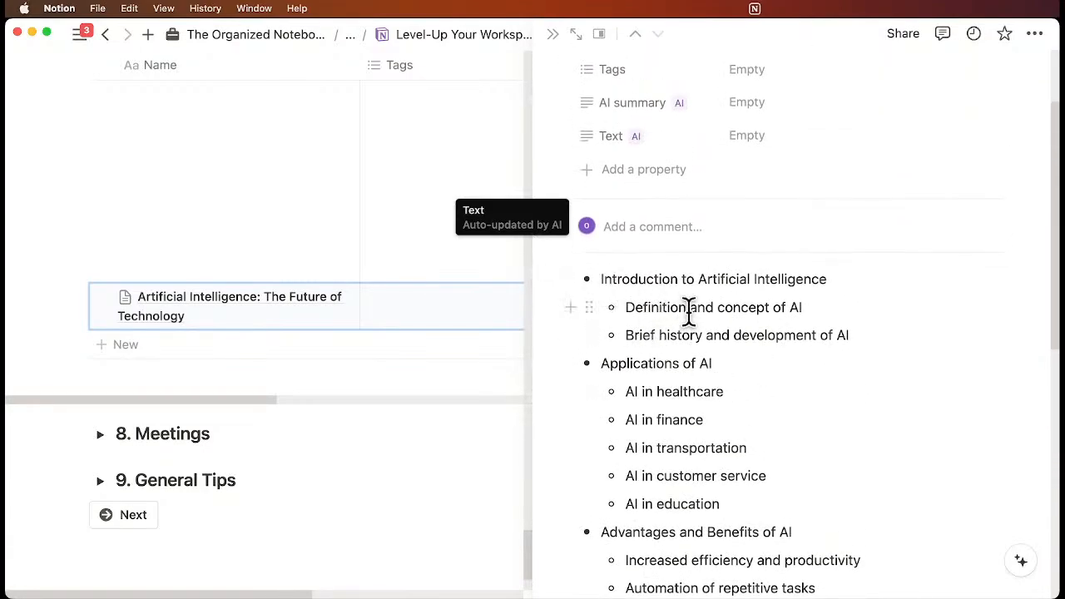
scroll(689, 312, "down", 5)
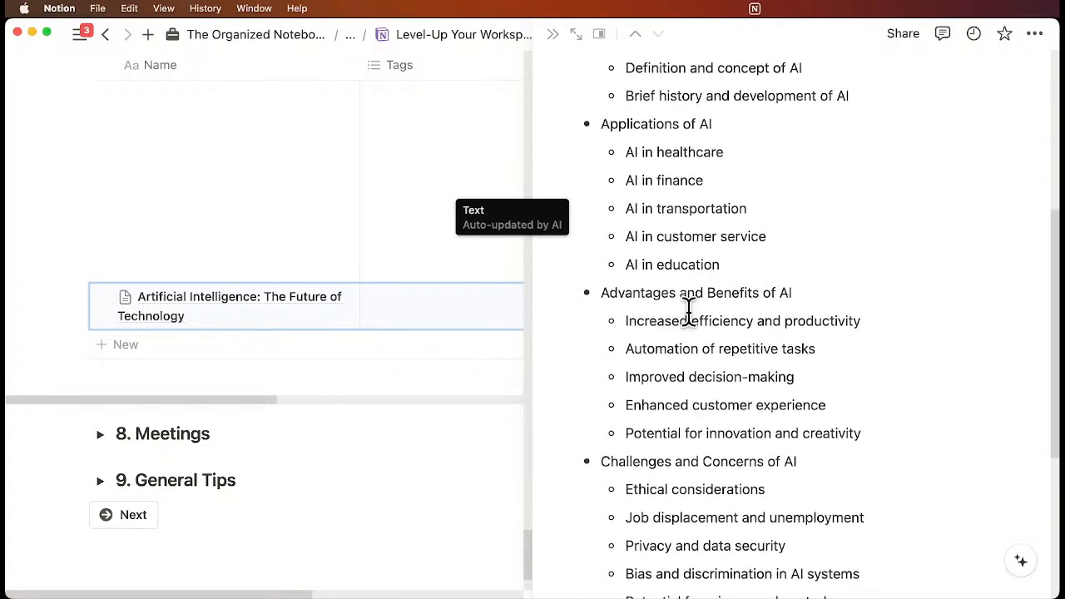
scroll(689, 312, "down", 5)
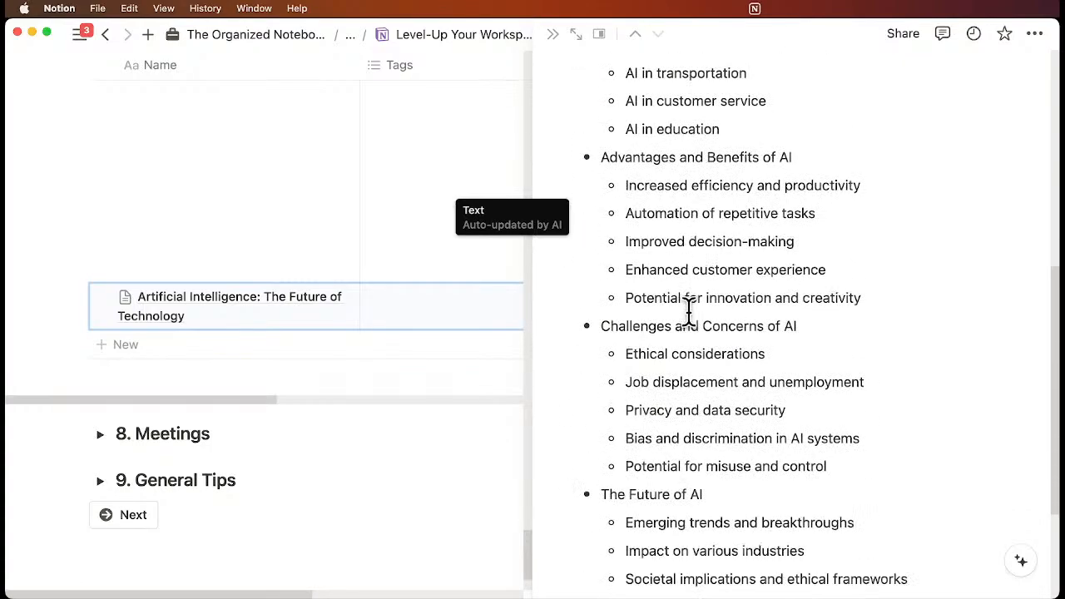
scroll(689, 312, "up", 8)
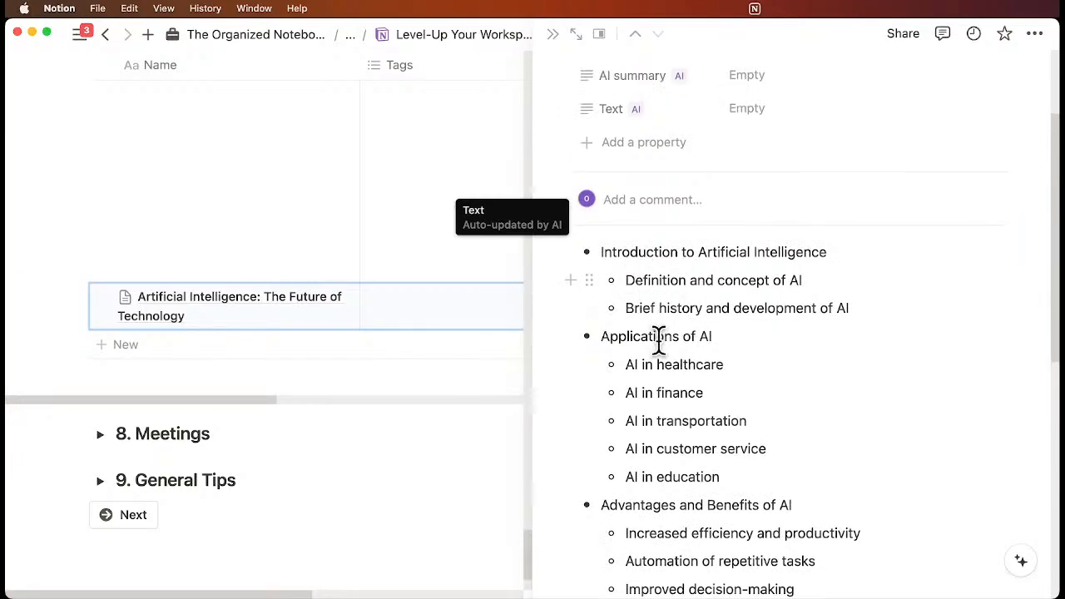
scroll(691, 347, "down", 3)
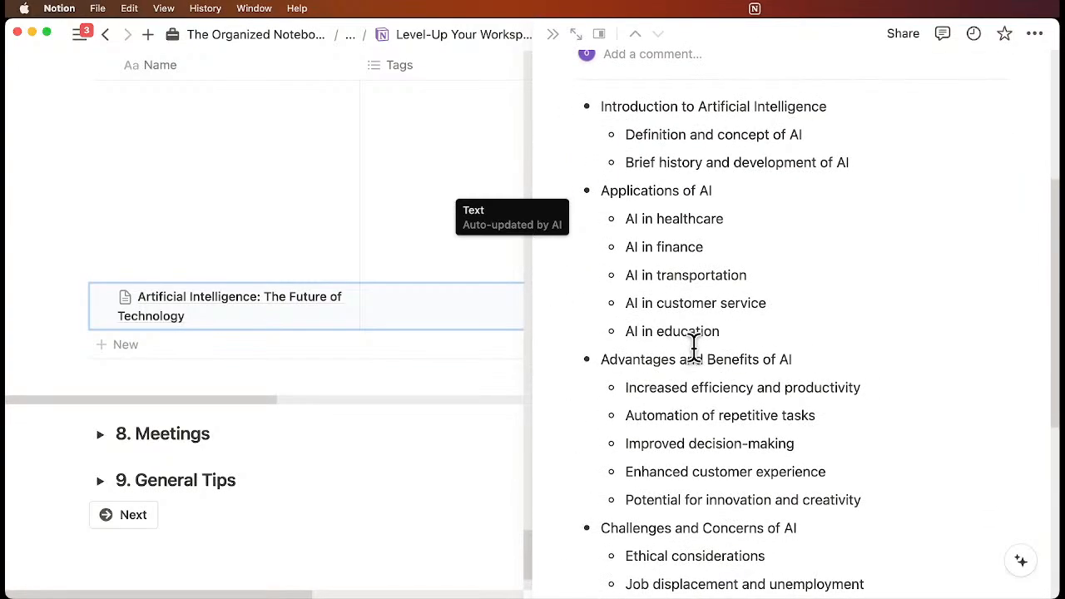
Step: Review the outline on the artificial intelligence page, from the introduction to the future of AI
scroll(693, 348, "down", 1)
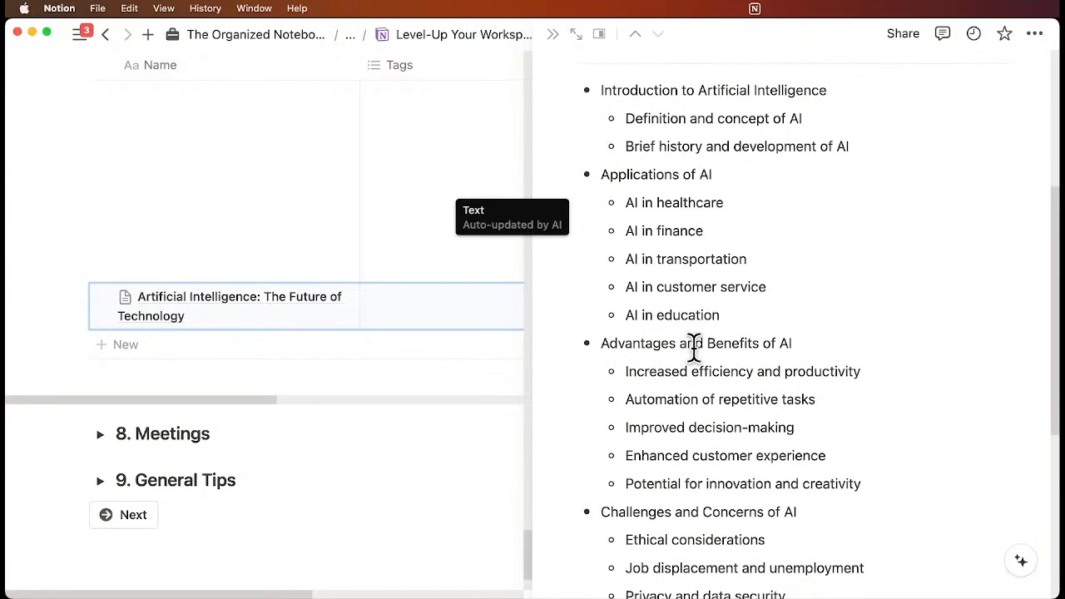
scroll(694, 348, "down", 2)
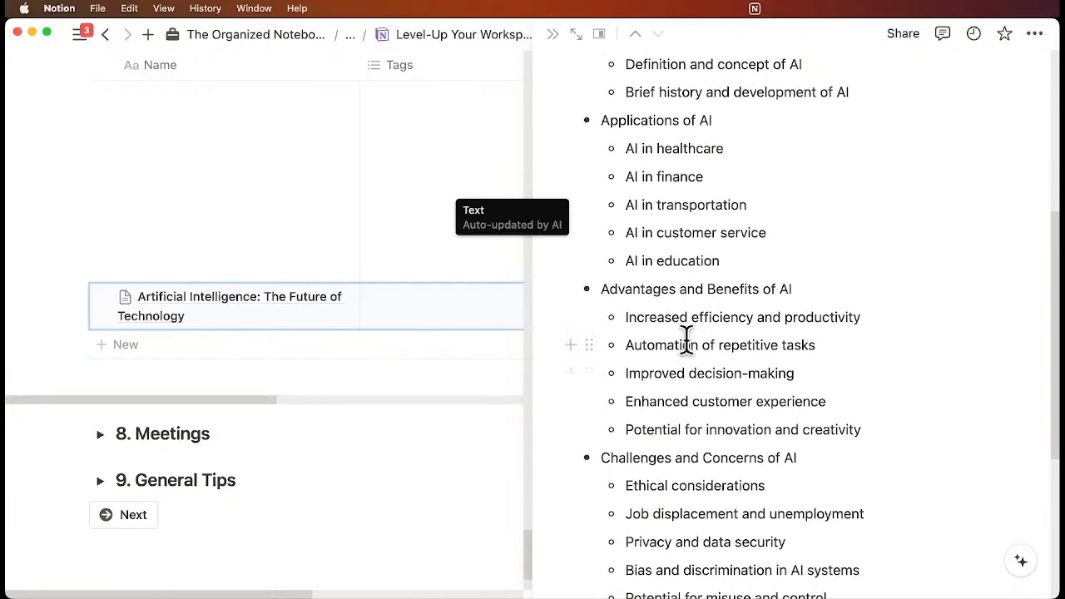
scroll(684, 341, "down", 5)
scroll(684, 340, "up", 8)
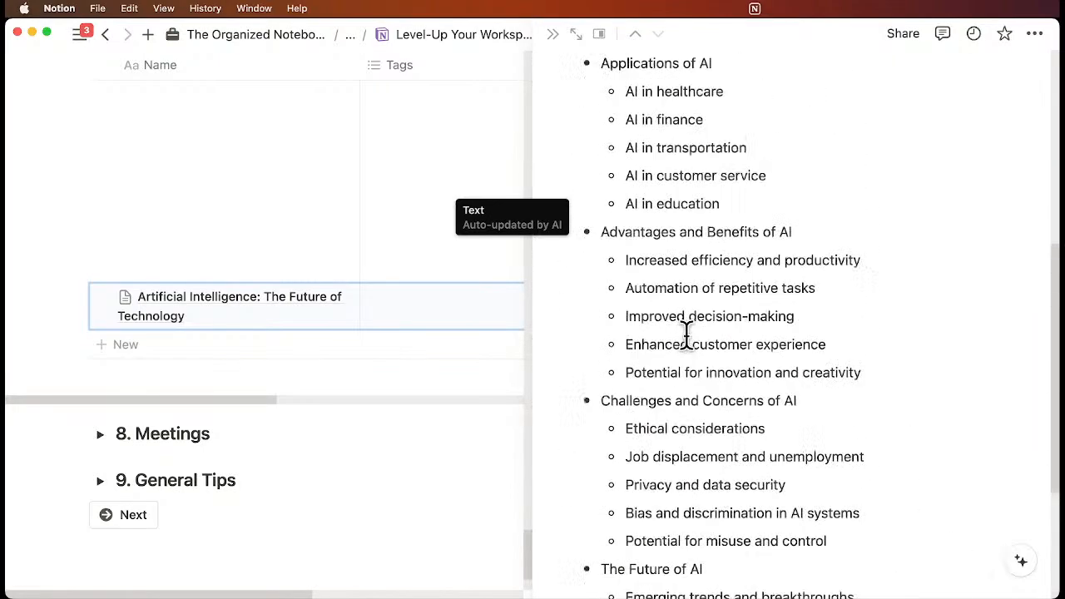
scroll(649, 257, "up", 1)
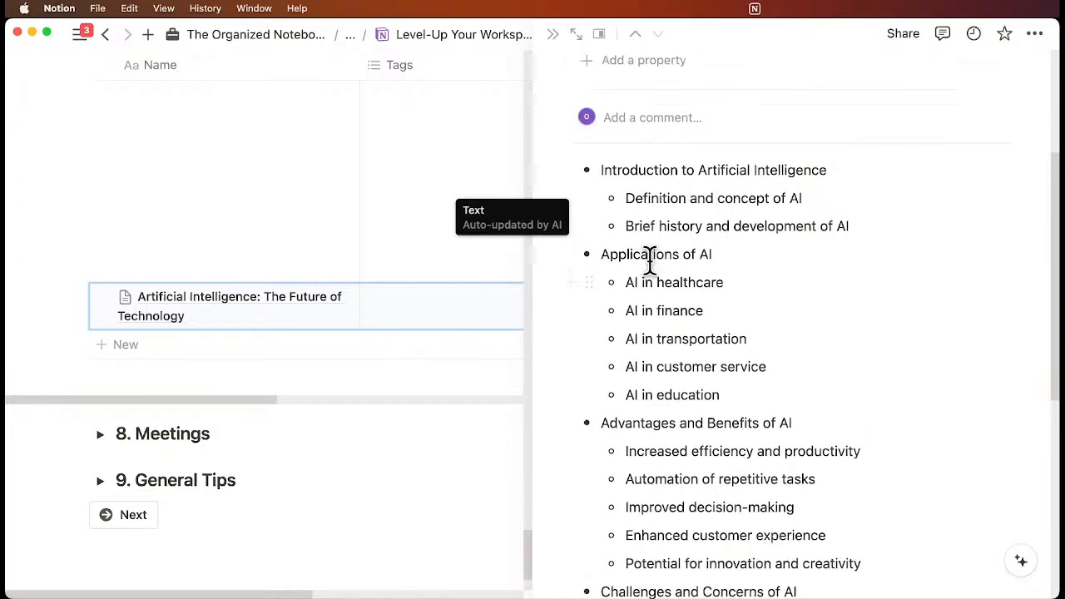
Step: Delete the "Artificial Intelligence Article" entry from the Sample Database
scroll(376, 277, "up", 5)
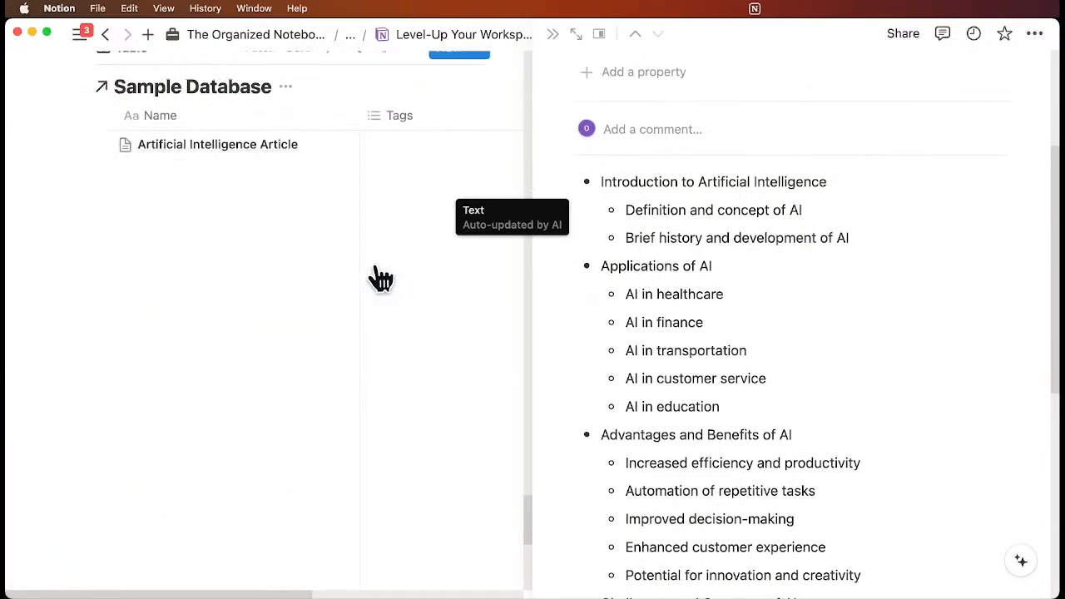
scroll(381, 277, "up", 3)
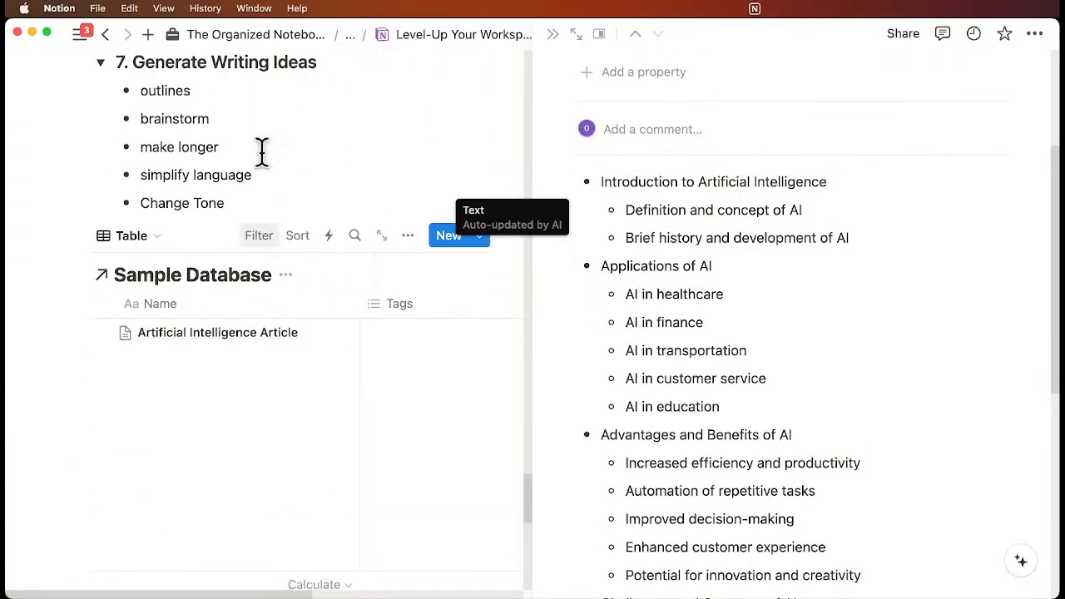
left_click(102, 333)
key("Delete")
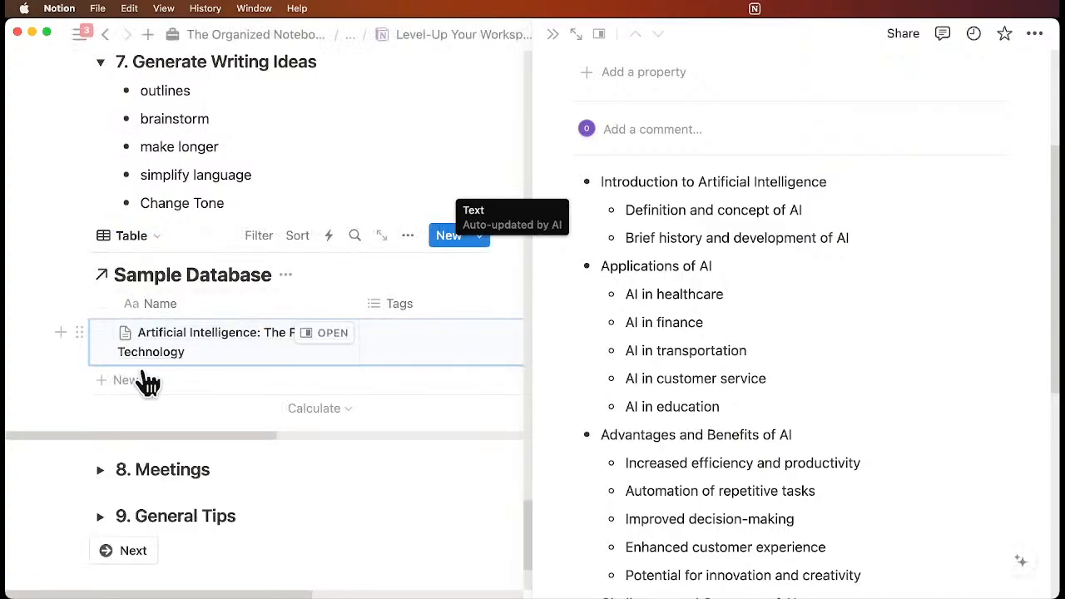
Step: Start an AI "Brainstorm ideas" draft in the page body of a new untitled Sample Database entry
left_click(237, 384)
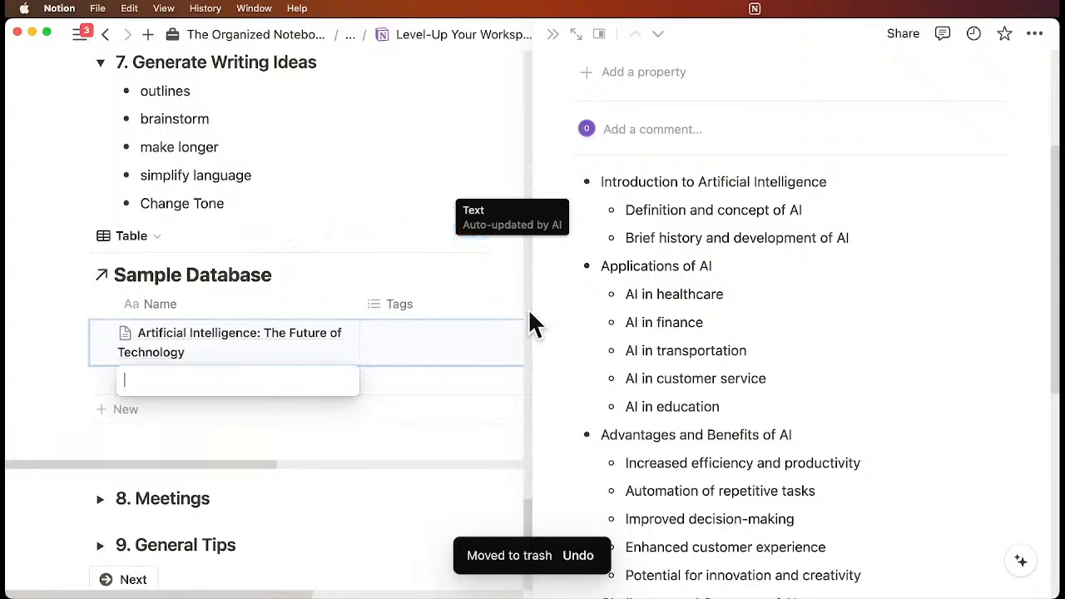
left_click(337, 383)
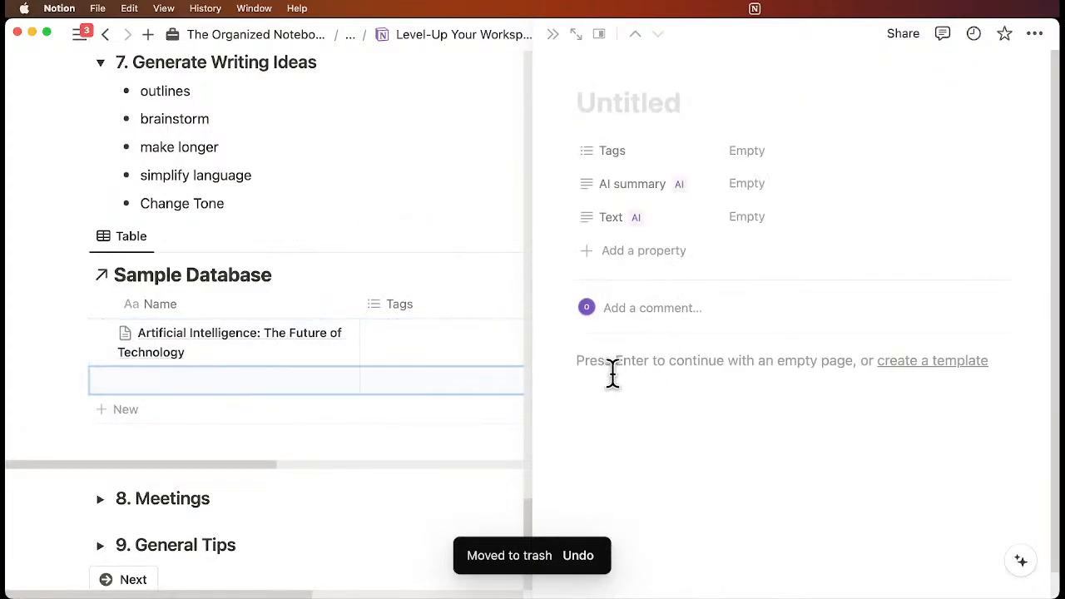
type("/ai")
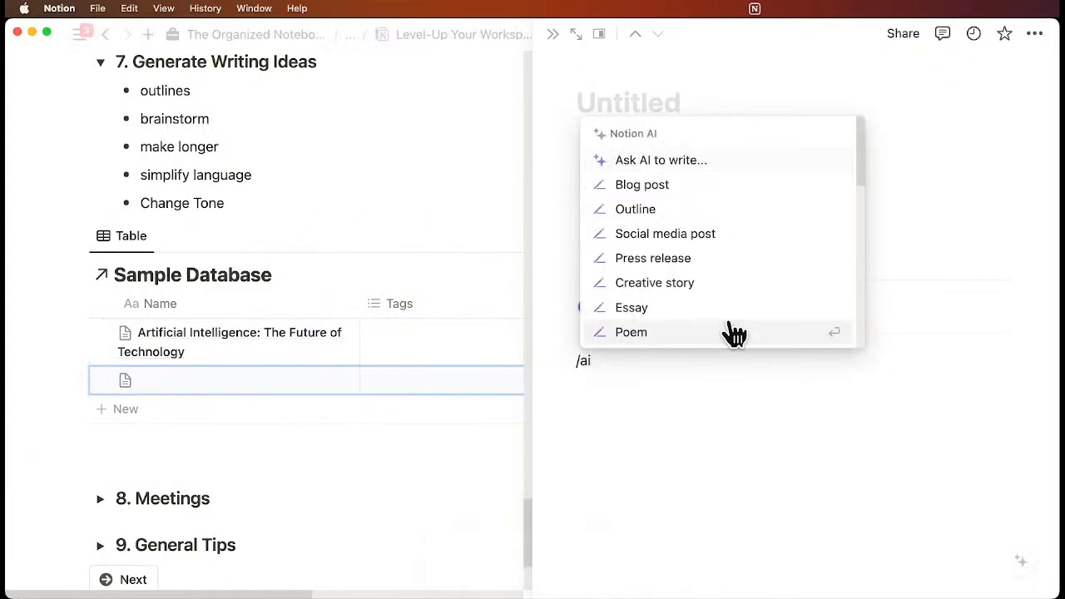
scroll(707, 268, "down", 3)
scroll(707, 268, "up", 3)
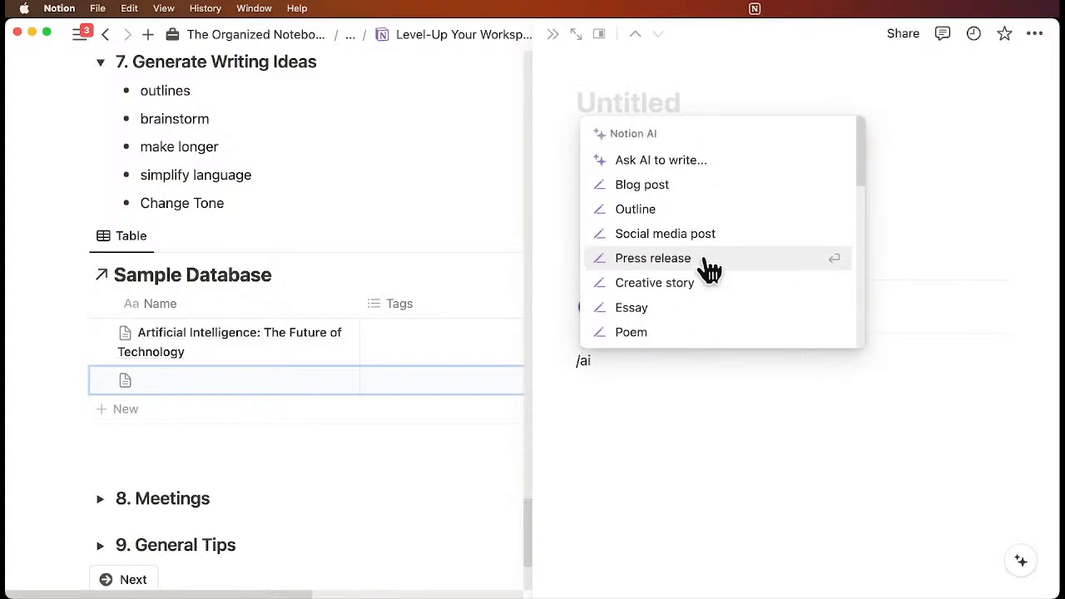
type("br")
key("BackSpace")
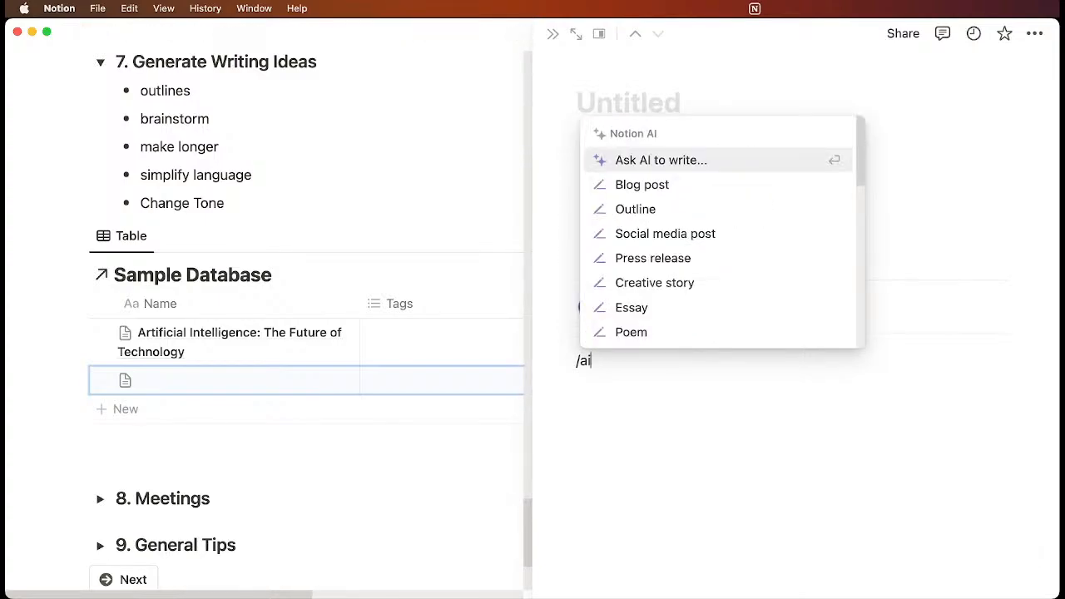
scroll(713, 300, "down", 4)
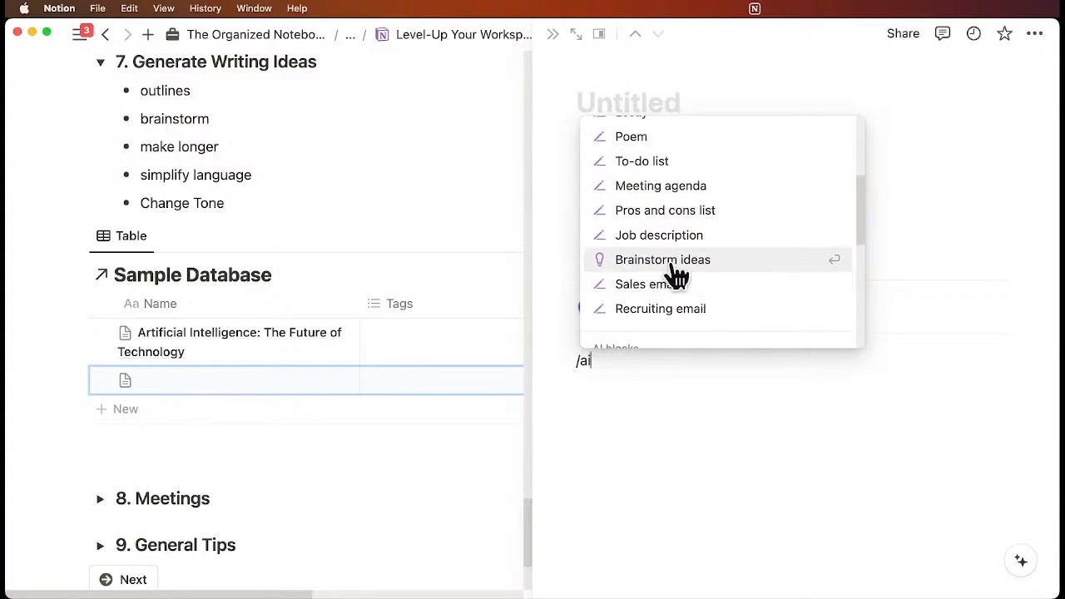
left_click(673, 276)
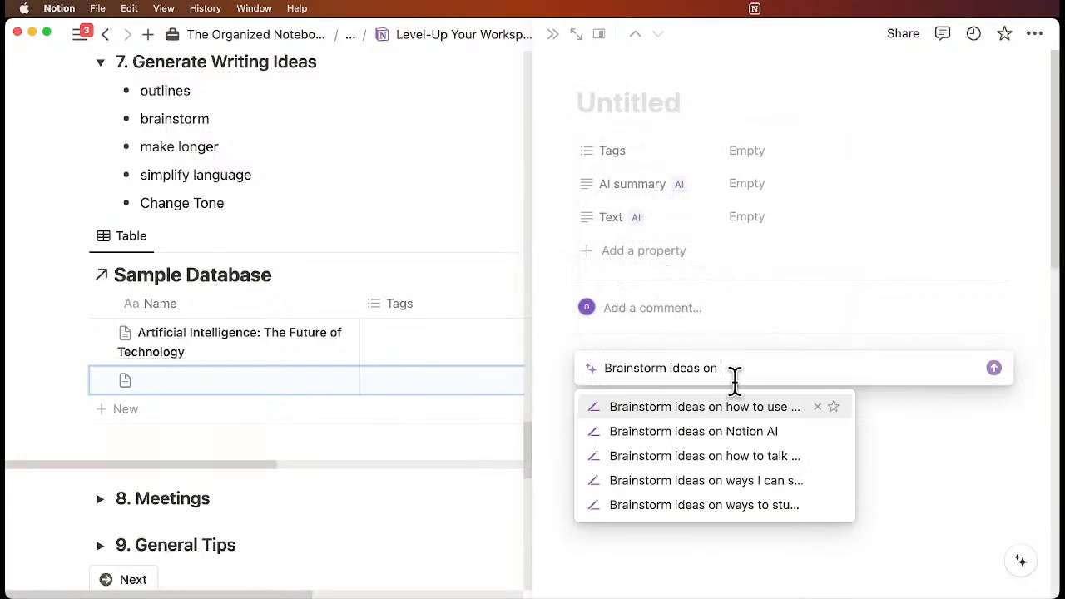
Step: Generate a list with the prompt "Brainstorm ideas on notion ai templates" and keep it in the page
type("artificia")
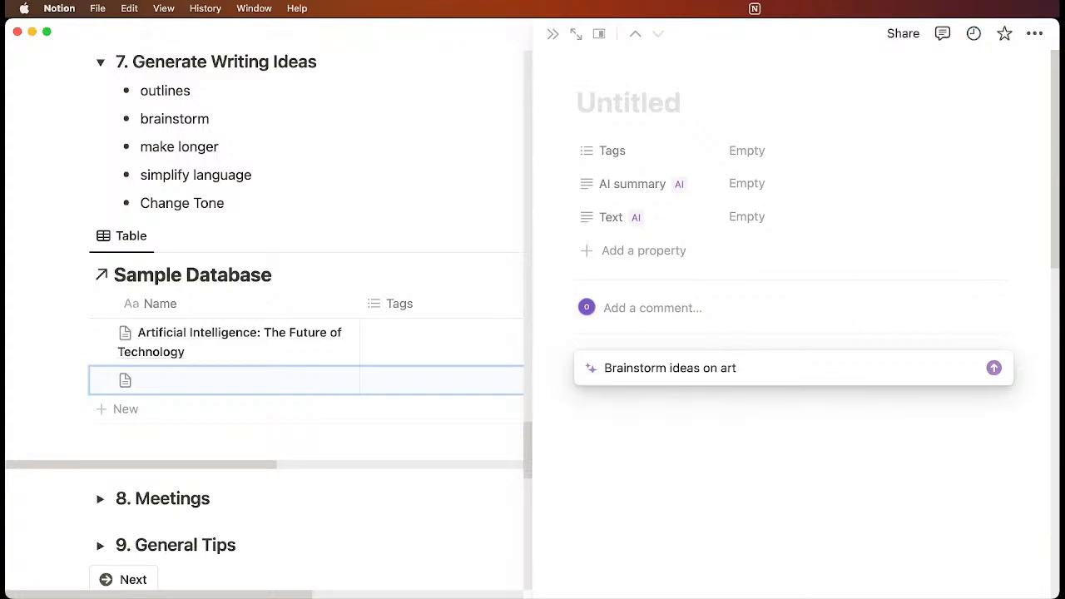
key("BackSpace")
key("BackSpace")
key("BackSpace")
type("notion ai t")
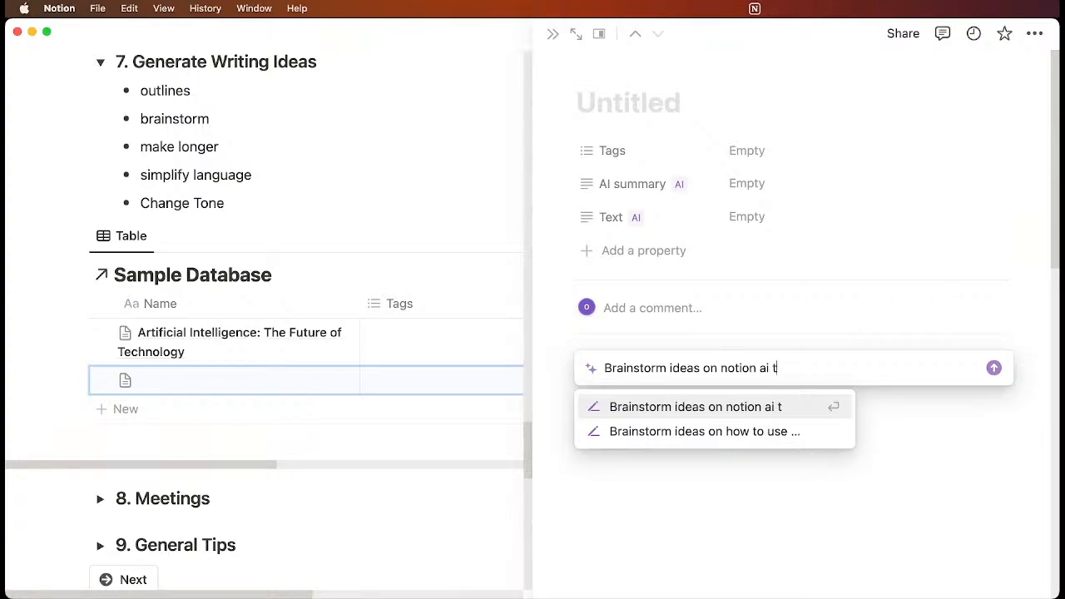
type("emplates")
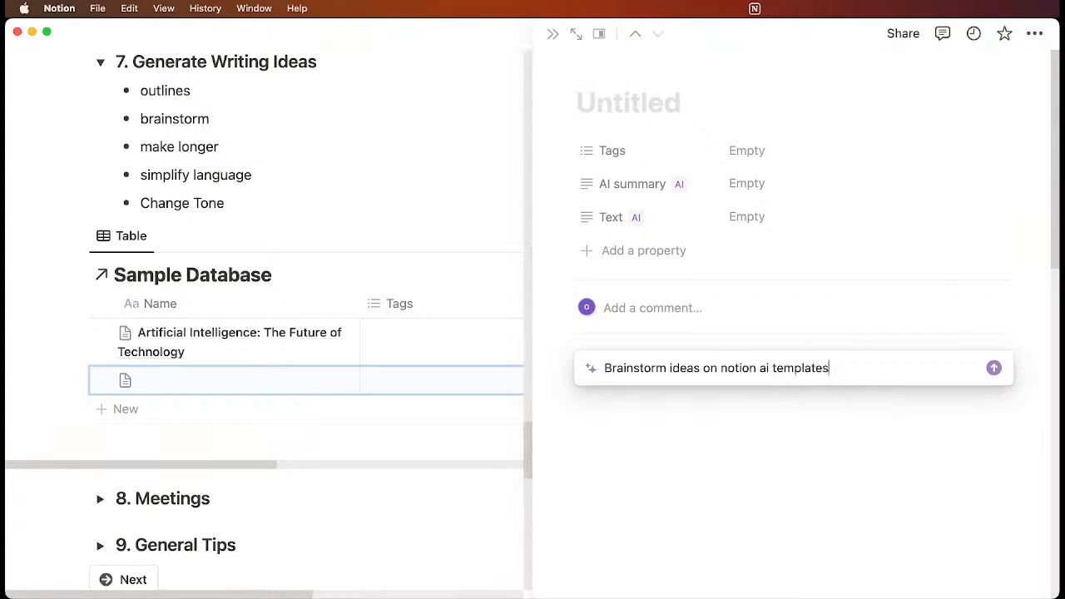
key("Return")
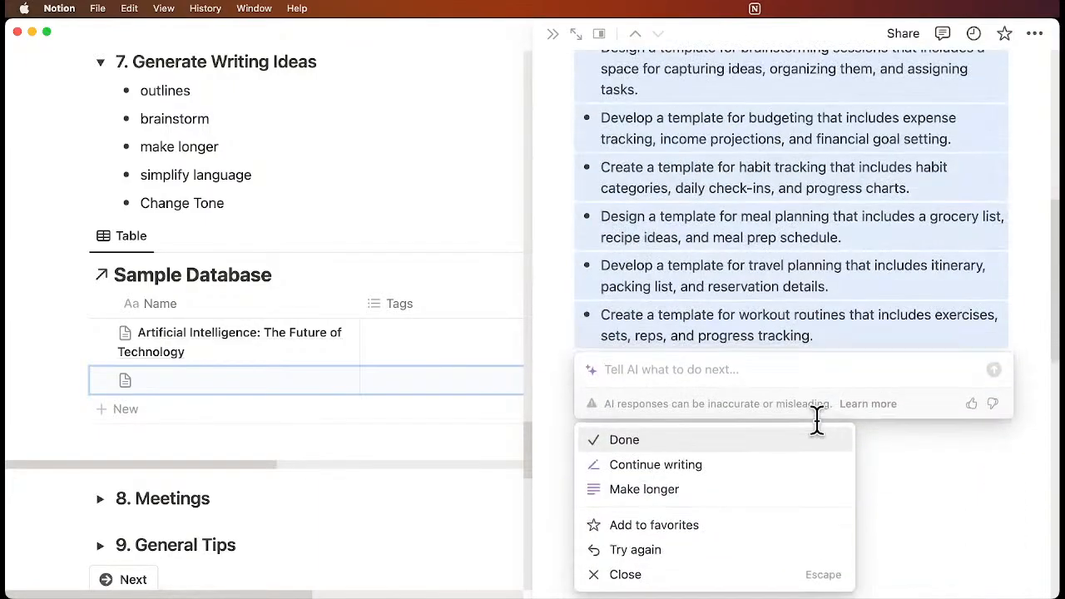
left_click(771, 442)
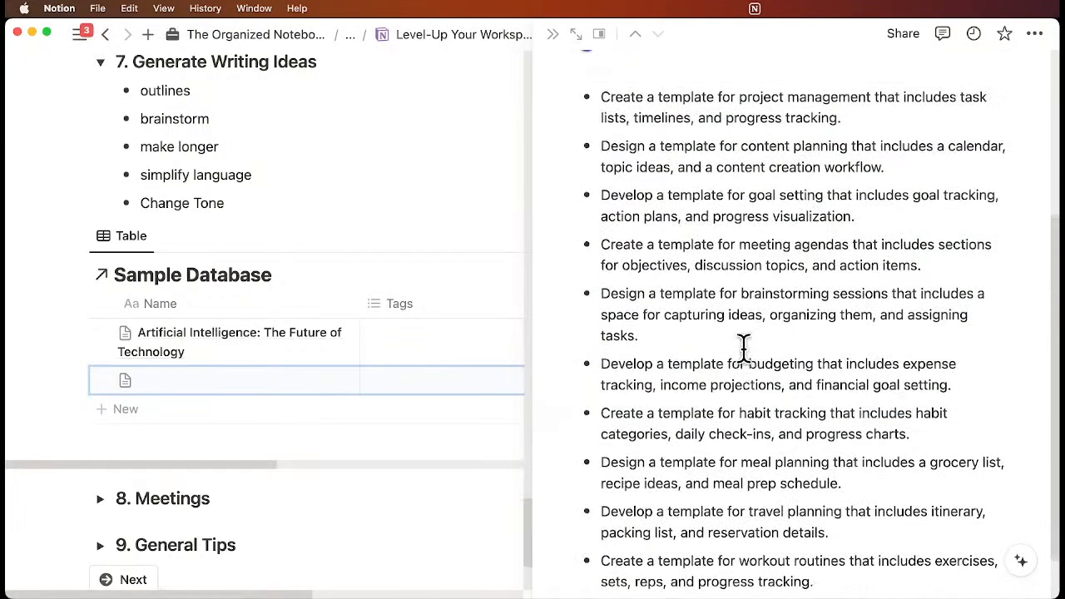
Step: Read through the brainstormed template ideas, from project management to workout routines
scroll(743, 346, "up", 2)
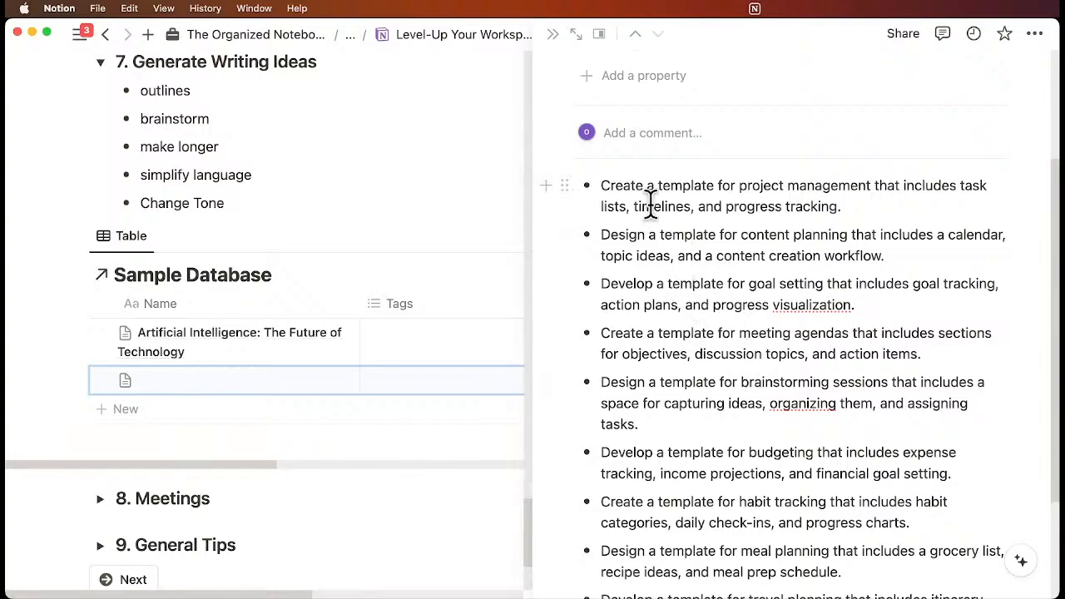
scroll(687, 316, "down", 1)
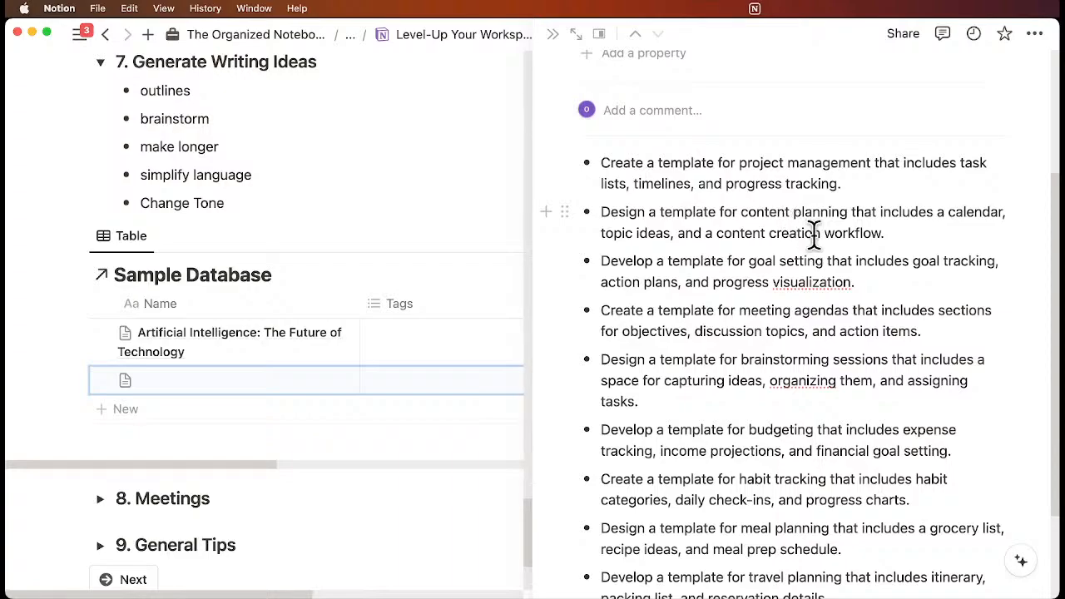
scroll(824, 302, "down", 3)
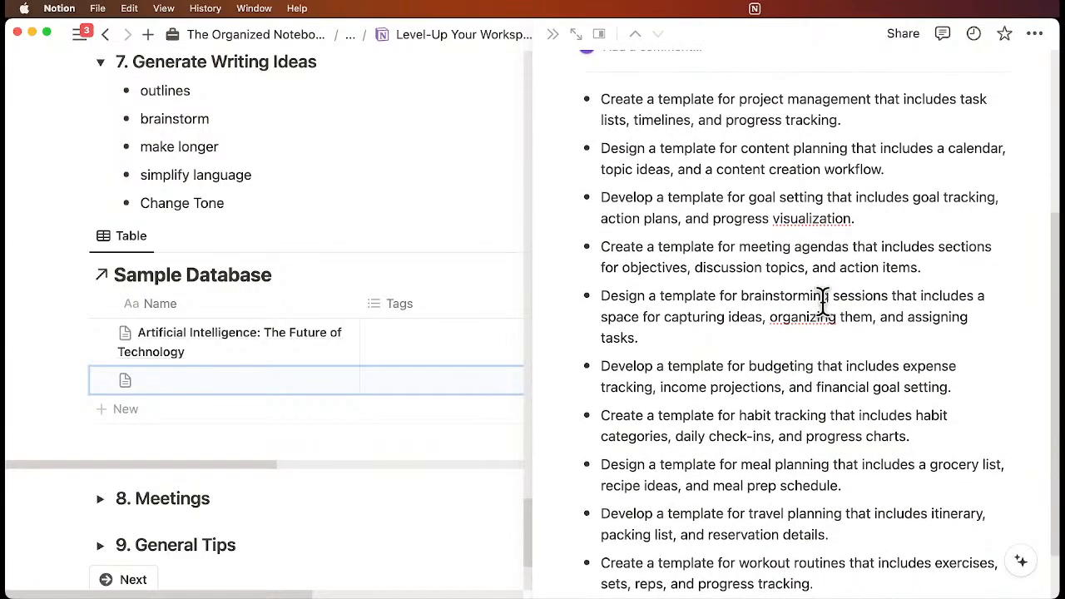
scroll(751, 327, "down", 3)
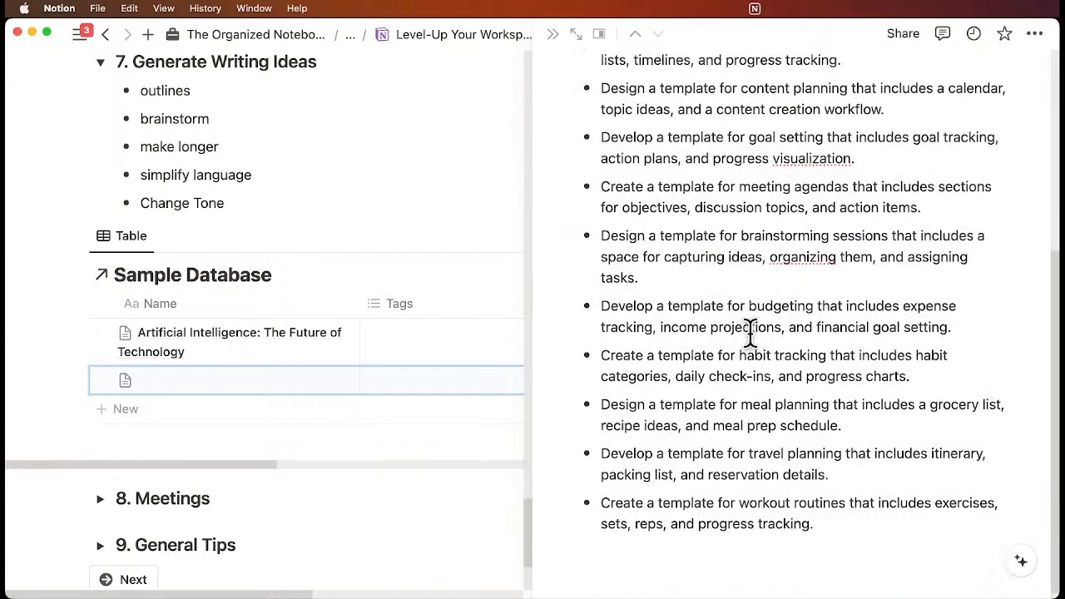
scroll(750, 333, "up", 5)
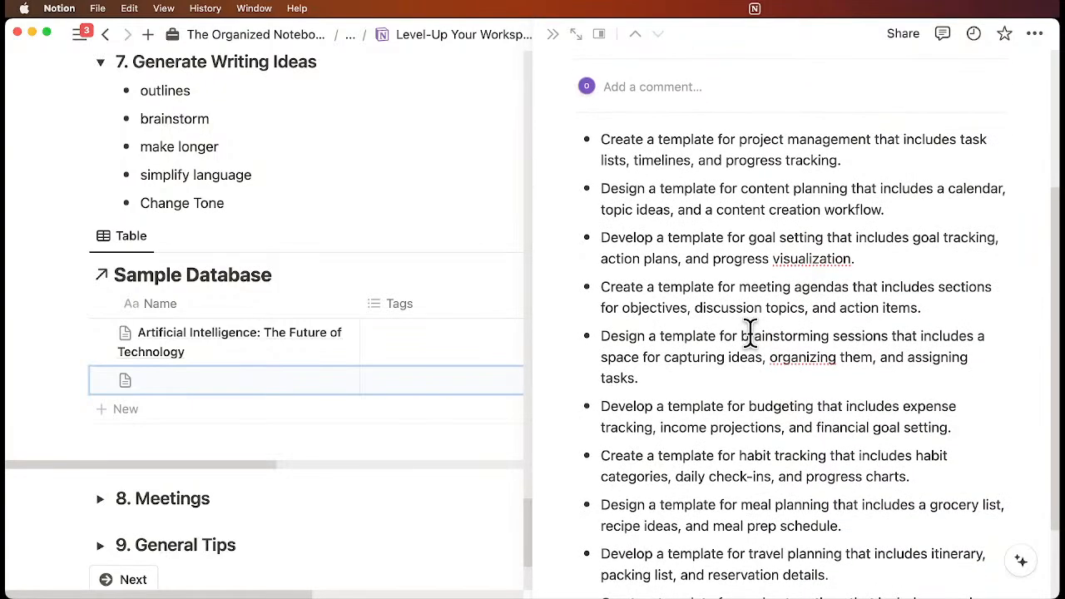
scroll(713, 324, "down", 2)
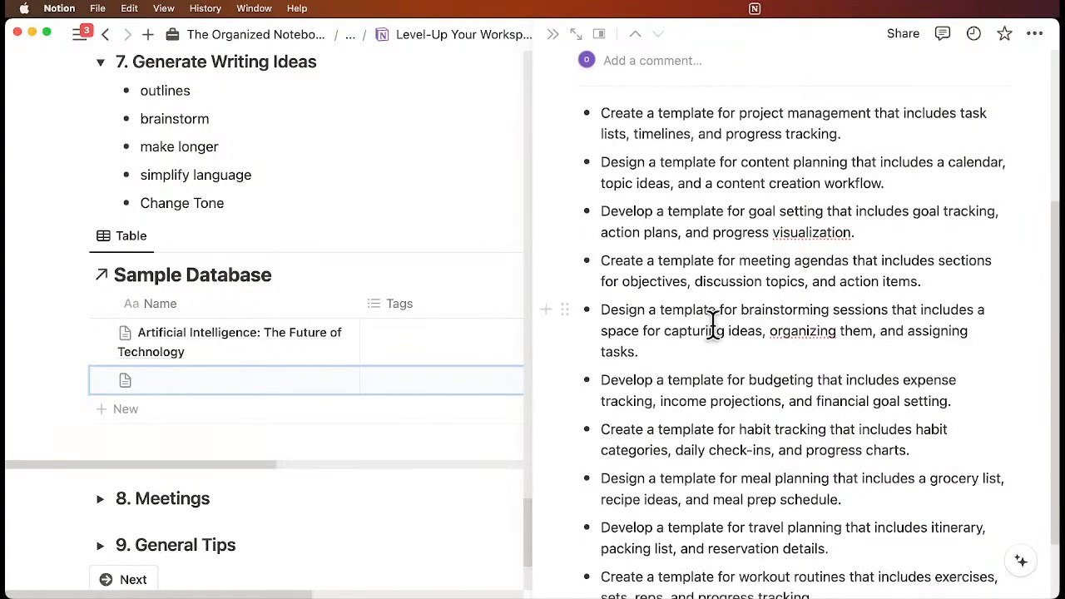
scroll(713, 325, "down", 2)
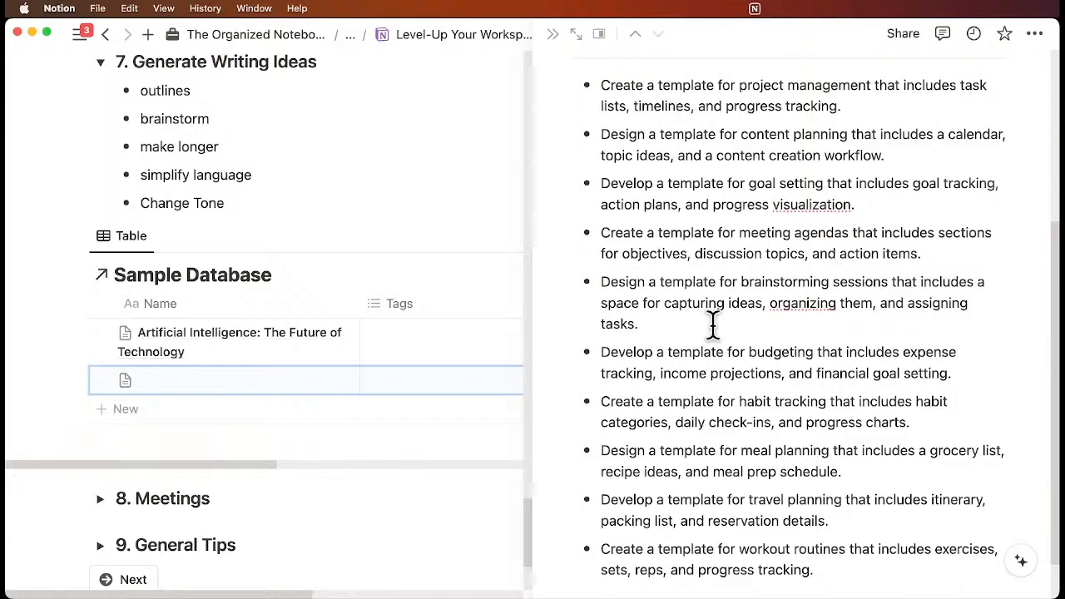
scroll(712, 325, "down", 2)
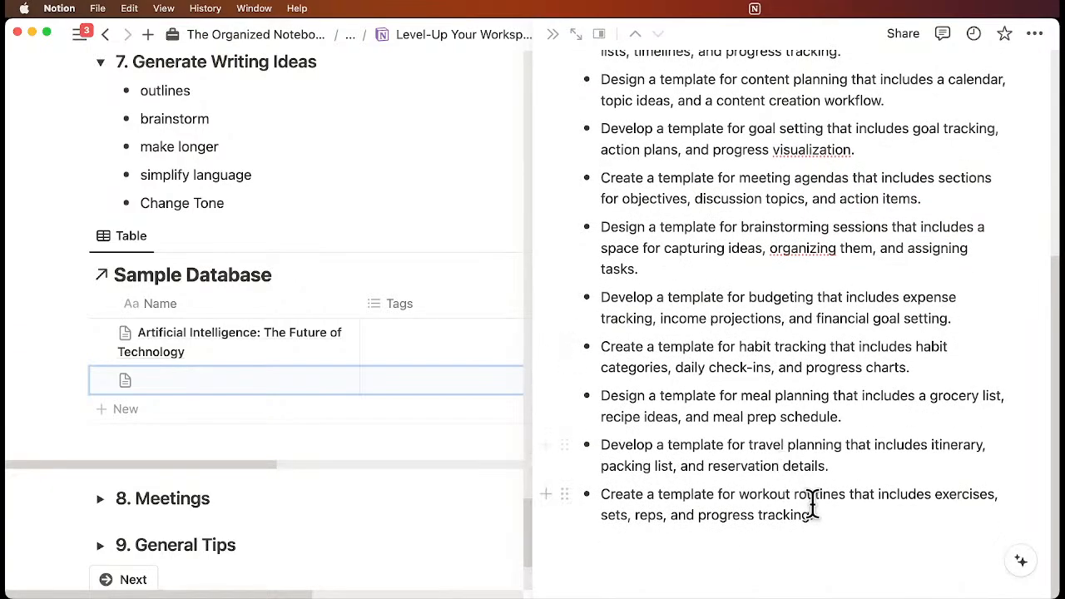
Step: Have AI rewrite all the brainstormed bullets in a Friendly tone and discard the rewrite
left_click_drag(817, 516, 599, 268)
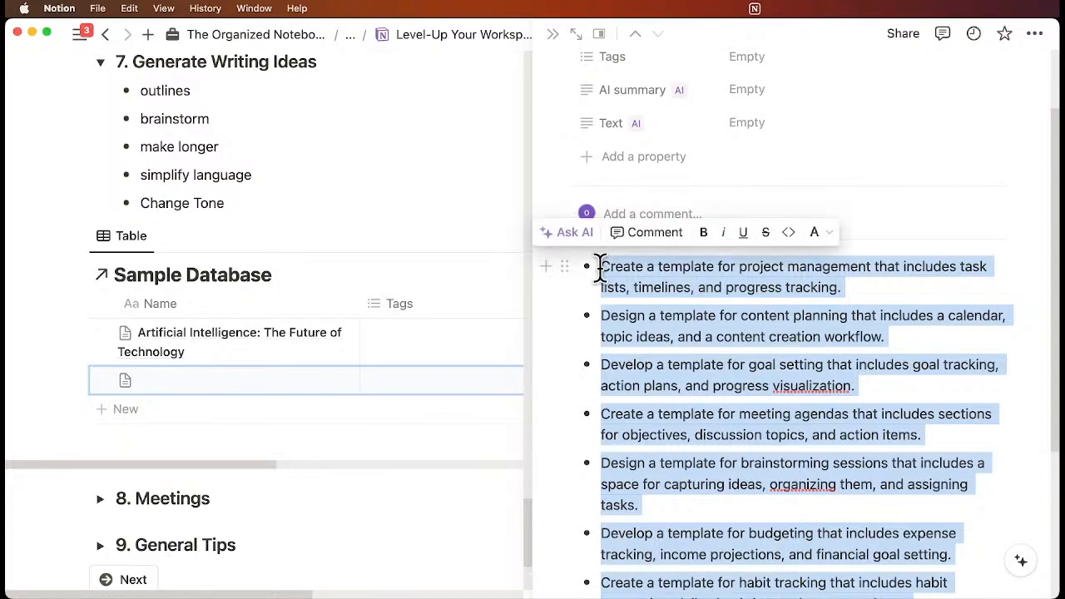
scroll(576, 252, "down", 1)
left_click(570, 238)
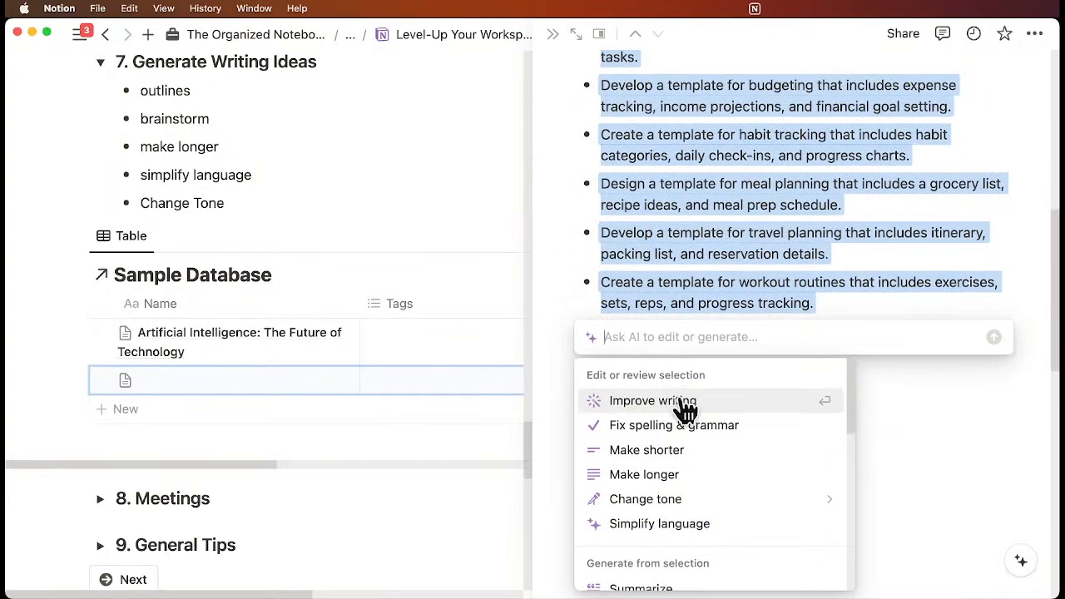
mouse_move(705, 509)
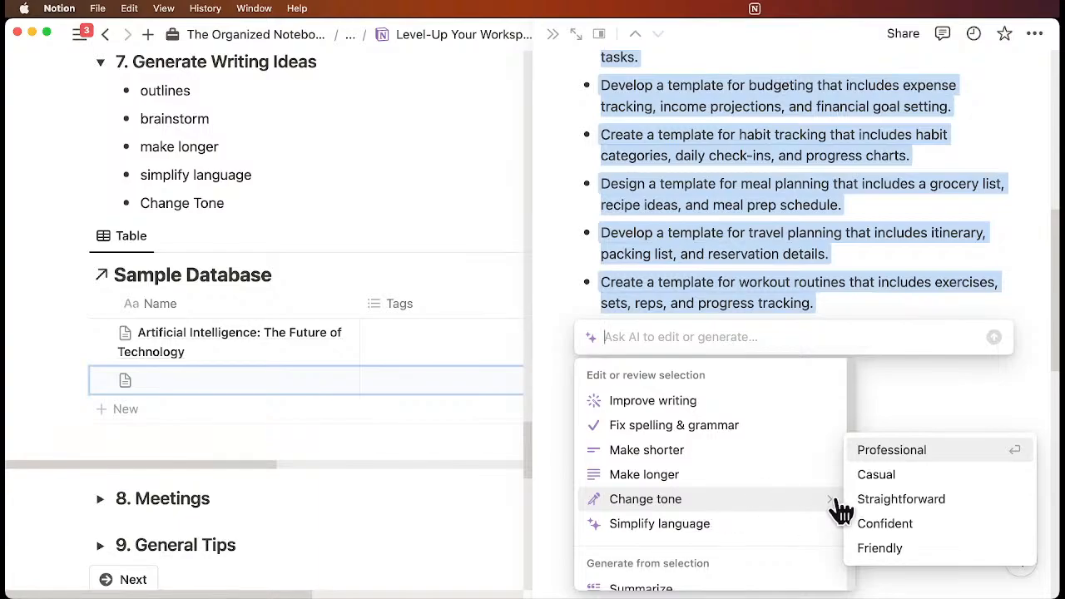
left_click(922, 554)
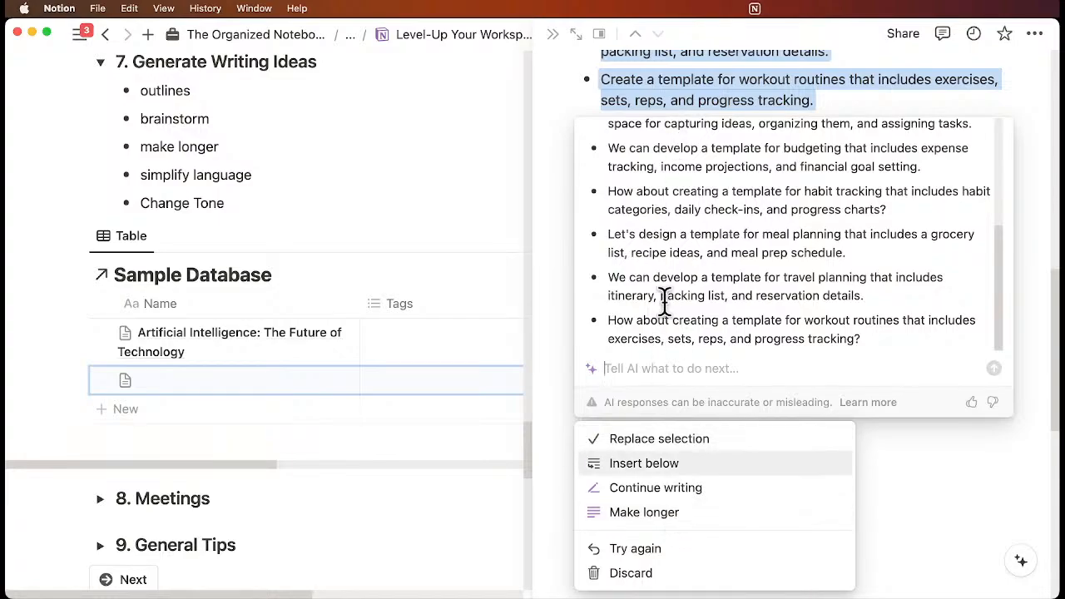
left_click(903, 449)
left_click(582, 336)
scroll(707, 333, "up", 3)
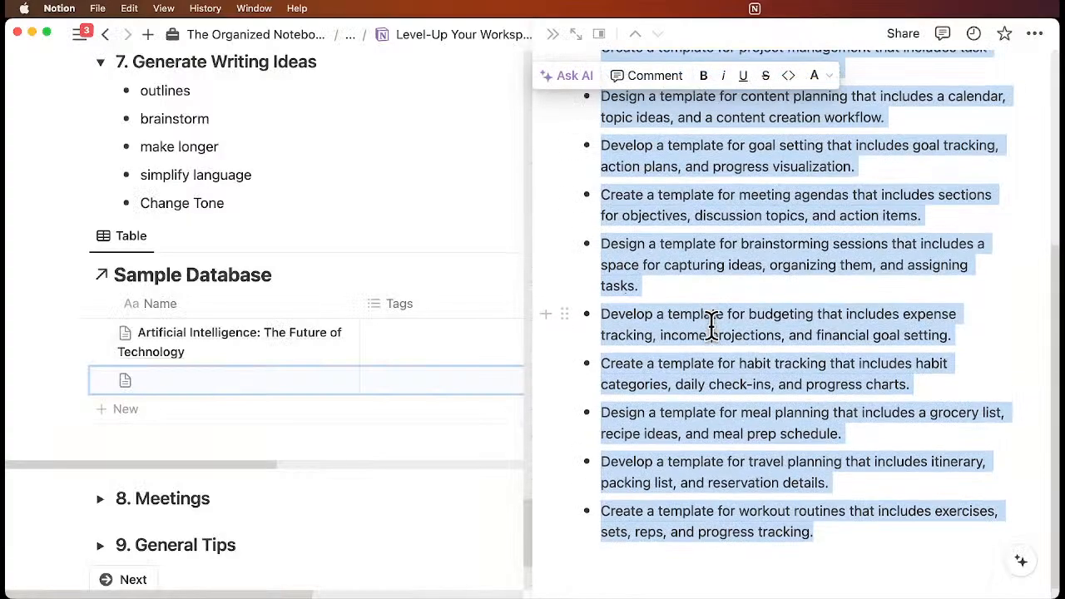
Step: Try to simplify the language of all the brainstormed bullets with AI
left_click(572, 117)
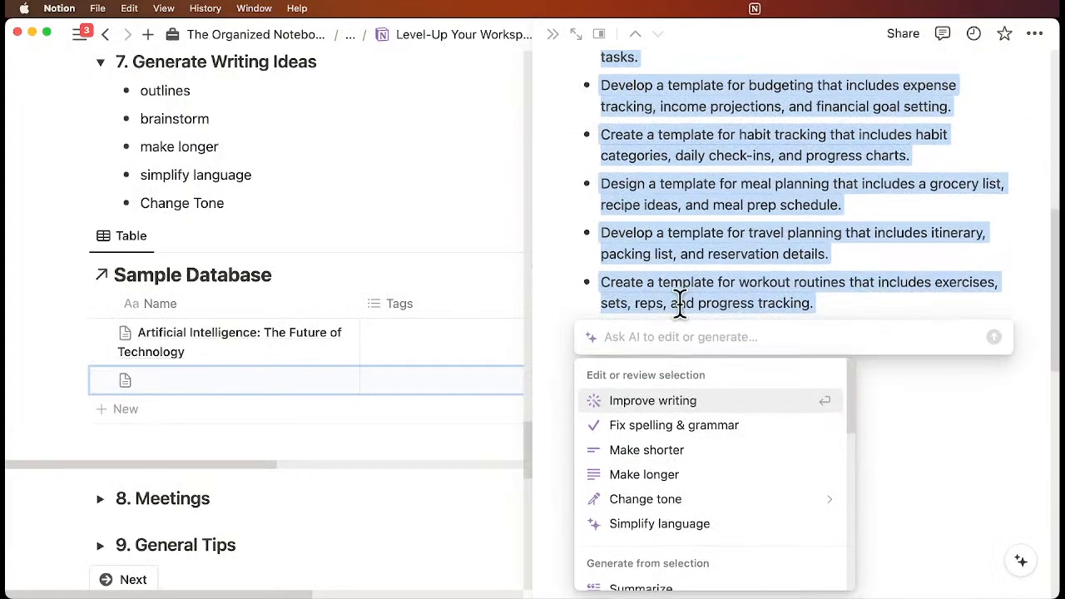
left_click(705, 524)
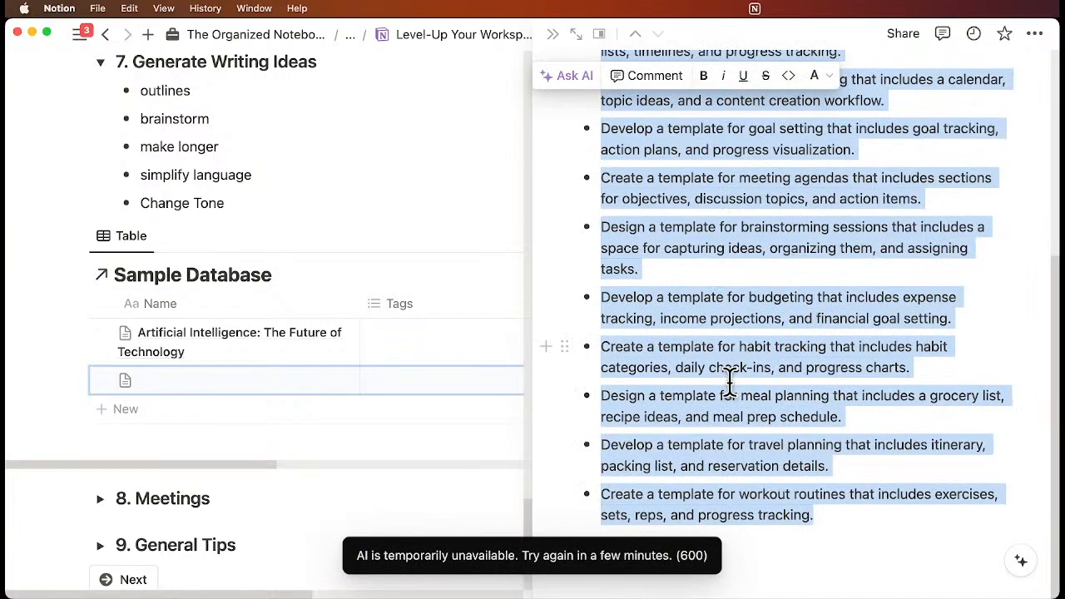
scroll(710, 464, "up", 5)
left_click(637, 249)
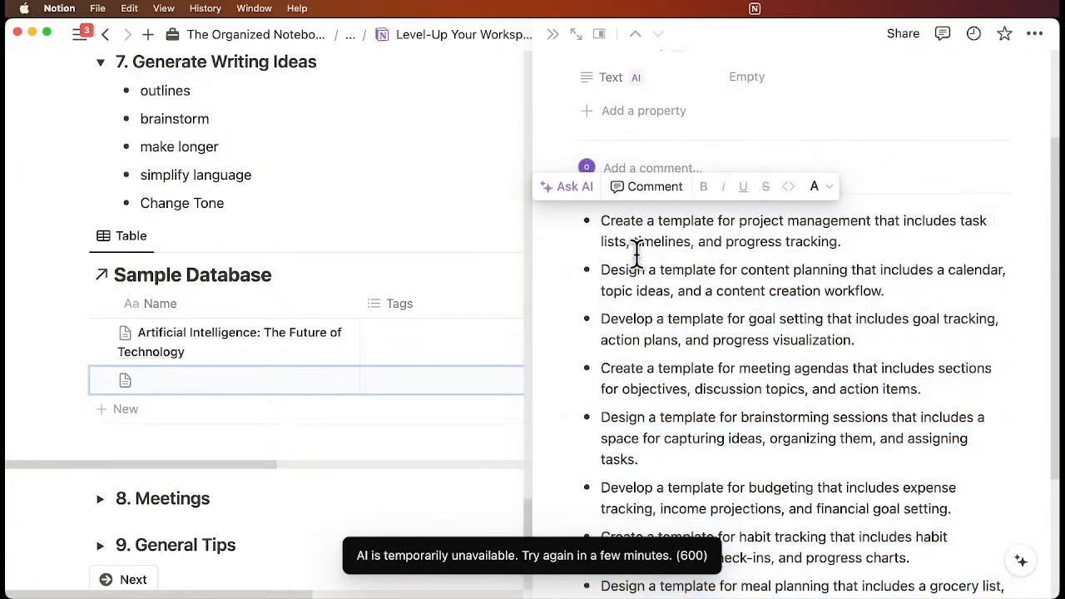
scroll(689, 282, "down", 5)
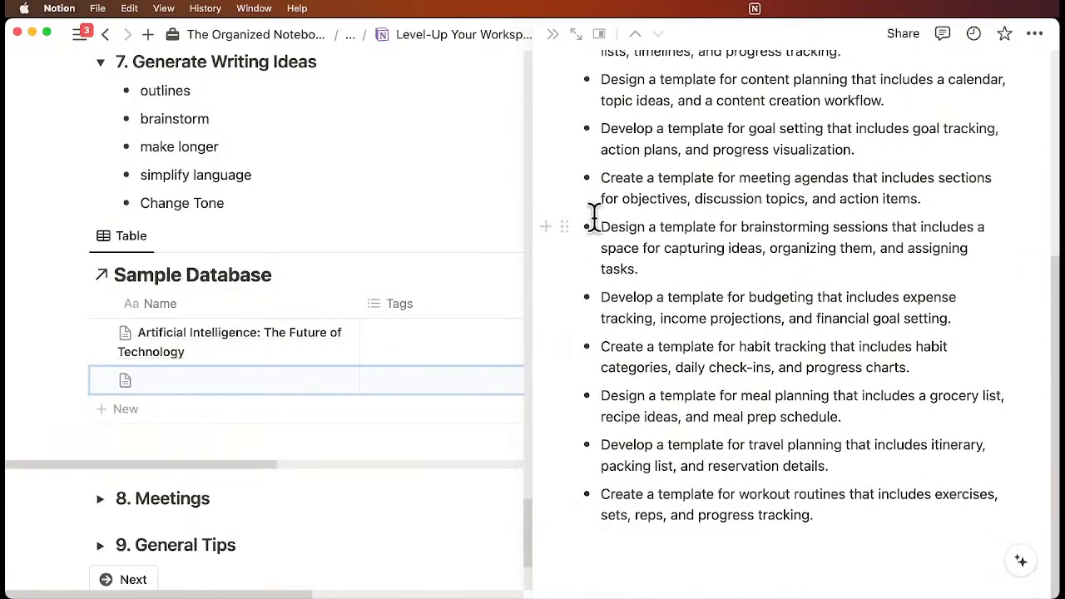
scroll(690, 333, "up", 3)
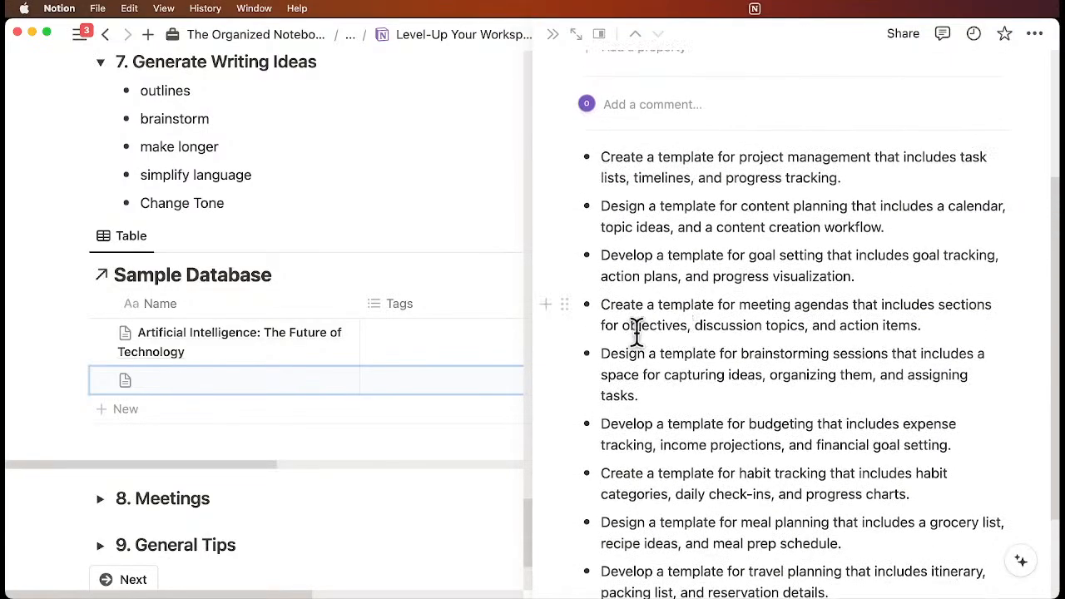
scroll(445, 189, "up", 1)
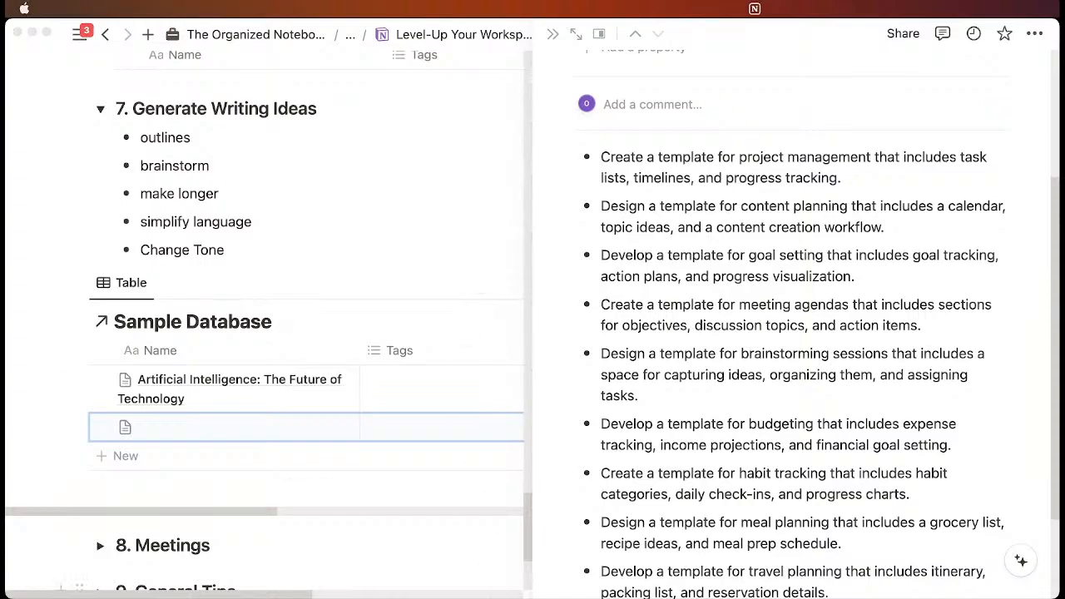
left_click(563, 519)
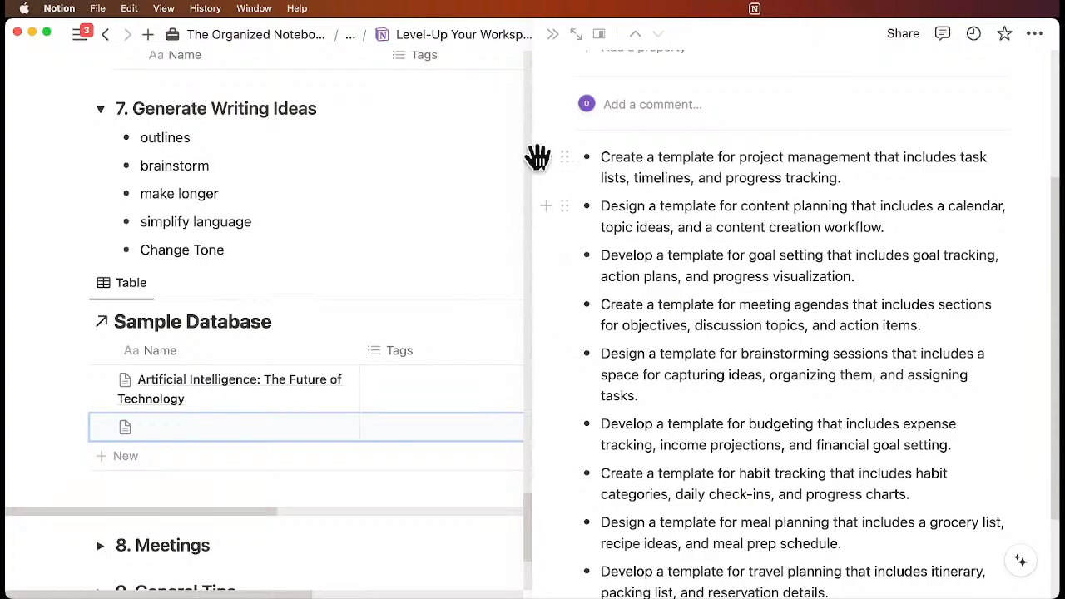
Step: Close the page with the brainstormed template ideas and expand the "8. Meetings" section
left_click(553, 35)
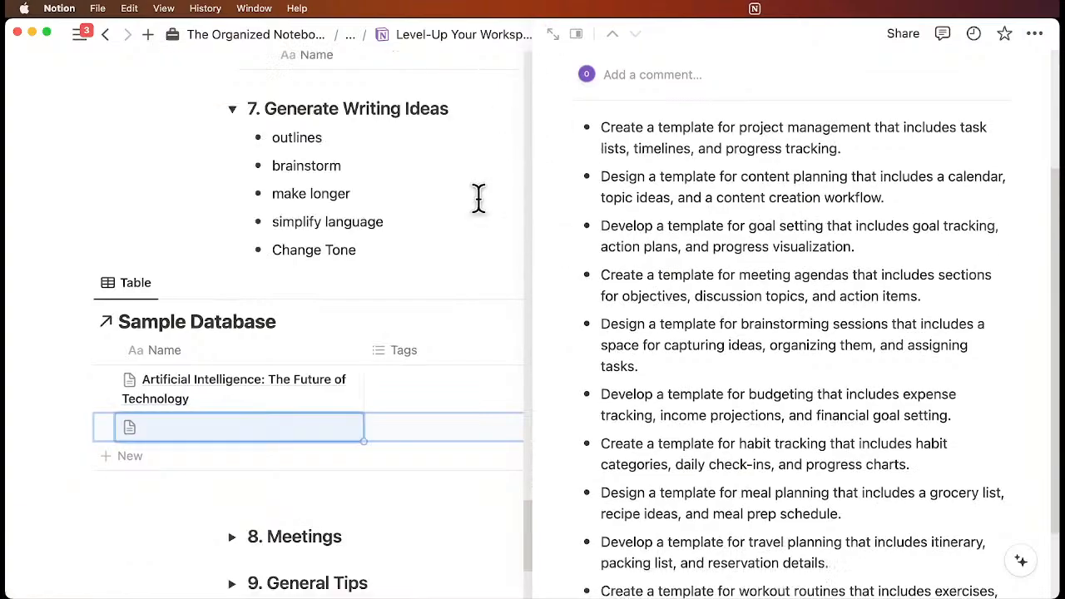
scroll(478, 197, "down", 4)
scroll(486, 214, "down", 1)
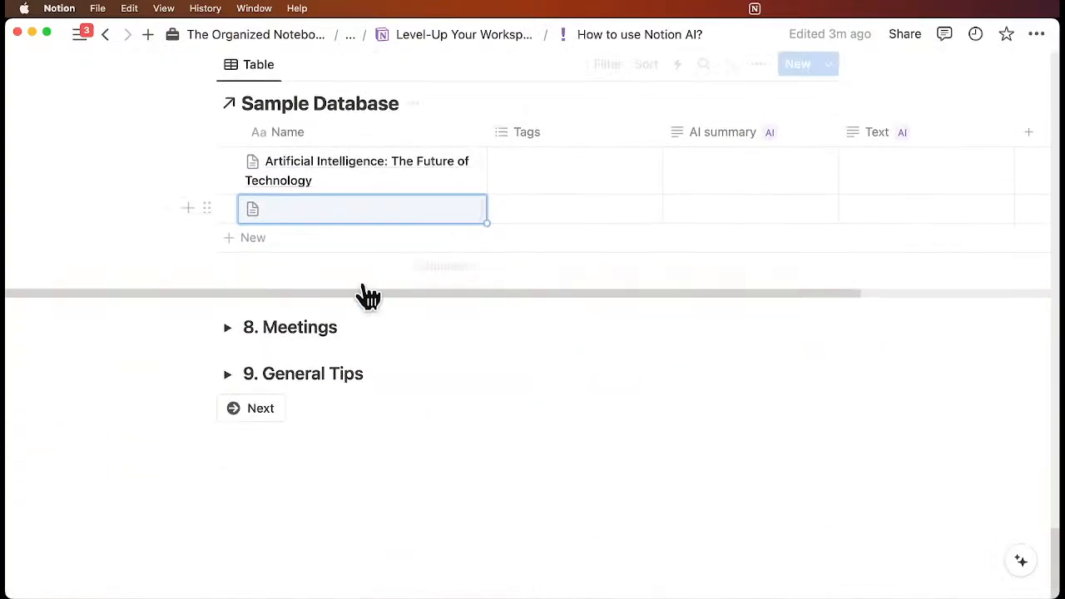
left_click(228, 327)
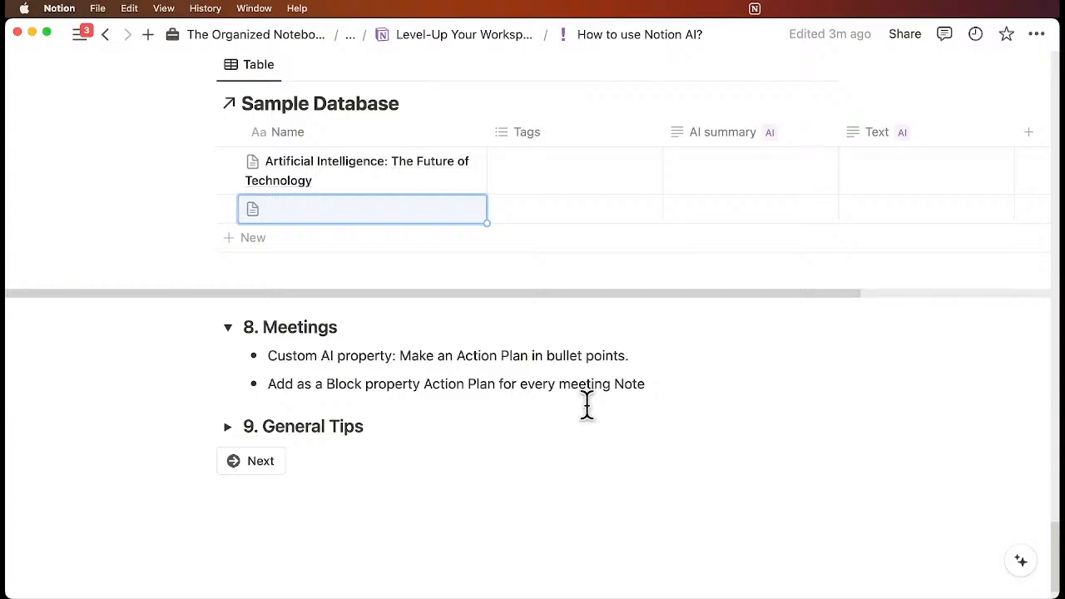
Step: Insert a table view below the Meetings bullets, using a new database titled "Meeting notes"
left_click(670, 382)
key("Return")
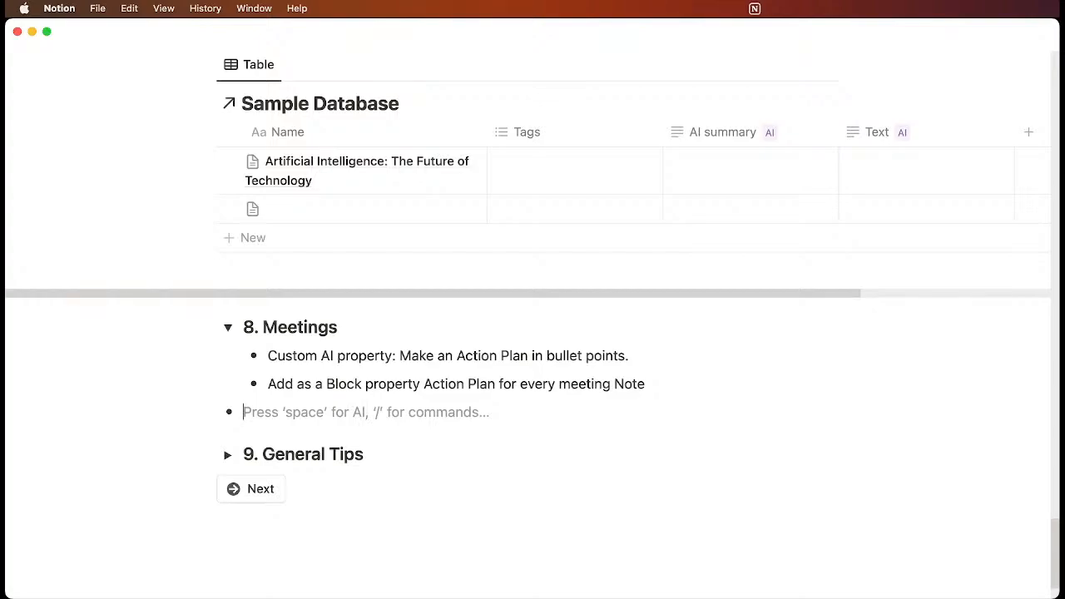
key("BackSpace")
type("/ai")
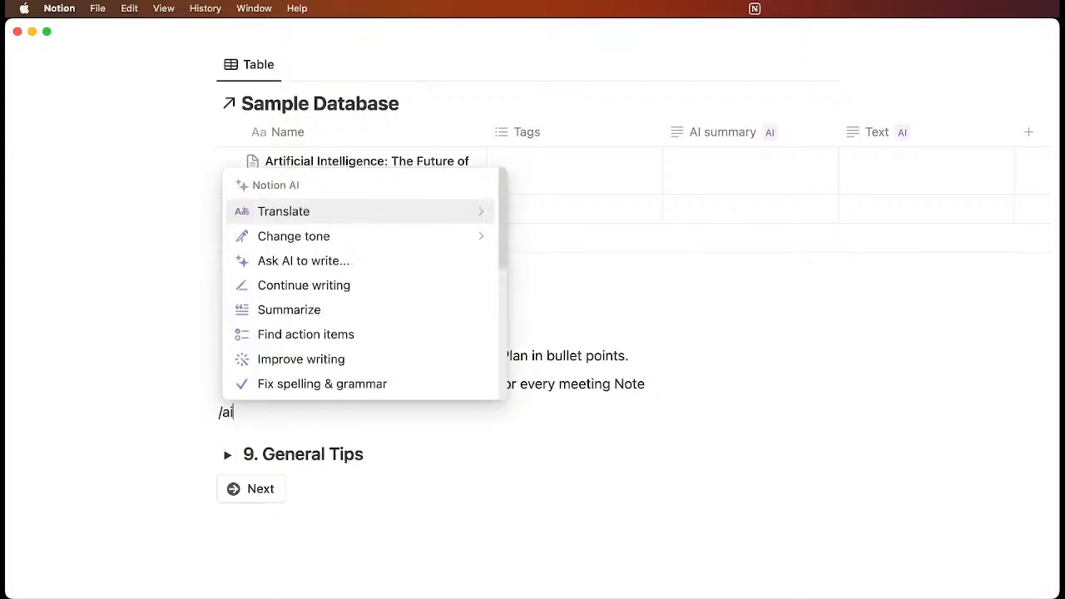
key("BackSpace")
key("BackSpace")
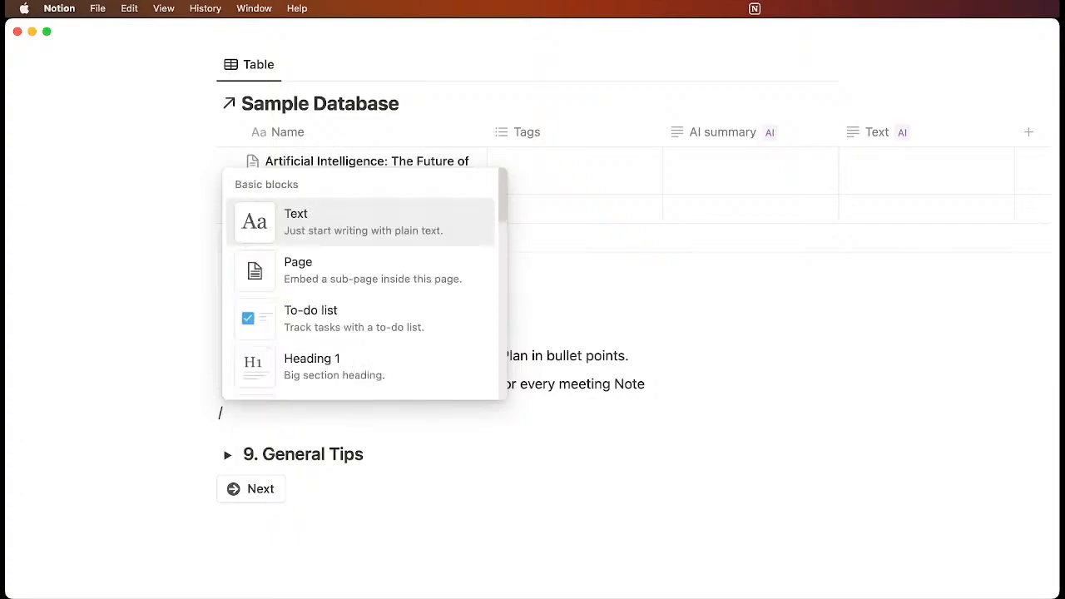
type("data")
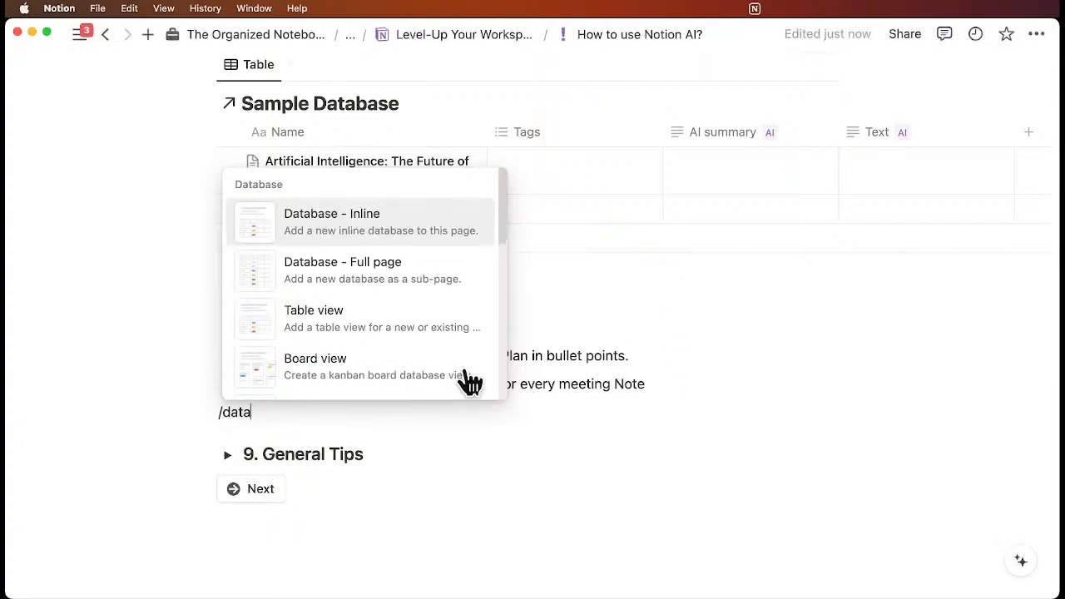
left_click(410, 344)
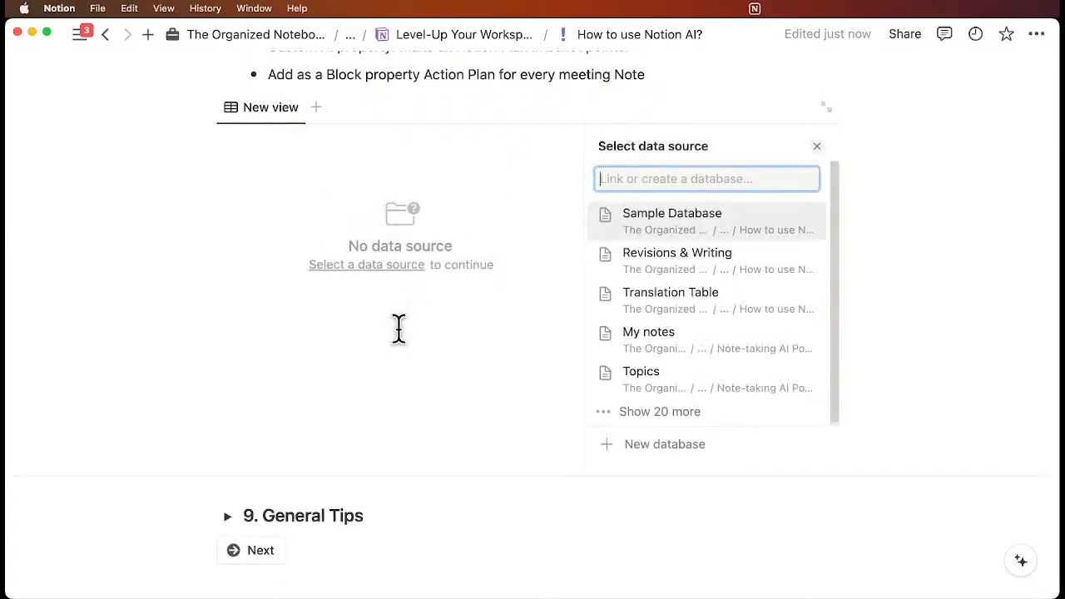
left_click(637, 445)
type("Meeting notes")
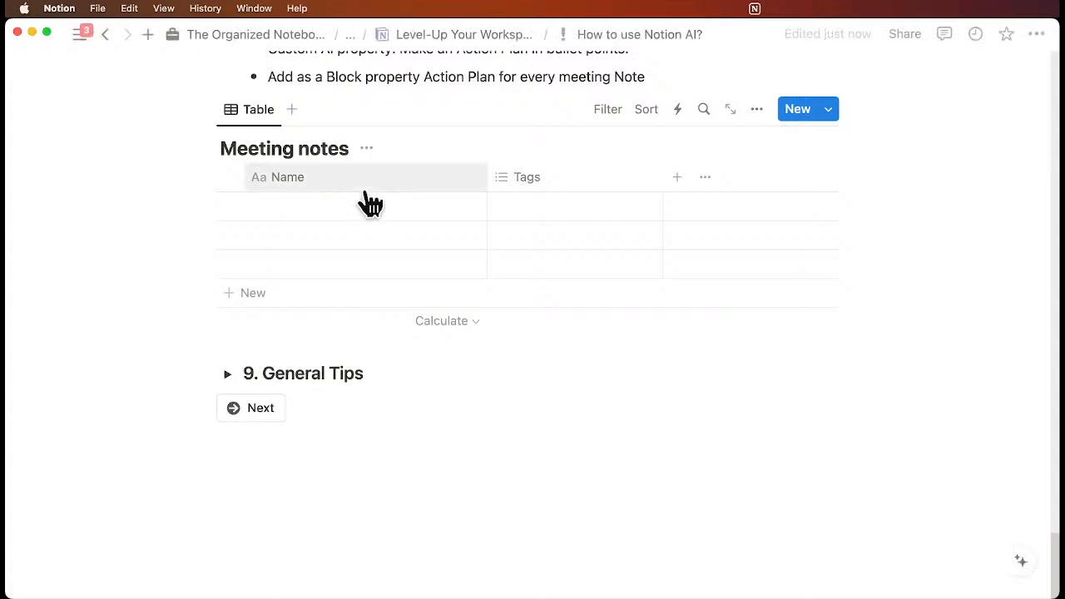
Step: Name the first entry of the Meeting notes table "Meeting"
scroll(363, 198, "up", 2)
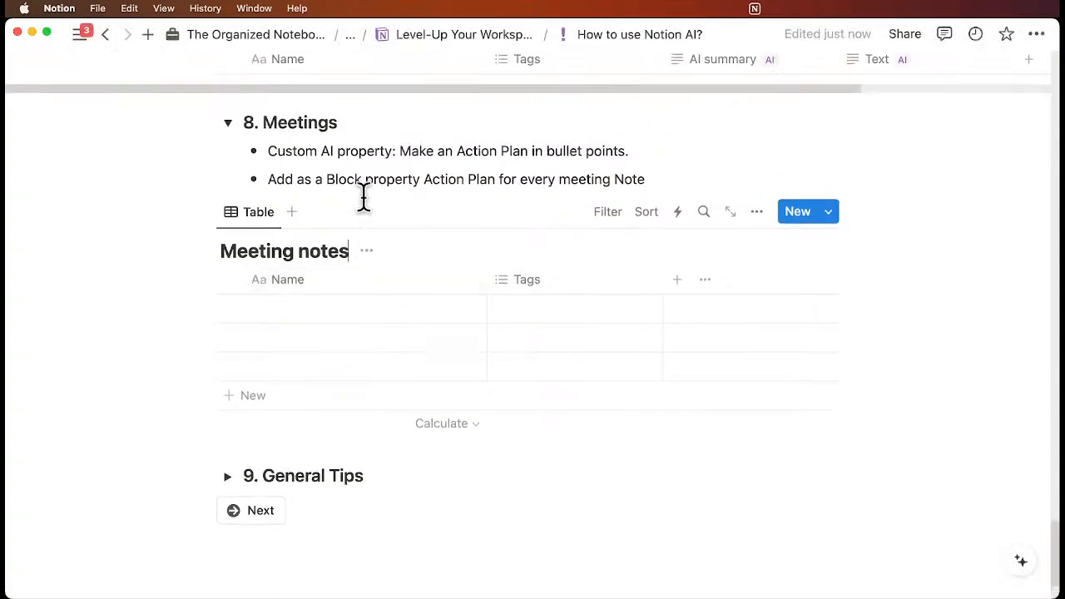
left_click(343, 312)
type("Meeting")
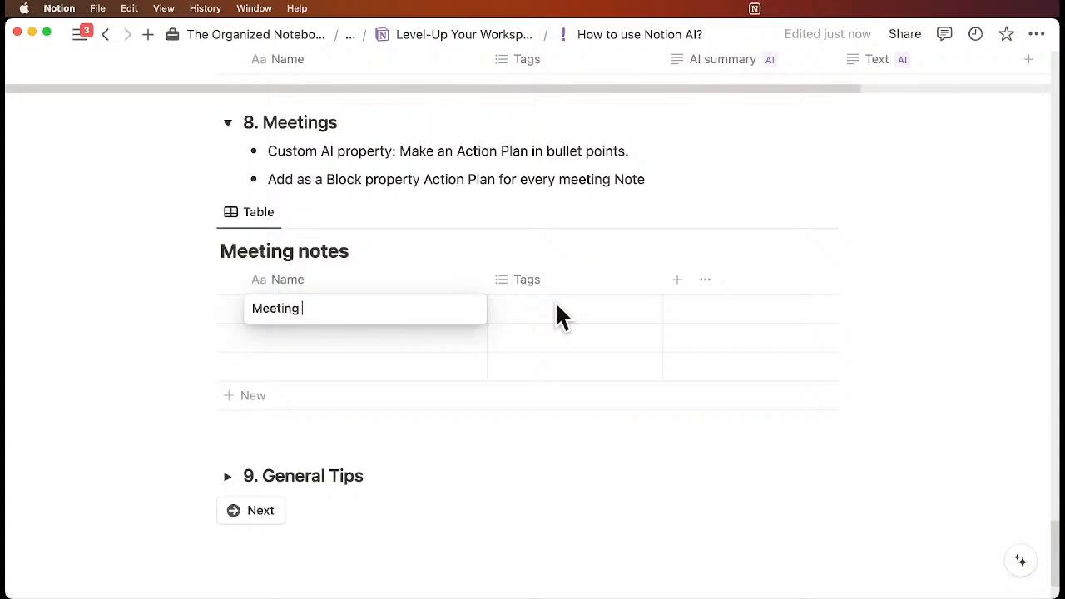
key("Escape")
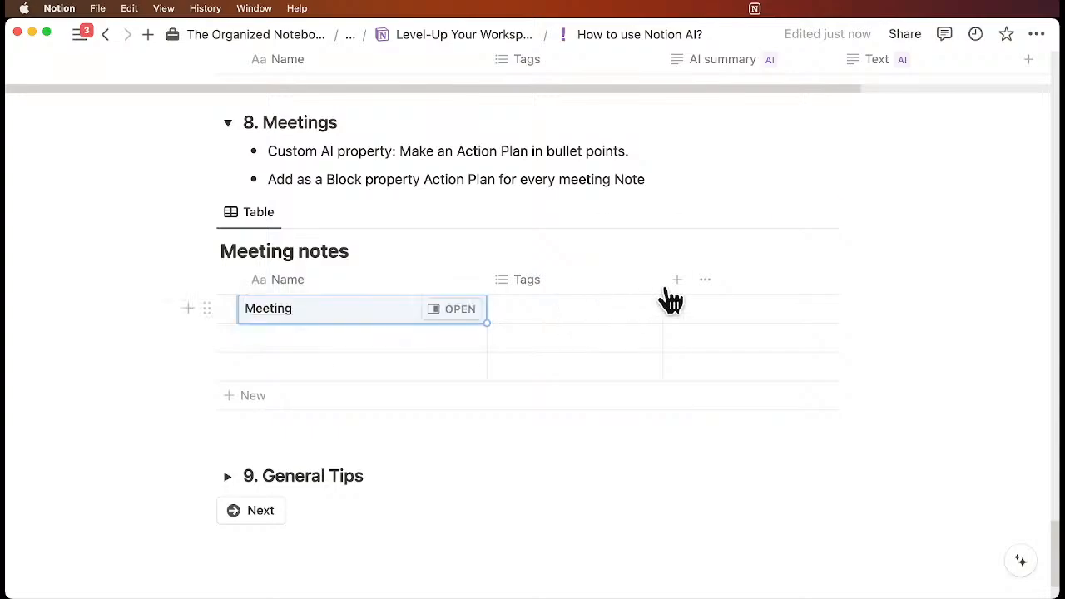
Step: Add an AI custom autofill property to Meeting notes with the prompt "Make an action plan based on this page" and save it
left_click(677, 285)
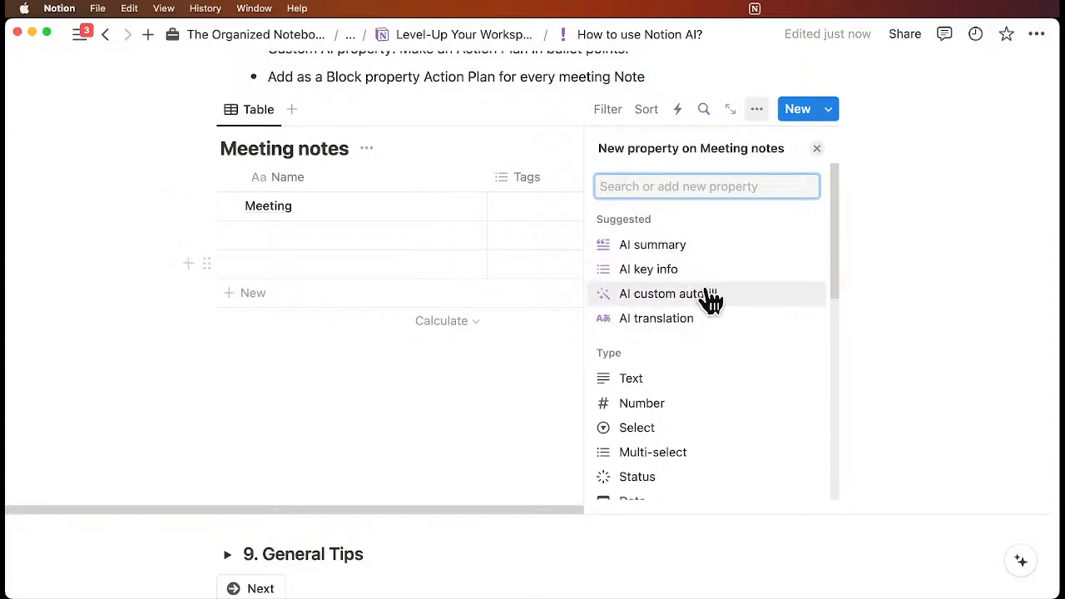
left_click(712, 301)
left_click(652, 297)
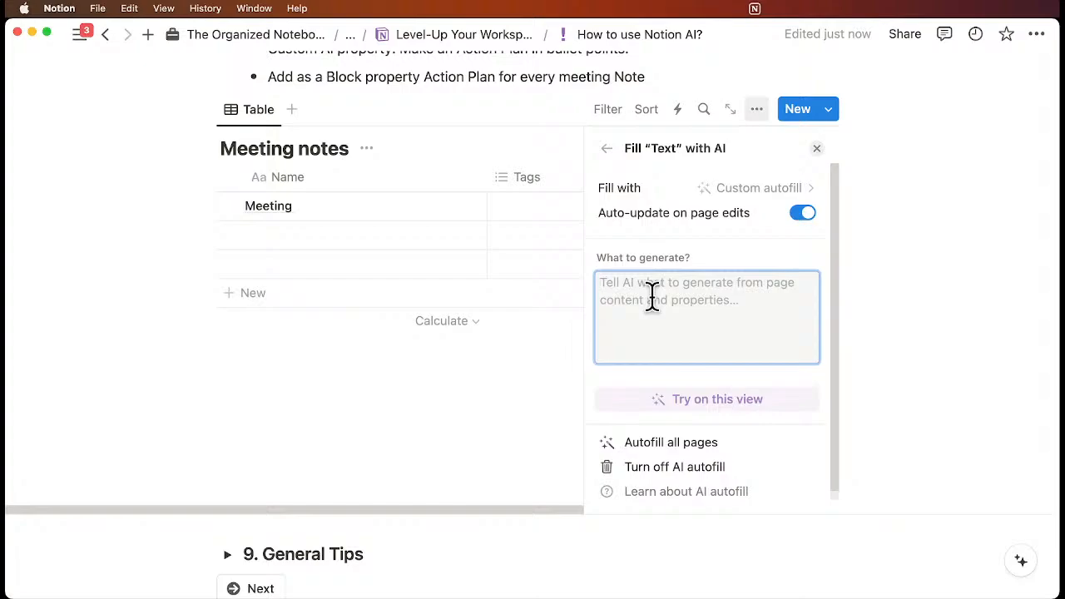
type("Make a")
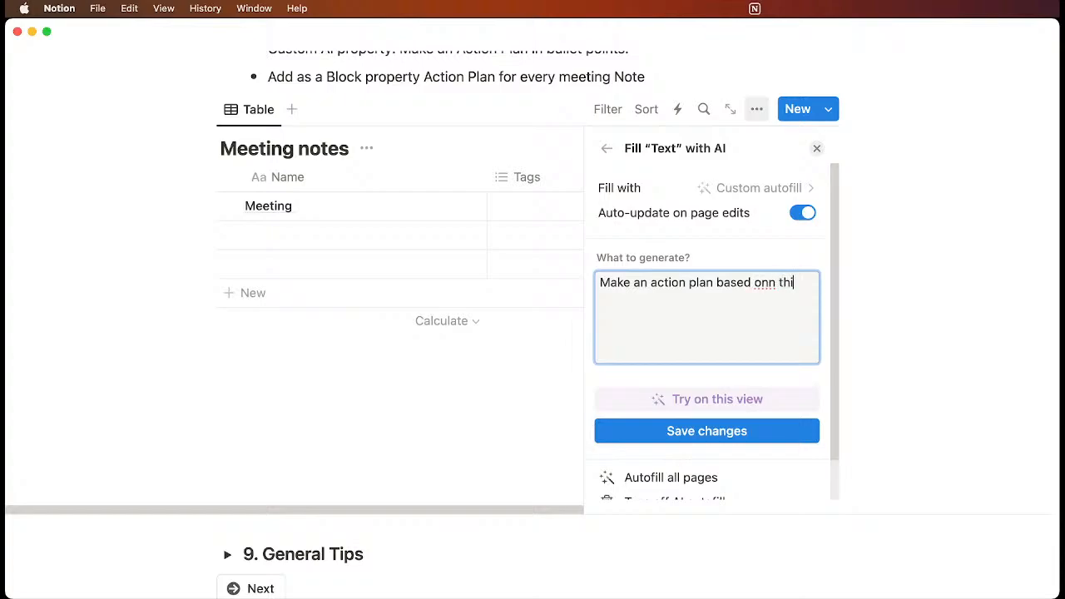
type("age")
left_click(716, 431)
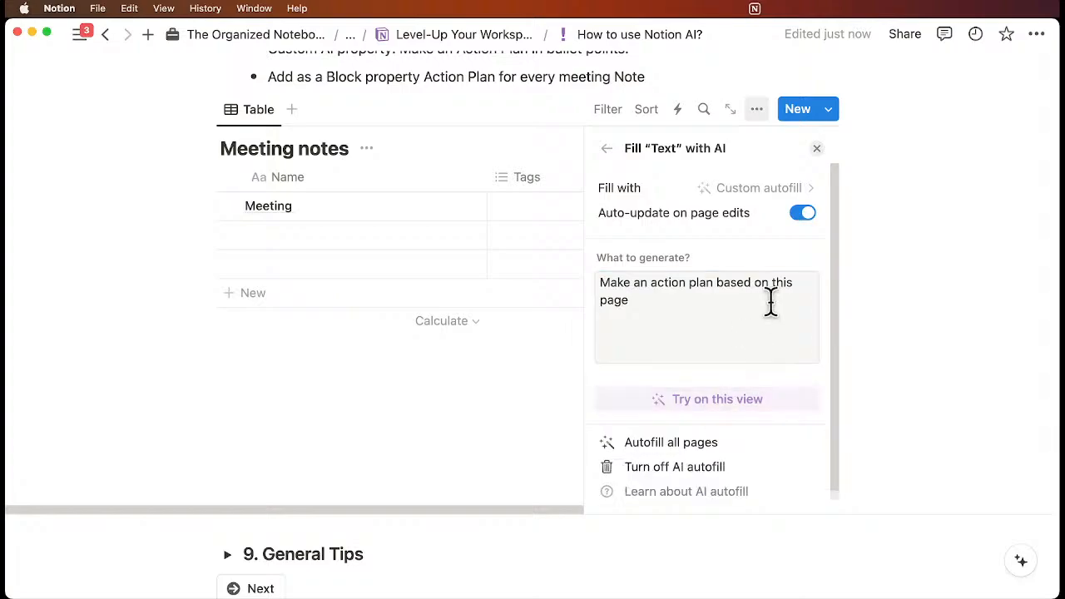
left_click(817, 150)
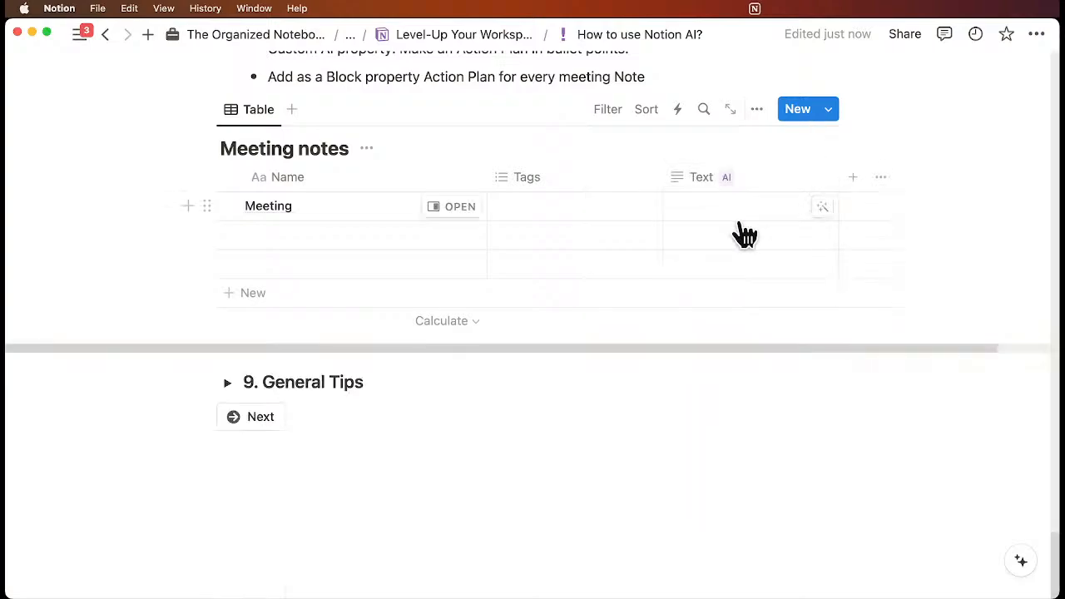
Step: Open the Meeting entry's page and write the first bullet, "We discussed new templates we could create"
scroll(735, 231, "up", 2)
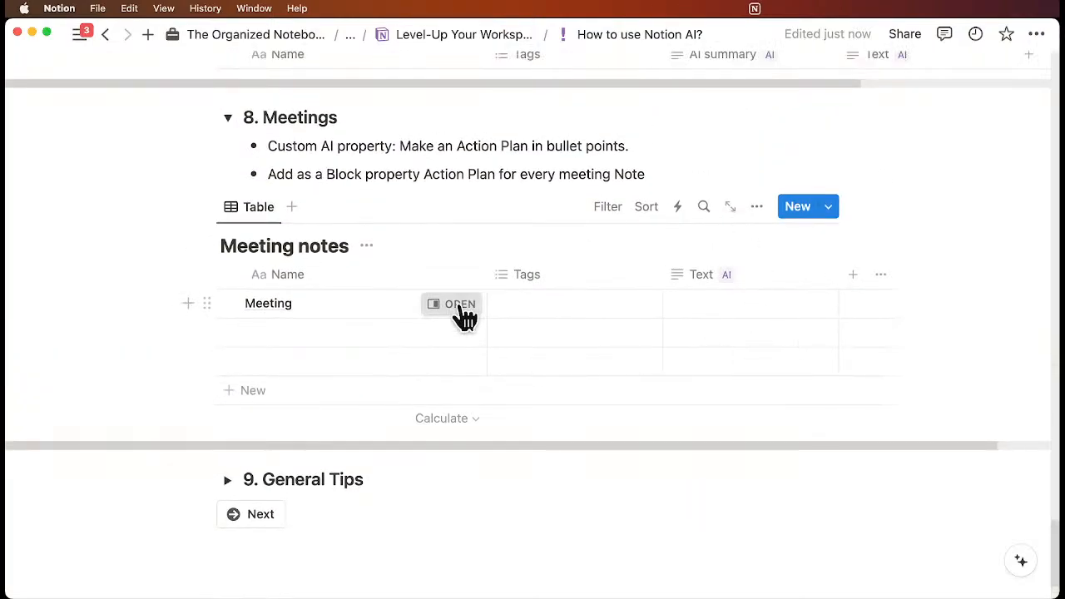
left_click(457, 304)
left_click(591, 326)
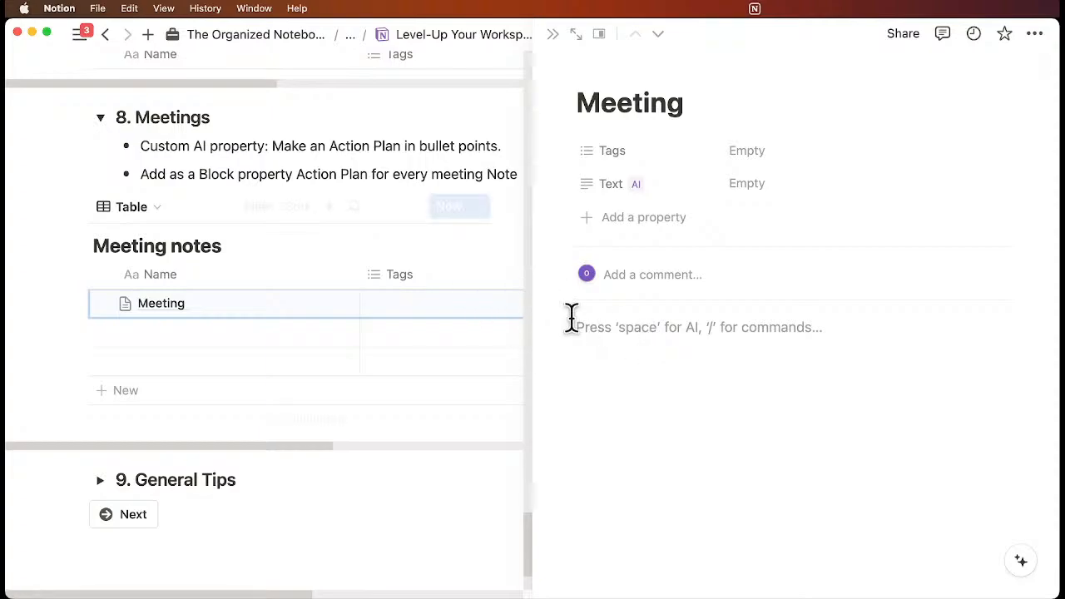
type("- ")
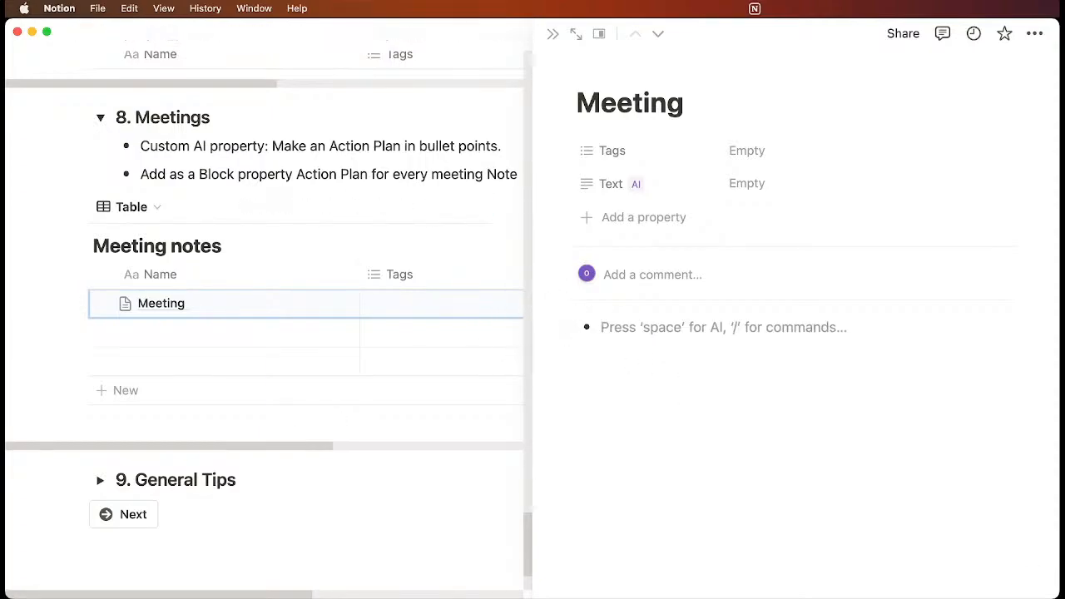
type("We discusse")
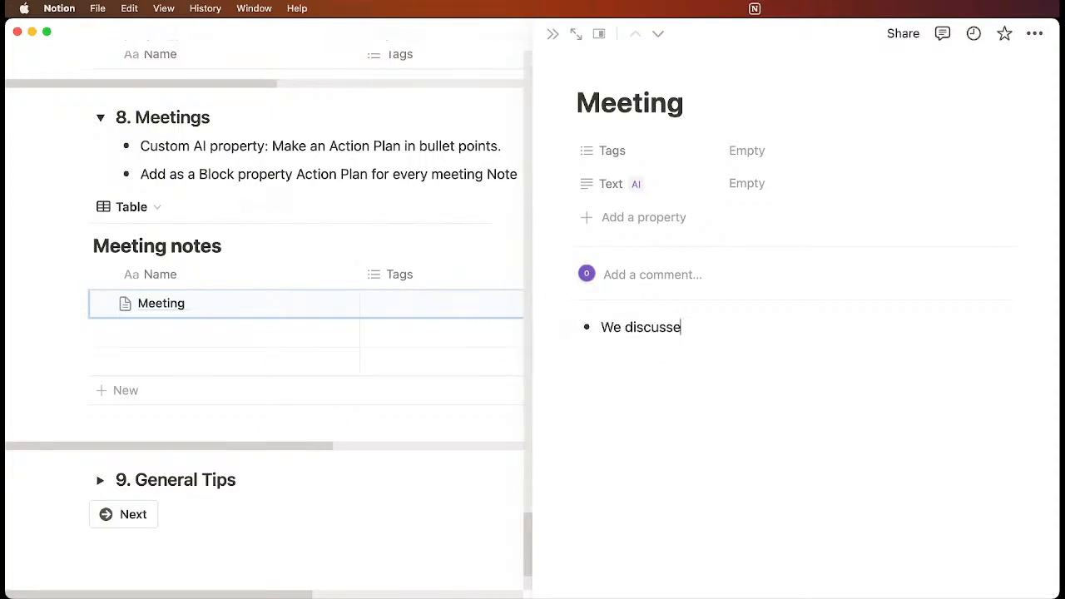
type("d new templates we")
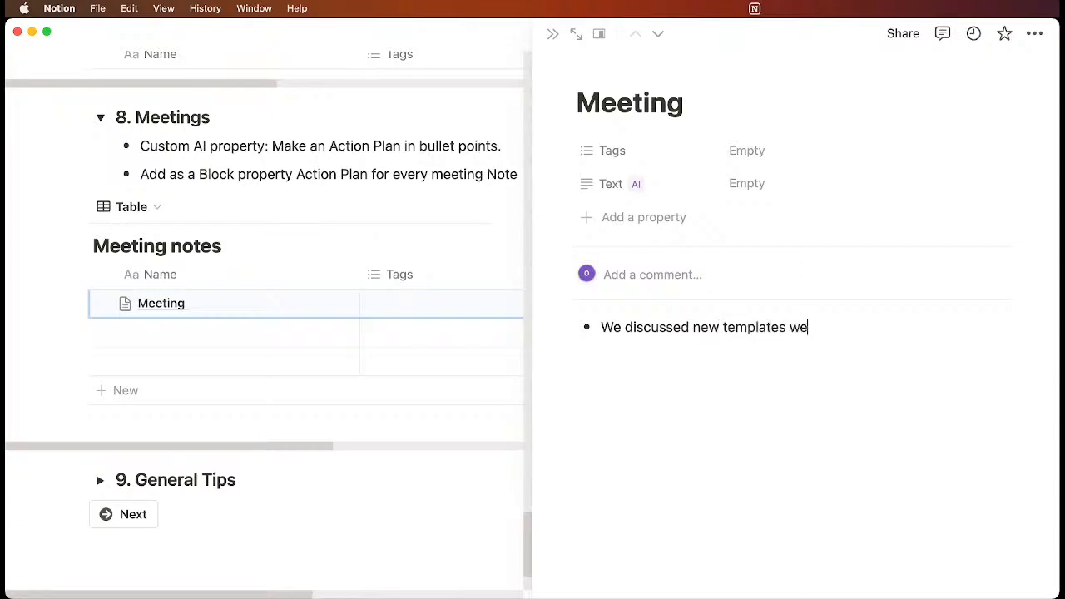
type(" could create")
Step: Add the bullets "We talked about finances for this month" and "We need to come up with new ideas and topics for the next month"
key("Return")
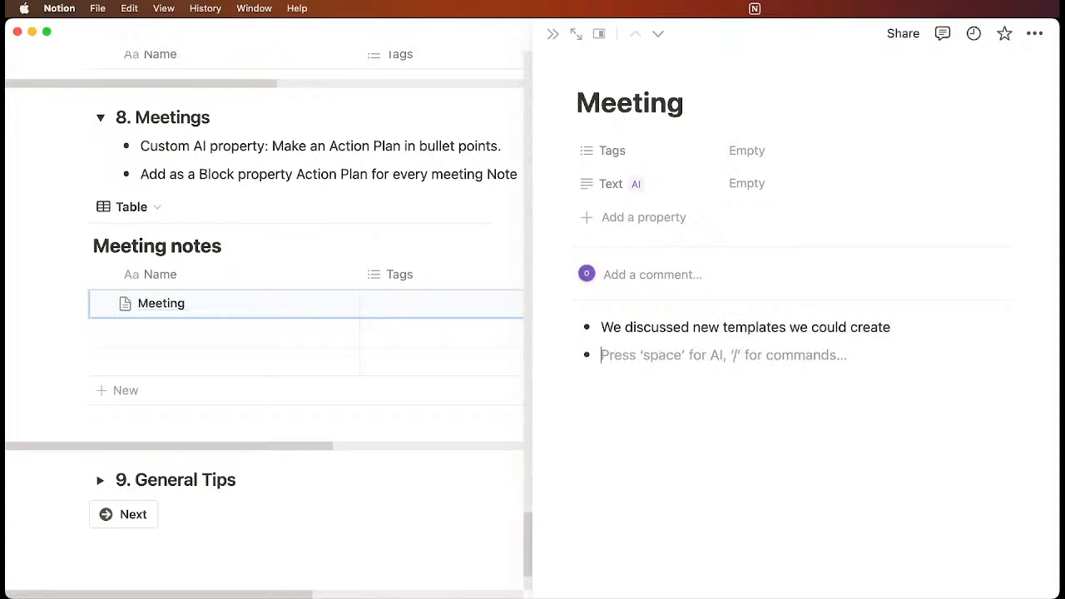
type("Ww")
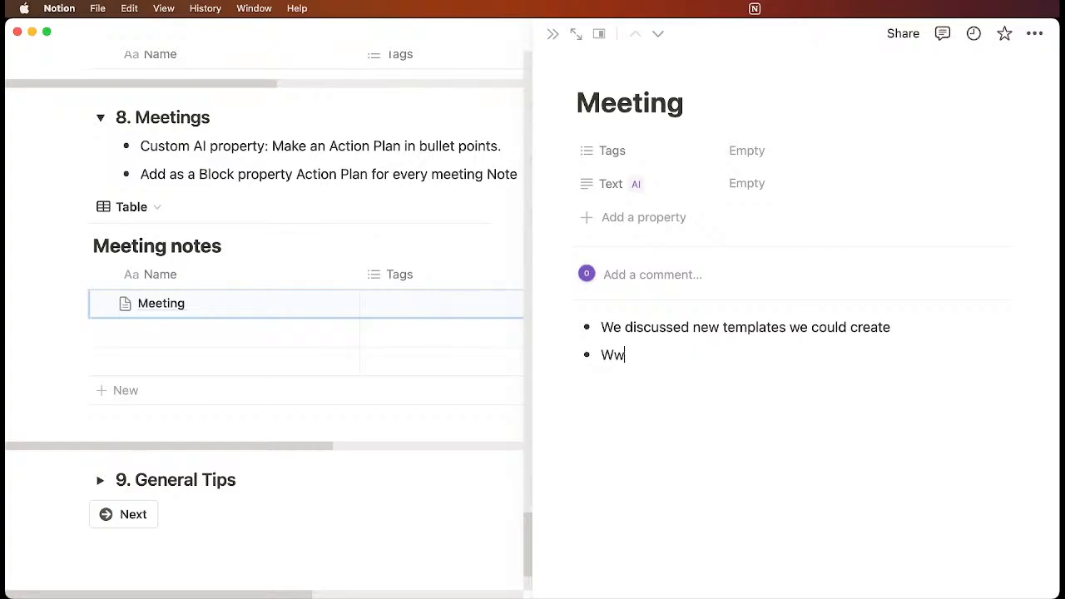
type(" talked about fina")
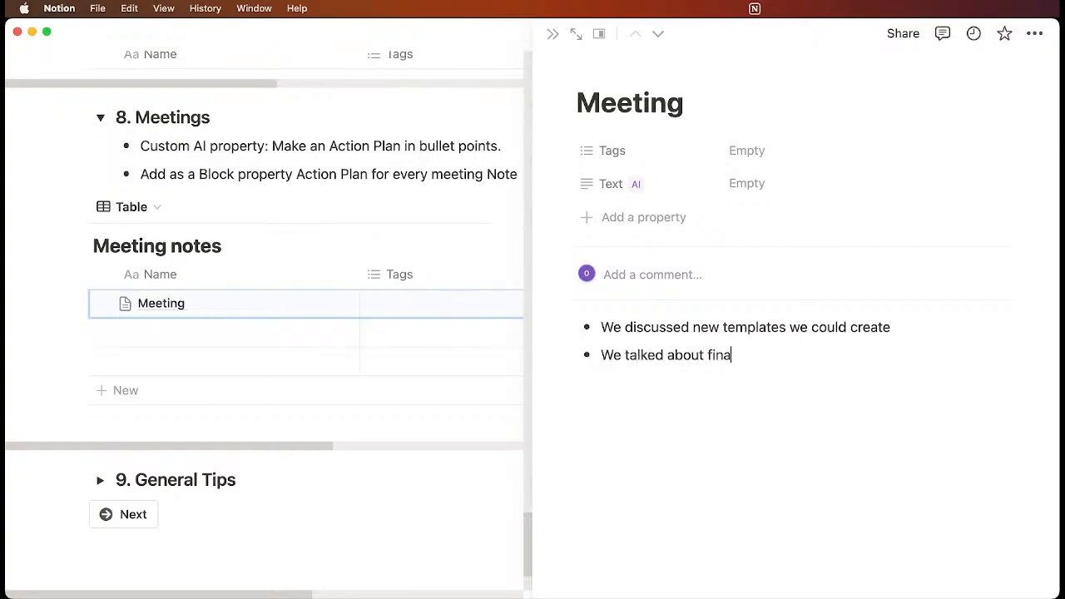
type("nces for this month")
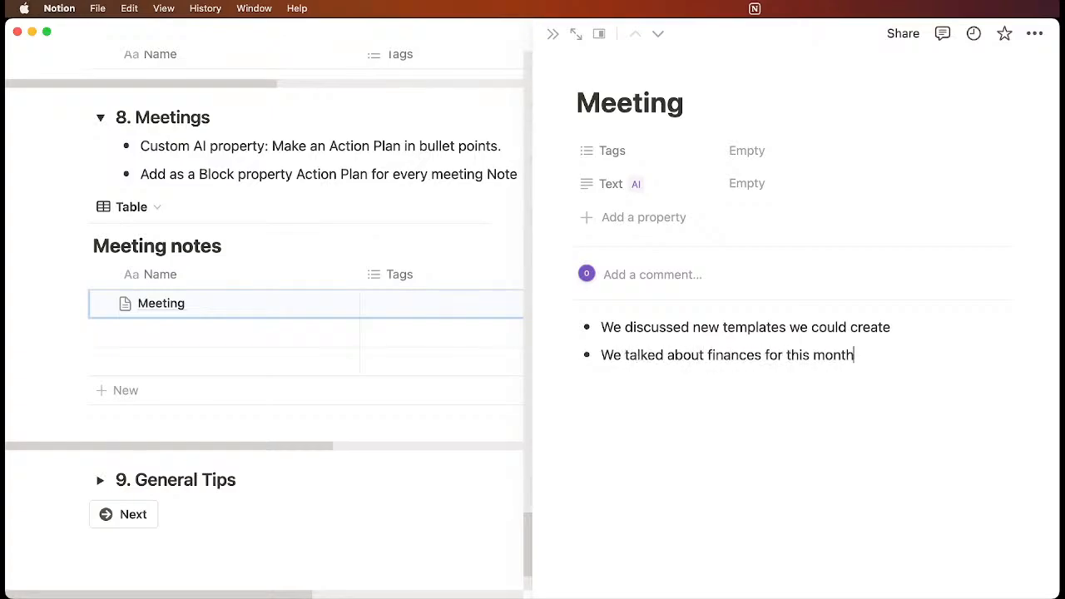
key("Return")
type("We need to co")
key("BackSpace")
key("BackSpace")
type("c")
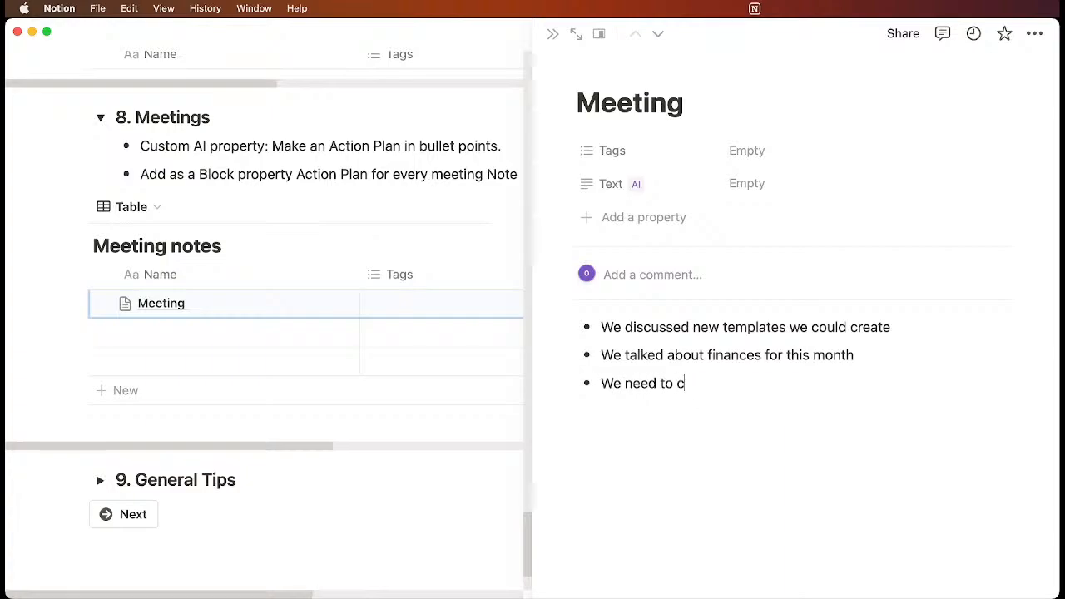
type("ome up with new ide")
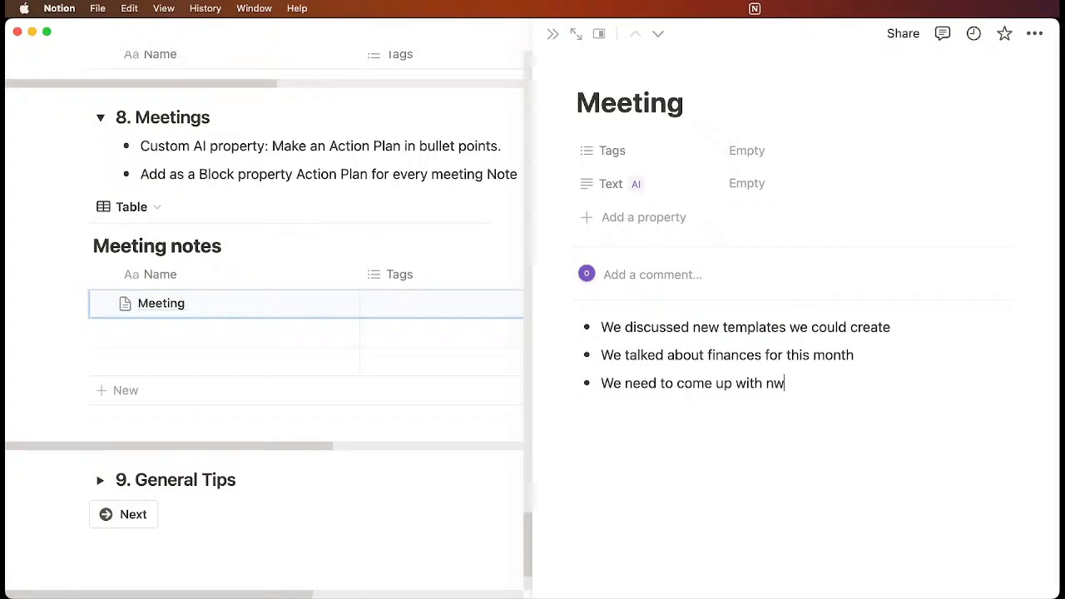
type("as and ")
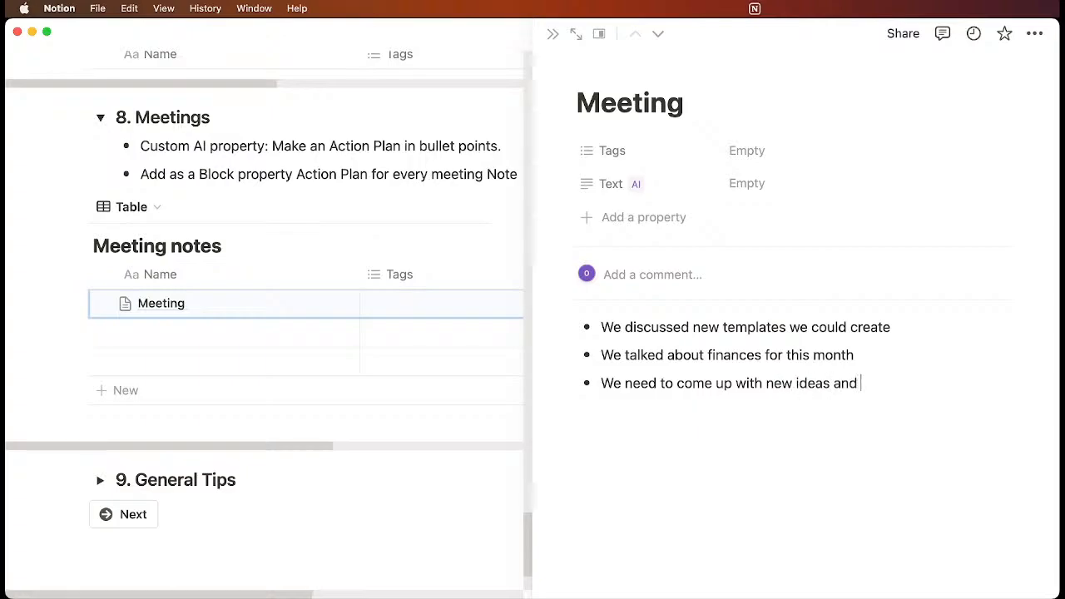
type("topics for the next month")
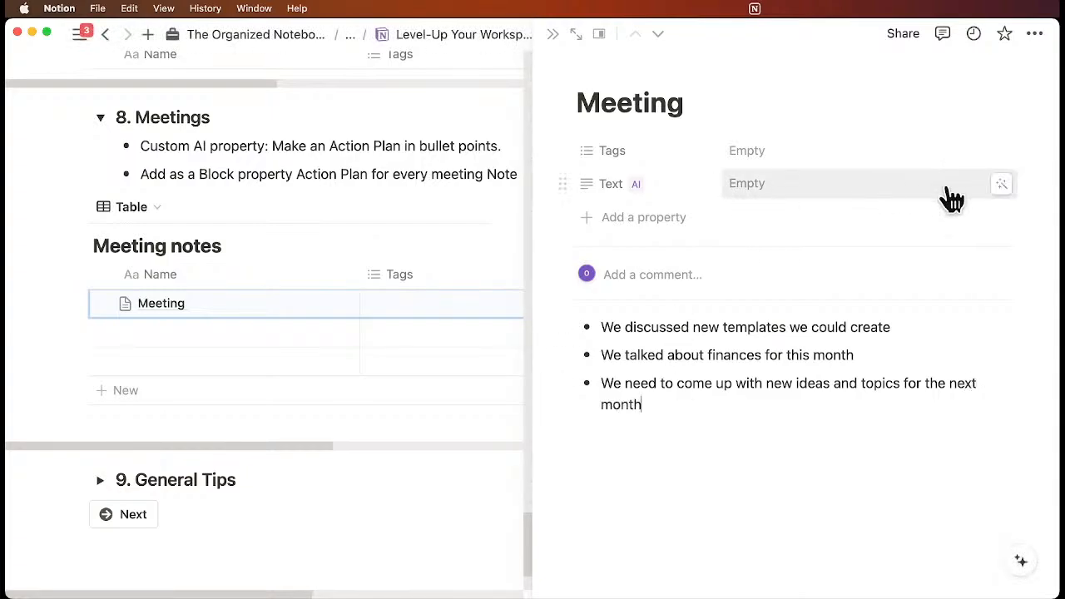
Step: Generate the action plan in the Meeting page's Text property with AI autofill
left_click(1000, 188)
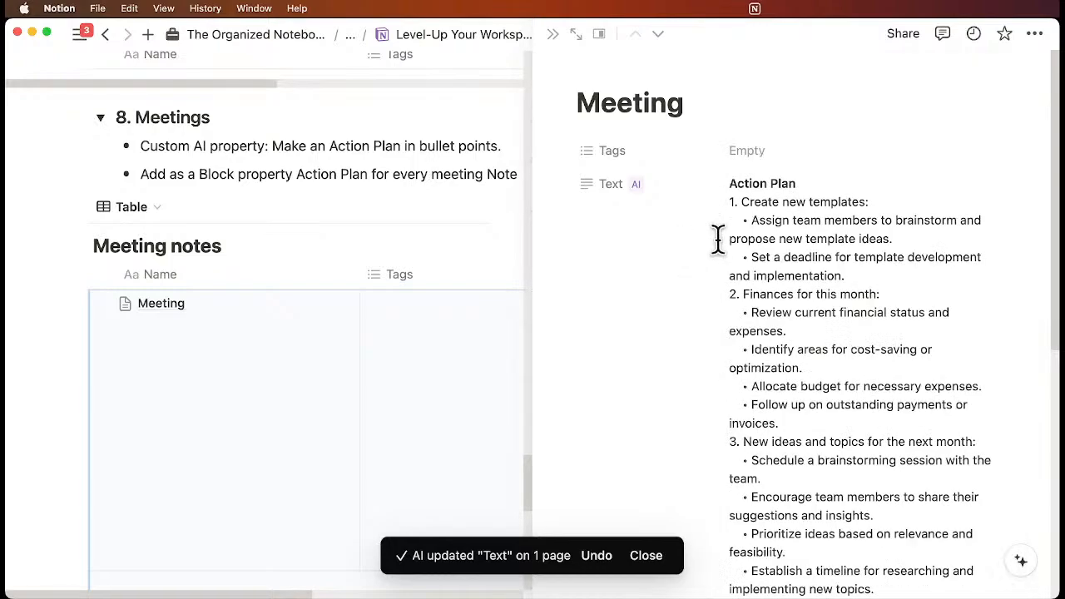
Step: Review the generated action plan in the Meeting page's Text property and close the page
scroll(785, 308, "down", 2)
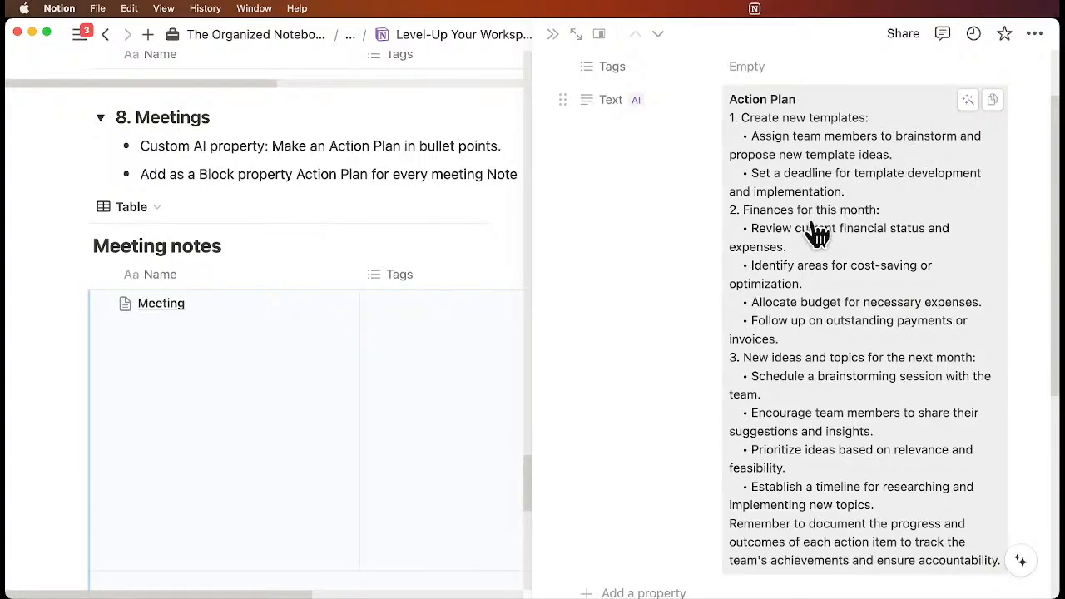
scroll(777, 325, "down", 2)
scroll(779, 325, "up", 5)
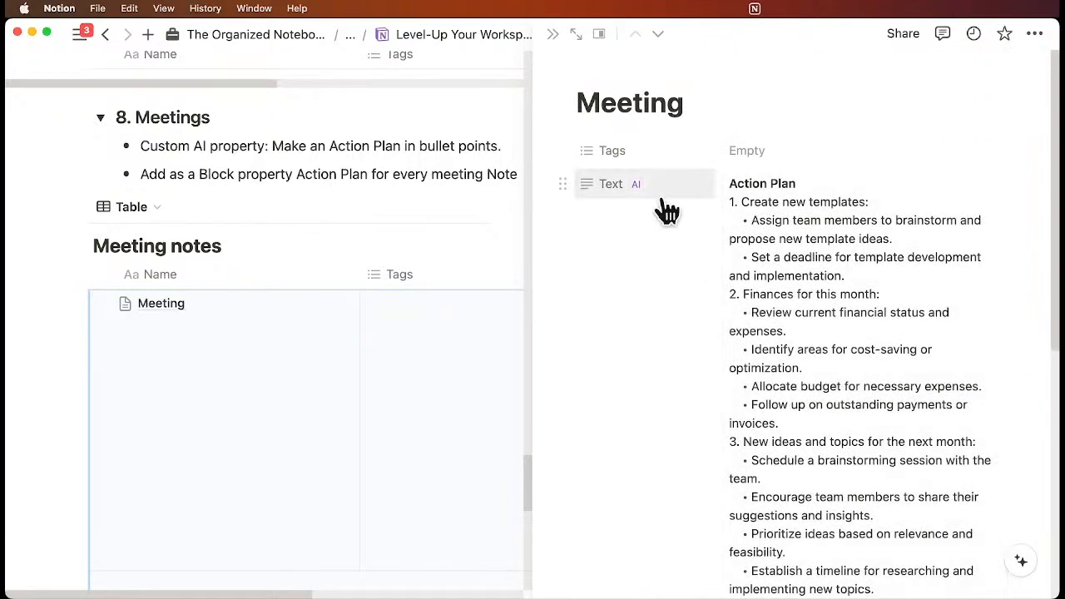
left_click(553, 35)
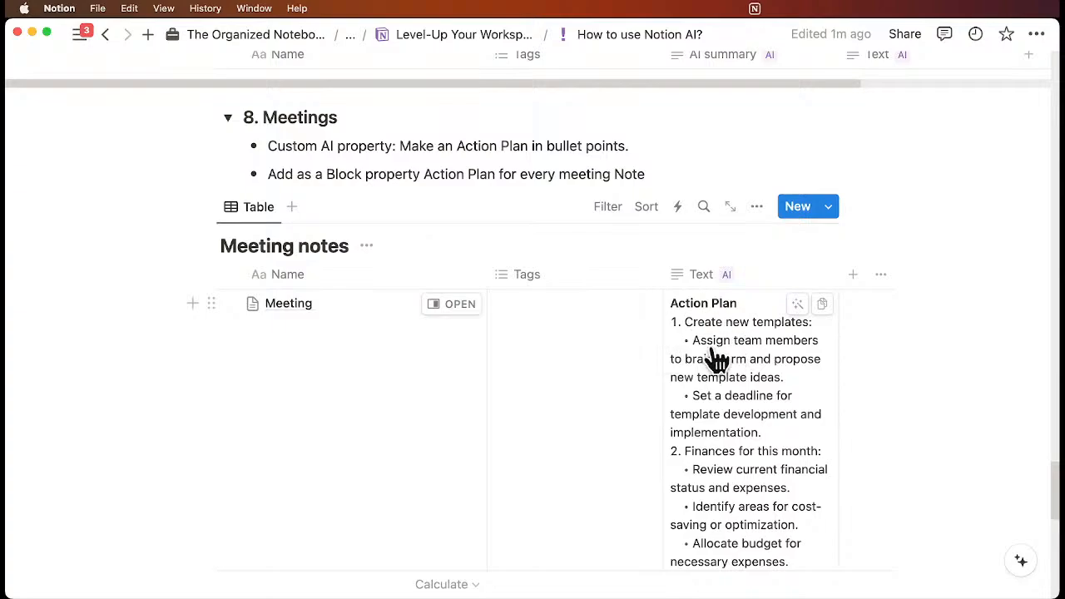
Step: Create a new template for Meeting notes and insert a Custom AI Block in its body
left_click(829, 208)
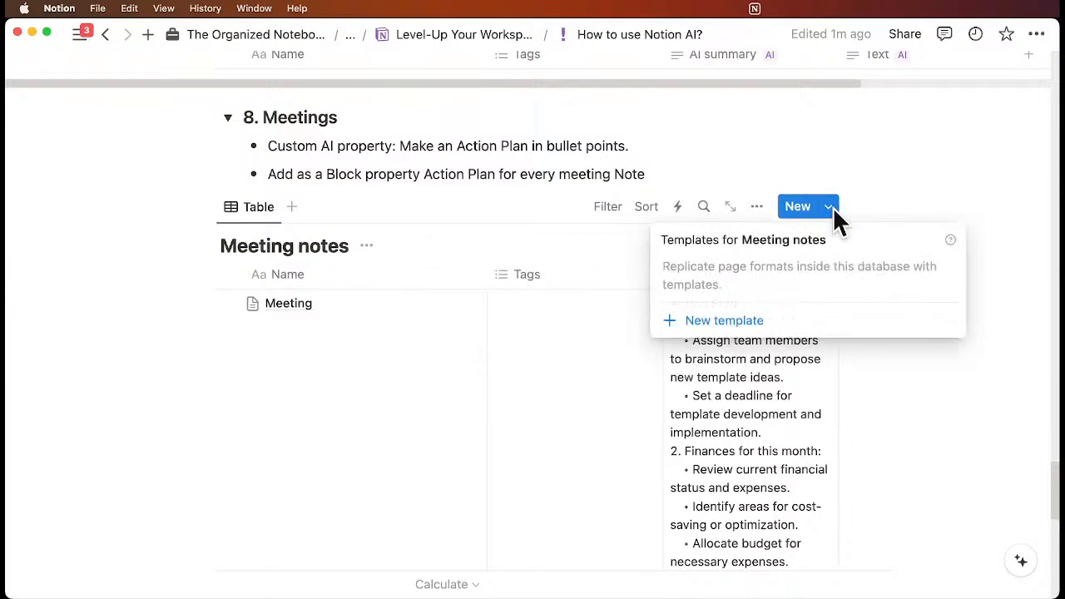
left_click(736, 330)
scroll(499, 357, "down", 3)
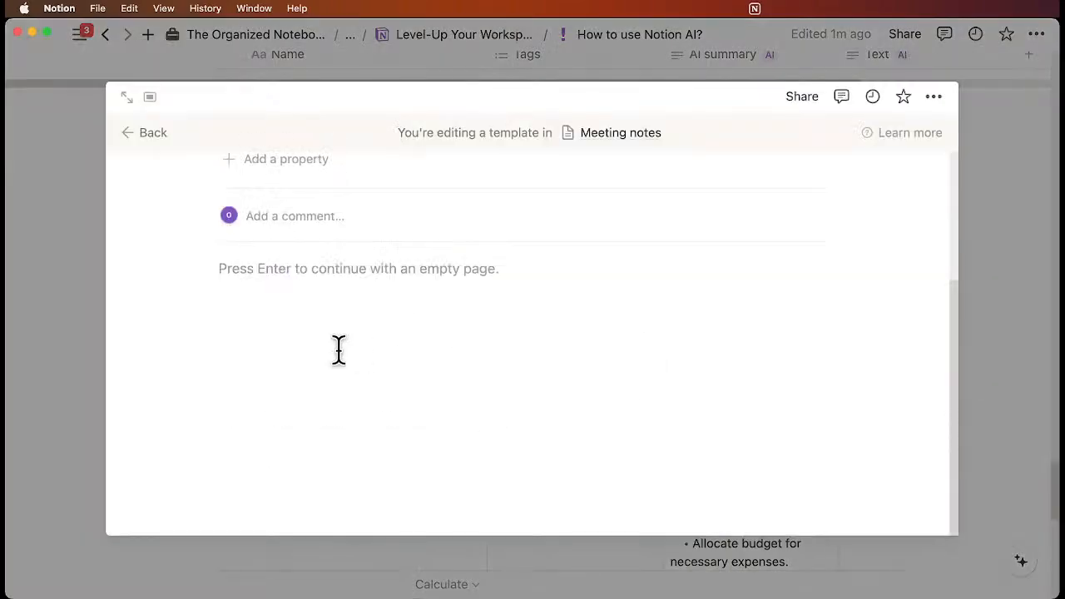
left_click(301, 278)
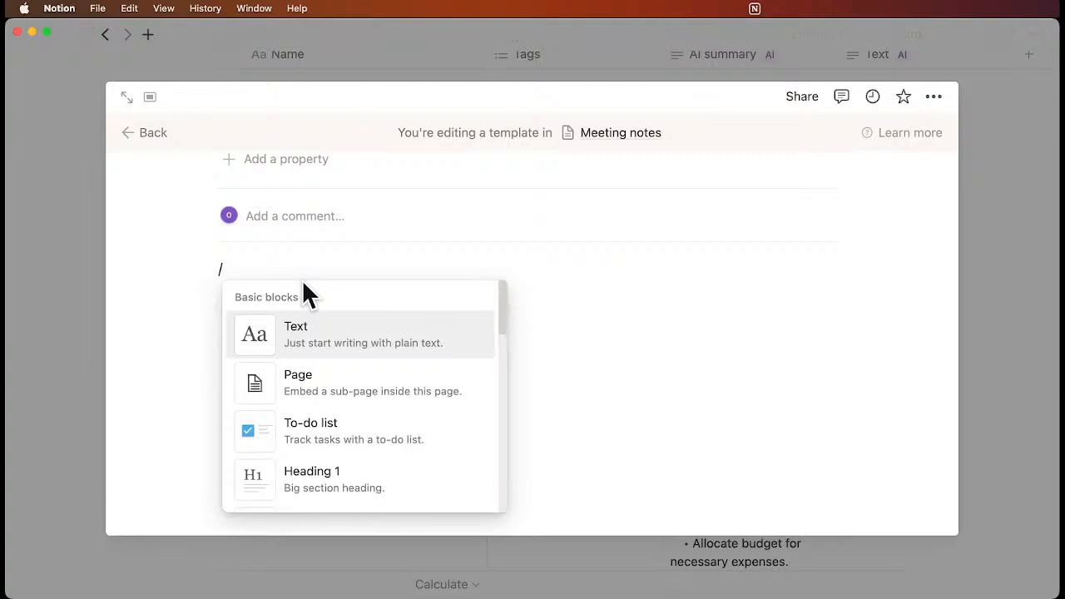
type("ai")
scroll(374, 403, "down", 10)
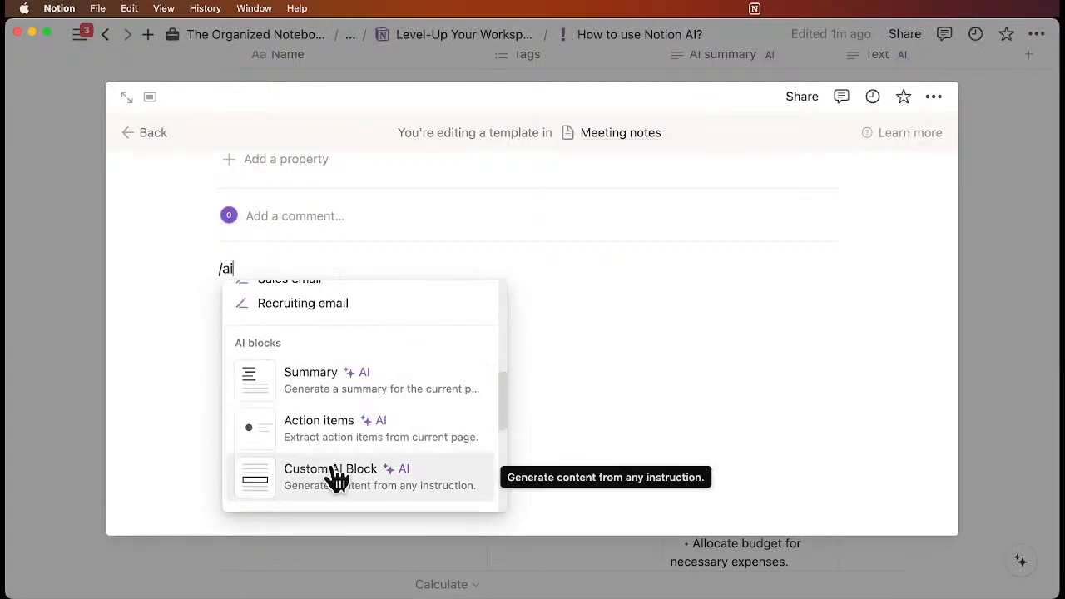
left_click(369, 492)
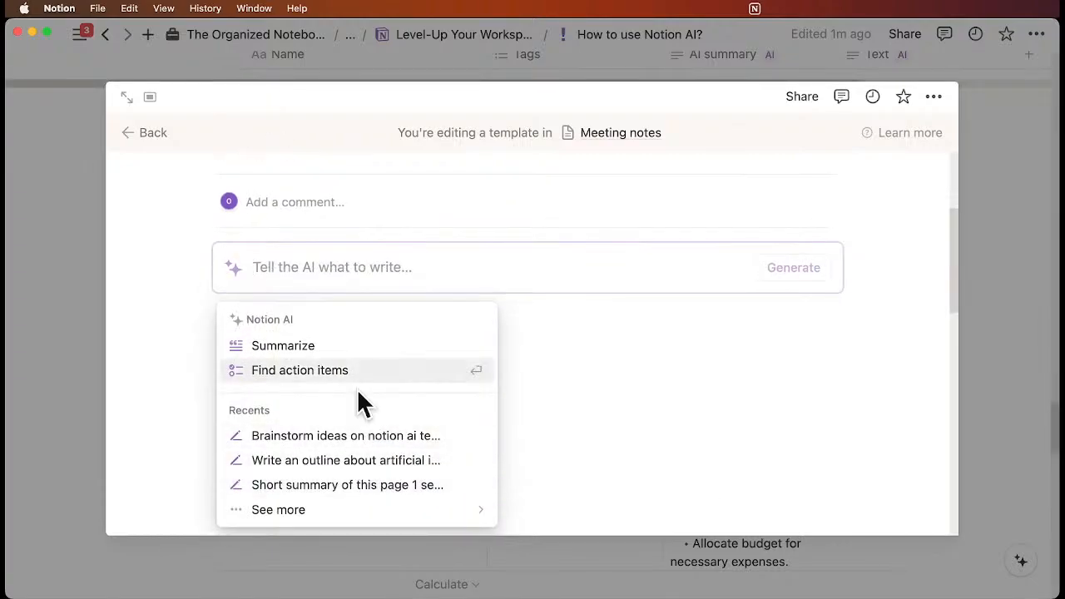
Step: Run Find action items in the template's AI block and return to the database
left_click(341, 372)
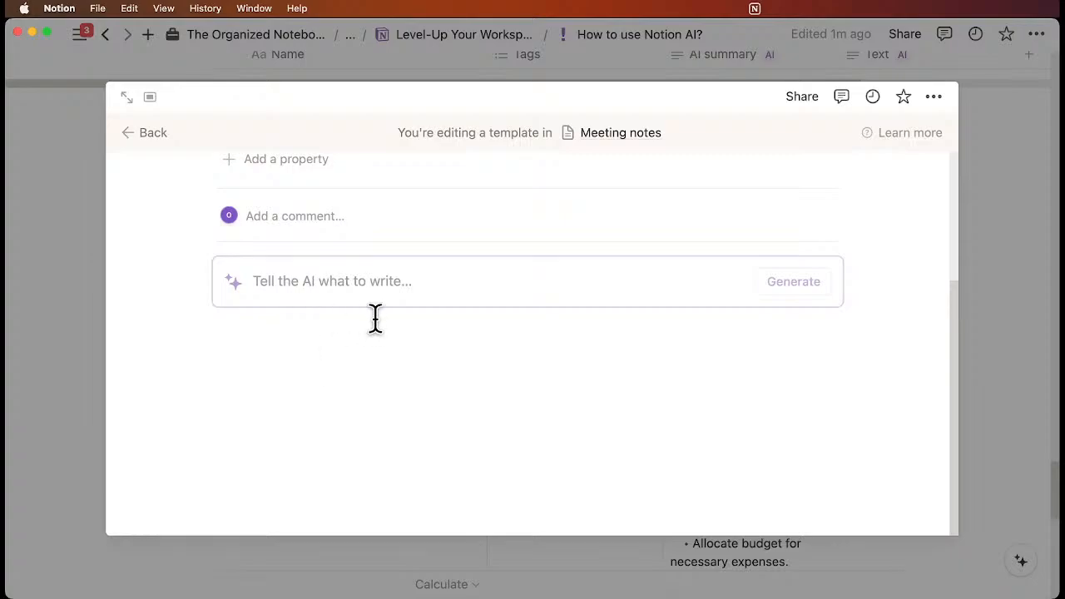
scroll(375, 288, "up", 3)
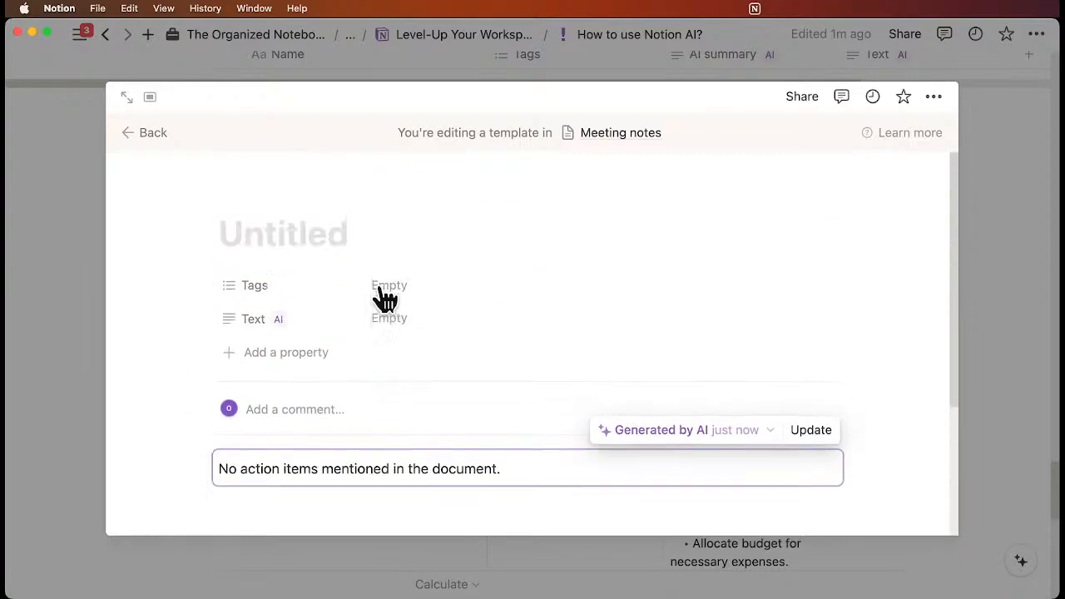
left_click(145, 135)
Step: Open the empty entry below Meeting, apply the new template to it and close the page
scroll(368, 344, "down", 10)
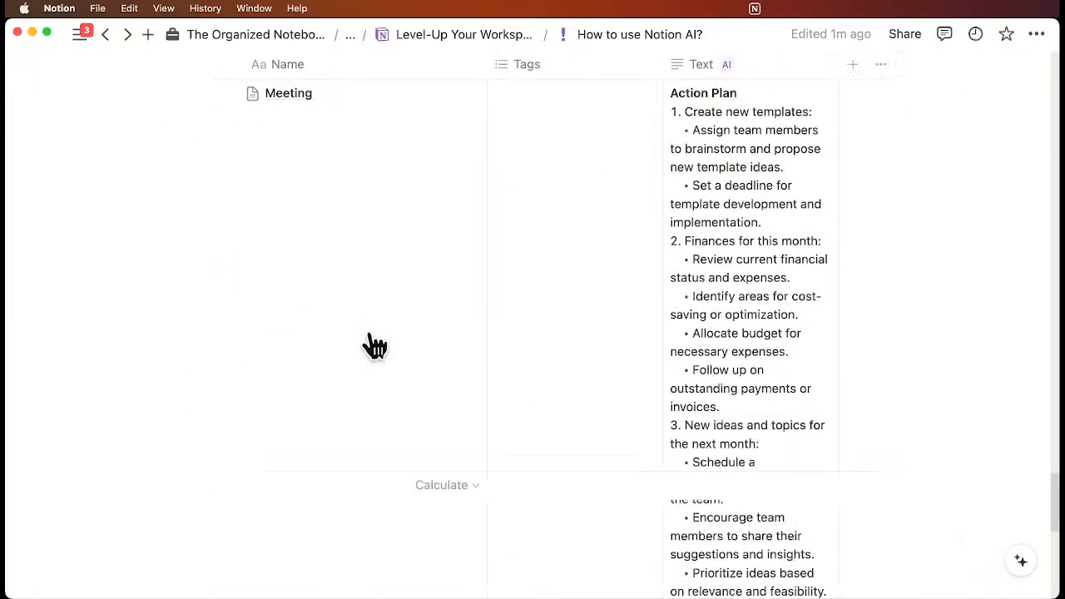
scroll(368, 350, "down", 3)
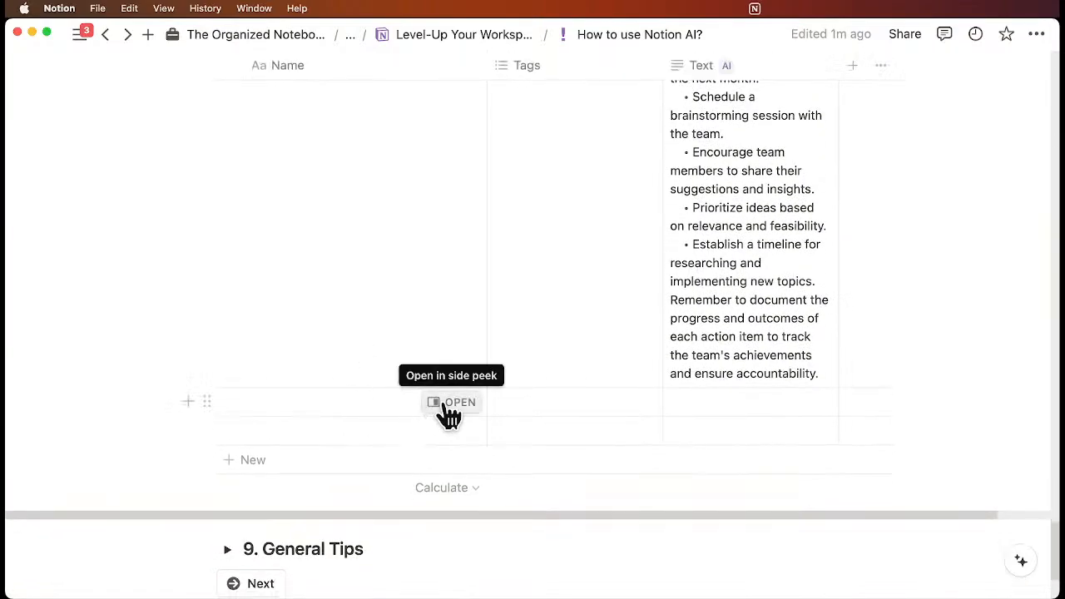
left_click(447, 405)
left_click(637, 392)
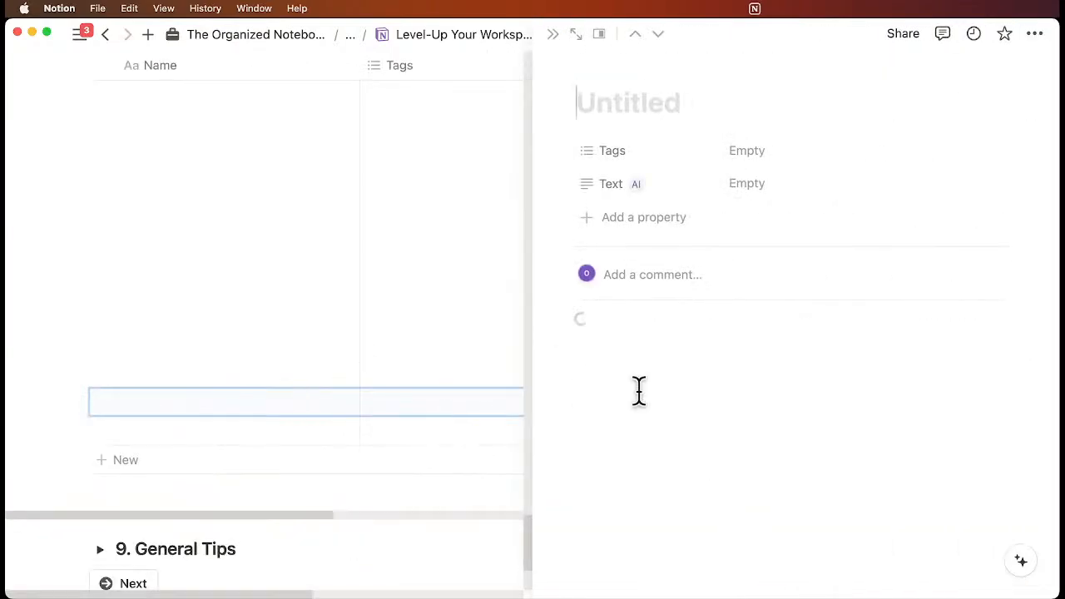
left_click(587, 96)
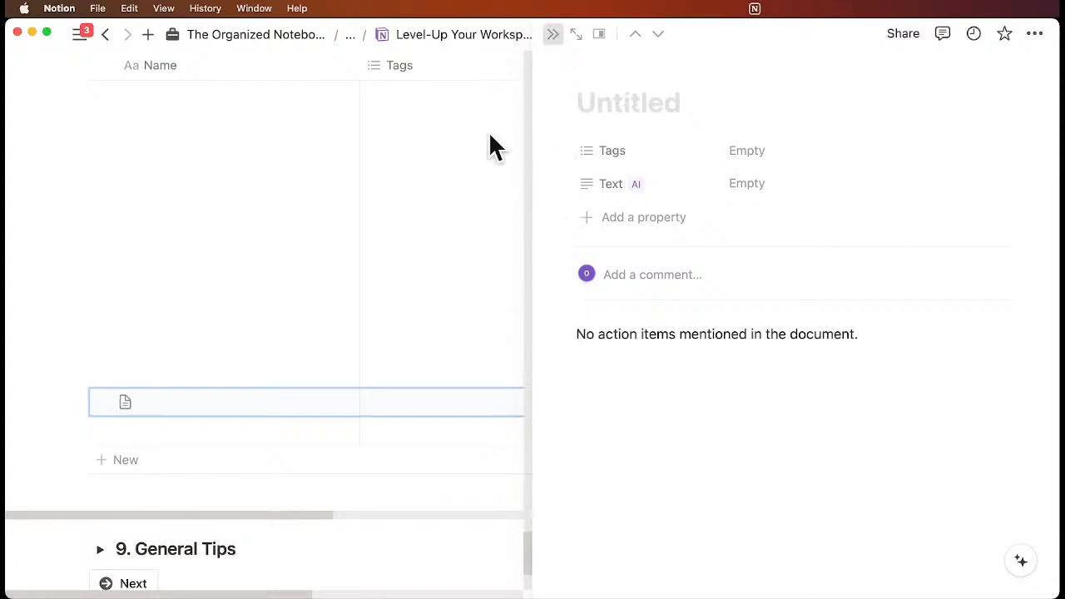
Step: Copy the three bullets from the Meeting entry's page and close it
scroll(391, 217, "up", 6)
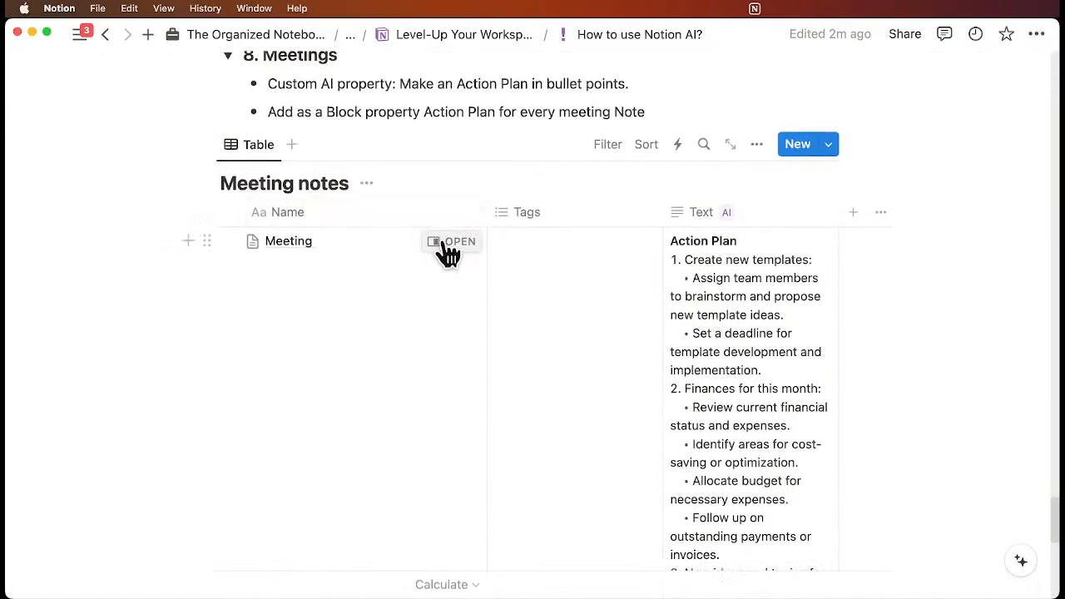
left_click(448, 246)
scroll(715, 275, "down", 10)
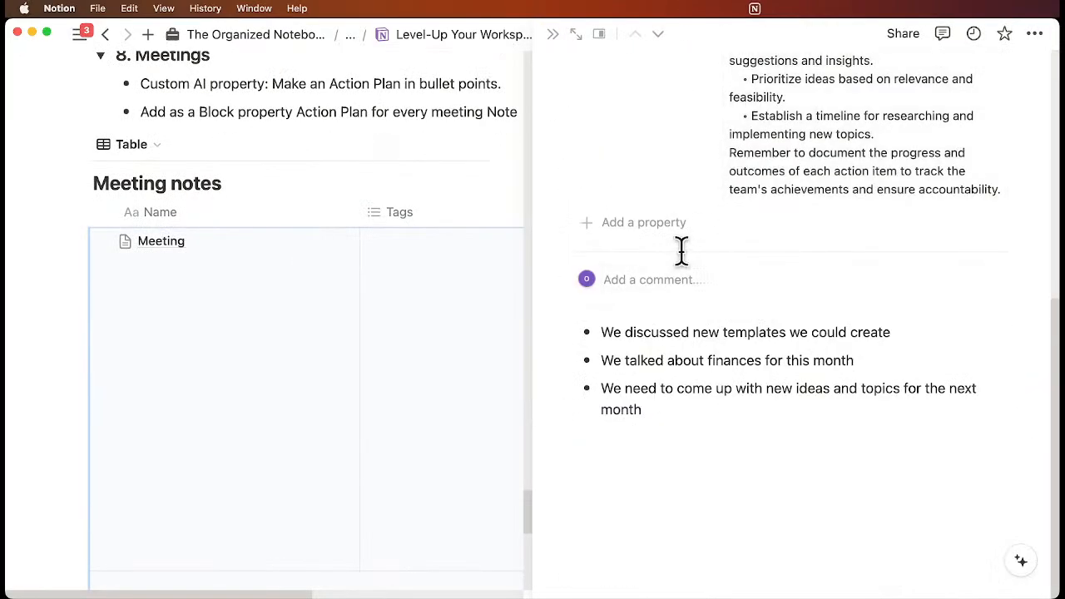
left_click_drag(602, 332, 684, 425)
key("super+c")
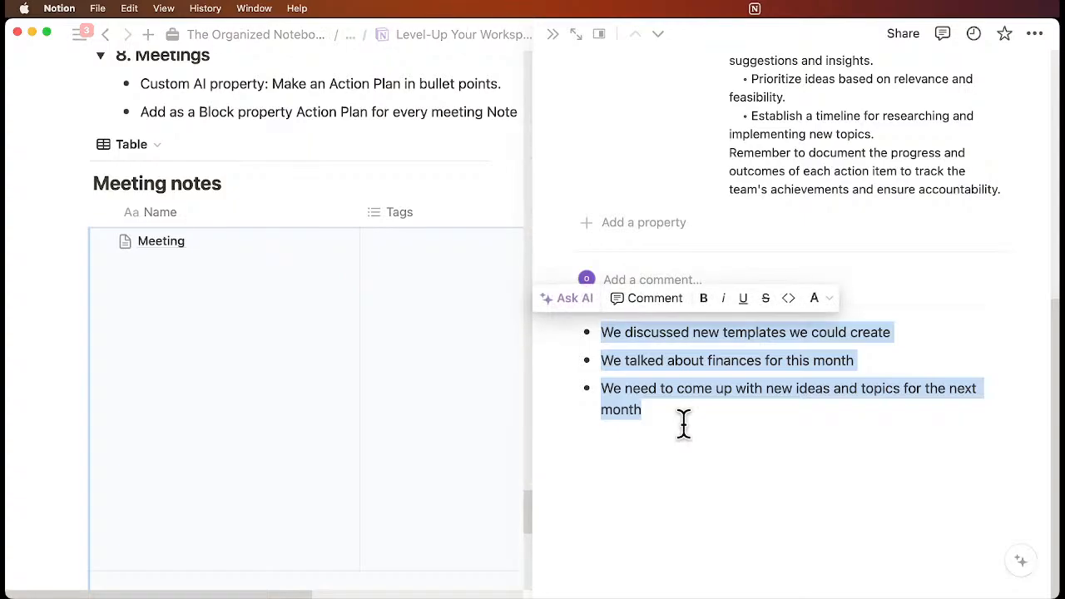
left_click(552, 34)
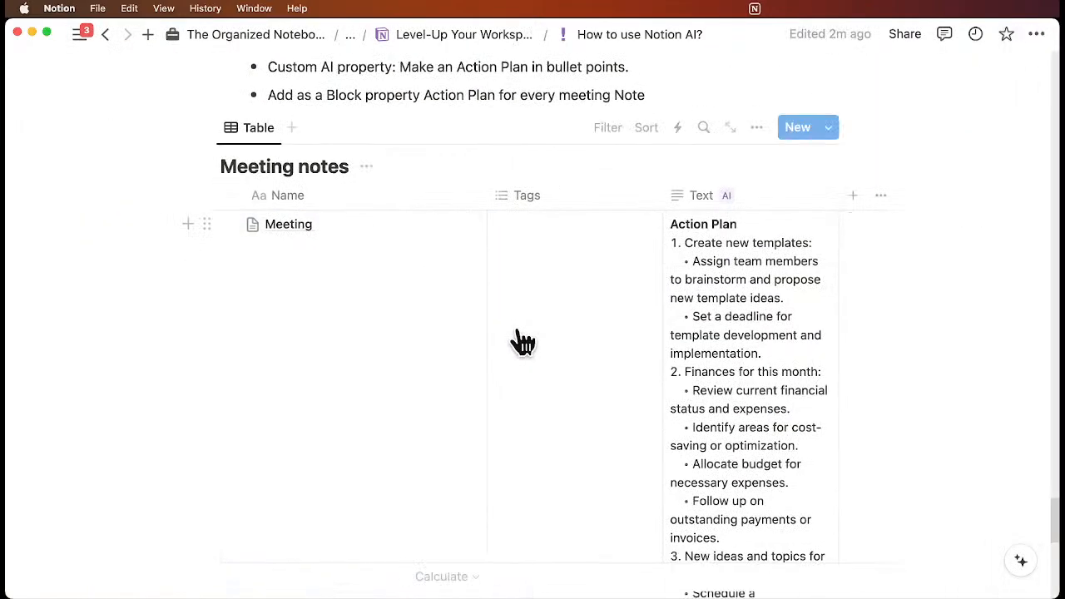
Step: Open the untitled entry below Meeting and paste the copied bullets under its AI block
scroll(522, 341, "down", 10)
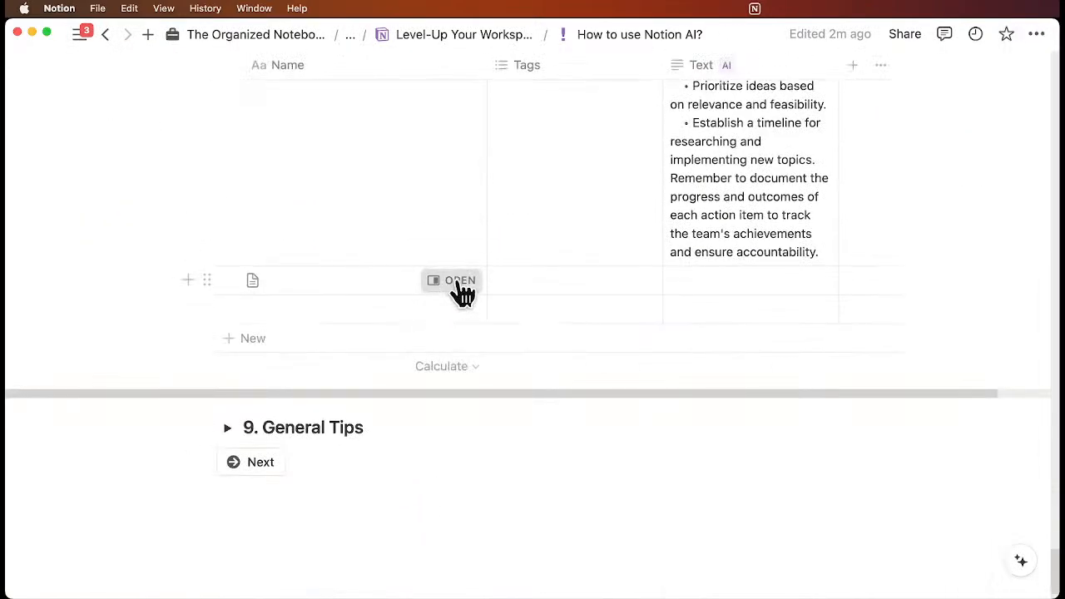
left_click(460, 287)
left_click(672, 373)
key("super+v")
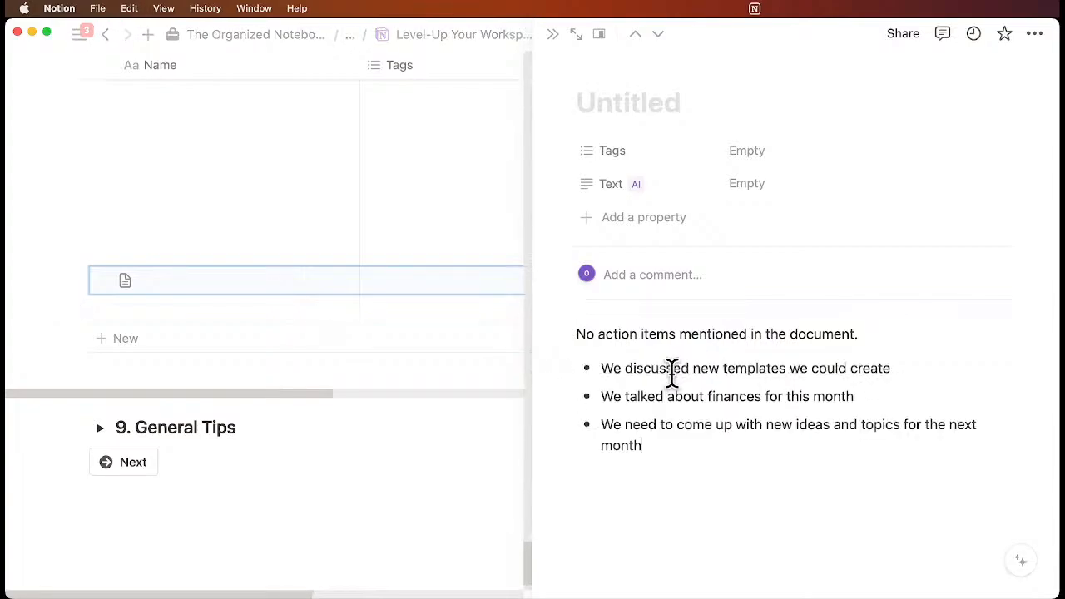
Step: Update the AI block above the pasted bullets and close the page
left_click(941, 333)
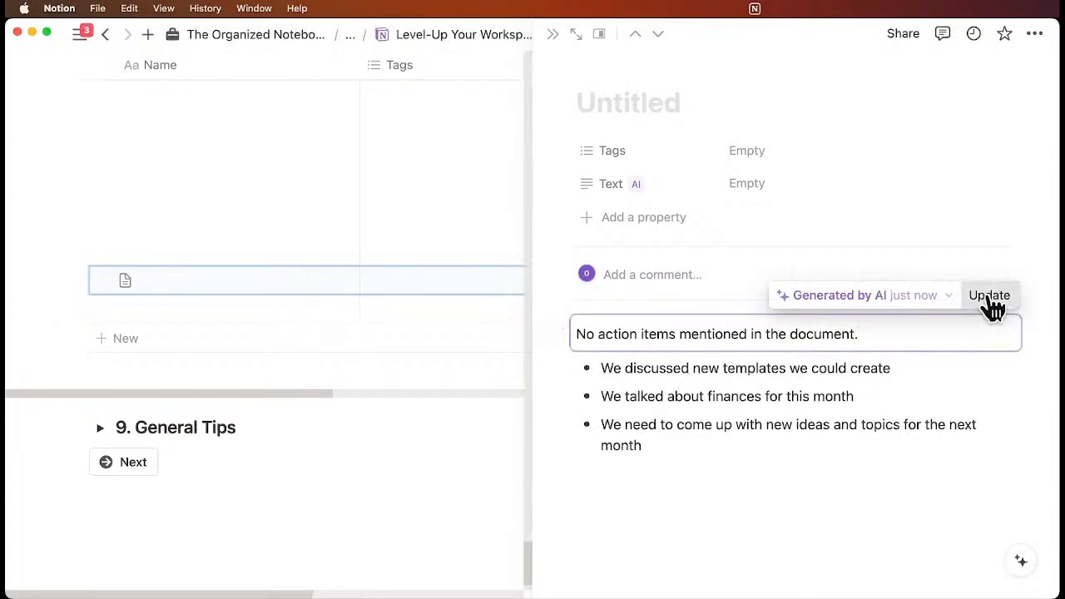
left_click(990, 300)
left_click(553, 35)
Step: Edit the Untitled Meeting notes template to clear the AI block's generated text, keeping its Find action items prompt, and return to the database
scroll(686, 223, "up", 5)
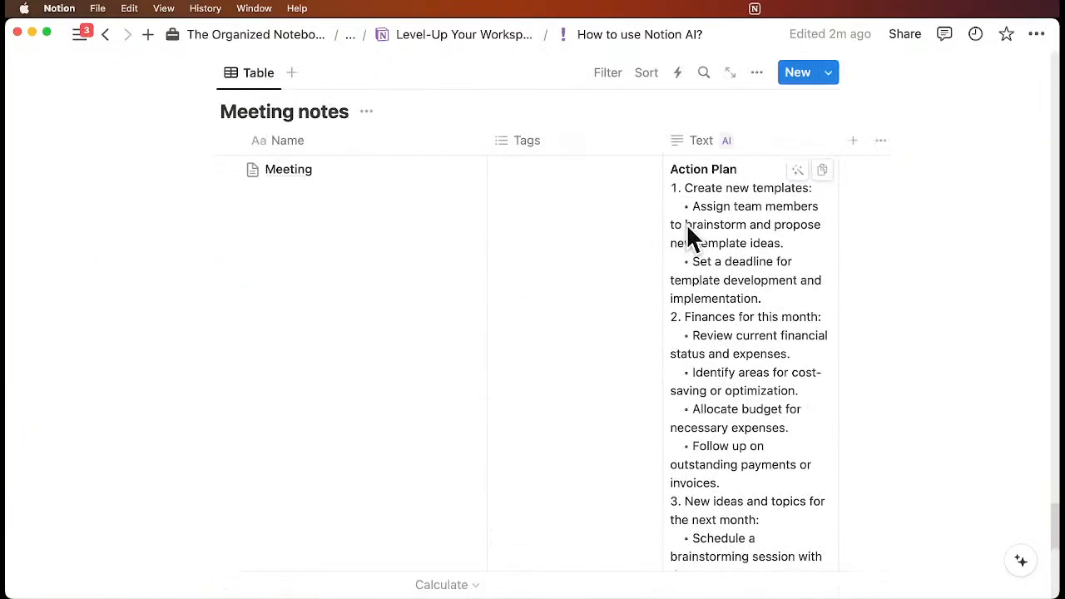
left_click(829, 75)
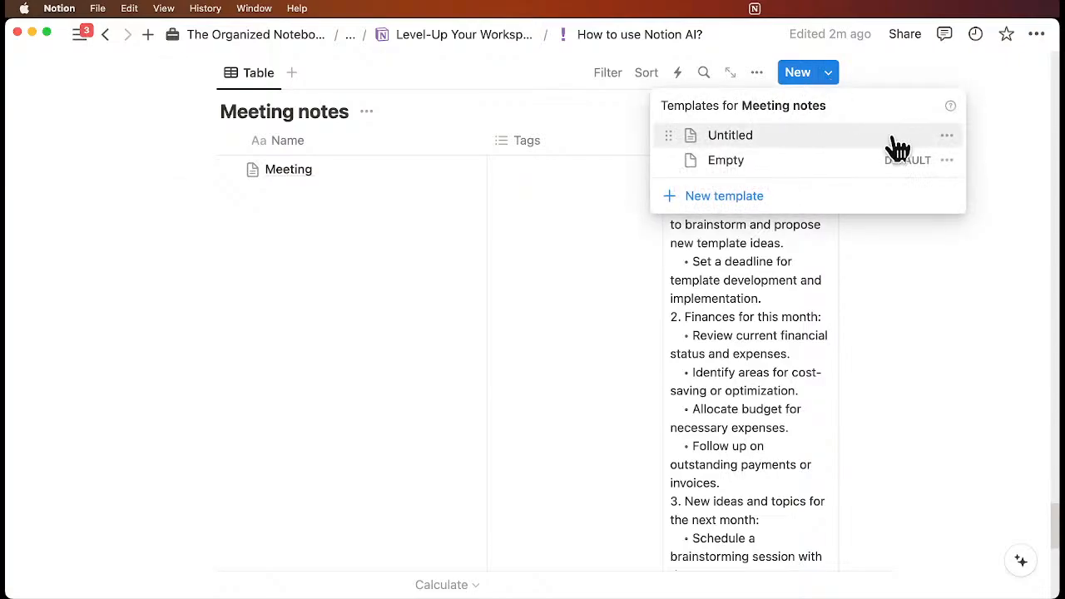
left_click(946, 135)
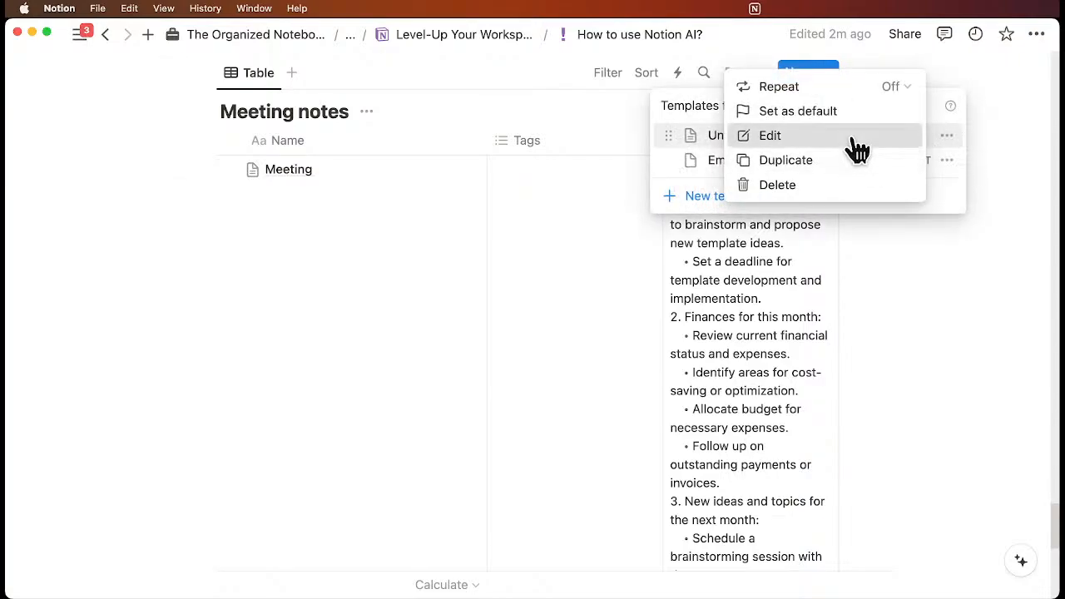
left_click(770, 135)
scroll(411, 290, "down", 3)
triple_click(410, 264)
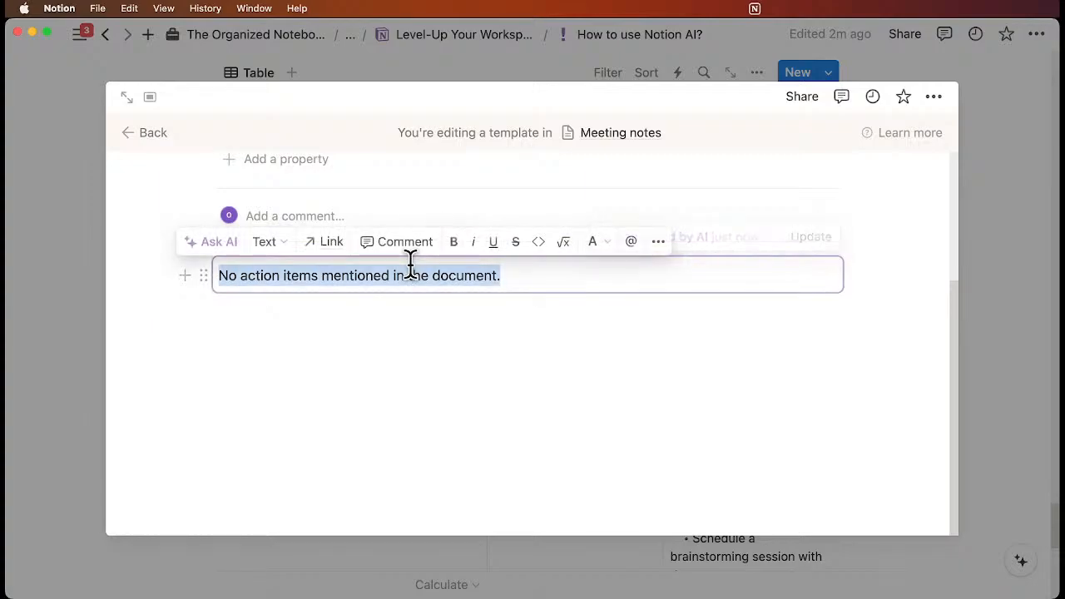
key("BackSpace")
left_click(203, 276)
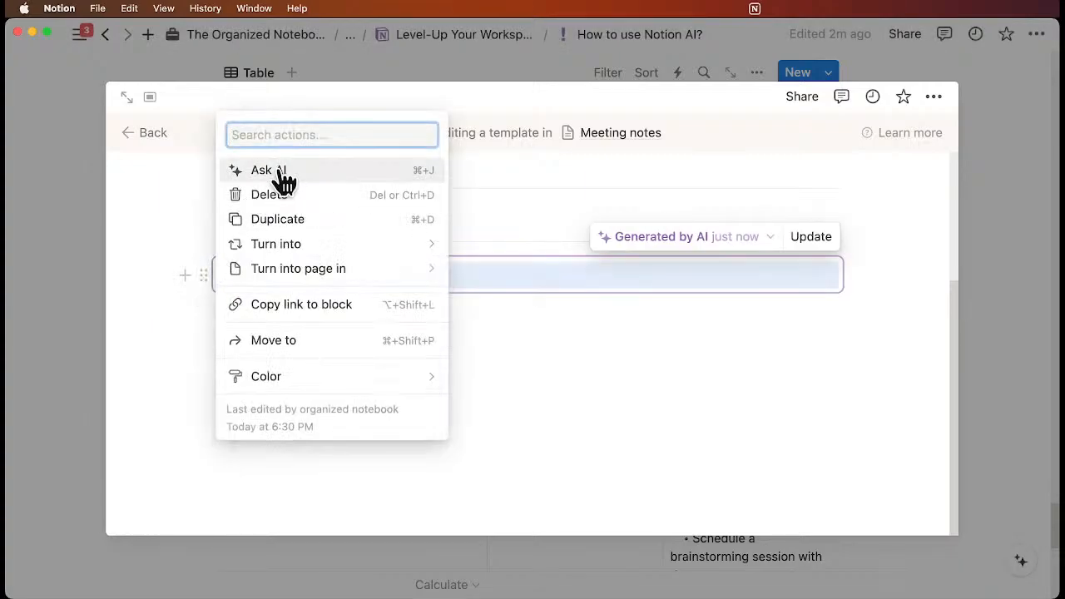
left_click(274, 194)
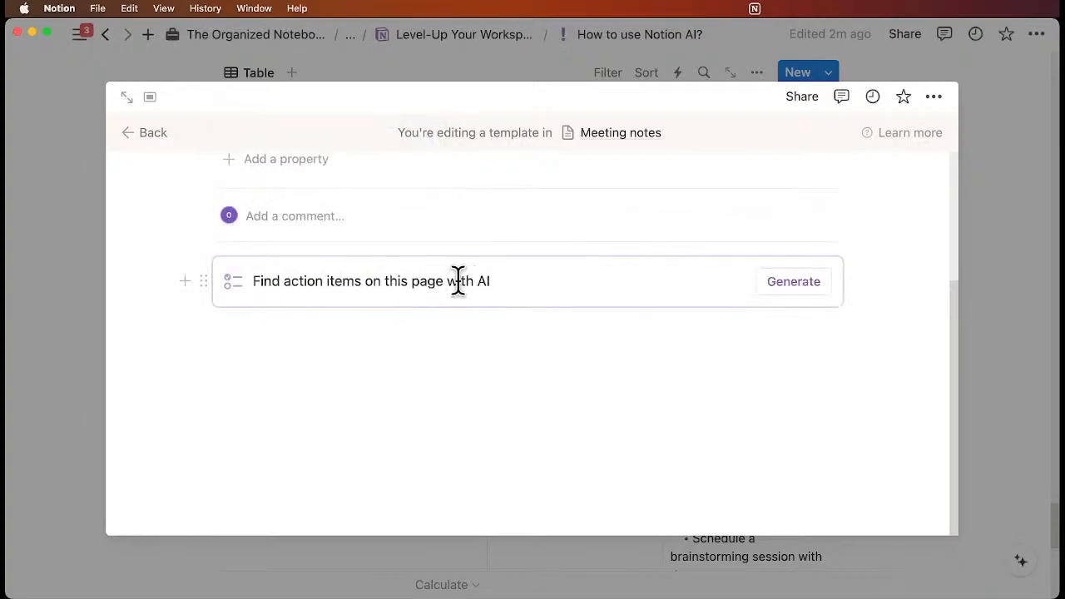
left_click(153, 132)
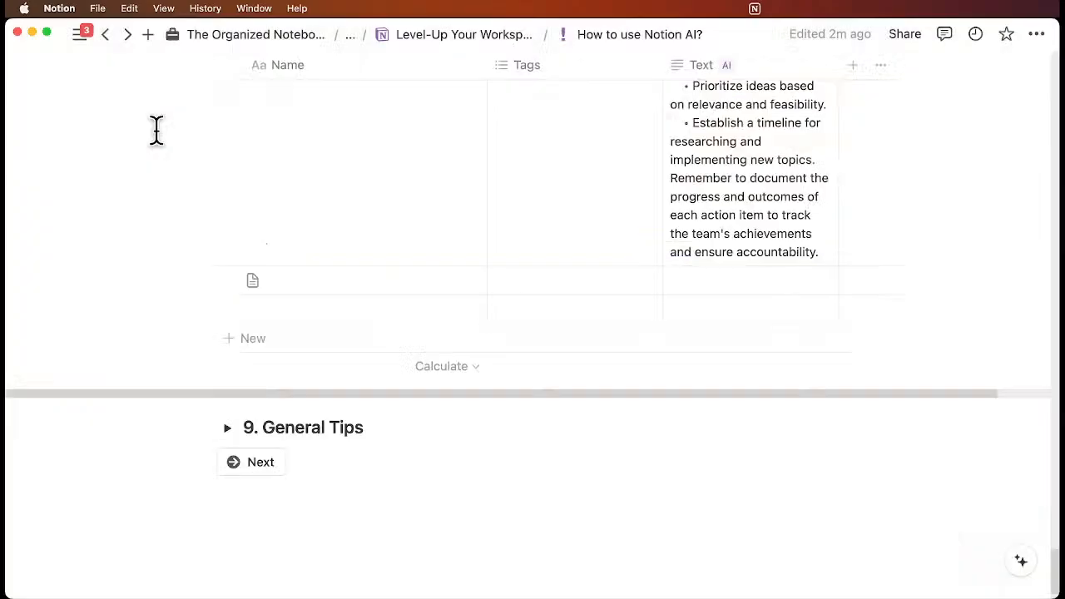
Step: Add a new entry to Meeting notes, open its page and apply the Untitled template
left_click(320, 348)
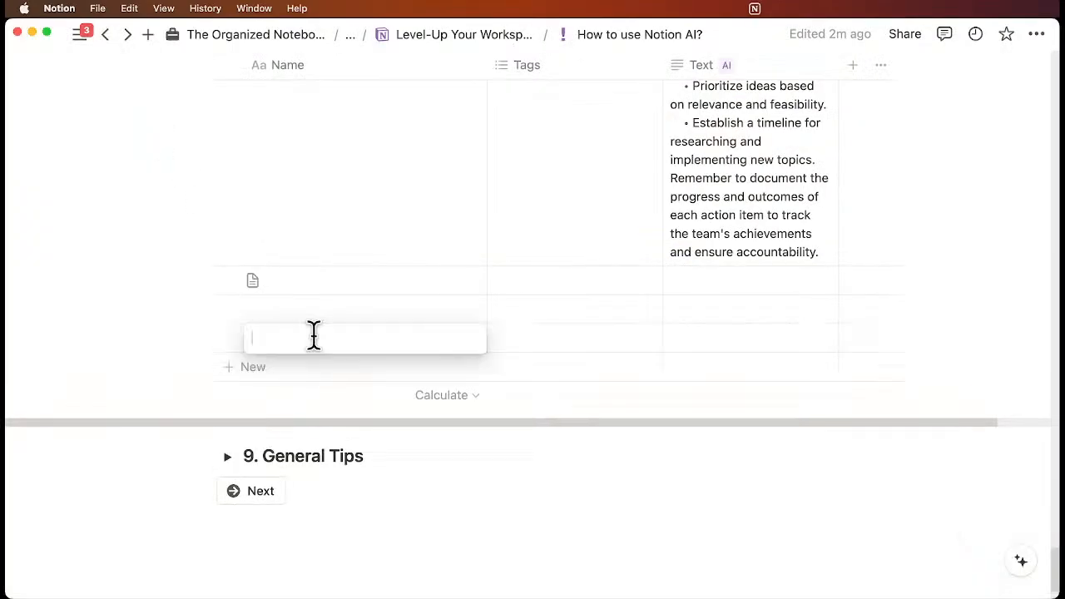
left_click(463, 338)
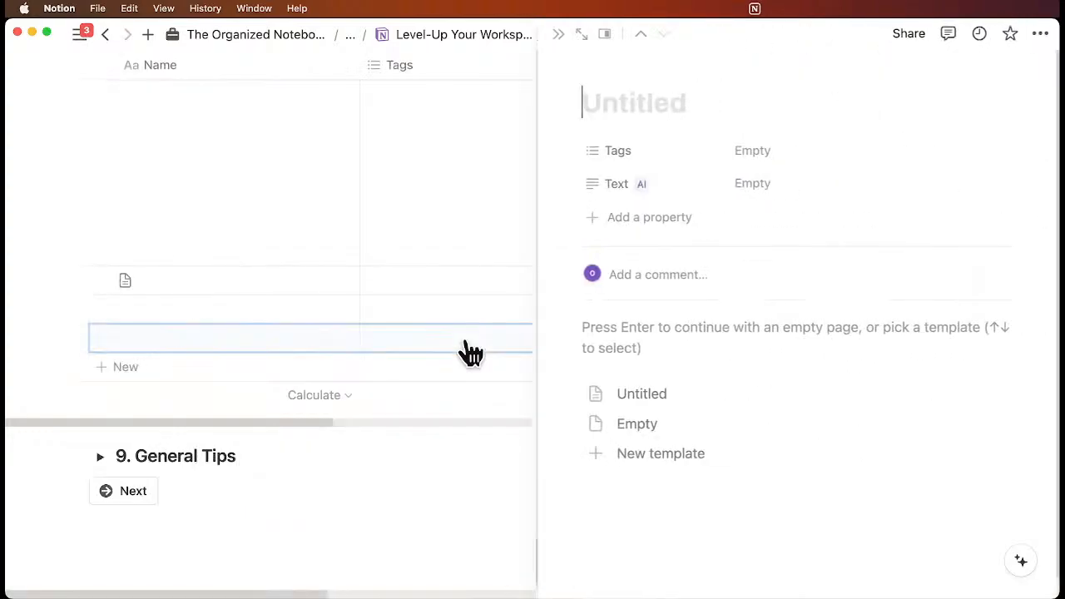
left_click(641, 396)
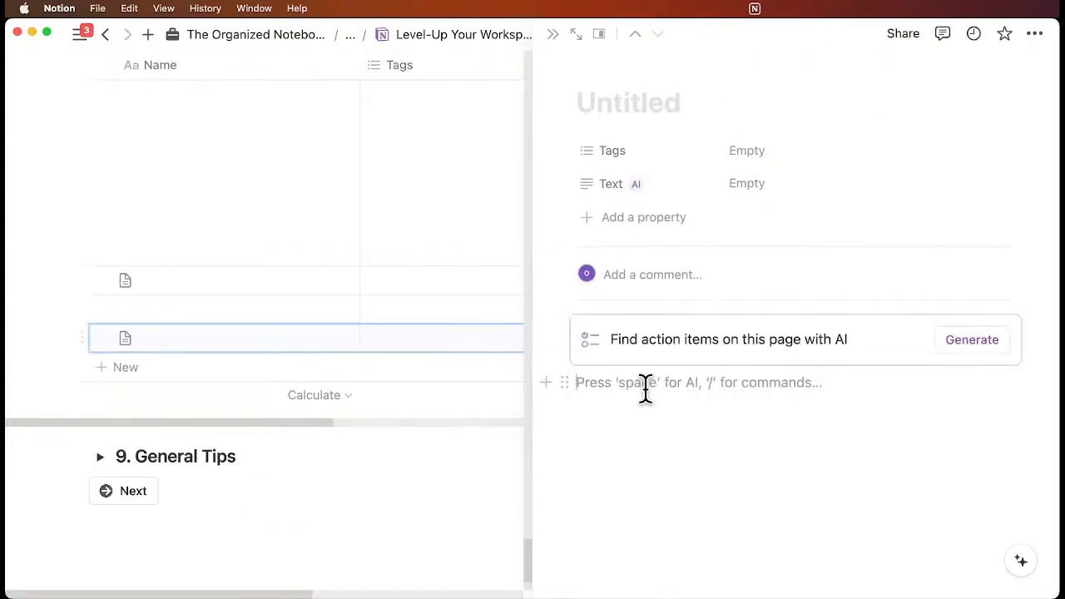
Step: Paste the three meeting bullets below the AI block, generate the action items and close the page
left_click(991, 353)
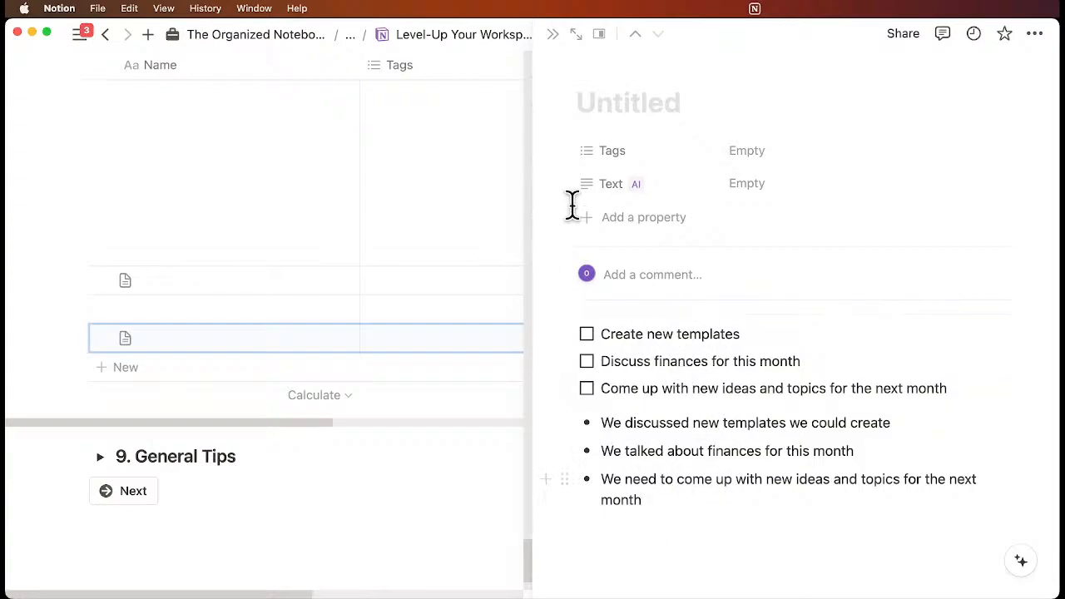
left_click(552, 36)
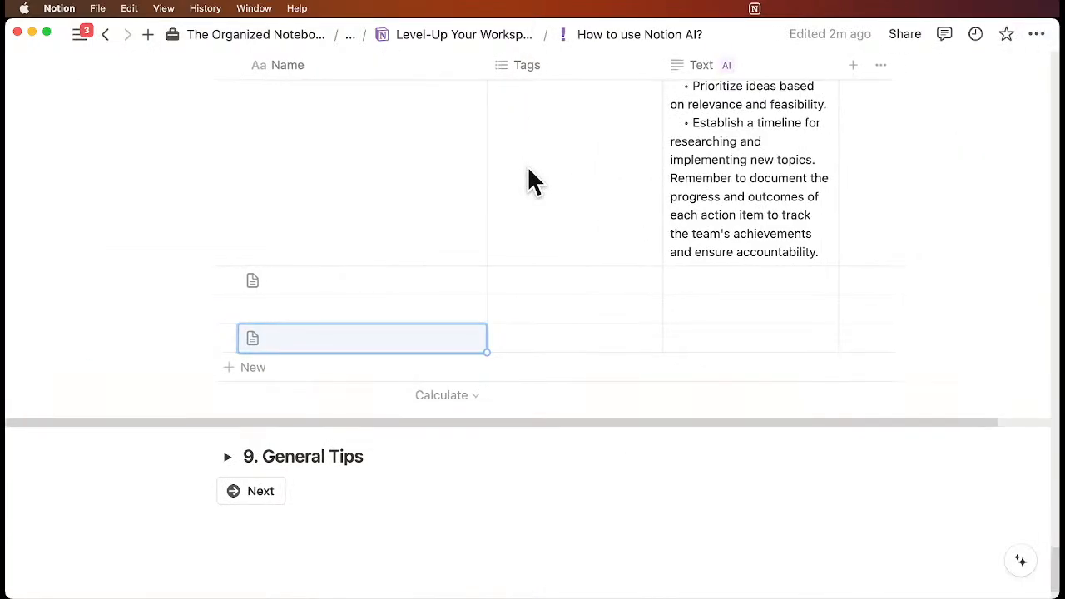
scroll(528, 166, "up", 2)
scroll(527, 166, "down", 3)
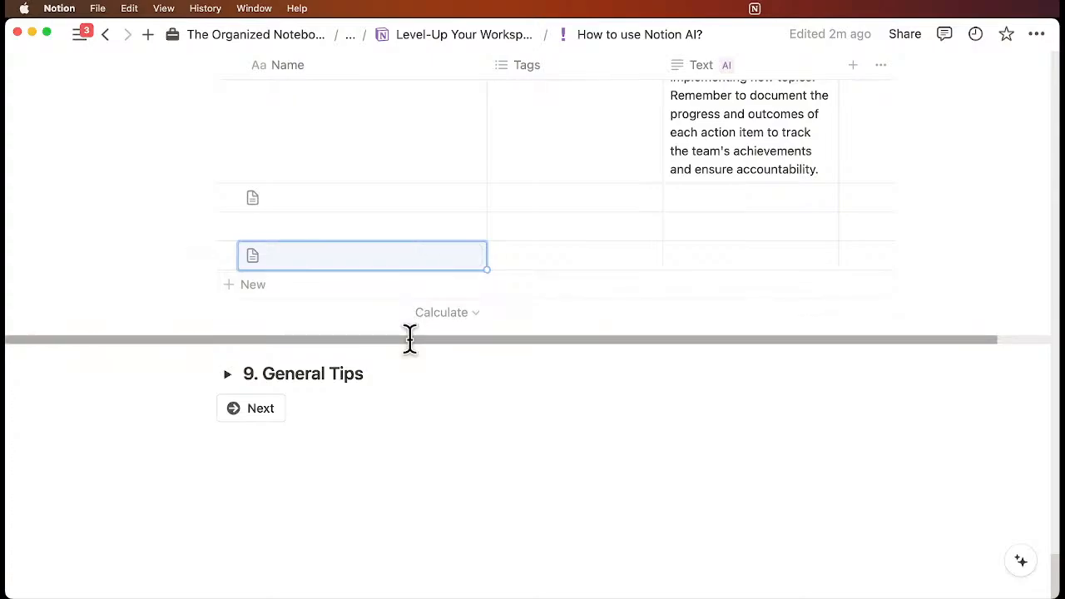
scroll(408, 352, "up", 8)
scroll(416, 353, "down", 5)
scroll(416, 354, "down", 5)
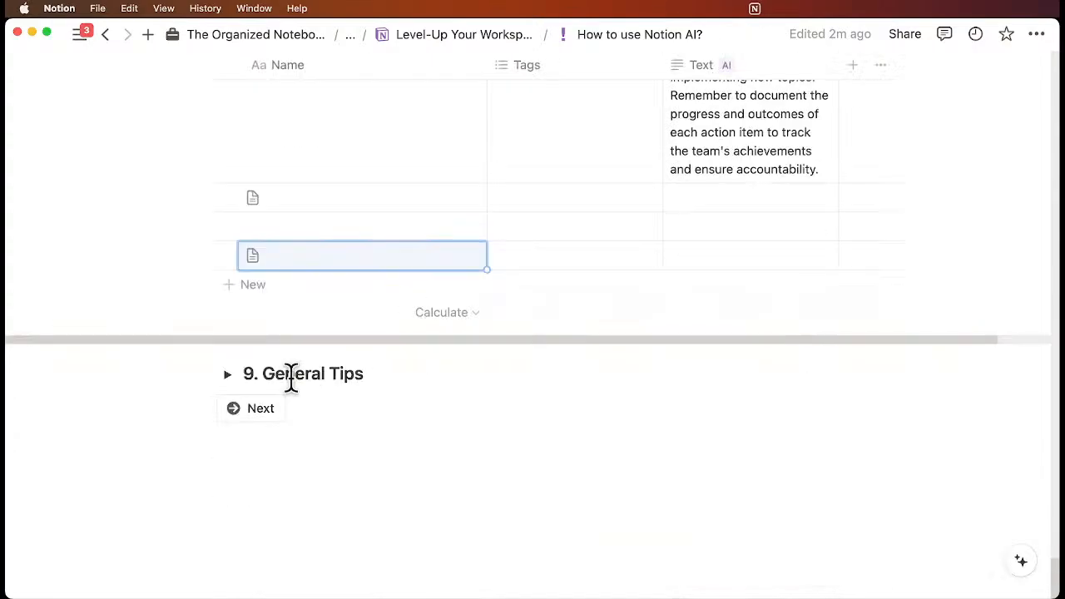
Step: Expand the 9. General Tips section to read its bullets, and continue to the Let's Build! page
left_click(228, 374)
scroll(396, 398, "down", 3)
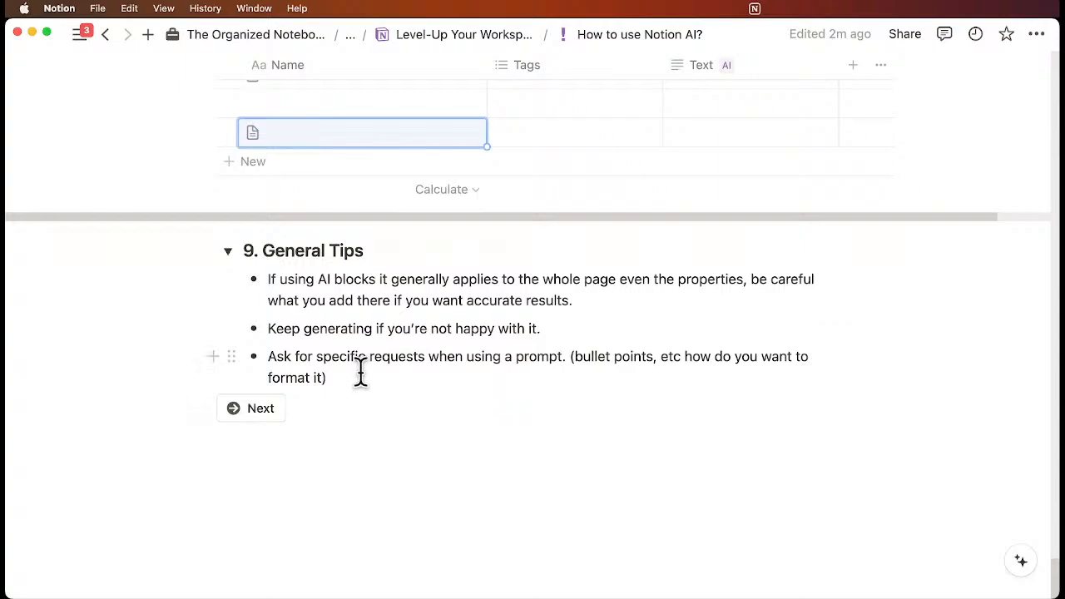
scroll(359, 373, "up", 1)
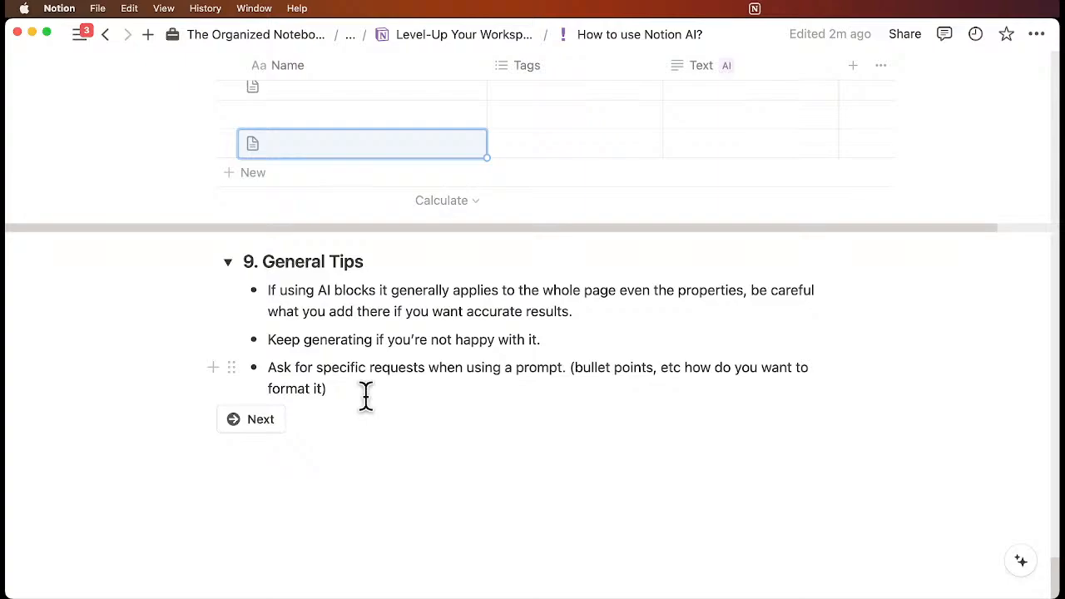
left_click(265, 423)
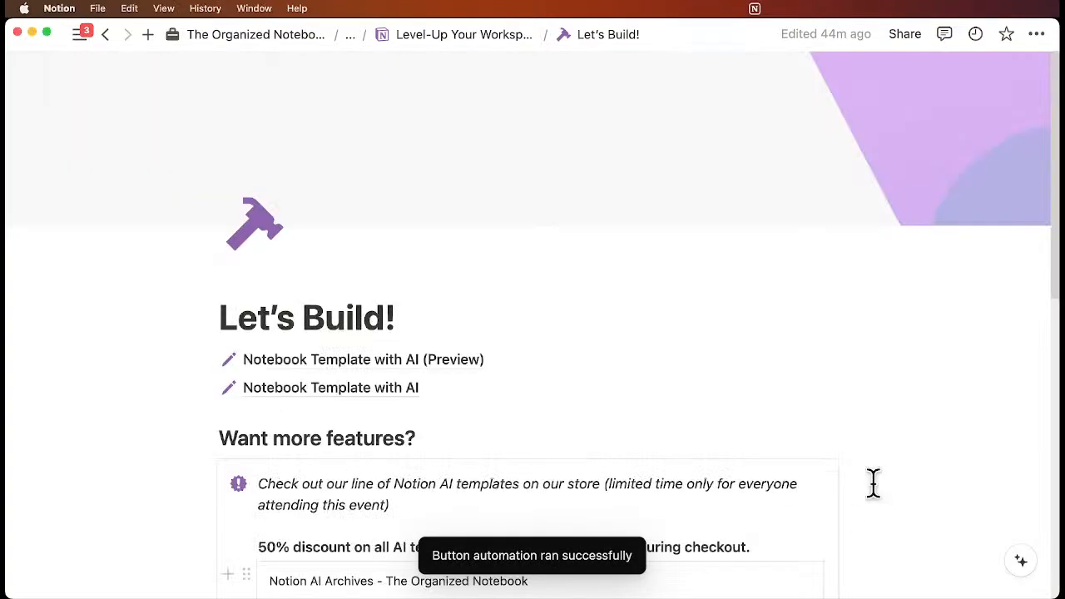
Step: Open the Notebook Template with AI (Preview) page from the Let's Build! page
scroll(775, 420, "down", 1)
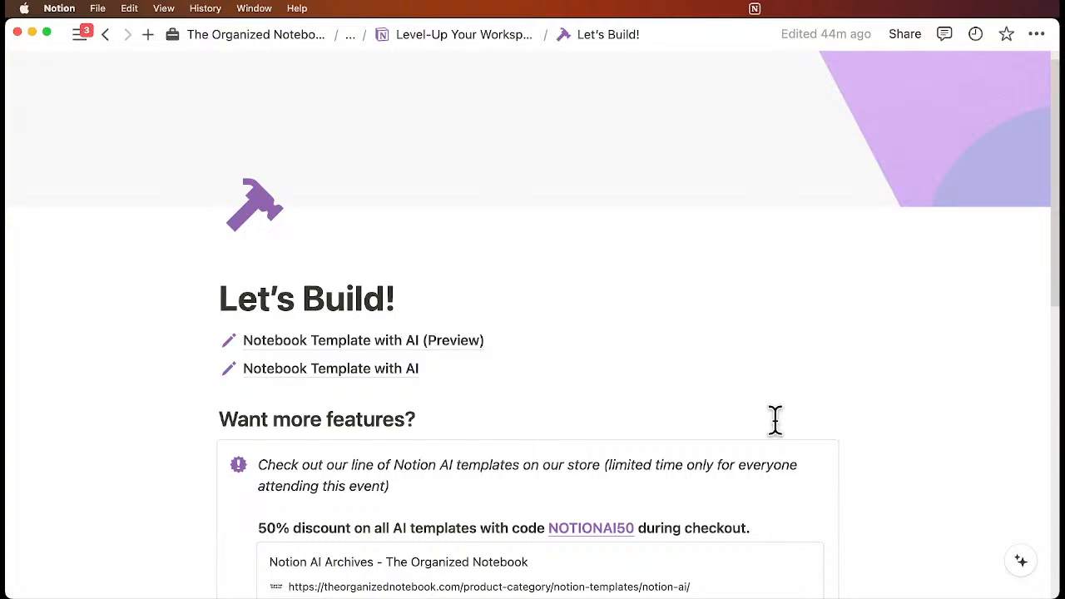
mouse_move(462, 356)
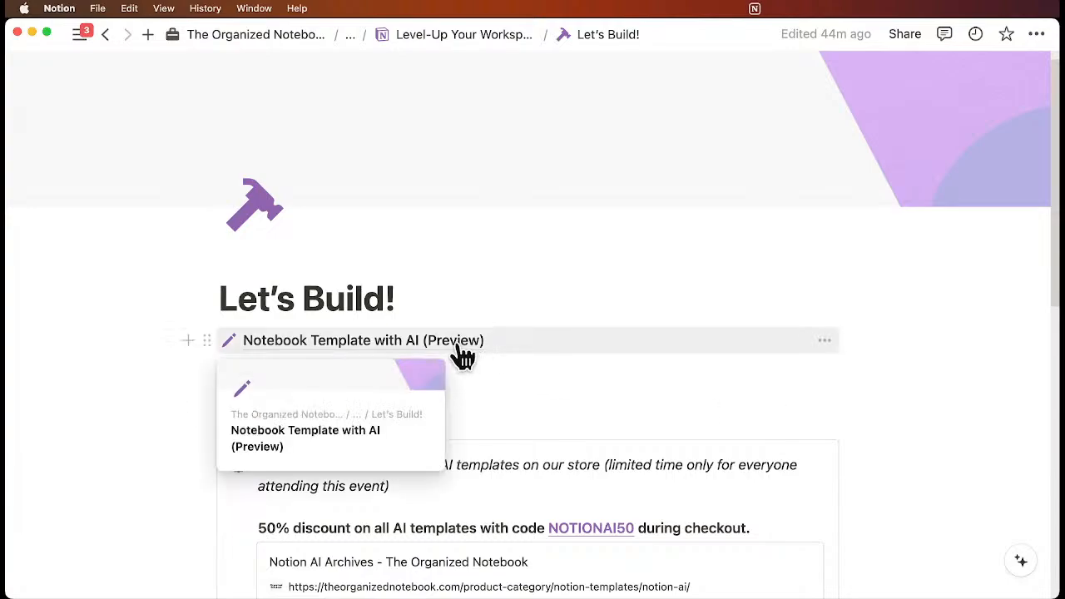
left_click(467, 356)
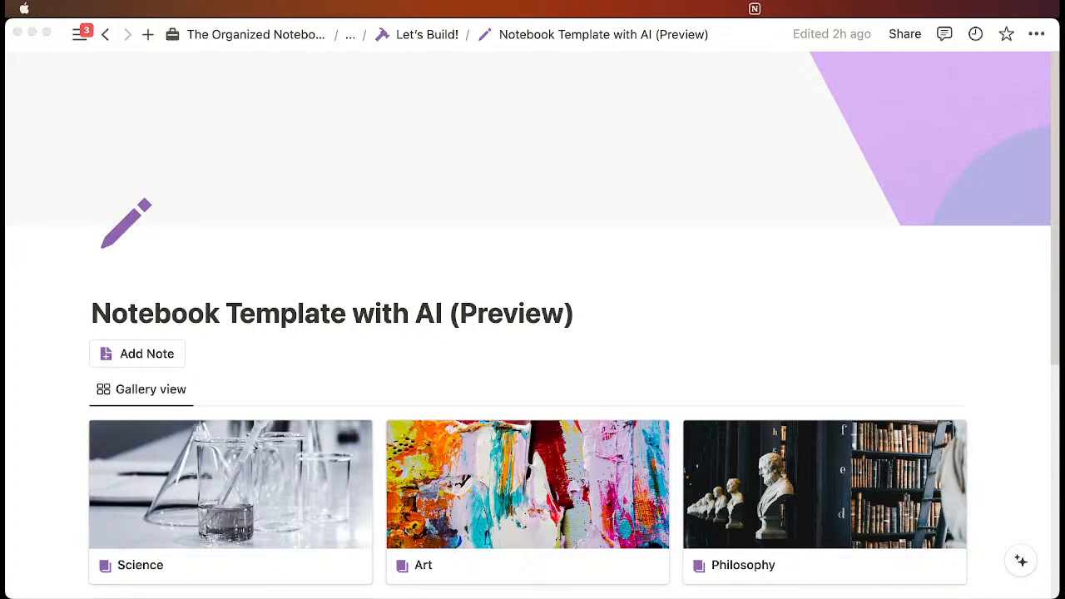
Step: Link the Default Note entry in the notes table to the Art notebook
scroll(557, 333, "down", 3)
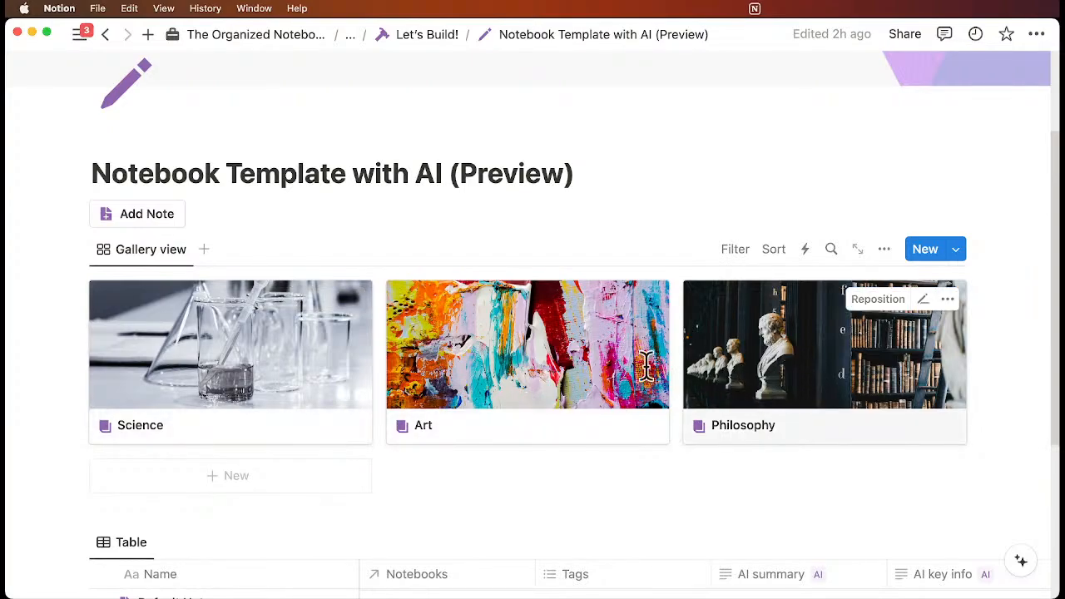
scroll(613, 375, "down", 2)
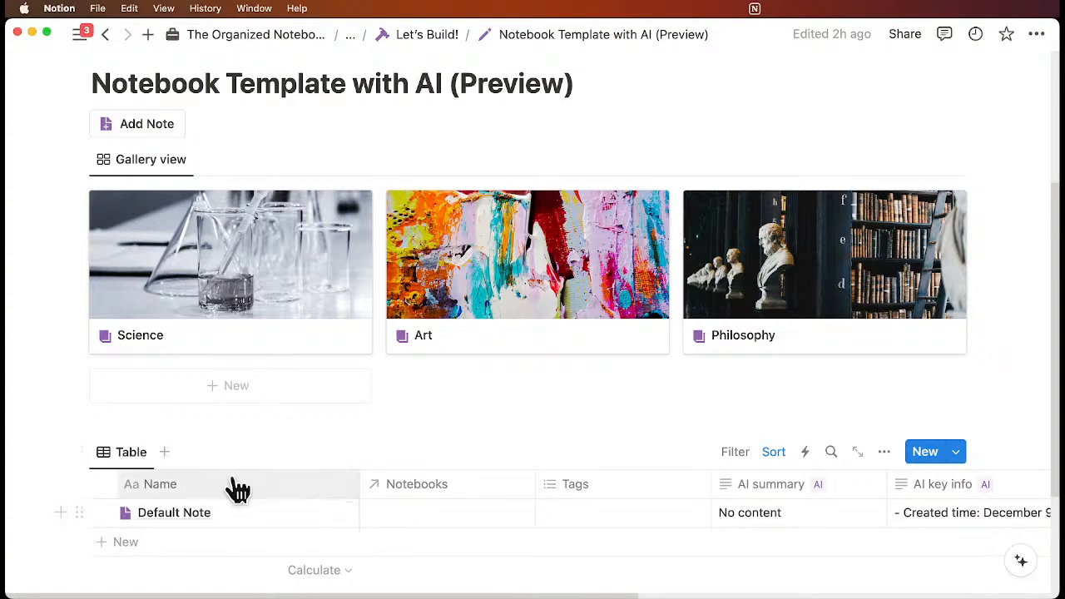
left_click(433, 522)
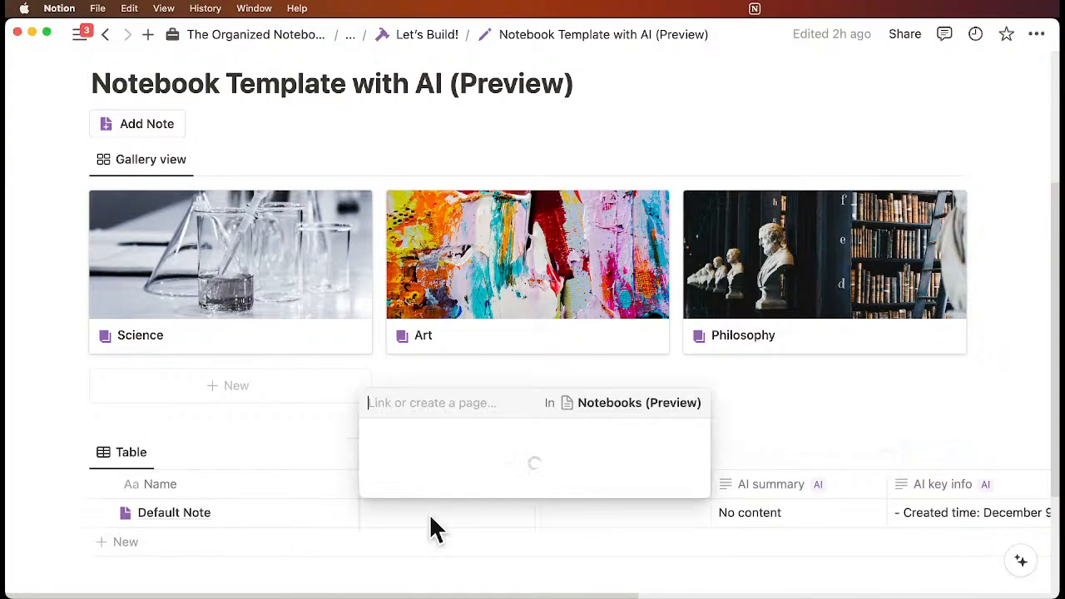
left_click(442, 423)
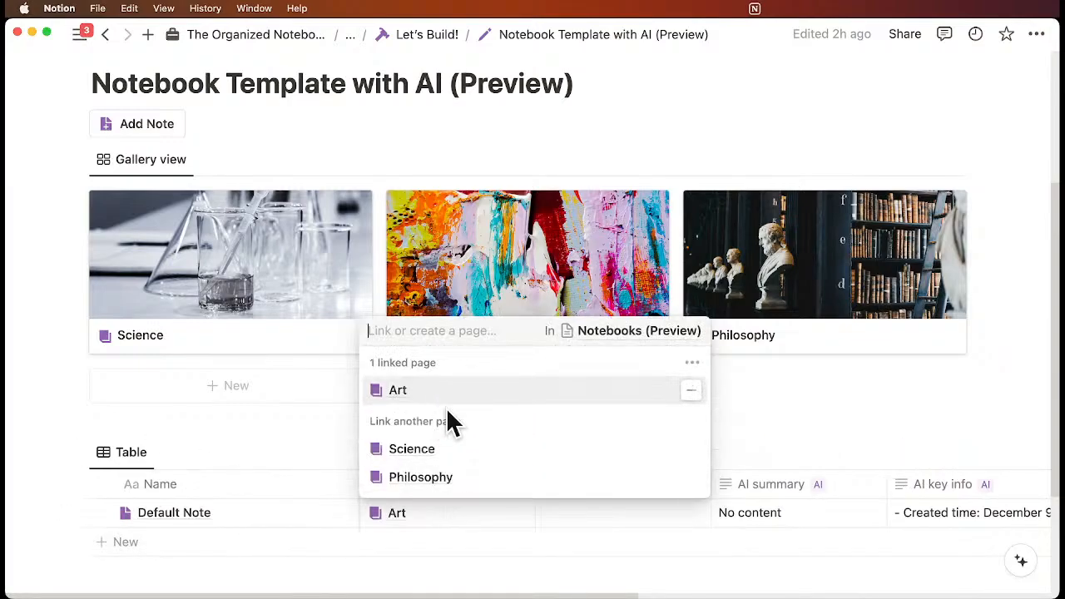
left_click(761, 408)
Step: Open the Art notebook's page, review its notes table and close it
left_click(521, 351)
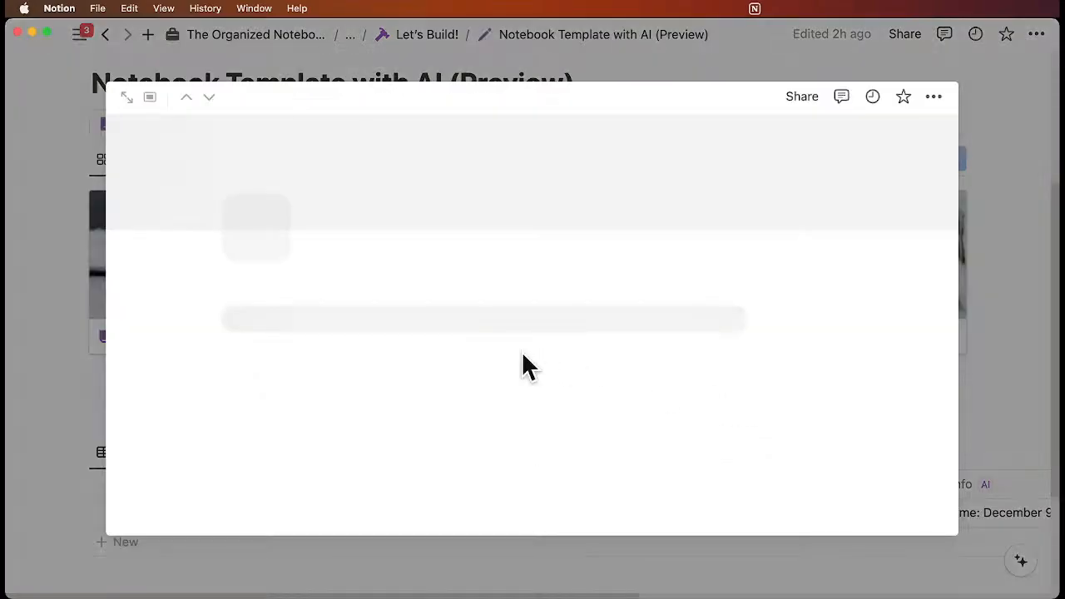
scroll(449, 359, "down", 5)
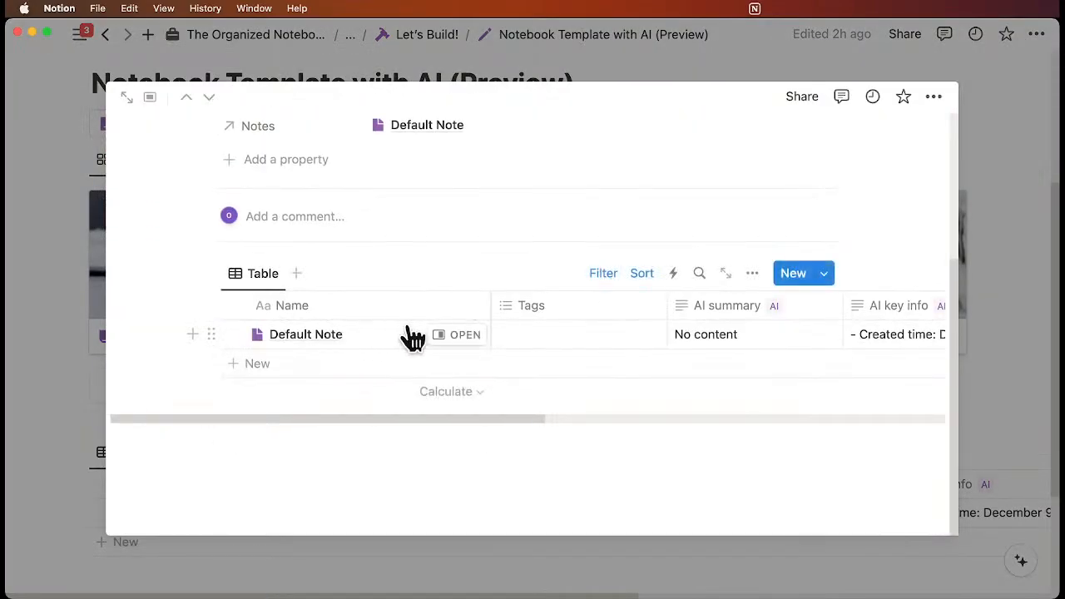
left_click(988, 406)
Step: Examine the preview notes table's properties, including the AI summary and AI key info columns, and its available note templates
scroll(657, 508, "right", 5)
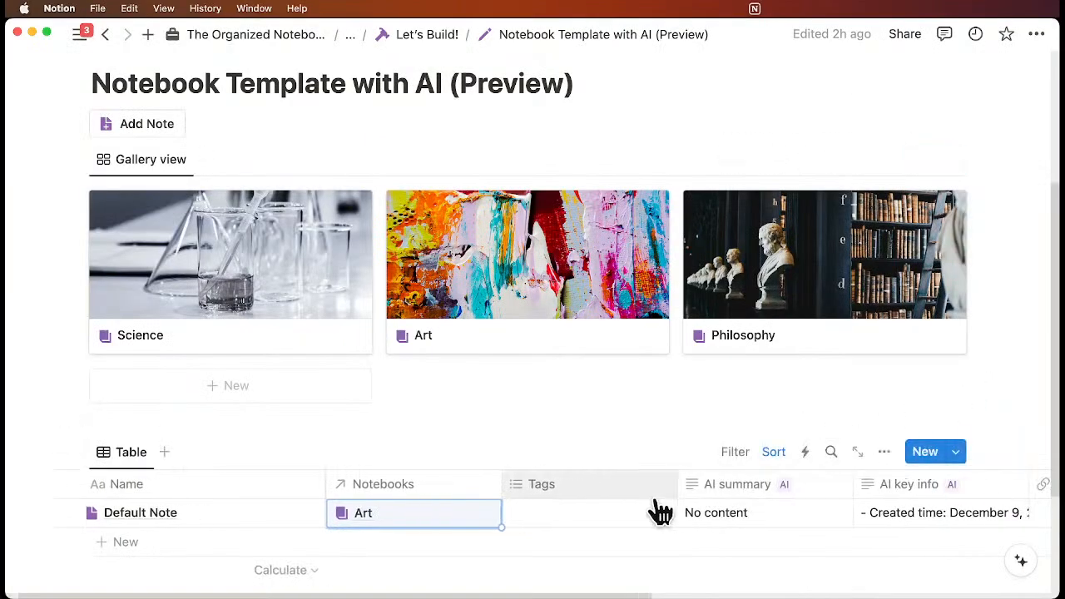
scroll(657, 509, "right", 5)
scroll(535, 523, "left", 2)
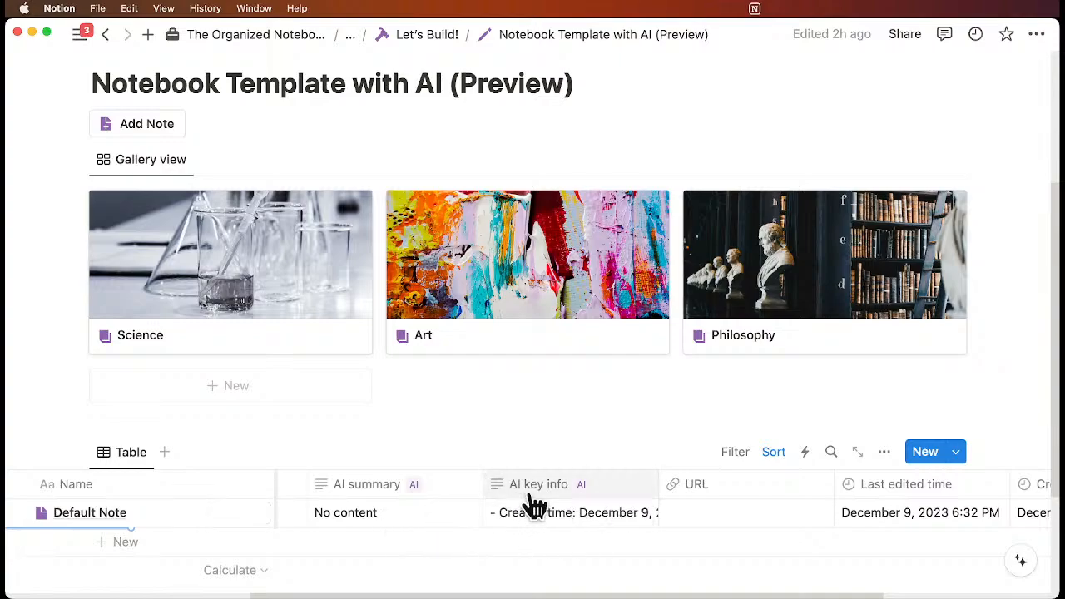
scroll(534, 505, "right", 3)
scroll(534, 505, "right", 4)
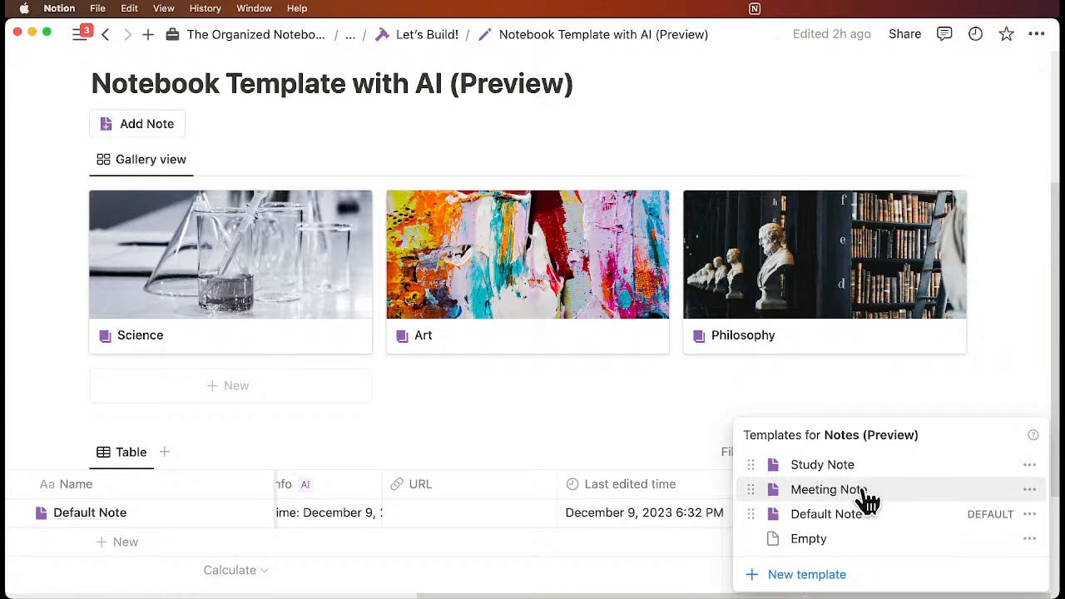
left_click(532, 454)
scroll(411, 502, "left", 5)
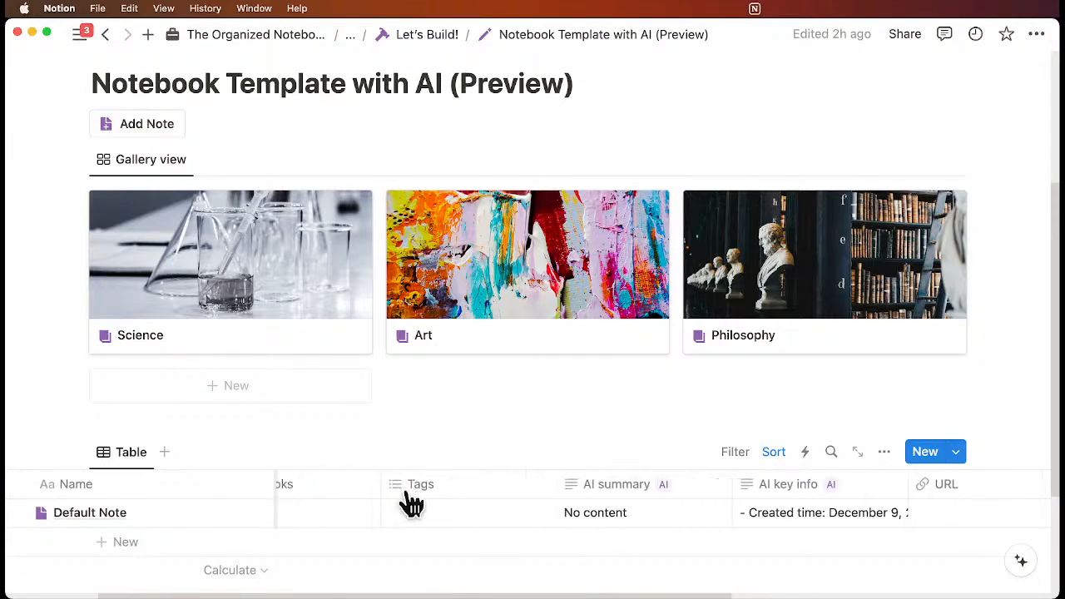
scroll(410, 502, "left", 2)
scroll(375, 450, "up", 2)
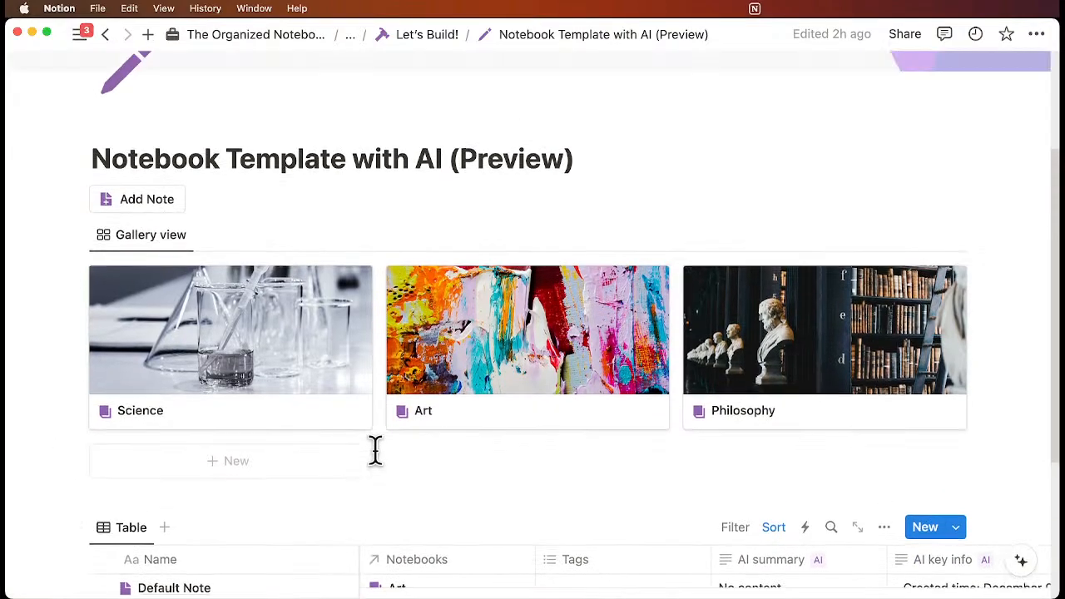
scroll(375, 450, "up", 1)
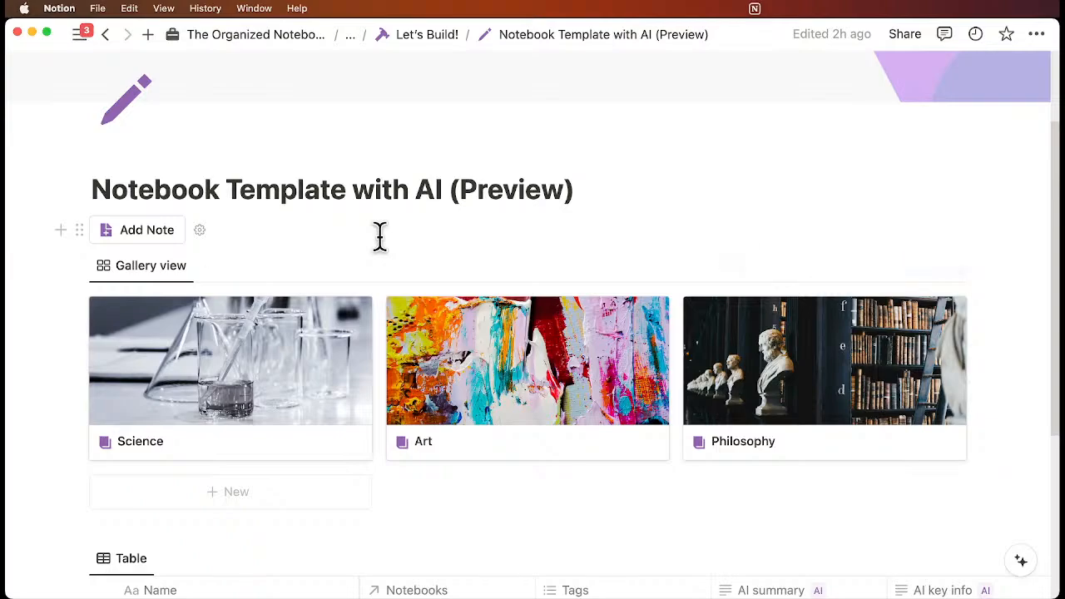
scroll(379, 237, "up", 1)
Step: Return to Let's Build! and open the Notebook Template with AI page, starting it as an empty page
left_click(426, 35)
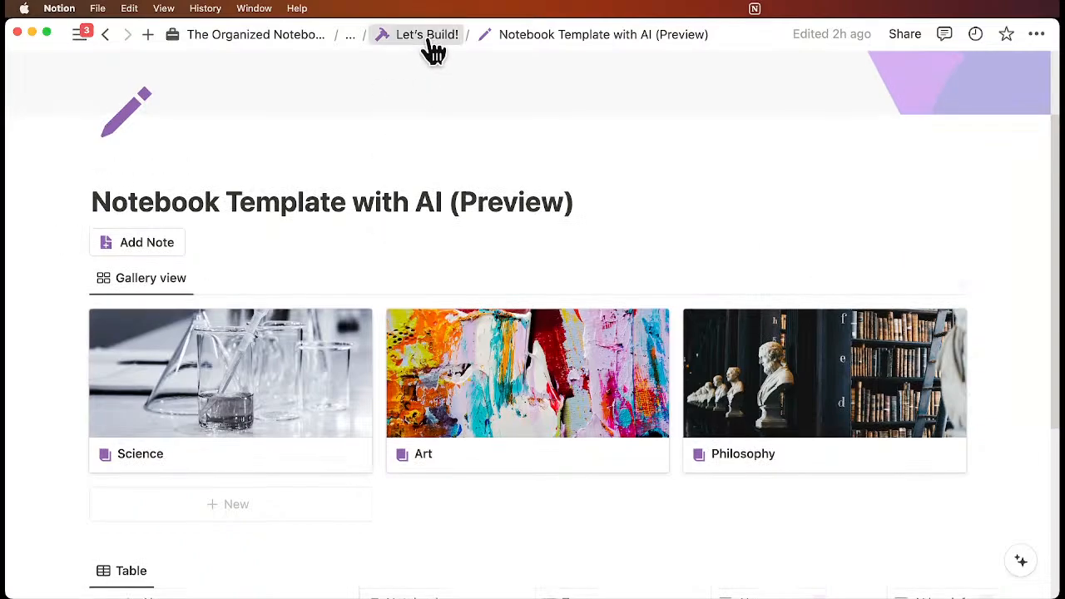
scroll(466, 204, "down", 4)
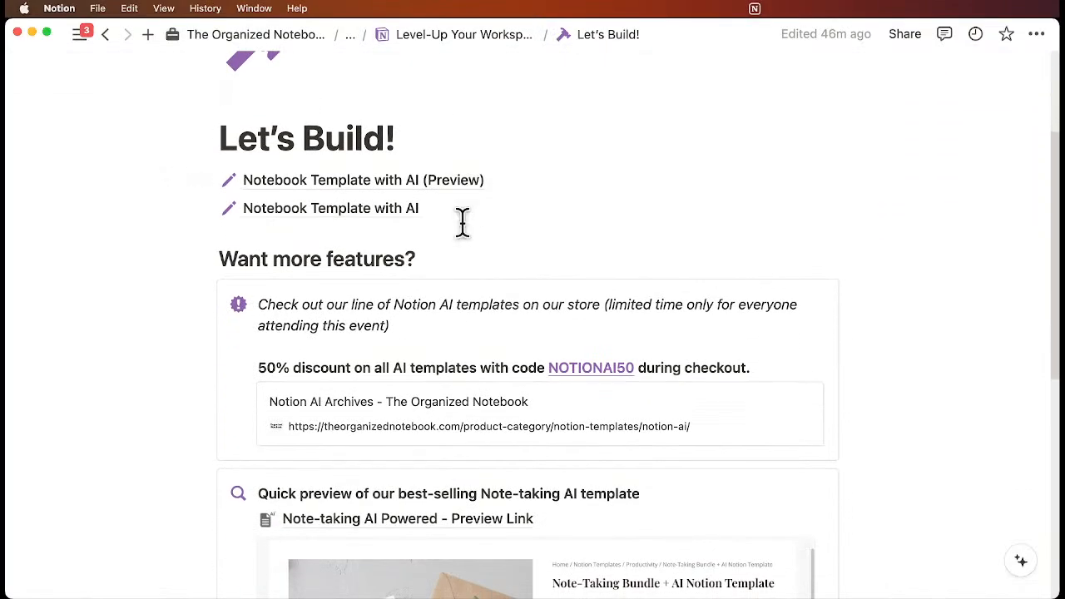
scroll(461, 221, "up", 2)
mouse_move(391, 301)
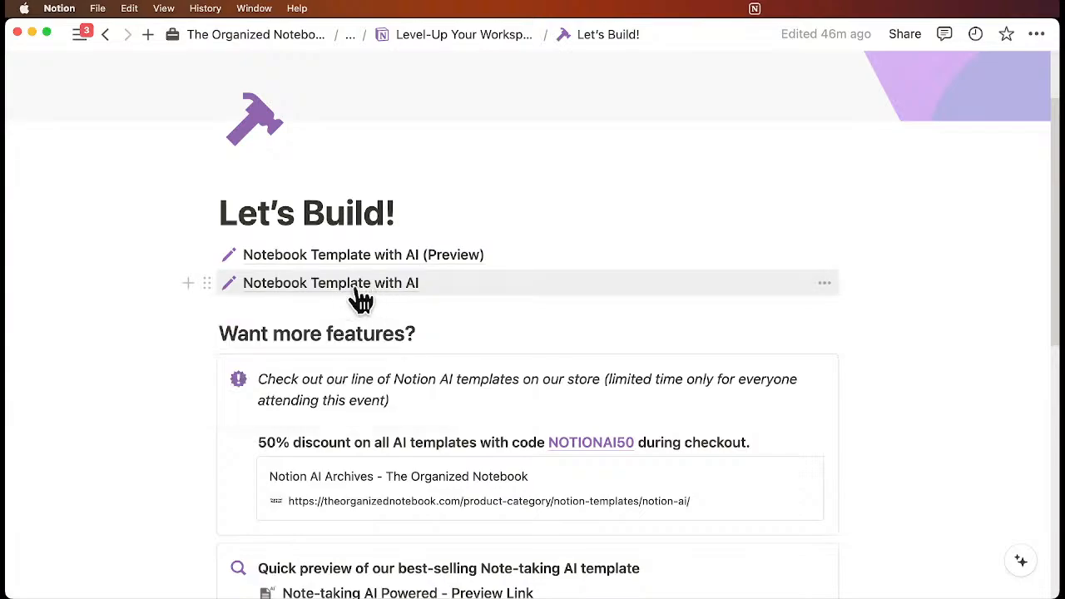
left_click(356, 287)
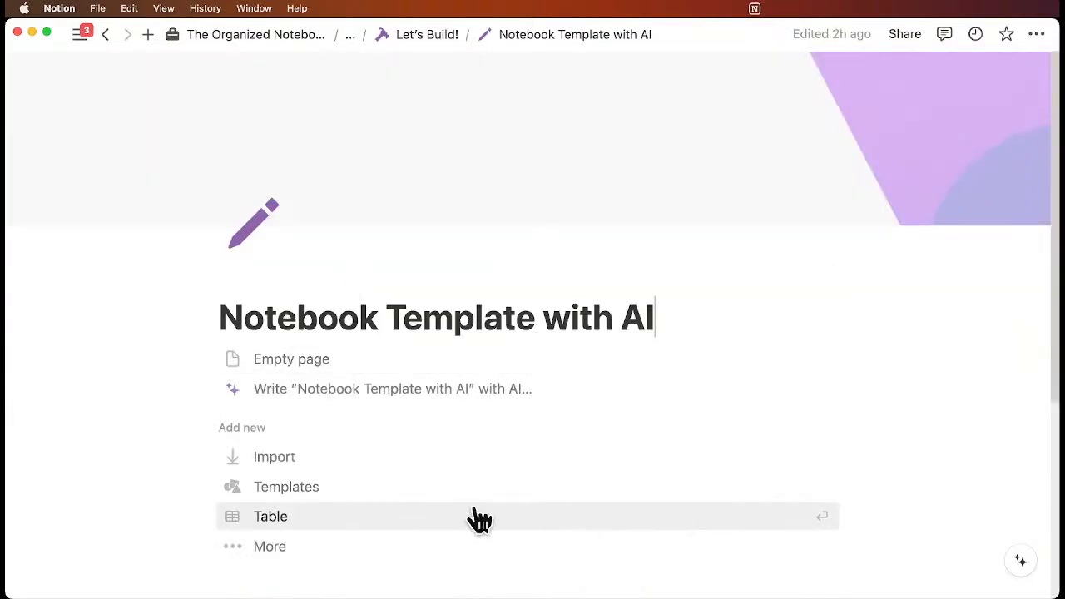
left_click(333, 359)
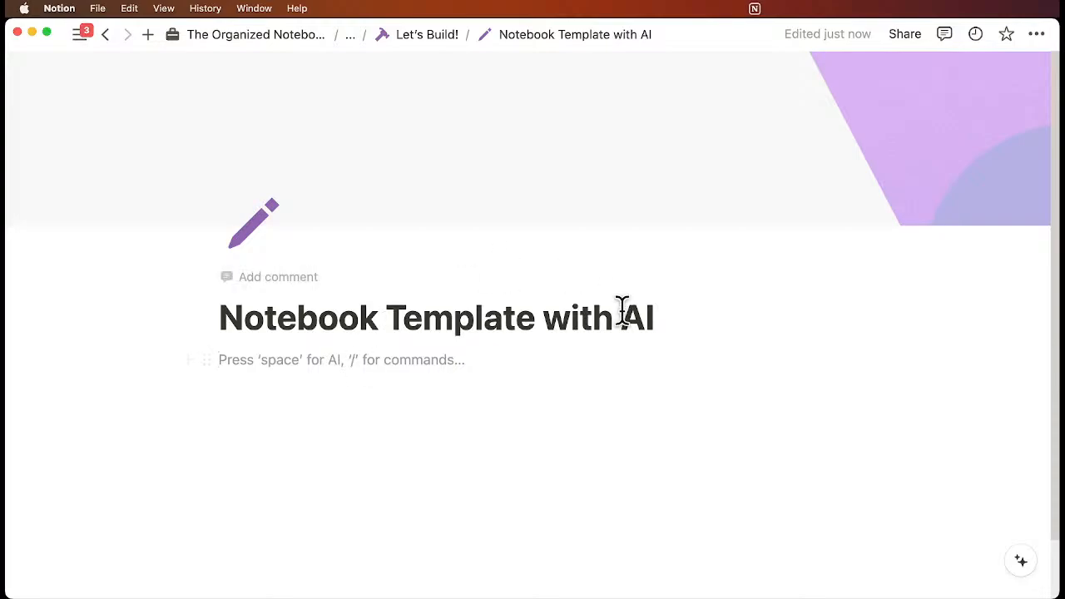
Step: Turn on Small text and Full width for the Notebook Template with AI page
left_click(1037, 36)
left_click(1016, 162)
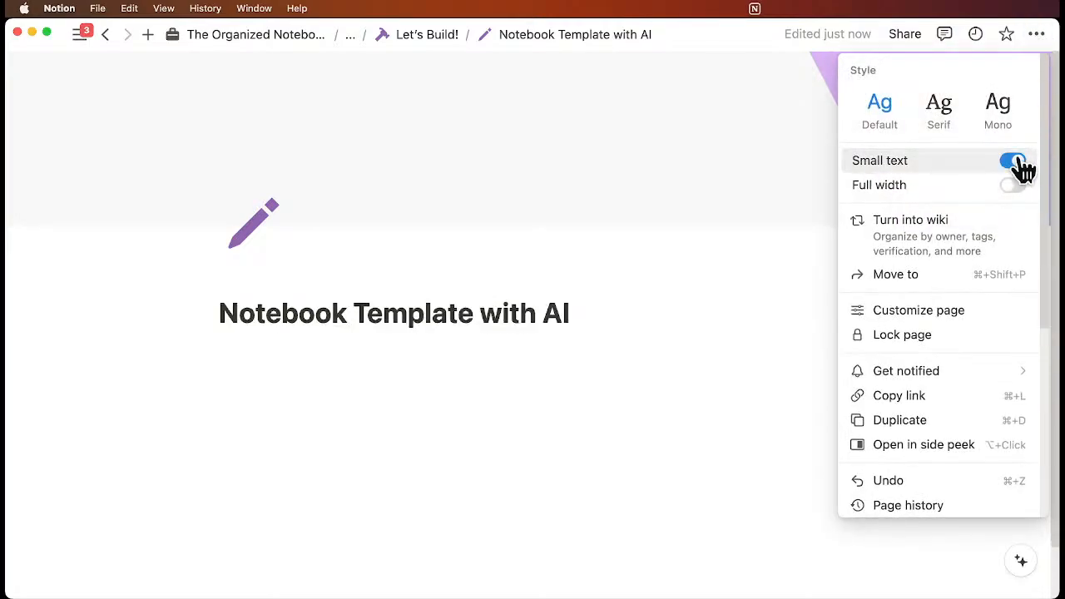
left_click(1013, 185)
left_click(583, 328)
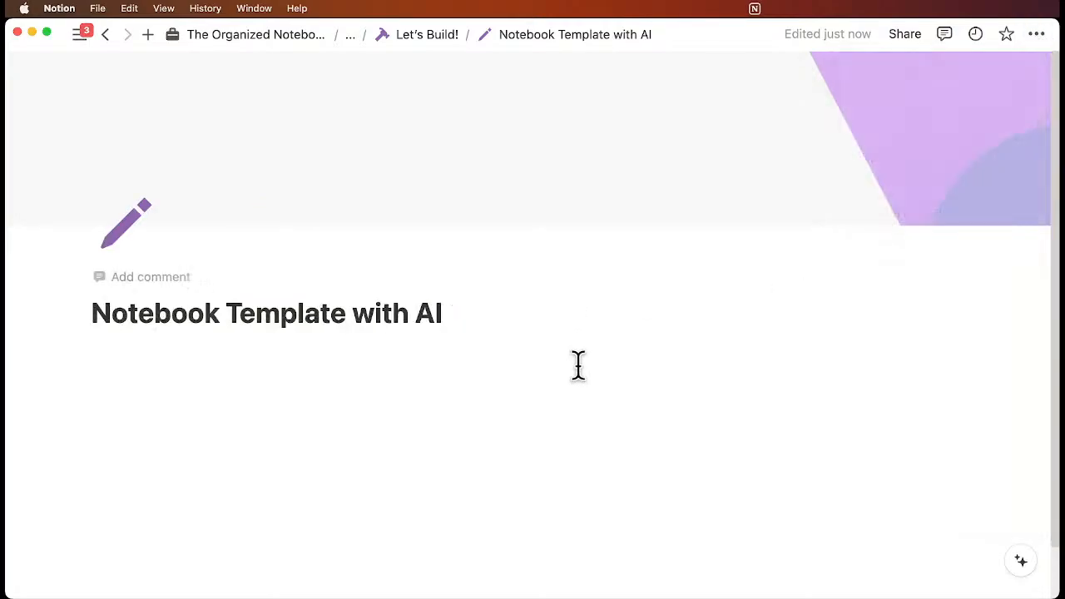
Step: Insert a button block below the page title and name it Add New Note
scroll(644, 423, "down", 2)
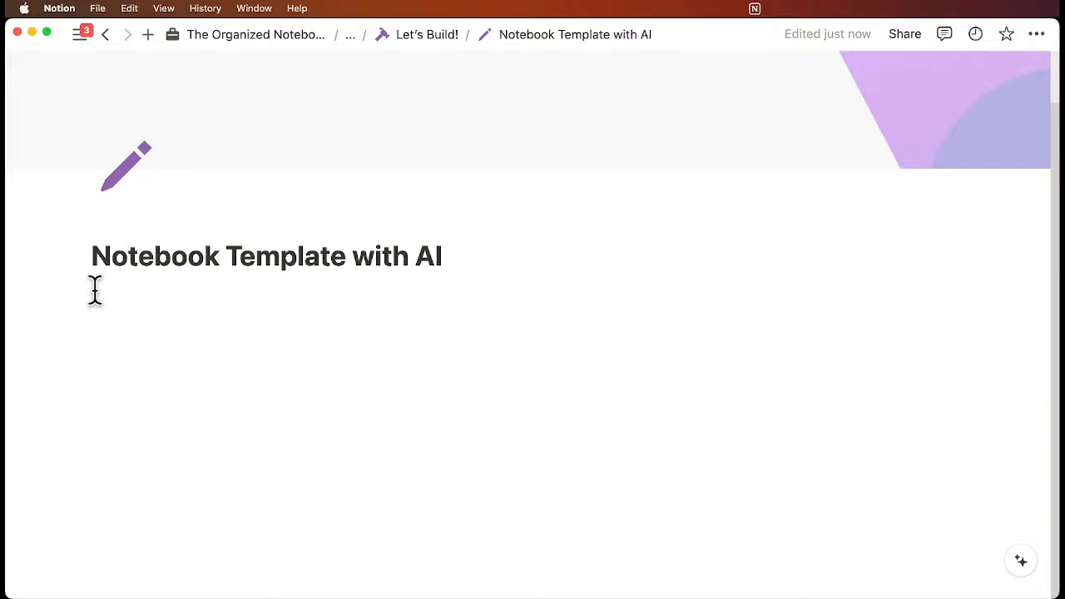
left_click(138, 293)
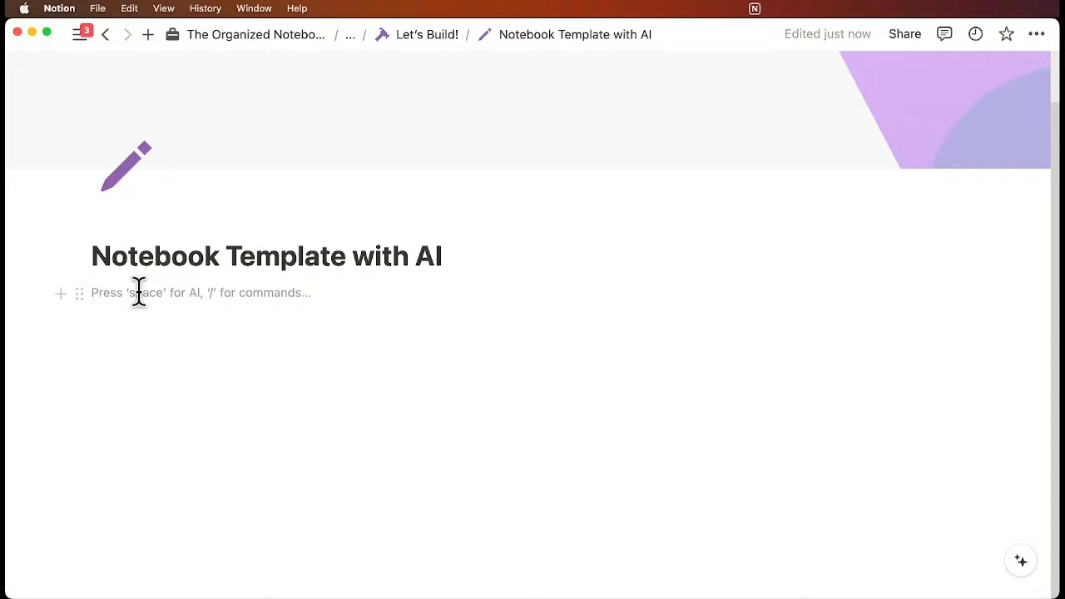
type("/button")
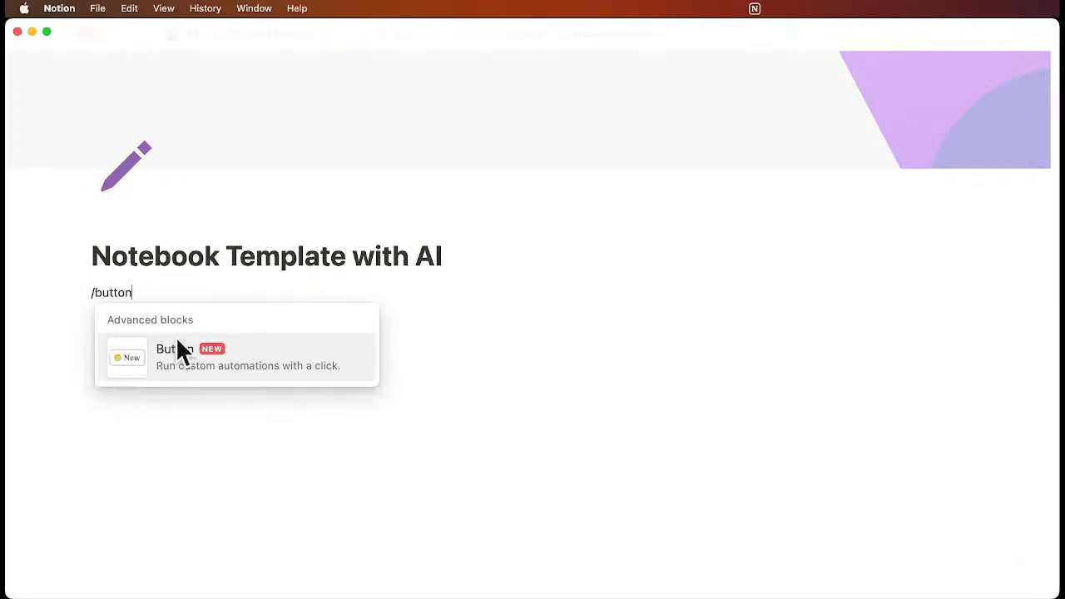
left_click(167, 362)
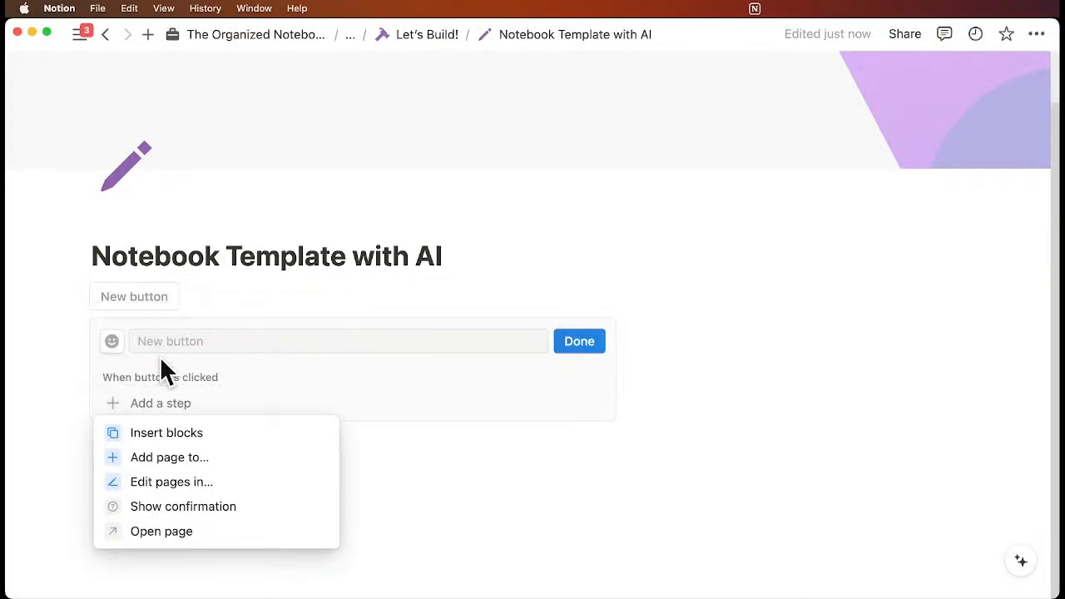
left_click(163, 341)
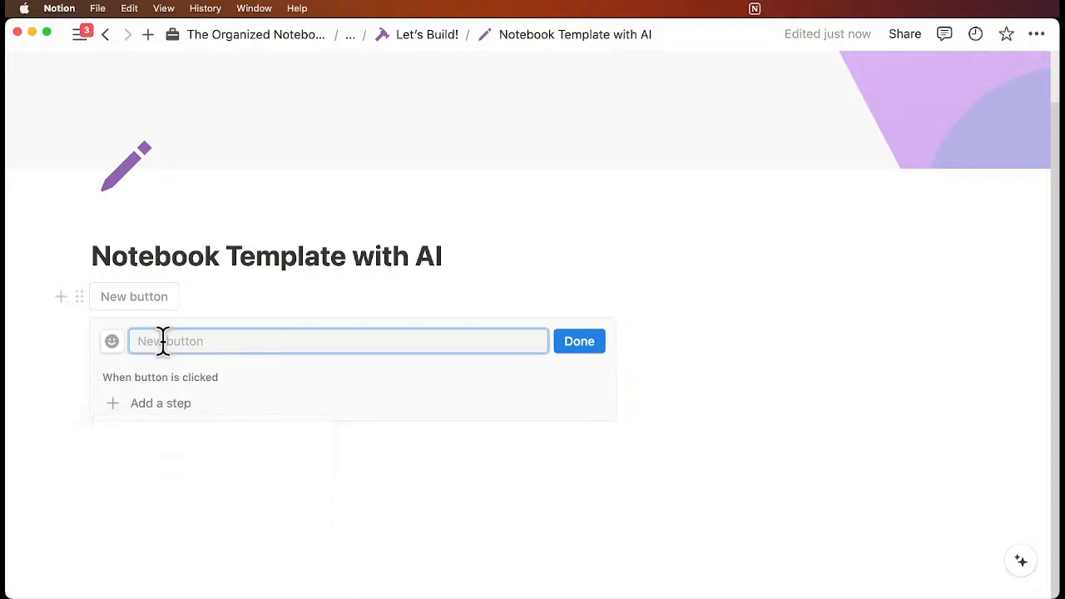
type("Add New Note")
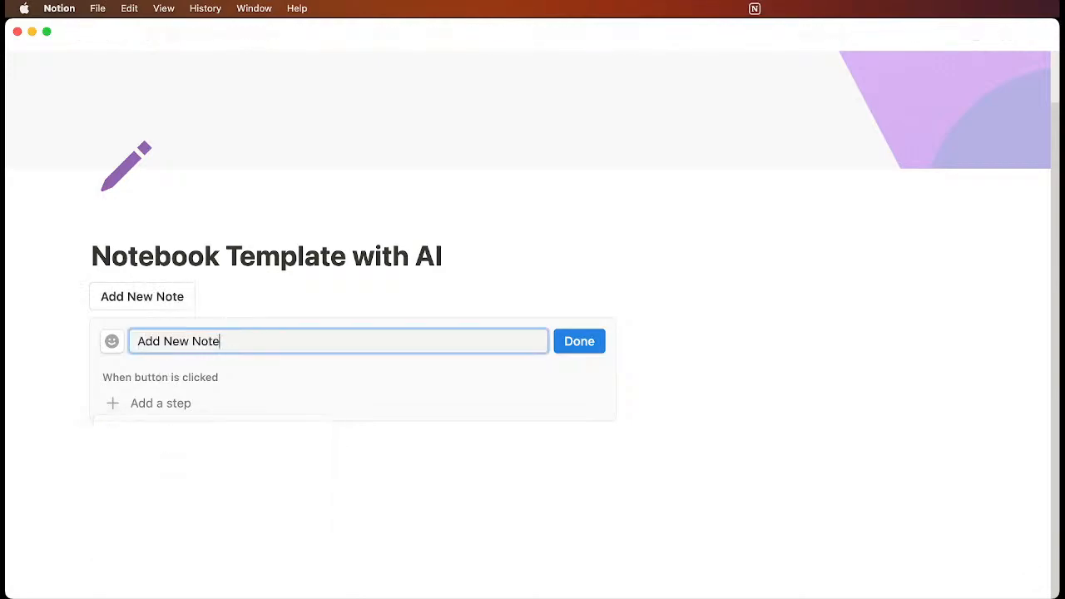
Step: Give the Add New Note button the purple page-with-plus icon and finish its setup without adding any actions
left_click(112, 342)
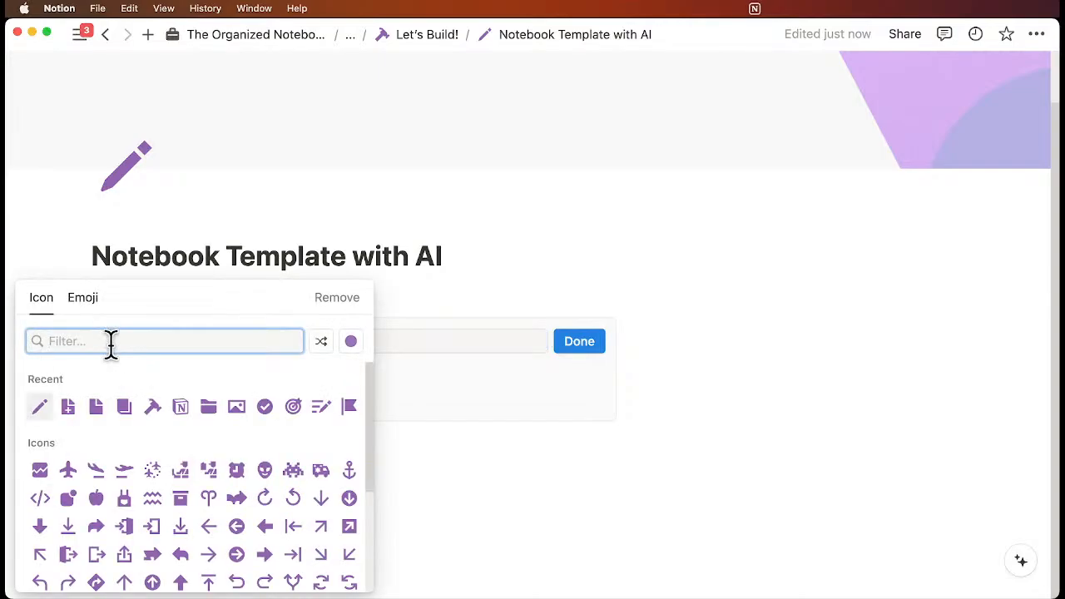
left_click(68, 406)
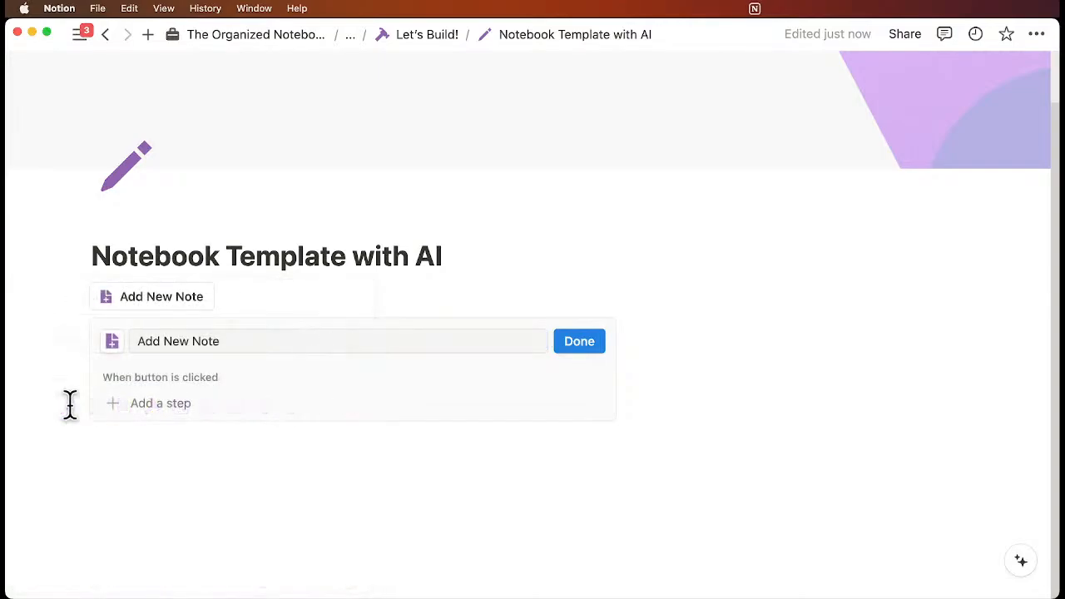
left_click(112, 342)
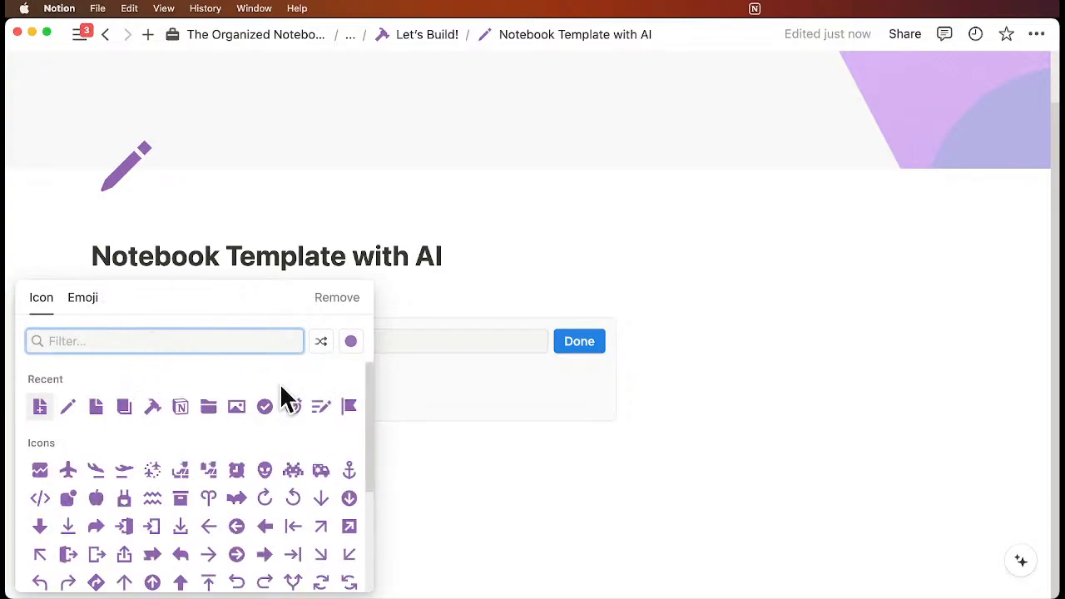
left_click(351, 341)
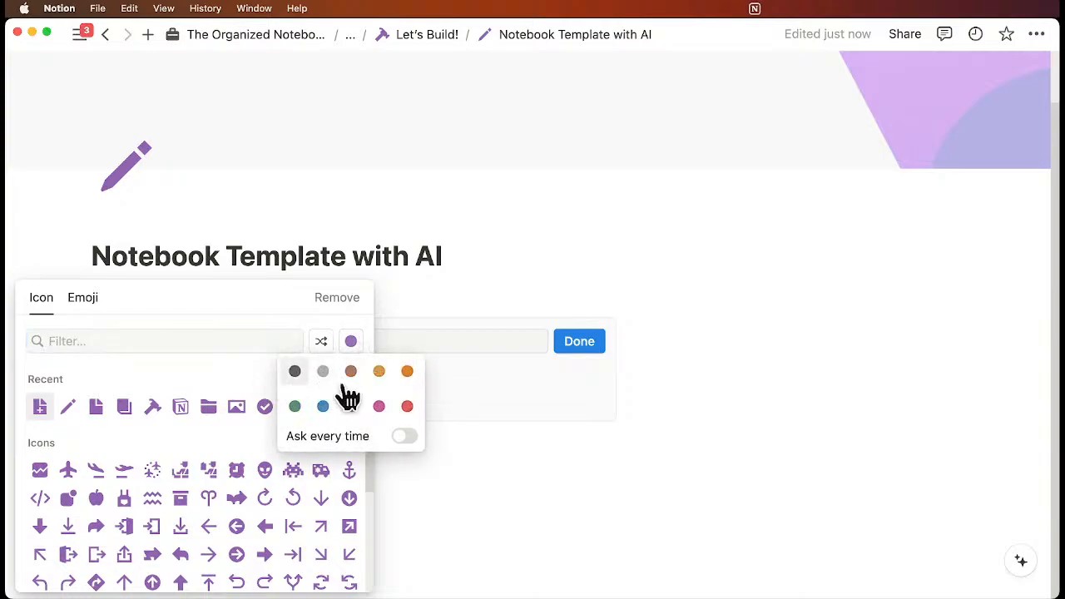
left_click(256, 374)
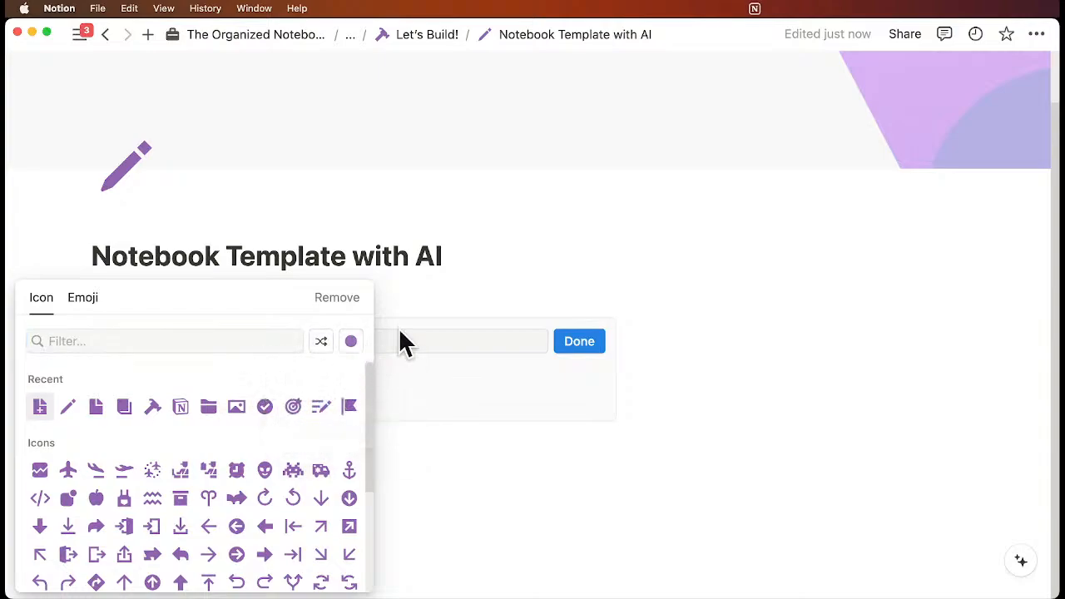
left_click(430, 297)
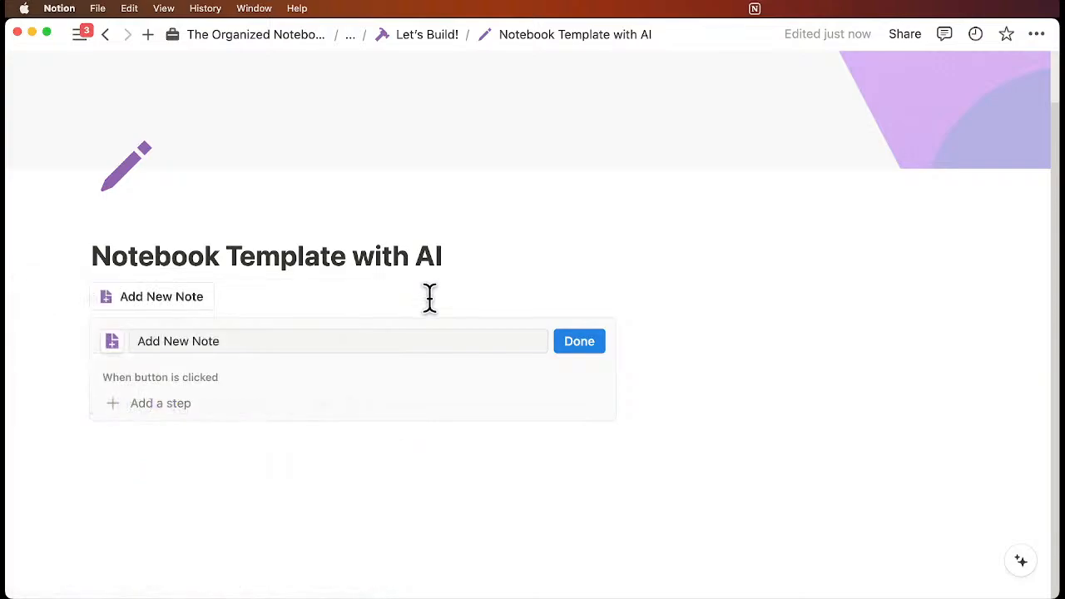
left_click(588, 349)
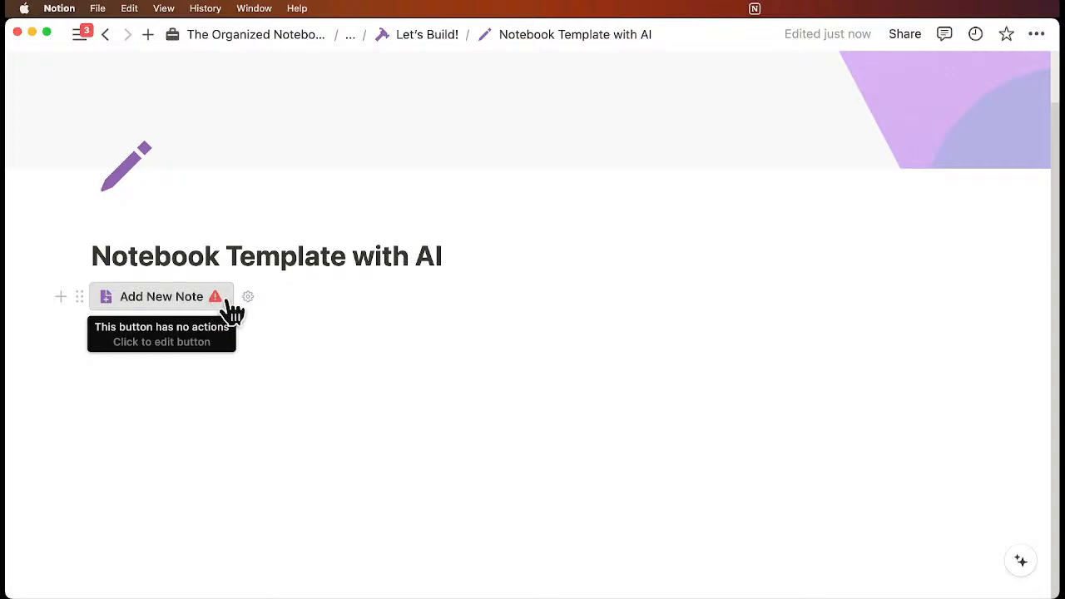
Step: Add a Heading 3 reading Notebooks below the Add New Note button
left_click(170, 335)
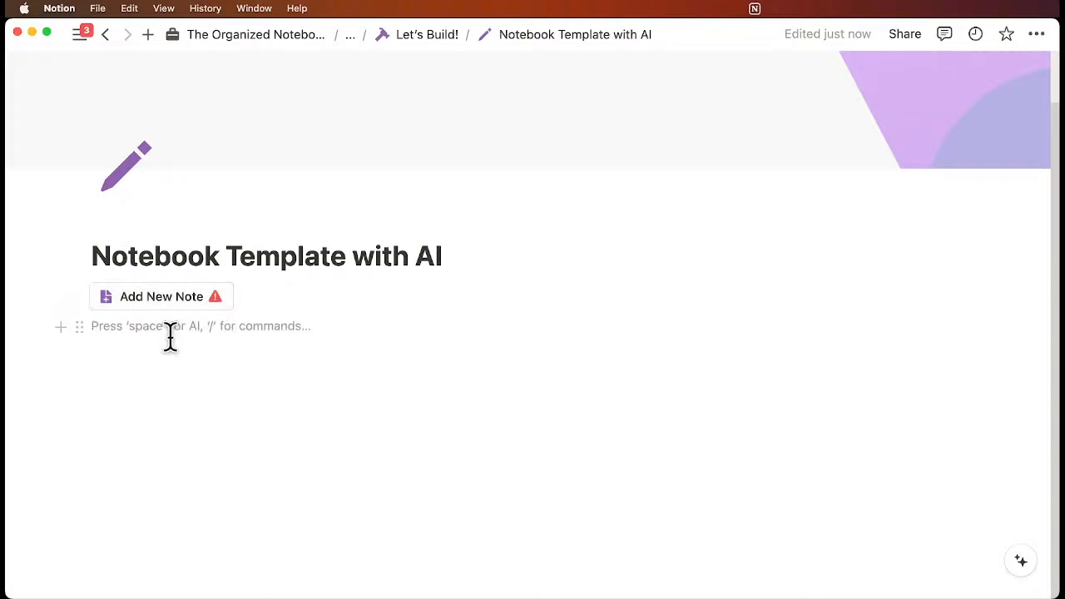
key("Return")
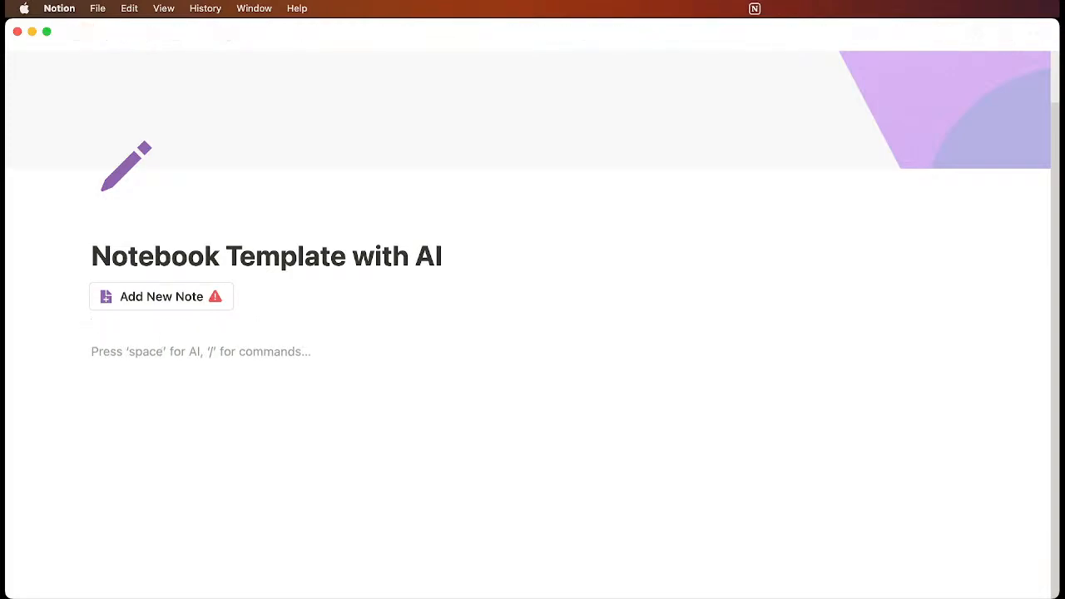
key("BackSpace")
key("Return")
type("/")
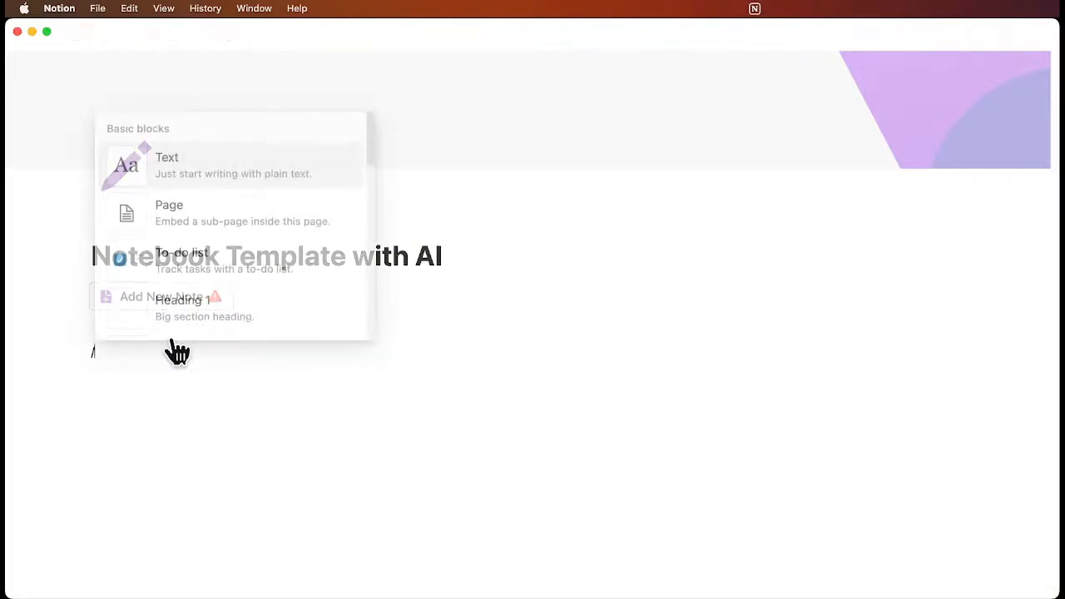
type("heading")
left_click(224, 254)
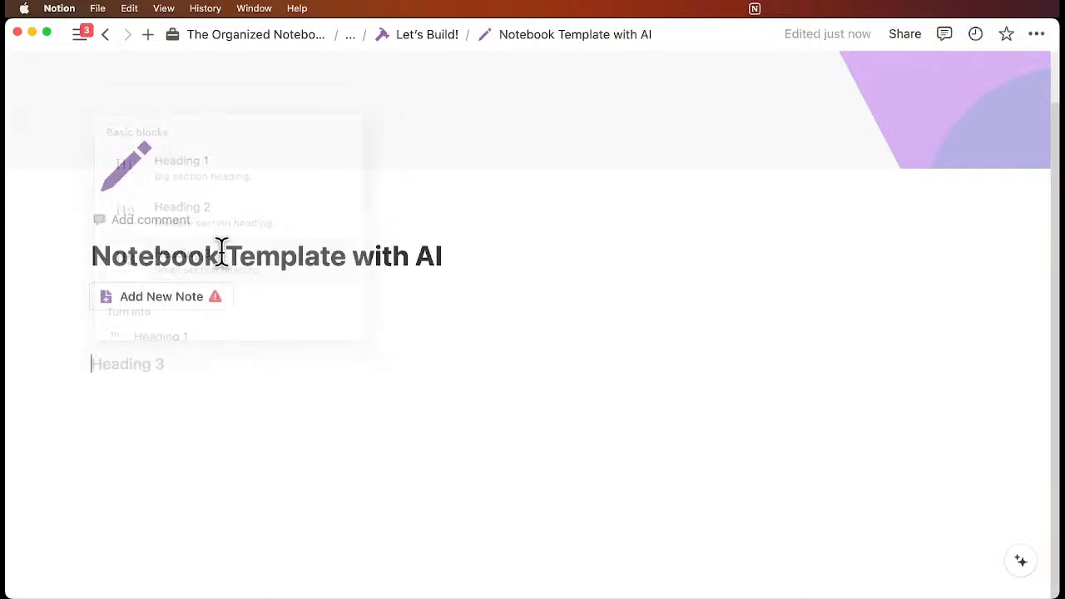
type("Noteb")
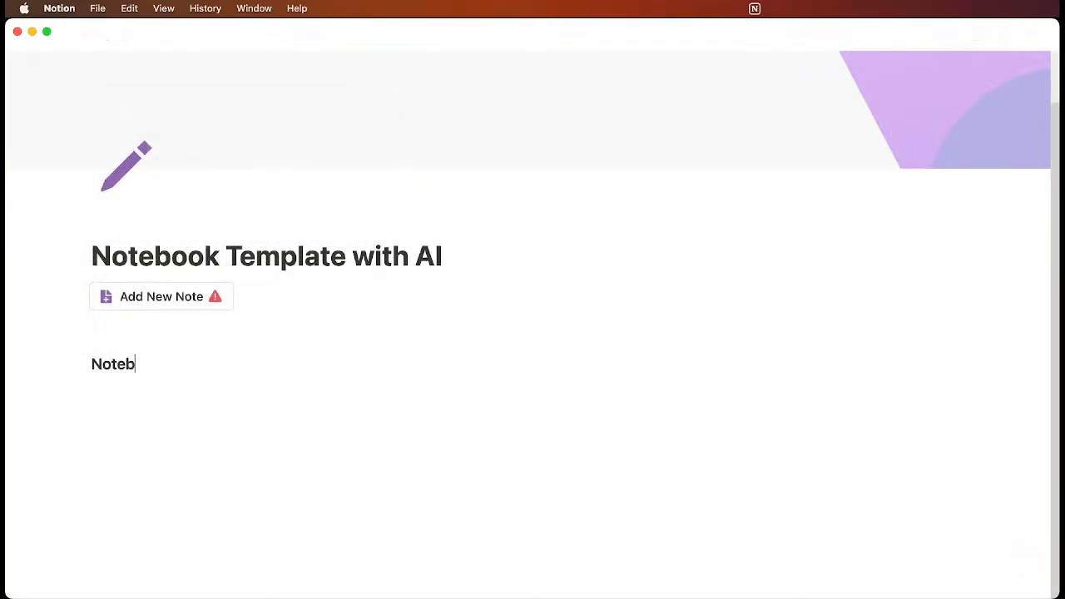
type("ooks")
Step: Insert a divider under the Notebooks heading and remove the blank line between the button and the heading
key("Return")
type("/divider")
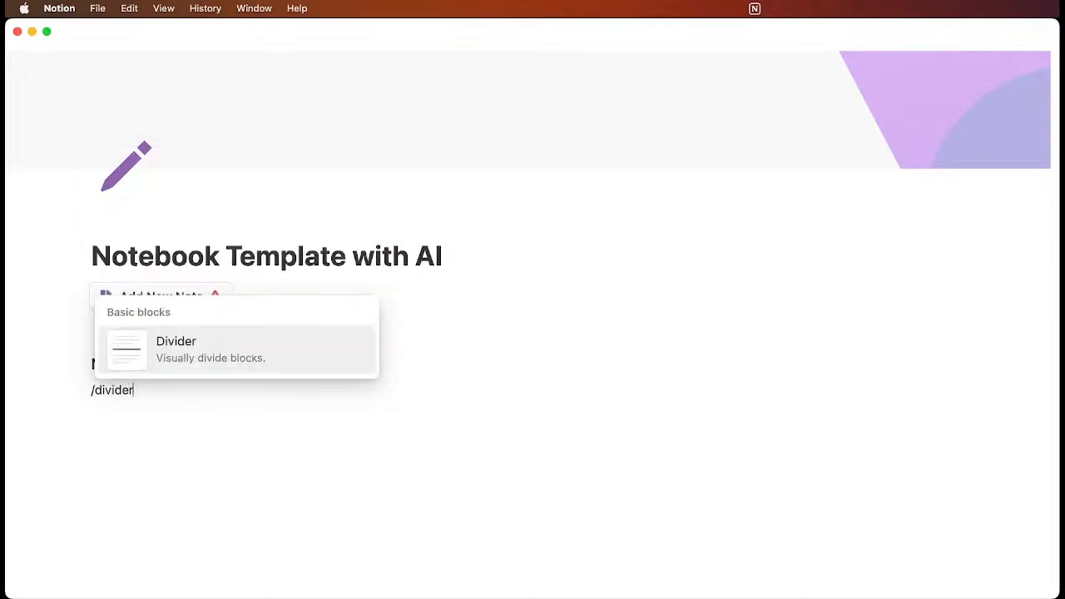
key("Return")
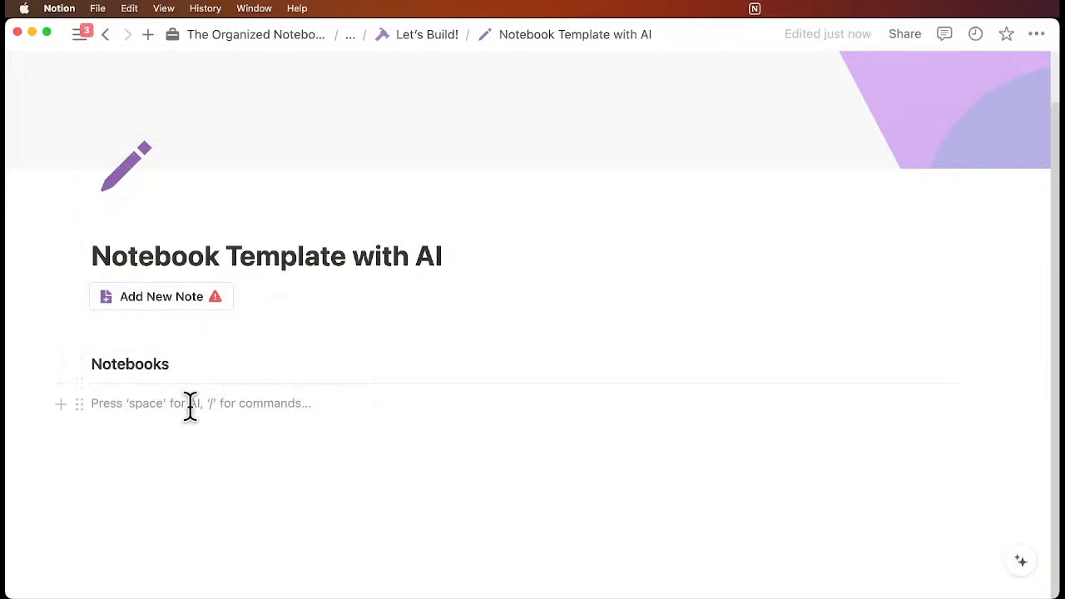
left_click(135, 330)
key("BackSpace")
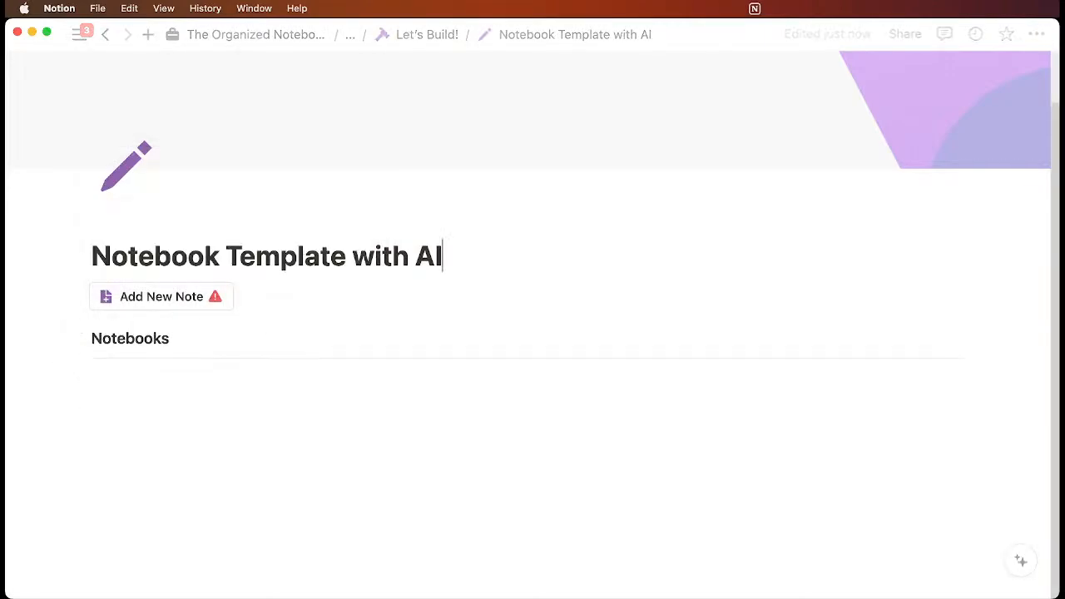
Step: Insert a gallery view with a new database below the Notebooks divider and title the database Notebooks
left_click(146, 376)
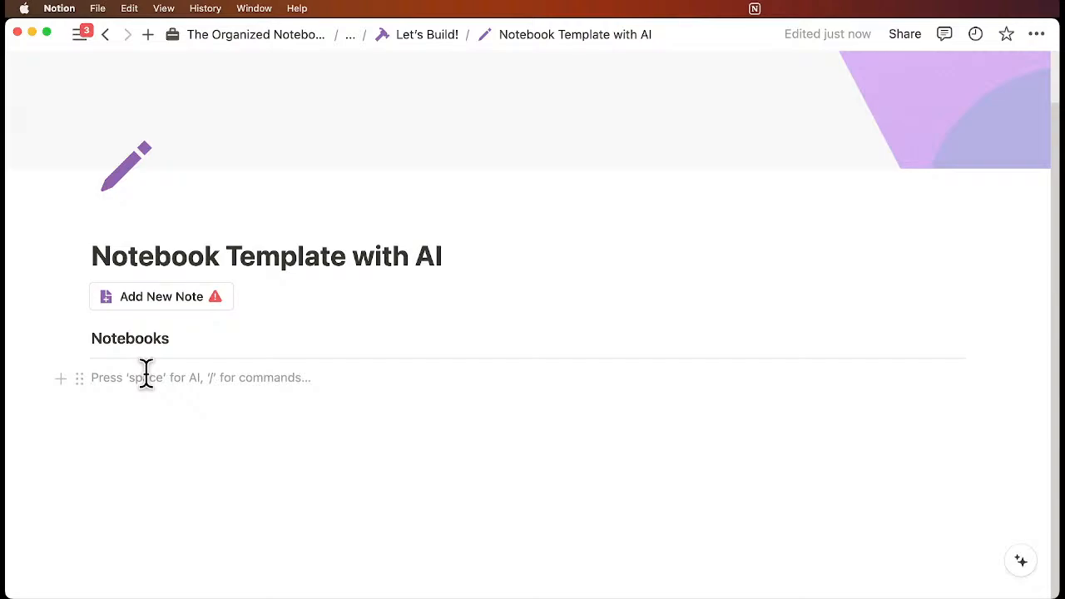
type("/")
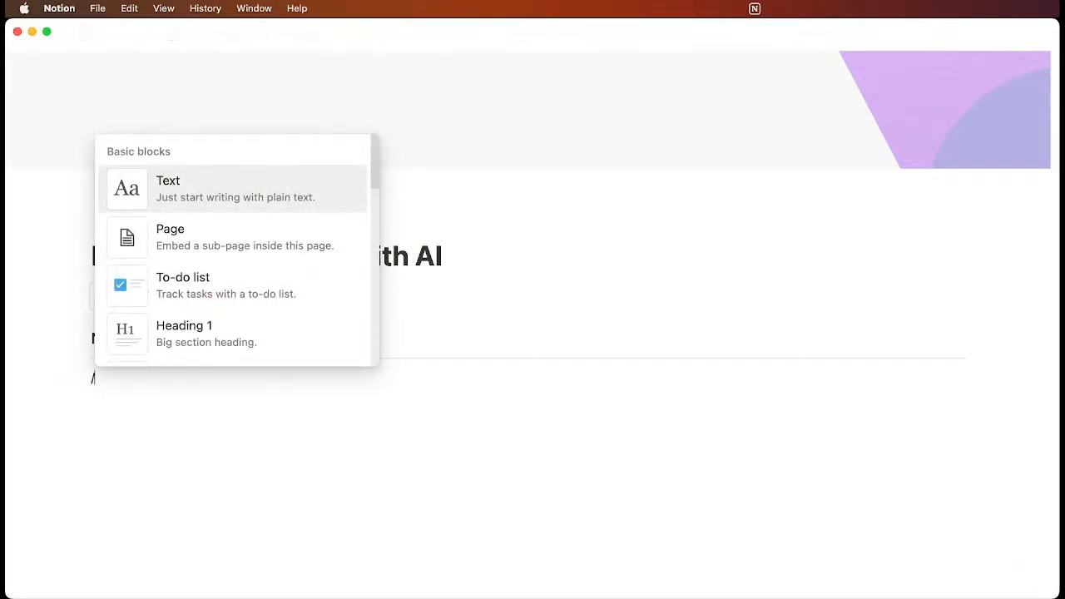
type("gal")
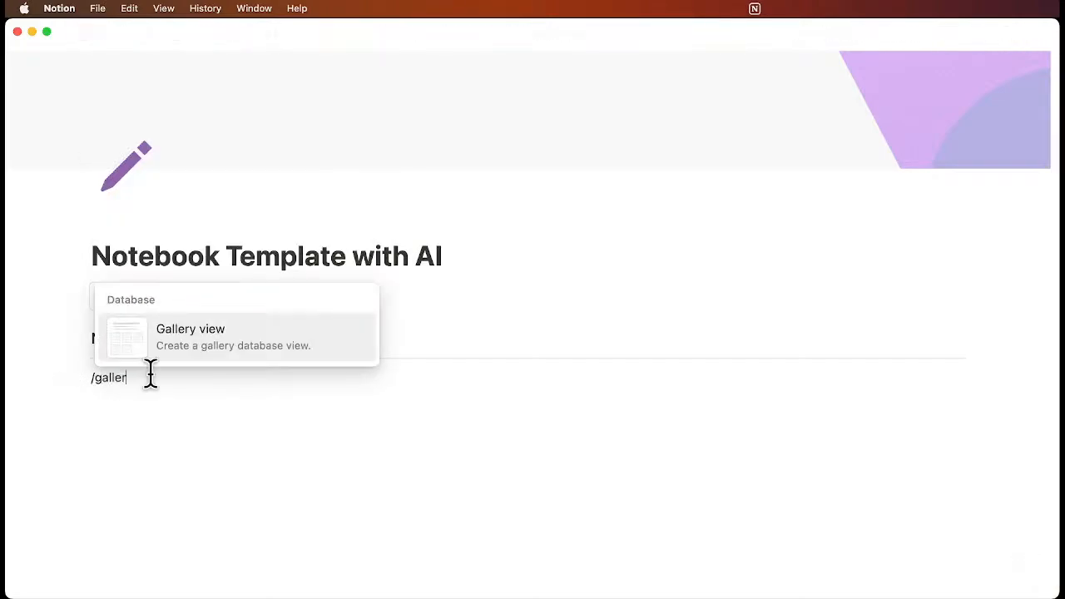
type("ler")
left_click(205, 346)
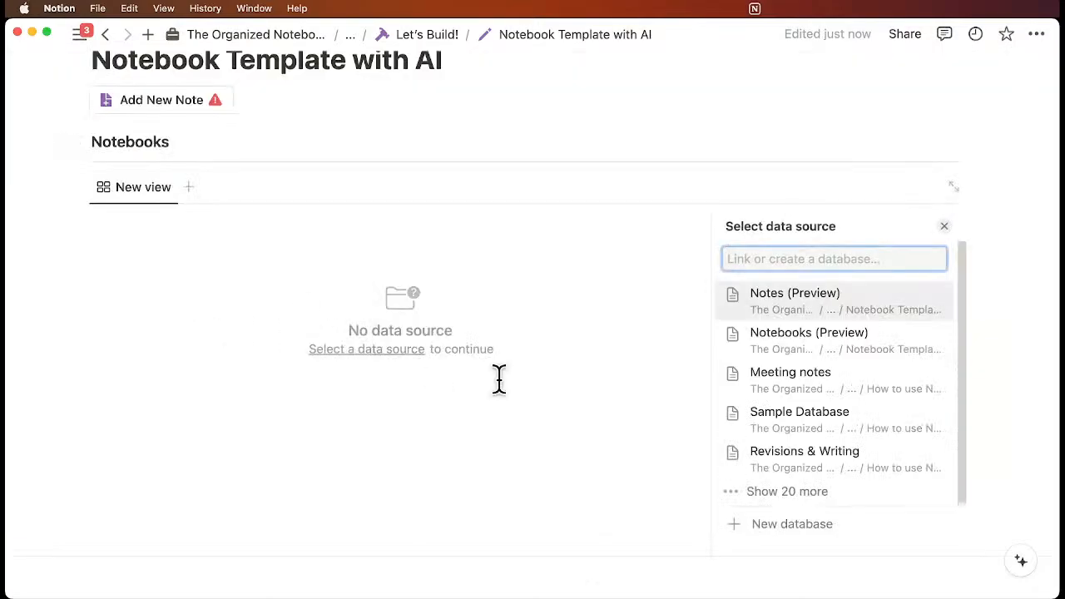
left_click(755, 526)
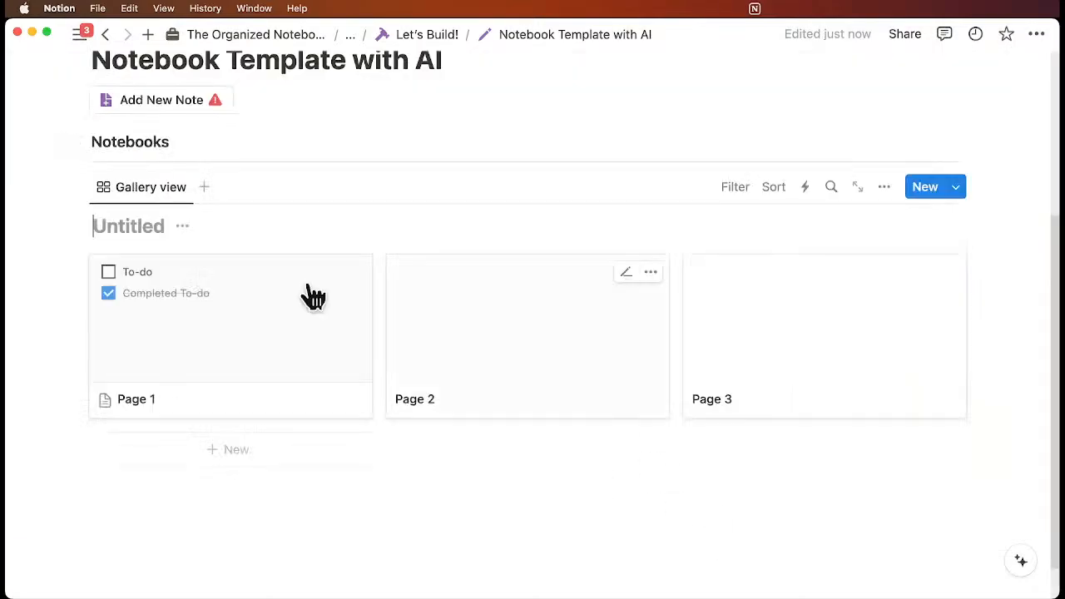
type("Notebook")
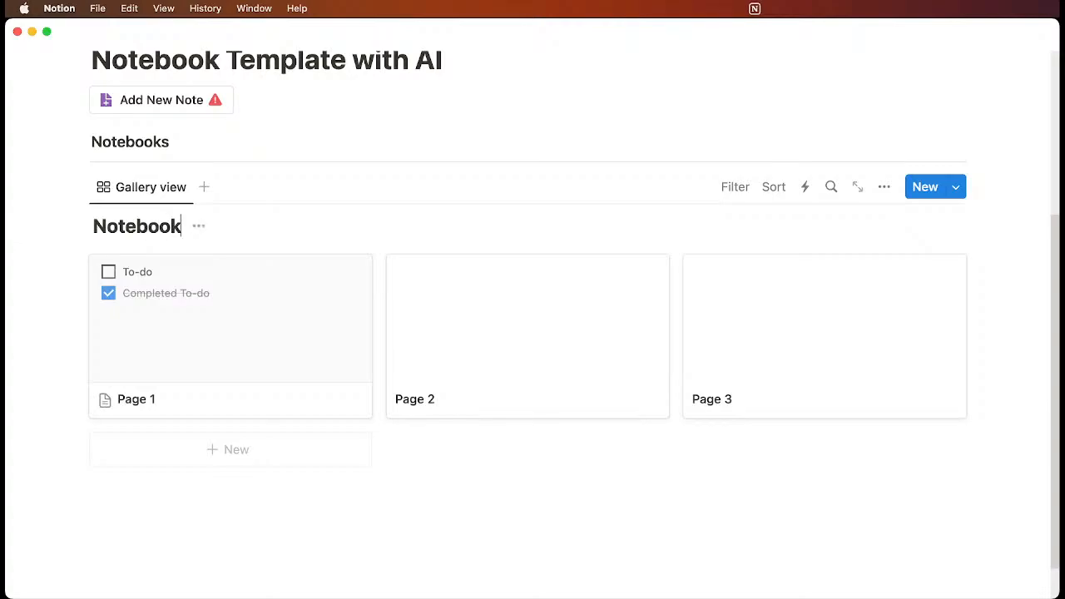
type("s")
Step: Add a Heading 3 reading Notes below the Notebooks gallery, leaving a blank line above it and placing a divider underneath
scroll(278, 230, "down", 1)
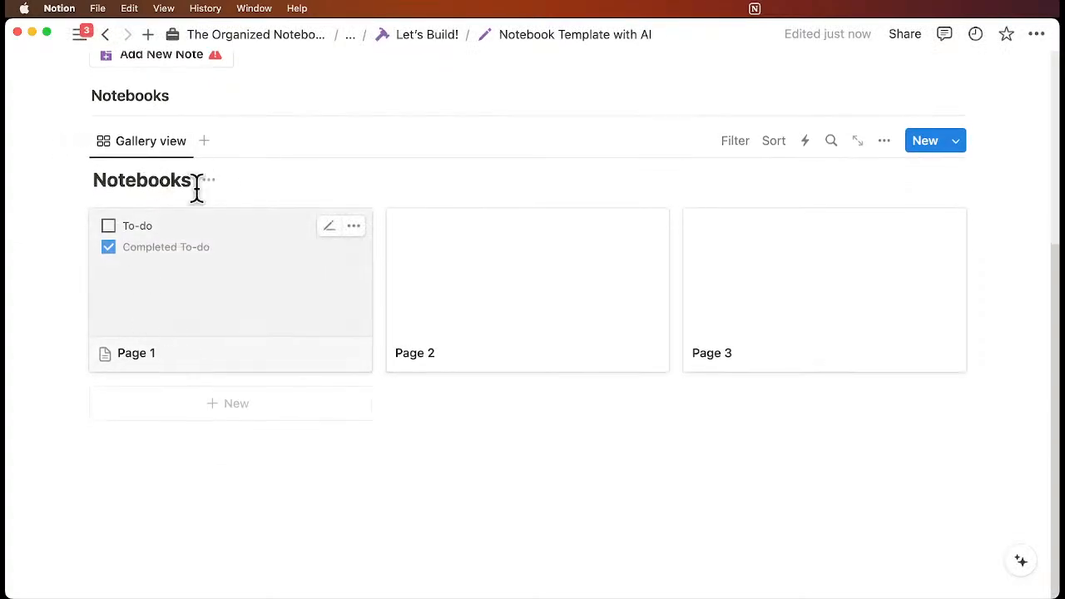
left_click(159, 454)
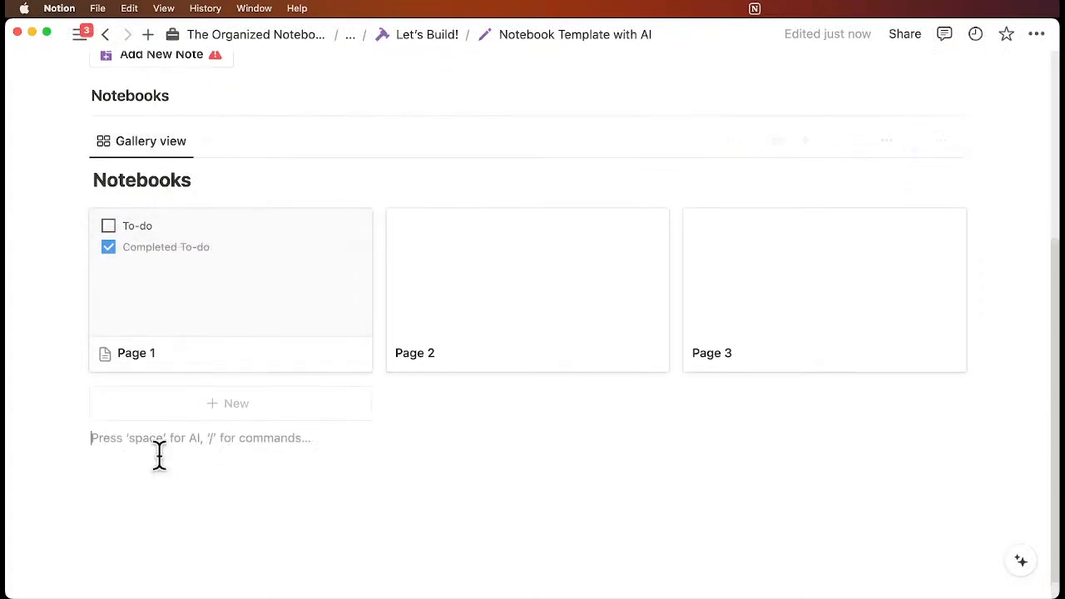
key("Return")
type("/heading")
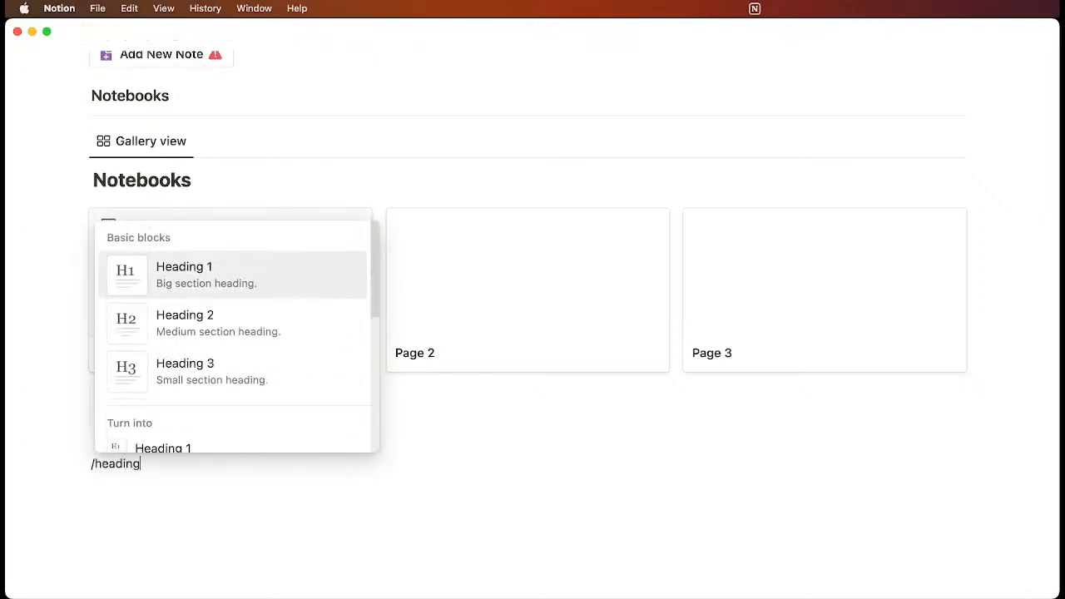
left_click(204, 376)
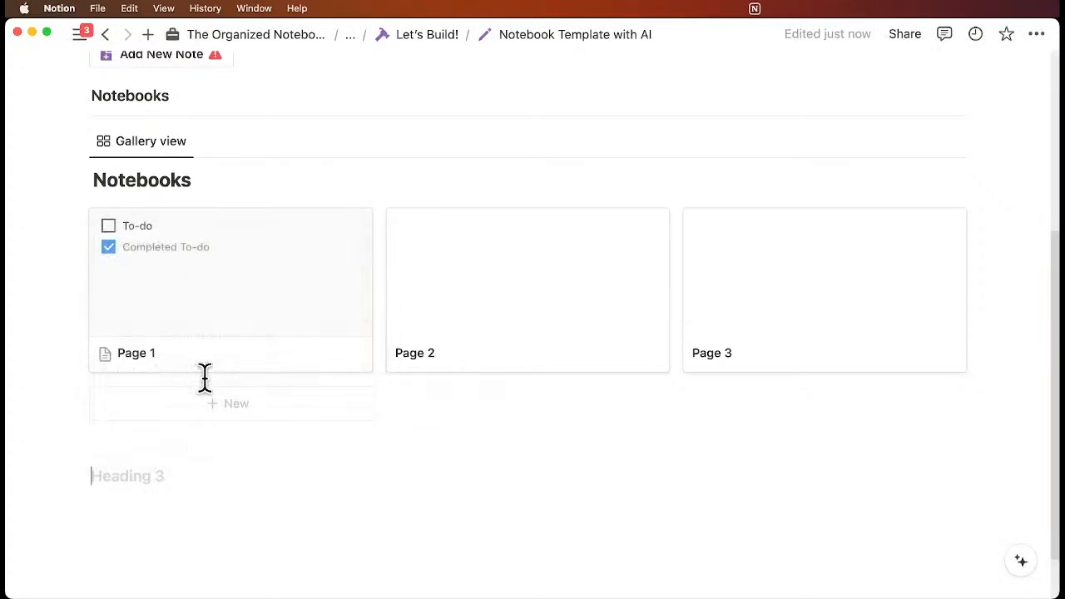
type("Notes")
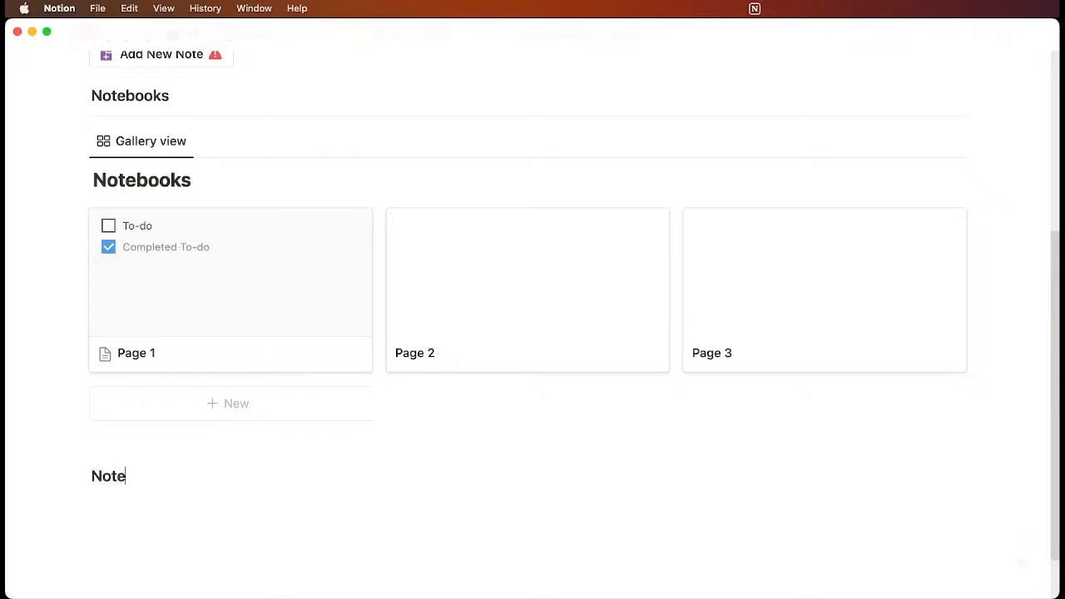
key("Return")
type("/divi")
key("Return")
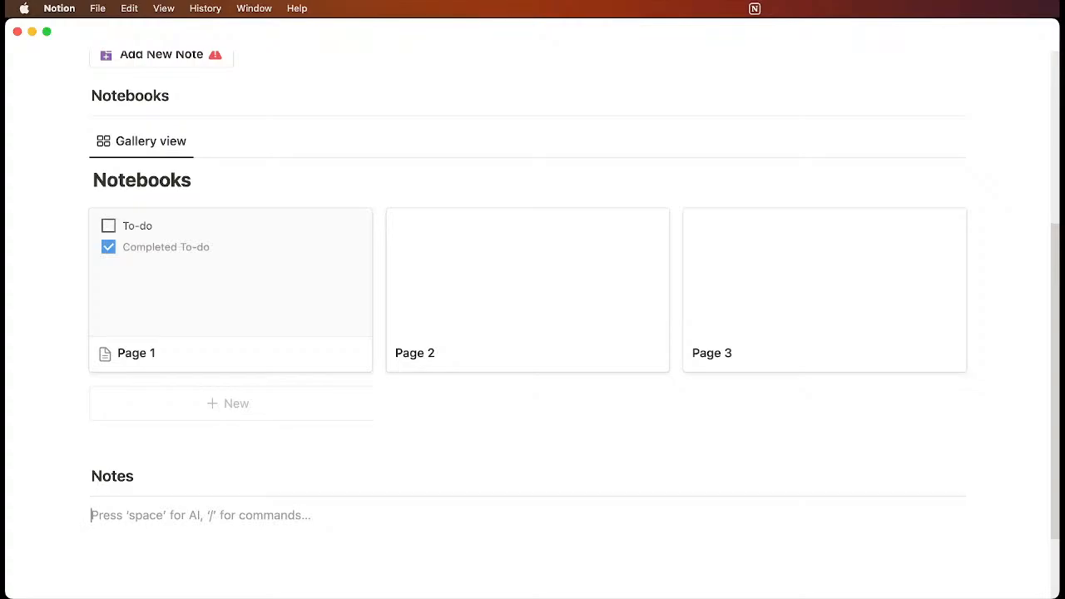
Step: Insert a table view with a new database below the Notes divider and title the database Notes
type("/table")
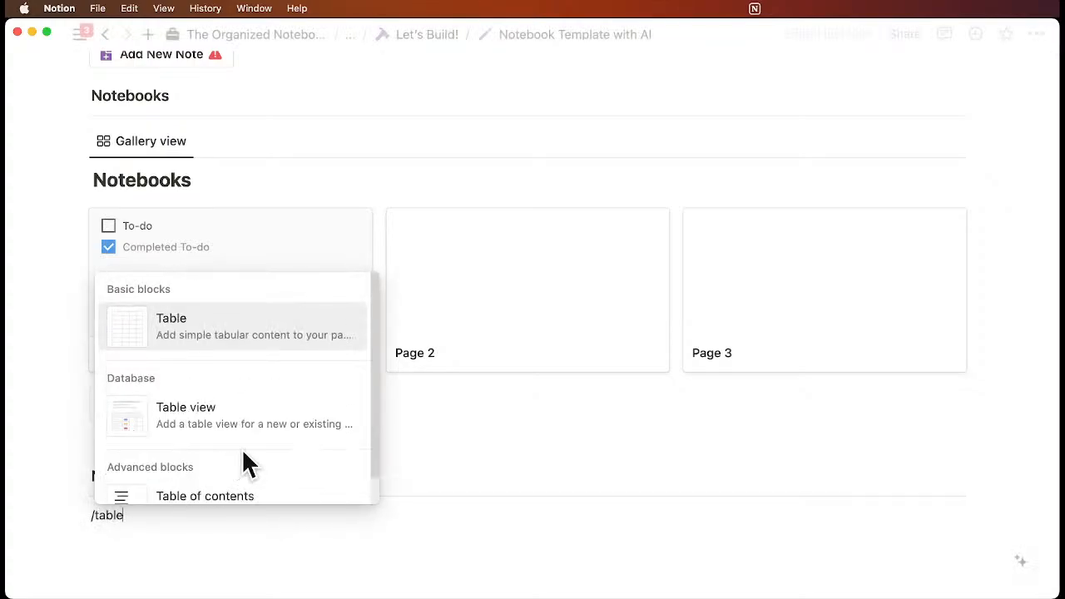
left_click(188, 421)
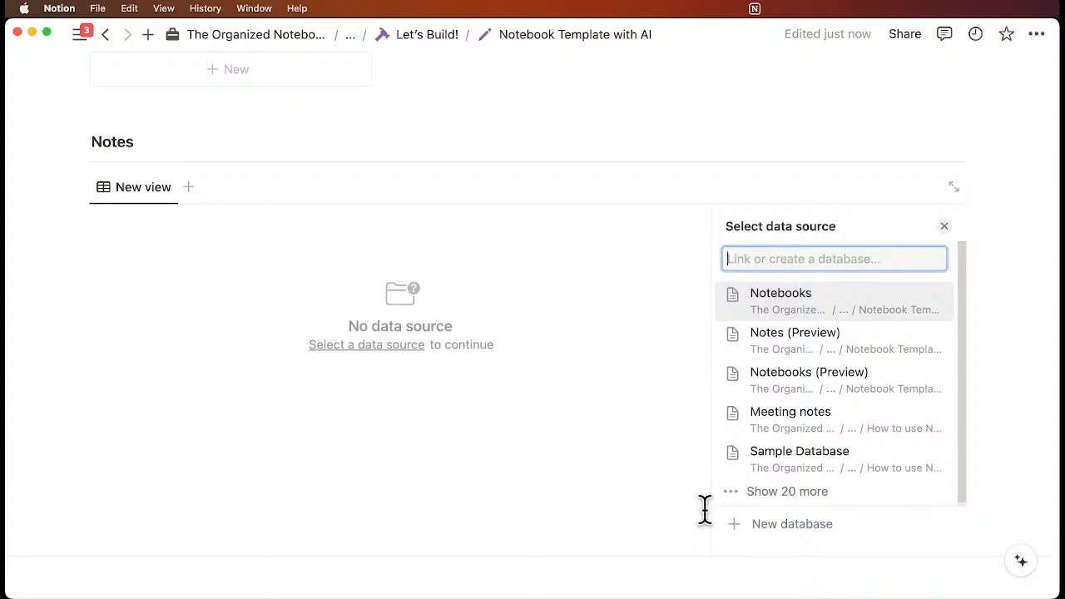
left_click(770, 524)
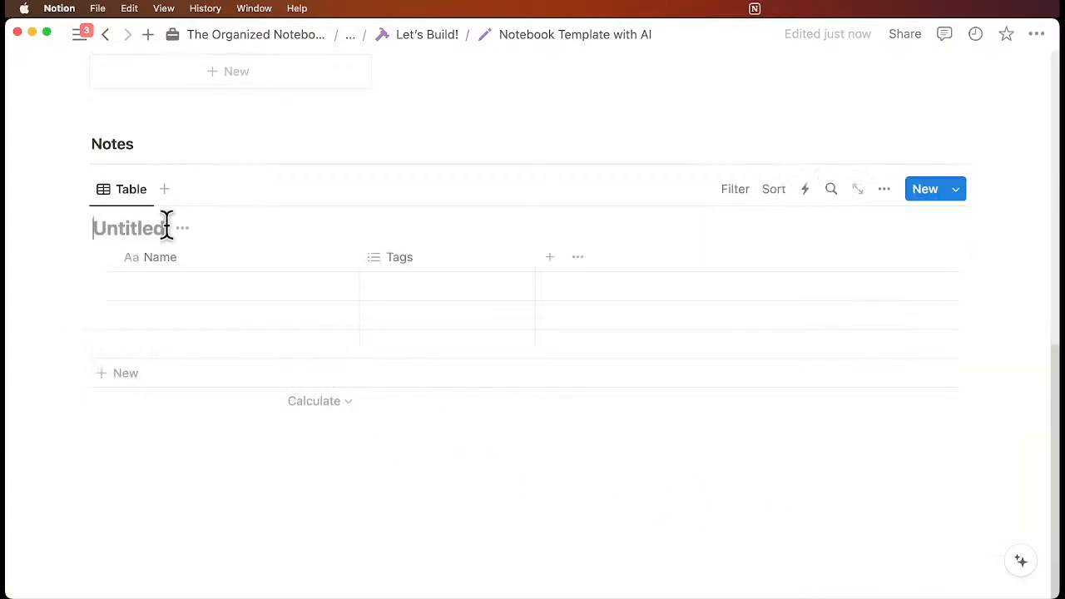
type("Notes")
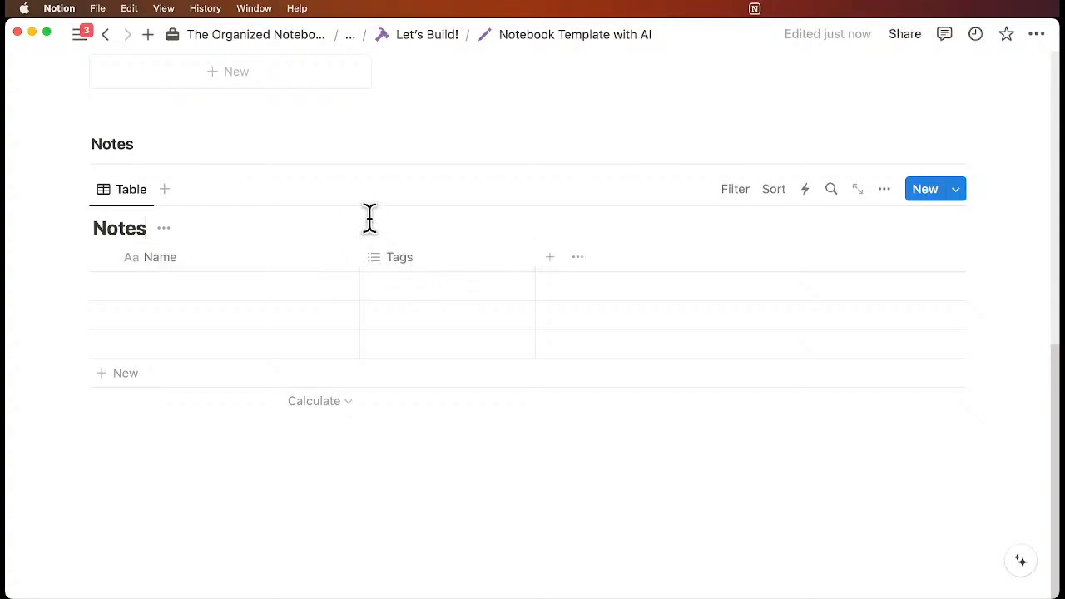
Step: Add a URL property to the Notes table, keeping its default name
scroll(369, 218, "up", 1)
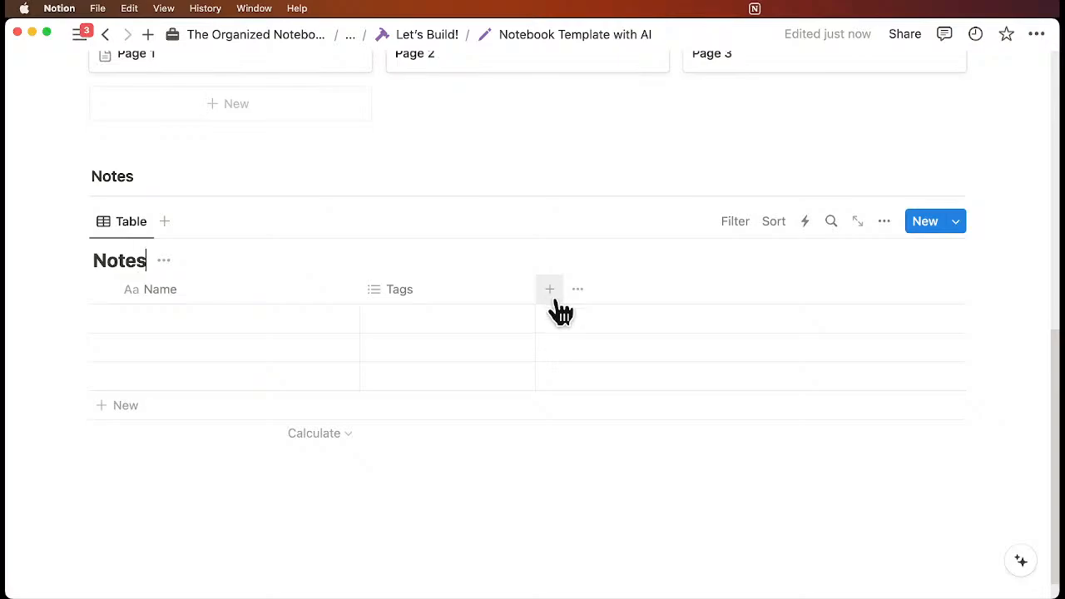
left_click(552, 295)
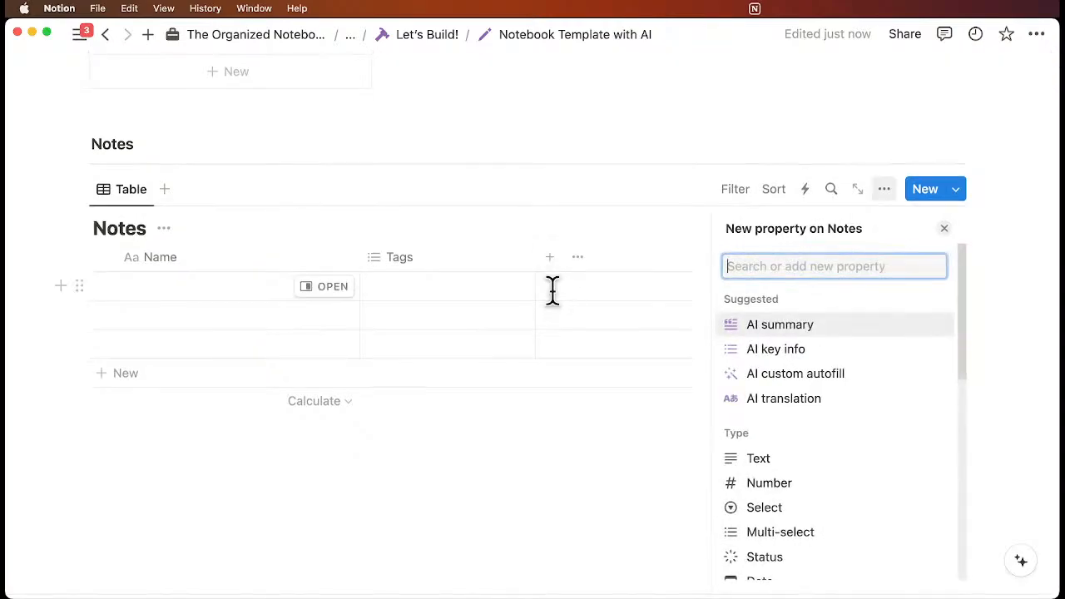
type("u")
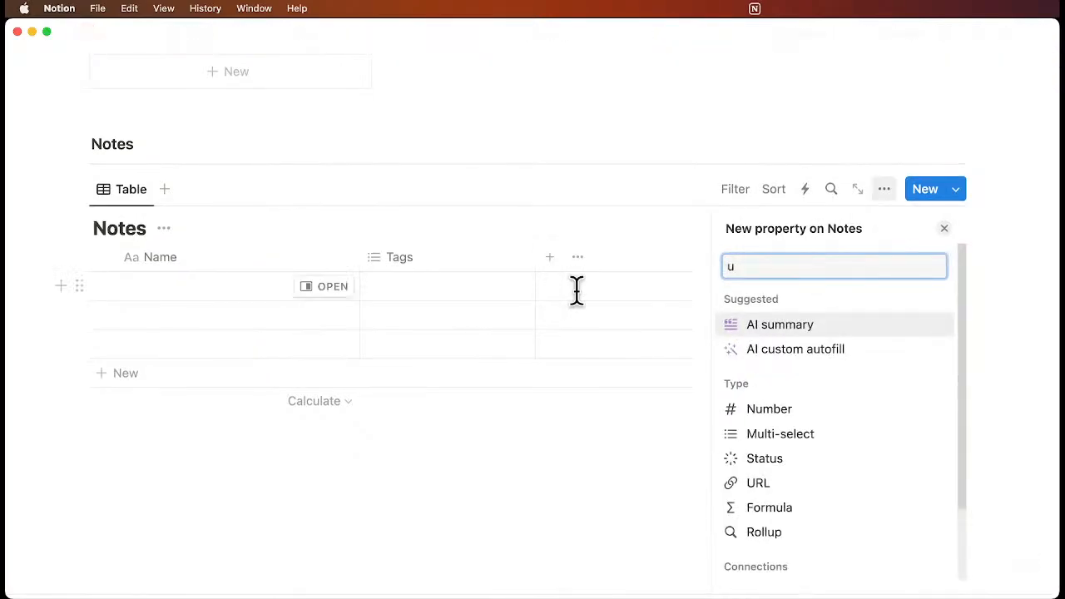
type("rl")
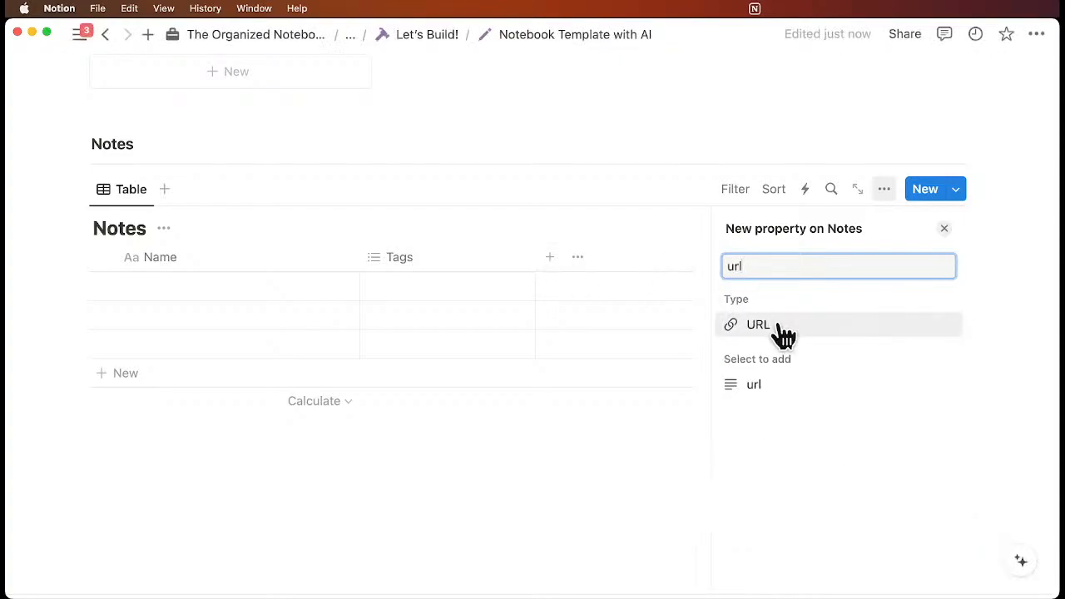
left_click(782, 332)
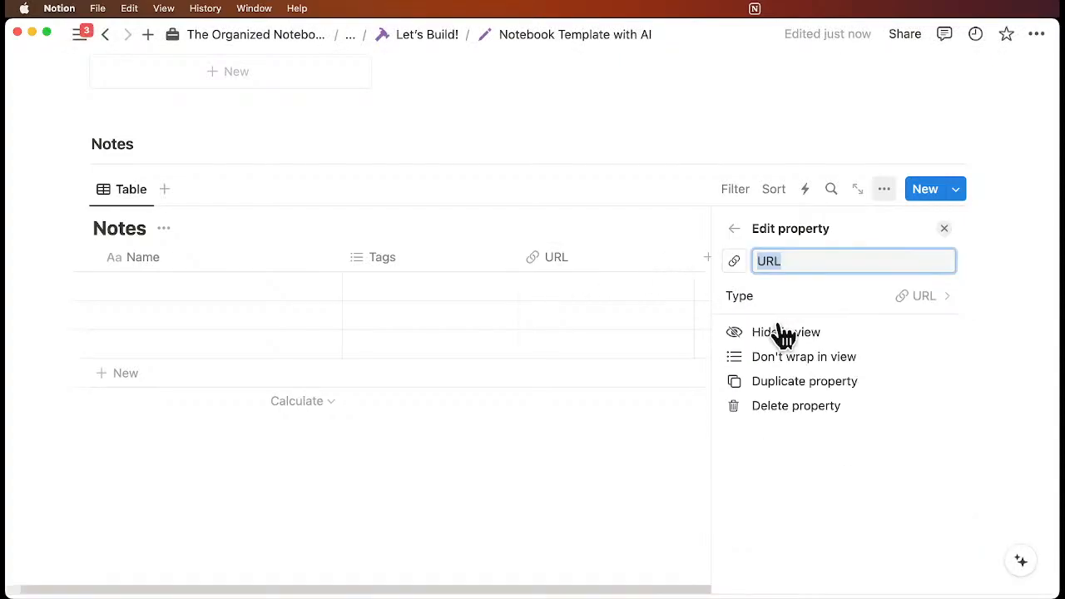
left_click(943, 229)
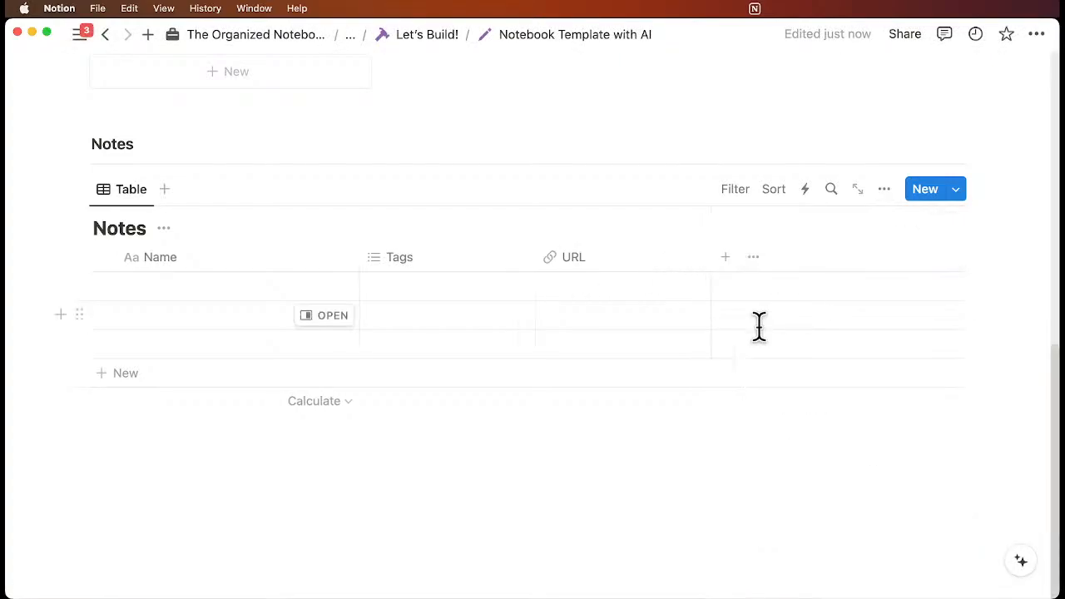
Step: Add a Created time property and a Last edited time property to the Notes table
left_click(726, 258)
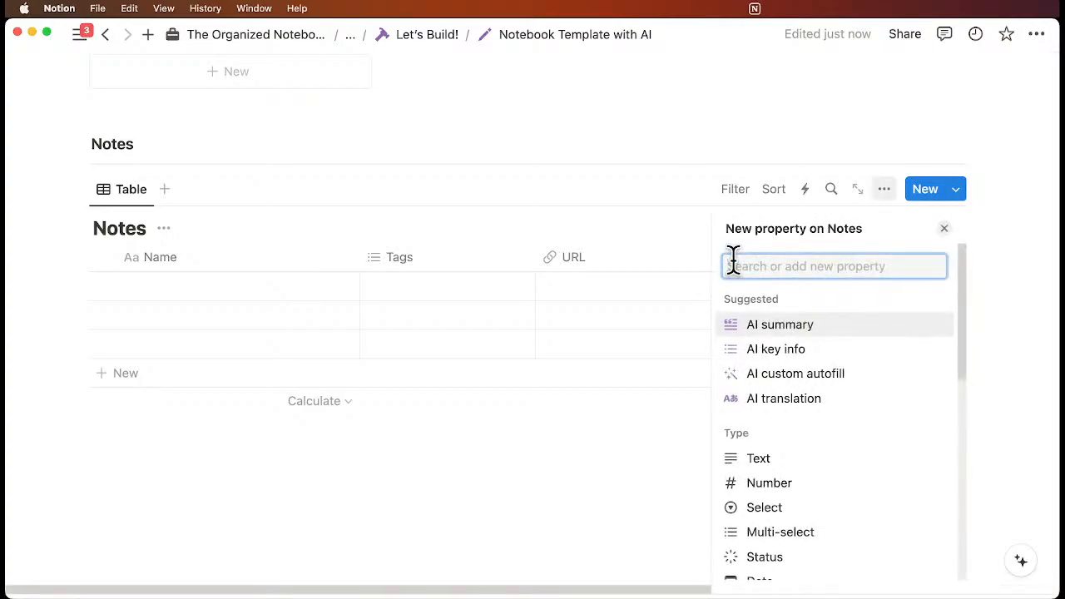
type("crea")
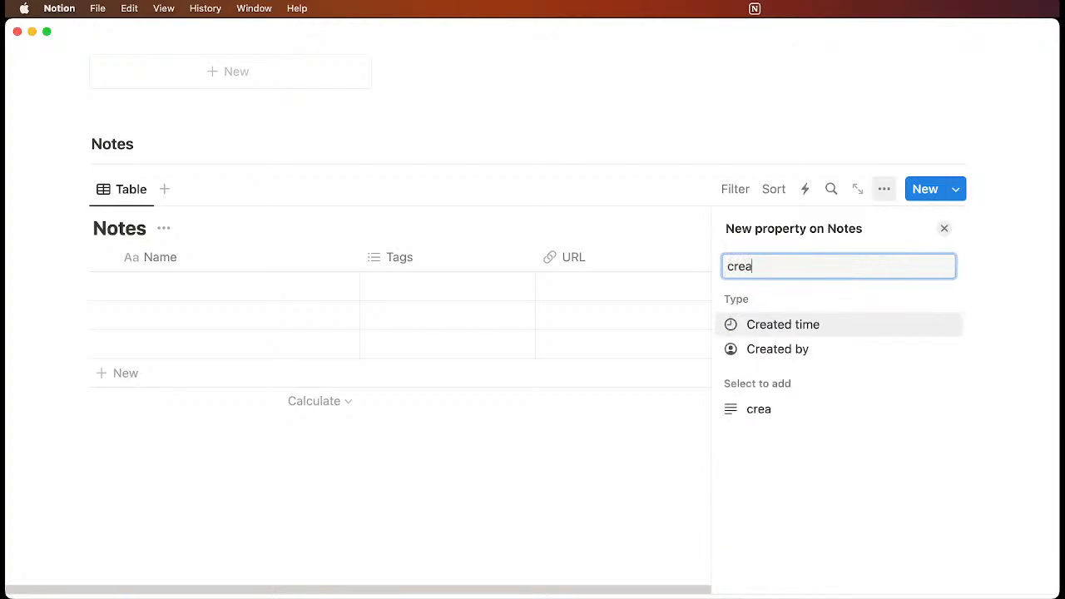
left_click(780, 331)
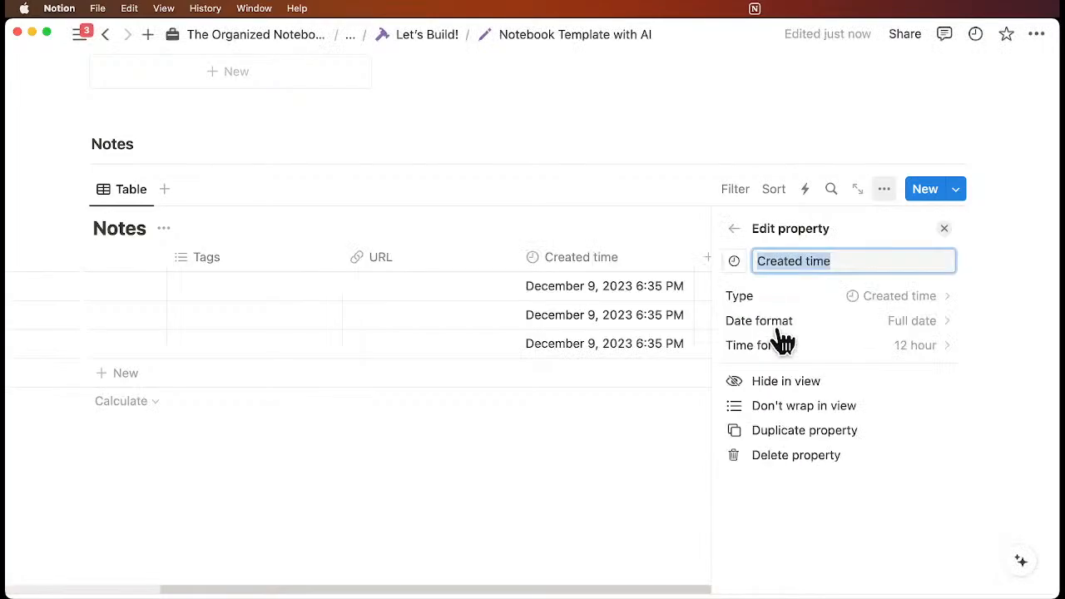
left_click(943, 228)
left_click(887, 257)
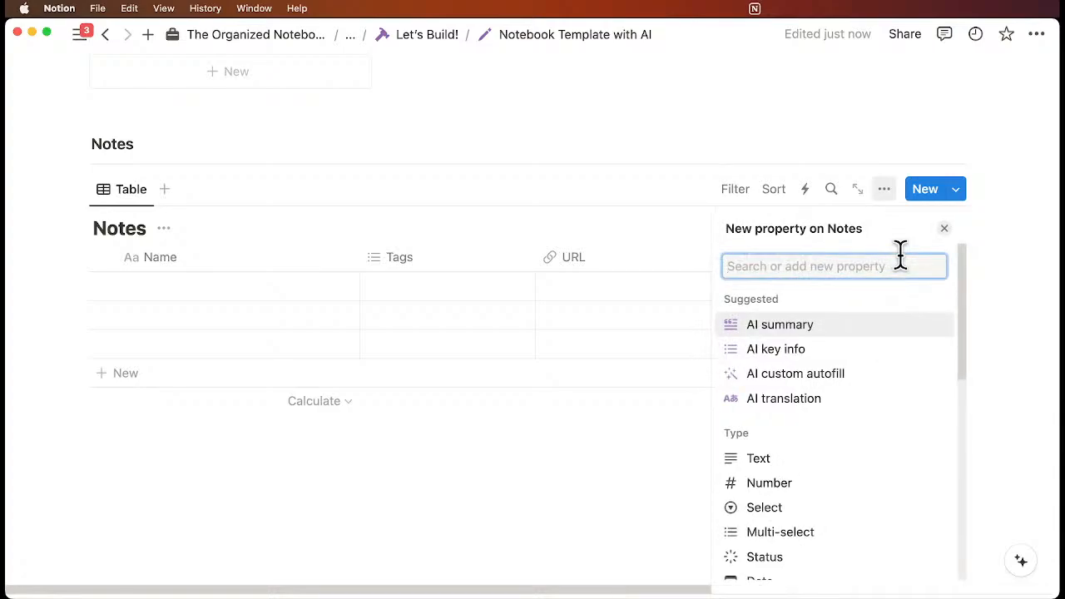
type("last")
left_click(835, 333)
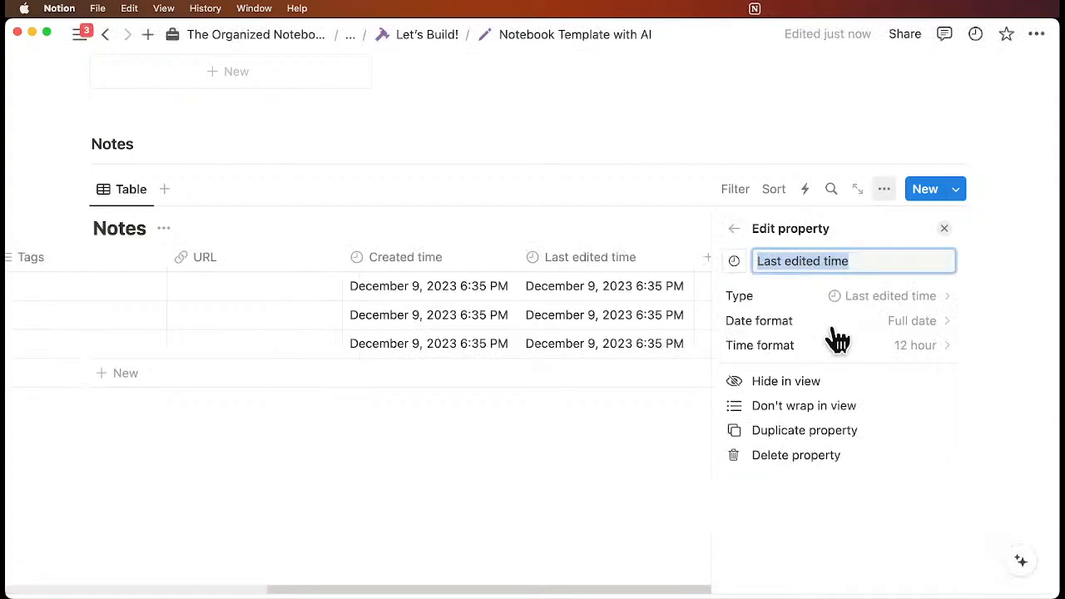
left_click(944, 228)
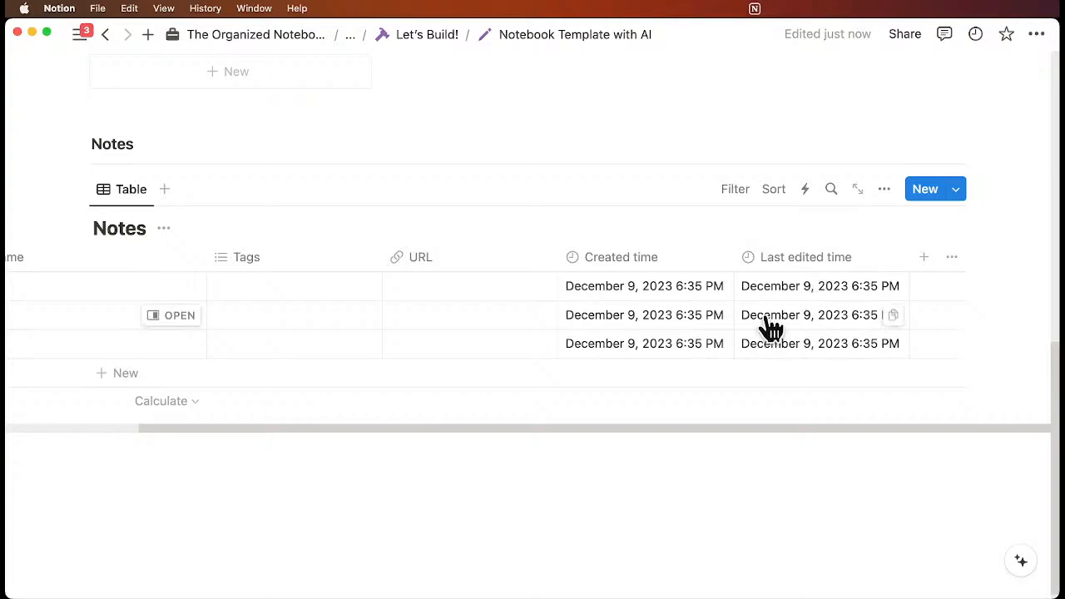
Step: Delete two of the empty rows in the Notes table, leaving a single blank row
scroll(645, 317, "left", 3)
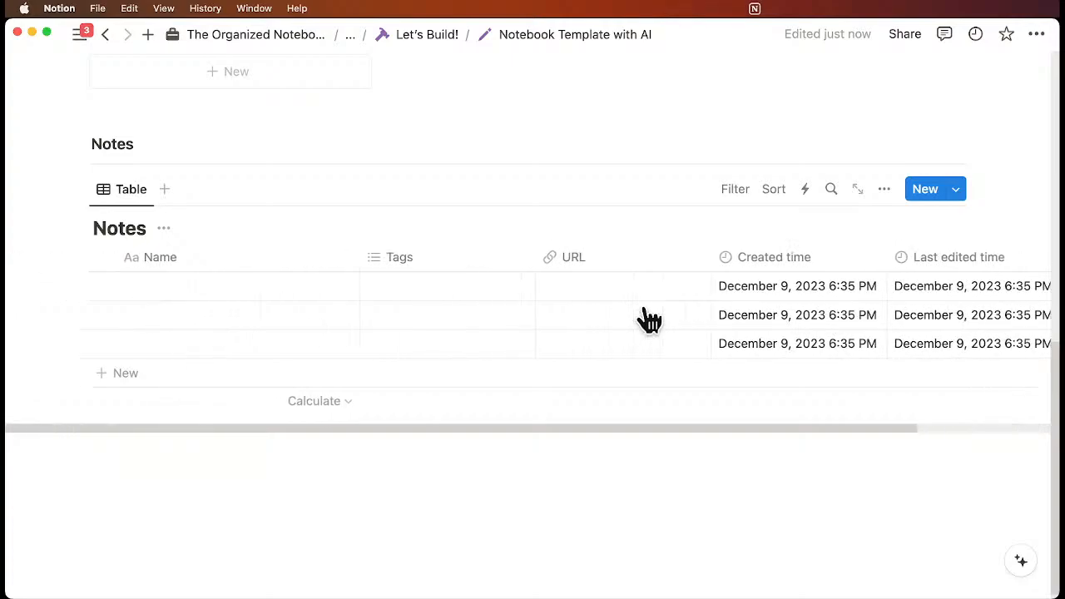
scroll(647, 318, "right", 2)
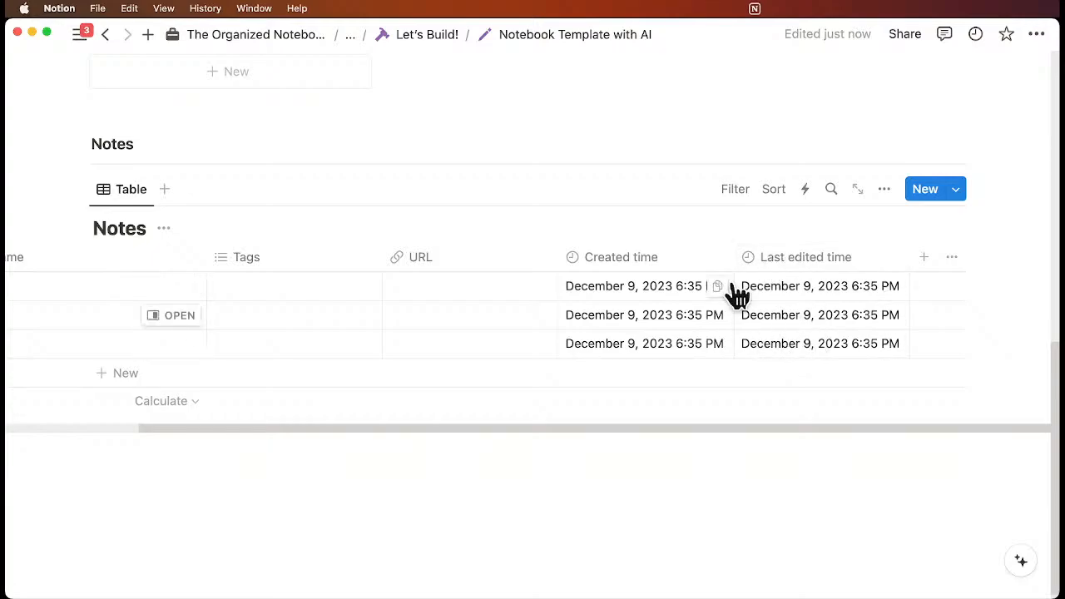
scroll(737, 288, "left", 3)
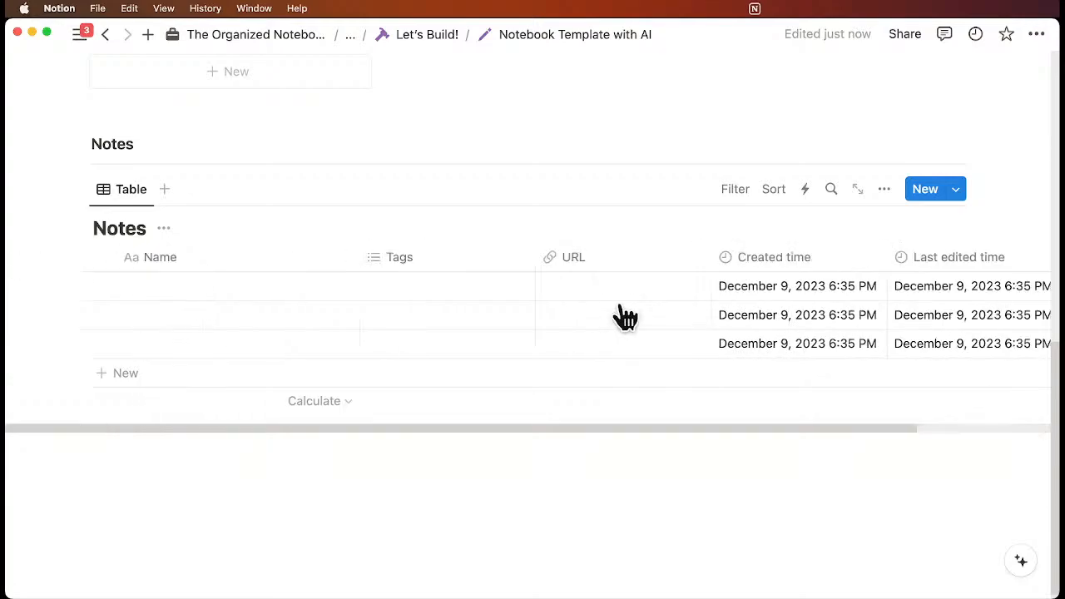
left_click(103, 315)
key("Delete")
left_click(103, 337)
key("Delete")
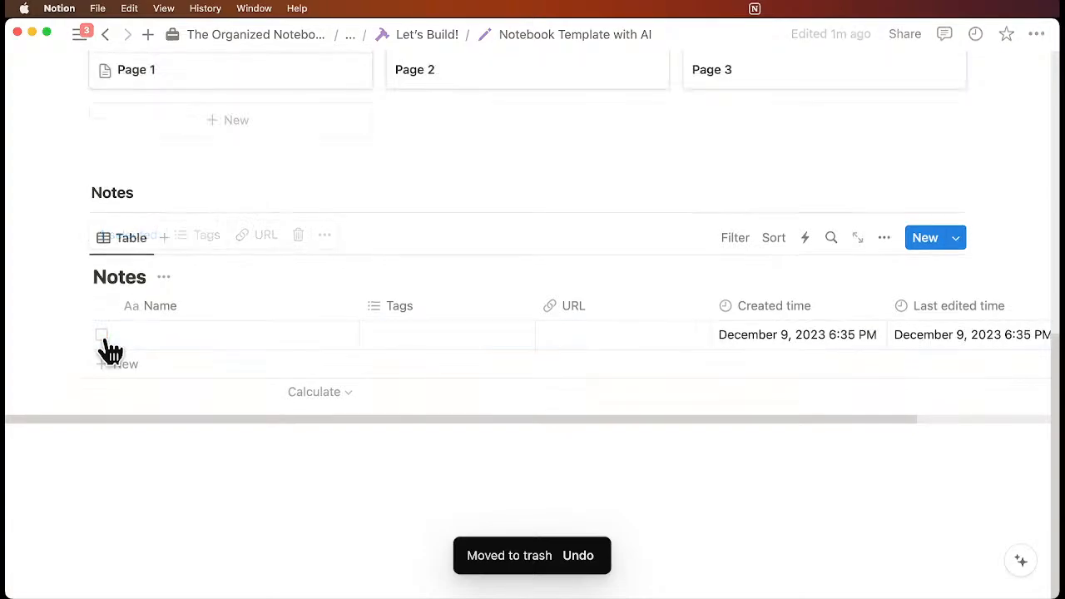
Step: Freeze the Notes table's columns up to the Name column and check it by viewing the table's full width
scroll(199, 336, "right", 2)
scroll(199, 336, "left", 2)
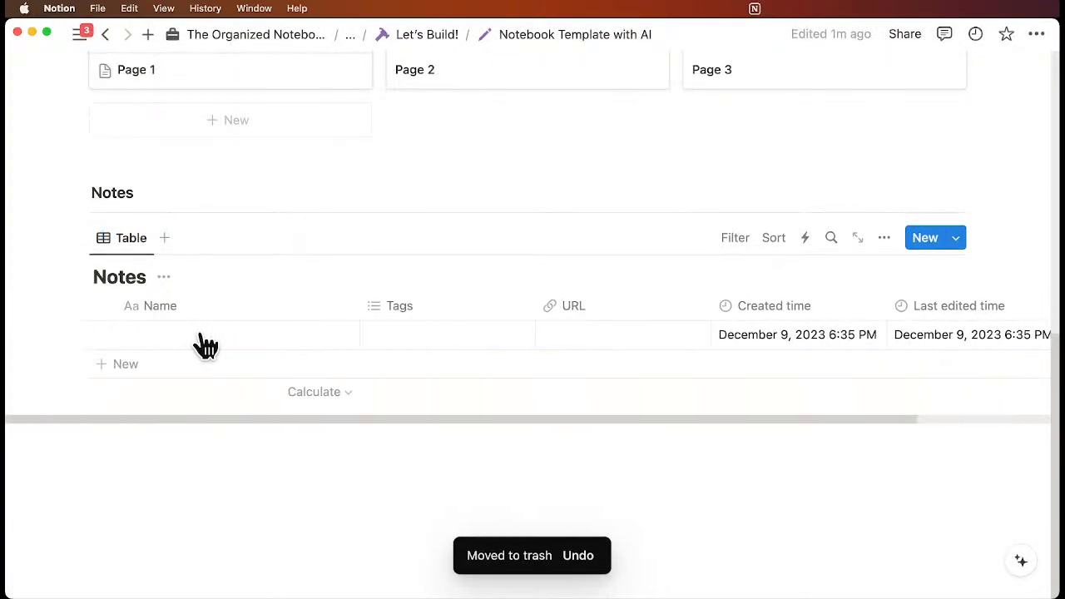
left_click(253, 312)
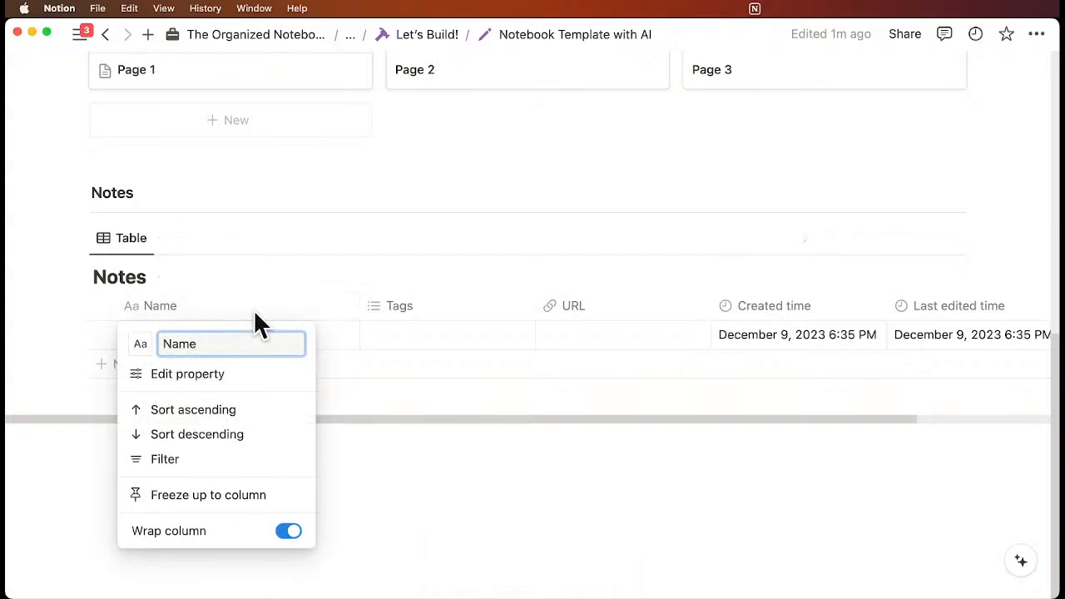
left_click(229, 495)
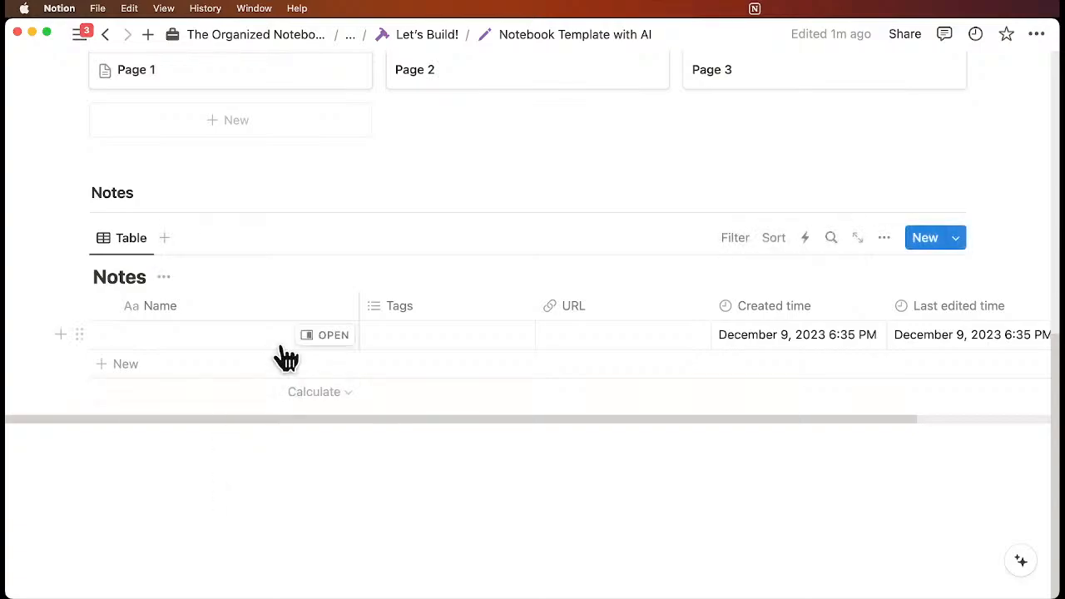
scroll(434, 346, "right", 5)
scroll(434, 346, "left", 5)
scroll(433, 344, "right", 5)
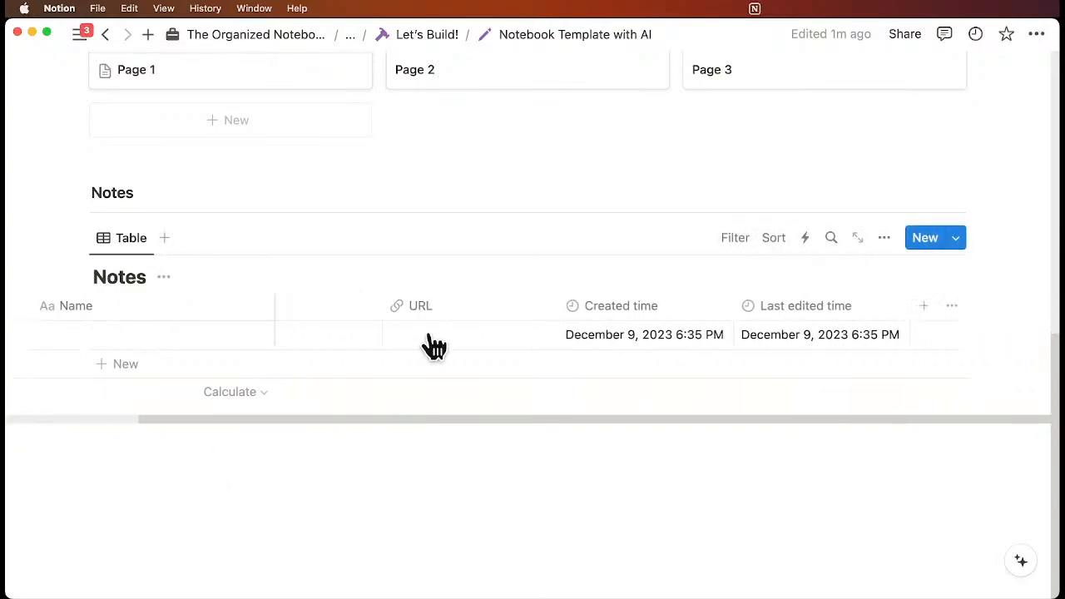
scroll(174, 345, "left", 5)
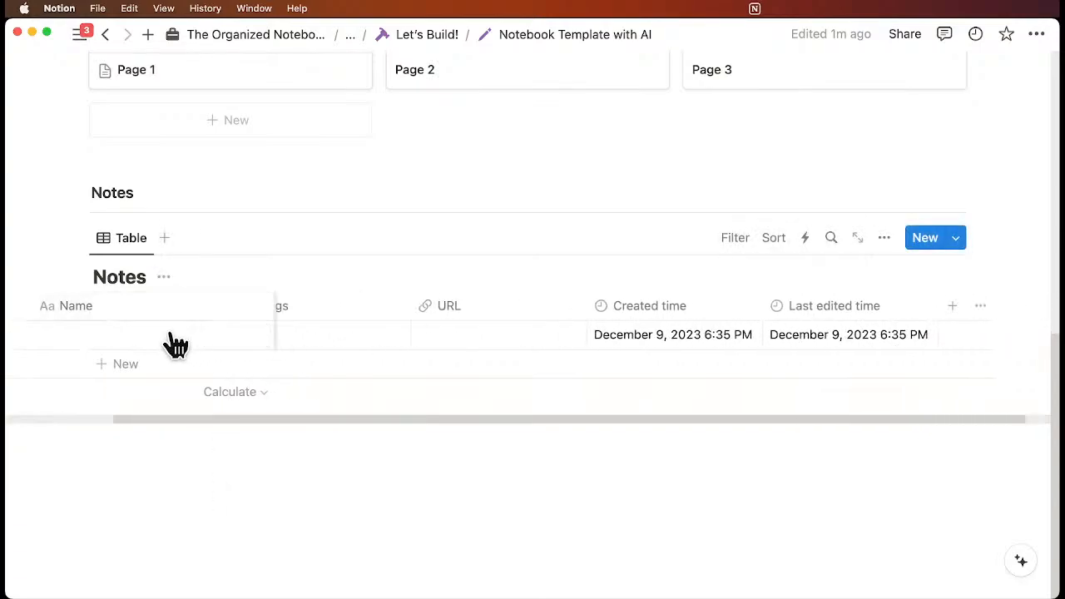
scroll(357, 341, "right", 5)
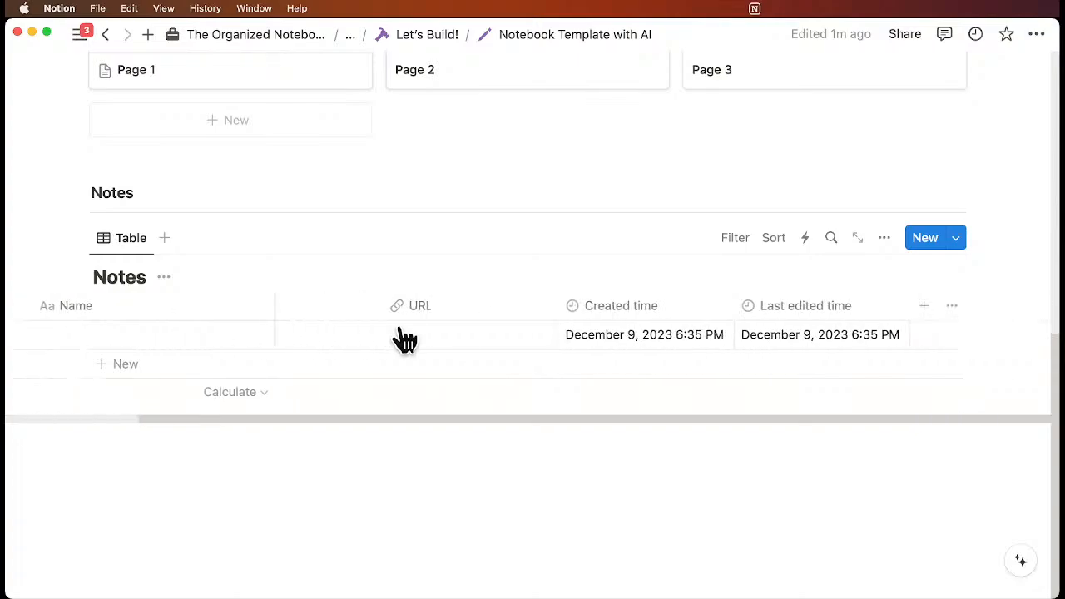
Step: Add an AI summary property to the Notes table and move its column between URL and Created time
left_click(924, 307)
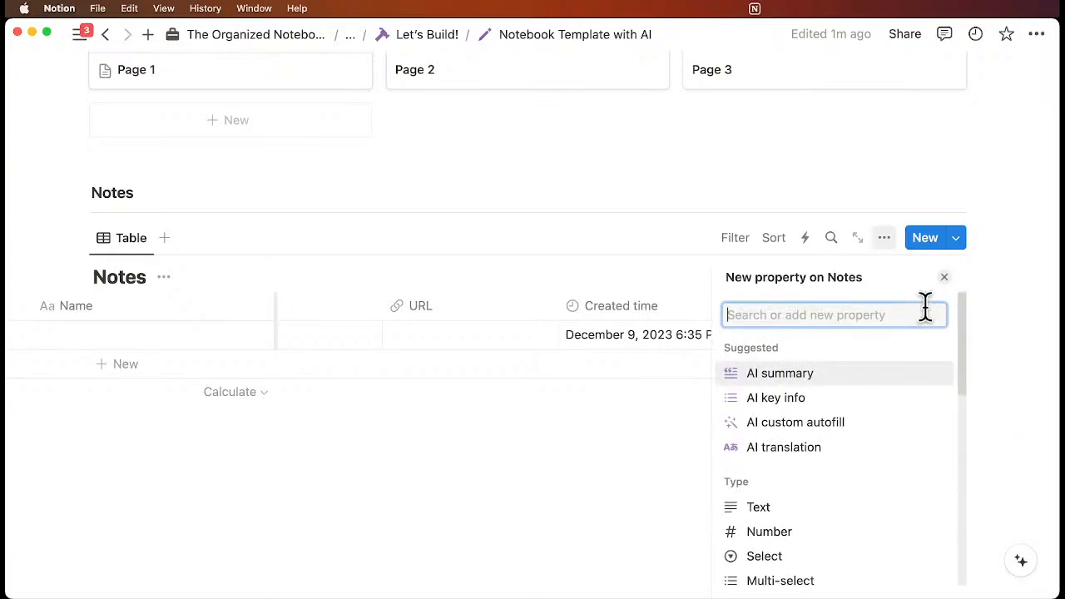
left_click(826, 381)
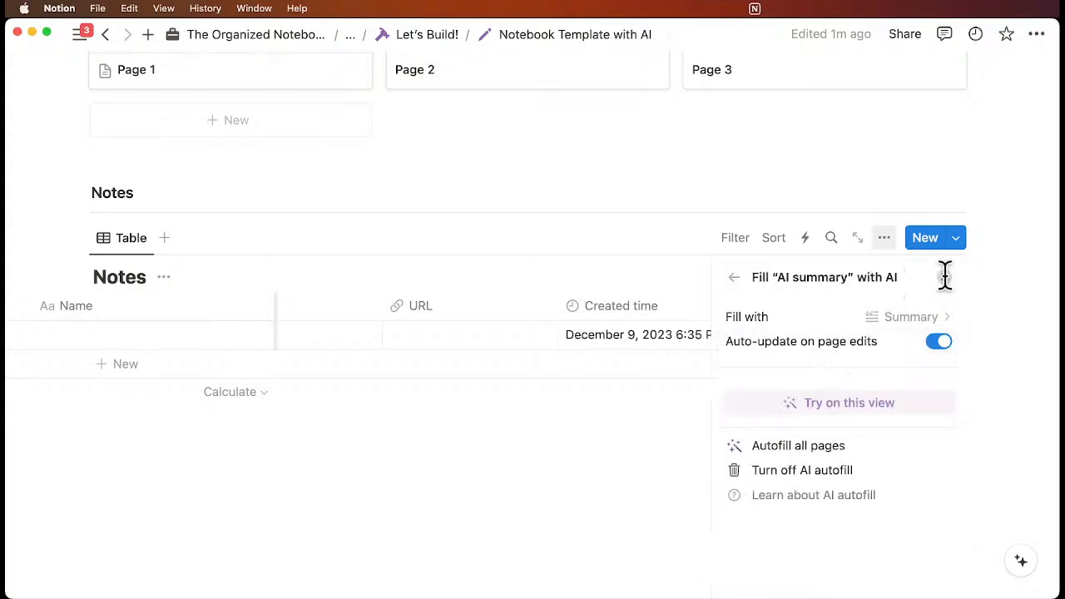
key("Escape")
left_click_drag(938, 314, 605, 343)
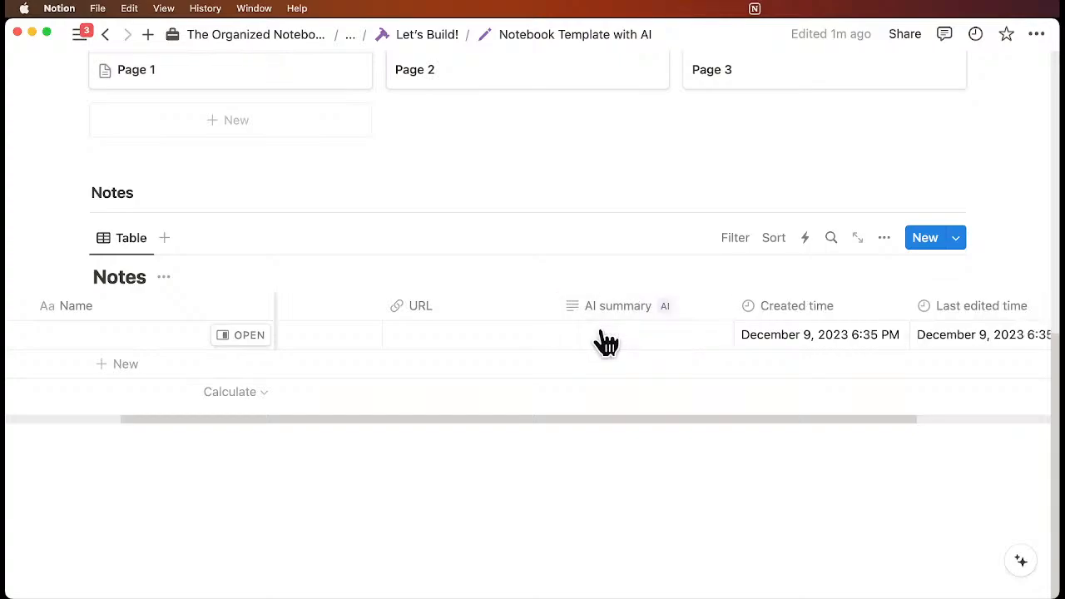
Step: Add an AI key info property to the Notes table, set to extract "key topics in bullet points", and save it
scroll(837, 333, "right", 4)
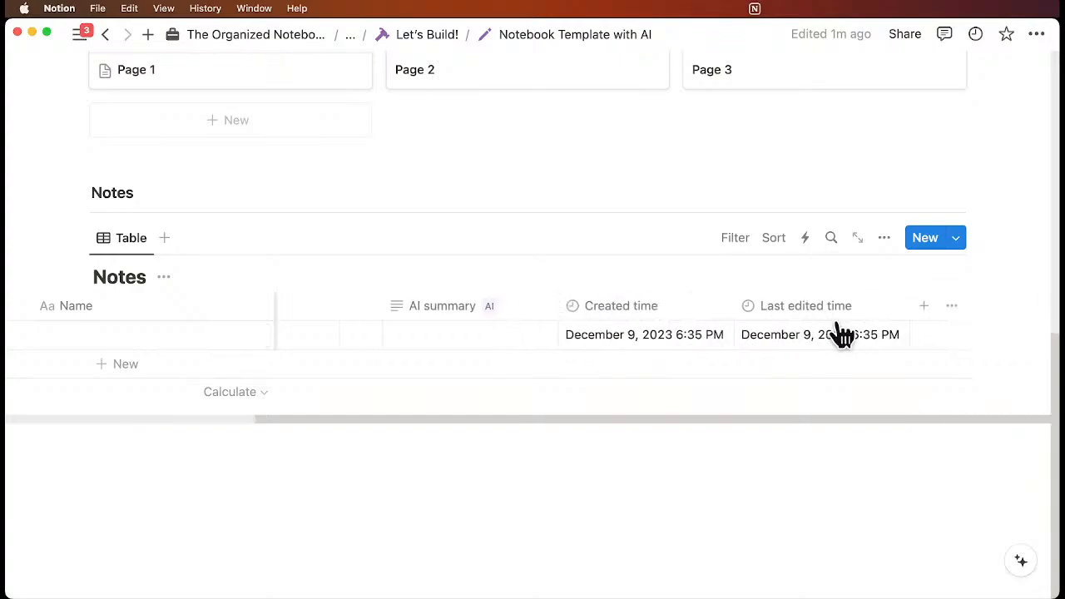
left_click(925, 308)
left_click(797, 379)
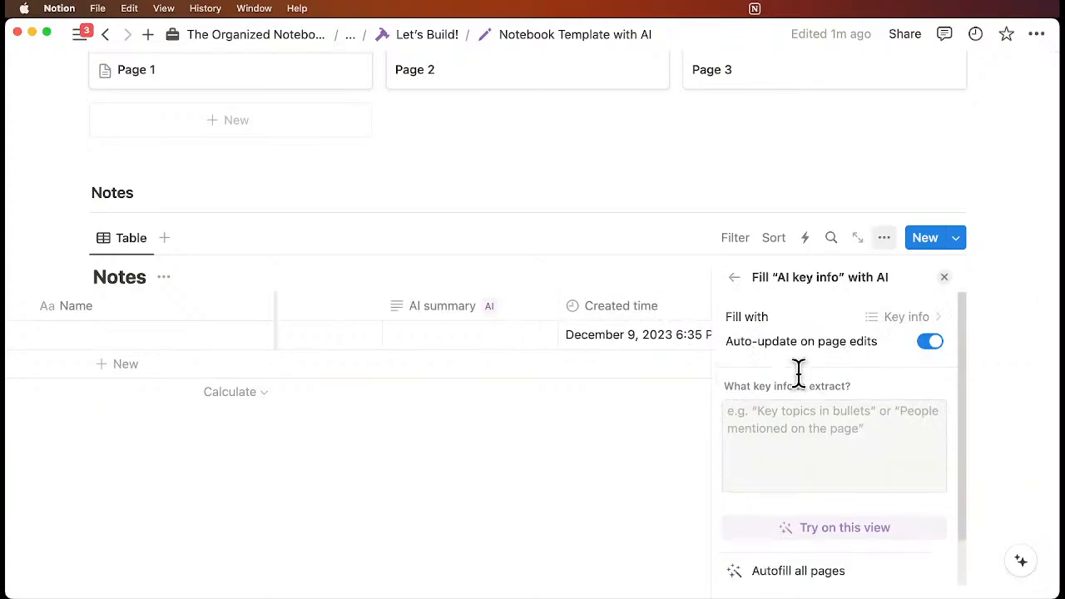
left_click(797, 428)
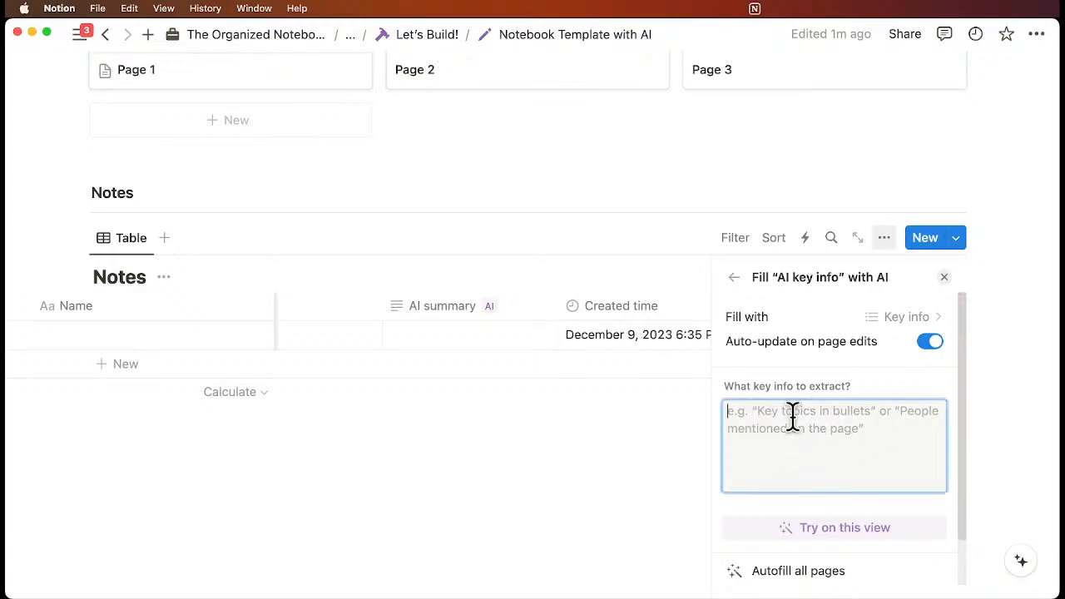
type("key topics in bullet")
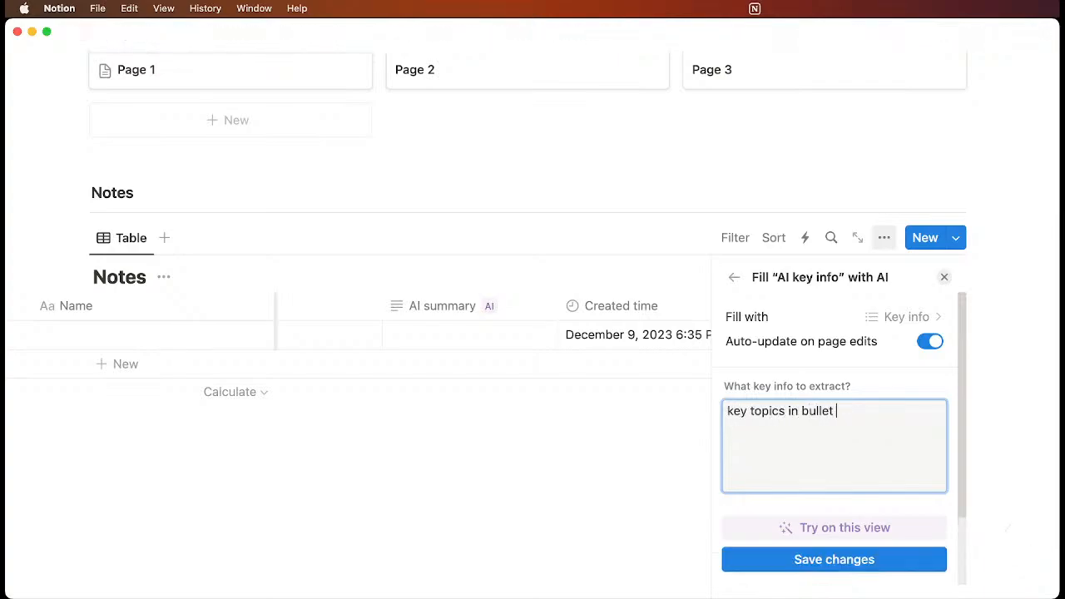
type(" points")
left_click(860, 563)
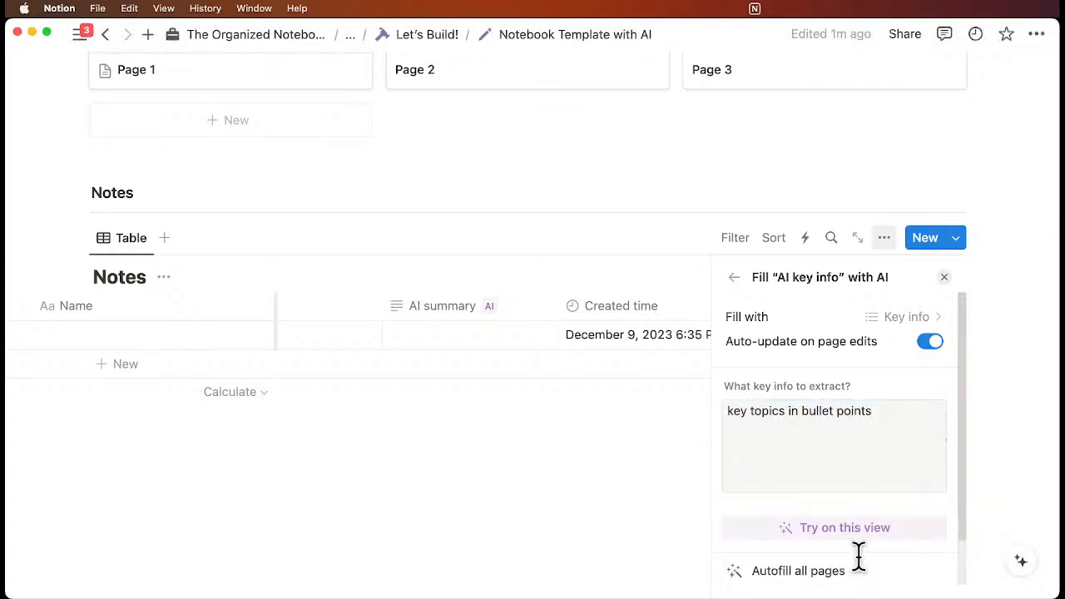
left_click(943, 277)
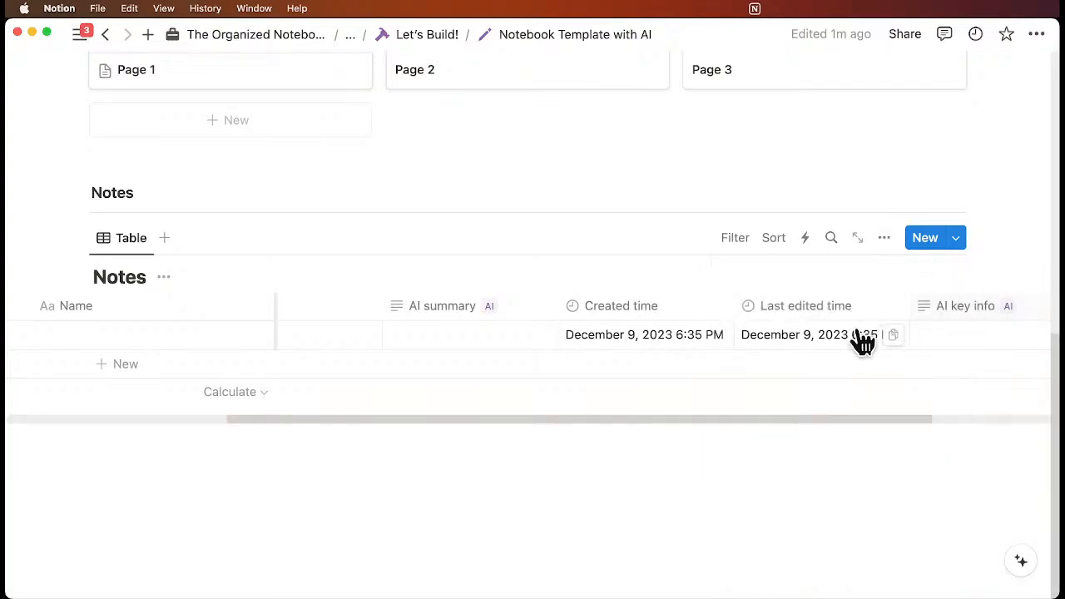
Step: Move the AI key info column between AI summary and Created time and review the resulting column order
left_click_drag(951, 316, 633, 364)
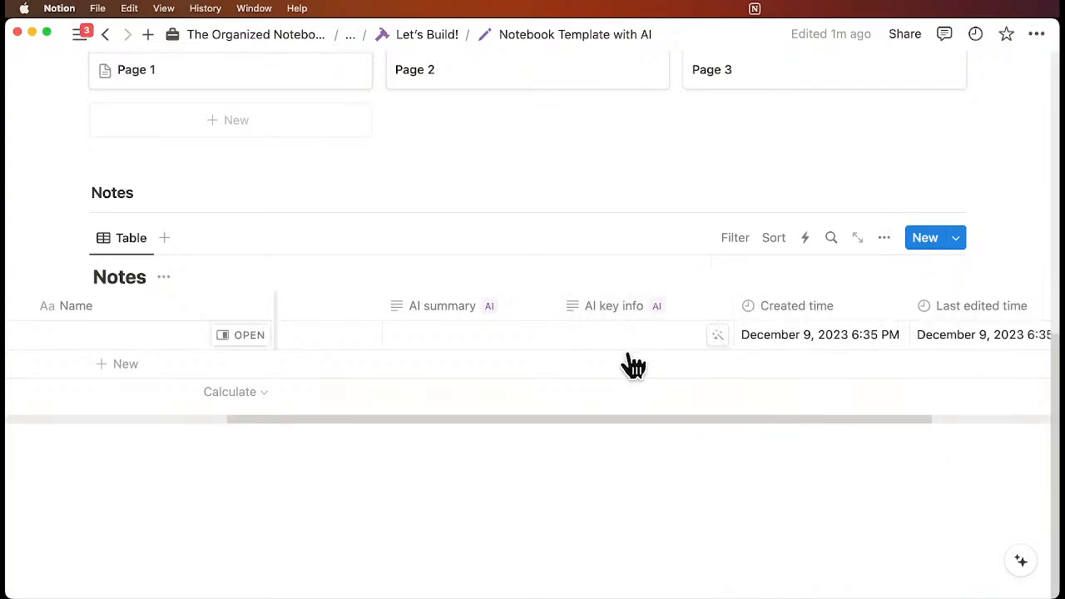
scroll(606, 366, "left", 5)
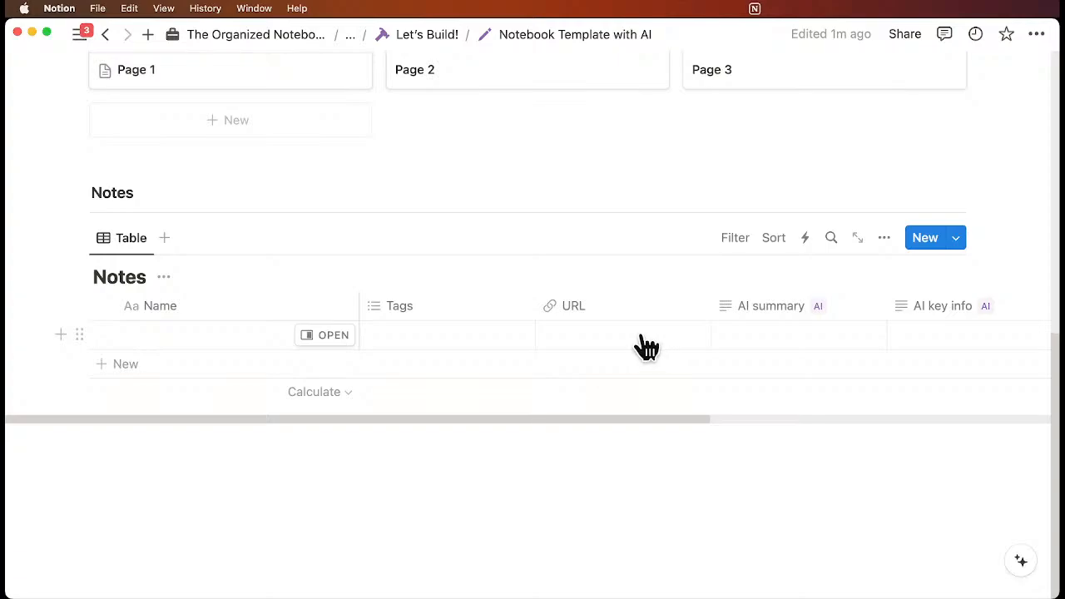
scroll(647, 346, "right", 6)
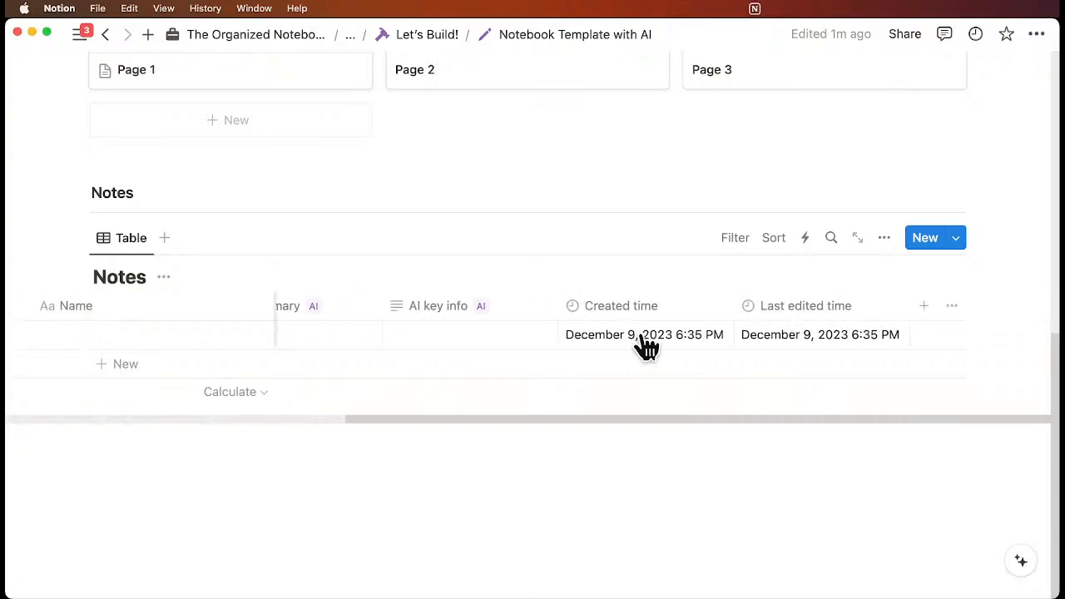
scroll(647, 345, "left", 3)
scroll(647, 345, "left", 5)
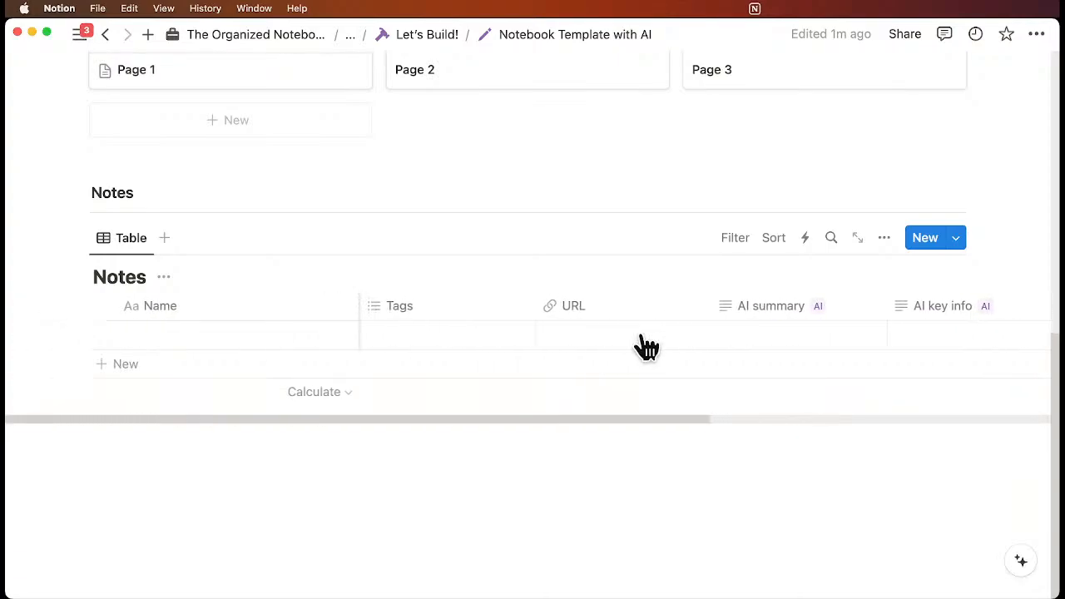
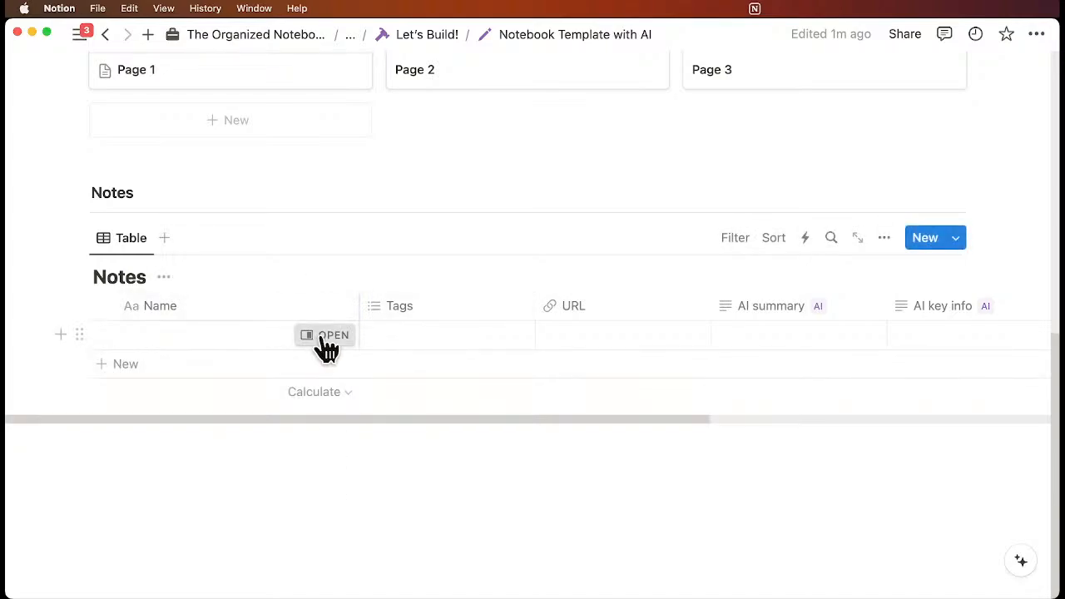
Step: Open the blank note in the Notes table and paste the two introductory Impressionism paragraphs from Wikipedia into its body
left_click(325, 333)
left_click(602, 464)
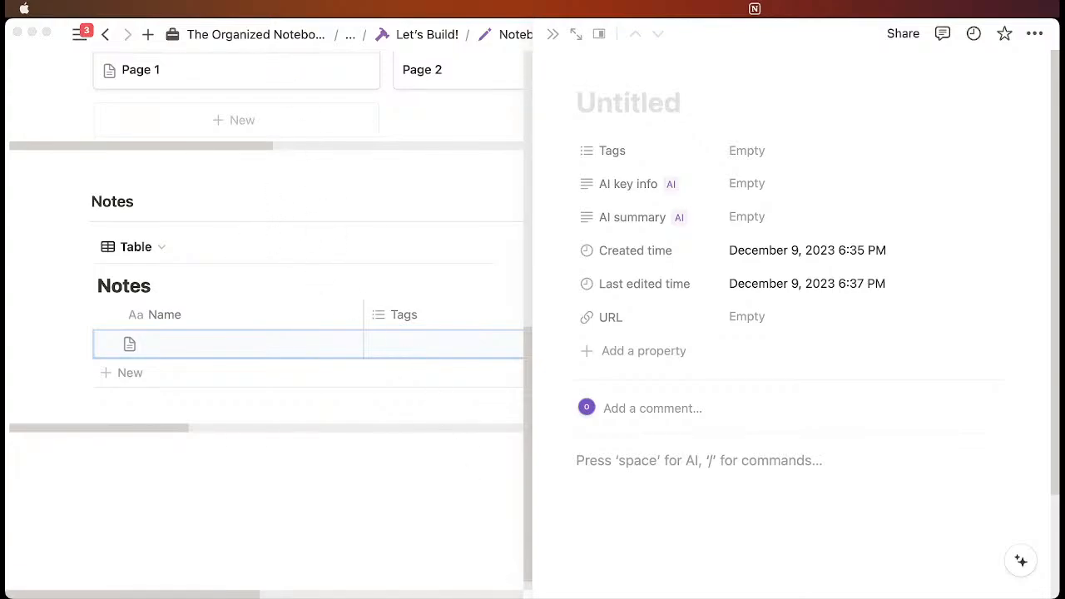
key("super+Tab")
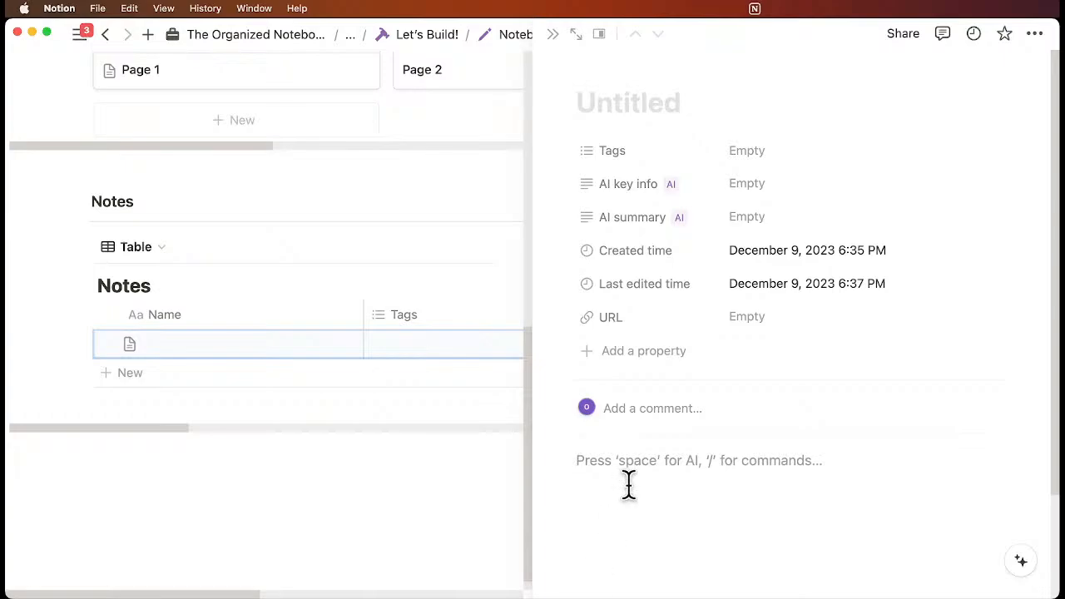
type("Impressionism was a 19th-century art movement characterized by relatively small, thin, yet visible brush strokes, open composition, emphasis on accurate depiction of light in its changing qualities (often accentuating the effects of the passage of time), ordinary subject matter, unusual visual angles, and inclusion of movement as a crucial element of human perception and experience. Impressionism originated with a group of Paris-based artists whose independent exhibitions brought them to prominence during the 1870s and 1880s. The Impressionists faced harsh opposition from the conventional art community in France. The name of the style derives from the title of a Claude Monet work, Impression, soleil levant (Impression, Sunrise), which provoked the critic Louis Leroy to coin the term in a satirical 1874 review published in the Parisian newspaper Le Charivari. The development of Impressionism in the visual arts was soon followed by analogous styles in other media that became known as impressionist music and impressionist literature.")
scroll(702, 416, "down", 5)
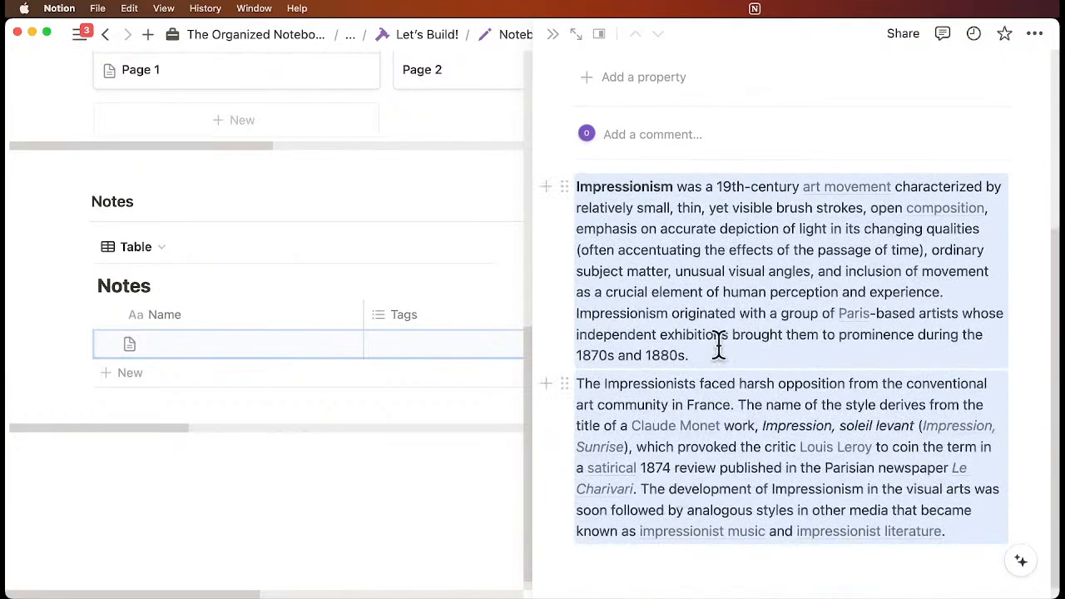
scroll(644, 292, "up", 7)
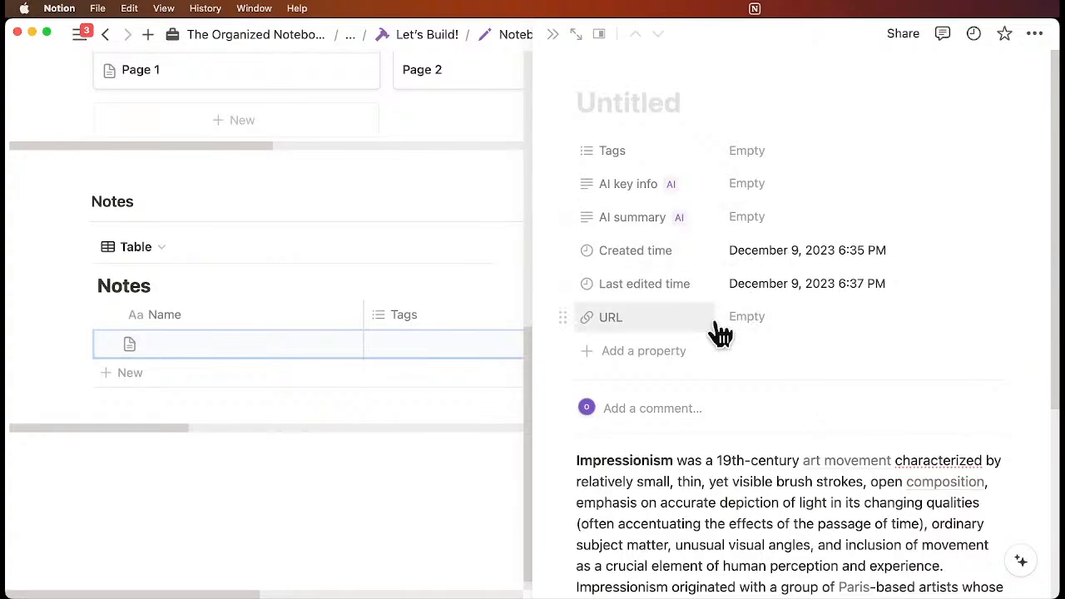
key("super+Tab")
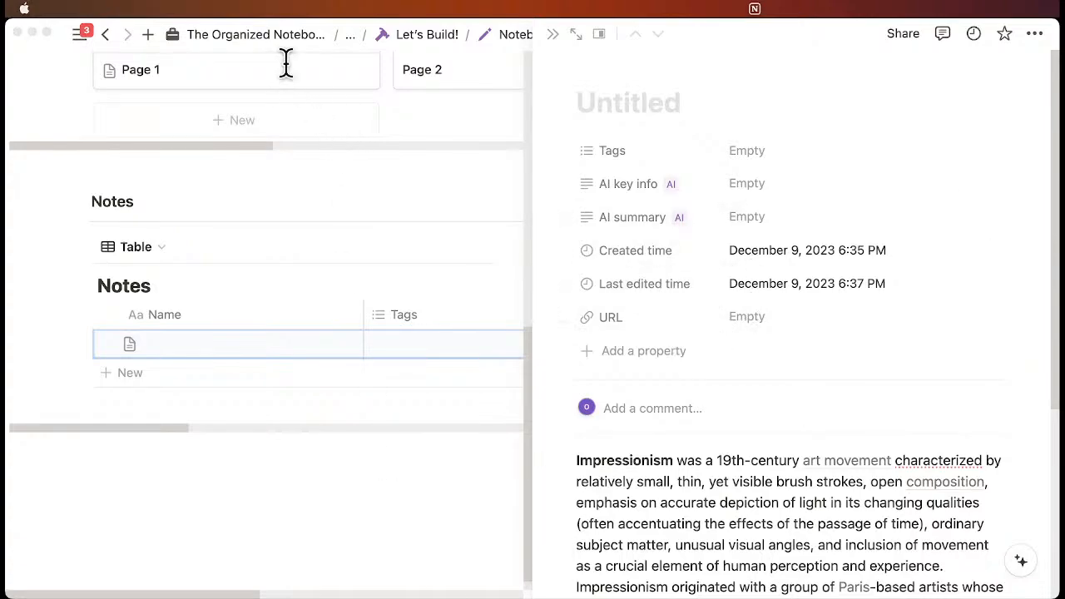
key("super+Tab")
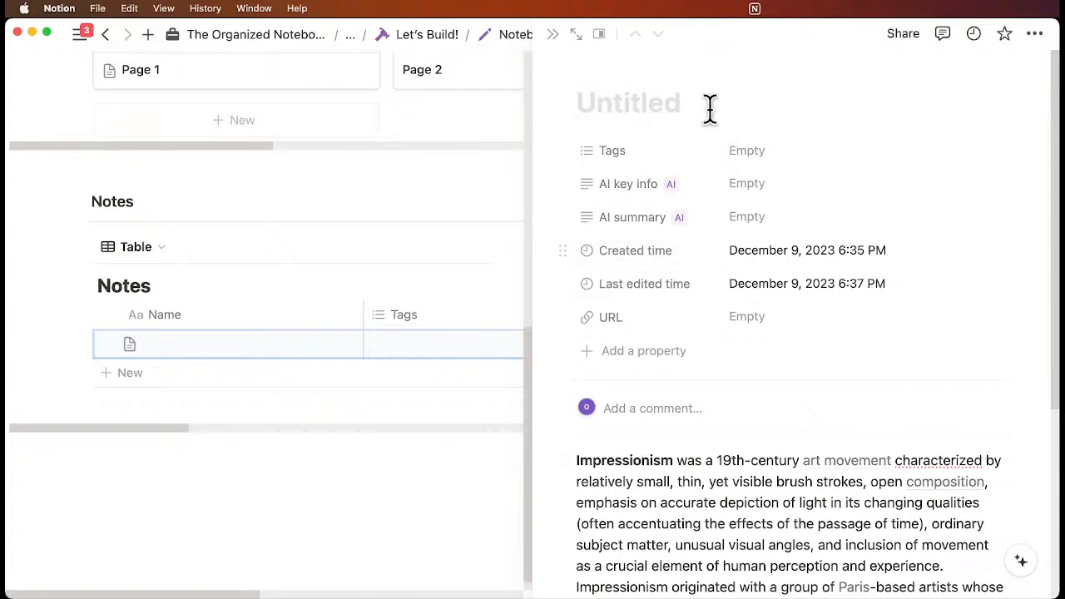
left_click(744, 320)
type("https://en.wikipedia.org/wiki/Impressionism")
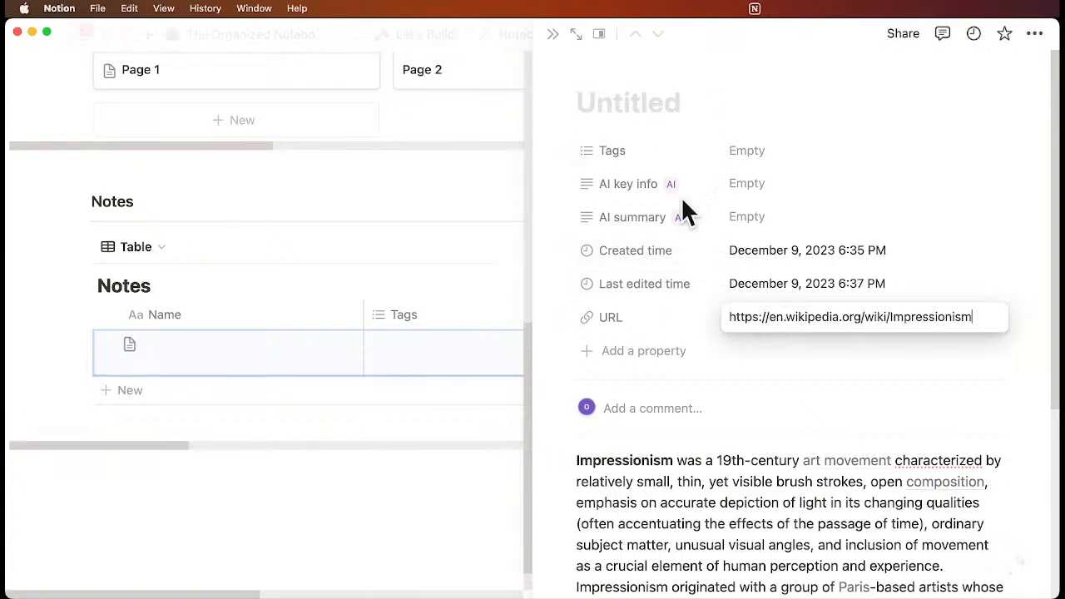
Step: Title the note "What is impressionism?"
left_click(630, 102)
type("What")
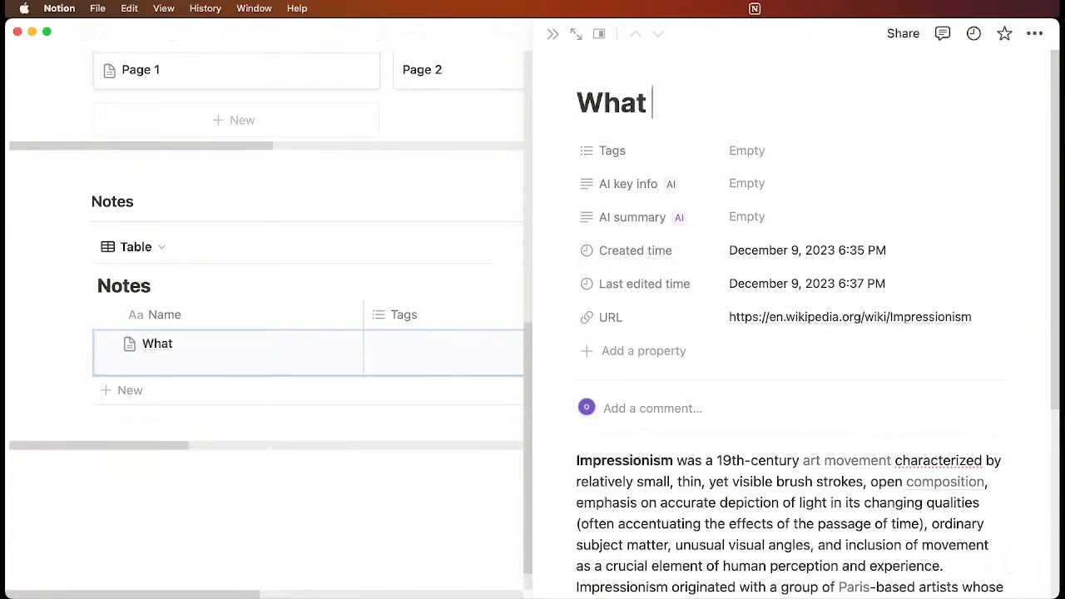
type(" is impressionism")
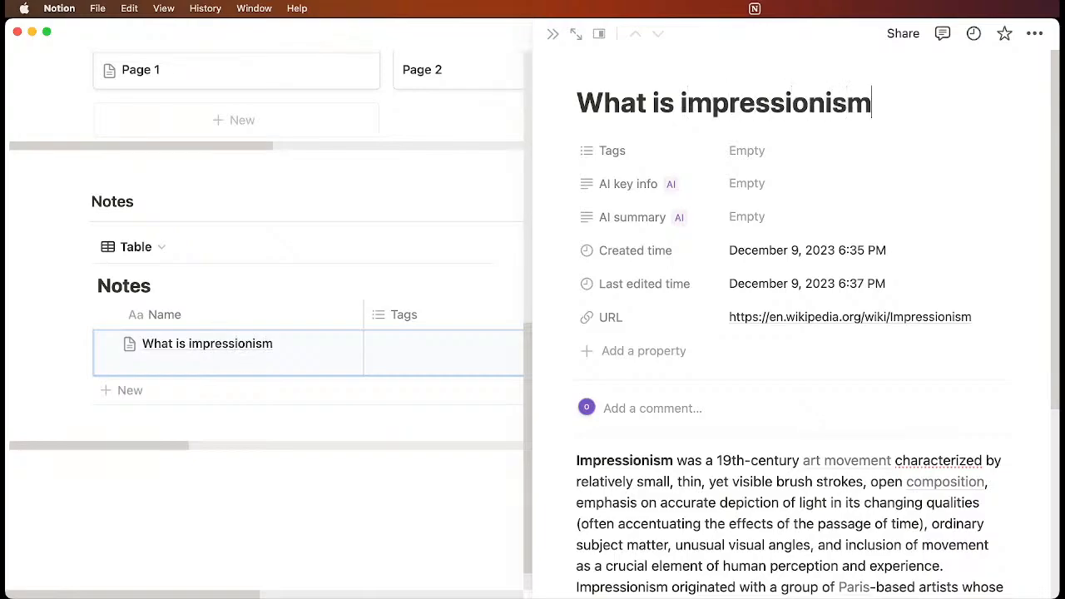
type("?")
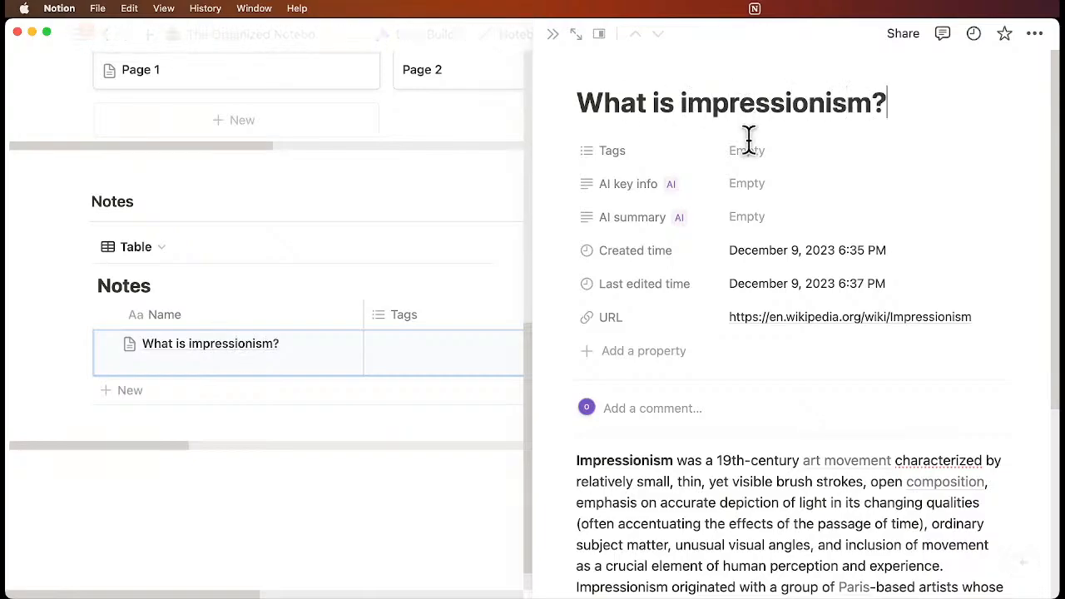
Step: Generate the note's AI key info and AI summary with AI, and close the note's side peek
left_click(630, 188)
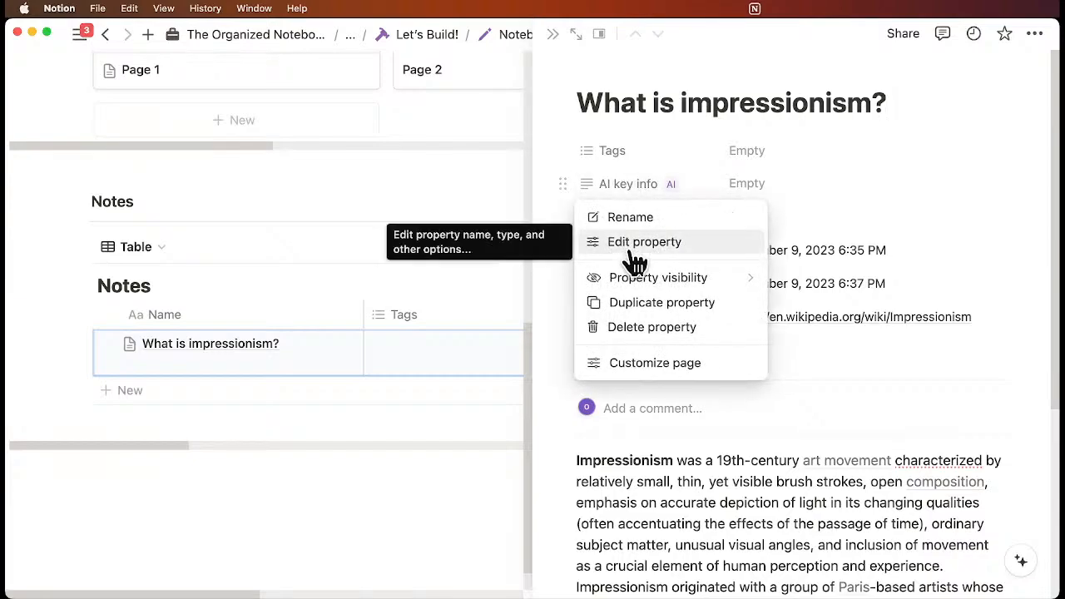
left_click(765, 191)
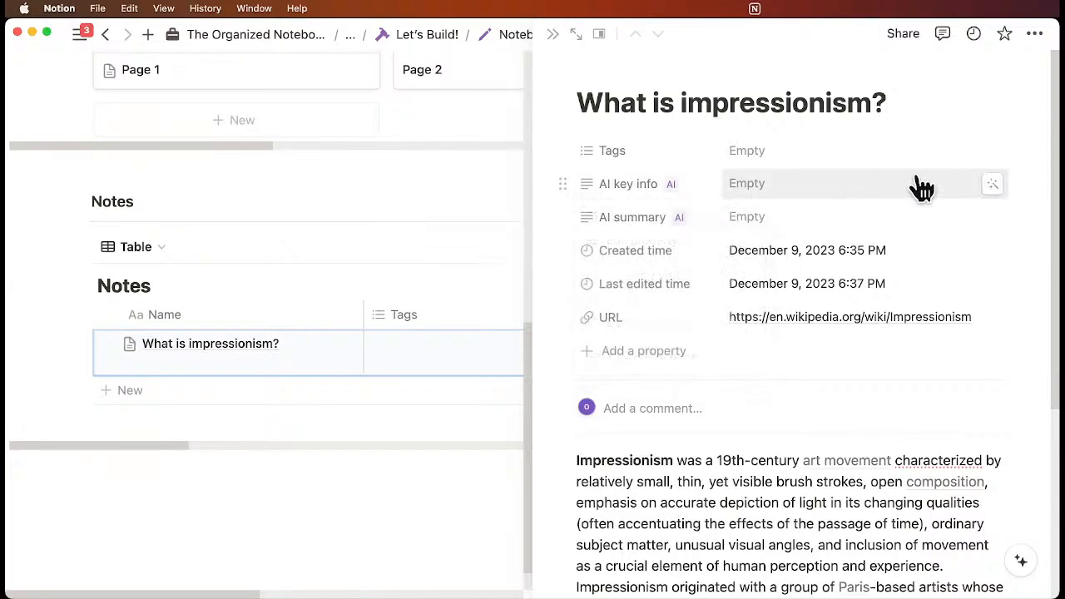
left_click(992, 184)
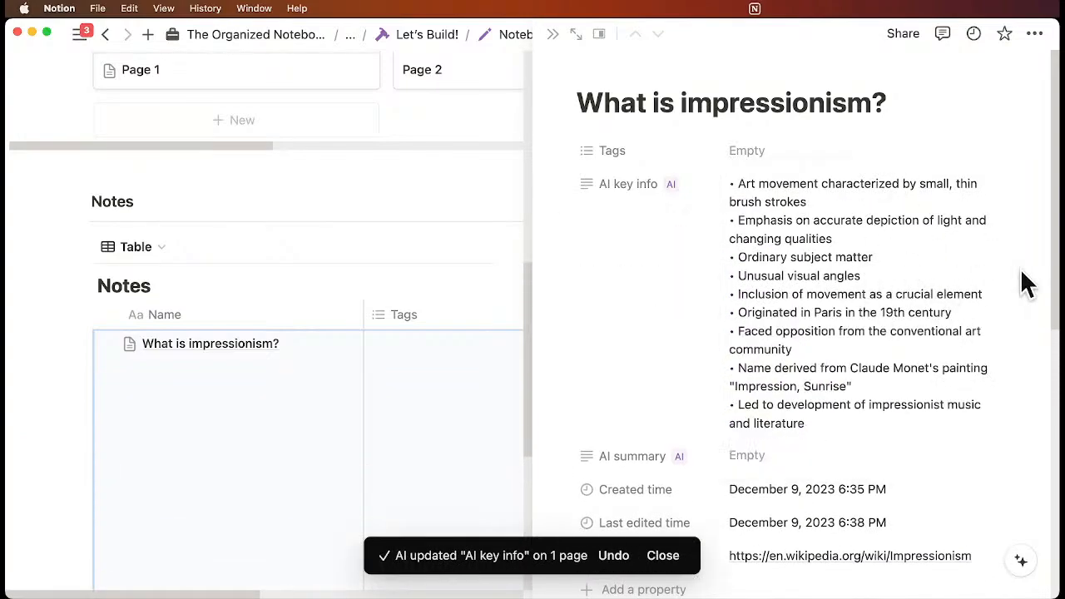
scroll(936, 223, "down", 2)
scroll(936, 223, "down", 2)
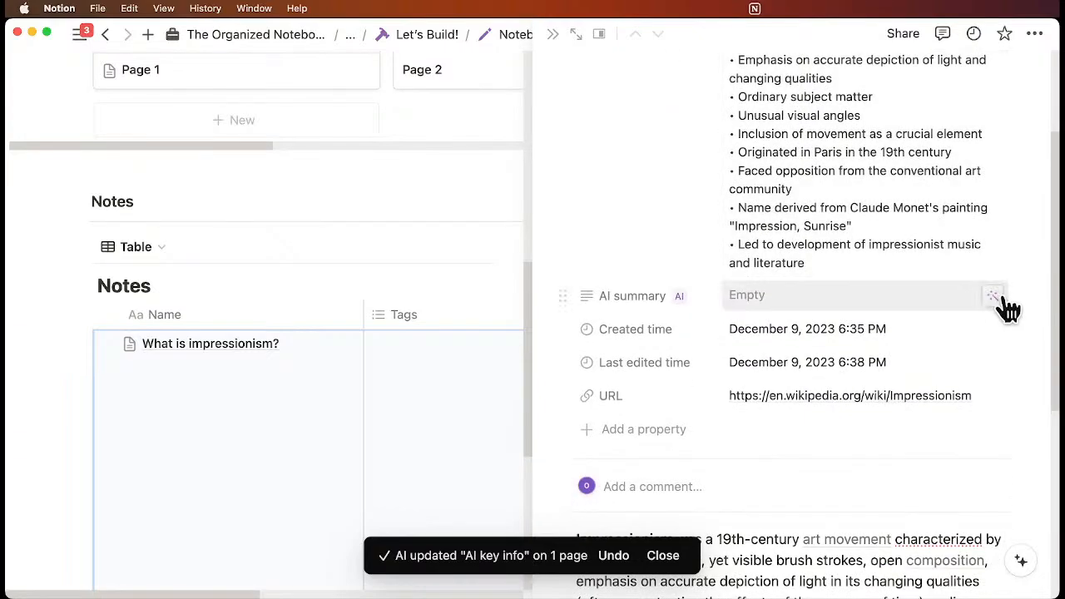
left_click(993, 296)
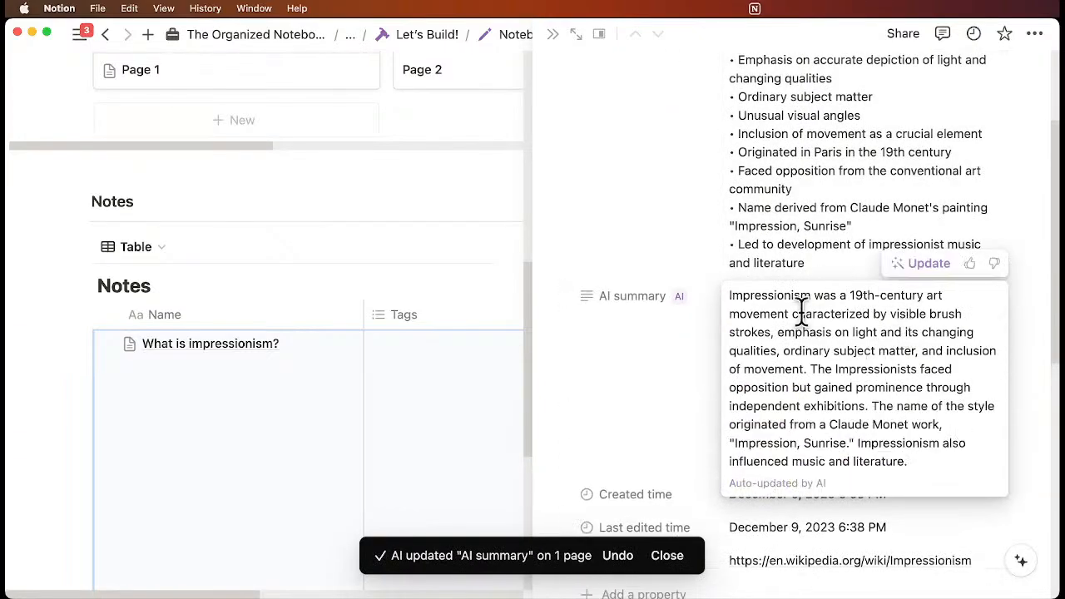
left_click(552, 34)
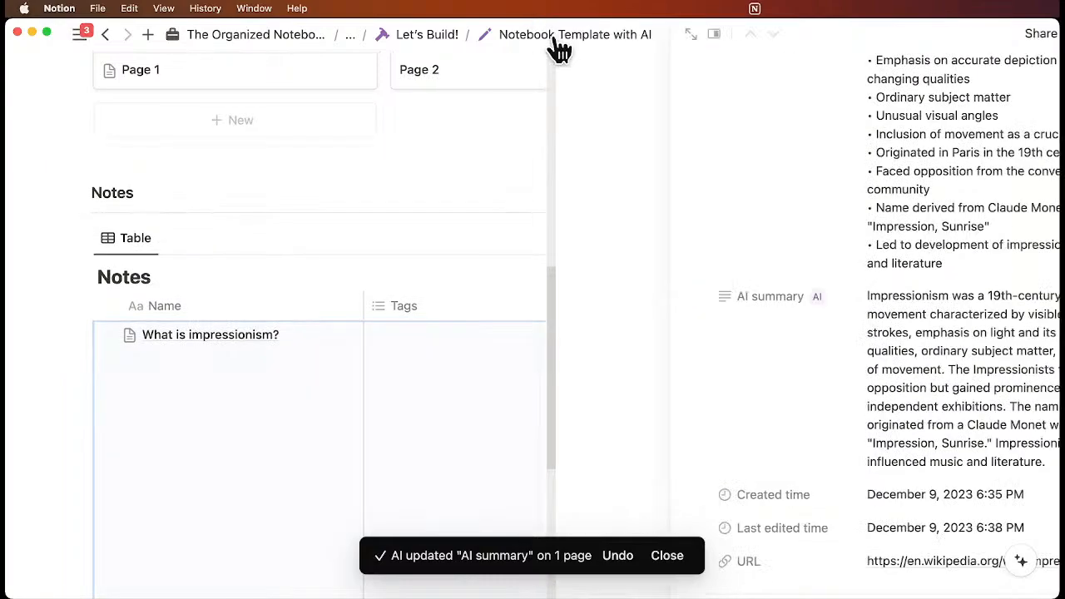
Step: Examine the note's AI summary and AI key info alongside its other properties across the Notes table
scroll(595, 316, "right", 4)
scroll(594, 315, "down", 2)
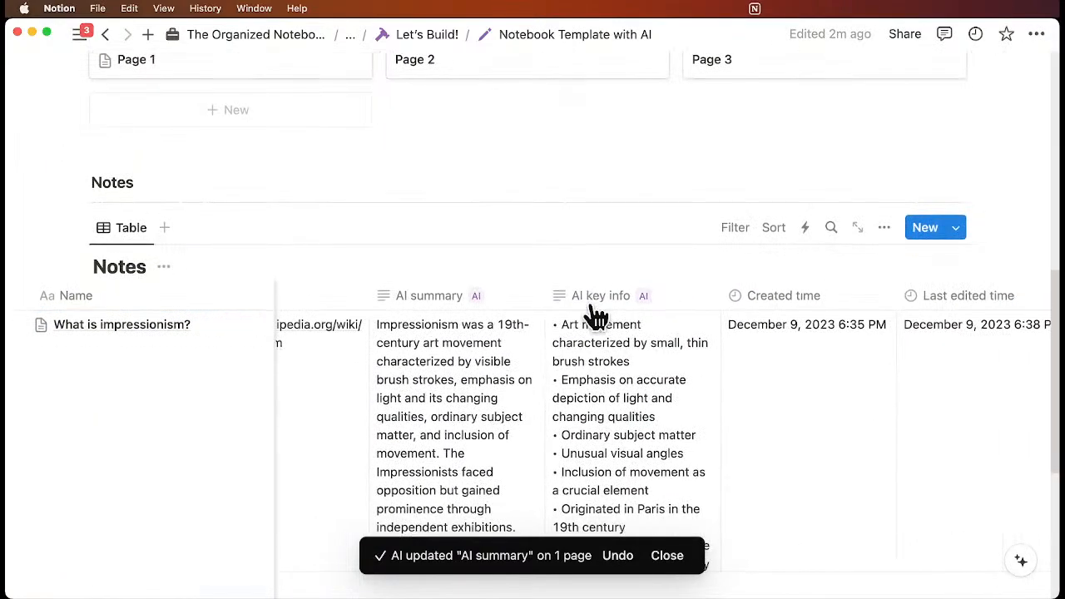
scroll(586, 419, "down", 5)
scroll(542, 332, "up", 4)
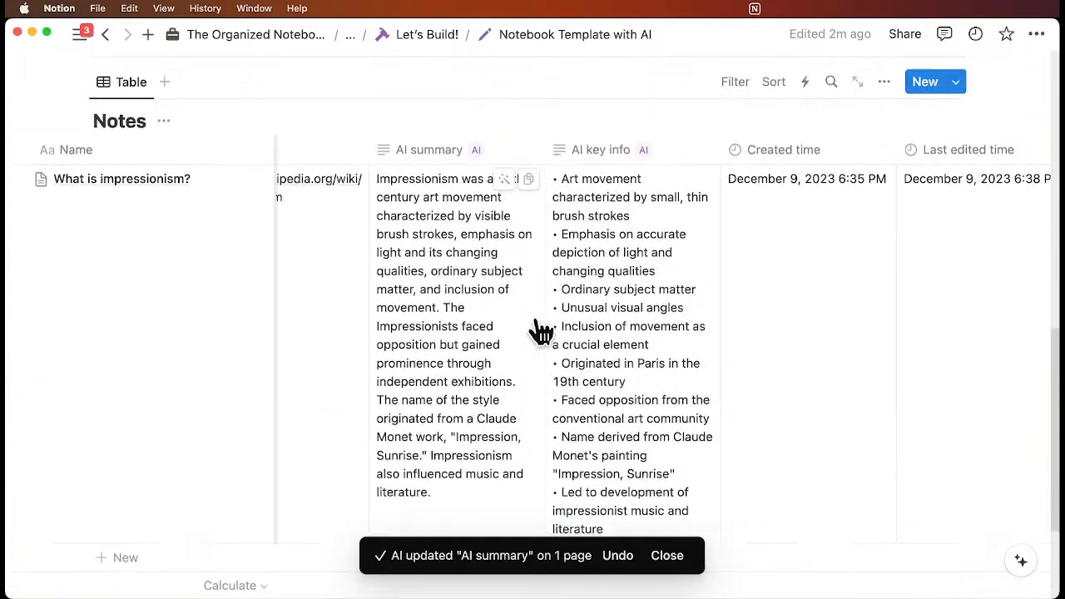
scroll(542, 333, "left", 8)
scroll(540, 328, "right", 7)
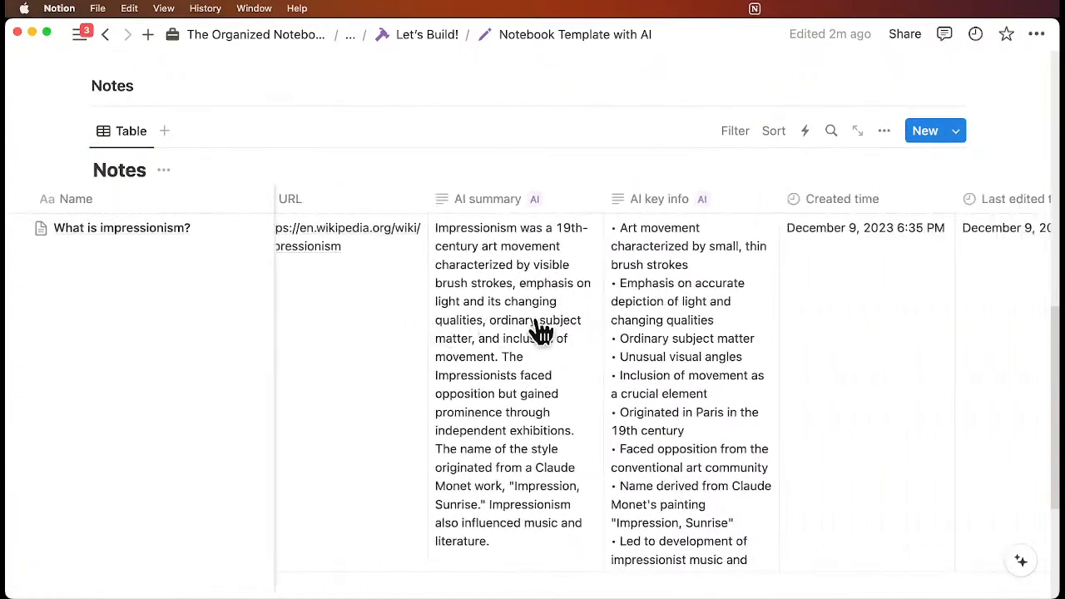
scroll(635, 333, "left", 5)
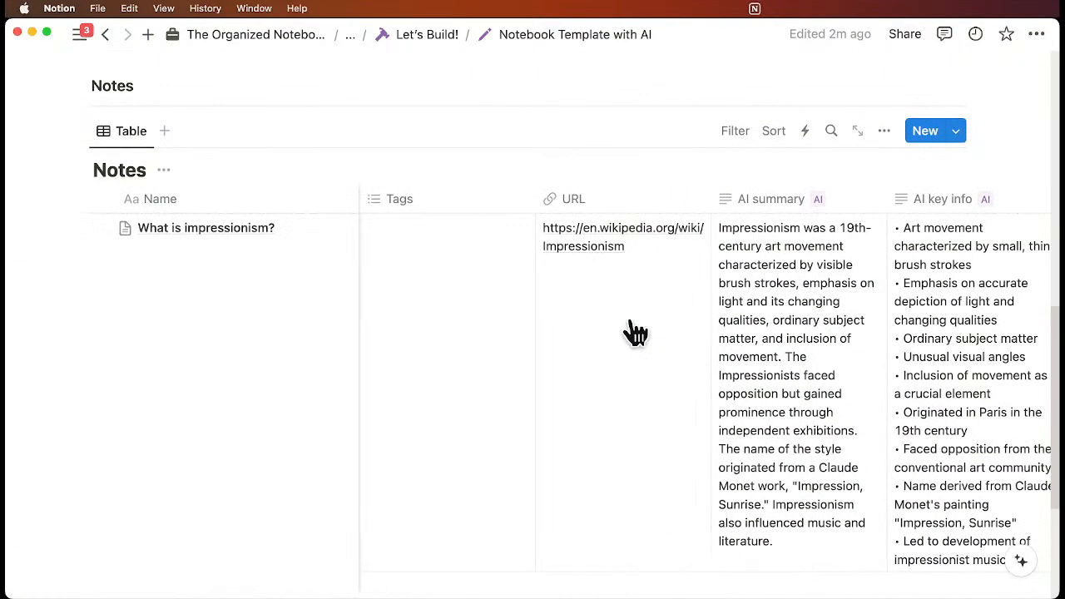
scroll(636, 333, "right", 5)
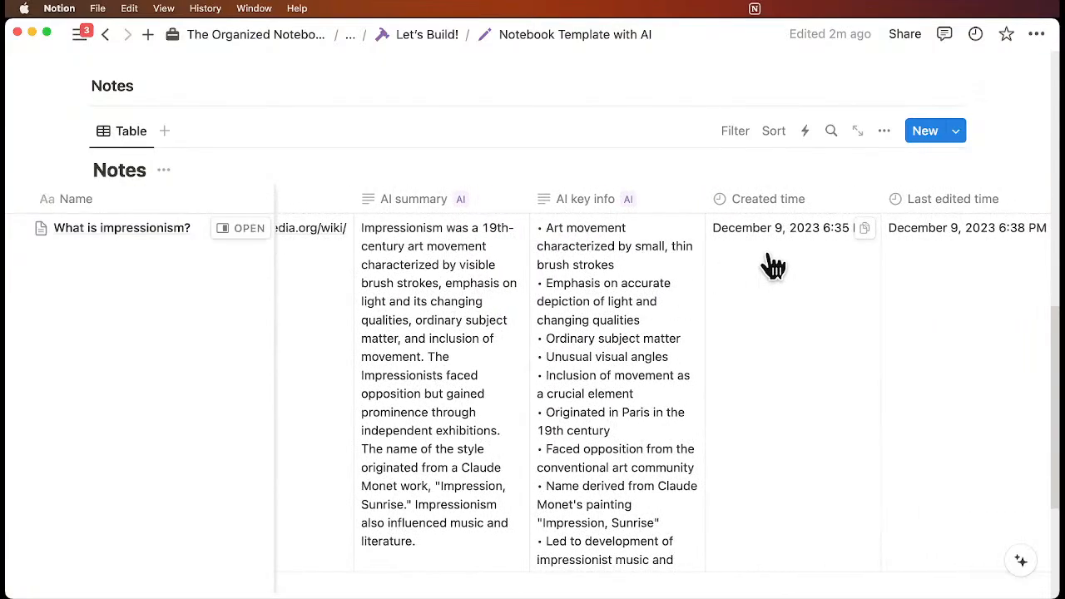
Step: Hide the database title and turn off wrapping for all columns in the Notes table's layout
left_click(884, 133)
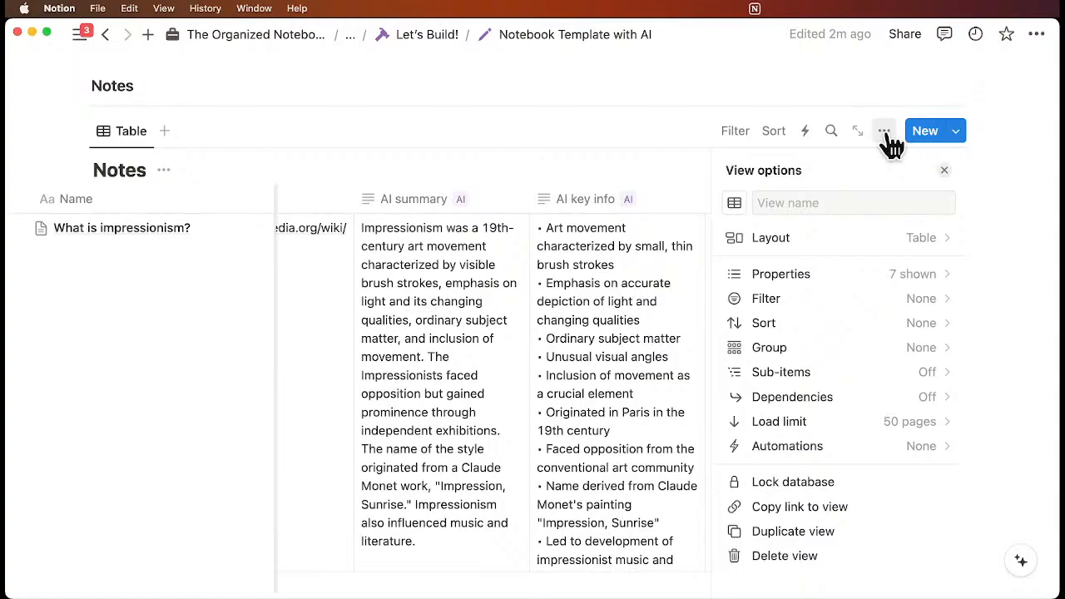
left_click(849, 243)
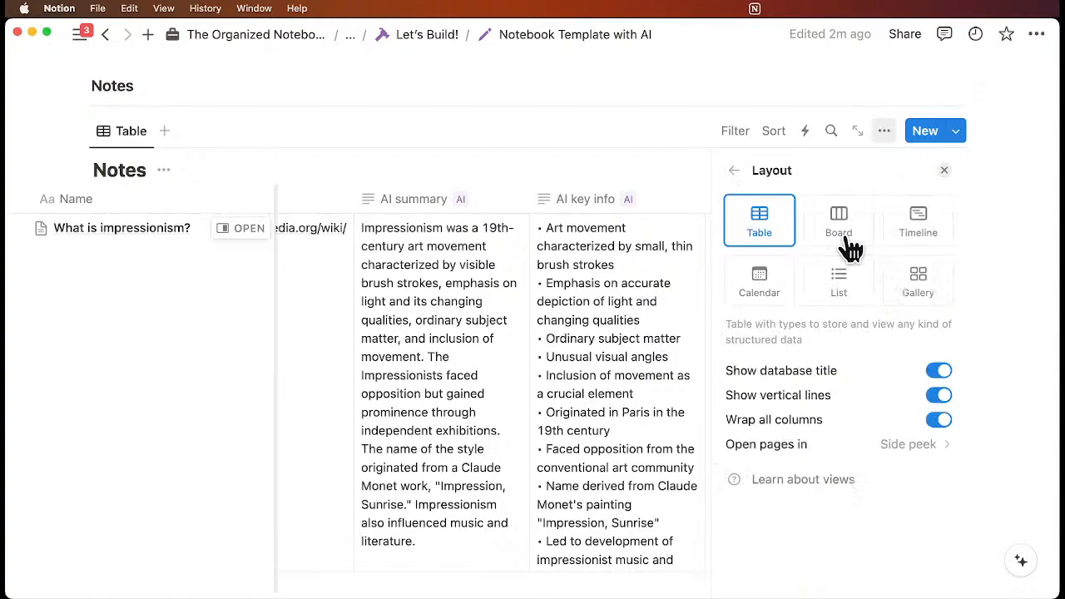
left_click(940, 371)
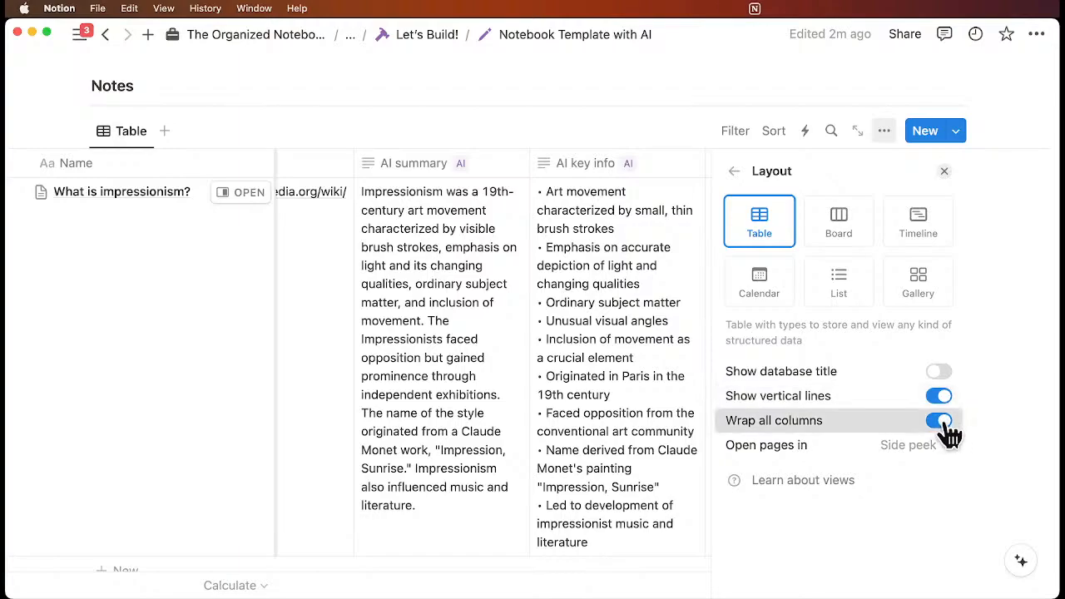
left_click(939, 421)
scroll(940, 182, "up", 3)
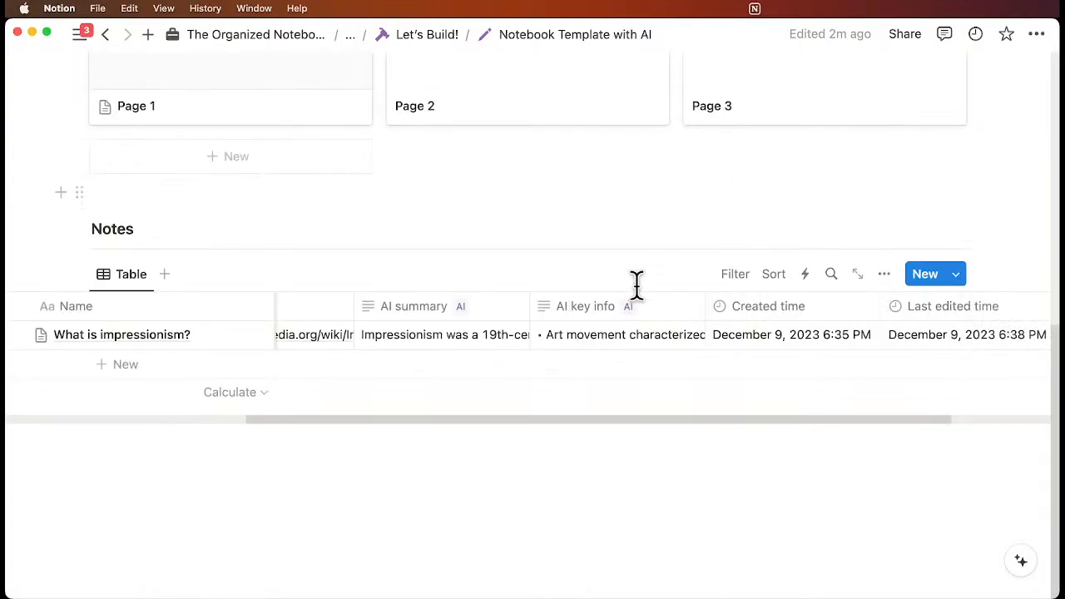
Step: View the note's full AI summary from its cell, close it and look over the unwrapped columns
scroll(571, 337, "left", 5)
scroll(574, 337, "right", 4)
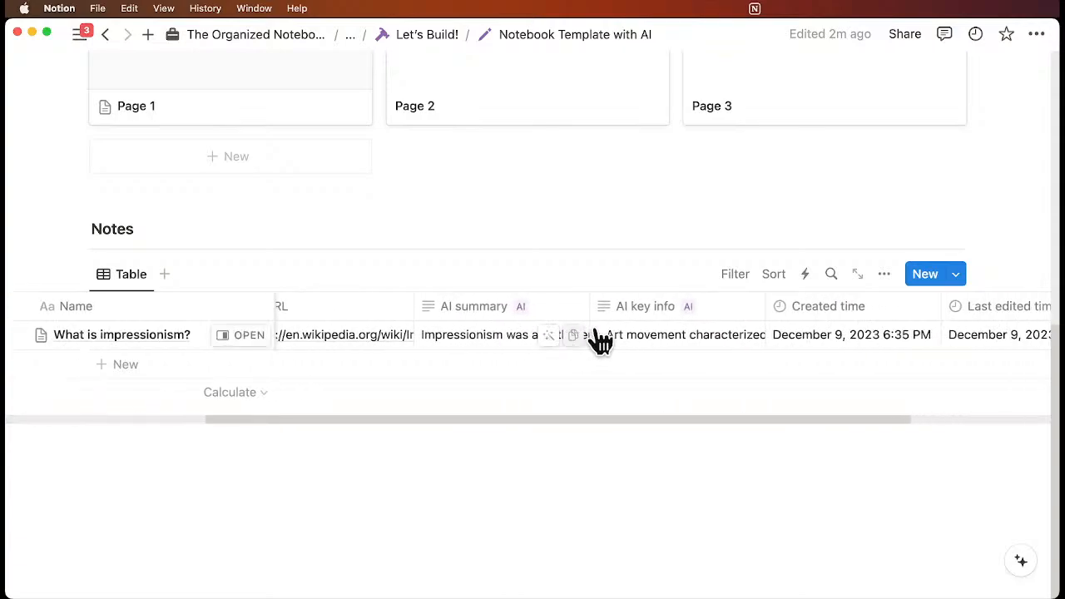
left_click(498, 341)
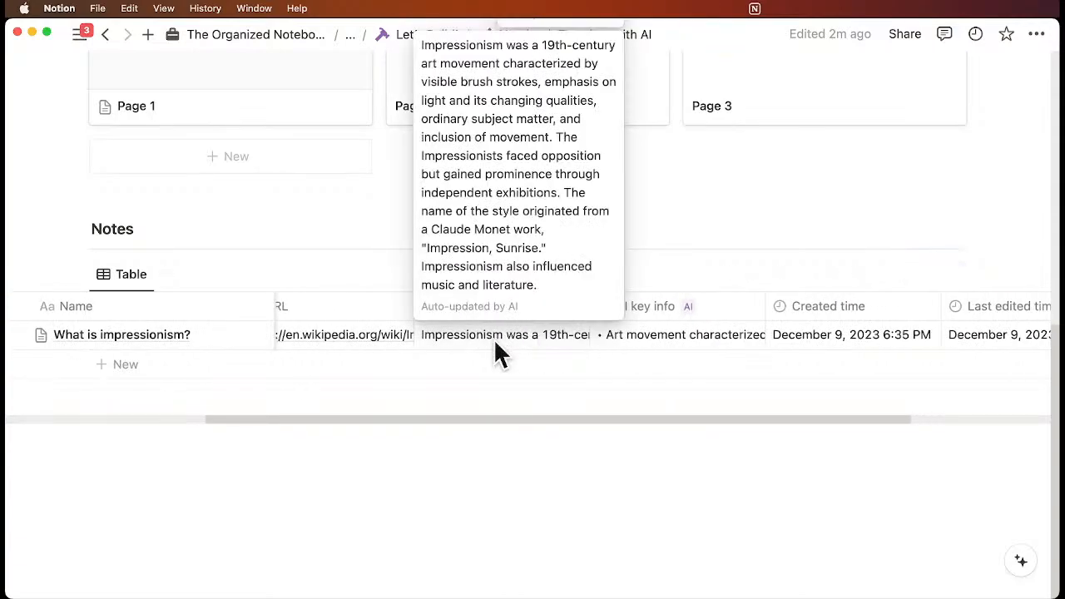
key("Escape")
scroll(459, 351, "left", 3)
scroll(457, 349, "right", 4)
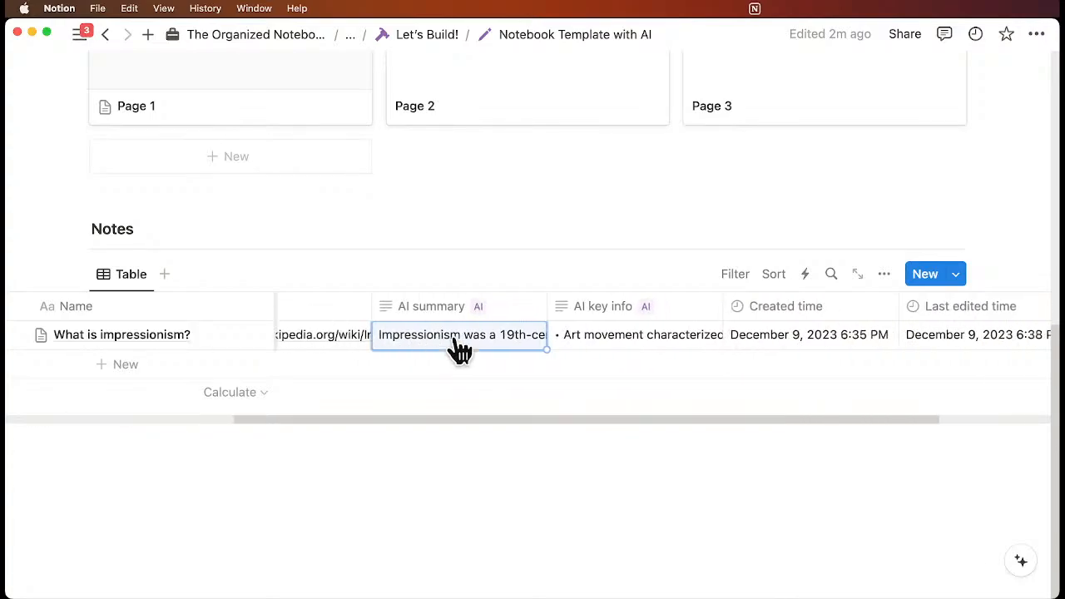
scroll(460, 347, "right", 2)
scroll(460, 348, "left", 5)
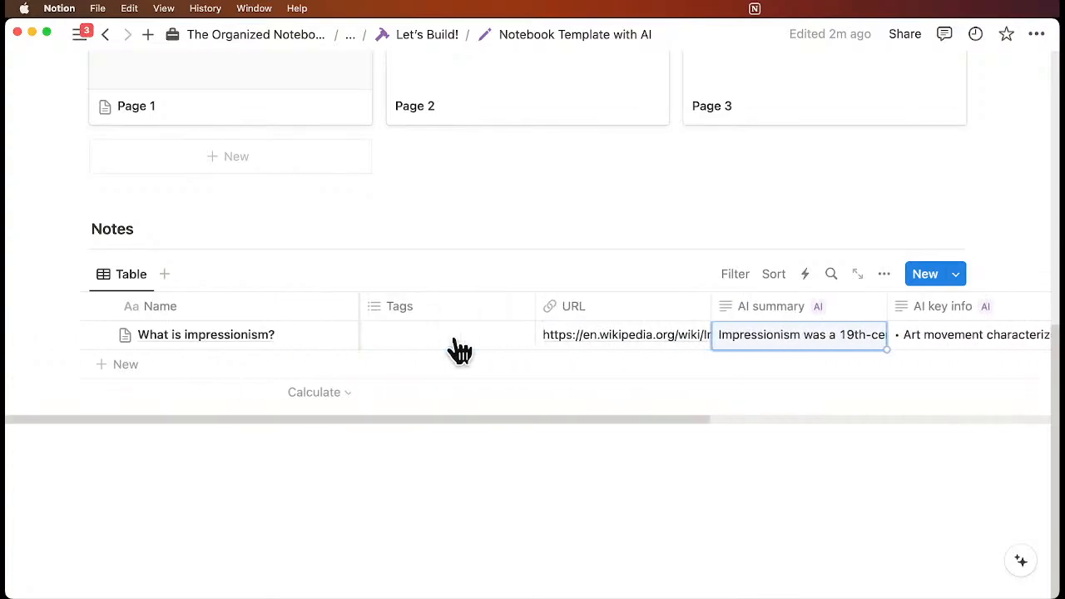
Step: Create the tag "Art History" for the "What is impressionism?" note and check the completed row
scroll(457, 352, "right", 2)
scroll(440, 352, "left", 2)
left_click(437, 334)
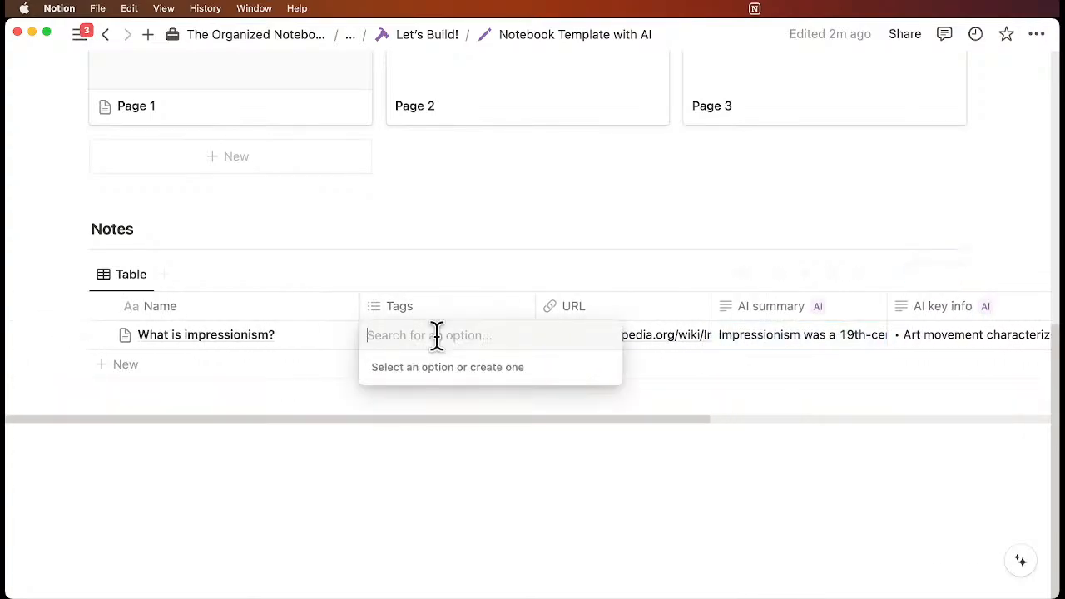
type("Art")
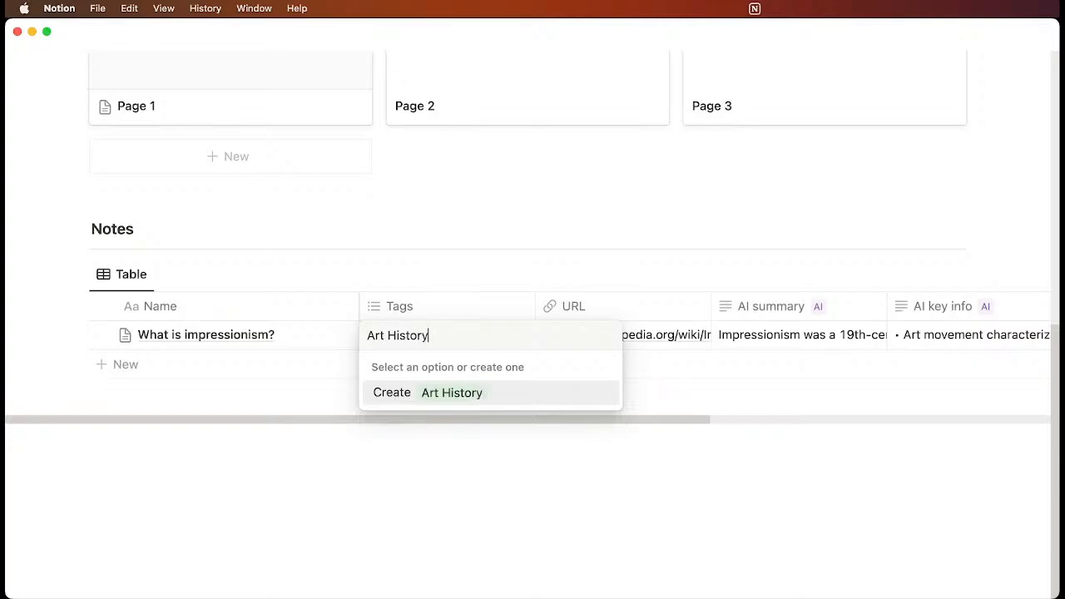
type(" History")
key("Return")
key("Escape")
scroll(507, 356, "right", 5)
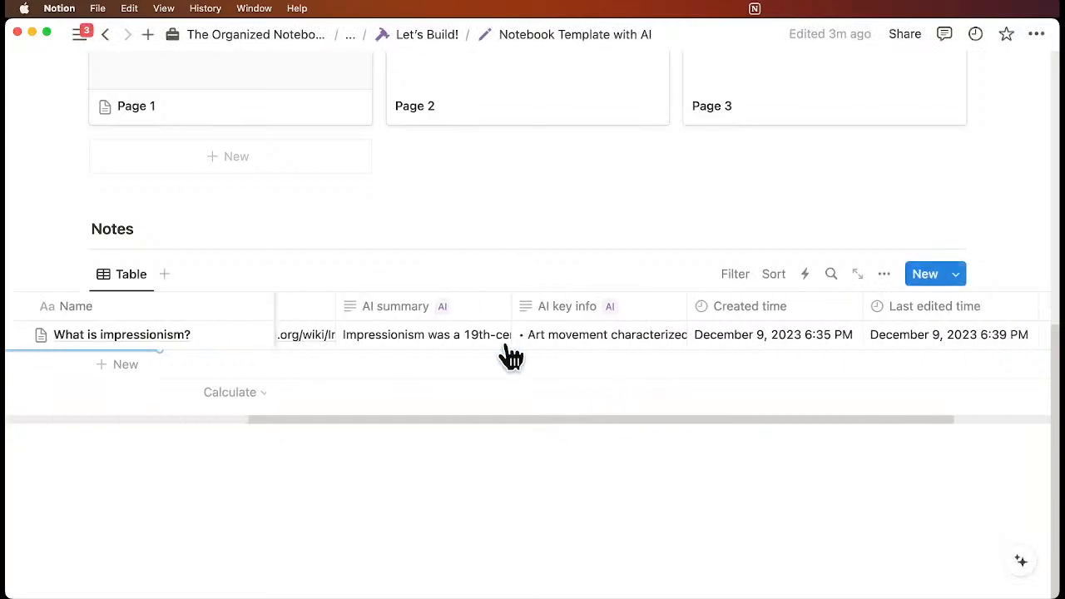
scroll(509, 356, "right", 2)
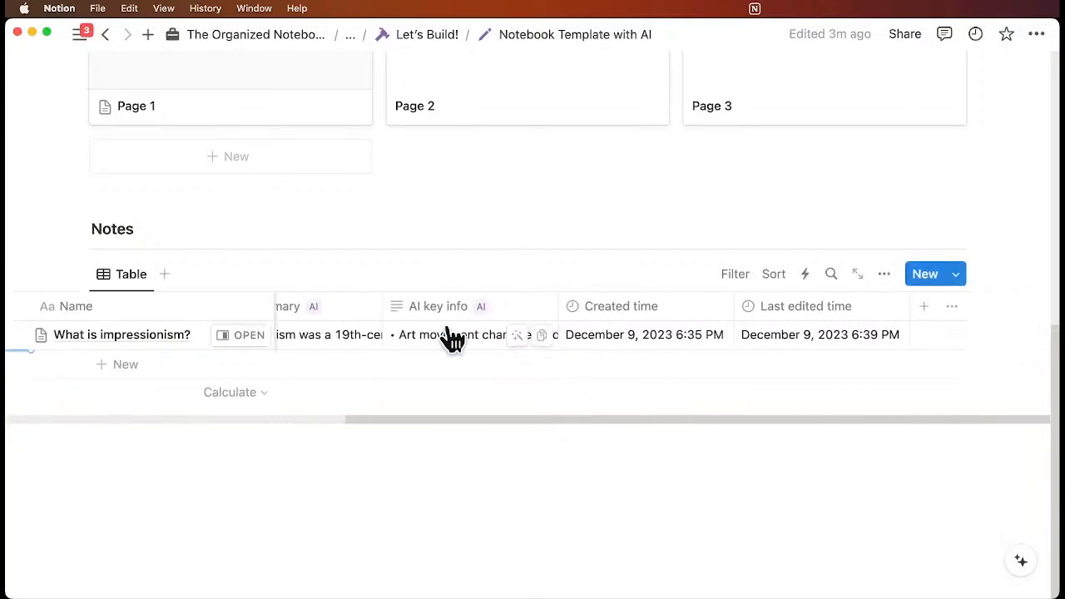
scroll(452, 337, "left", 8)
scroll(449, 338, "up", 4)
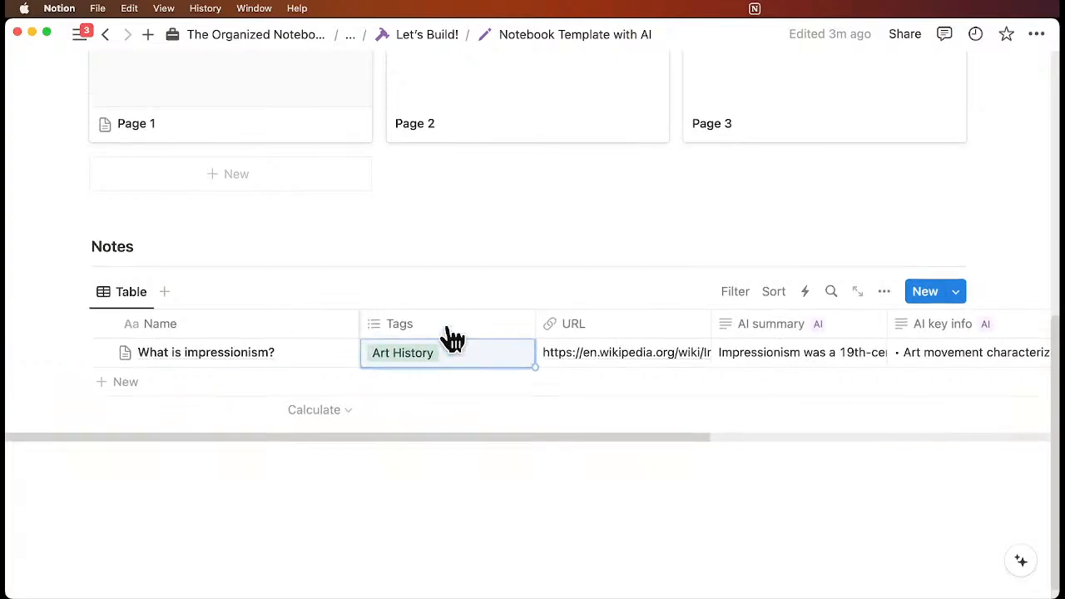
Step: Delete the sample cards Page 2 and Page 3 from the Notebooks gallery
scroll(269, 452, "up", 3)
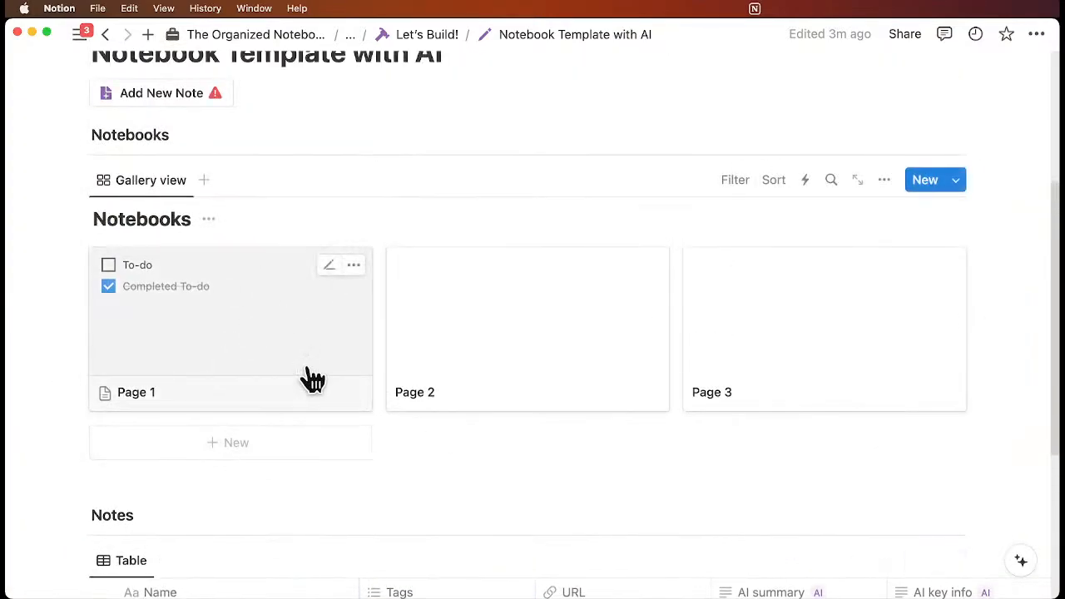
scroll(306, 421, "down", 1)
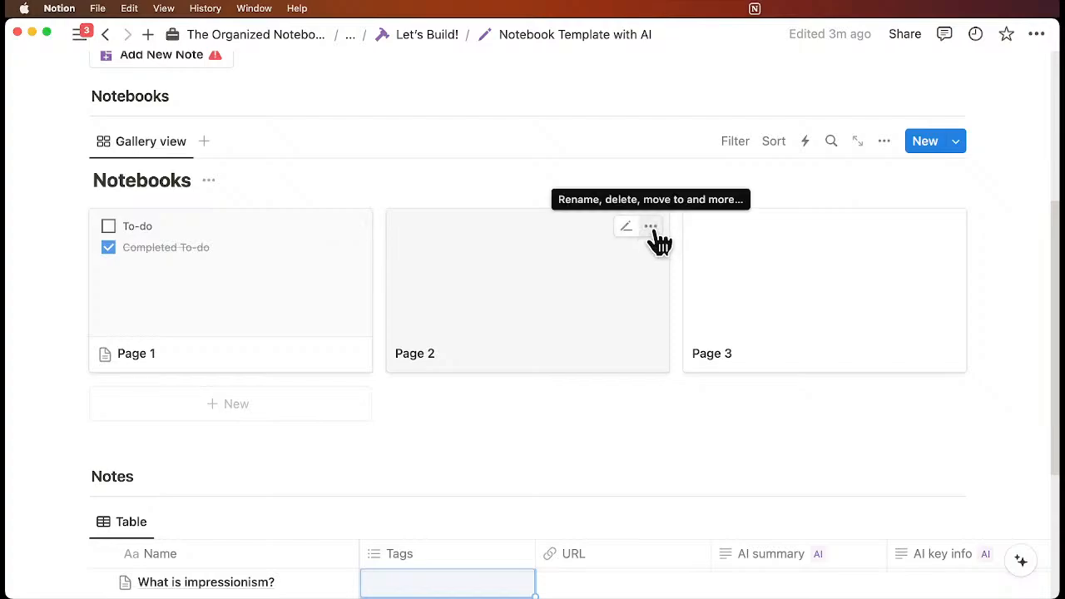
left_click(653, 230)
left_click(675, 245)
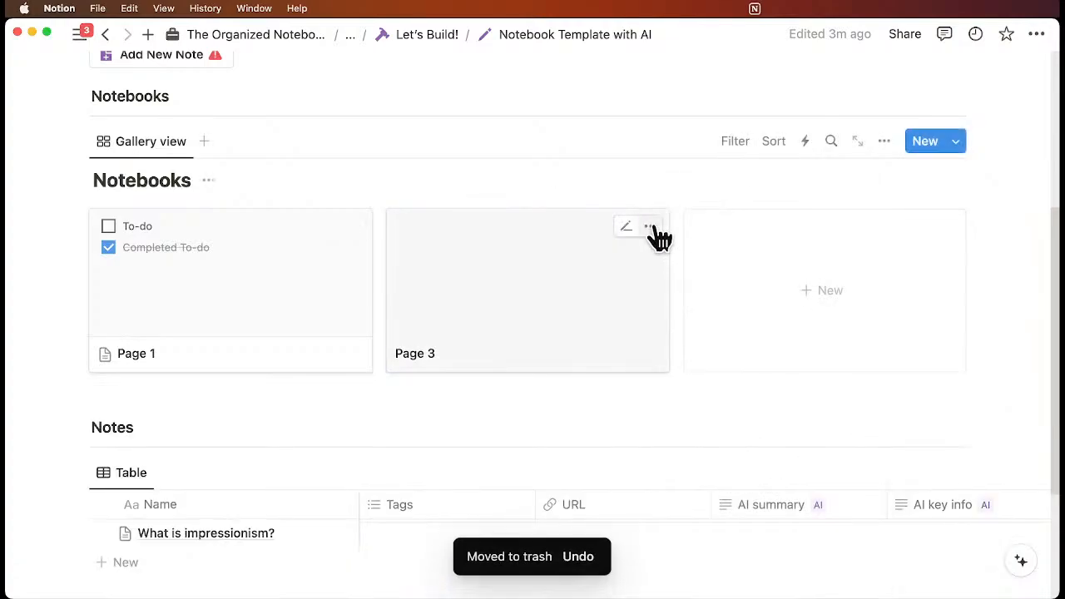
left_click(655, 235)
left_click(705, 247)
Step: Rename the Page 1 notebook to "Art" and delete the sample to-do items from its content
scroll(423, 345, "down", 3)
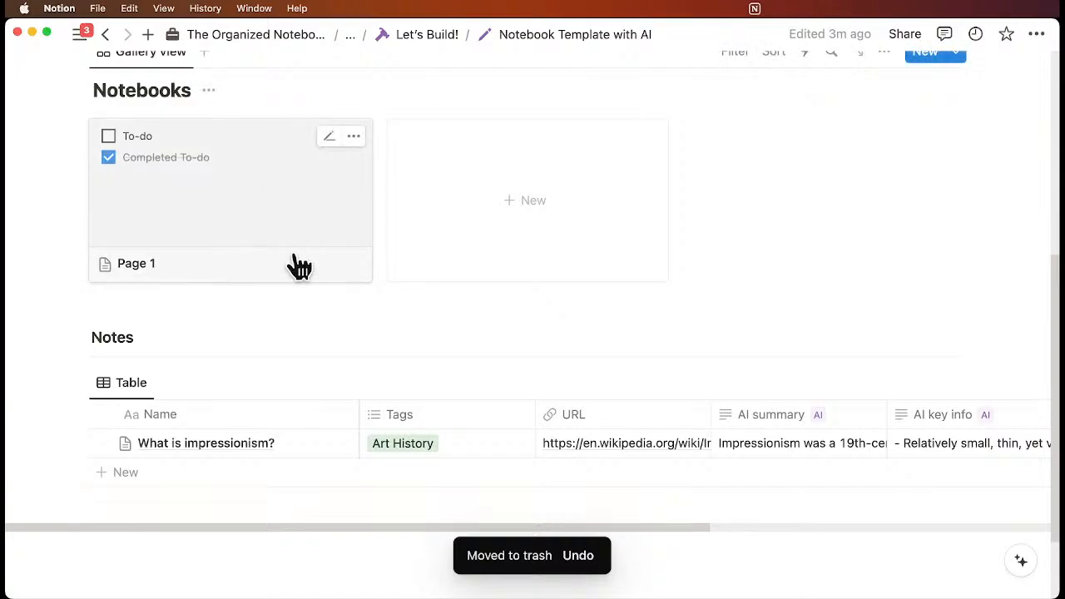
left_click(304, 246)
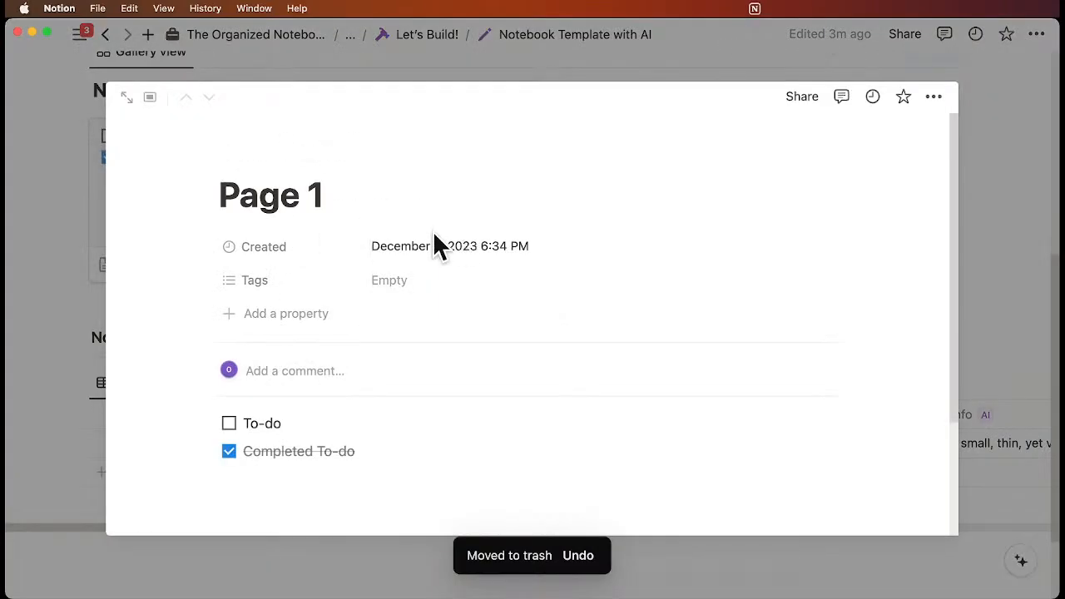
double_click(275, 197)
key("super+a")
key("BackSpace")
type("Ar")
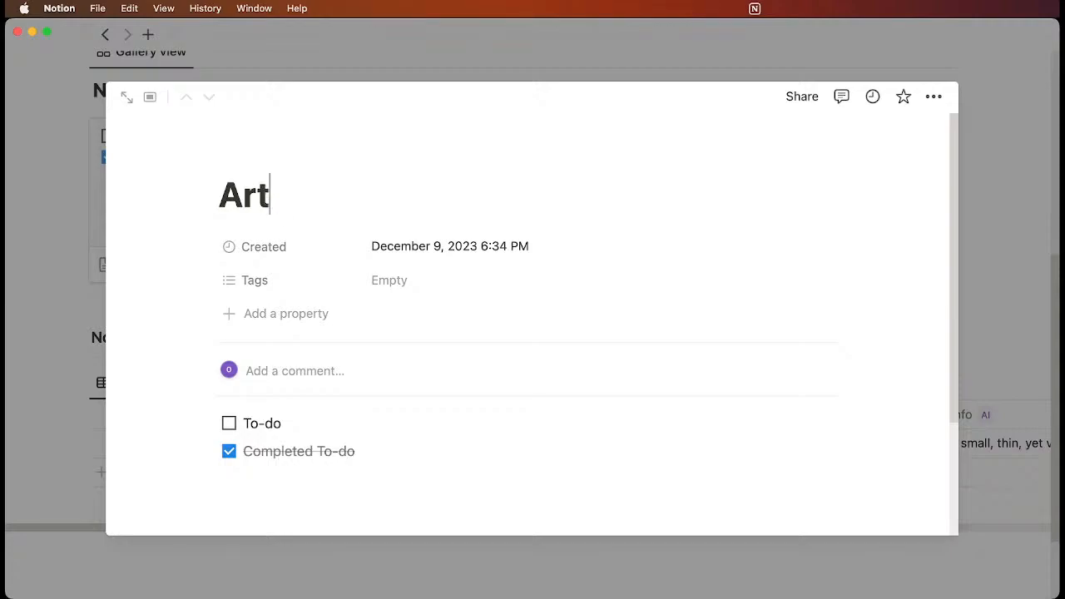
left_click_drag(146, 410, 312, 478)
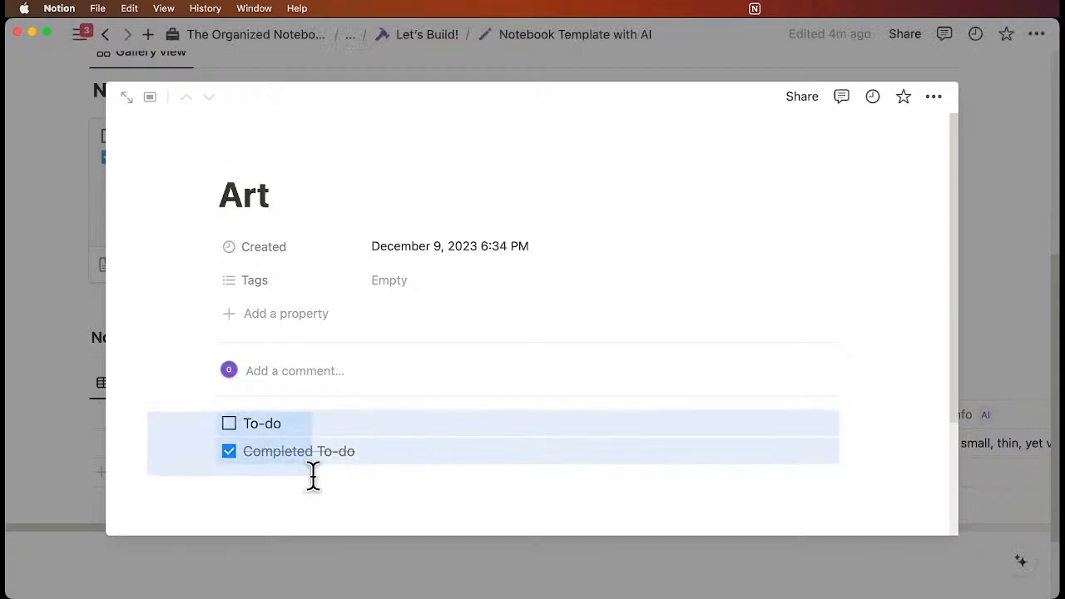
key("BackSpace")
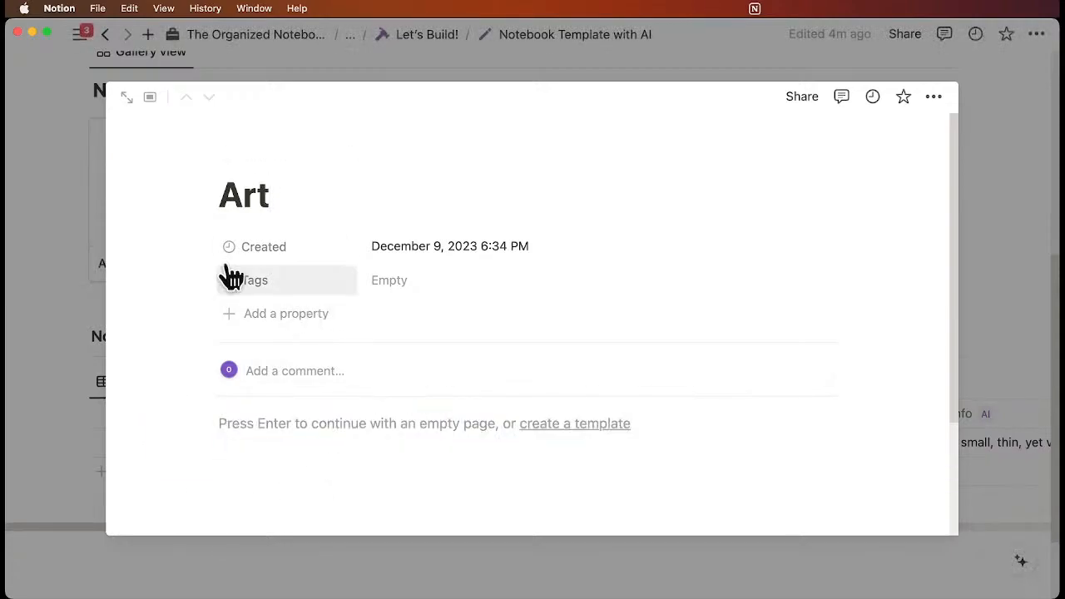
Step: Delete the Tags and Created properties from the Notebooks database and close the Art page
left_click(206, 280)
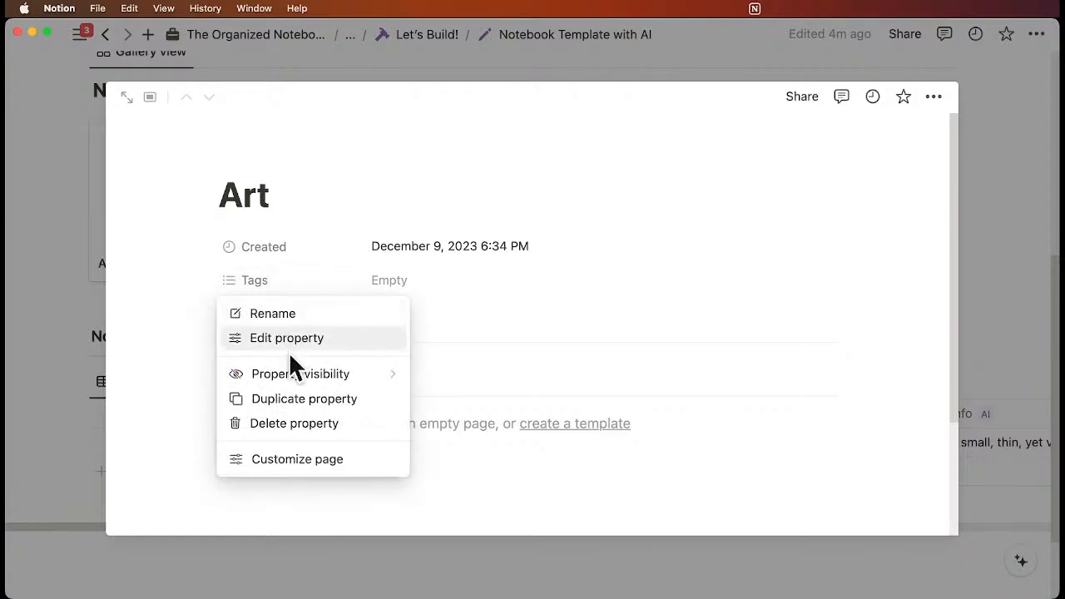
left_click(301, 427)
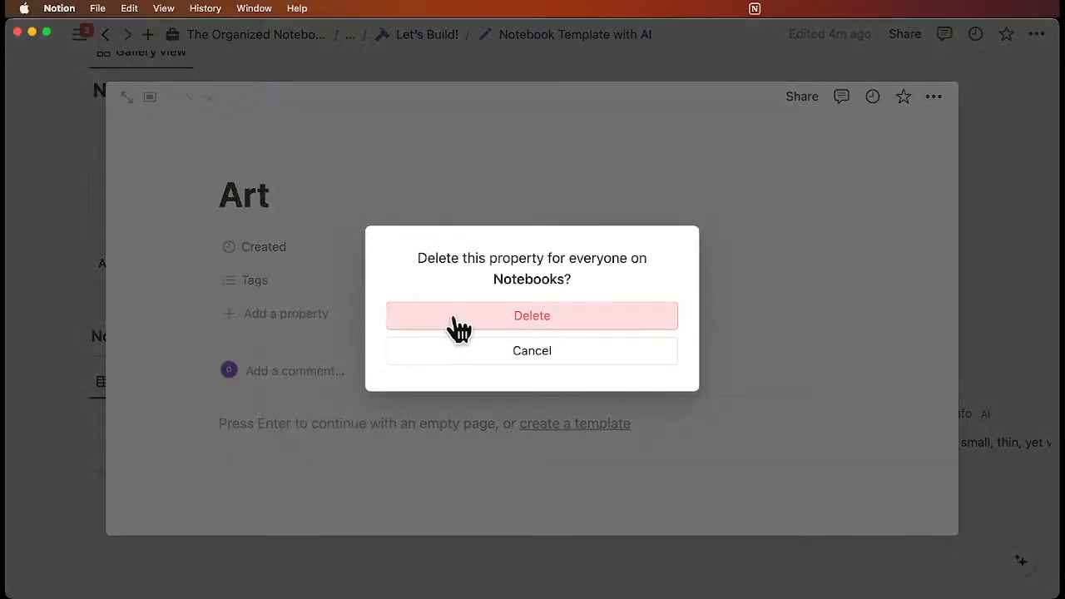
left_click(450, 325)
left_click(204, 246)
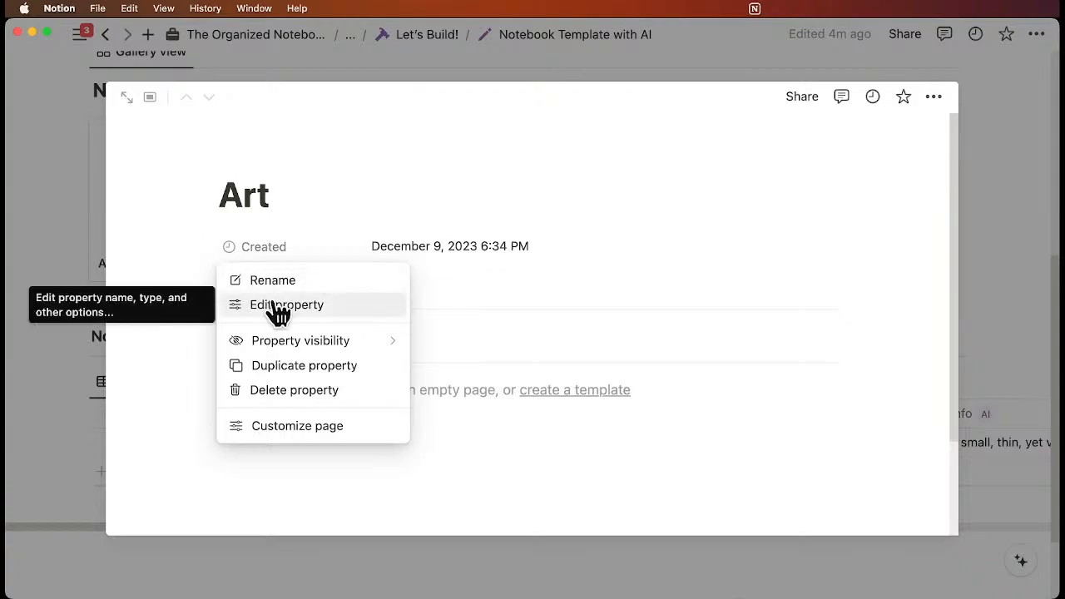
left_click(297, 390)
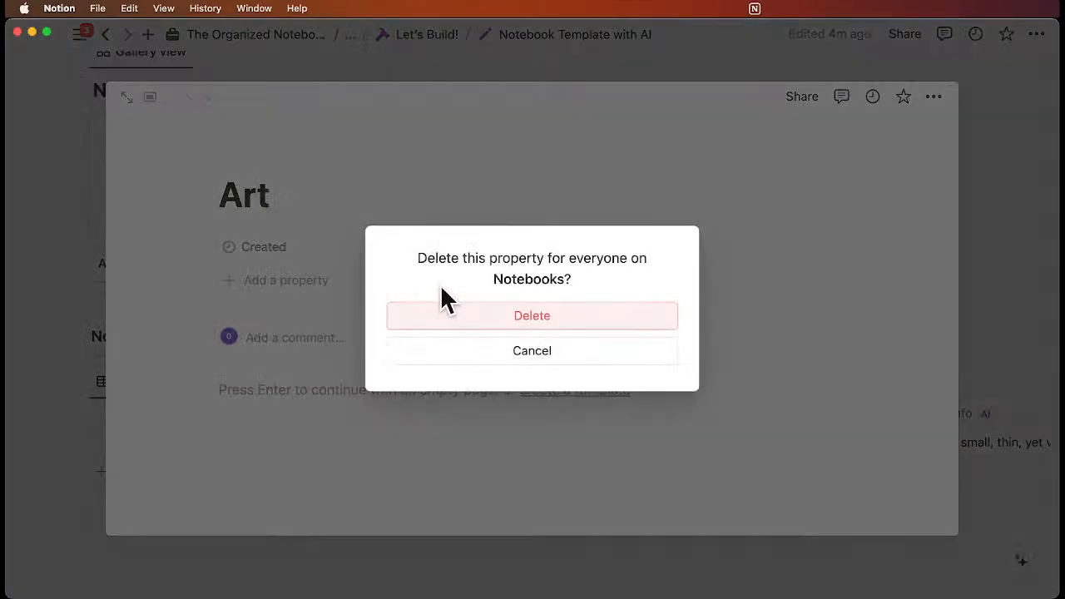
left_click(473, 328)
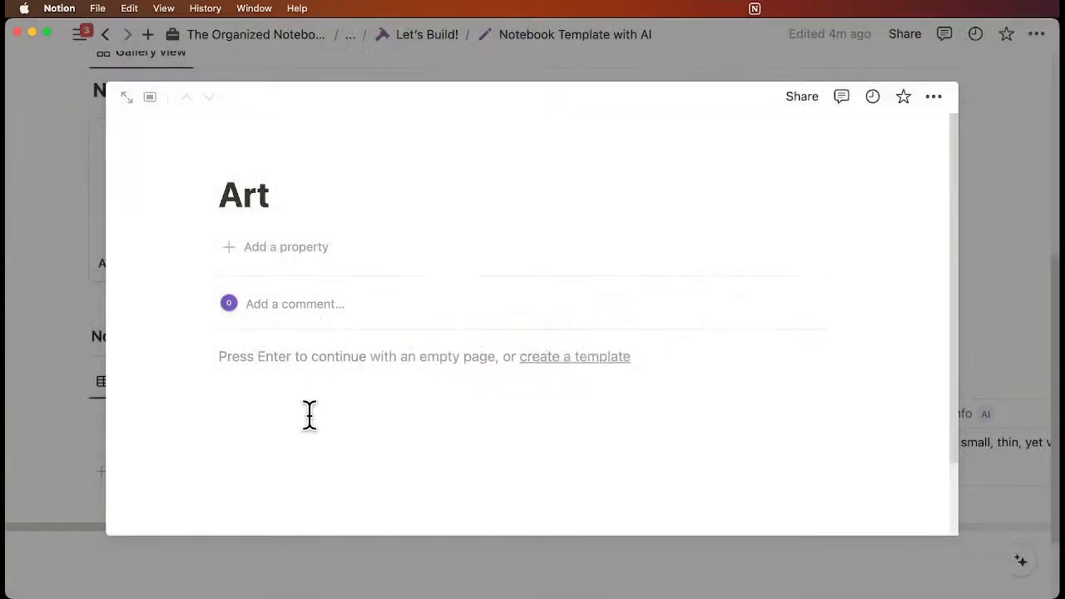
left_click(1021, 281)
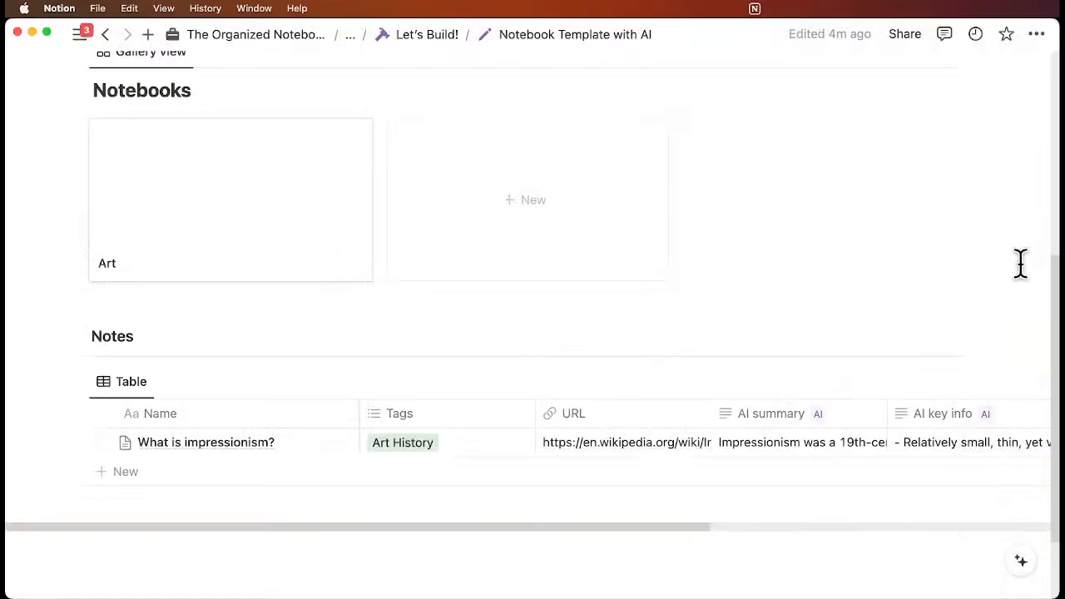
Step: Set the Notebooks gallery's card preview to Page cover
scroll(250, 235, "up", 2)
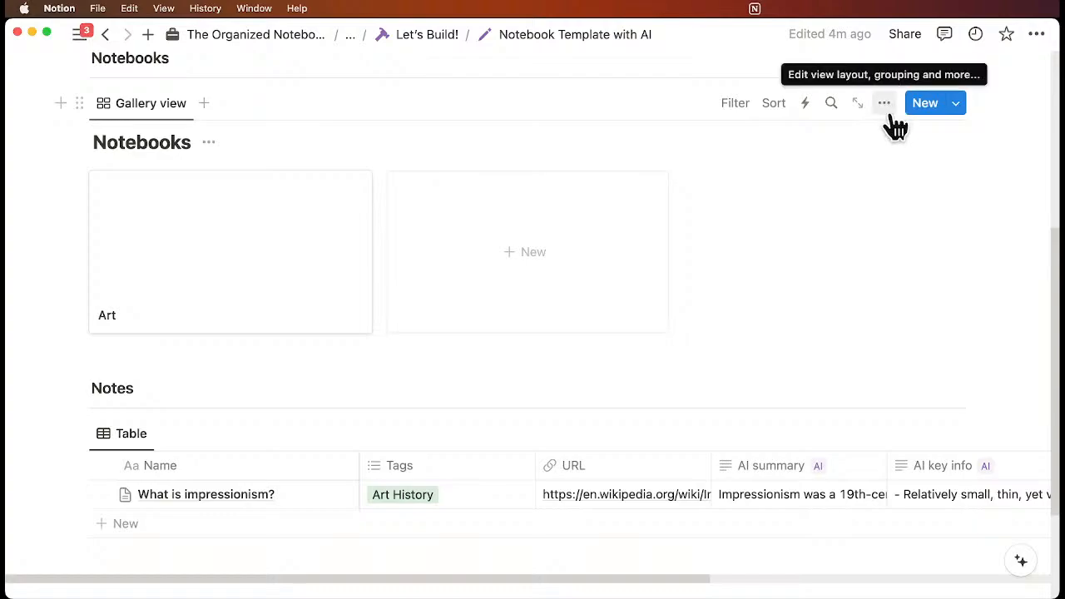
left_click(886, 106)
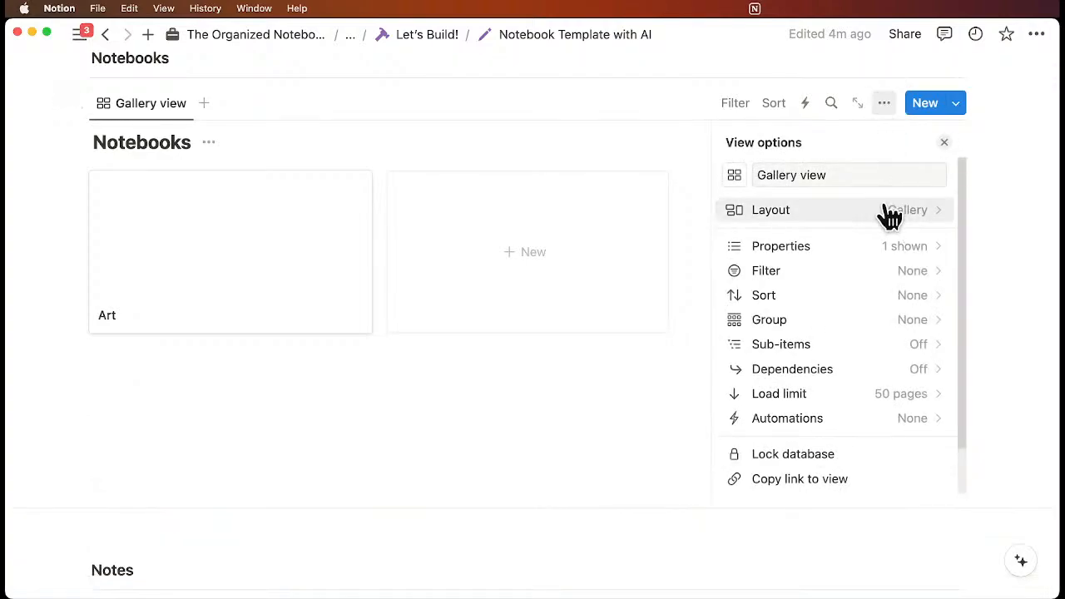
left_click(889, 214)
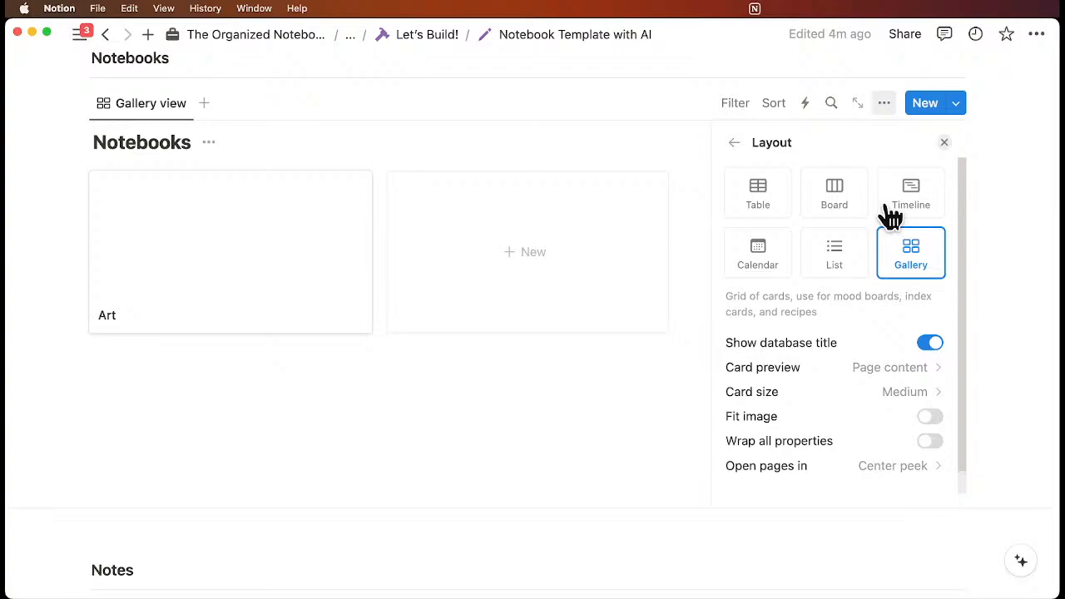
left_click(938, 381)
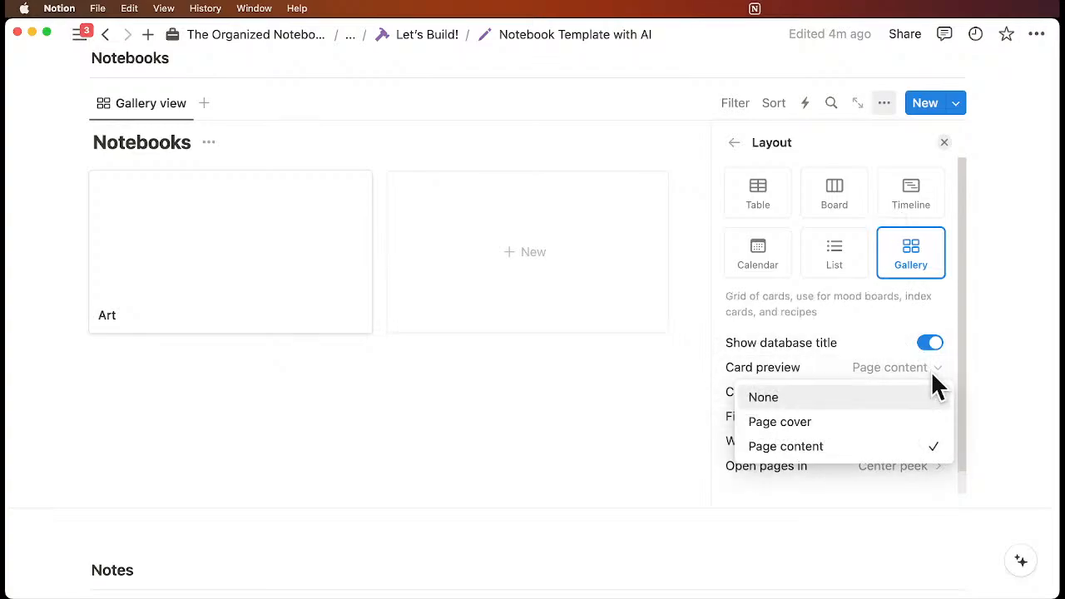
left_click(867, 422)
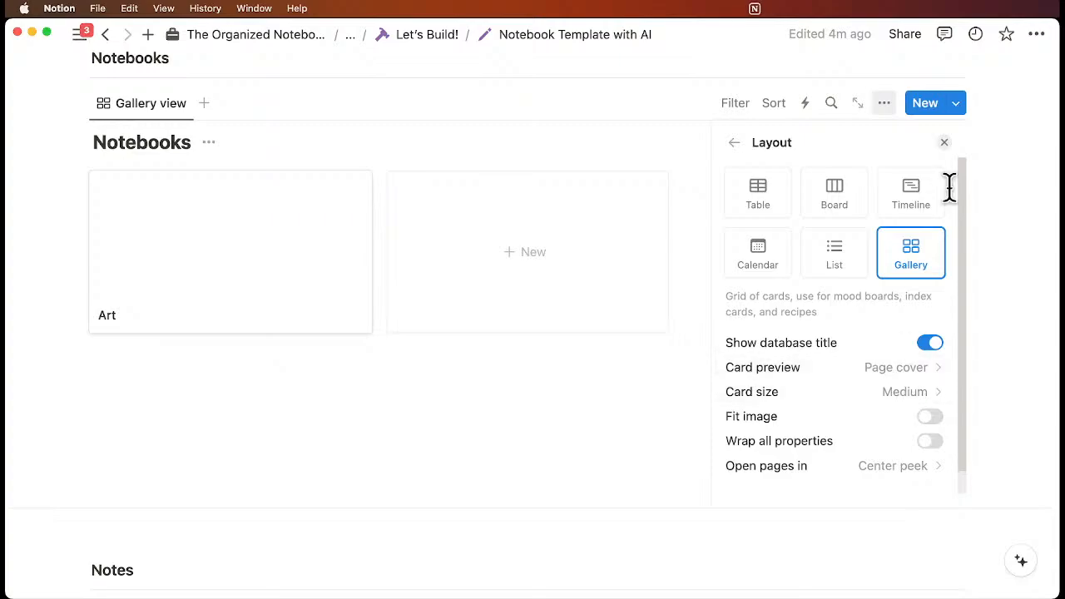
left_click(378, 233)
Step: Give the Art notebook an Unsplash cover by searching for "art" and choosing the colourful textured paint image, then close the page
left_click(307, 268)
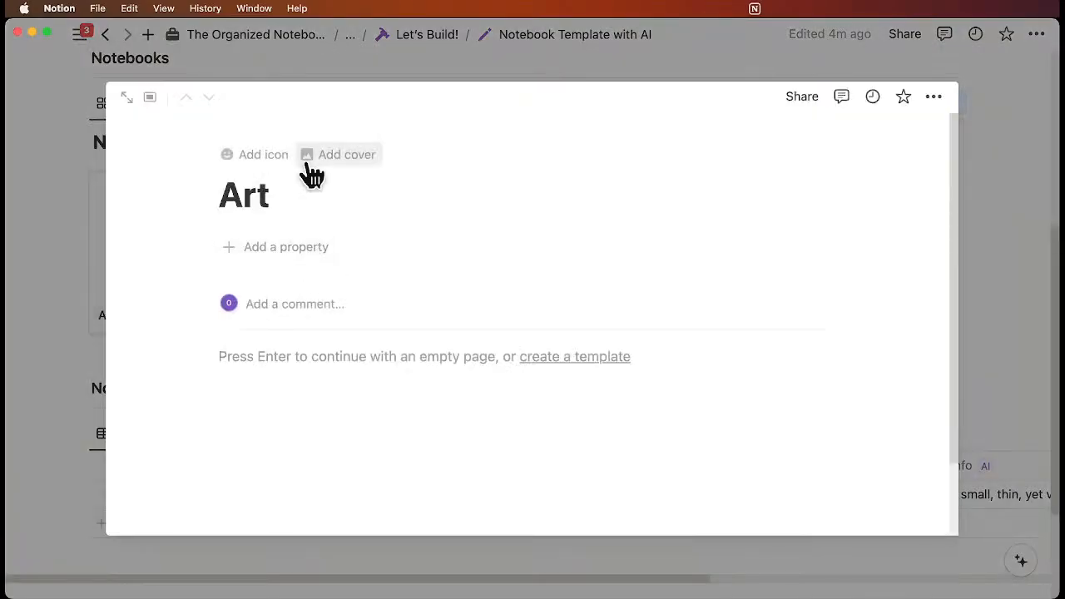
left_click(337, 158)
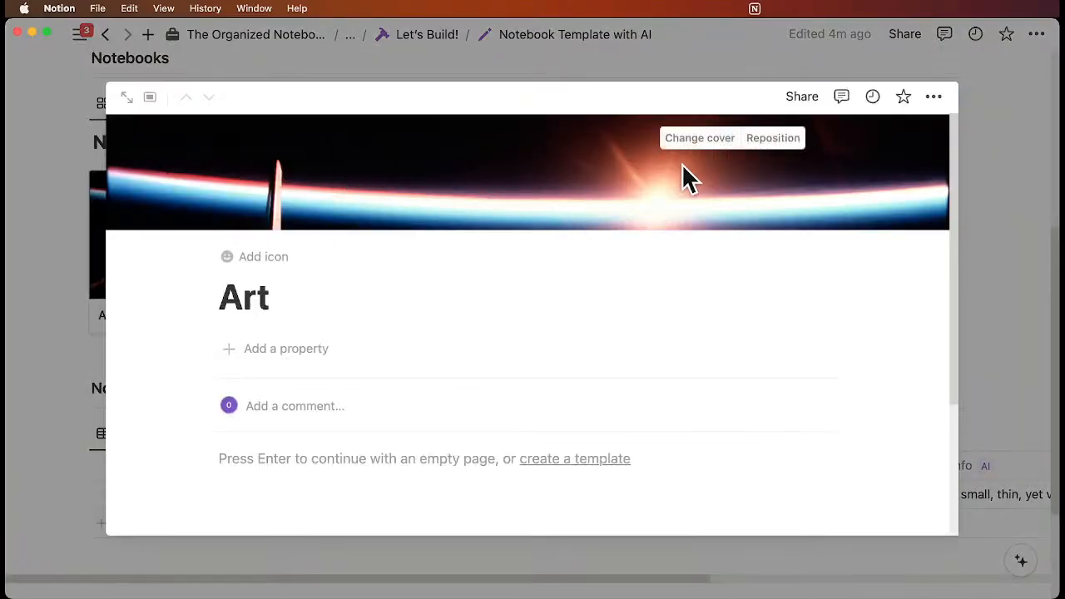
left_click(707, 141)
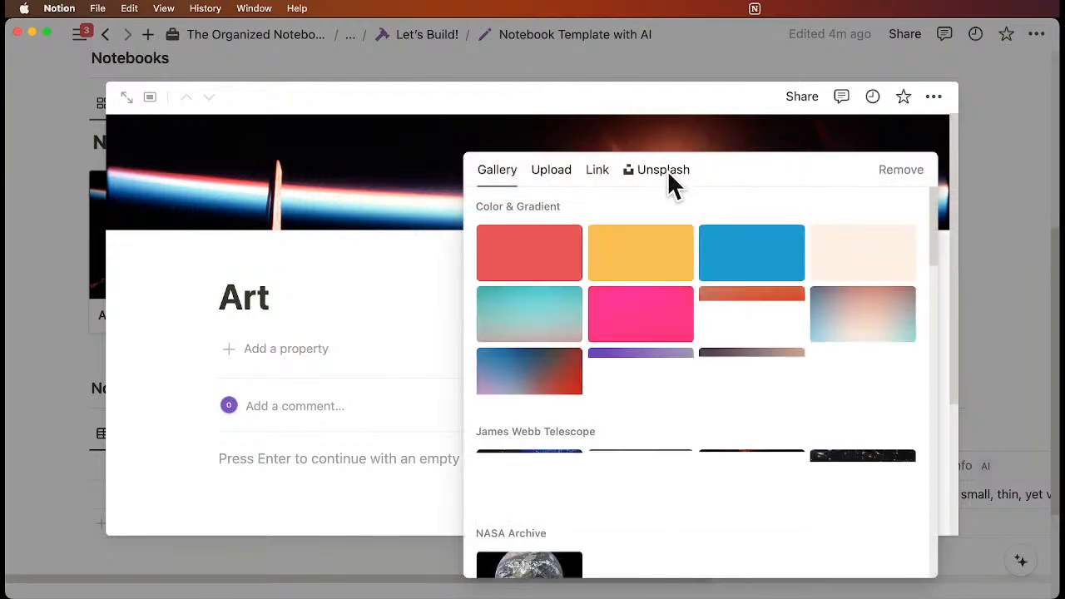
left_click(667, 173)
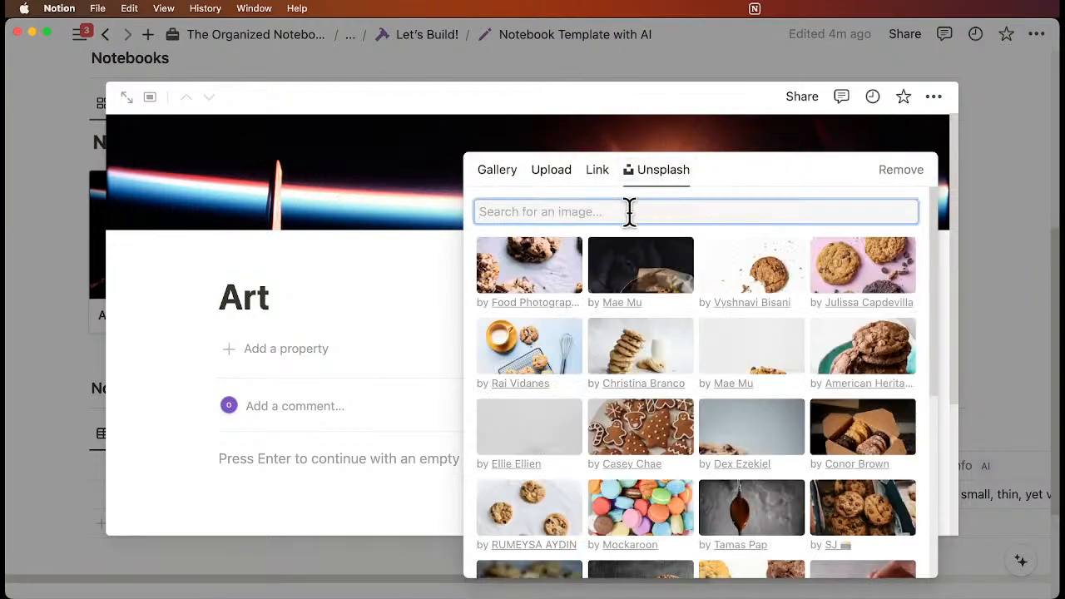
type("art")
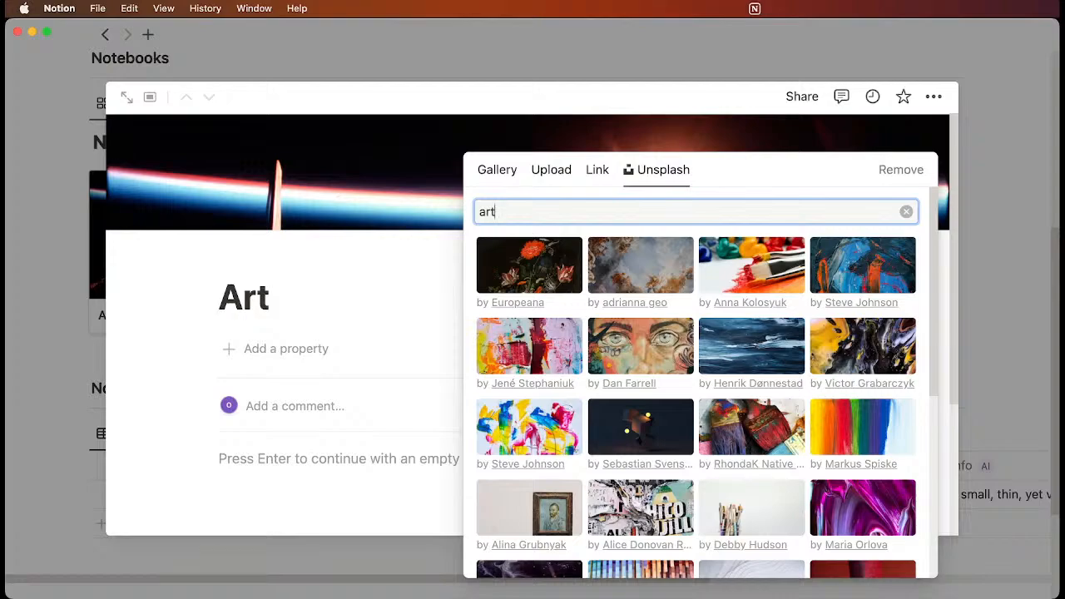
left_click(513, 349)
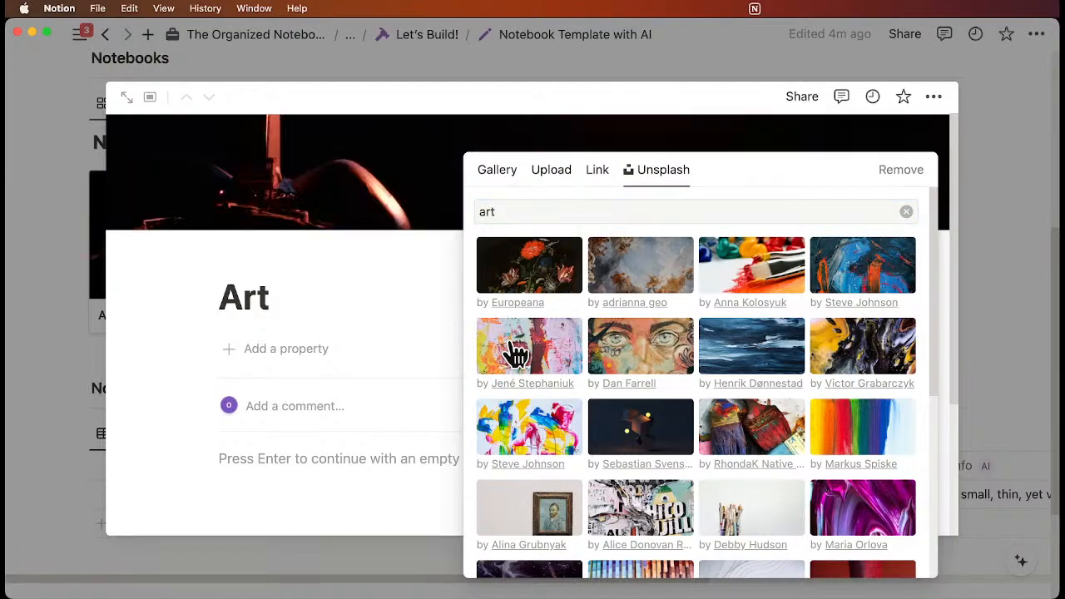
left_click(1000, 222)
left_click(1000, 222)
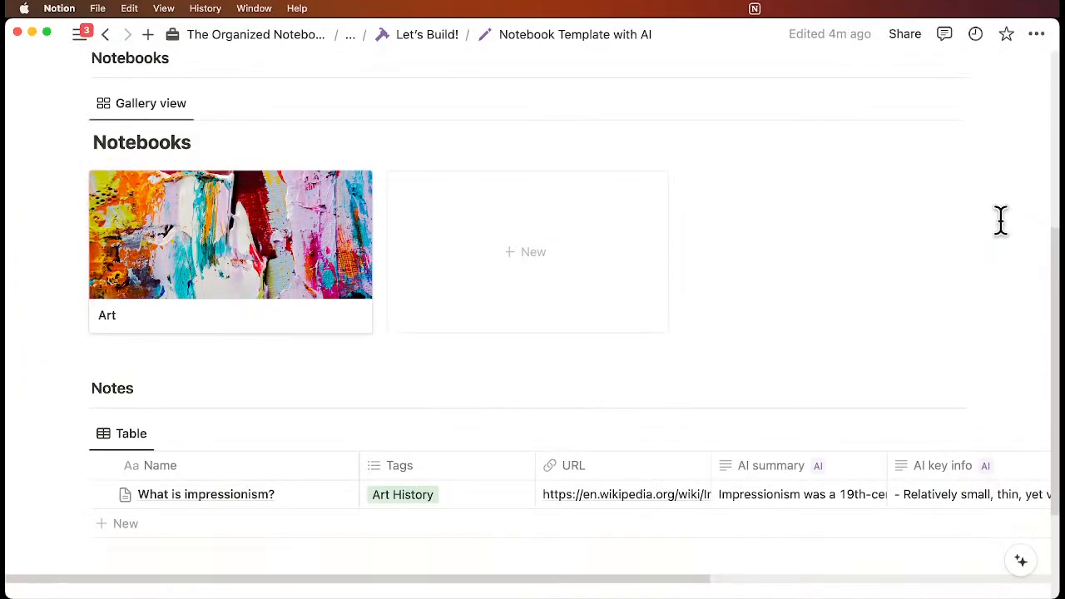
Step: Add a Relation property to the Notes table that links to the Notebooks database
scroll(811, 299, "down", 2)
scroll(613, 438, "right", 5)
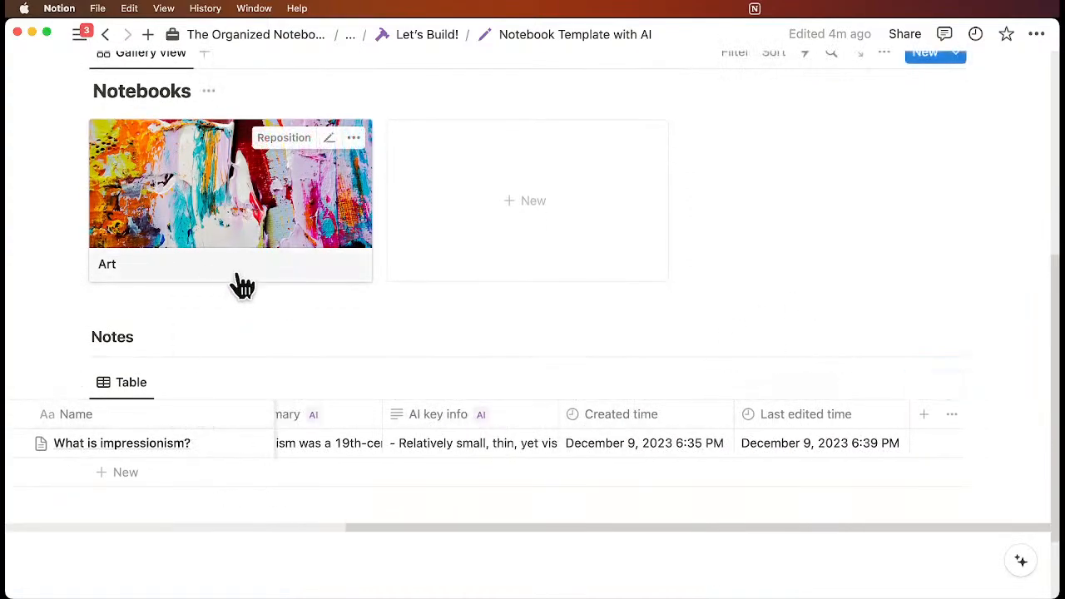
left_click(924, 416)
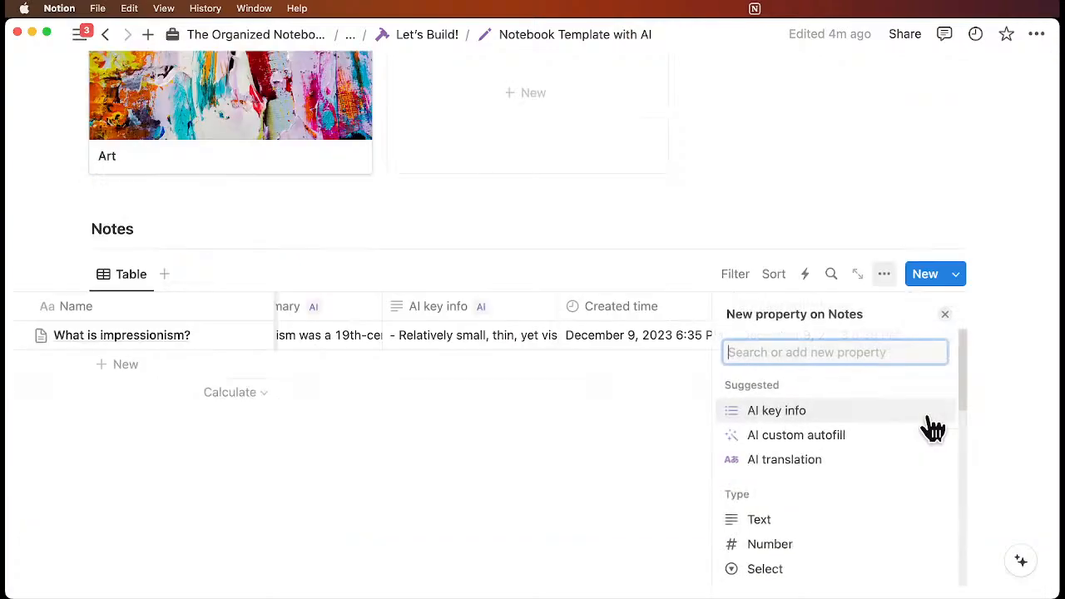
type("relat")
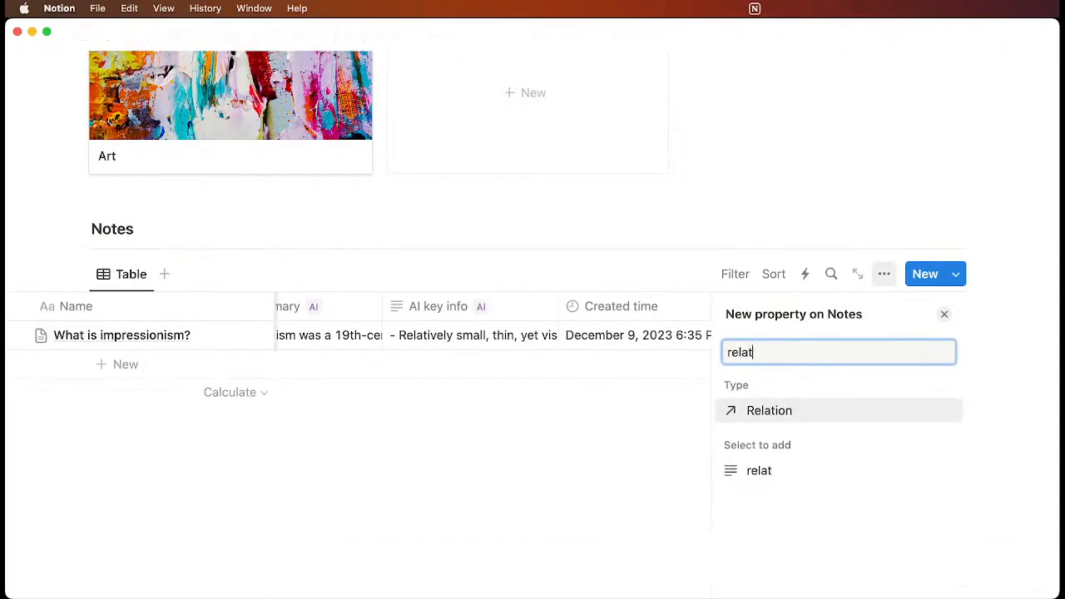
type("ion")
left_click(746, 411)
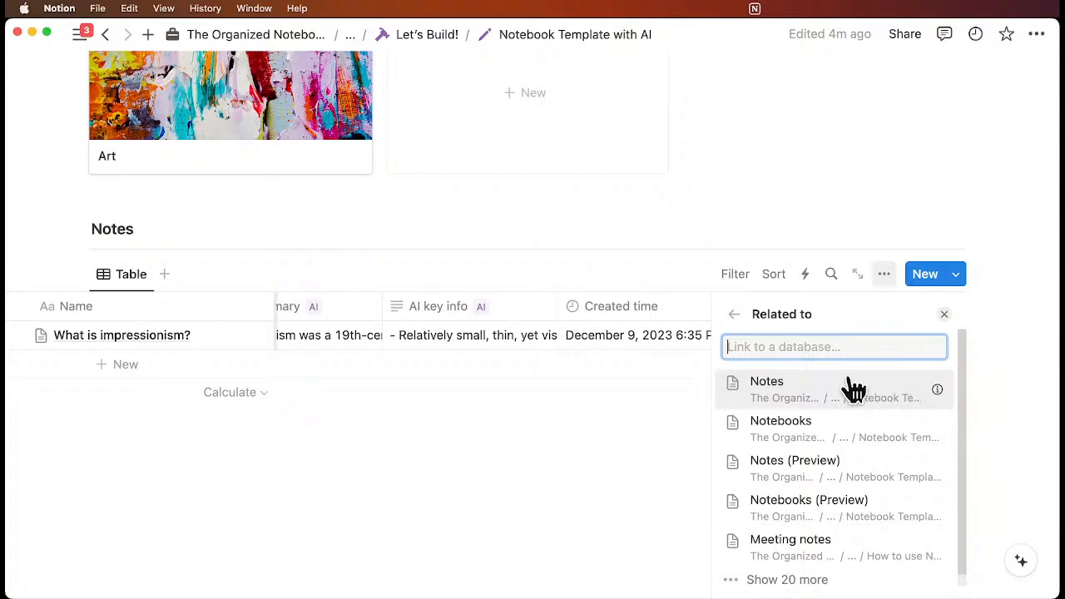
left_click(830, 436)
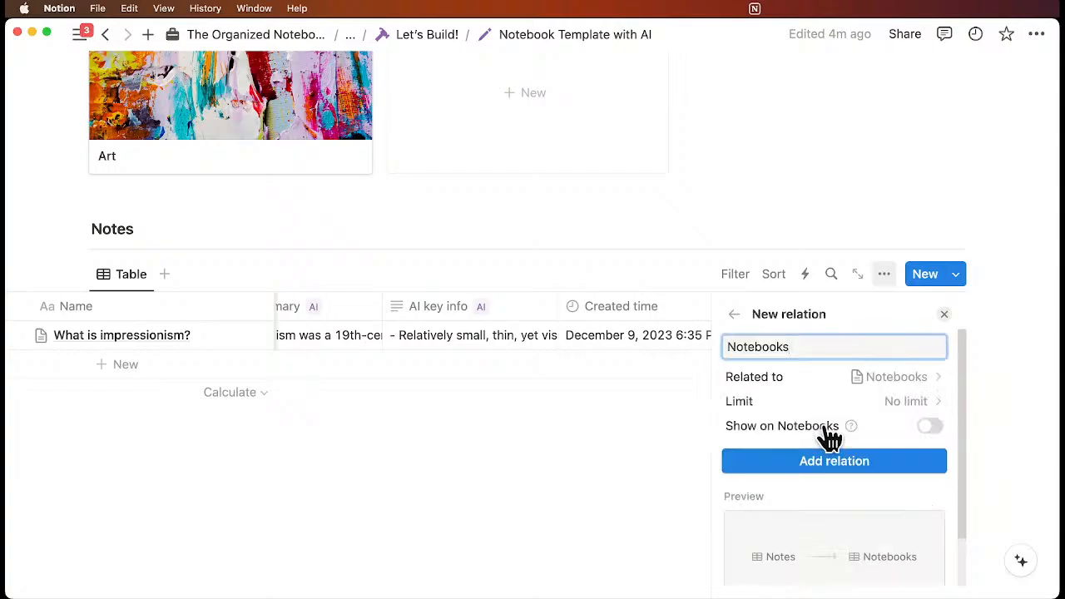
Step: Add the Notebooks relation to the Notes database, with the related property also shown on Notebooks
left_click(930, 429)
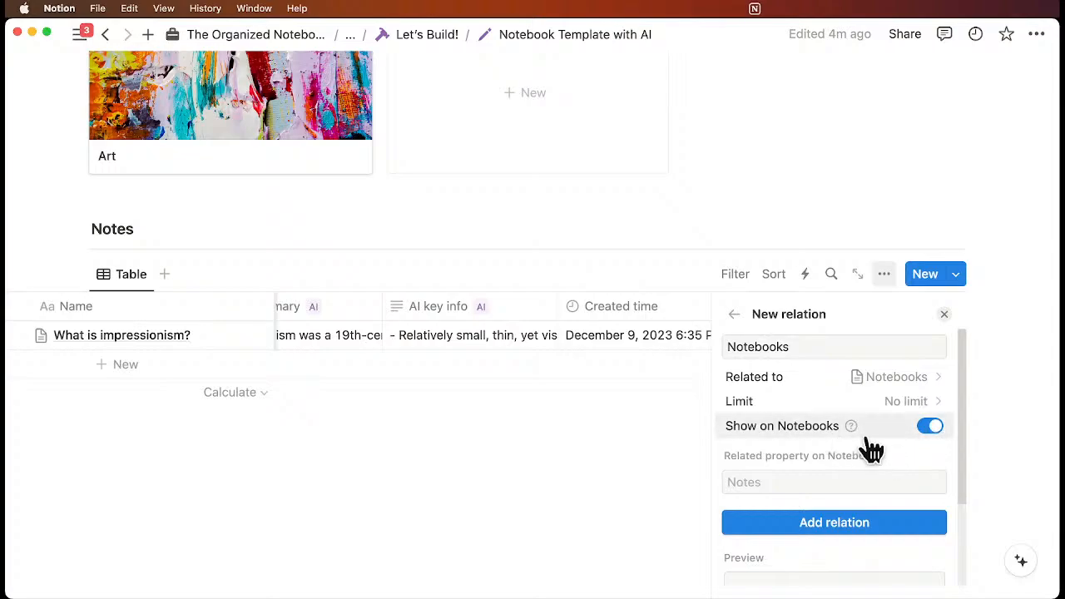
left_click(815, 522)
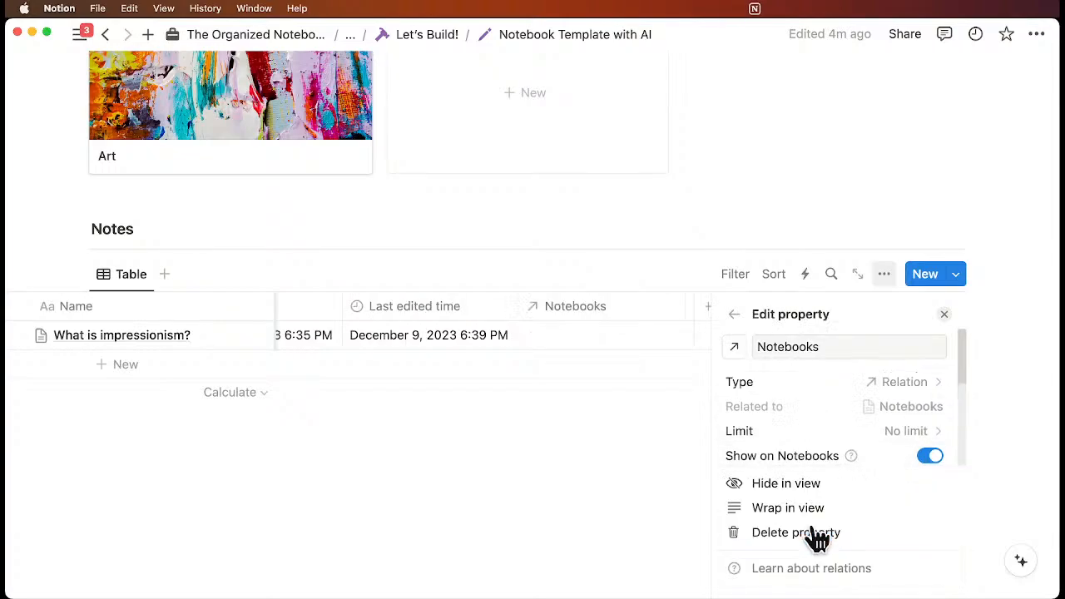
left_click(944, 317)
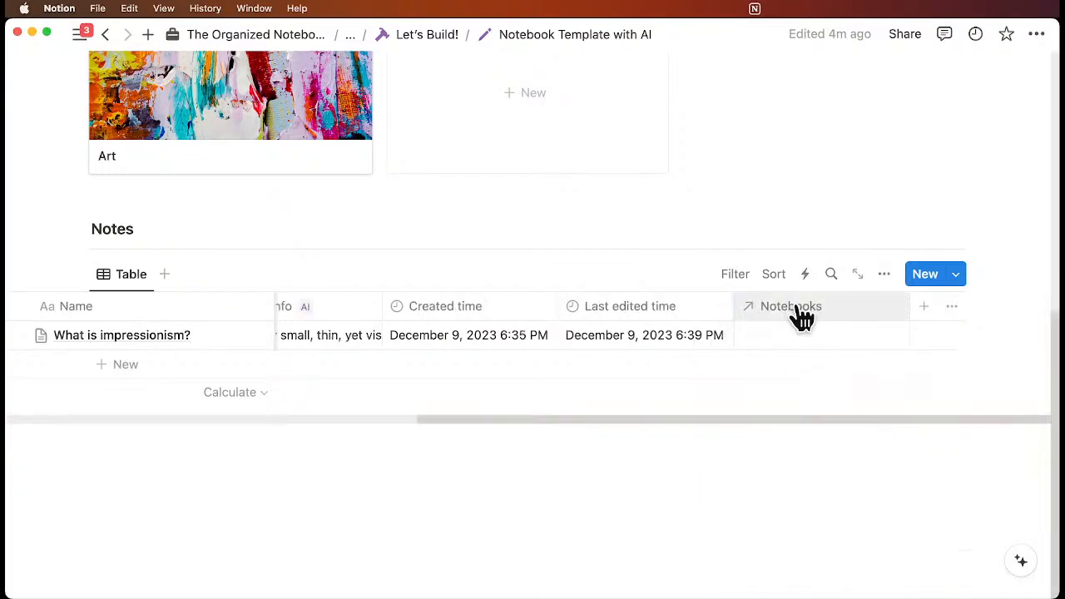
Step: Move the Notebooks relation column in the Notes table directly after the Name column
left_click_drag(801, 316, 356, 316)
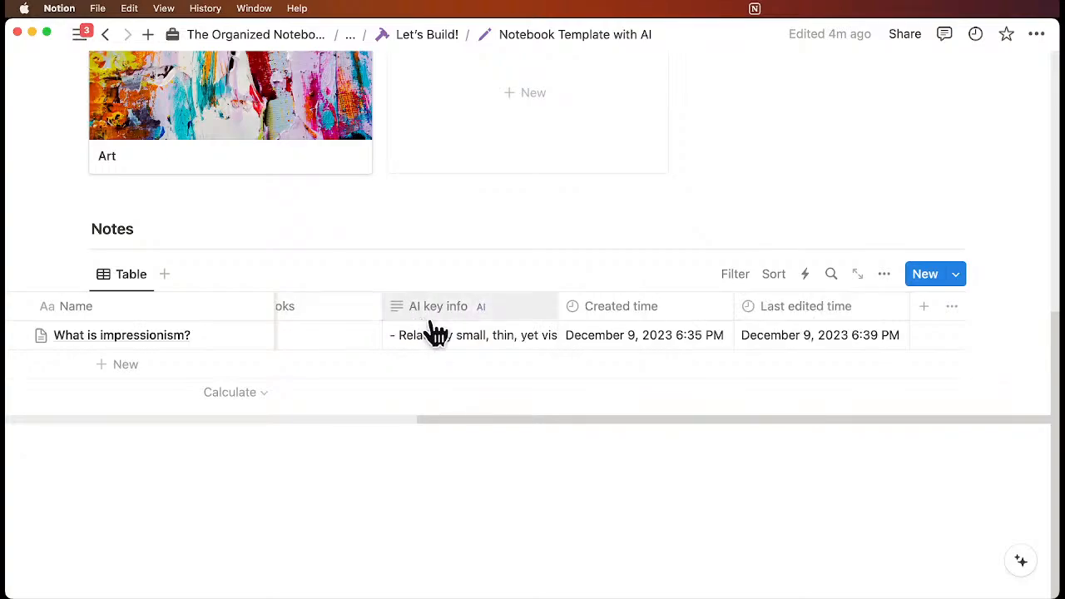
scroll(435, 333, "left", 5)
left_click_drag(640, 307, 406, 307)
scroll(423, 307, "left", 4)
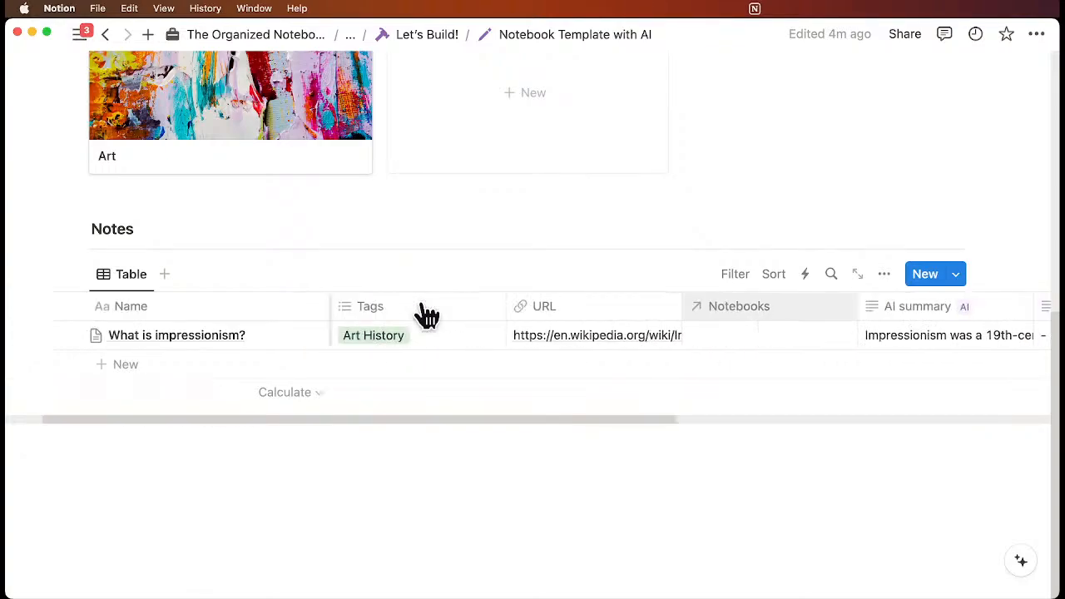
left_click_drag(765, 307, 463, 309)
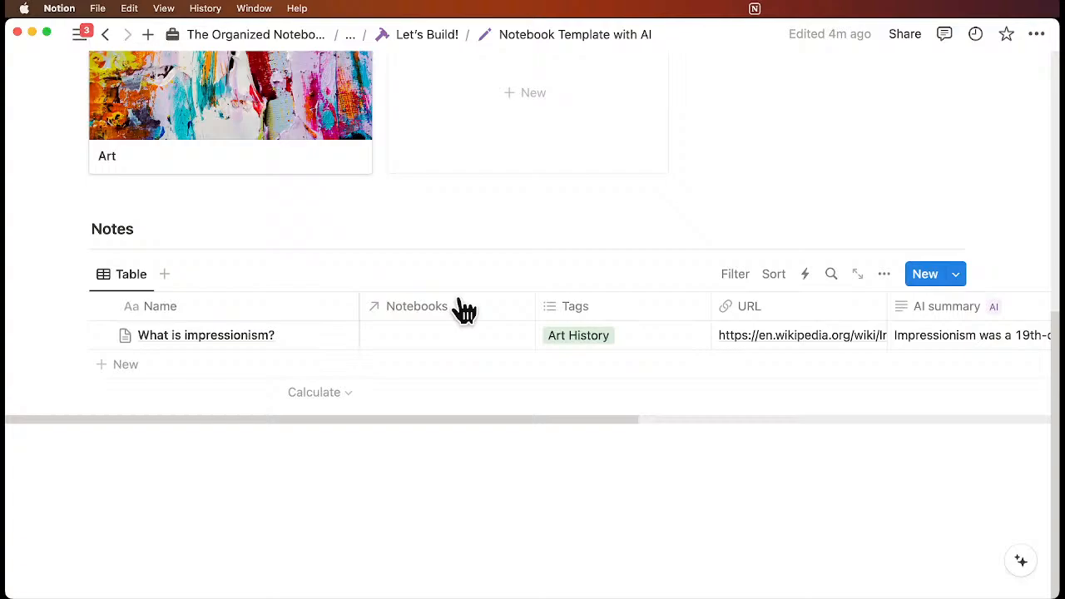
Step: Link the note "What is impressionism?" to the Art notebook through its Notebooks relation
left_click(427, 335)
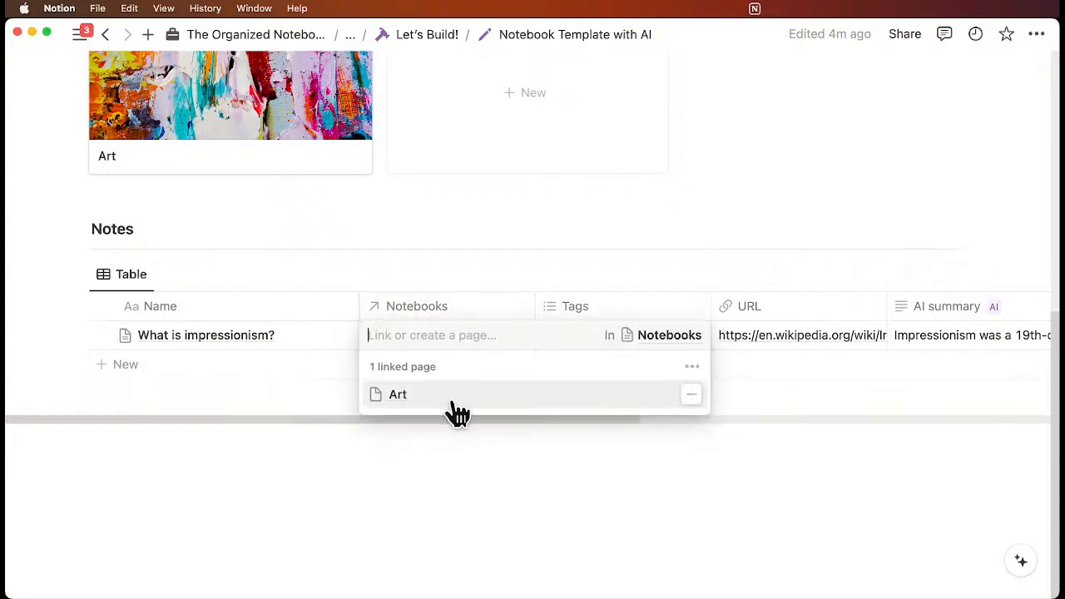
key("Escape")
Step: Create a new template for the Notebooks database and title it "New Notebook"
scroll(480, 265, "up", 2)
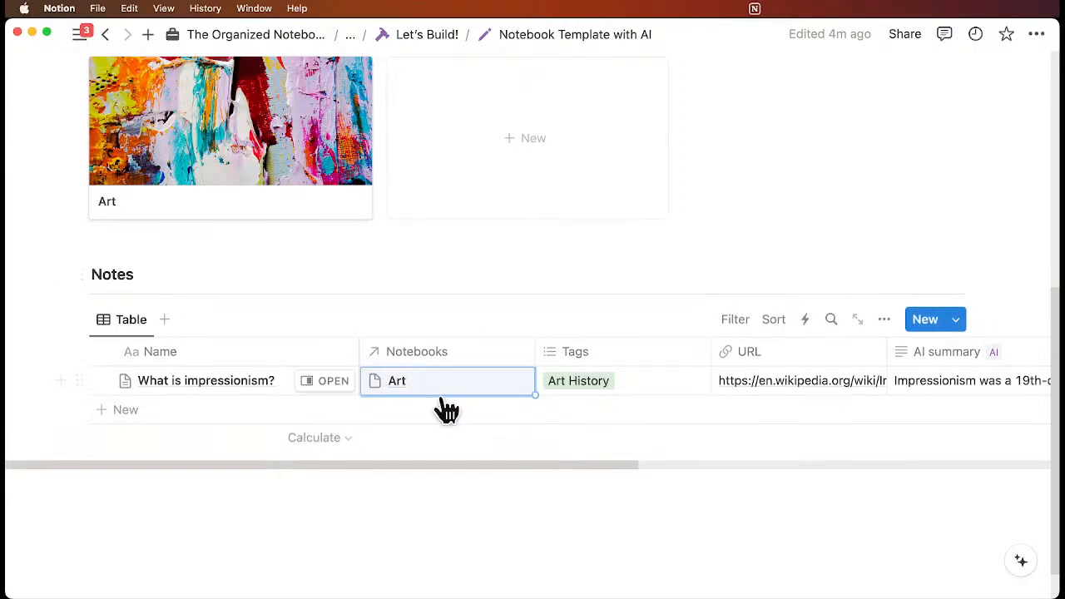
scroll(440, 375, "up", 3)
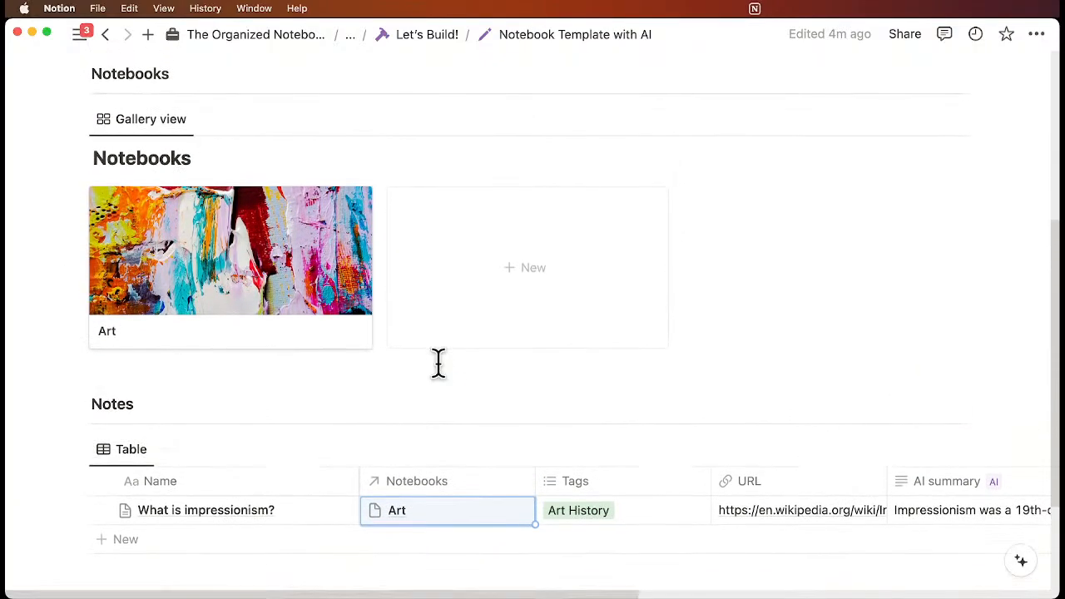
scroll(439, 362, "down", 2)
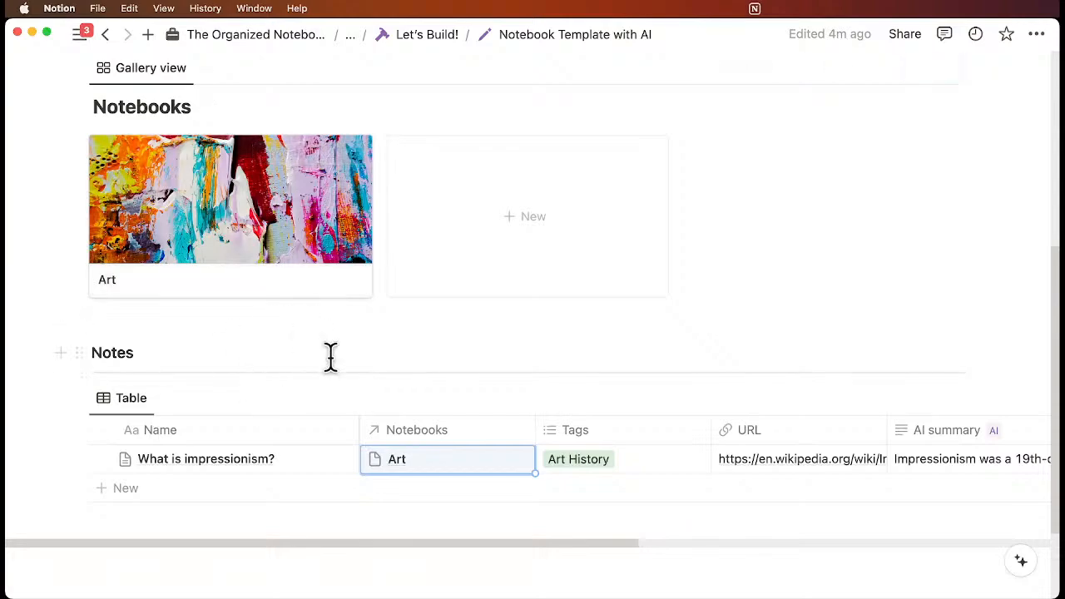
scroll(335, 351, "up", 5)
scroll(344, 366, "down", 3)
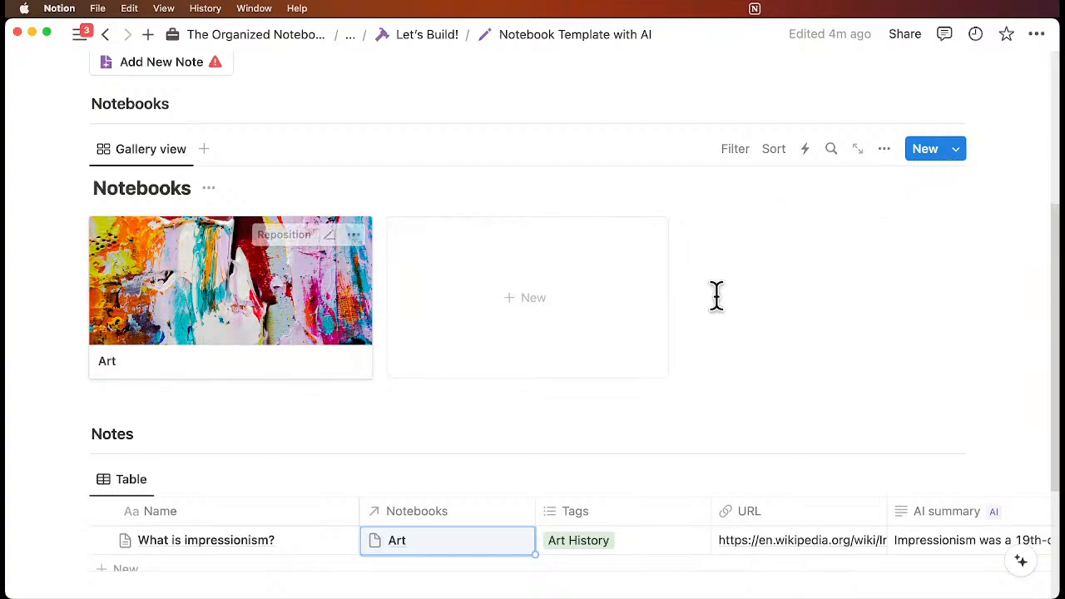
left_click(958, 153)
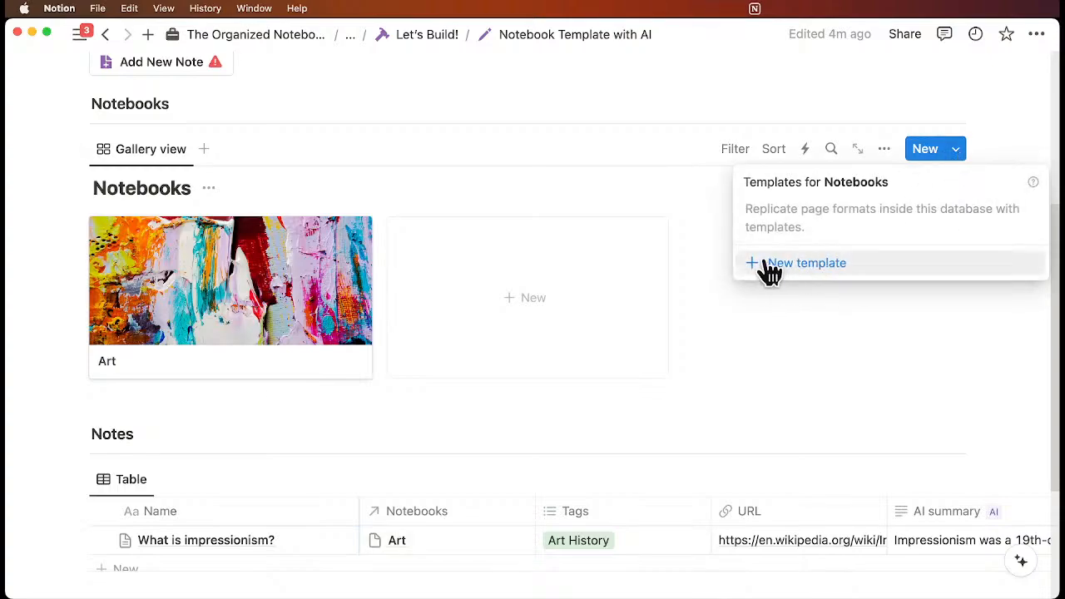
left_click(787, 265)
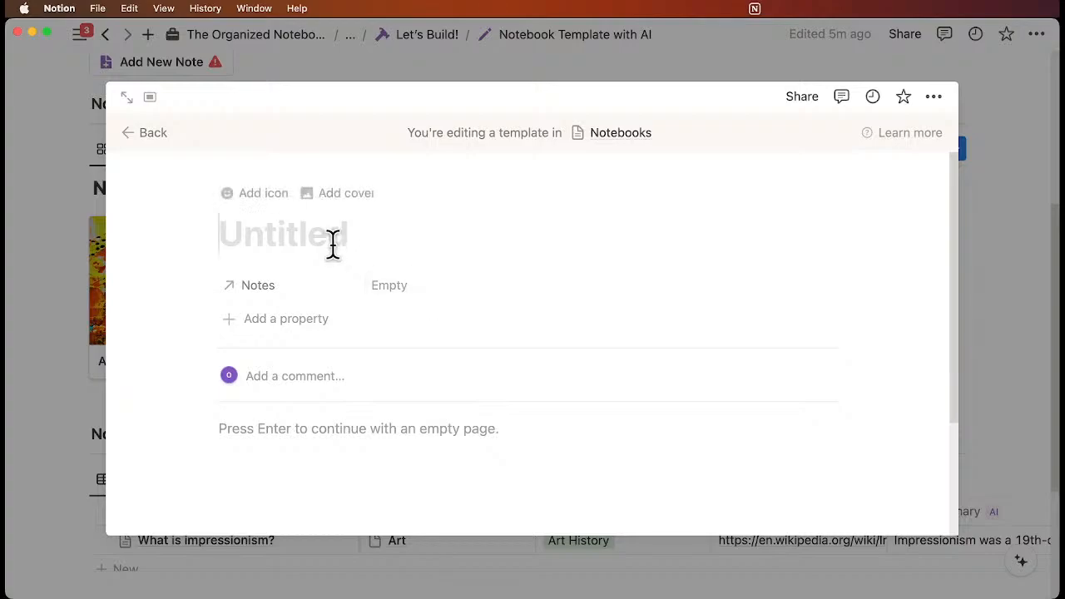
type("New Notebook")
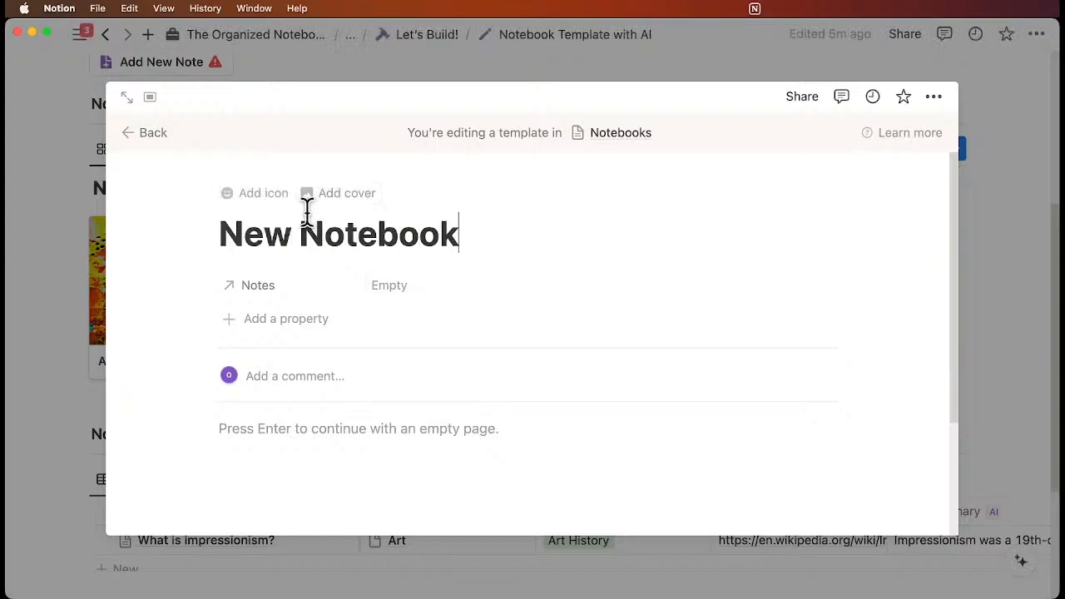
Step: Give the New Notebook template a page icon, using the purple notebook symbol from the recent icons
left_click(260, 200)
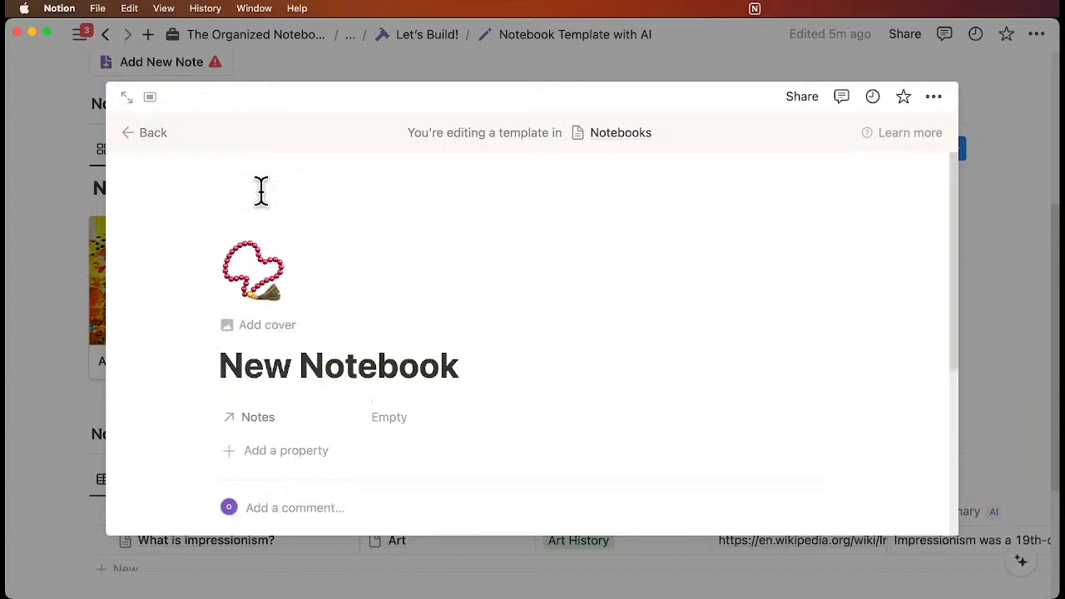
left_click(256, 301)
left_click(154, 300)
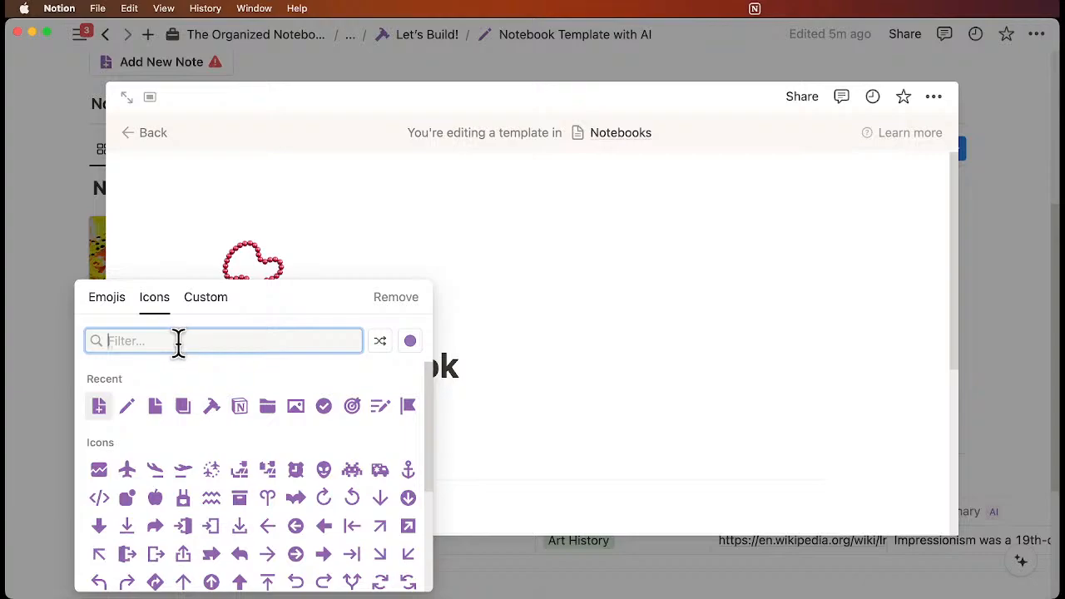
left_click(183, 406)
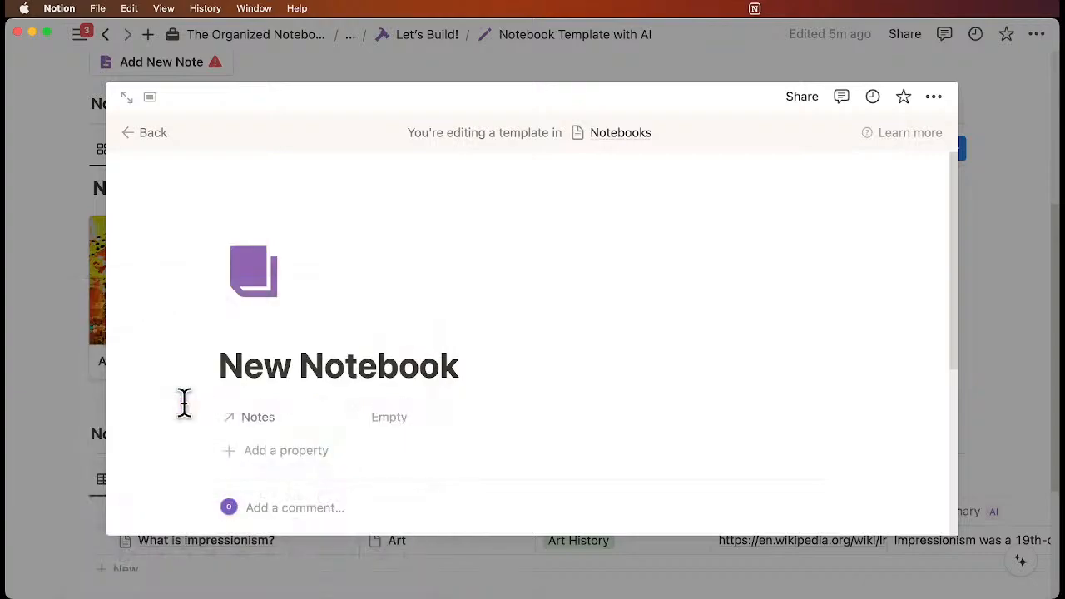
Step: Insert a linked view of the Notes database into the body of the New Notebook template
scroll(332, 316, "down", 5)
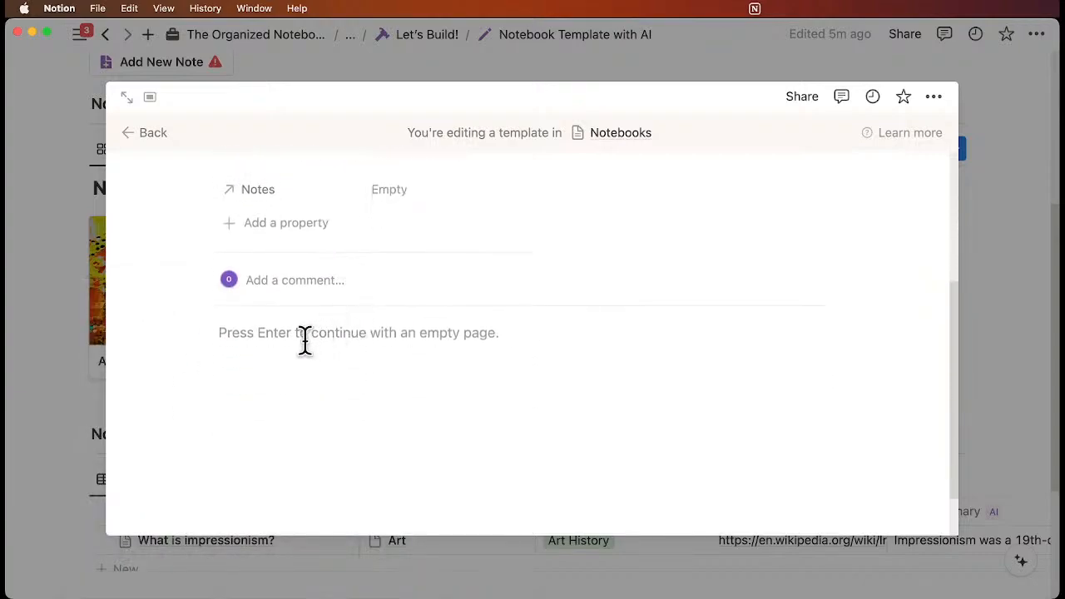
left_click(302, 337)
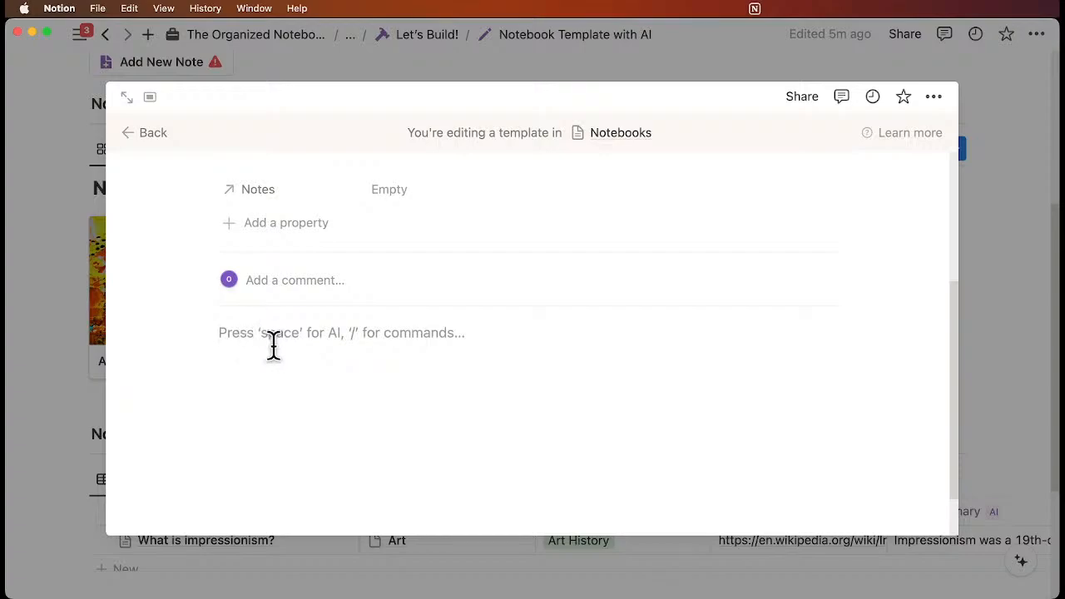
type("/")
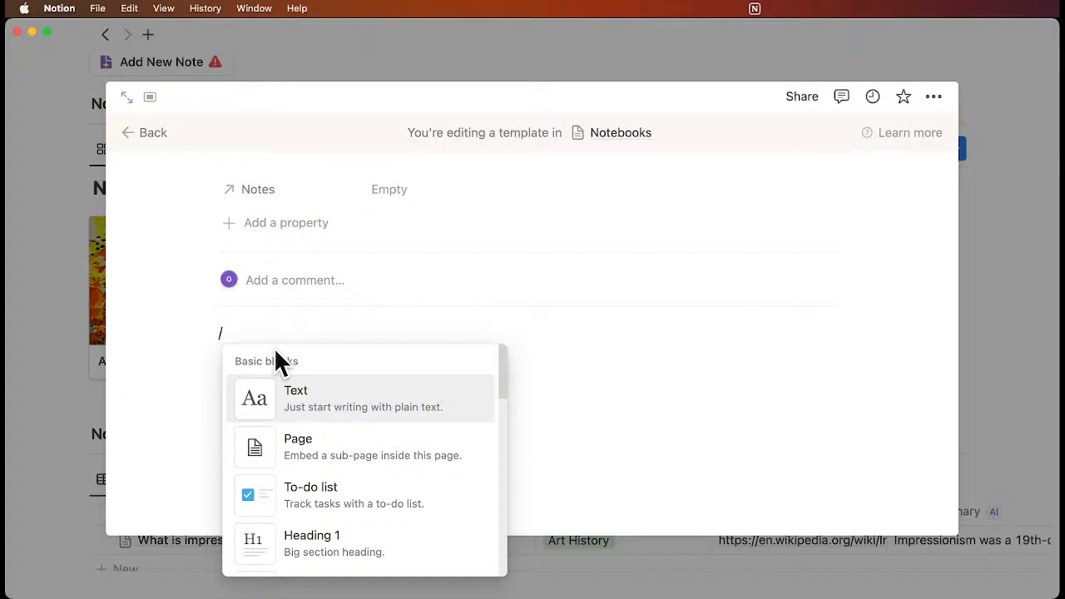
type("l")
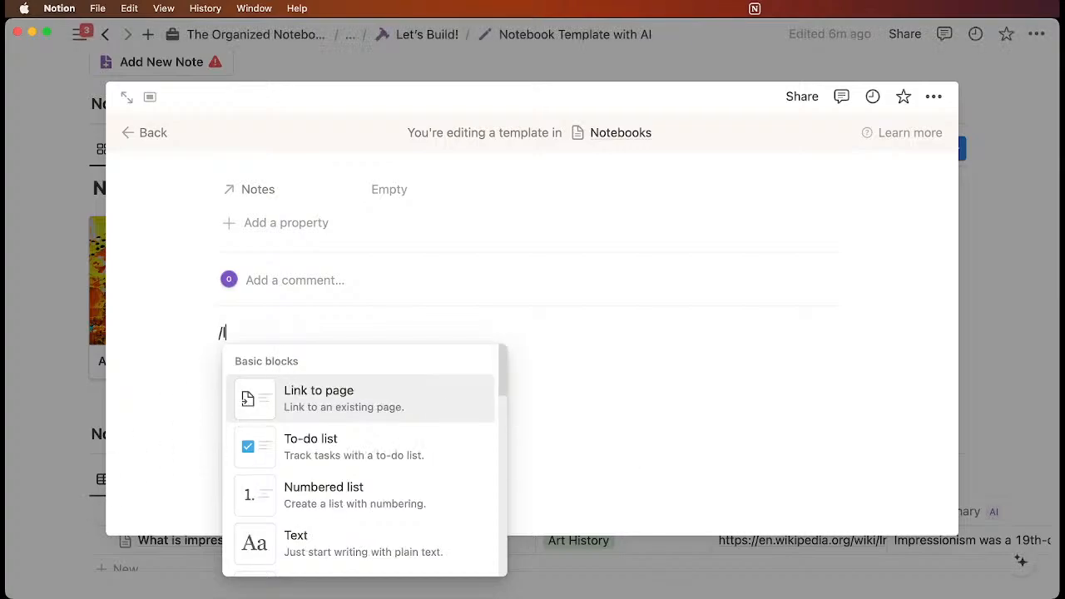
type("inked")
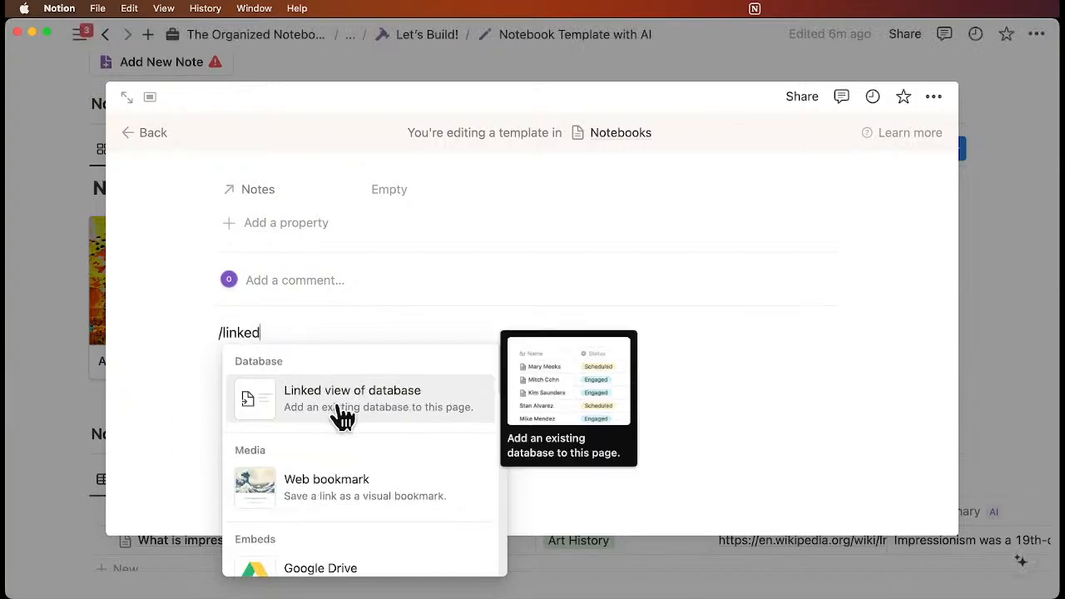
left_click(341, 409)
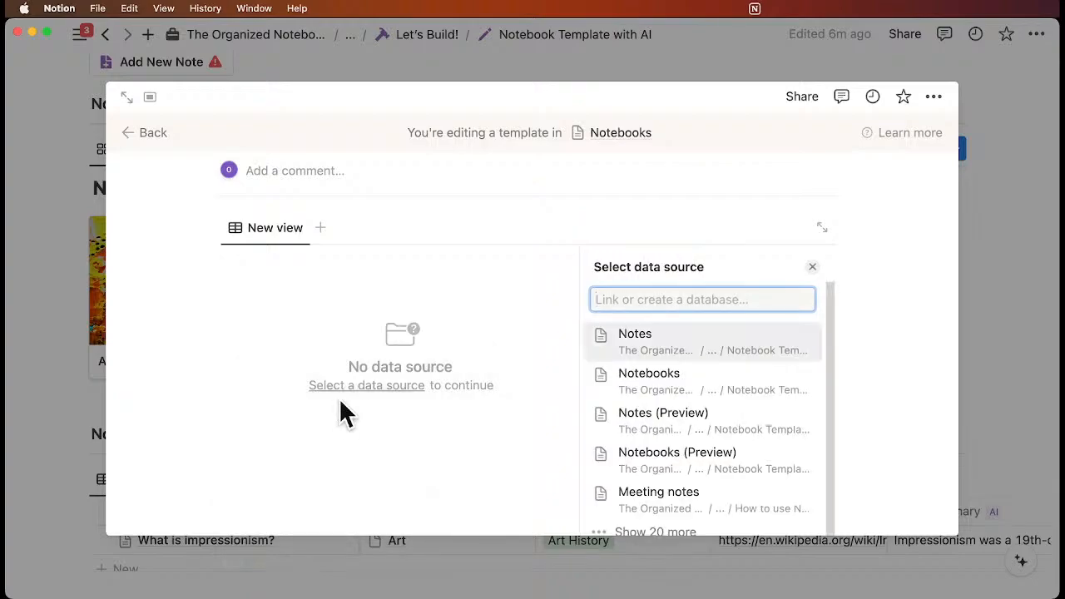
left_click(665, 353)
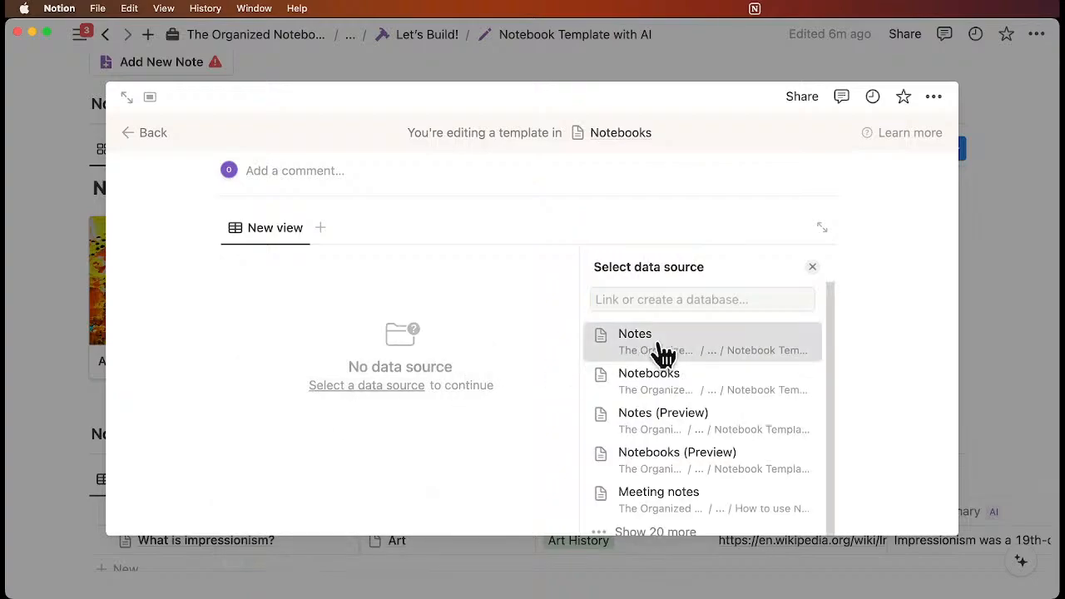
left_click(811, 269)
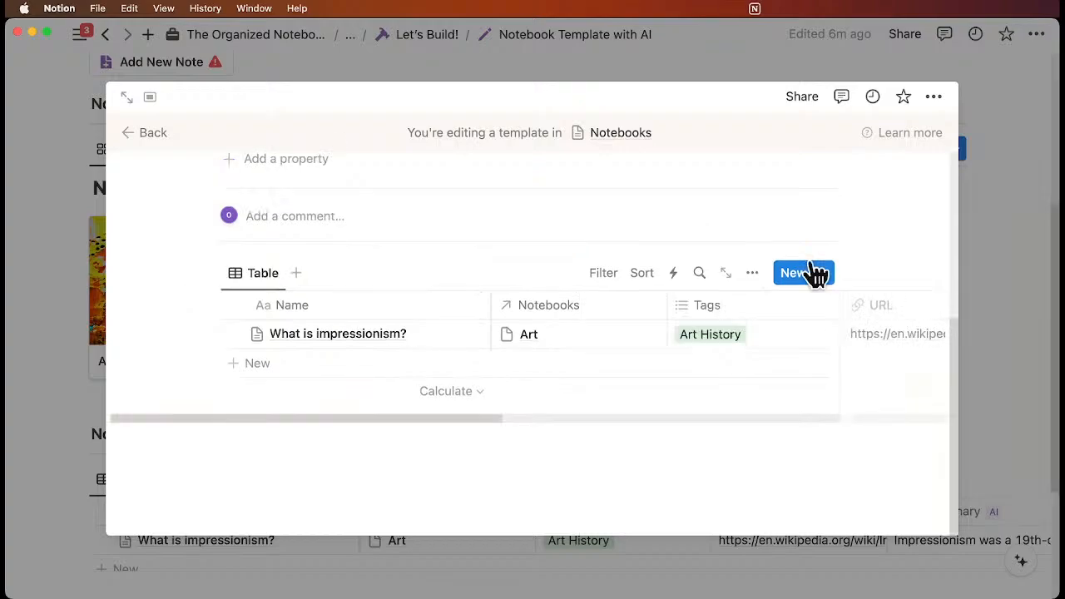
Step: Filter the linked Notes view to Notebooks contains New Notebook and save the filter for everyone
scroll(557, 349, "right", 10)
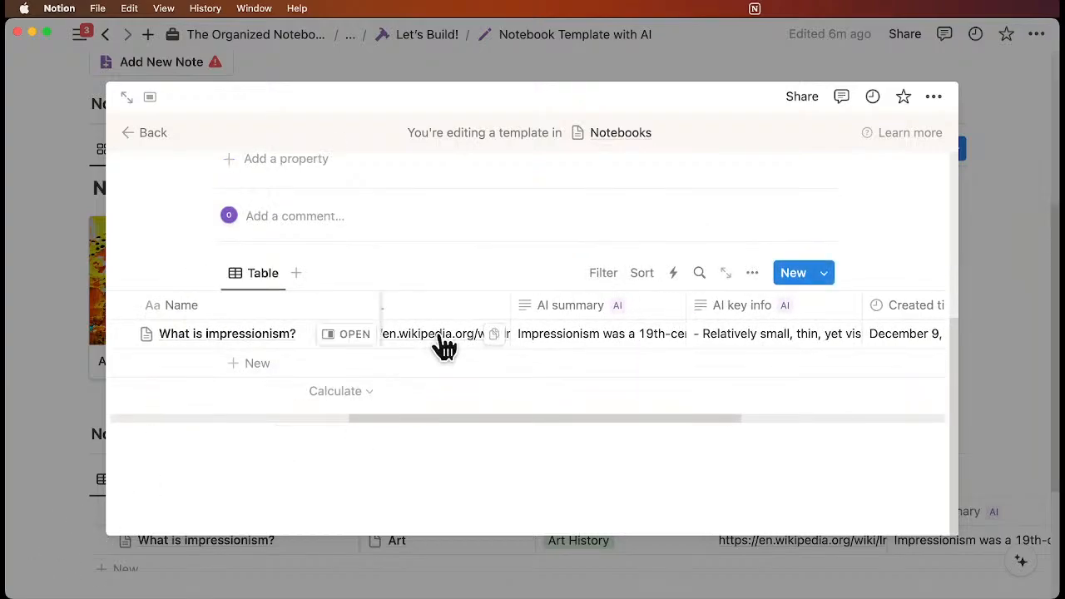
scroll(440, 344, "left", 10)
left_click(605, 274)
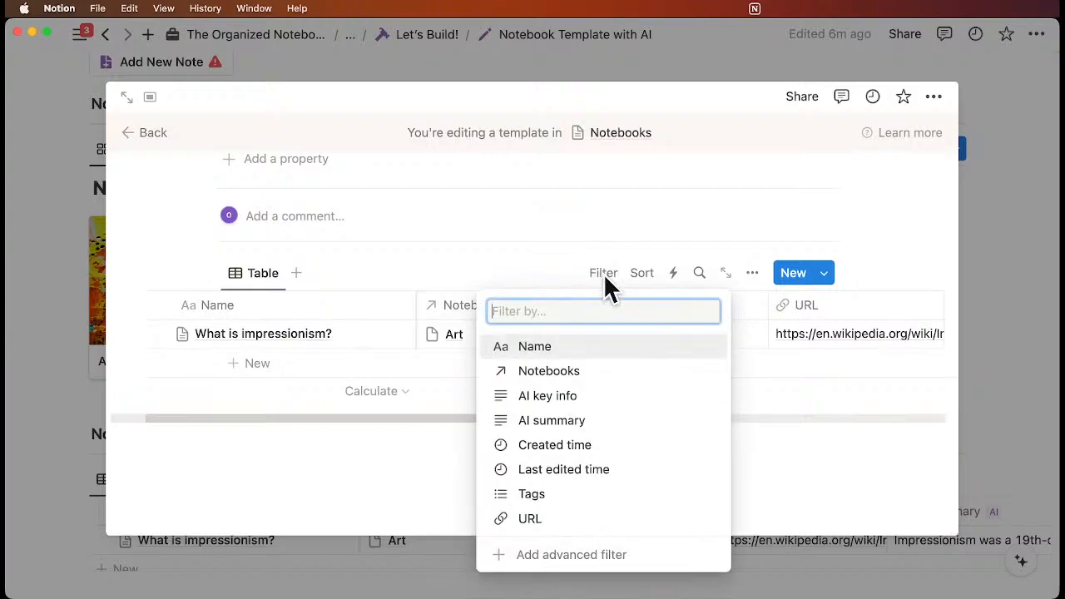
left_click(569, 376)
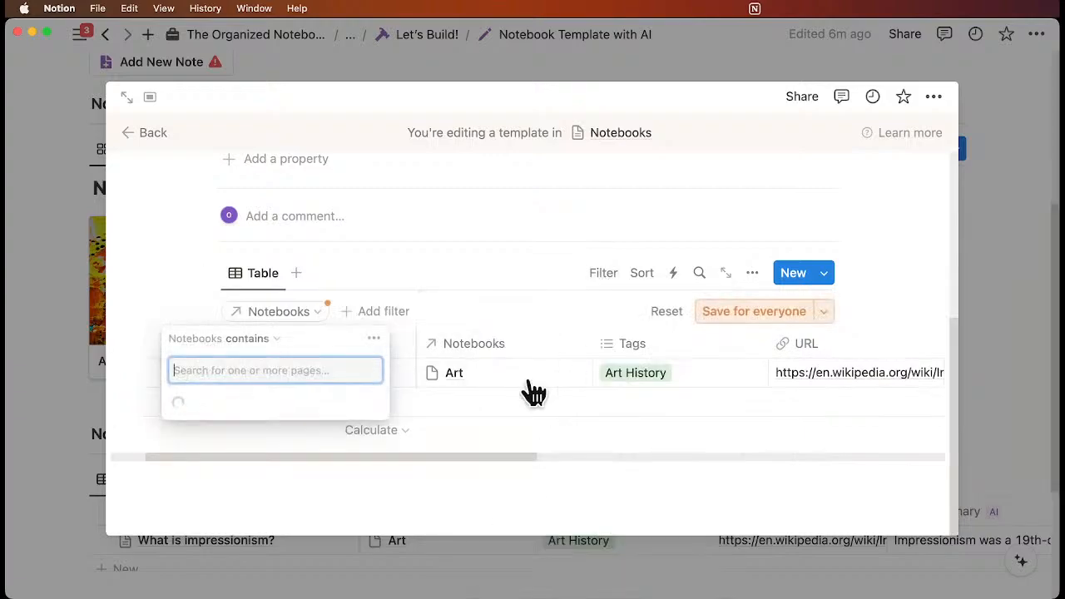
left_click(254, 408)
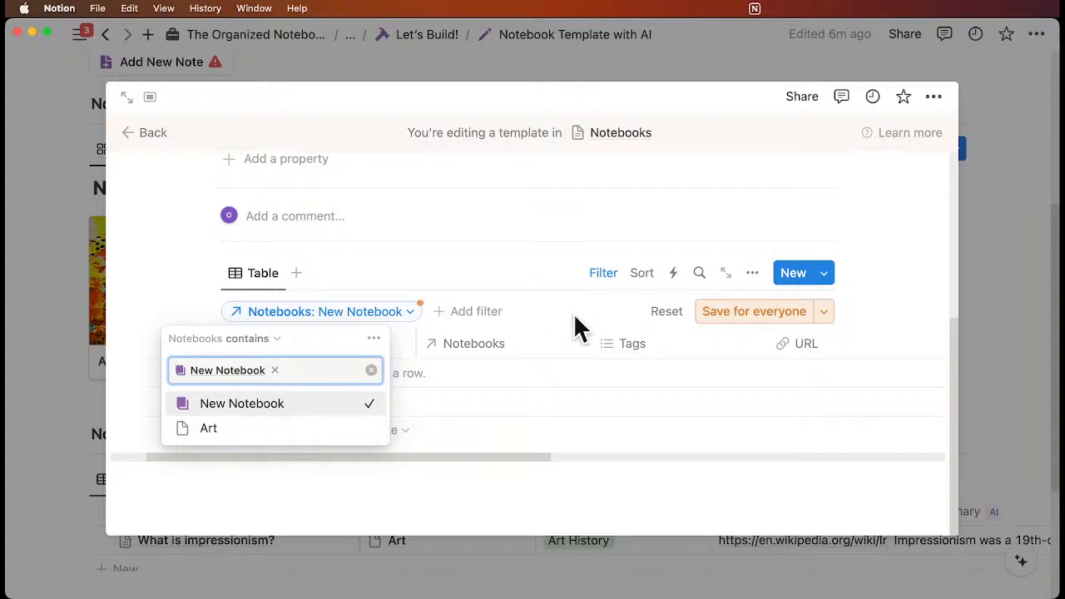
left_click(752, 310)
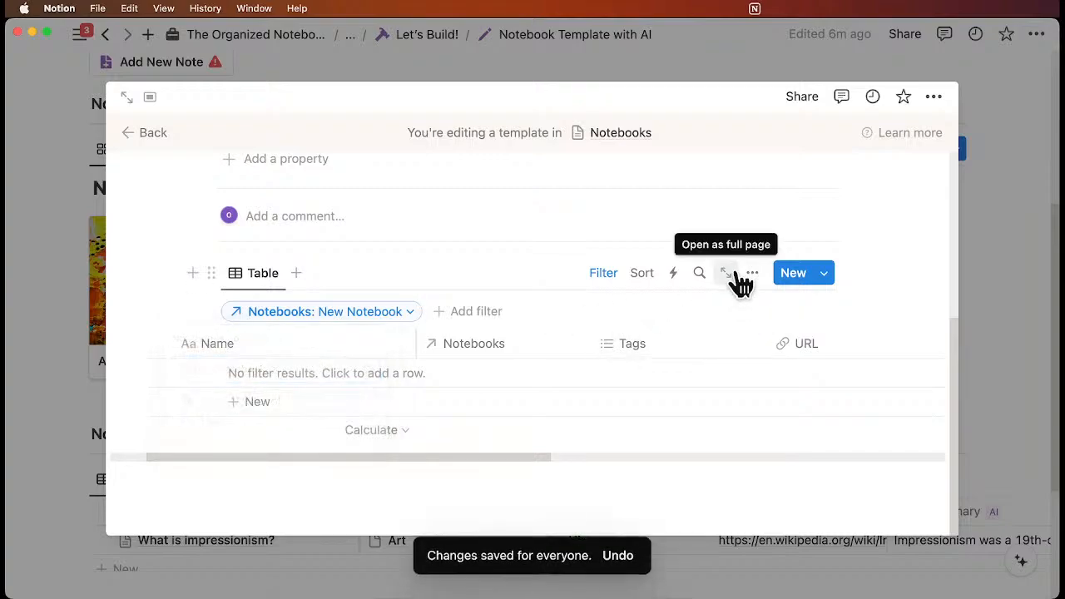
Step: Hide the Notebooks property in the template's linked Notes table
left_click(752, 274)
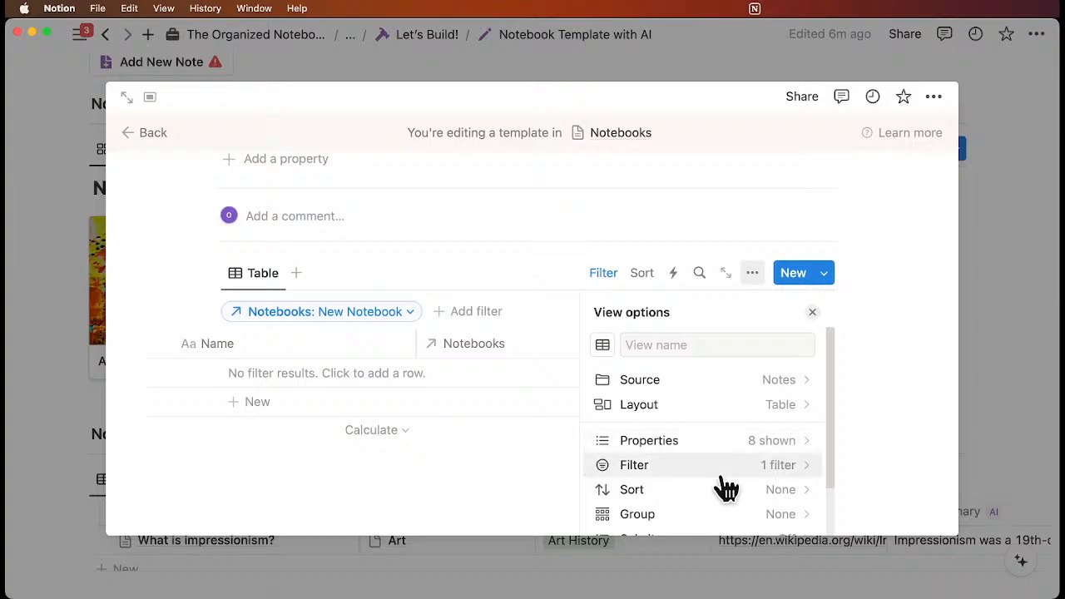
left_click(733, 449)
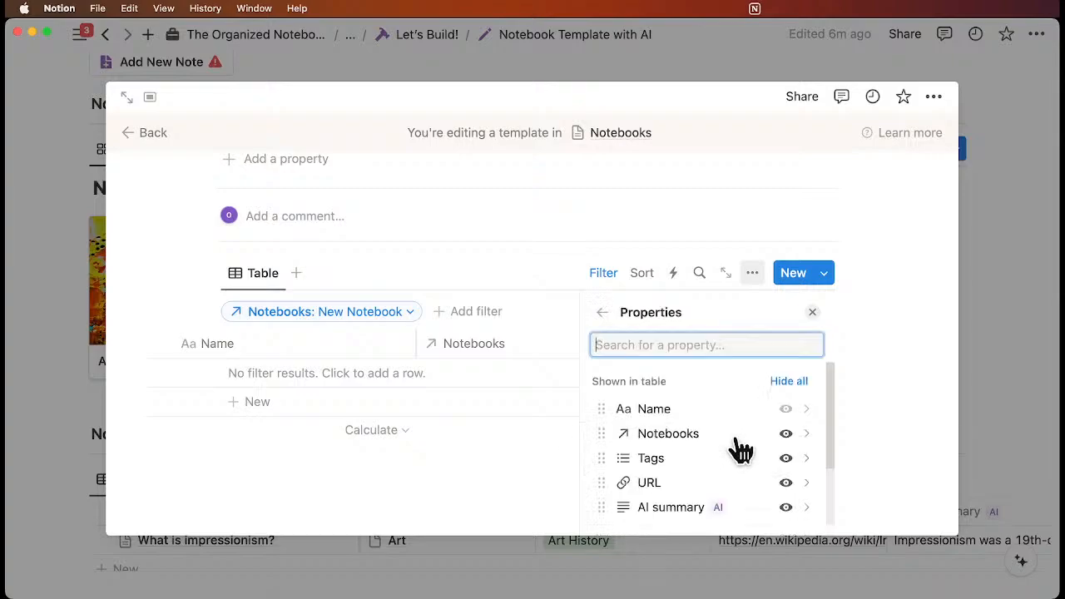
left_click(786, 433)
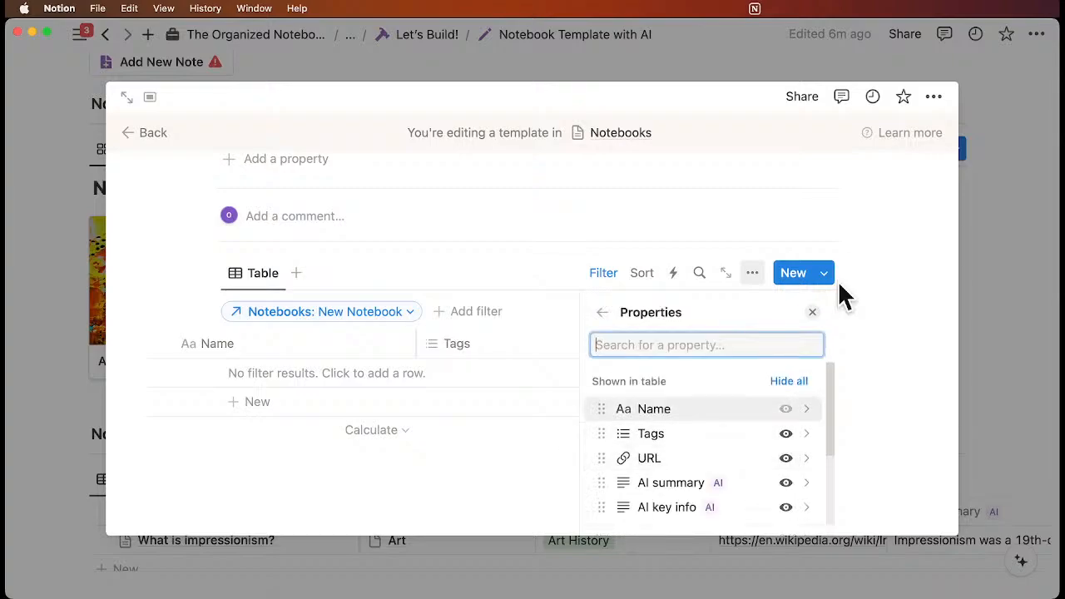
left_click(812, 312)
scroll(665, 345, "left", 2)
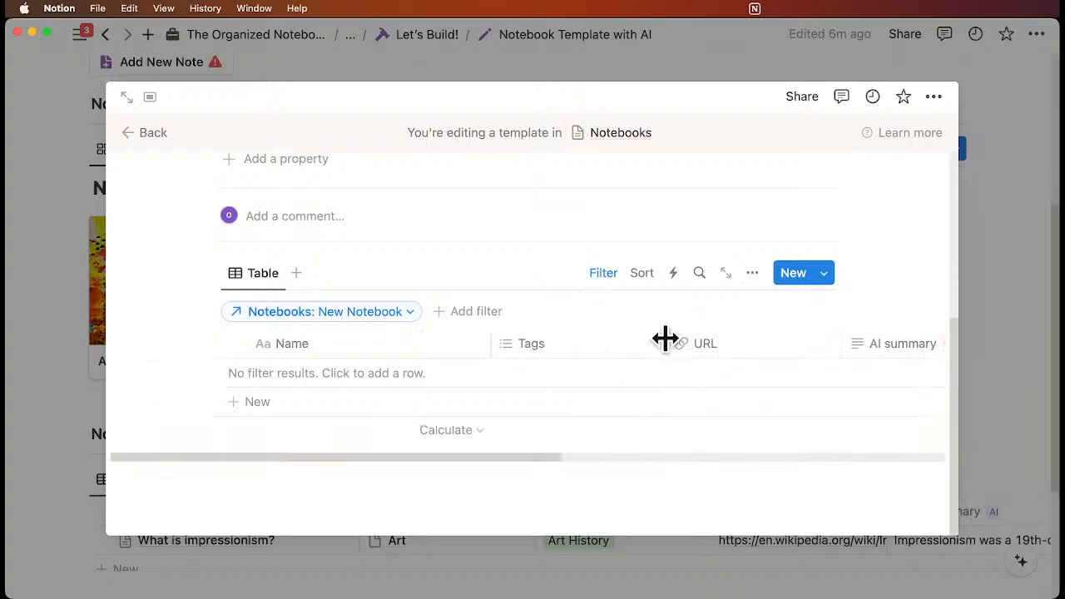
scroll(665, 339, "up", 5)
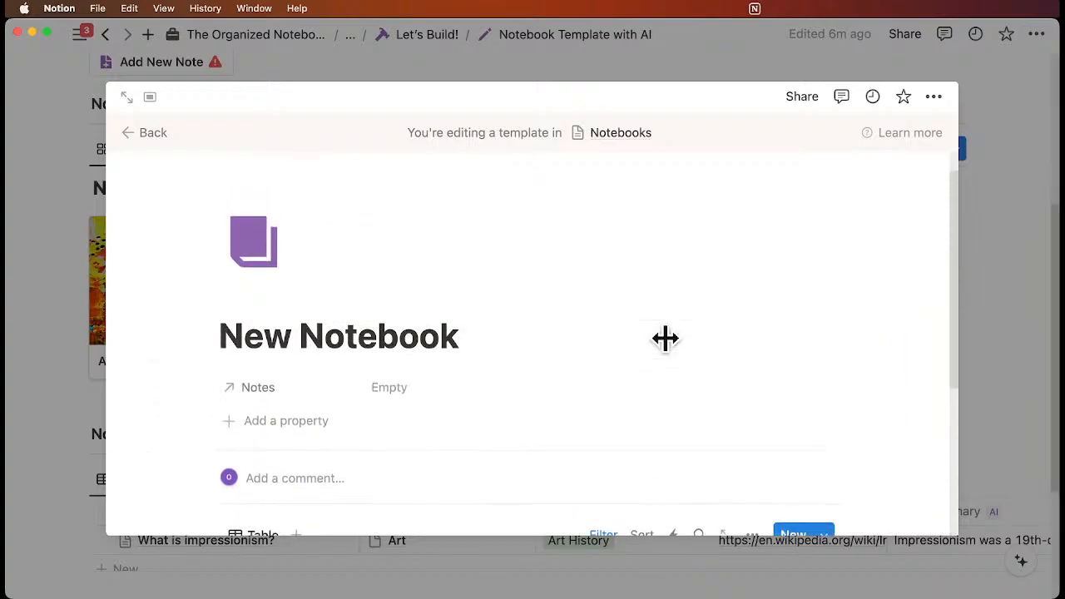
Step: Leave the template editor and apply the New Notebook template to the Art notebook page
left_click(140, 135)
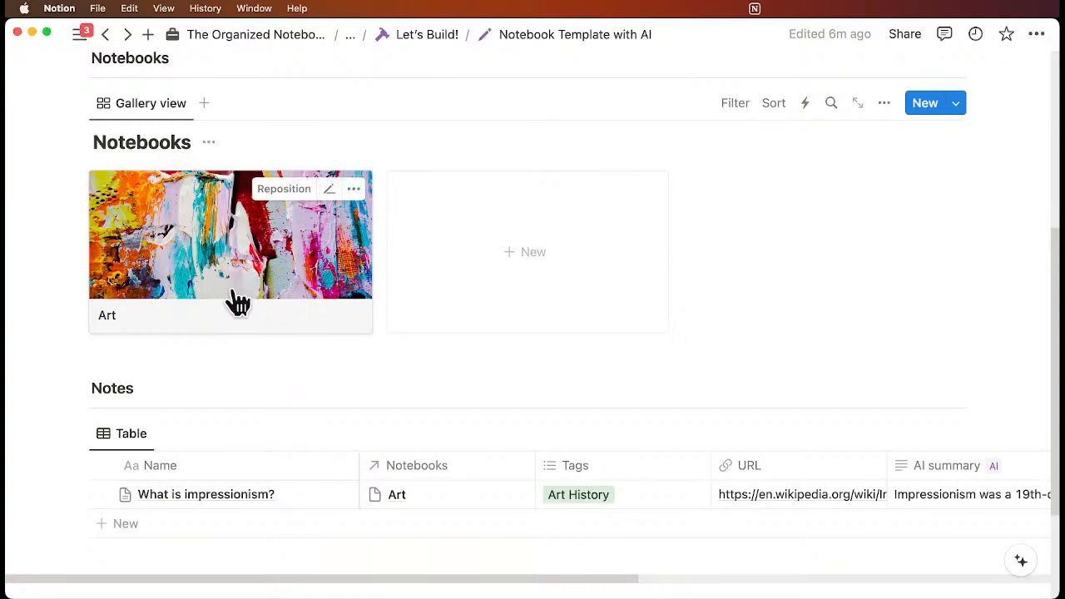
left_click(283, 282)
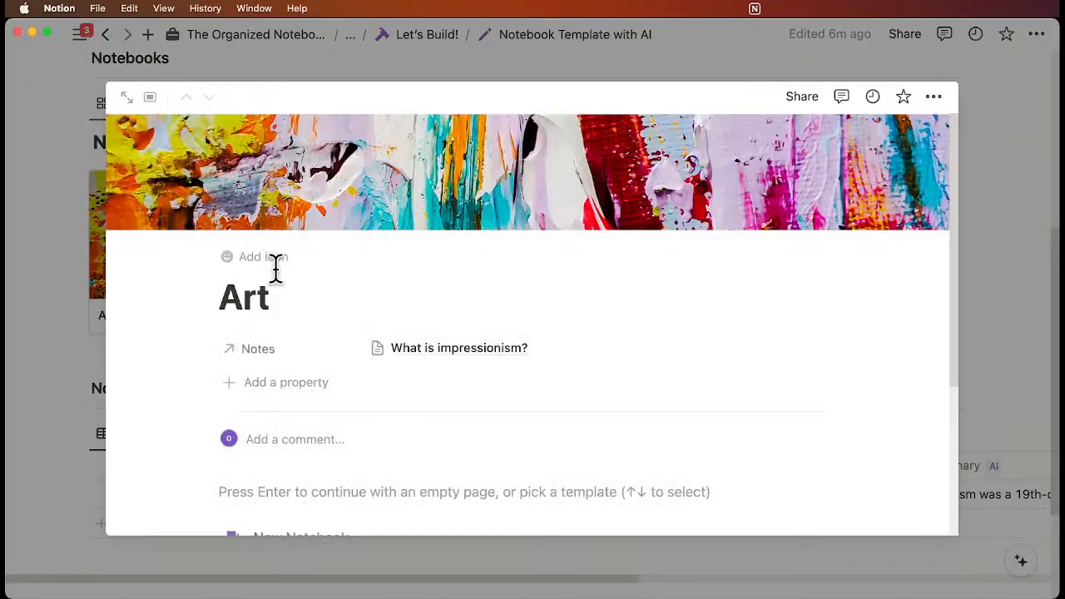
scroll(275, 269, "down", 5)
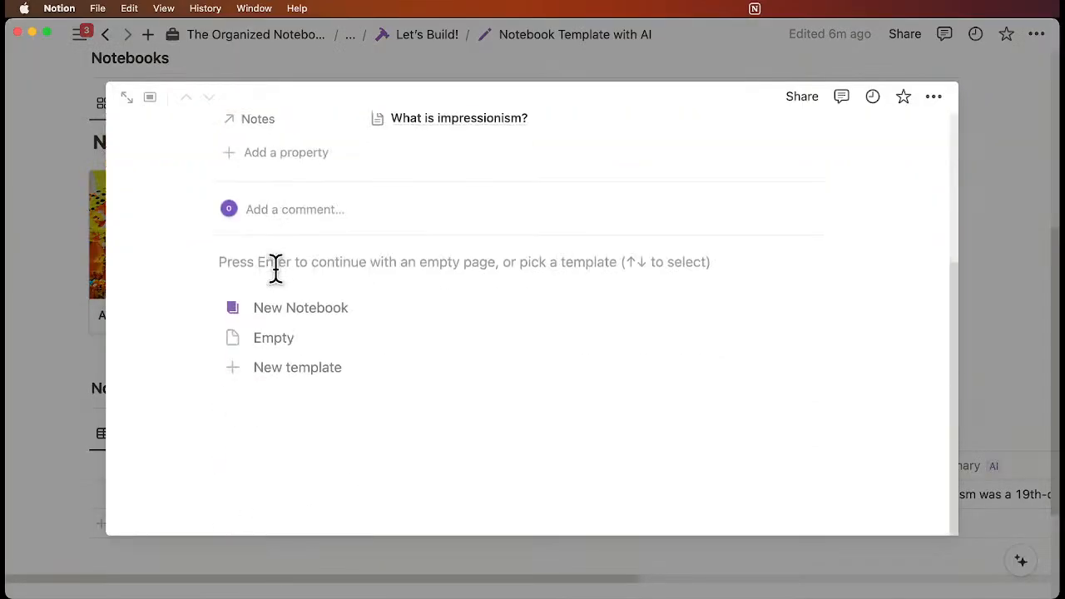
left_click(306, 311)
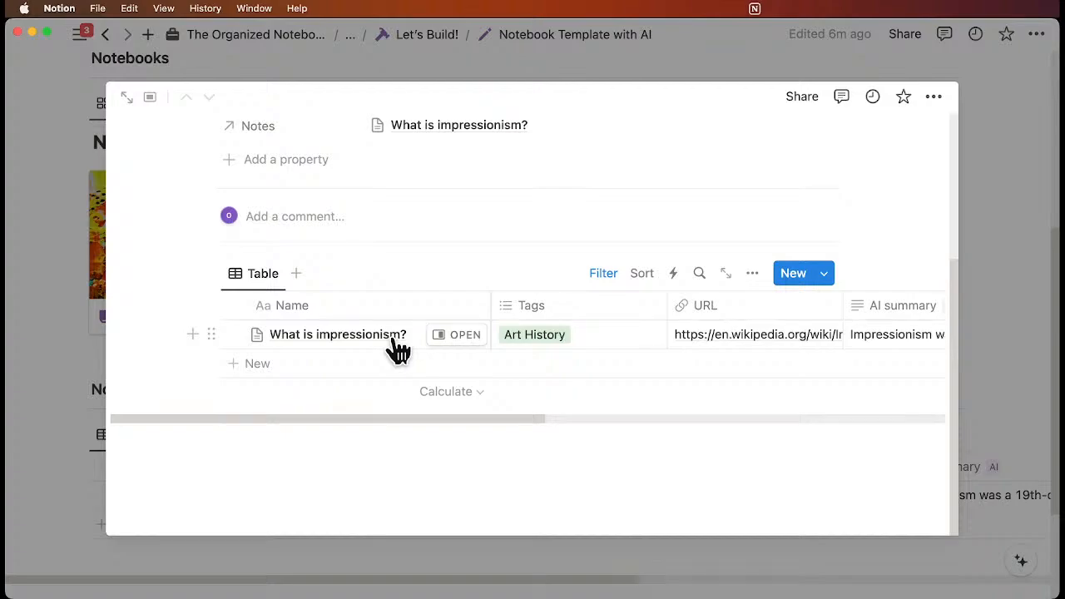
Step: Review the AI summary and AI key info of the impressionism note inside the Art notebook, and close the page
scroll(511, 344, "right", 3)
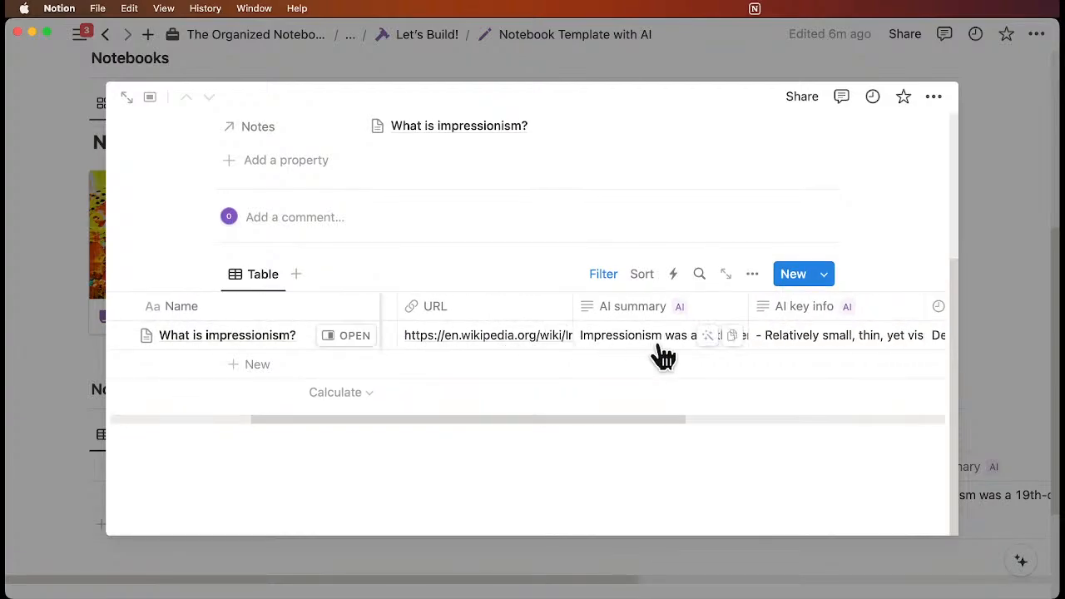
left_click(658, 346)
left_click(823, 350)
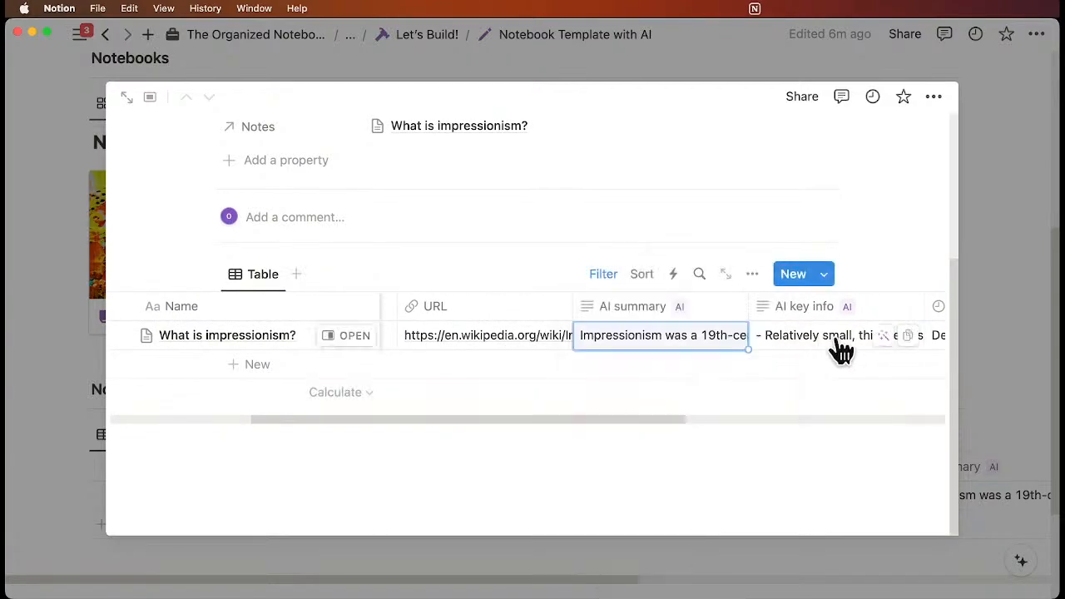
left_click(835, 337)
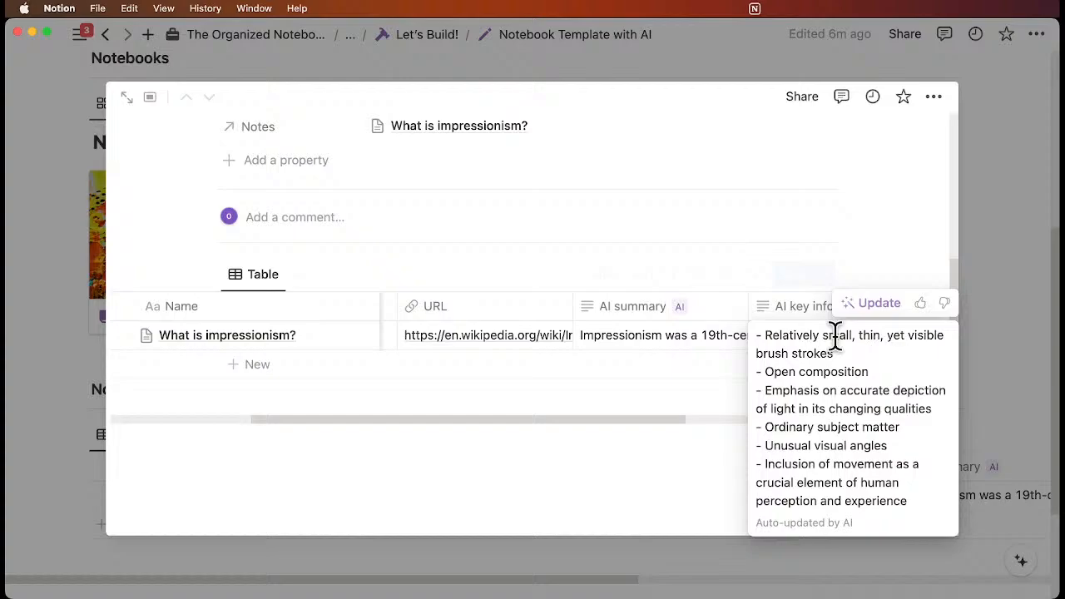
left_click(532, 279)
scroll(466, 308, "left", 4)
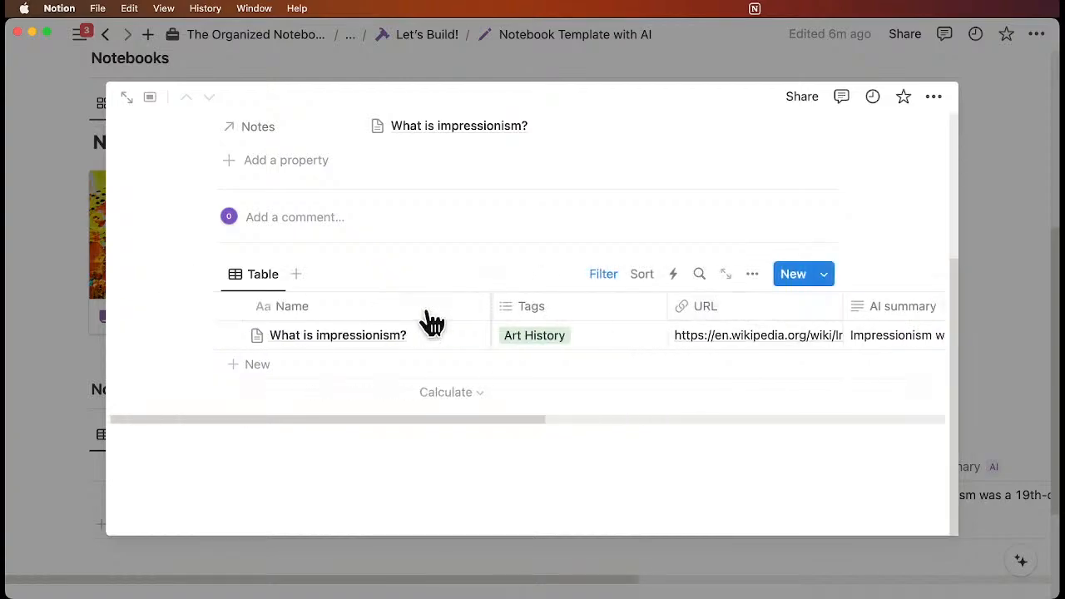
left_click(979, 285)
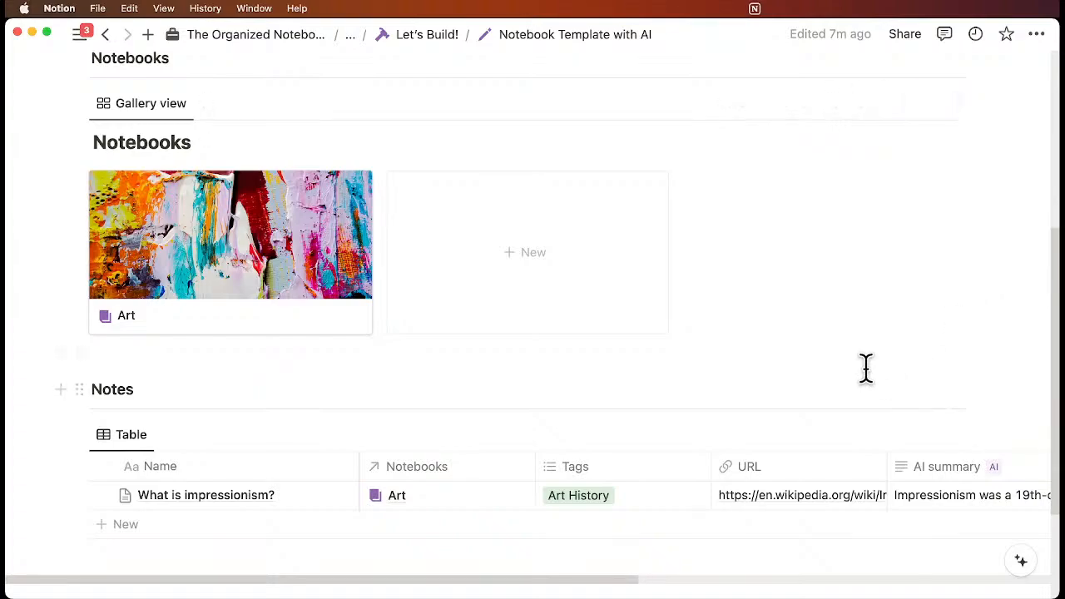
Step: Create a new page template in the Notes database titled "Meeting Notes"
scroll(865, 383, "up", 2)
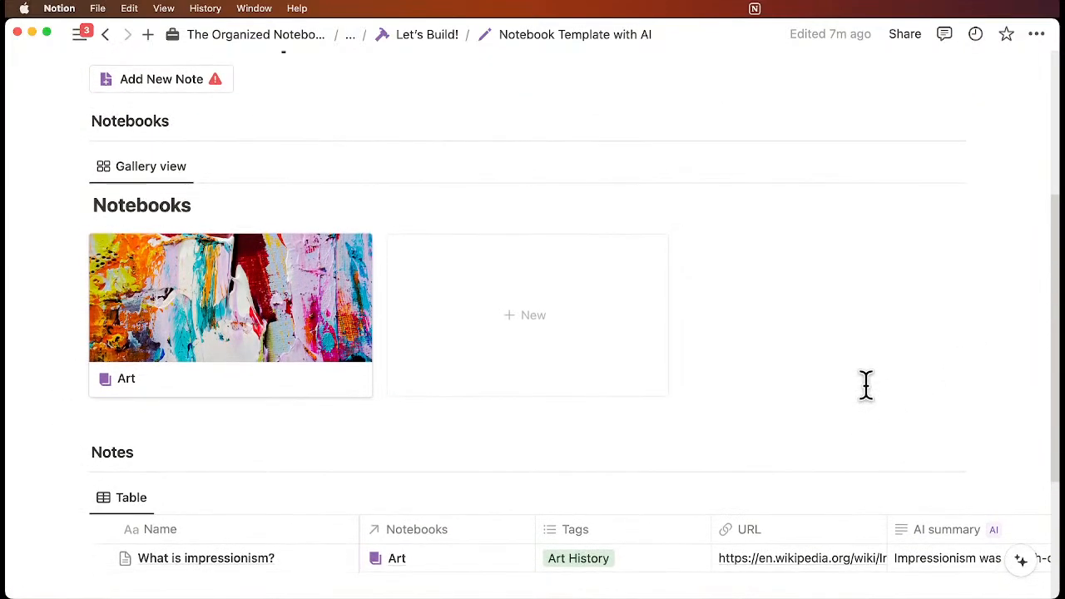
scroll(697, 426, "down", 3)
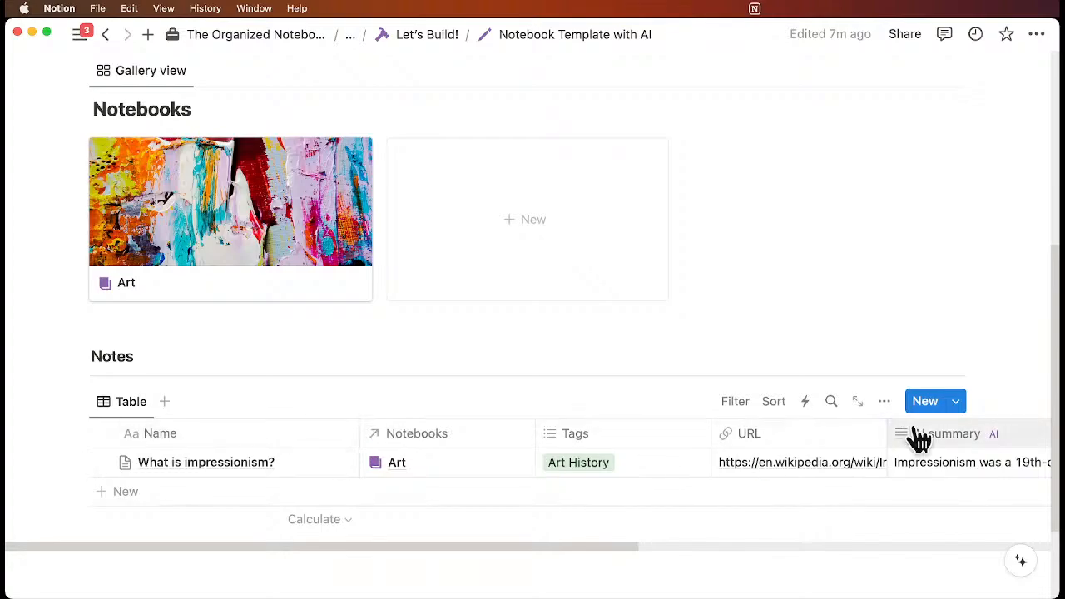
left_click(955, 402)
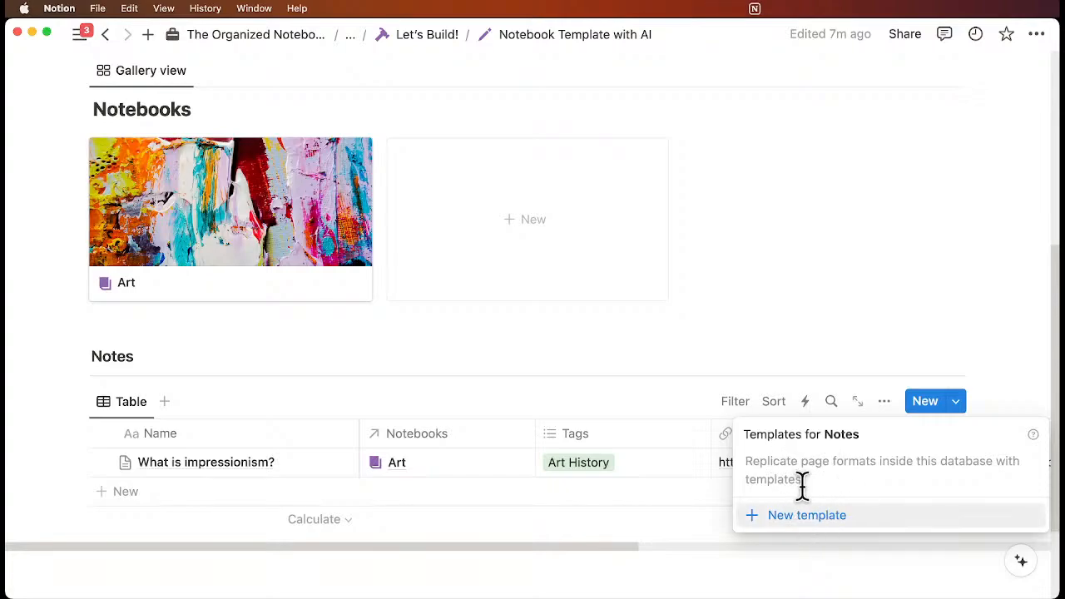
left_click(815, 517)
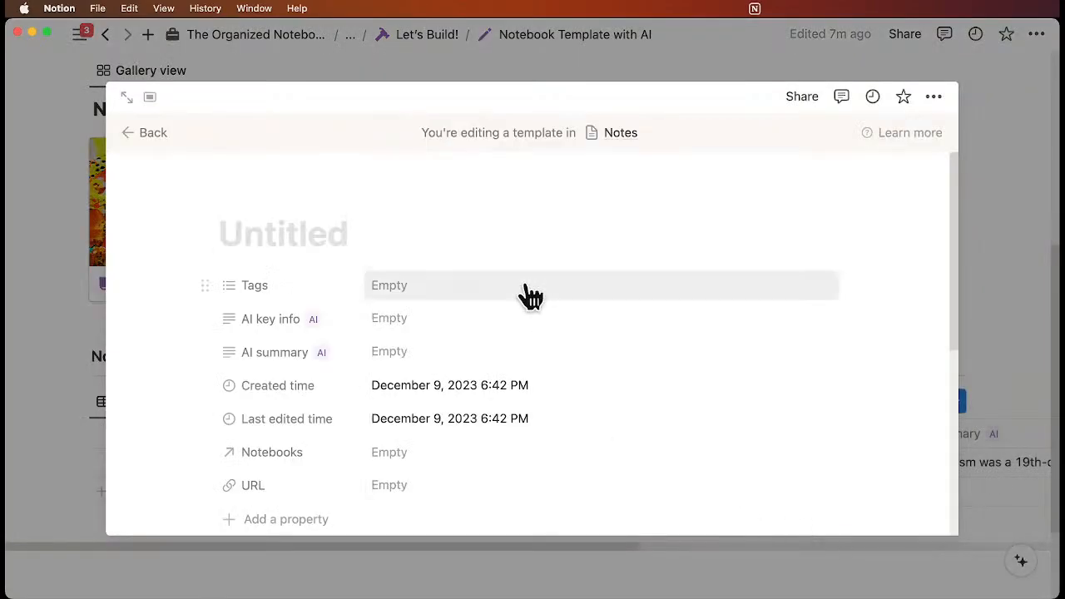
type("Meeting Notes")
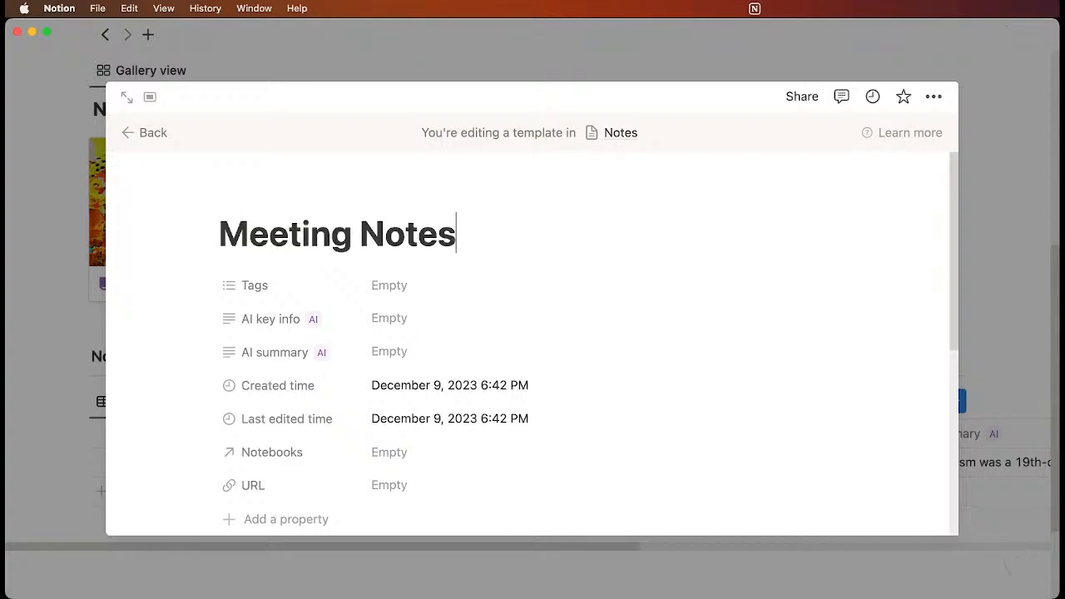
Step: Give the Meeting Notes template a page icon, using the purple document symbol from the recent icons
left_click(266, 193)
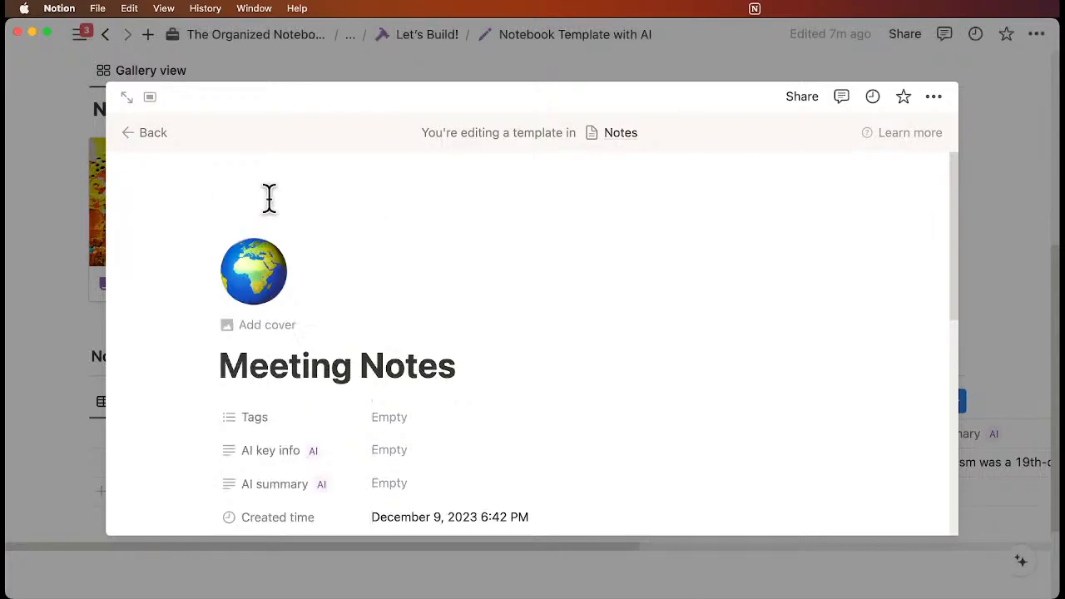
left_click(272, 266)
left_click(151, 306)
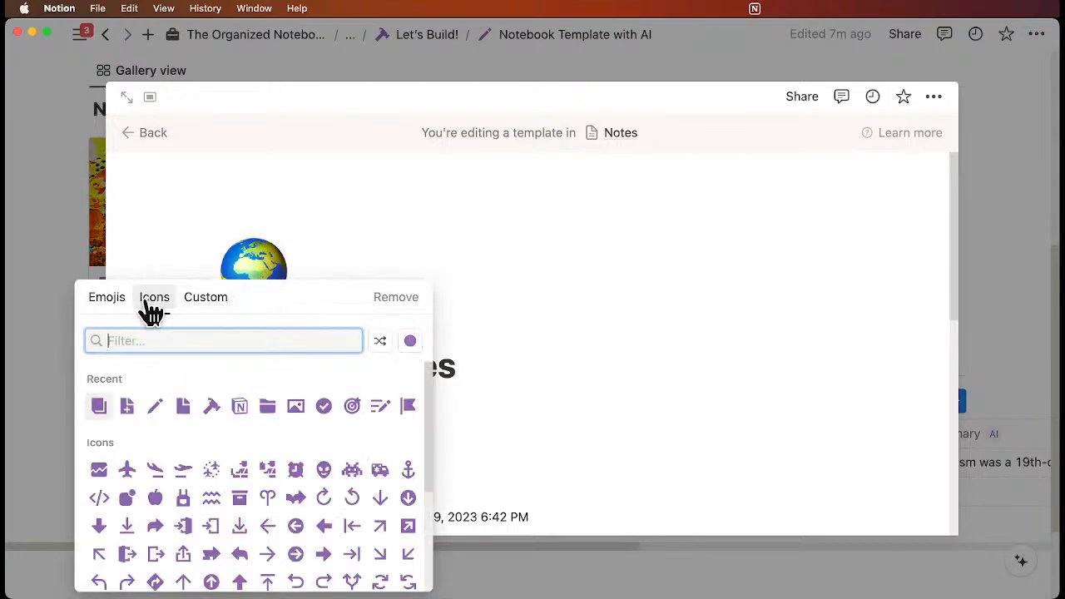
left_click(183, 406)
Step: Start the template's body with a Heading 3 reading "Meeting Notes"
scroll(318, 280, "down", 2)
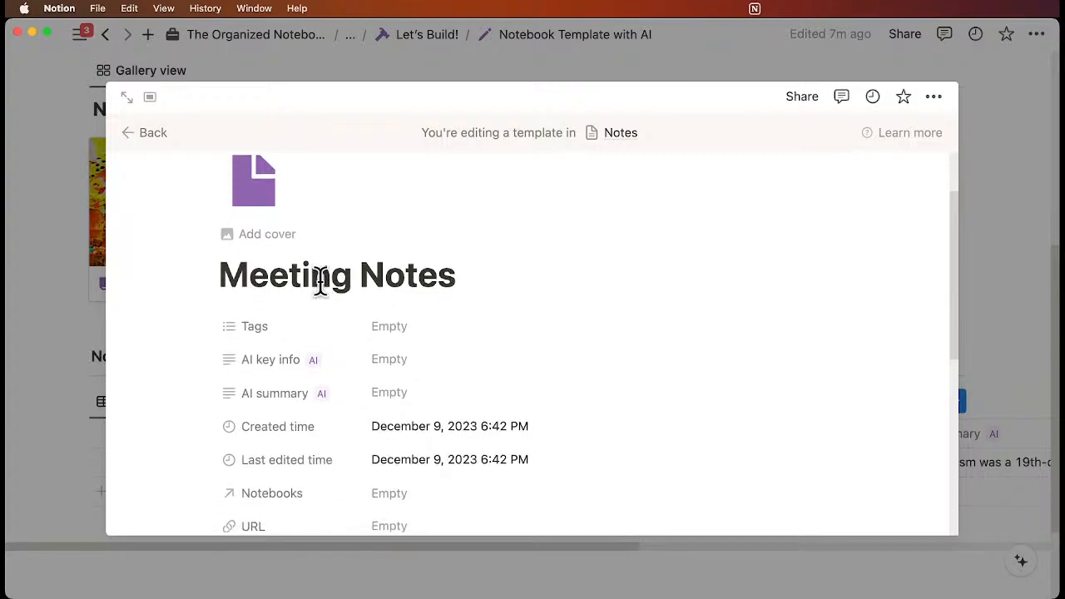
scroll(319, 281, "down", 5)
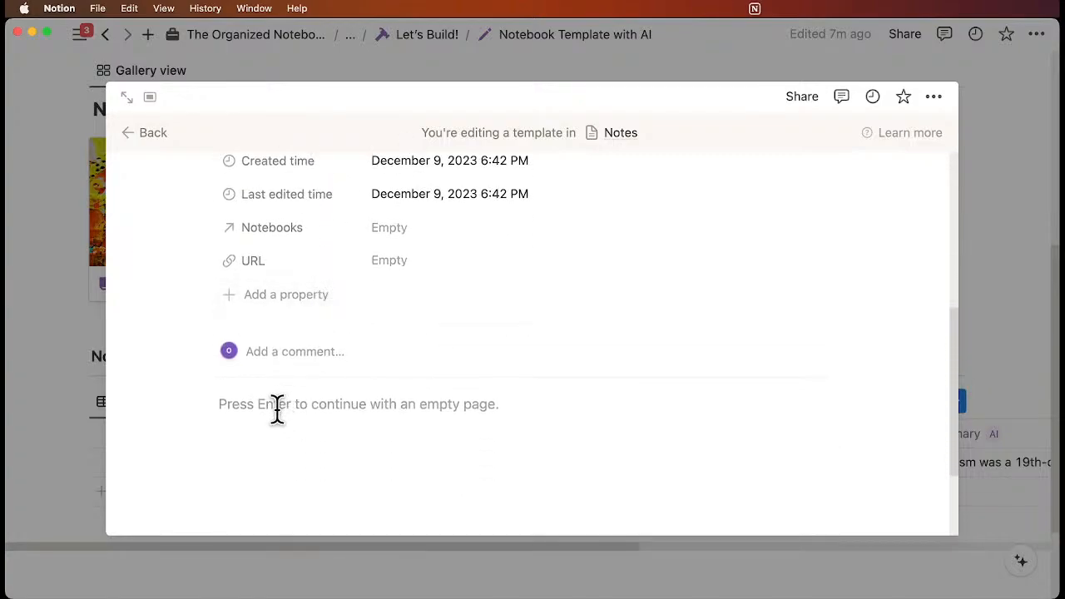
left_click(264, 406)
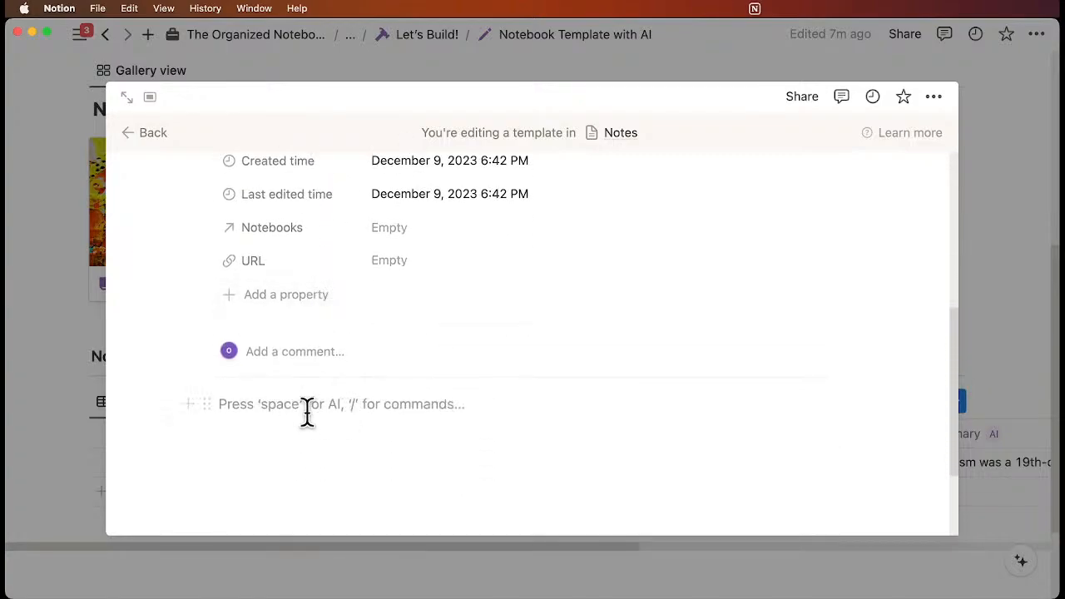
scroll(288, 416, "up", 8)
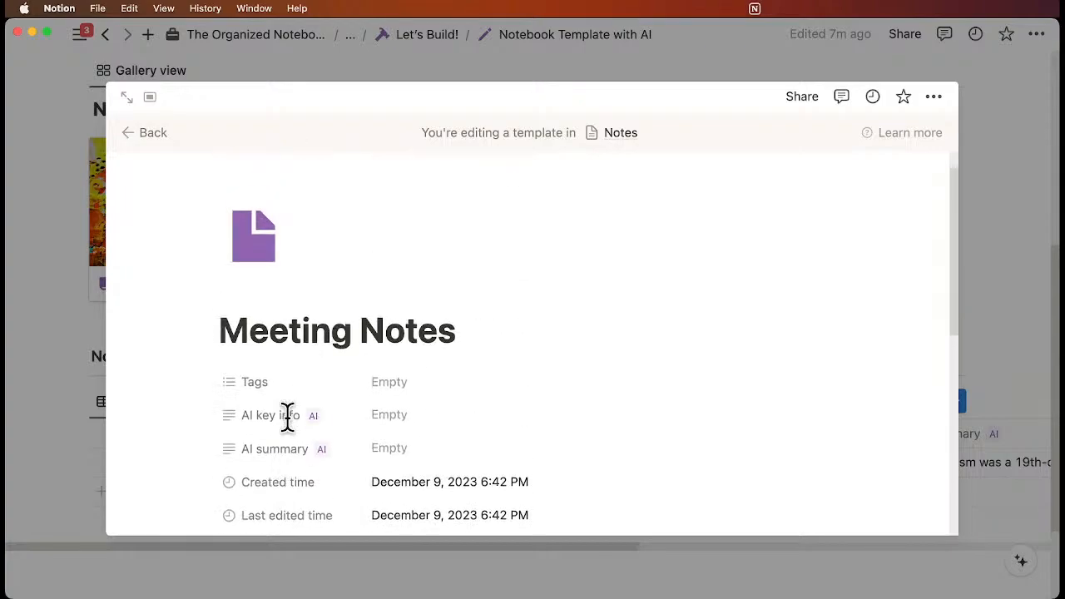
scroll(352, 373, "down", 6)
scroll(352, 374, "down", 3)
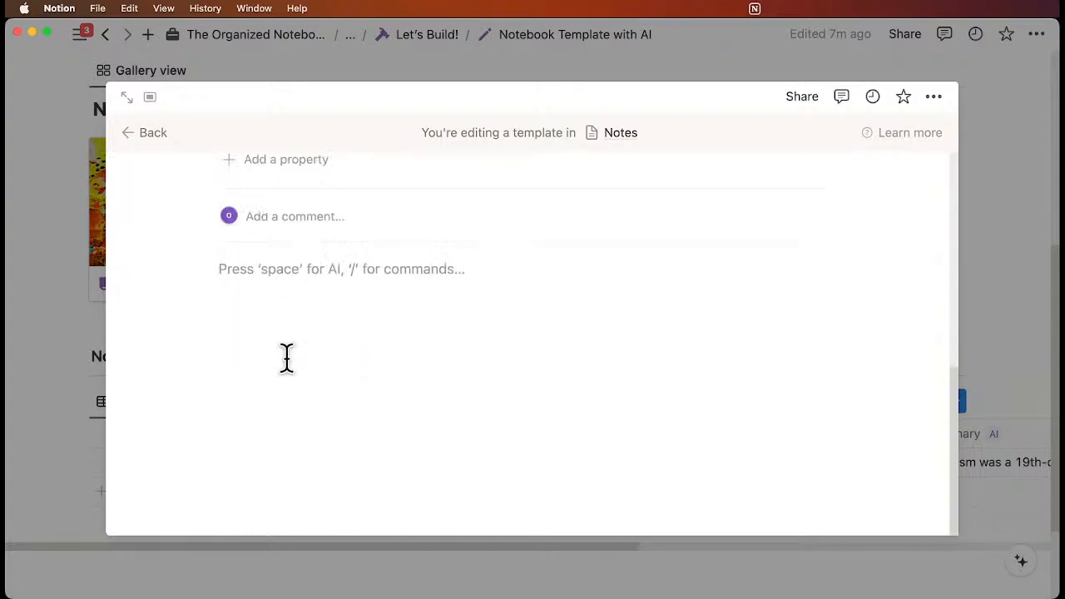
type("heading")
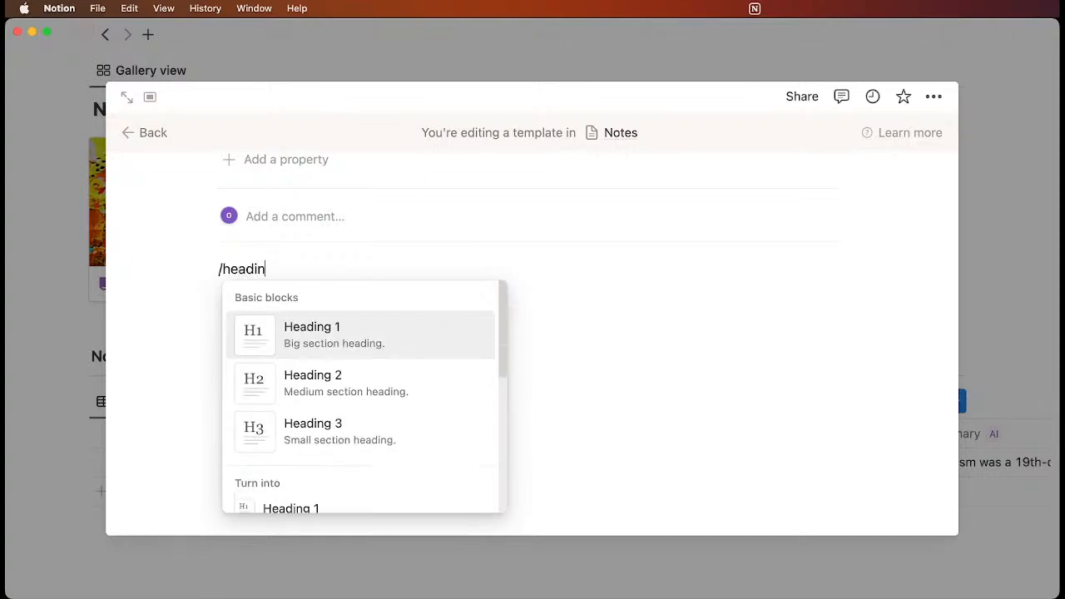
left_click(324, 431)
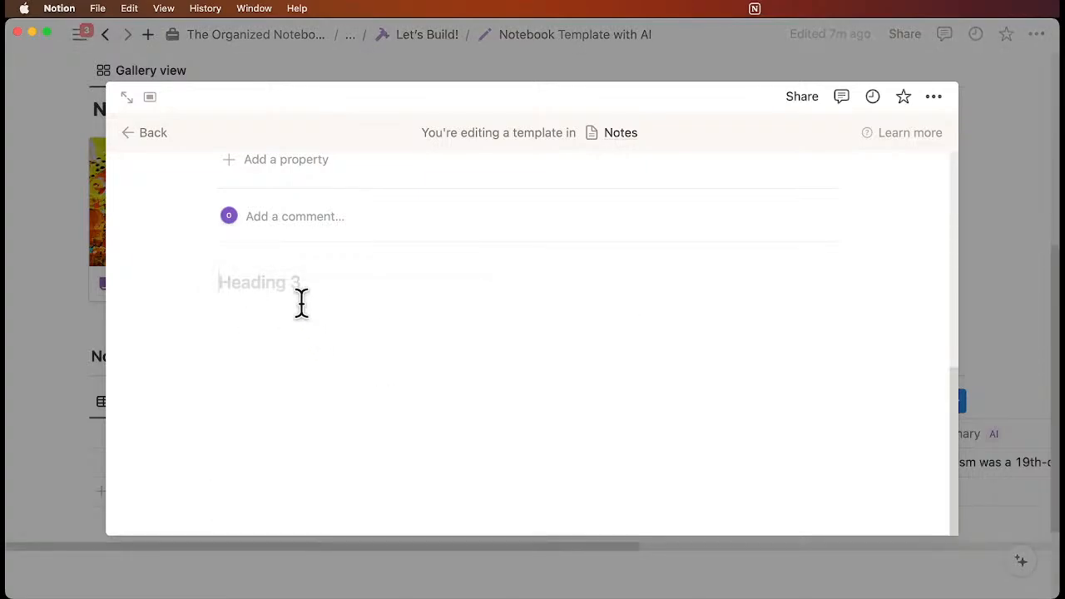
type("Meeting Not")
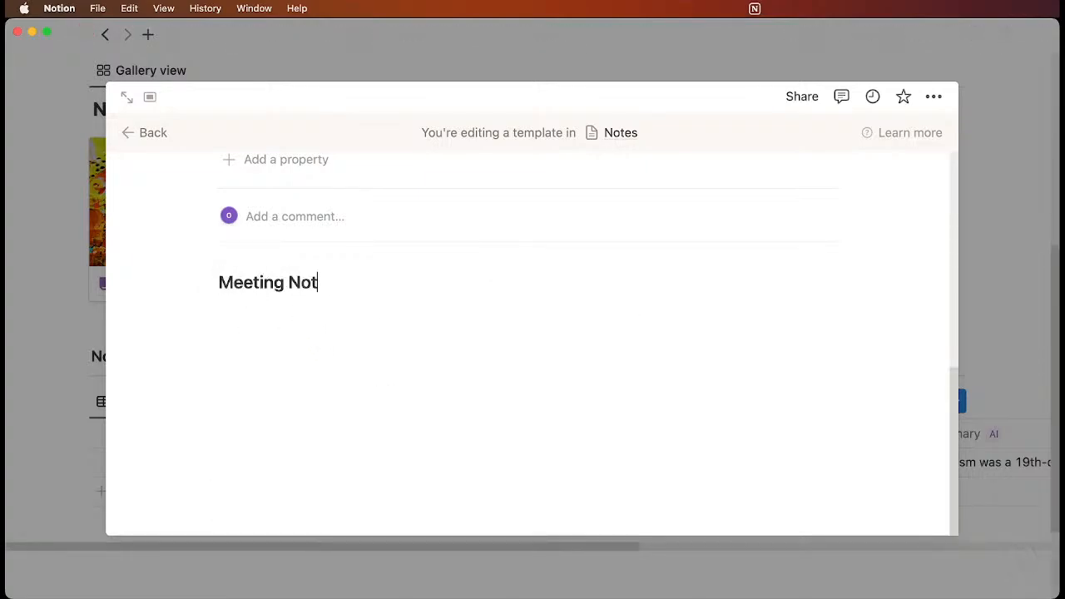
type("es")
Step: Insert a divider under the Meeting Notes heading, followed by a bulleted list of five empty items
key("Return")
type("/divider")
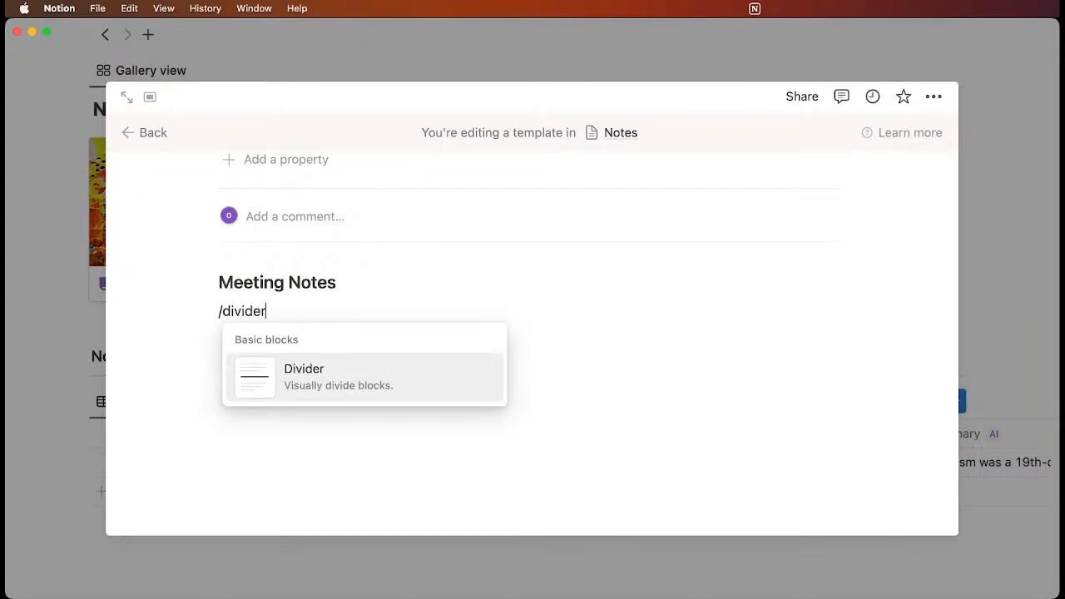
key("Return")
type("-")
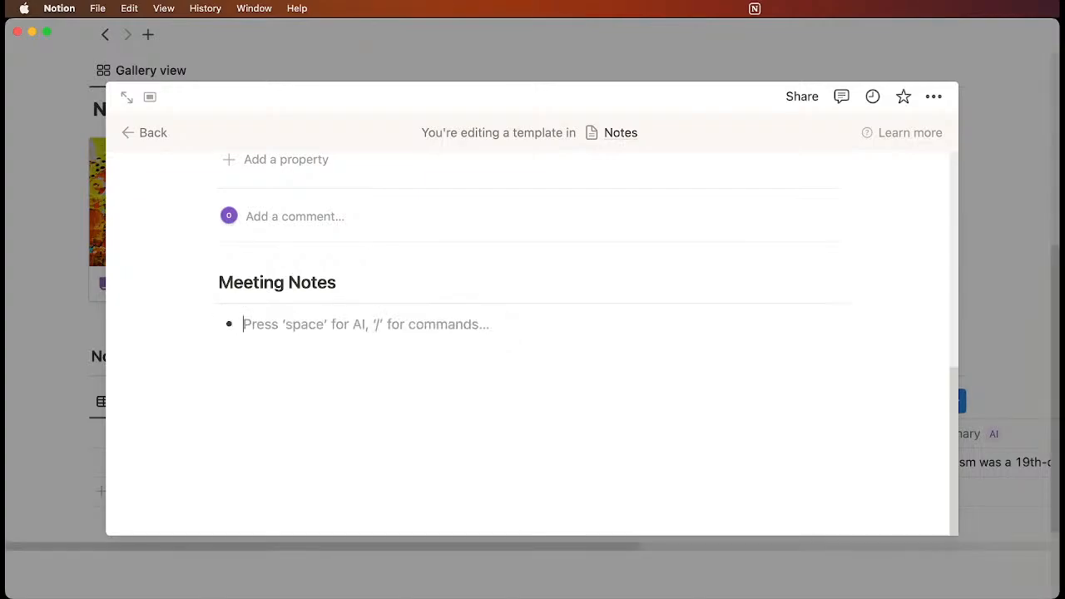
key("Return")
key("Return")
key("Return")
key("Return")
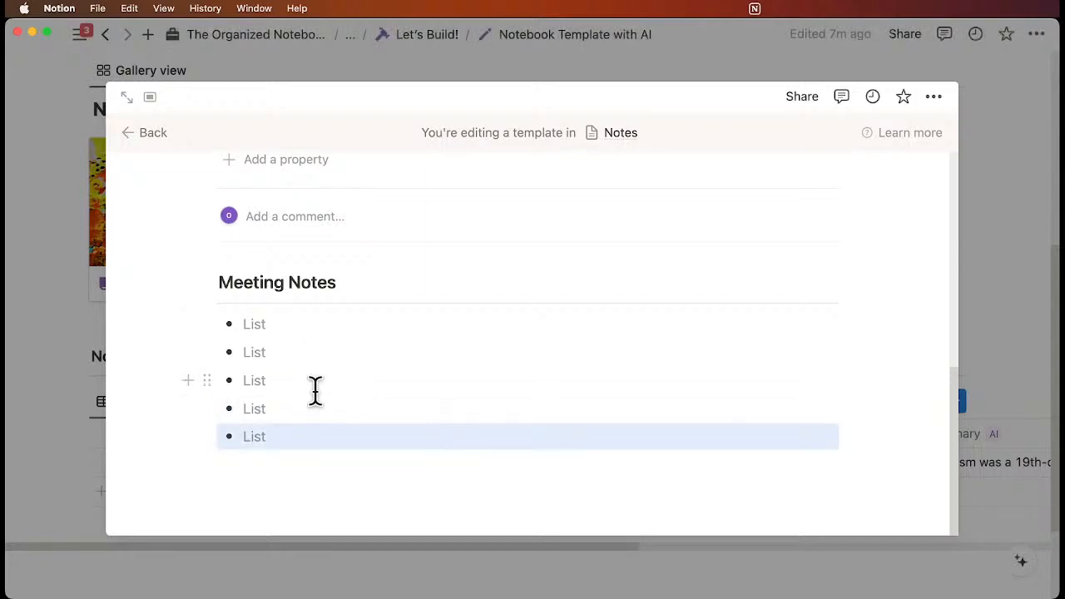
Step: Insert an Action items AI block below the bulleted list and return from the template to the Notes database
left_click(271, 465)
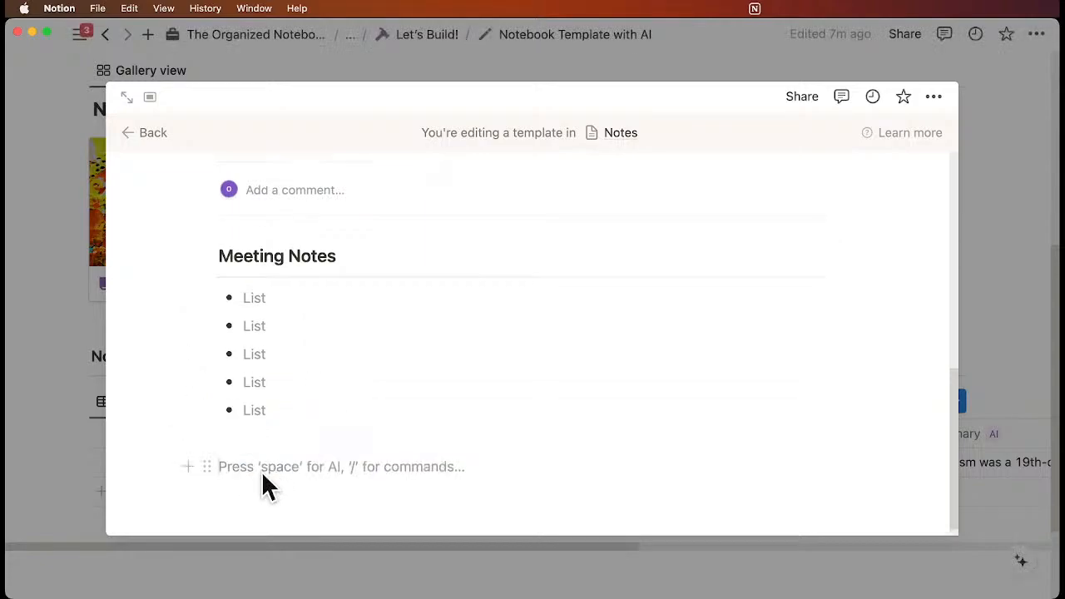
type("/ai")
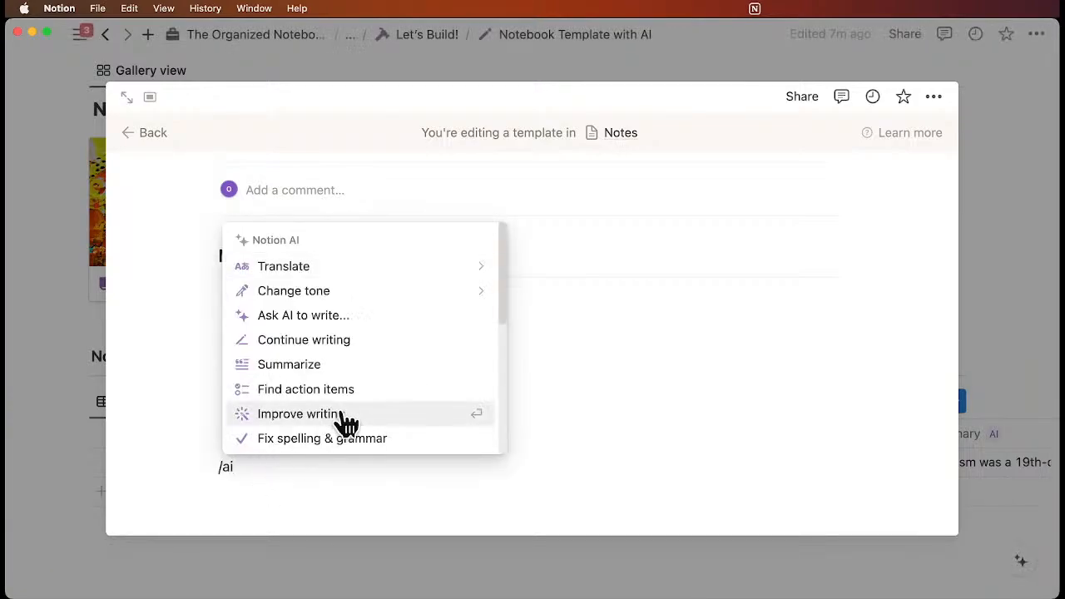
scroll(347, 424, "down", 15)
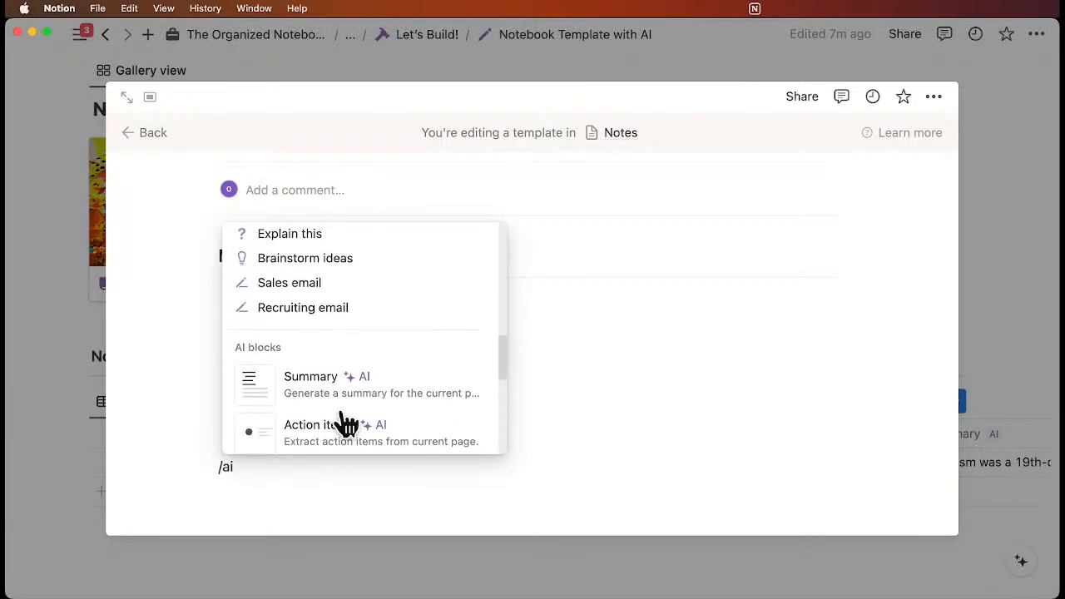
scroll(347, 424, "down", 3)
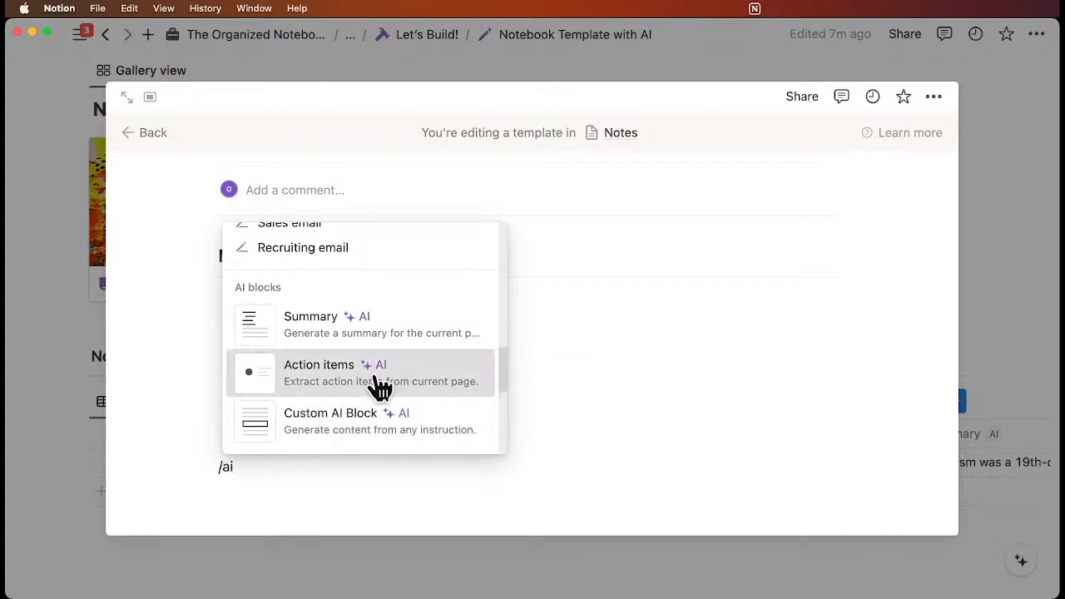
left_click(380, 386)
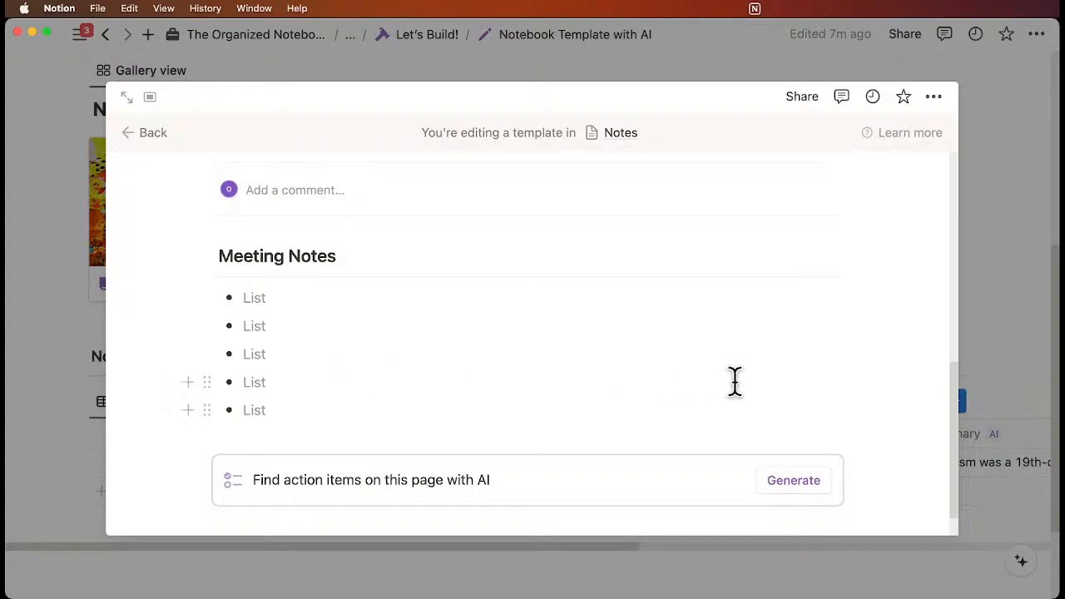
scroll(551, 388, "up", 10)
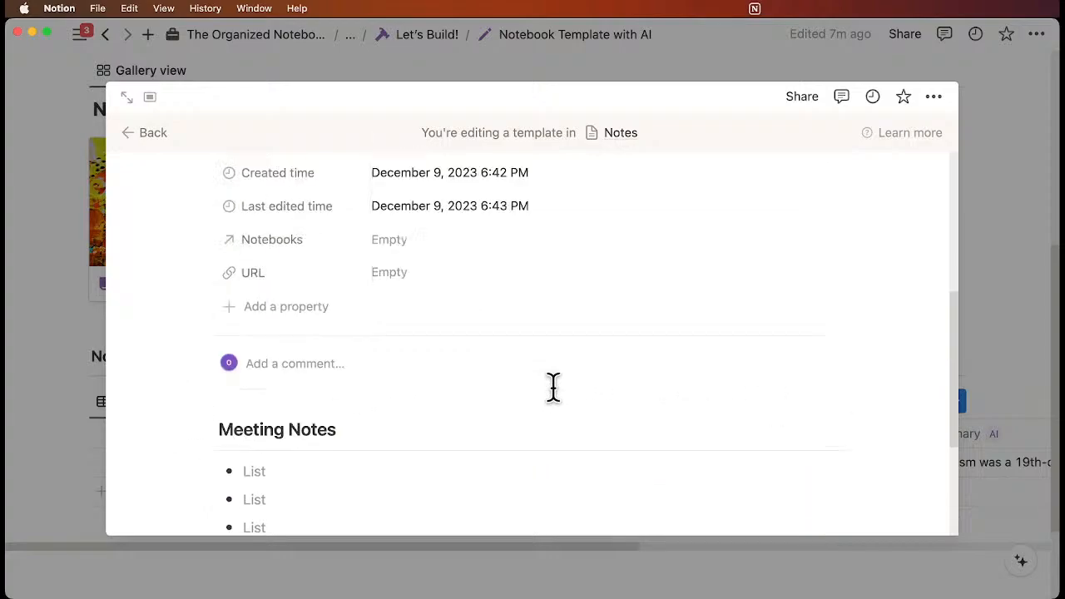
left_click(152, 133)
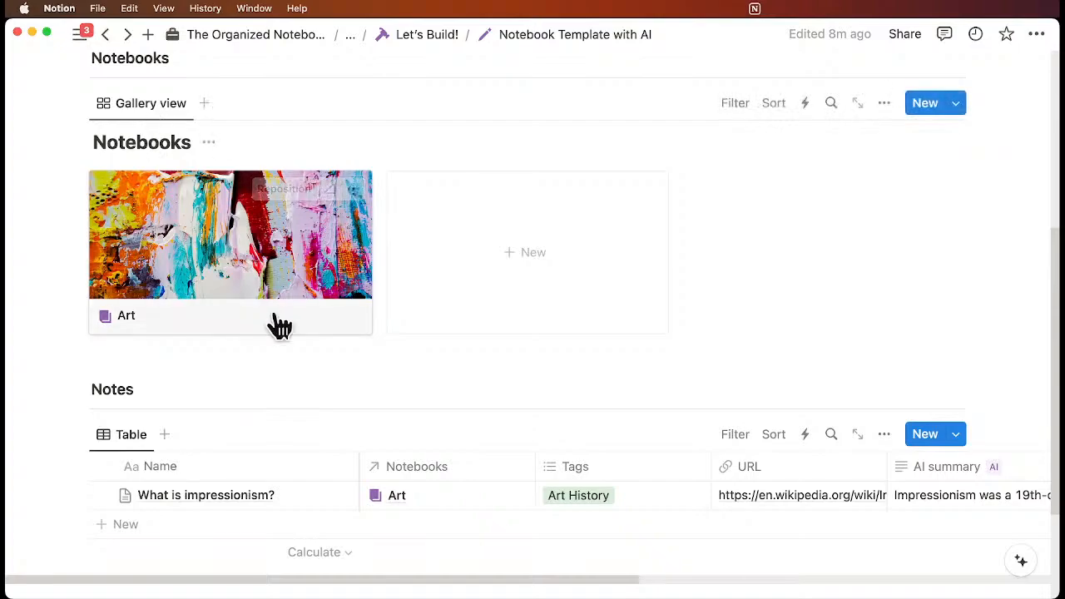
scroll(278, 326, "down", 4)
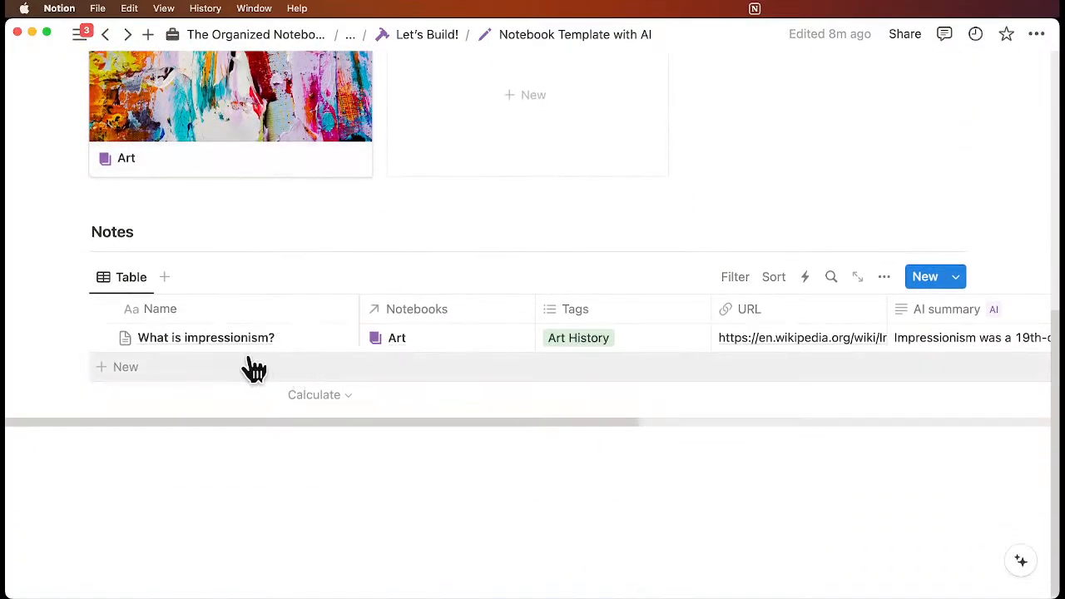
Step: Add a note named "Meeting Note" to the Notes table, open it and apply the Meeting Notes template
left_click(207, 368)
type("Me")
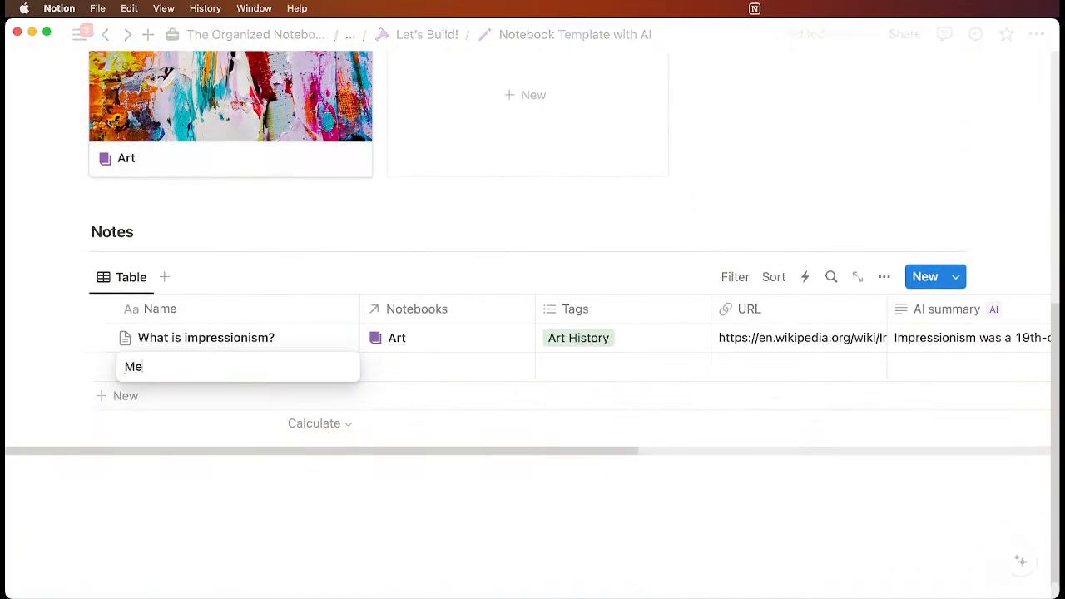
type("eting Note")
key("Return")
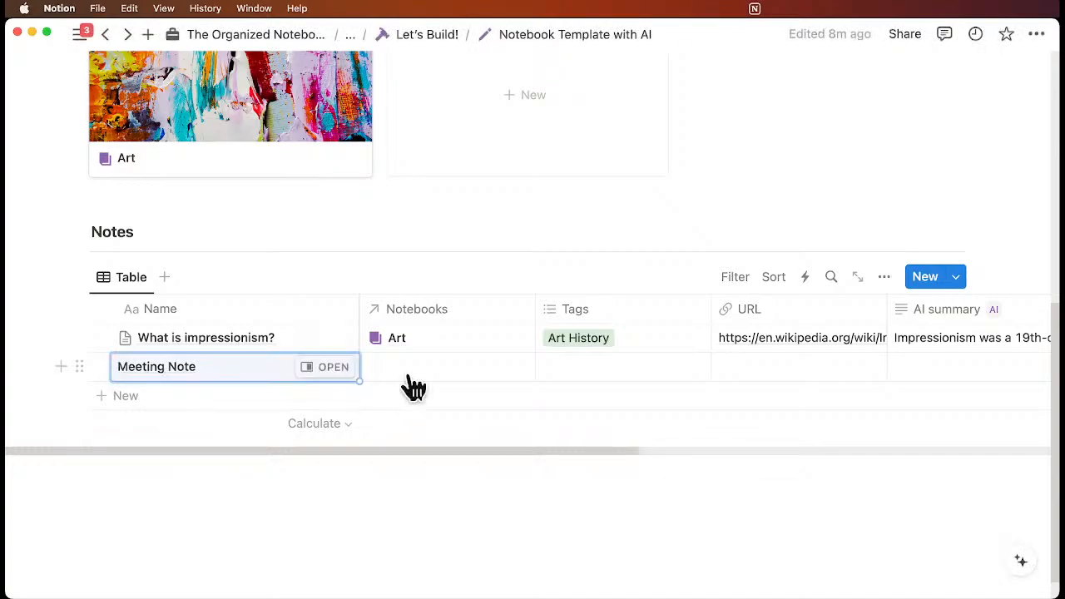
left_click(337, 373)
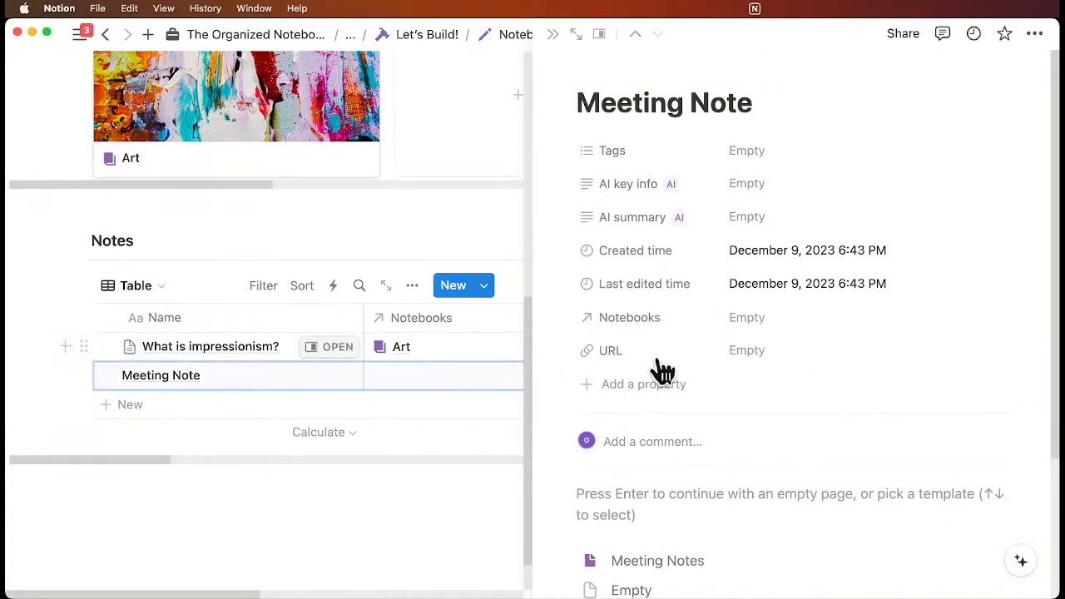
scroll(654, 374, "down", 5)
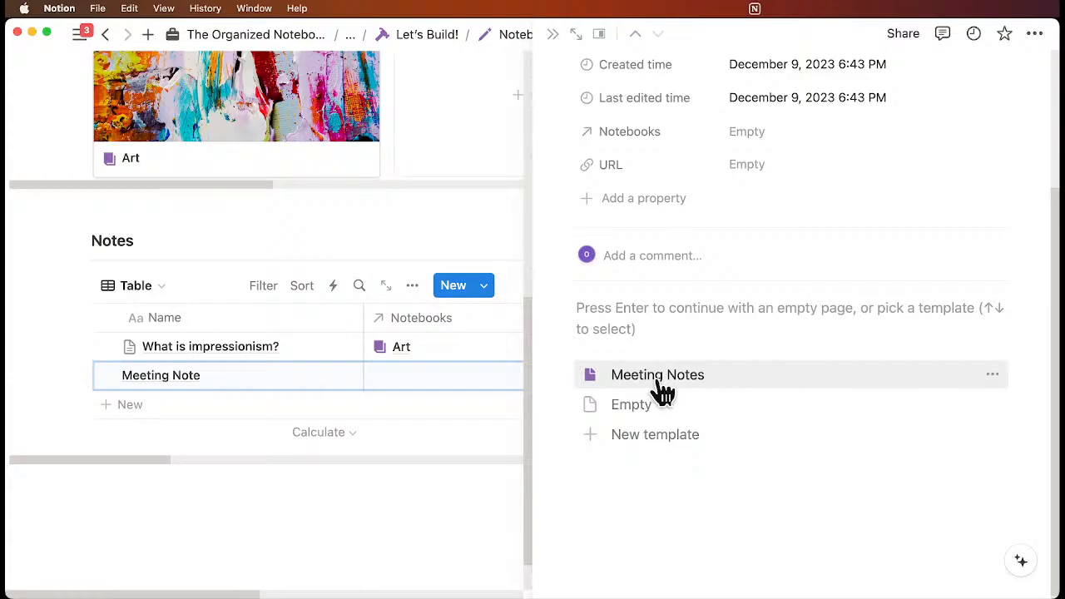
left_click(657, 376)
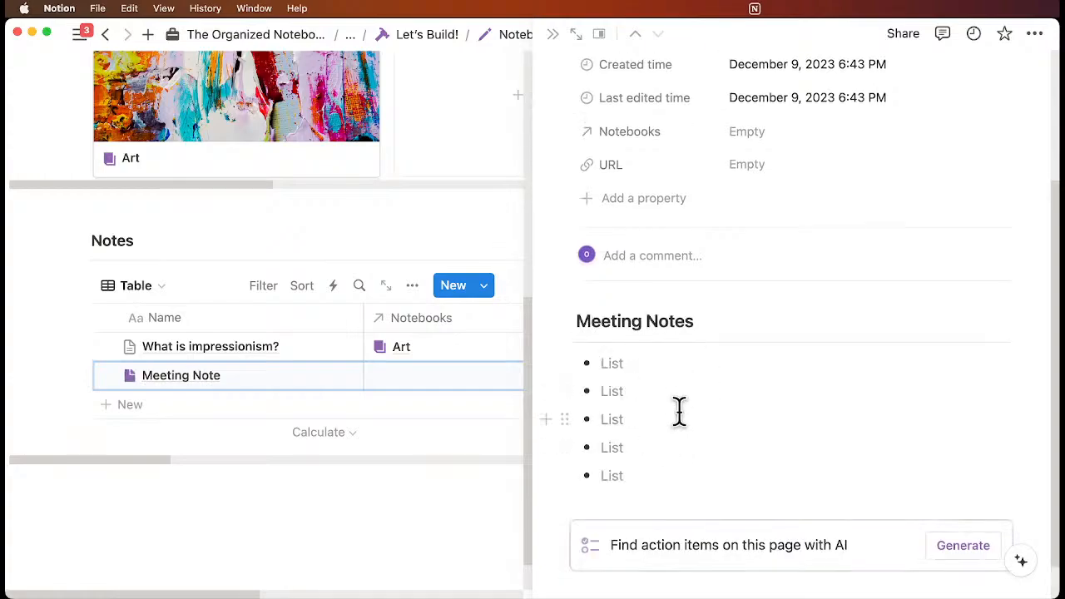
Step: Link the Meeting Note page to the Art notebook through its Notebooks relation
scroll(678, 411, "up", 1)
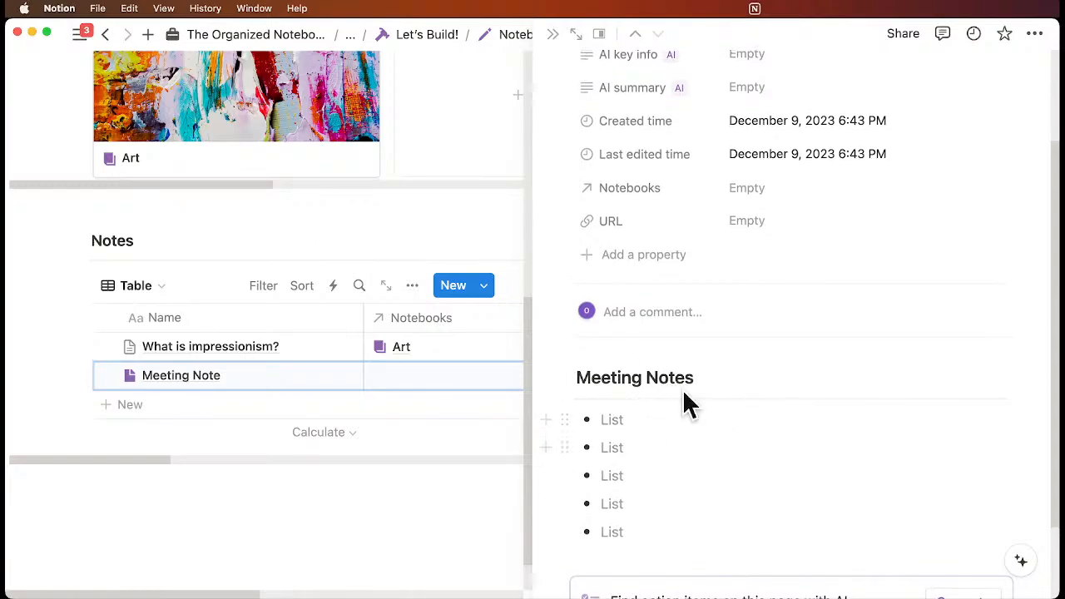
scroll(706, 450, "up", 2)
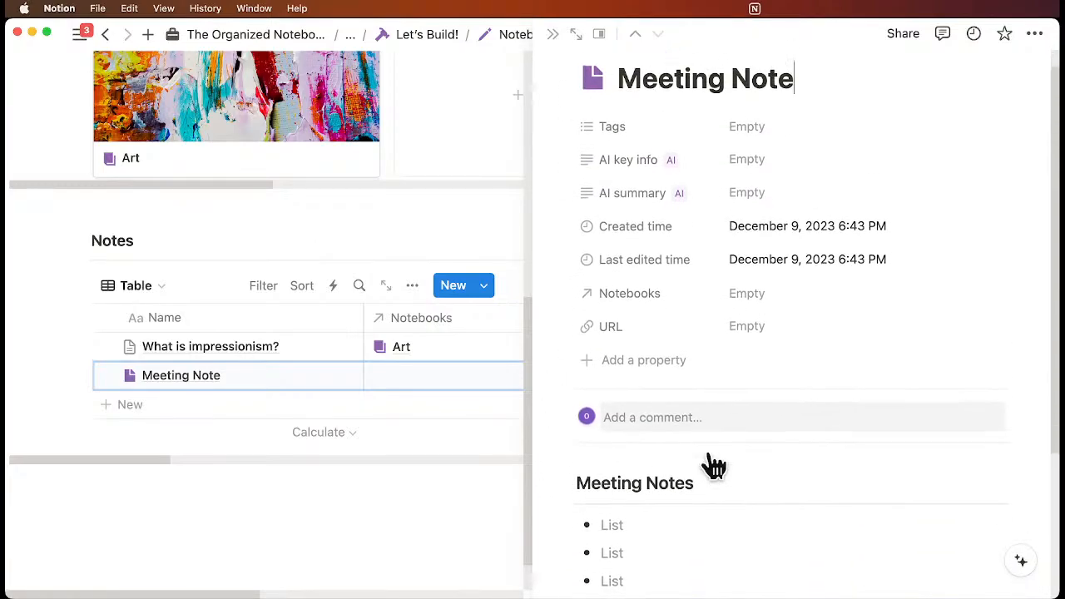
left_click(768, 290)
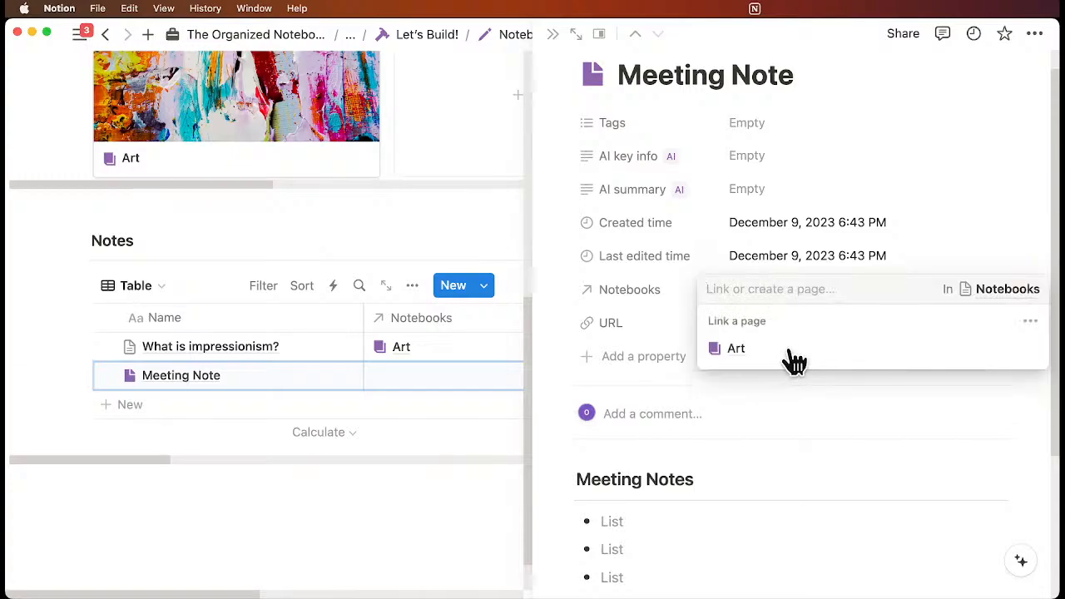
left_click(682, 344)
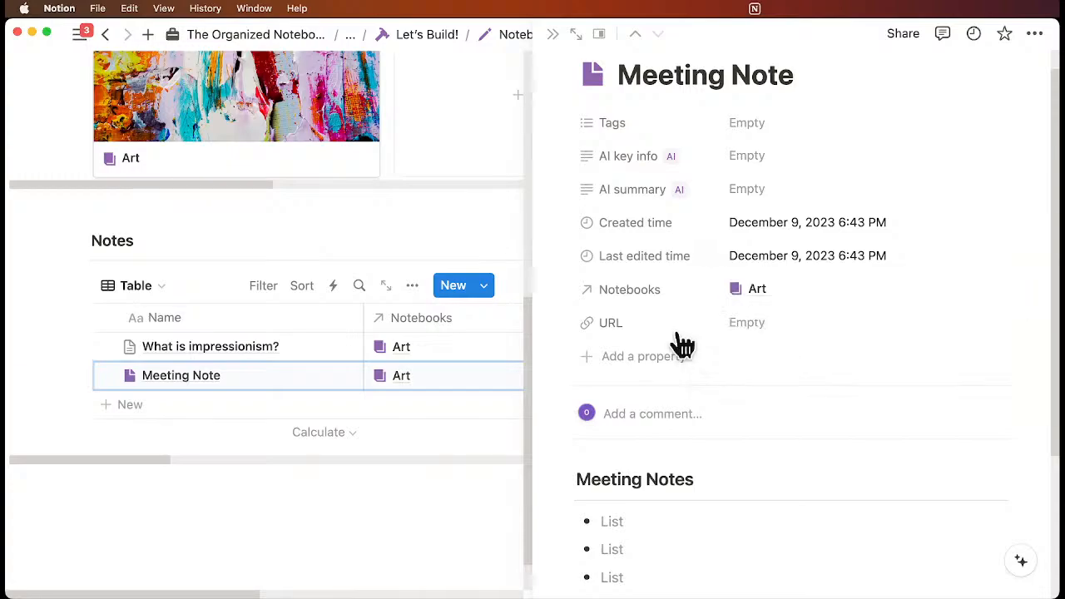
Step: Fill the first bullet under Meeting Notes with "Met with art professor about different art techniques"
scroll(714, 473, "down", 1)
left_click(625, 422)
type("Met with art professor about different art techniques")
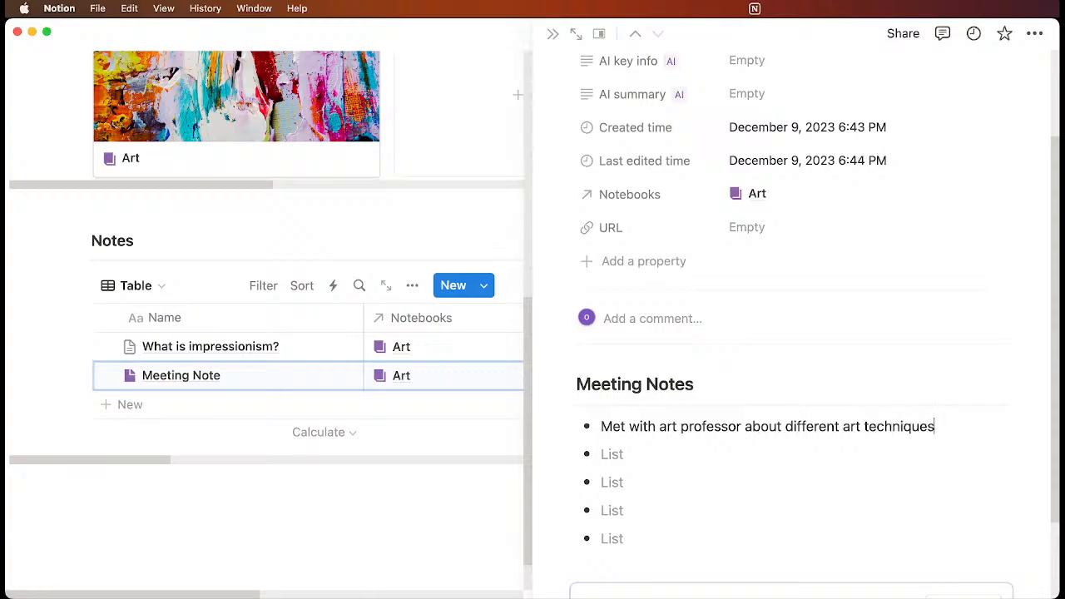
Step: Fill the second bullet under Meeting Notes with "Received some assignments to complete", correcting the spelling of "Received"
left_click(637, 454)
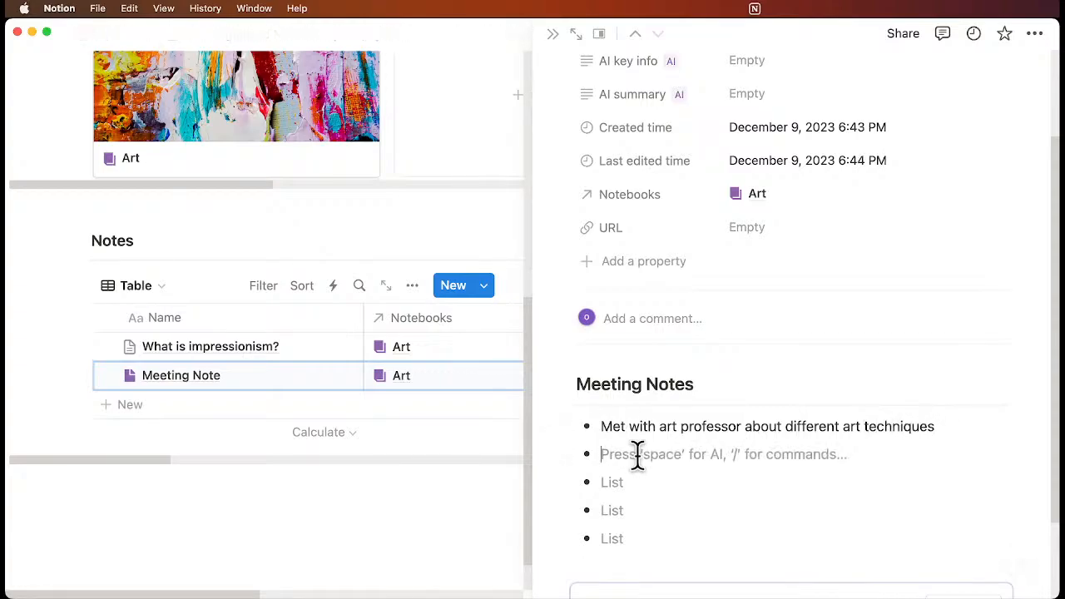
type("Recieved")
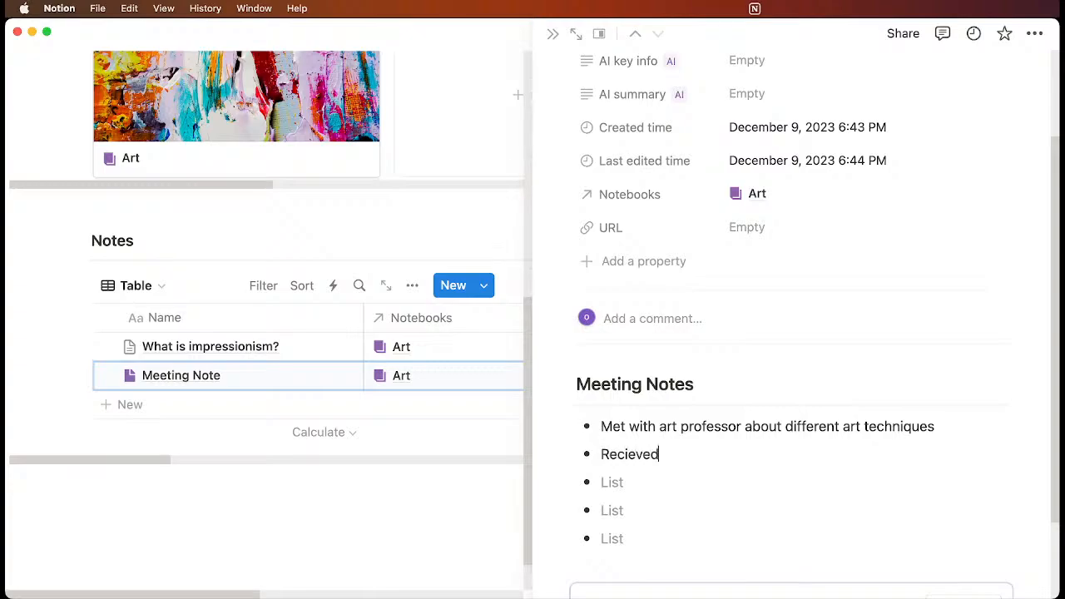
type(" some")
left_click(632, 466)
key("BackSpace")
key("BackSpace")
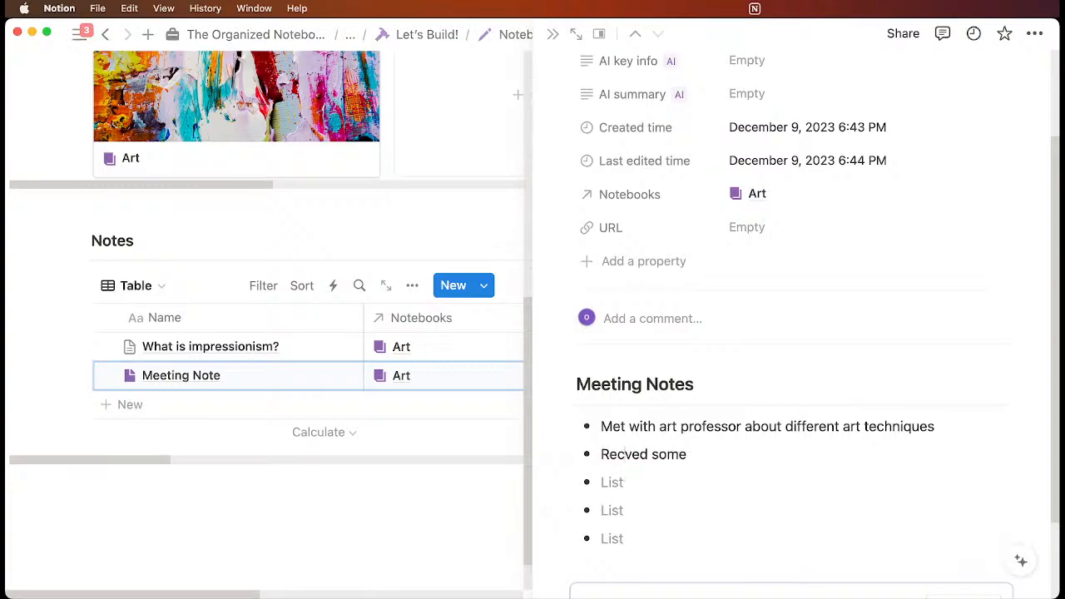
type("ei")
left_click(723, 456)
type("assign")
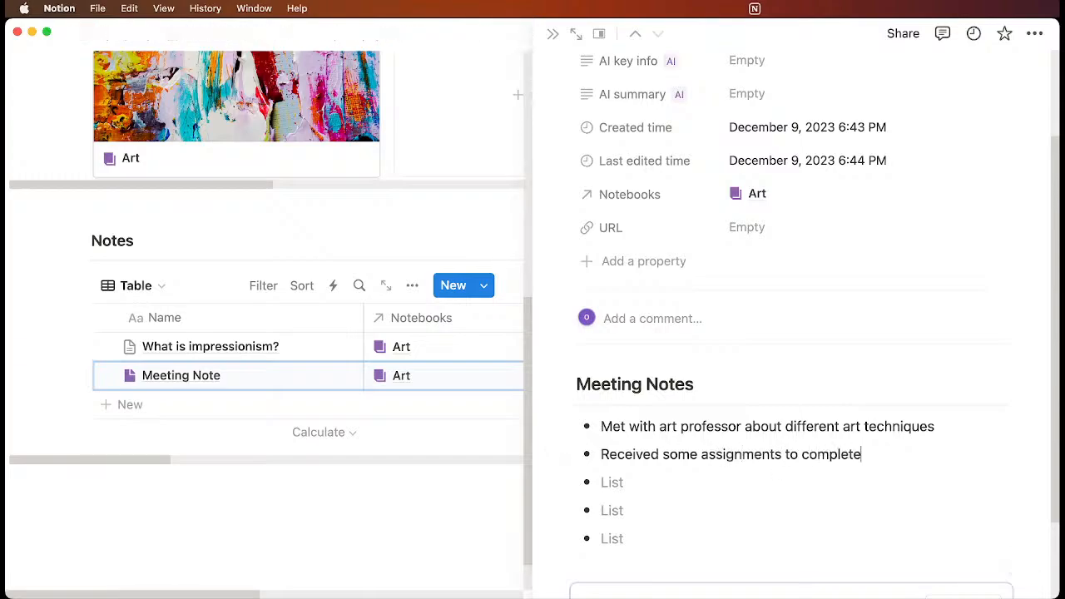
type("ments to complete")
Step: Generate the AI action items on the Meeting Note page, review the page and close it
scroll(832, 459, "down", 2)
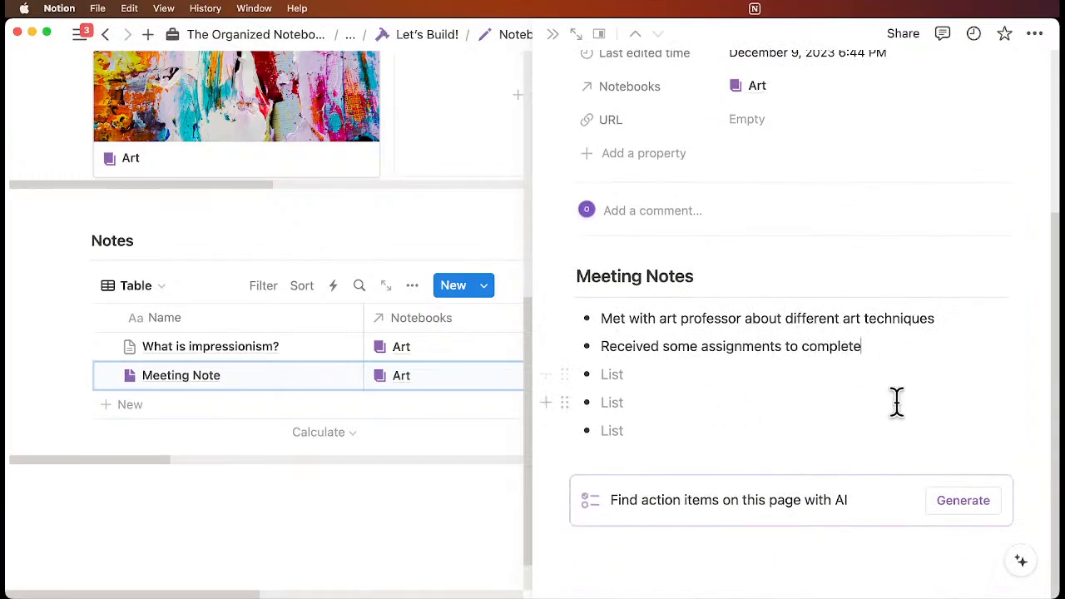
left_click(963, 502)
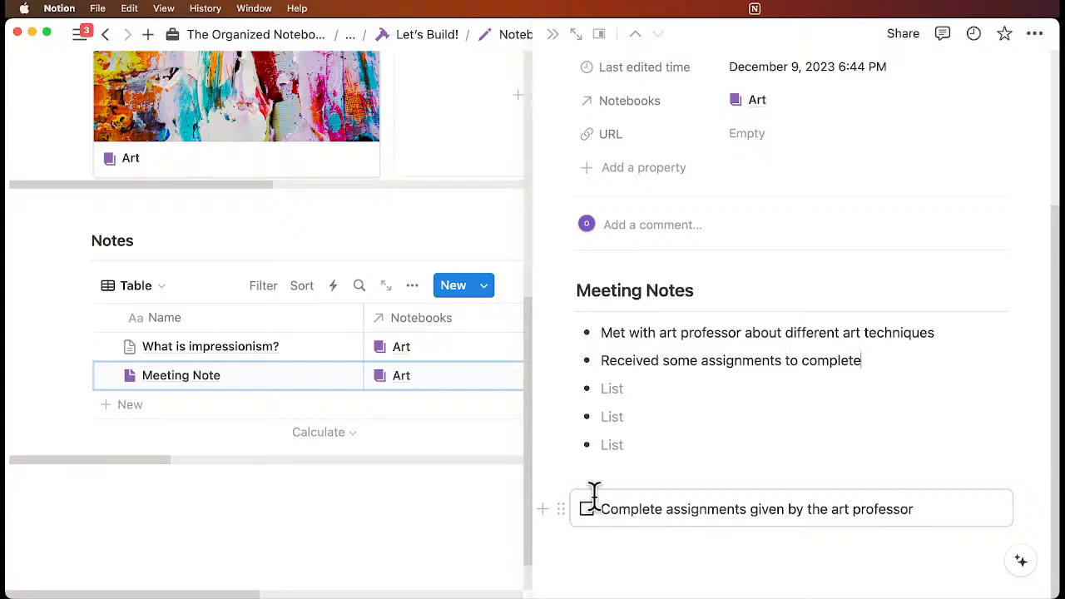
scroll(623, 449, "up", 5)
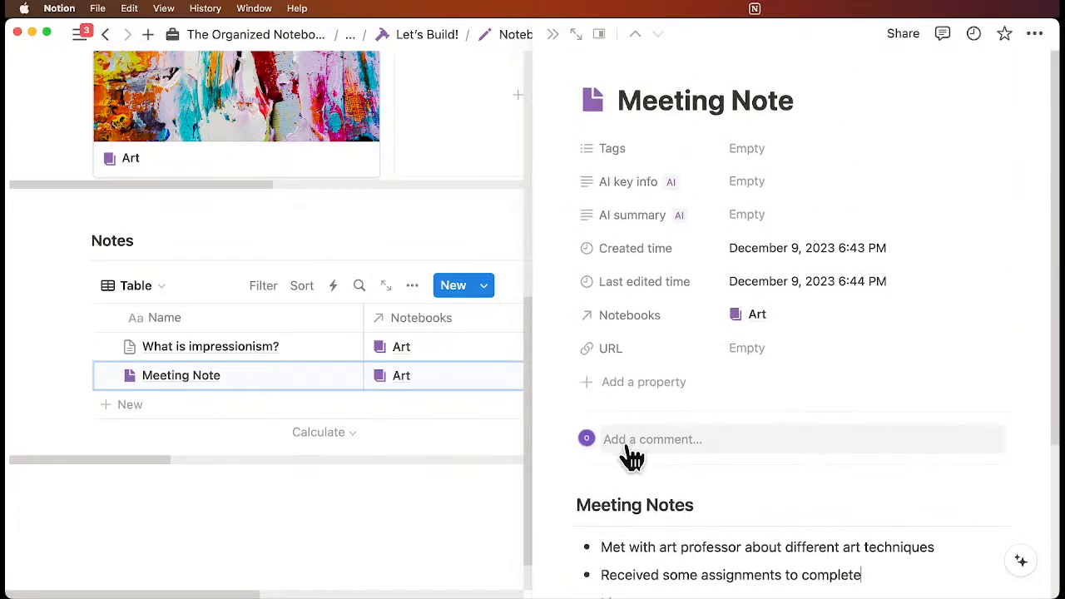
scroll(629, 454, "down", 5)
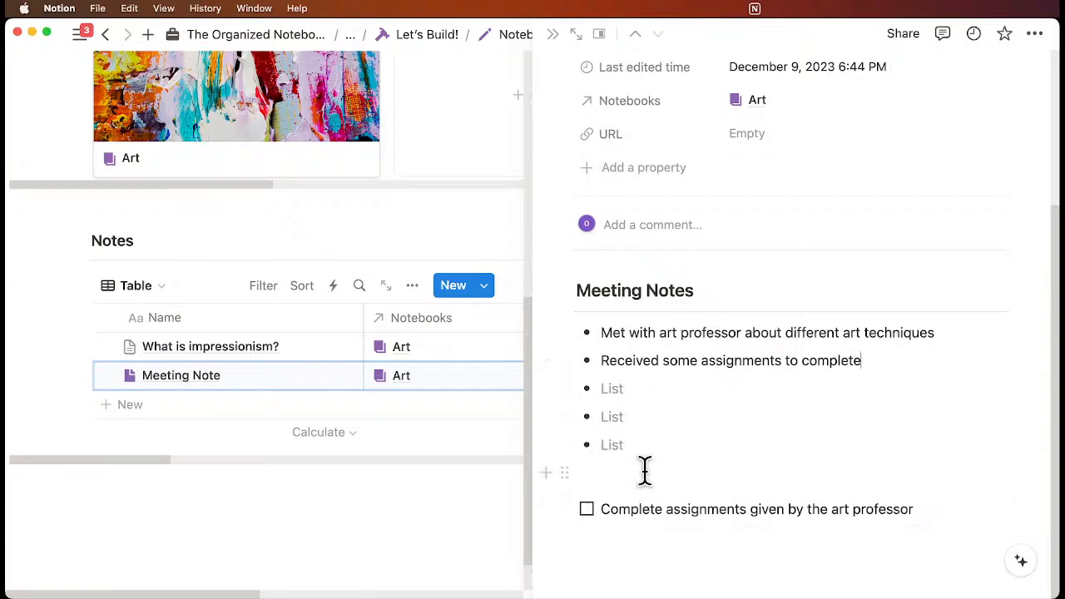
scroll(634, 416, "up", 5)
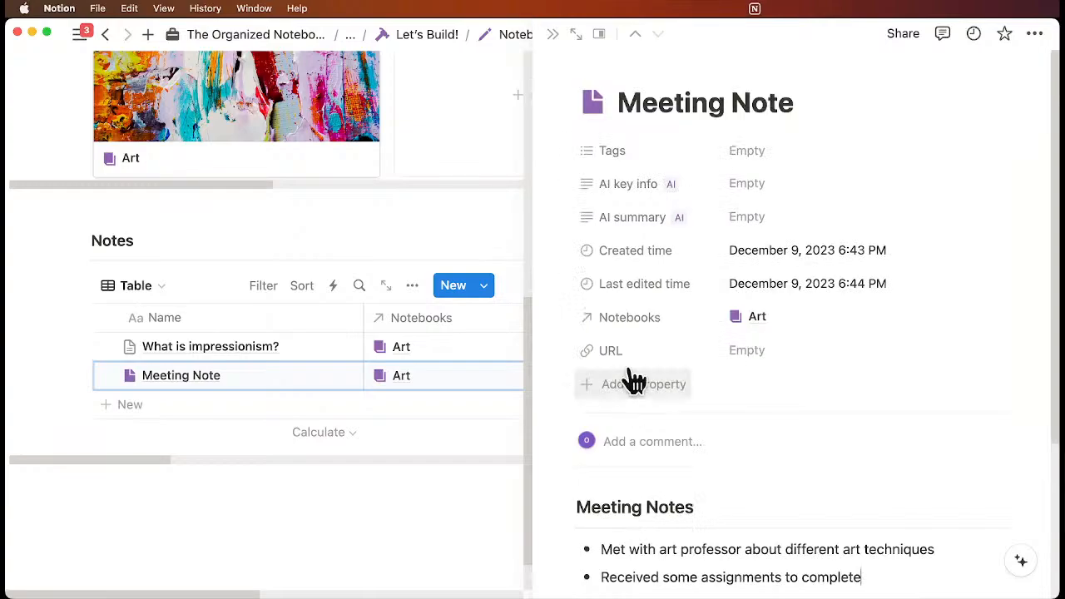
left_click(555, 40)
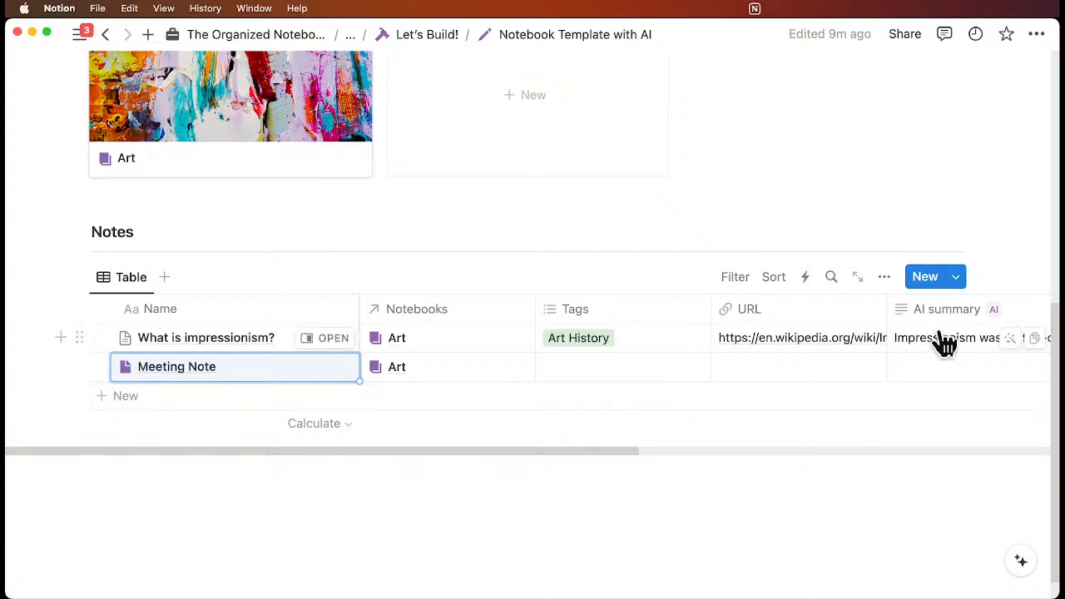
Step: Create another template for the Notes database and title it "Study Note"
left_click(957, 278)
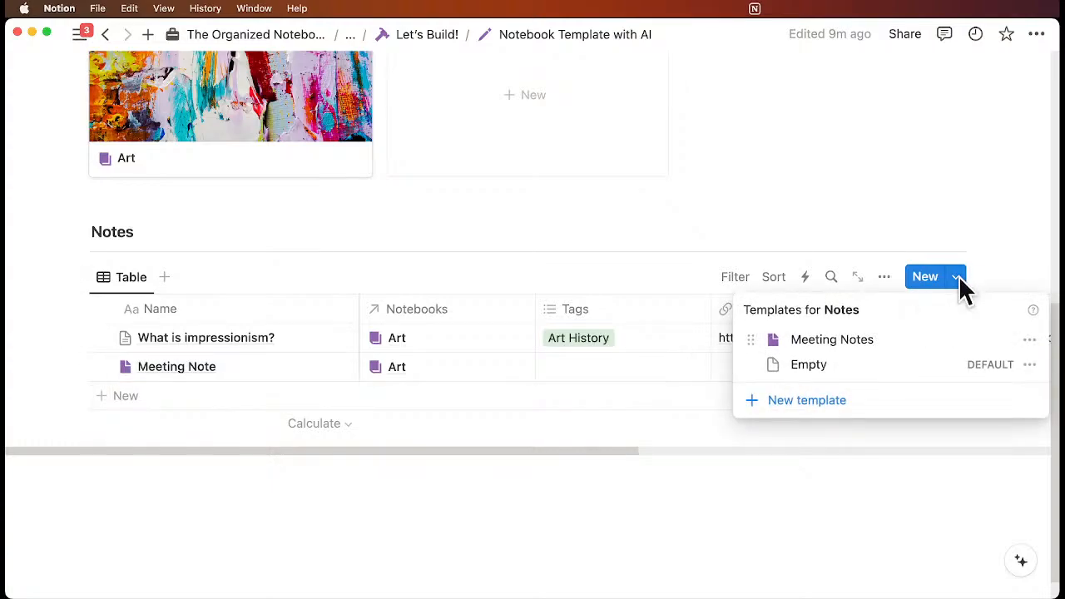
left_click(828, 403)
type("Stud")
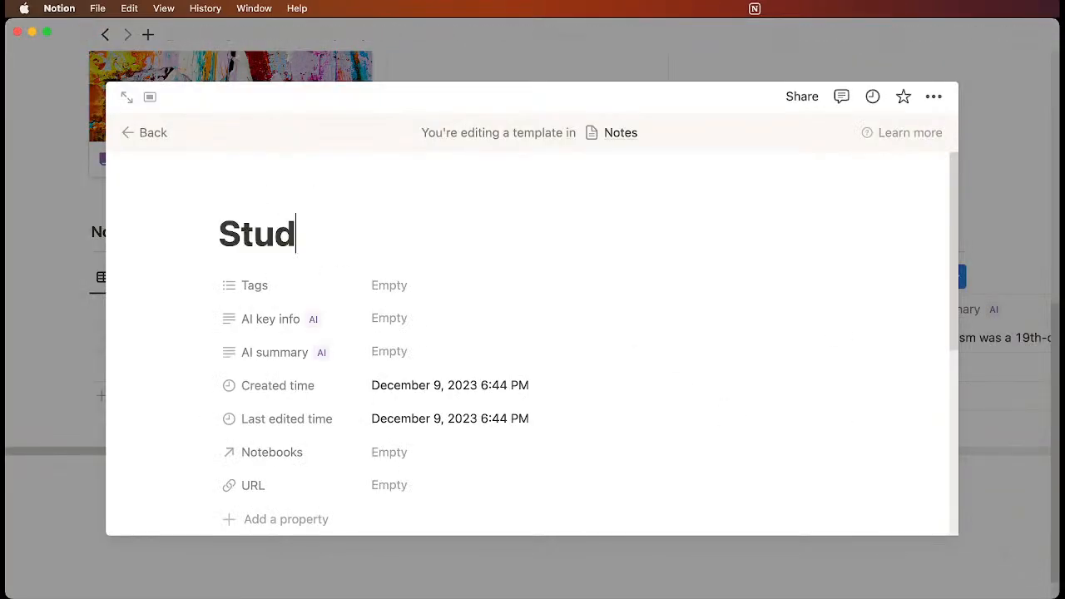
type("y Note")
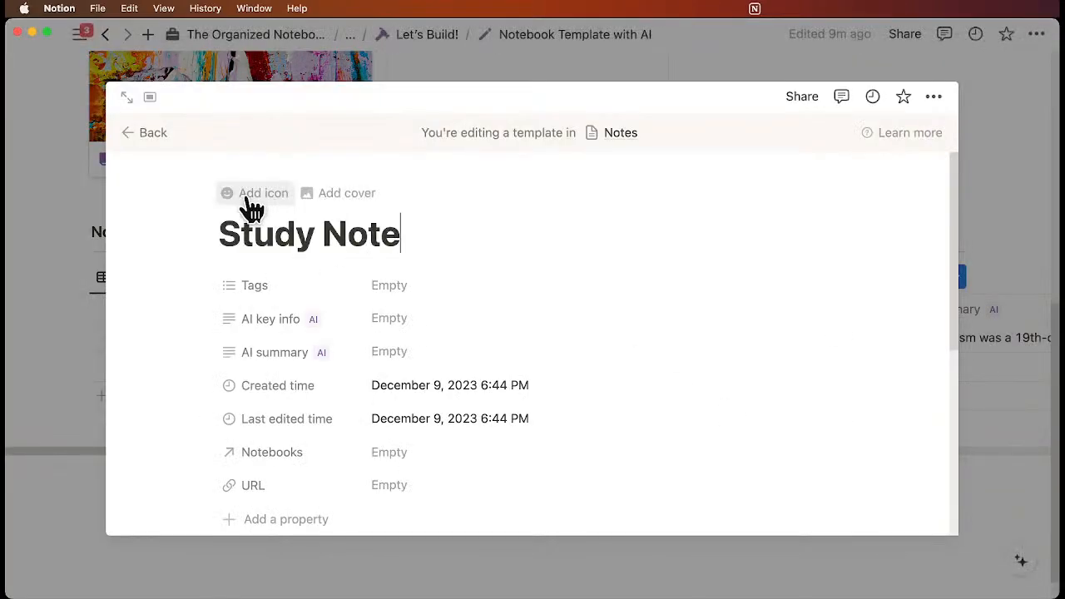
Step: Give the Study Note template a page icon, using the purple document symbol from the recent icons
left_click(265, 196)
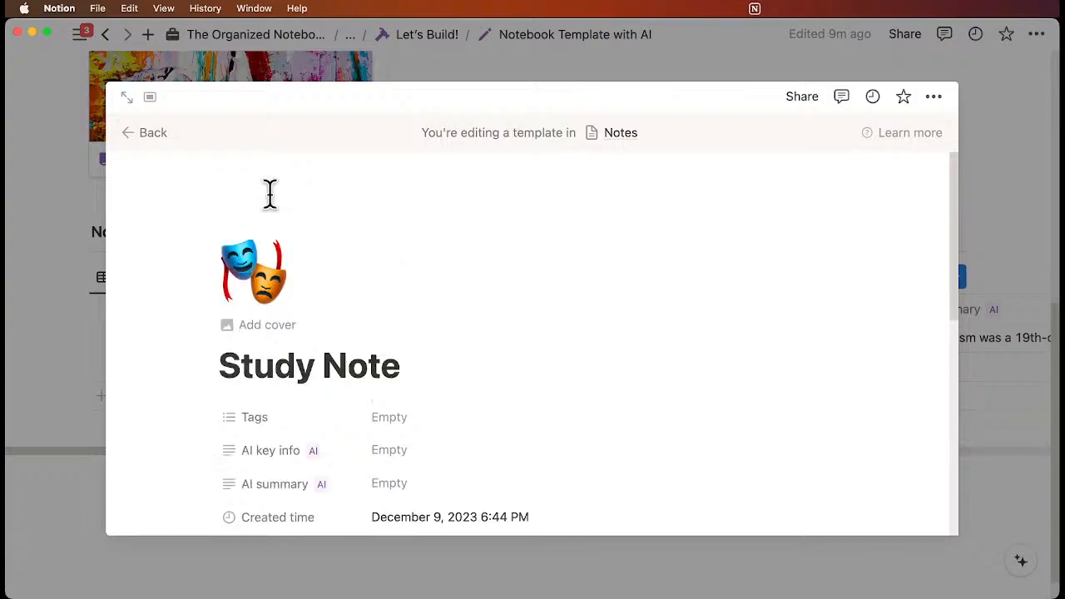
left_click(268, 268)
left_click(155, 304)
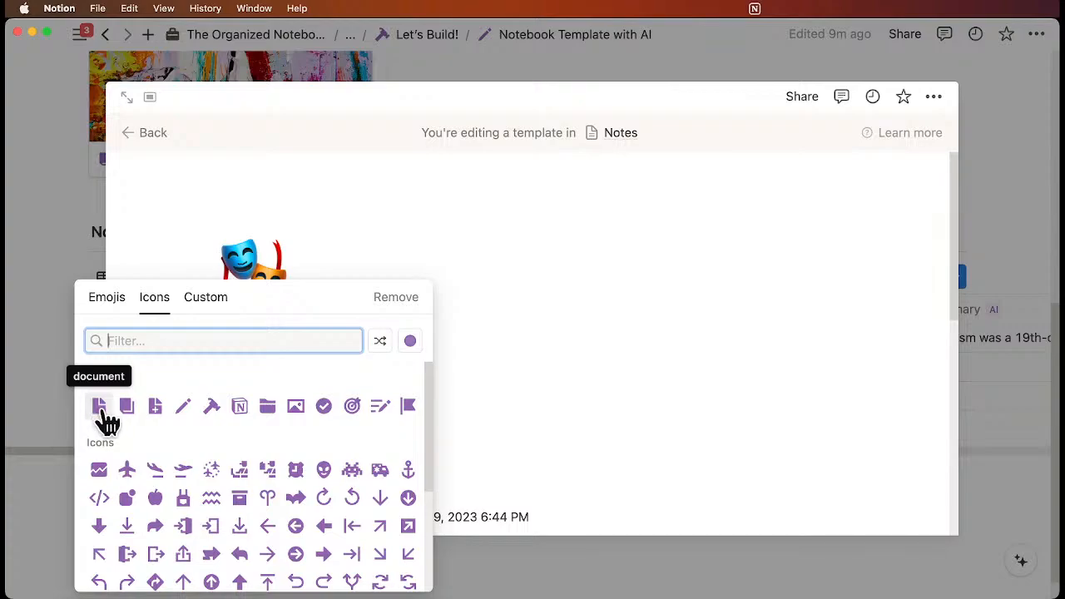
left_click(99, 406)
Step: Start the template's body with the line "Study Notes" and insert a divider beneath it
scroll(295, 339, "down", 5)
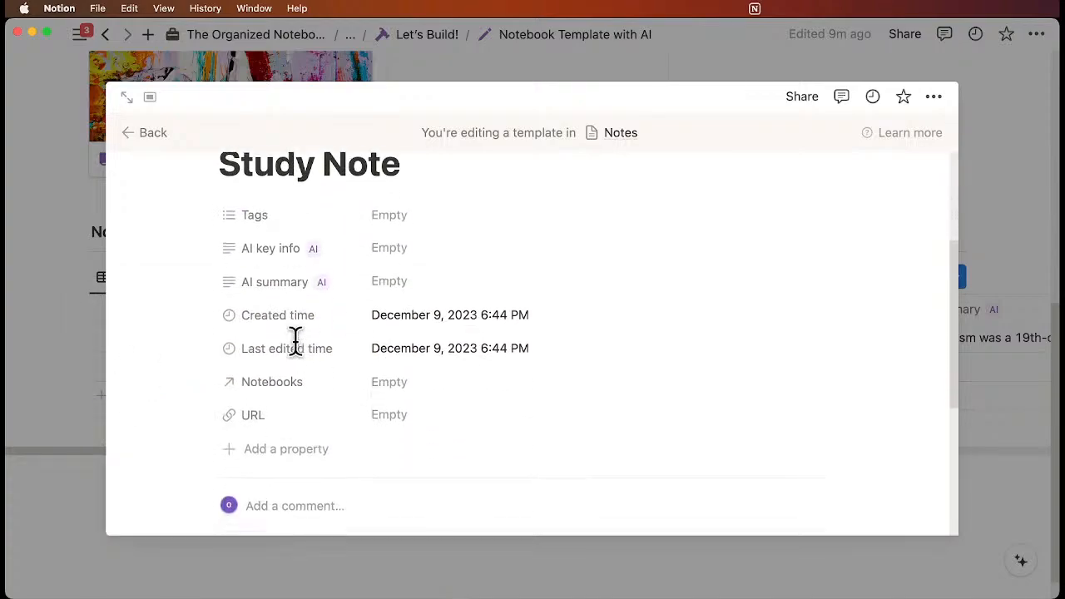
scroll(296, 339, "down", 5)
left_click(263, 306)
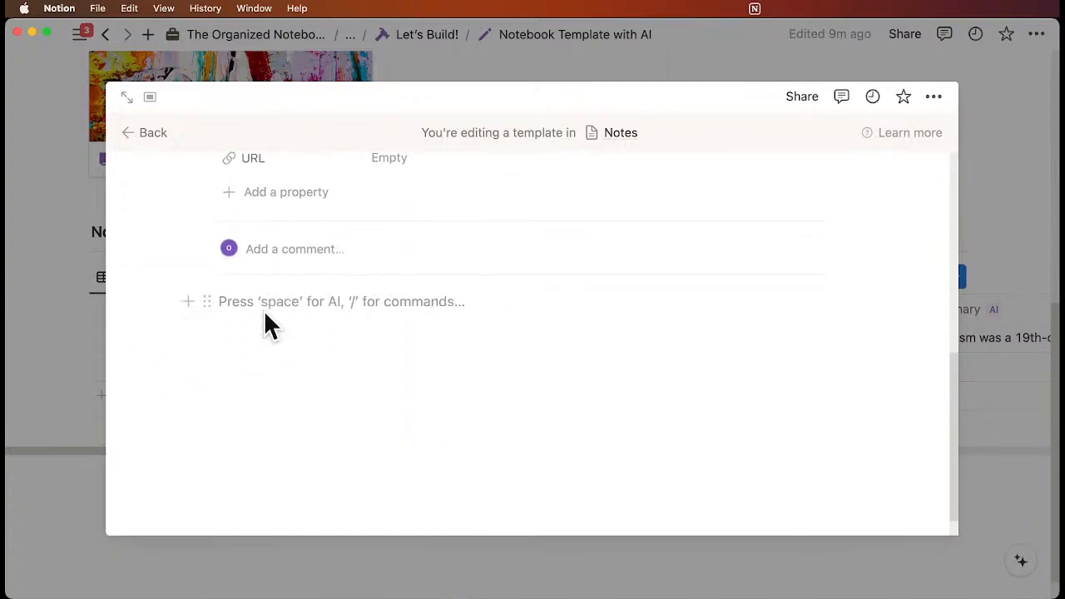
type("Study Note")
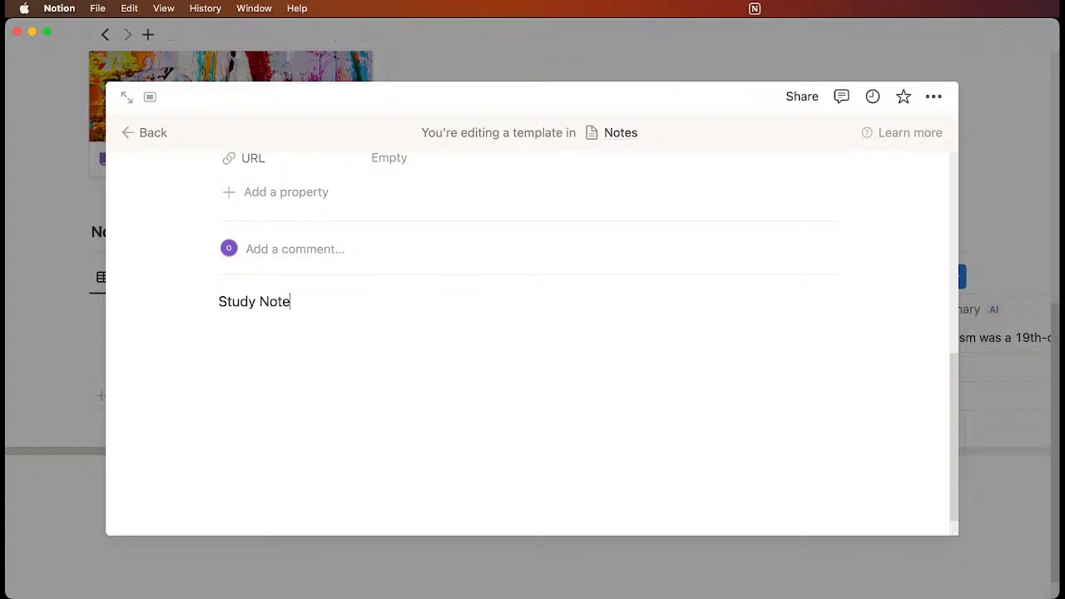
type("s")
key("Return")
type("/divd")
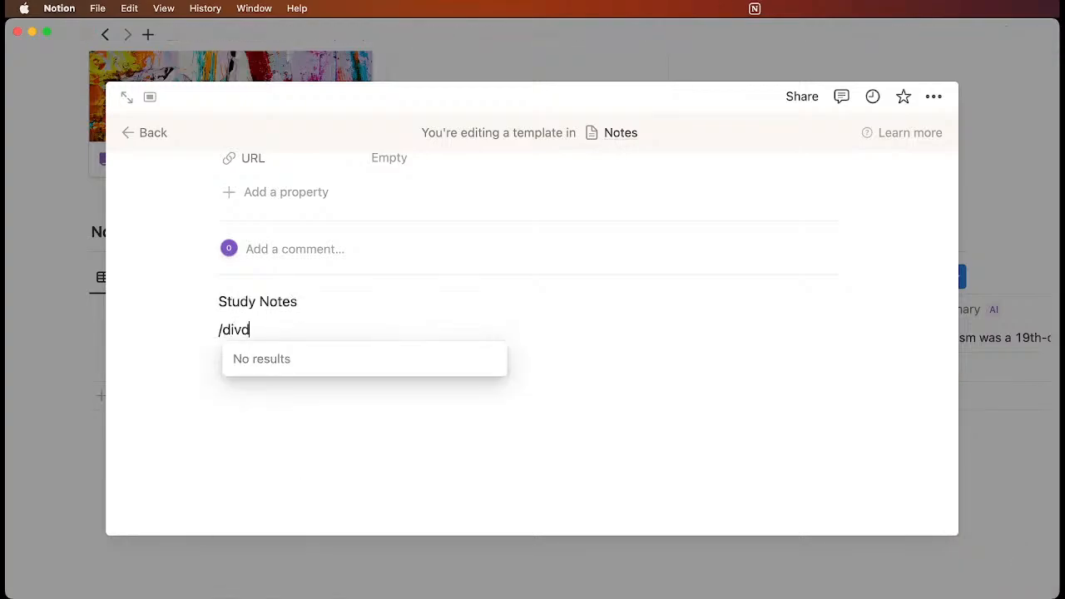
key("BackSpace")
type("ide")
key("Return")
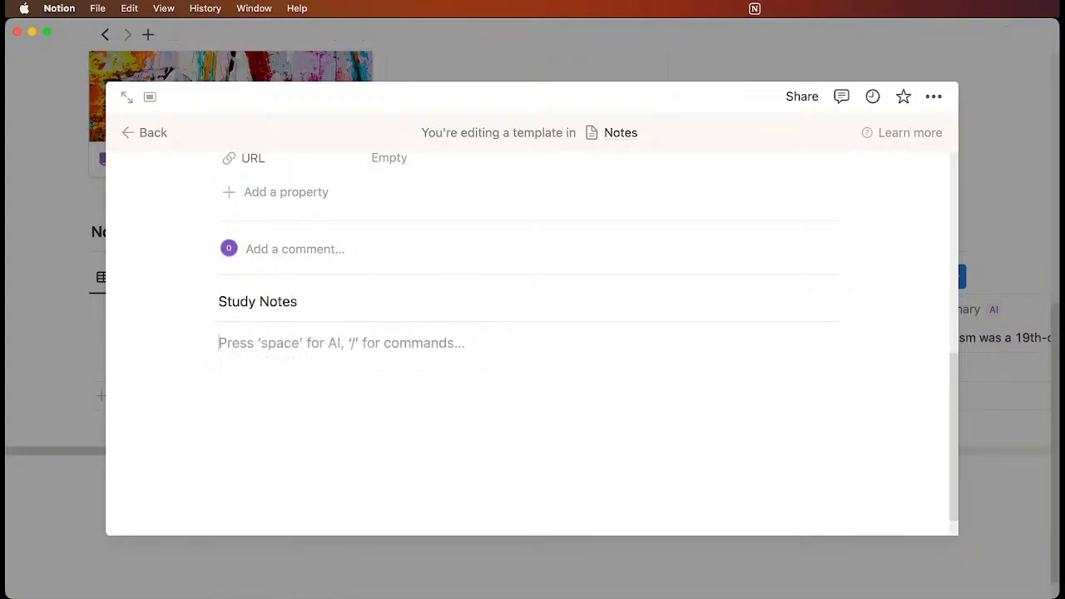
Step: Turn the "Study Notes" line into a Heading 3
left_click(205, 303)
mouse_move(305, 258)
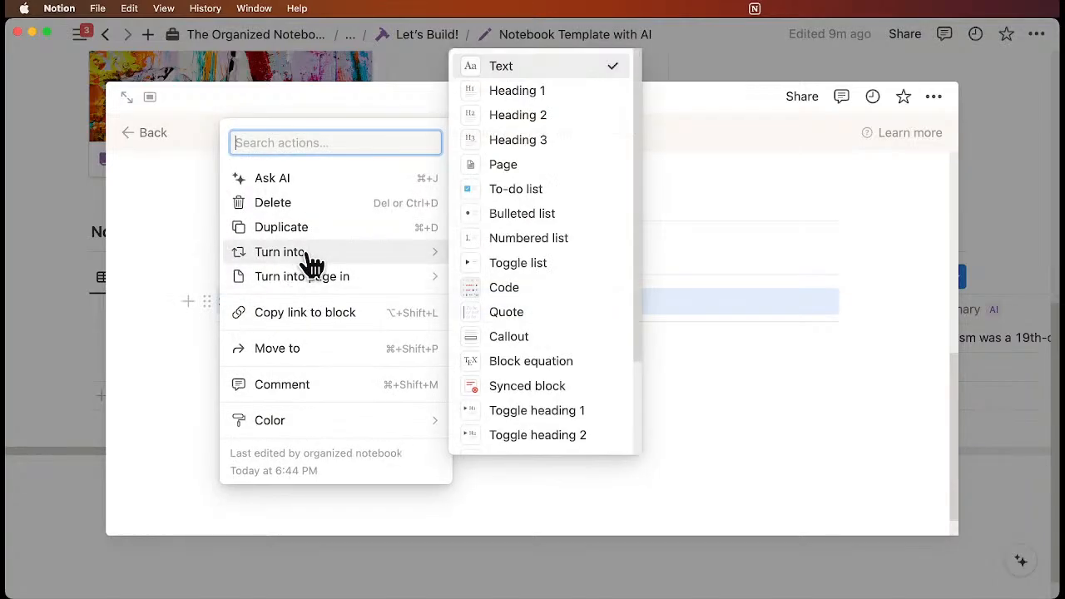
left_click(542, 142)
Step: Add a bulleted list of six empty items below the divider
left_click(364, 359)
type("-")
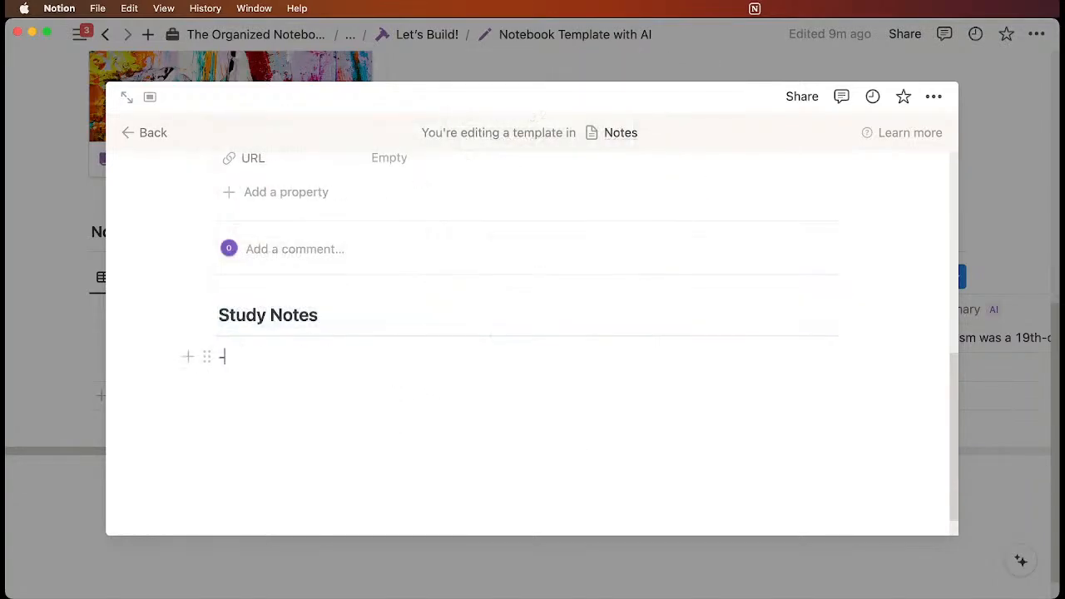
key("Return")
key("Return")
key("Return")
key("Return")
key("Return")
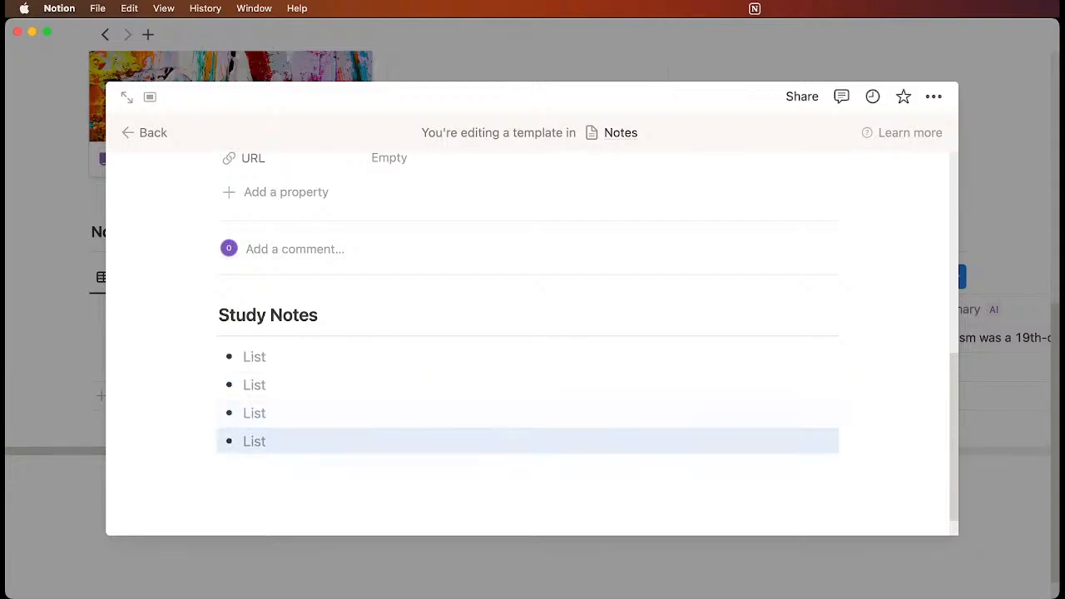
Step: Insert a custom AI block below the bulleted list in the Study Note template
left_click(284, 478)
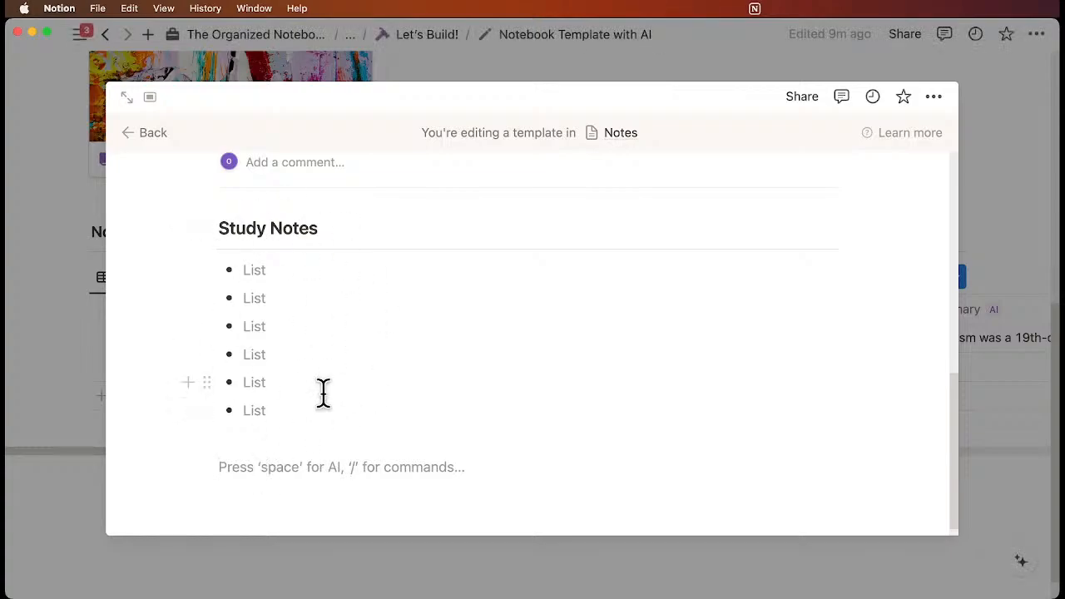
type("/ai")
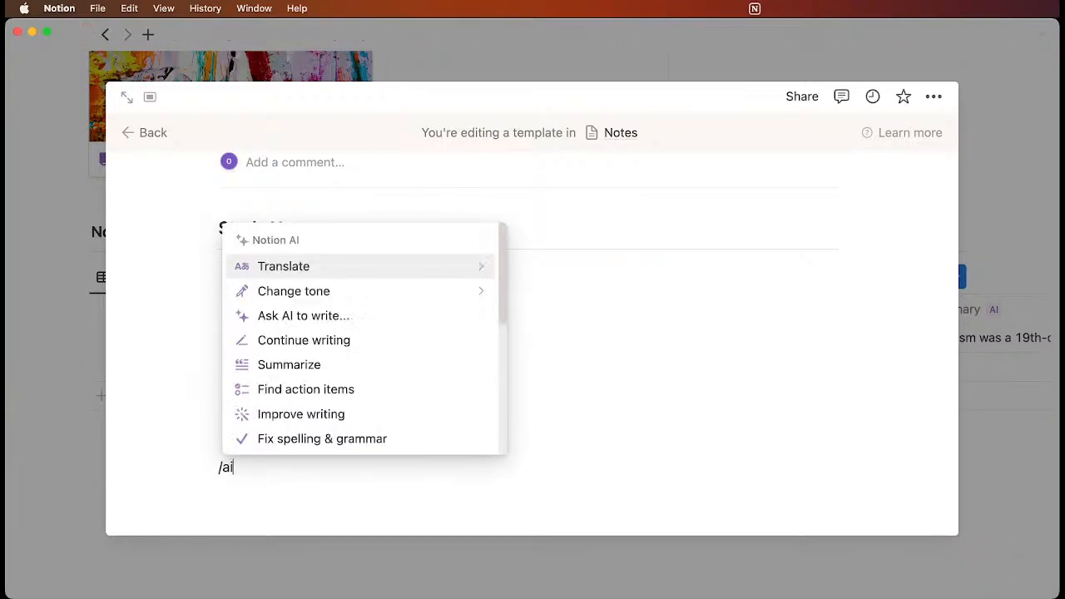
scroll(400, 371, "down", 3)
scroll(400, 371, "down", 10)
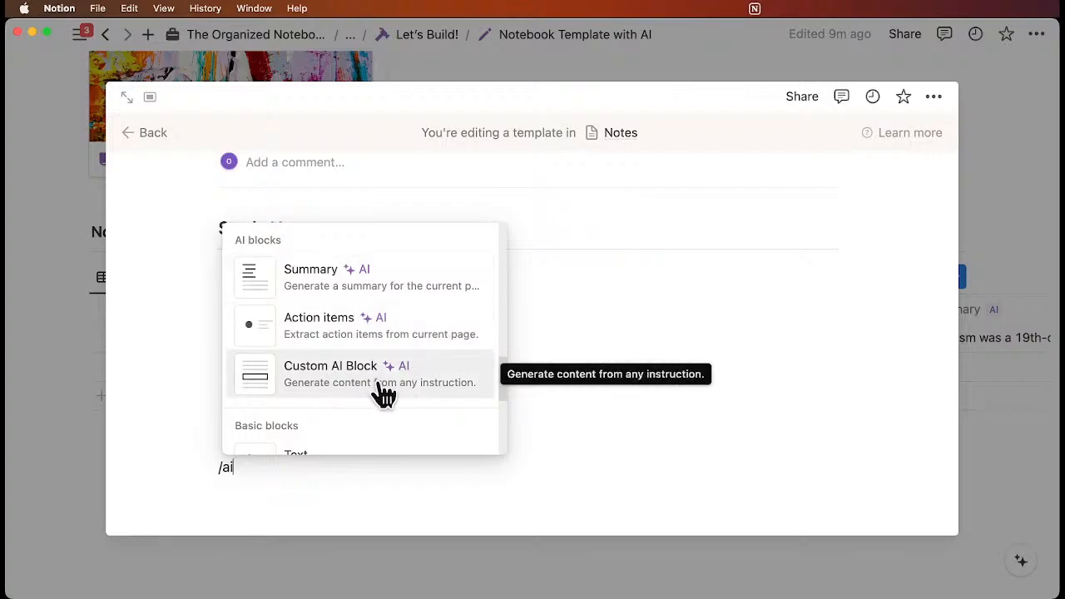
left_click(383, 393)
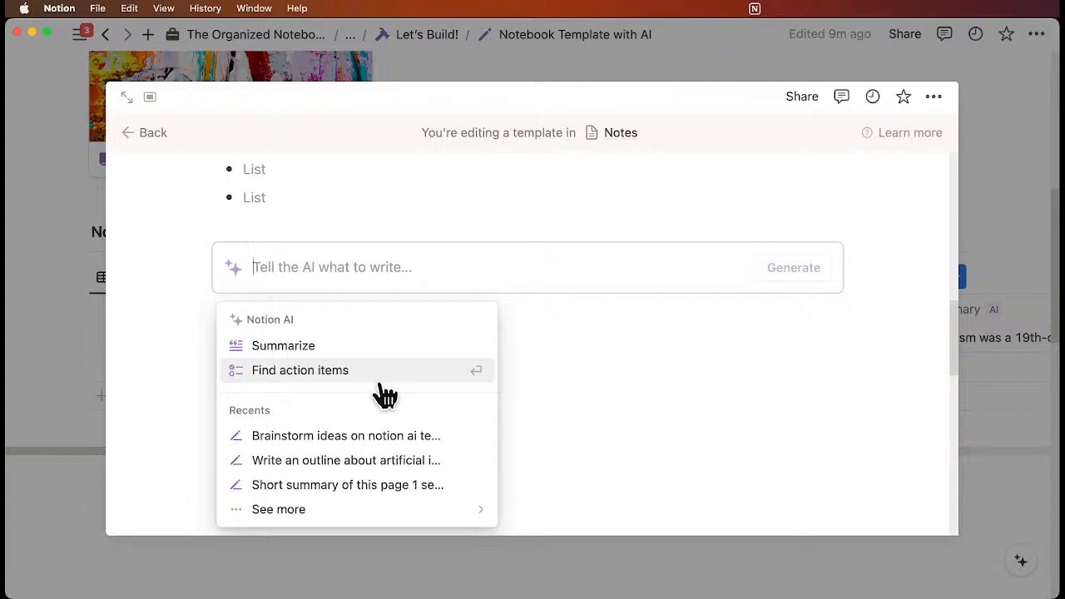
Step: Set the AI block's instruction to "Come up with 5 study questions based on this page" and return to the notebook page
type("Come ")
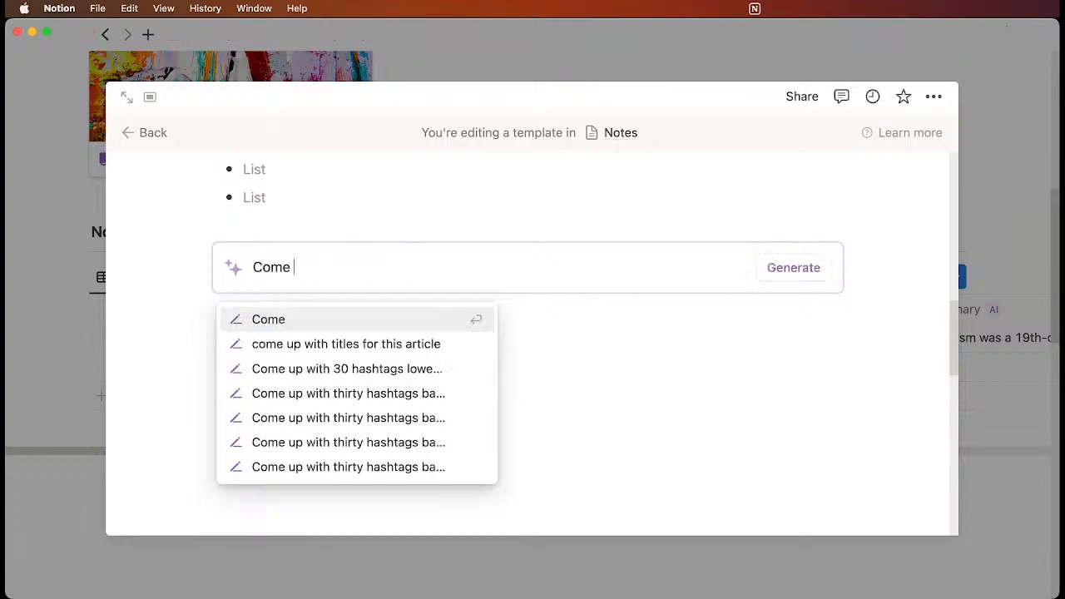
type("up with 5 study questions based on this page")
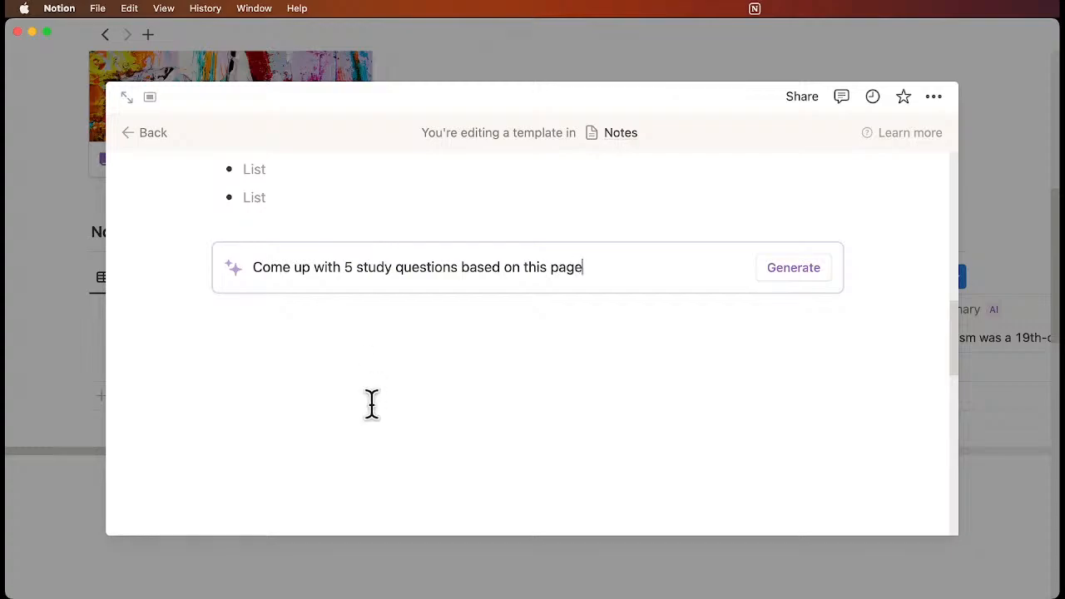
left_click(379, 349)
scroll(379, 350, "up", 10)
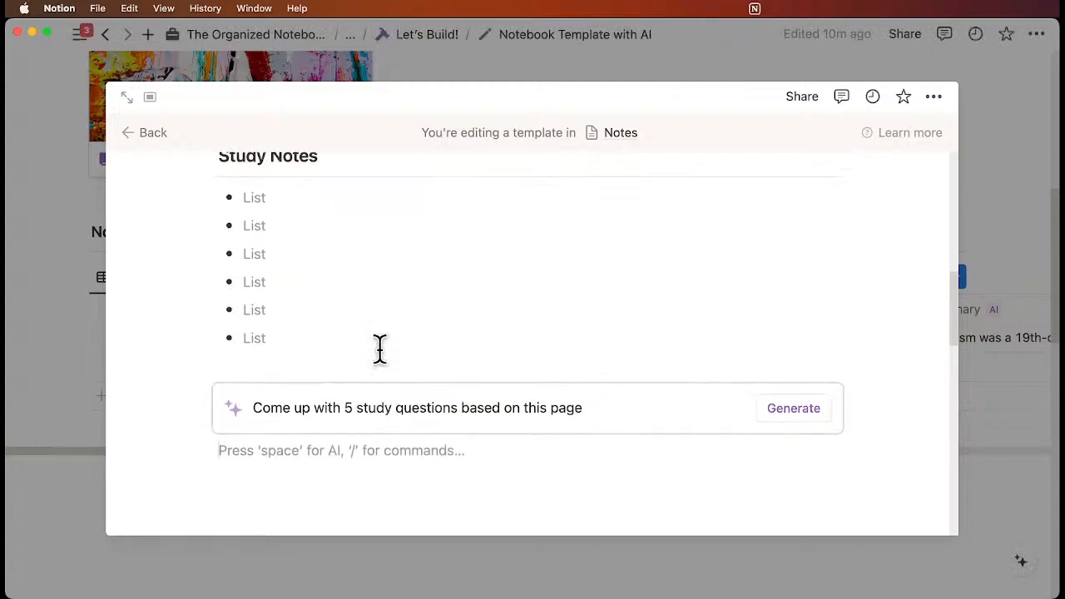
left_click(151, 135)
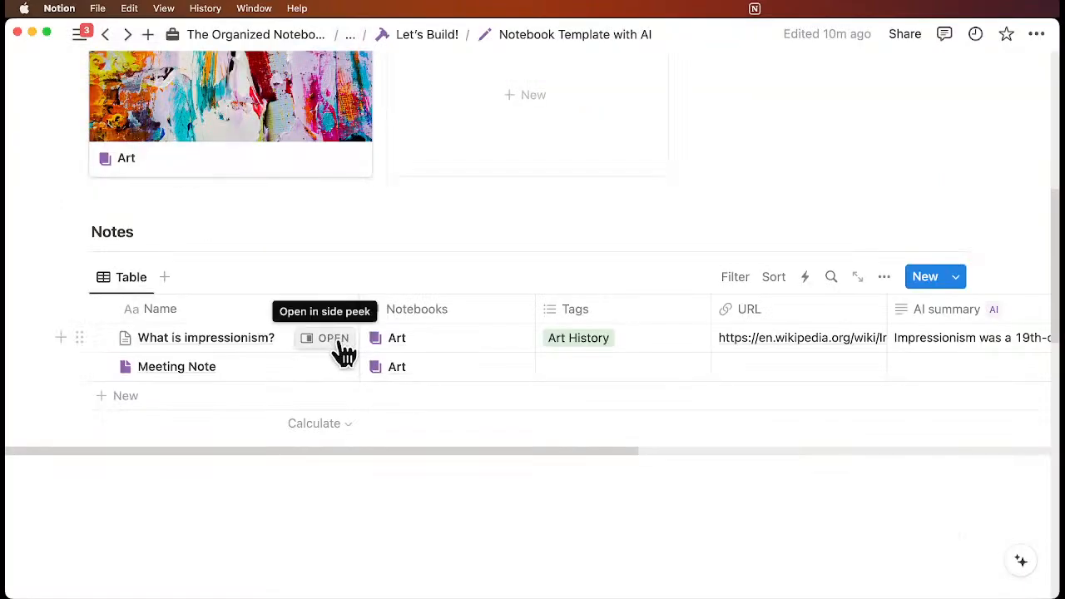
Step: Open the "What is impressionism?" note and copy both paragraphs of its body text
left_click(336, 341)
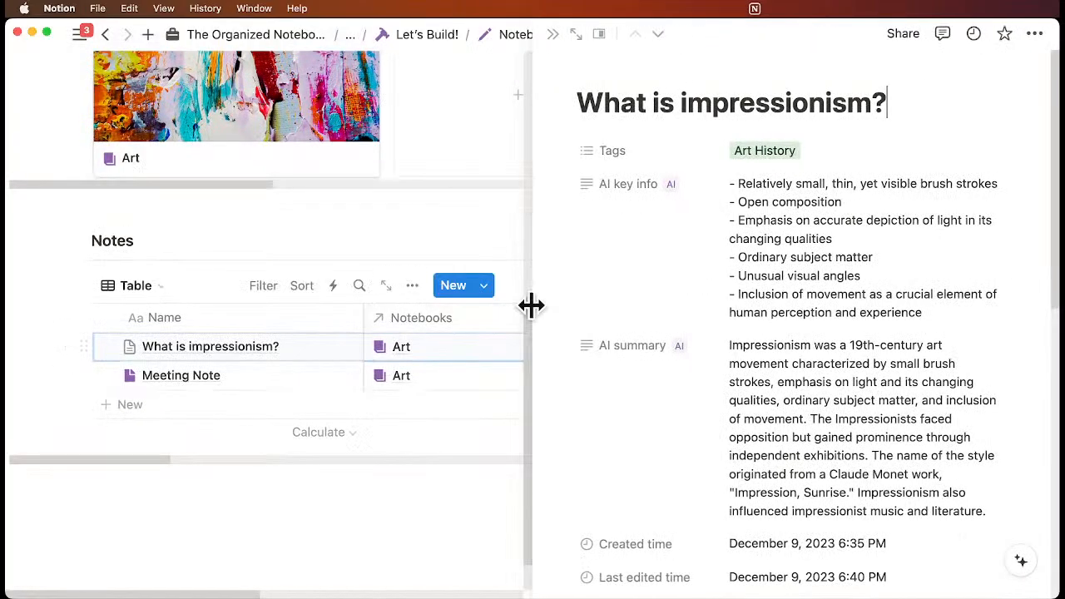
scroll(625, 302, "down", 6)
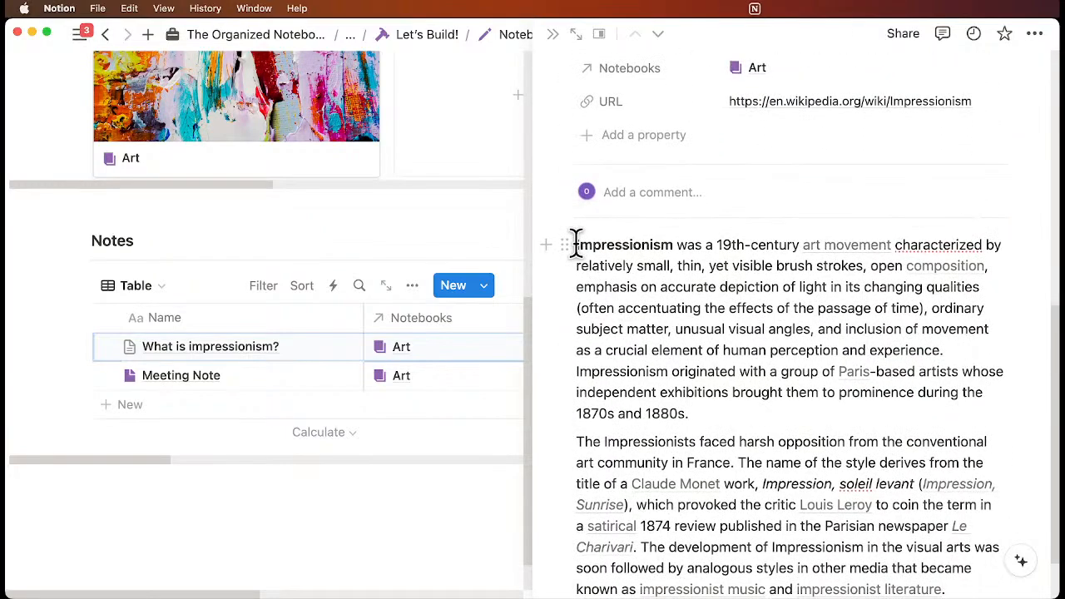
left_click_drag(575, 243, 653, 574)
key("super+c")
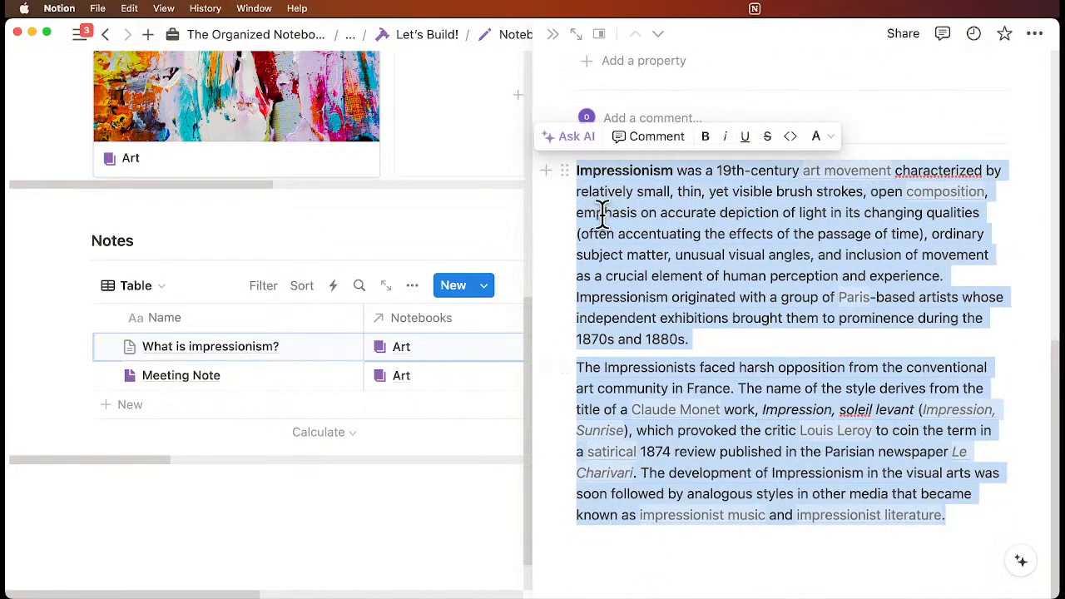
Step: Add a new note from the Study Note template and paste the copied Impressionism text into its first bullet
left_click(259, 413)
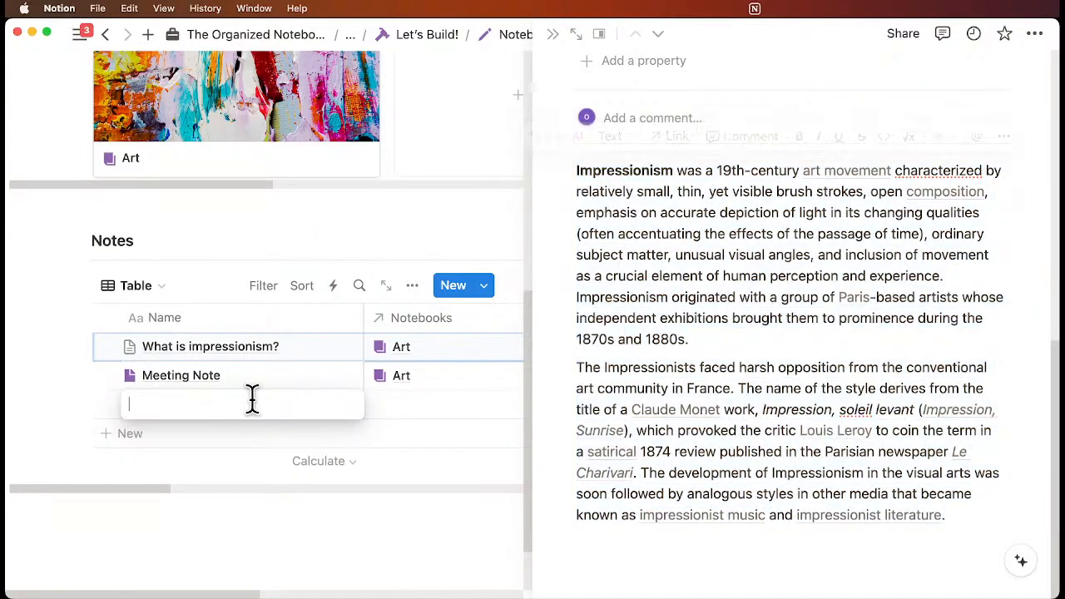
left_click(349, 406)
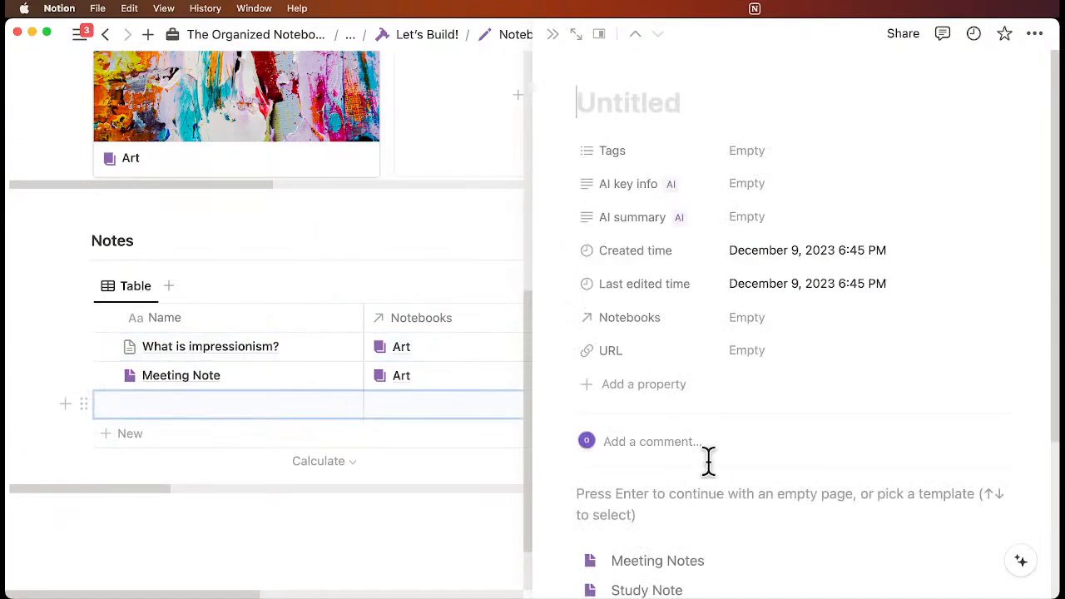
scroll(682, 453, "down", 3)
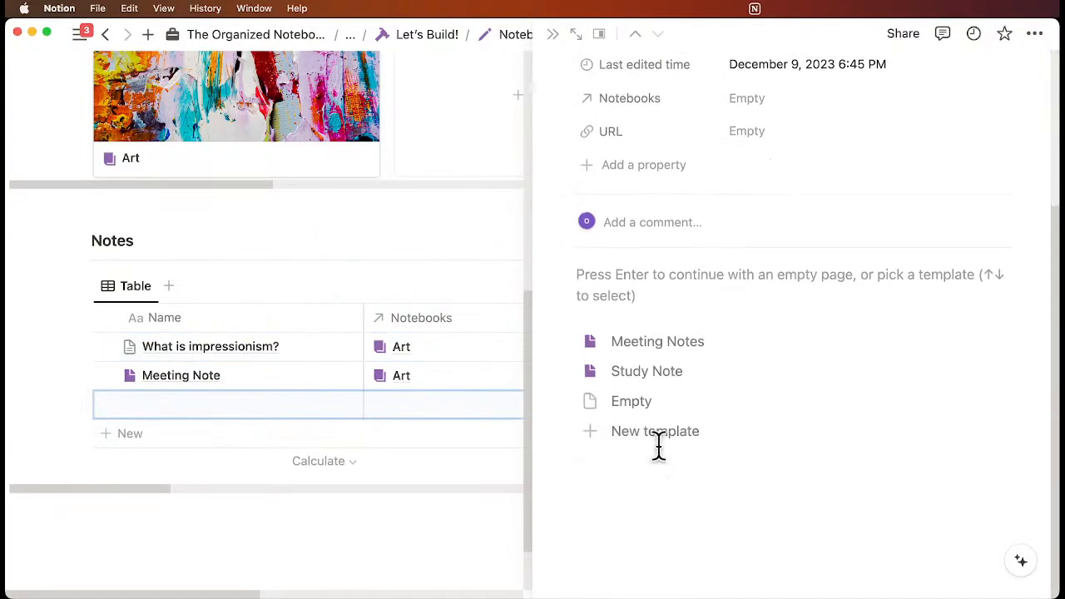
left_click(665, 374)
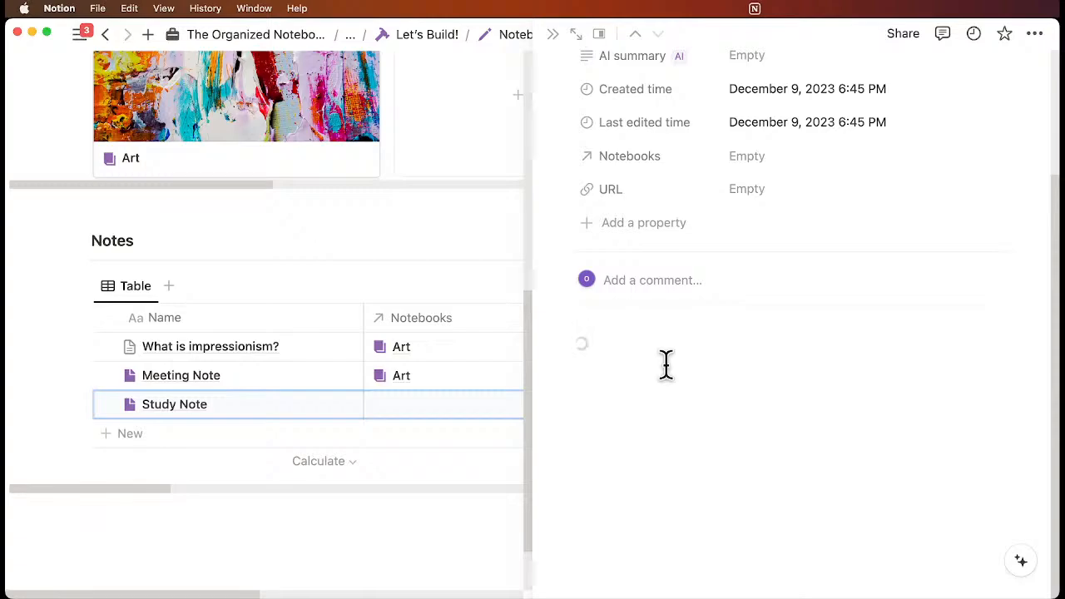
left_click(608, 331)
key("super+v")
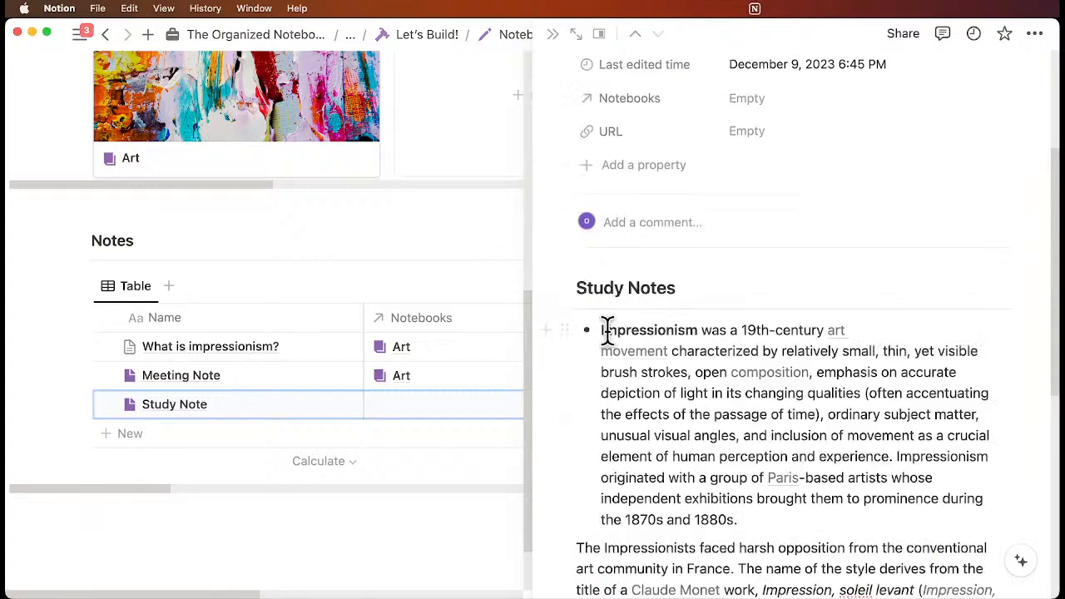
Step: Generate the study questions with the note's AI block, review them against the pasted text, and close the note
scroll(630, 379, "down", 5)
scroll(630, 383, "down", 5)
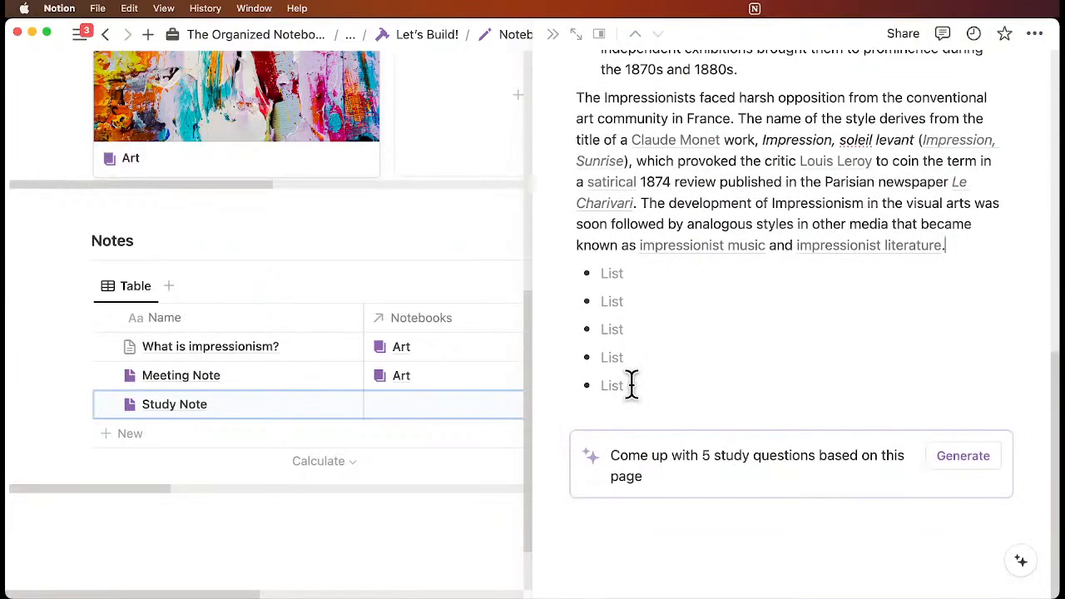
left_click(957, 456)
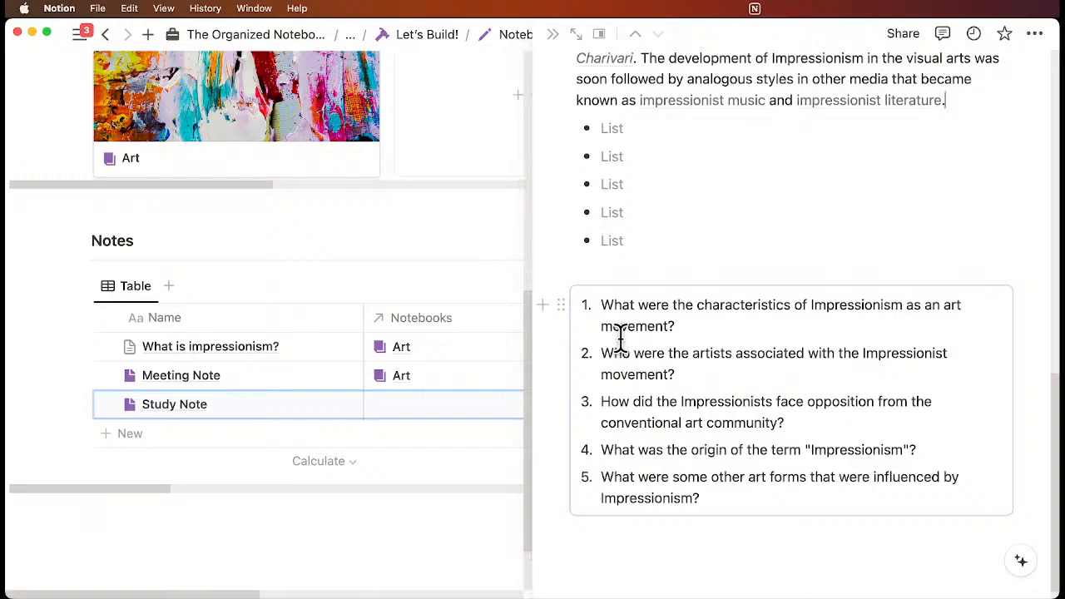
scroll(620, 337, "up", 10)
scroll(620, 337, "down", 5)
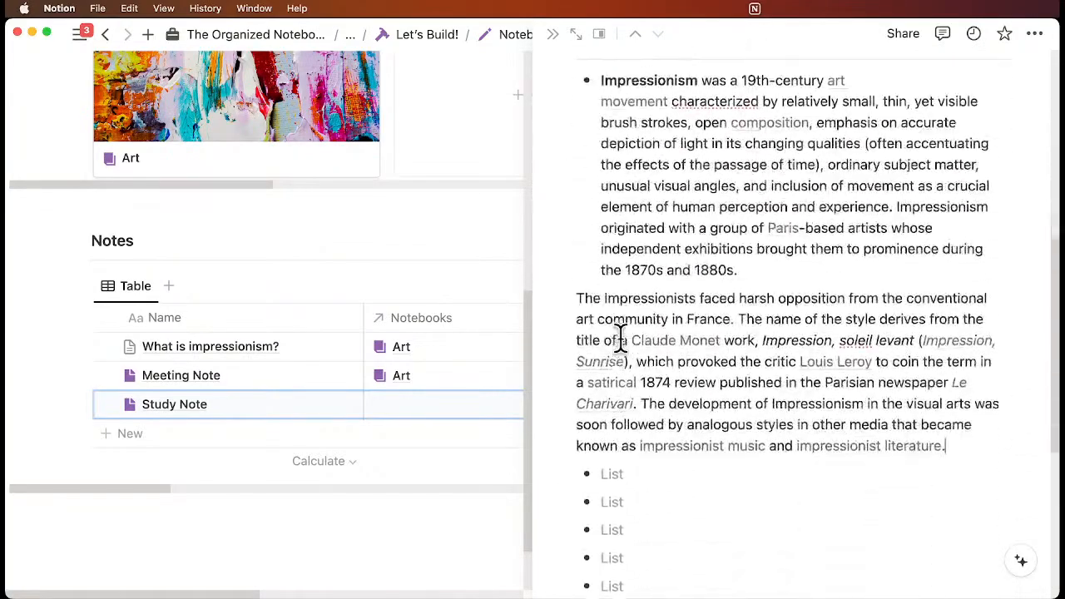
scroll(624, 345, "down", 5)
scroll(624, 342, "up", 4)
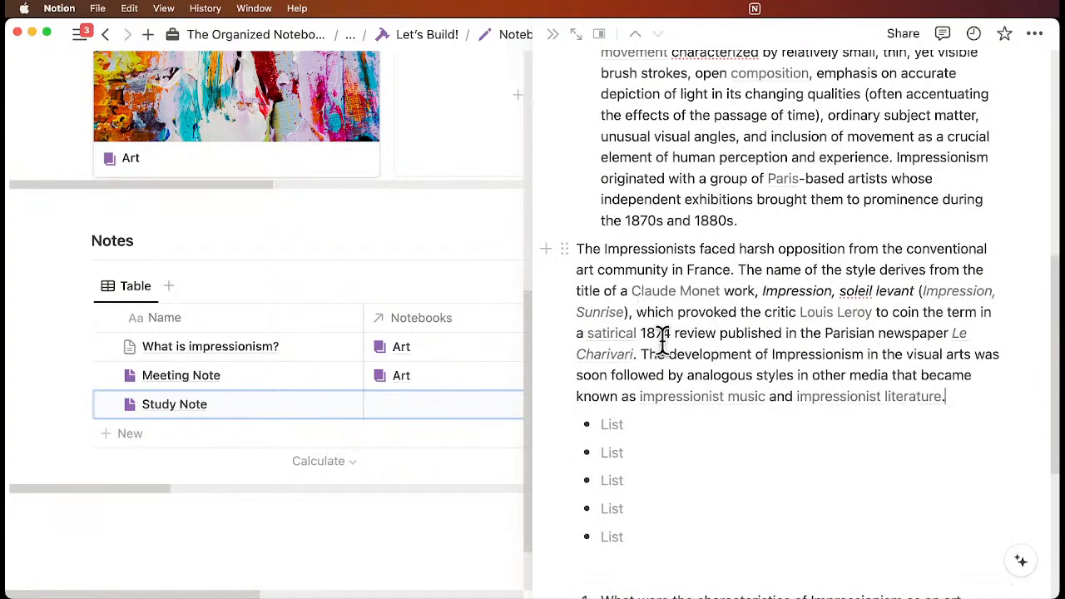
scroll(661, 339, "up", 10)
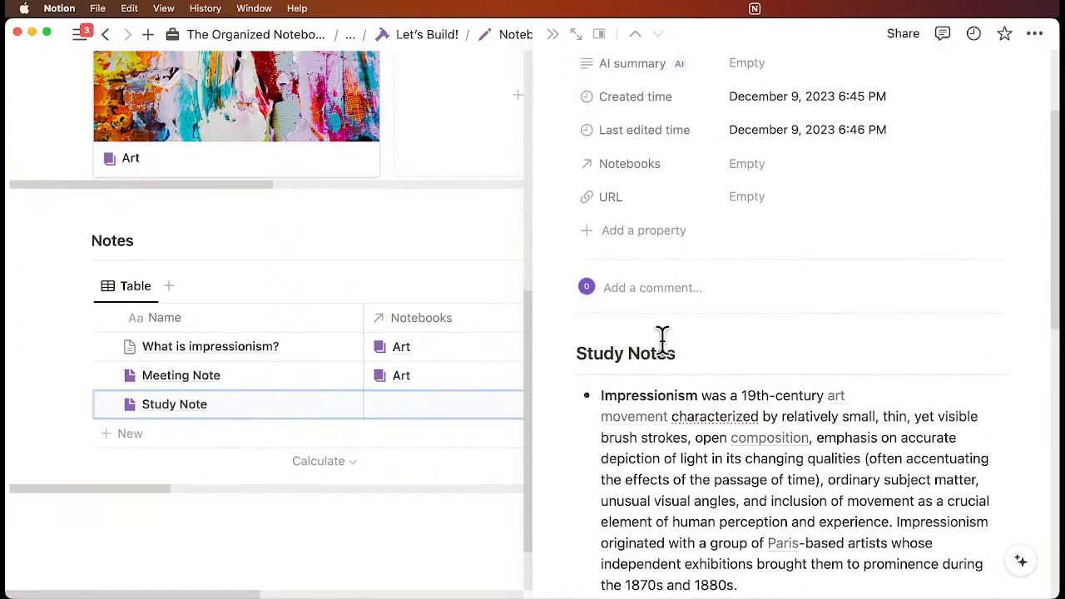
left_click(551, 35)
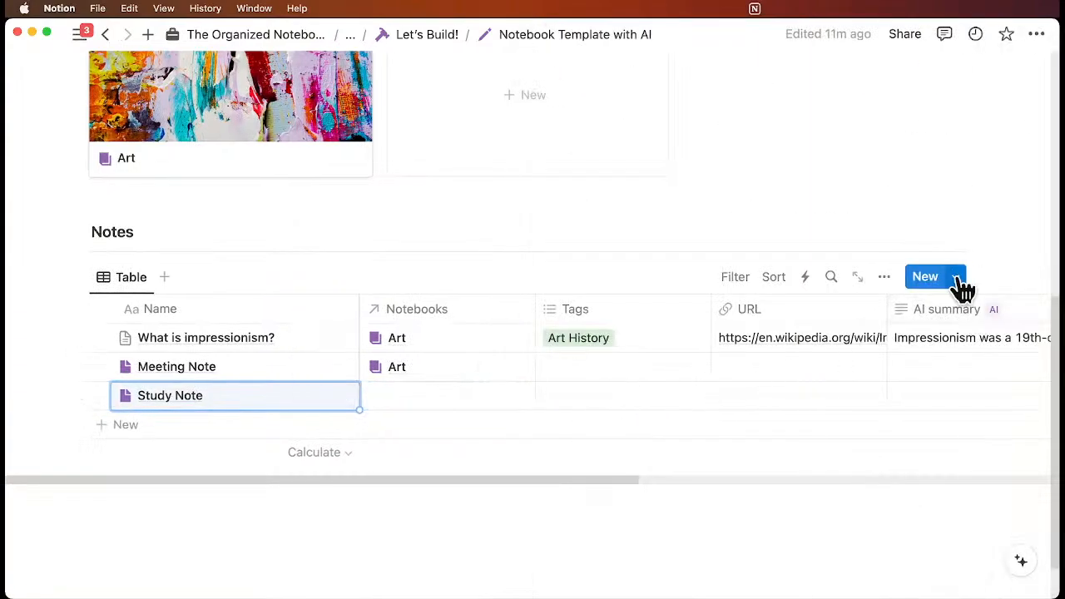
Step: Create another template for the Notes database and title it "Default Note"
left_click(957, 277)
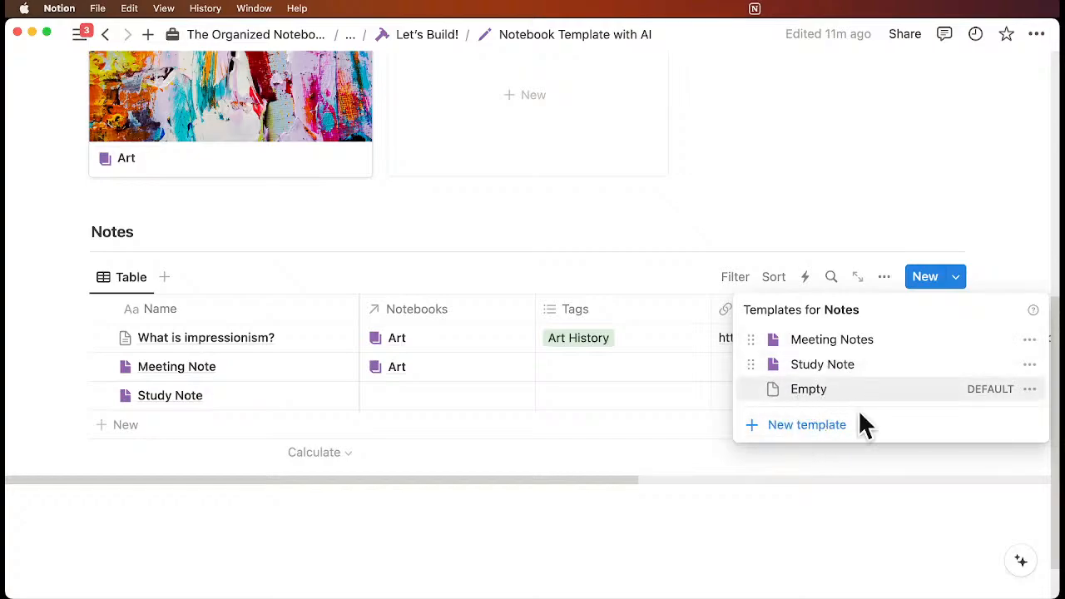
left_click(799, 426)
type("Defaul")
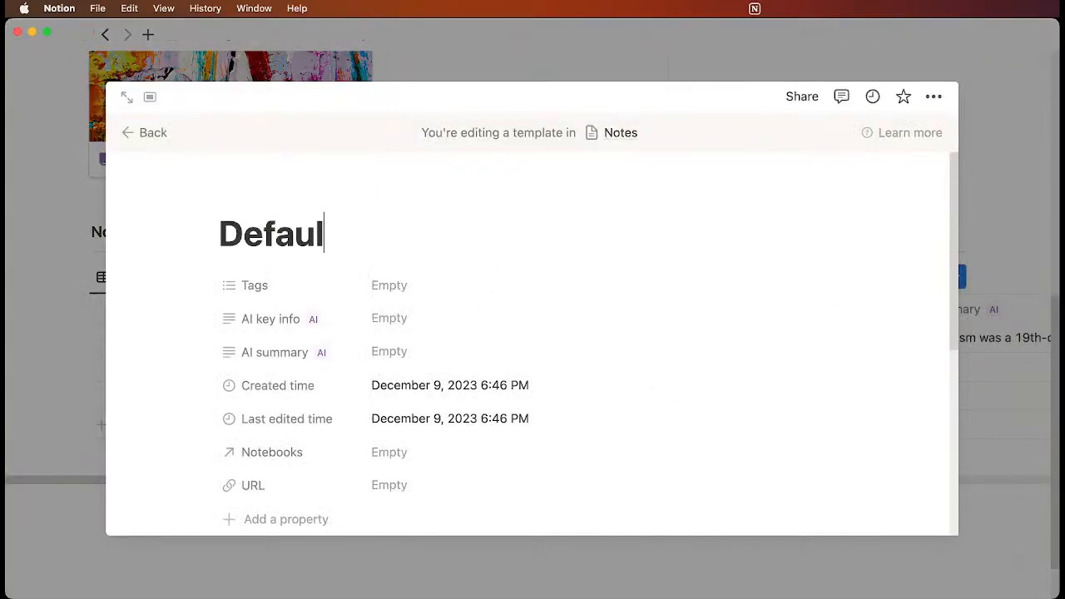
type("t Note")
Step: Give the Default Note template the purple document icon from the recent icons and return to the notebook page
left_click(247, 193)
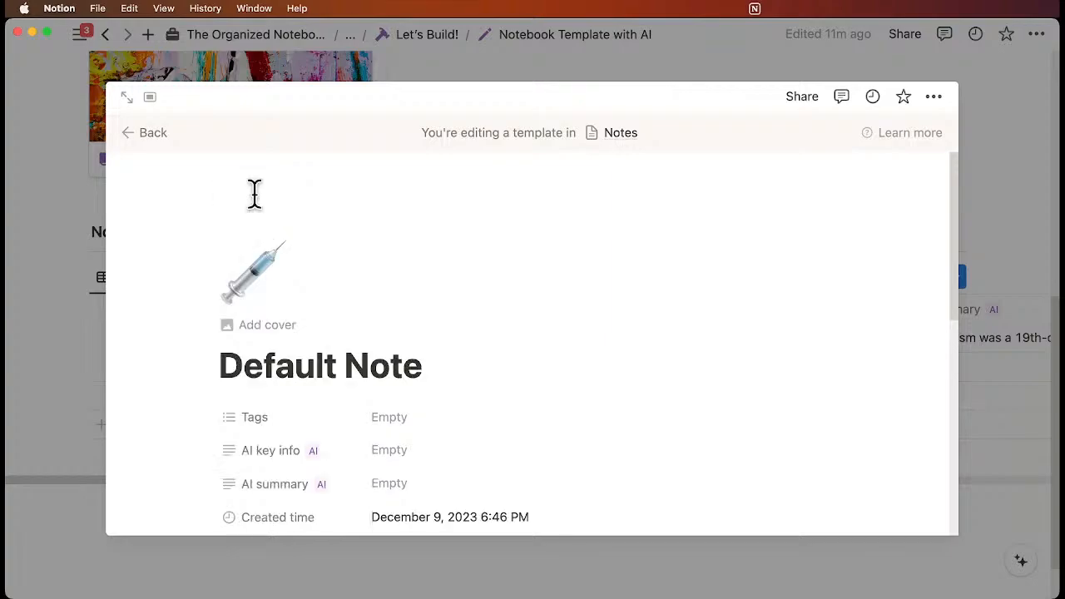
left_click(260, 260)
left_click(153, 300)
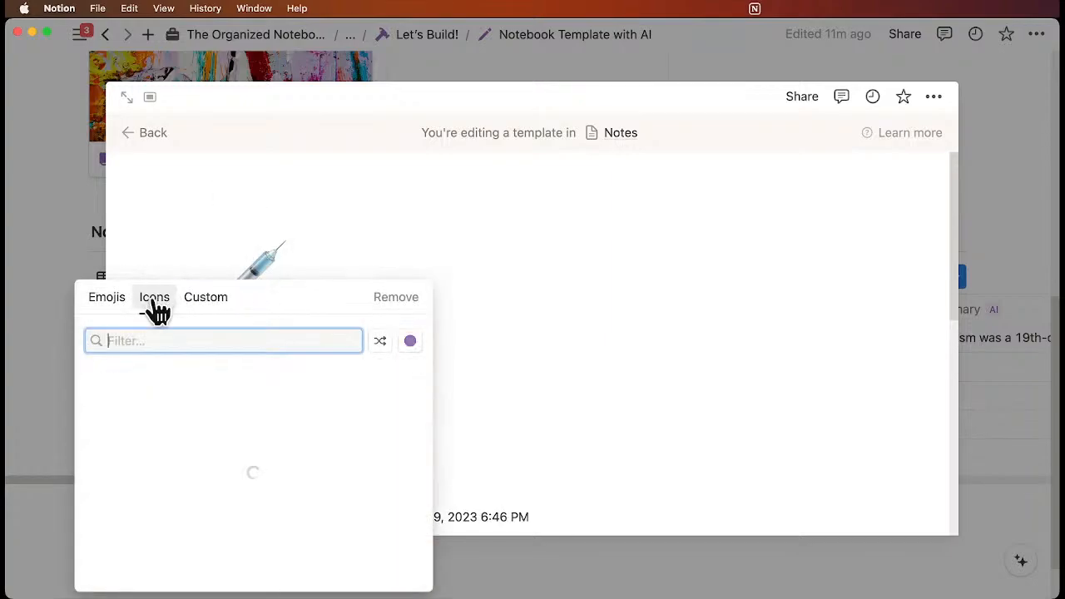
left_click(99, 405)
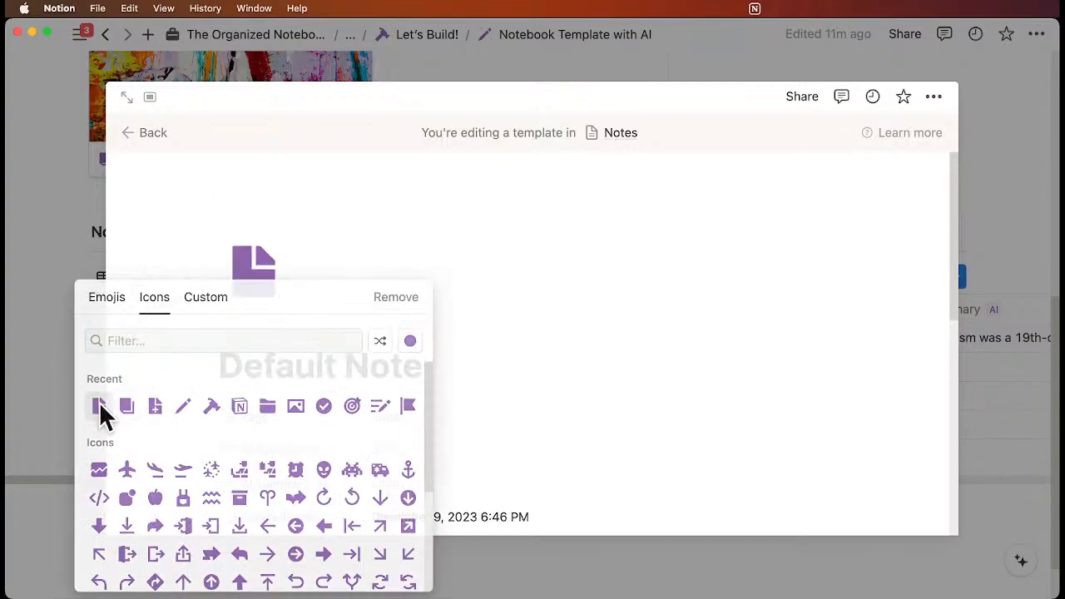
left_click(144, 135)
Step: Set Default Note as the default template for all views in Notes
left_click(956, 279)
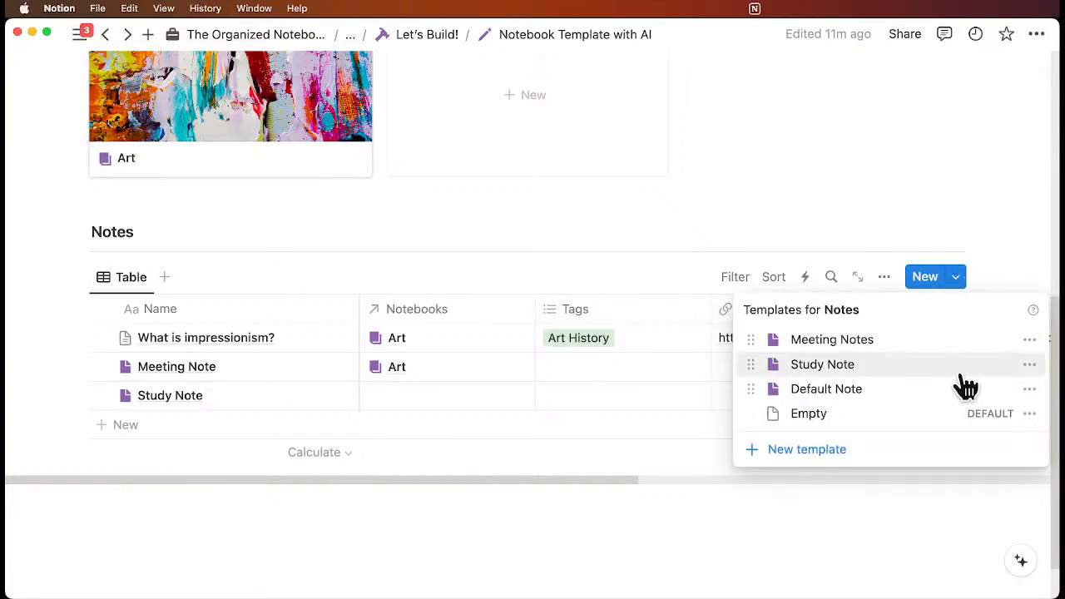
left_click(1029, 389)
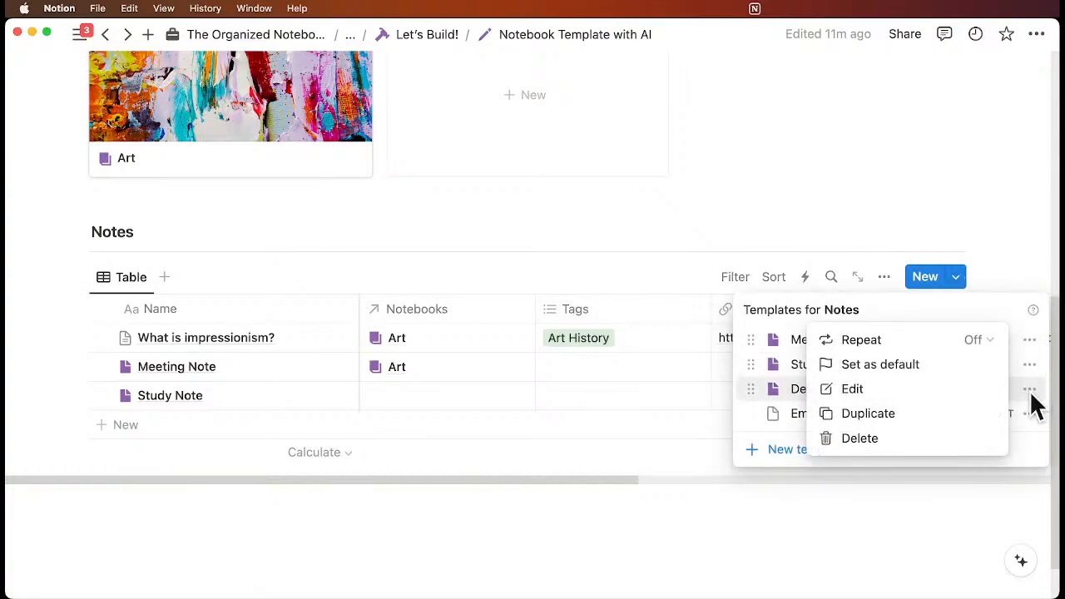
left_click(975, 370)
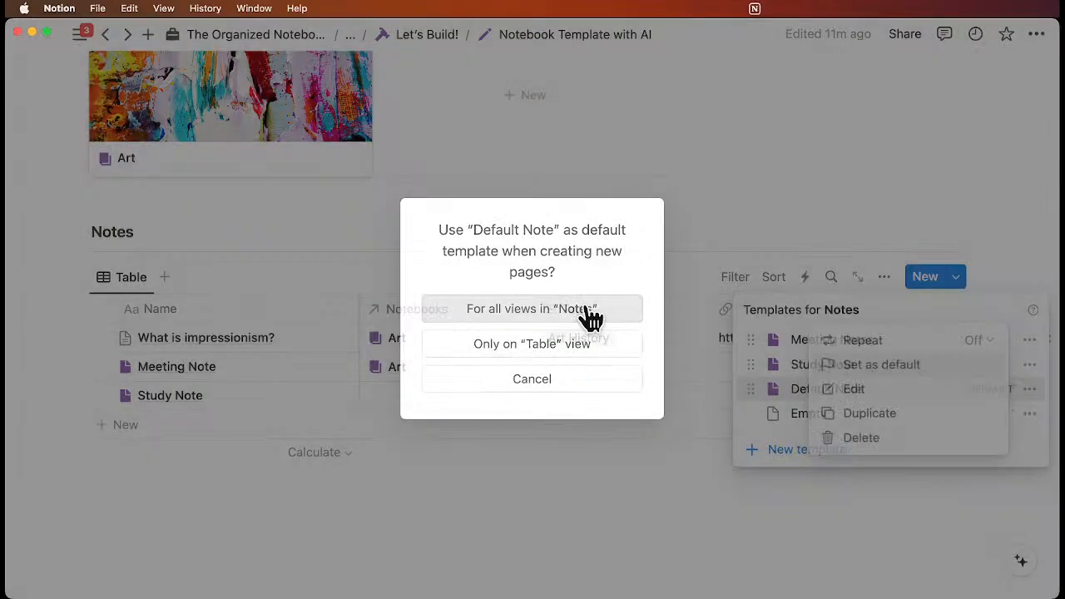
left_click(587, 314)
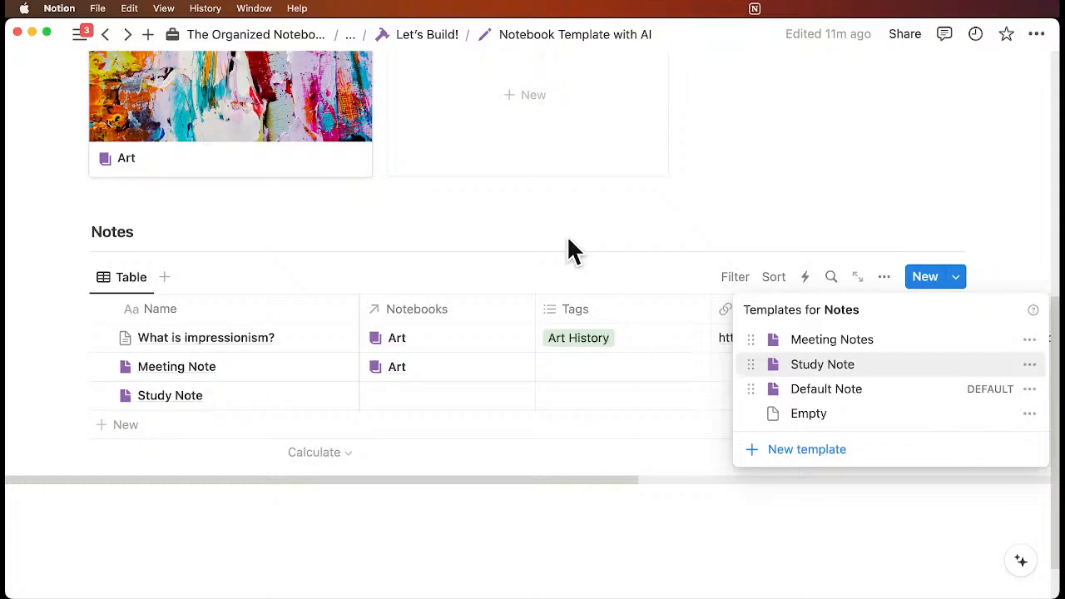
left_click(477, 239)
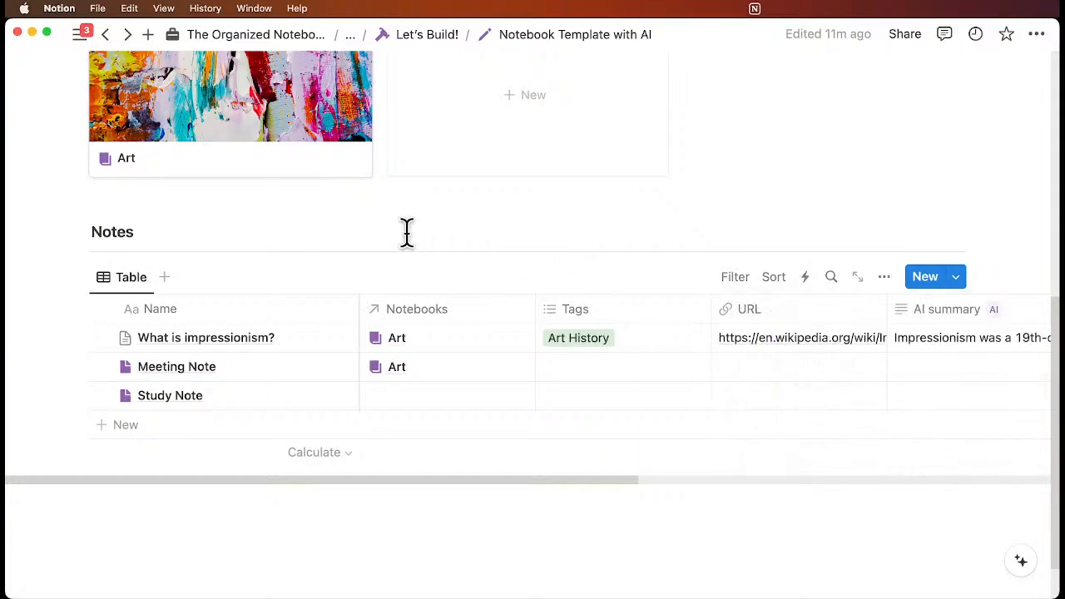
Step: Create a notebook named "Science" in the Notebooks gallery from the New Notebook template, and close it
scroll(409, 260, "up", 2)
scroll(410, 261, "up", 2)
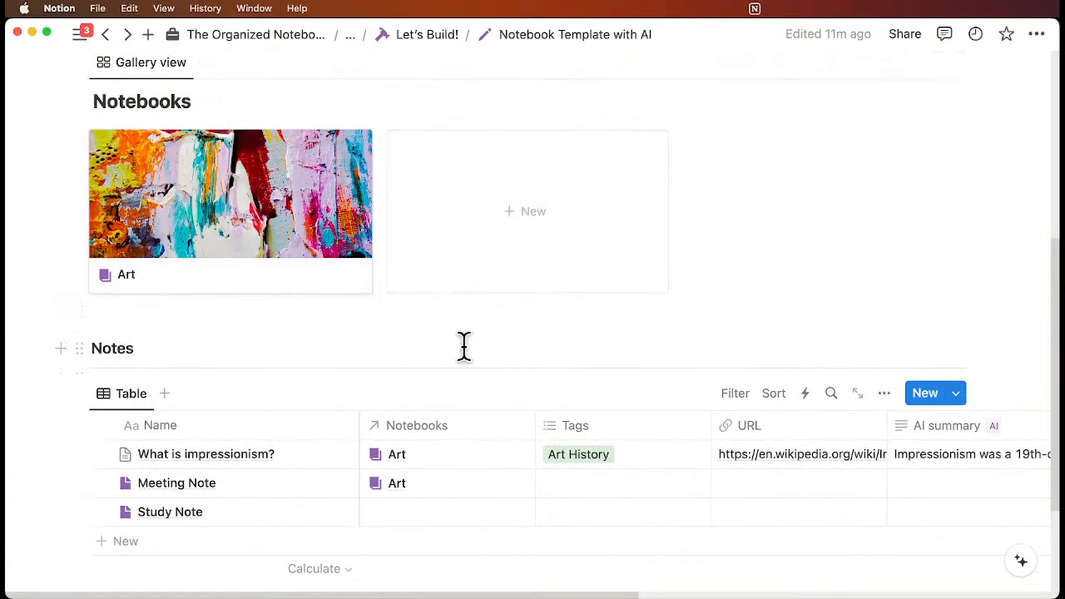
scroll(449, 348, "up", 2)
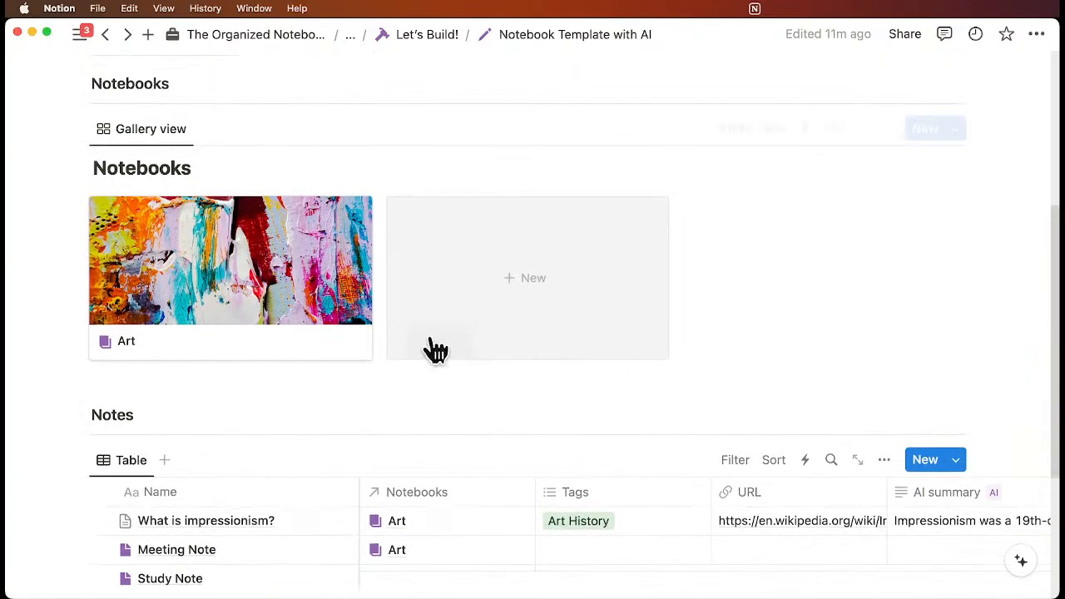
left_click(499, 295)
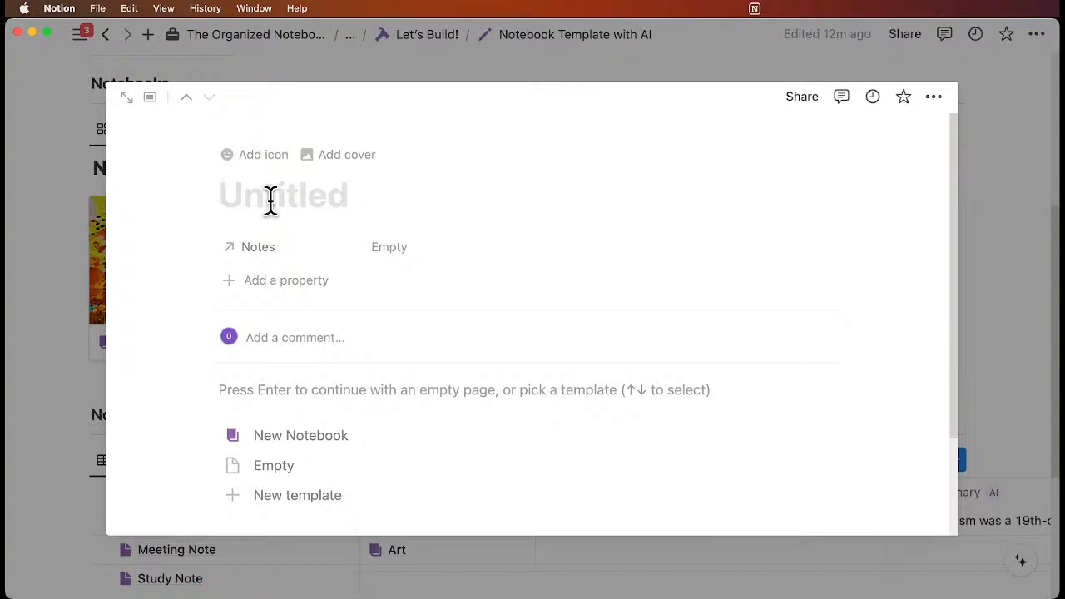
type("Science")
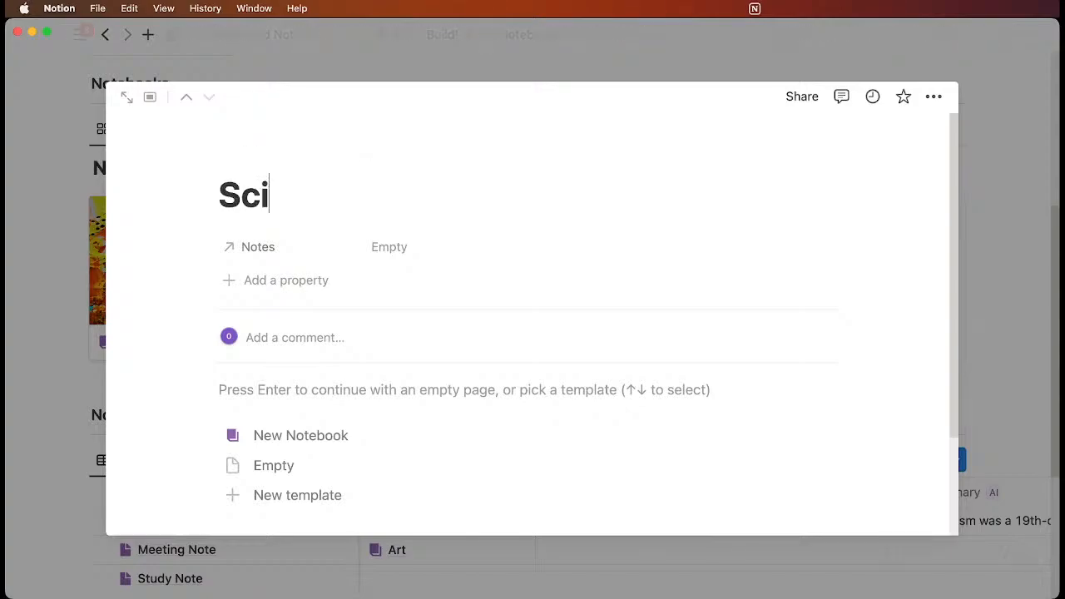
left_click(314, 445)
scroll(376, 282, "down", 2)
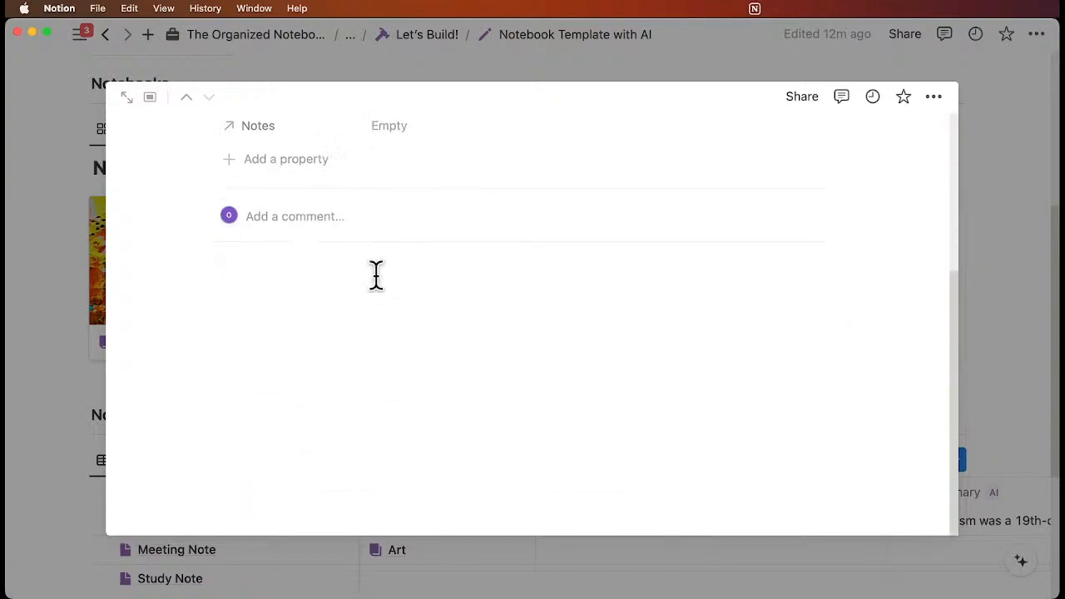
scroll(399, 321, "up", 3)
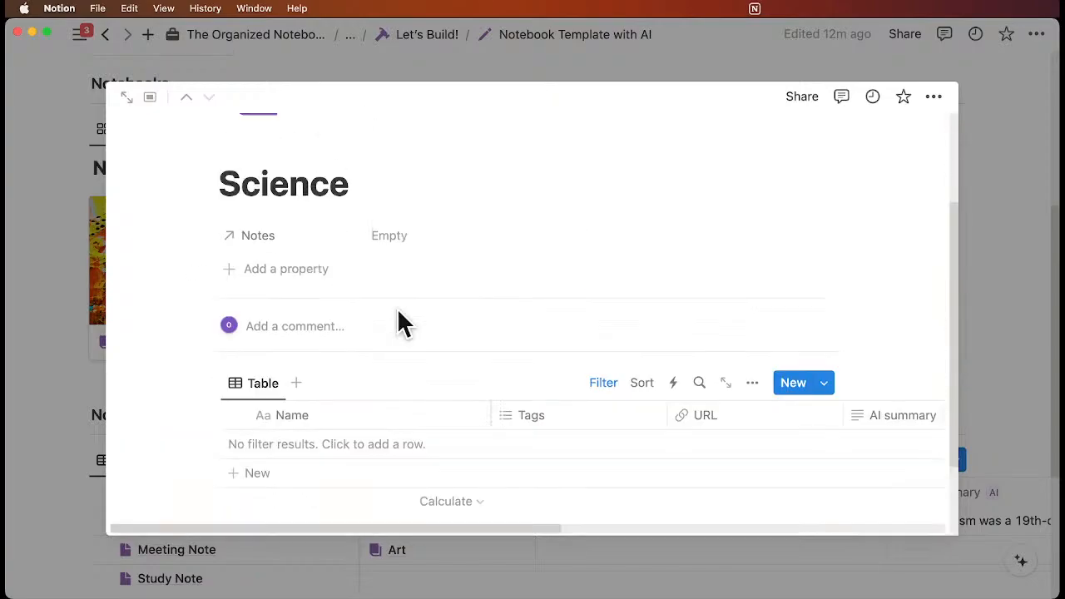
left_click(1000, 235)
Step: Give the Science notebook an Unsplash cover by searching "science" and choosing the laboratory glassware photo
scroll(741, 368, "down", 2)
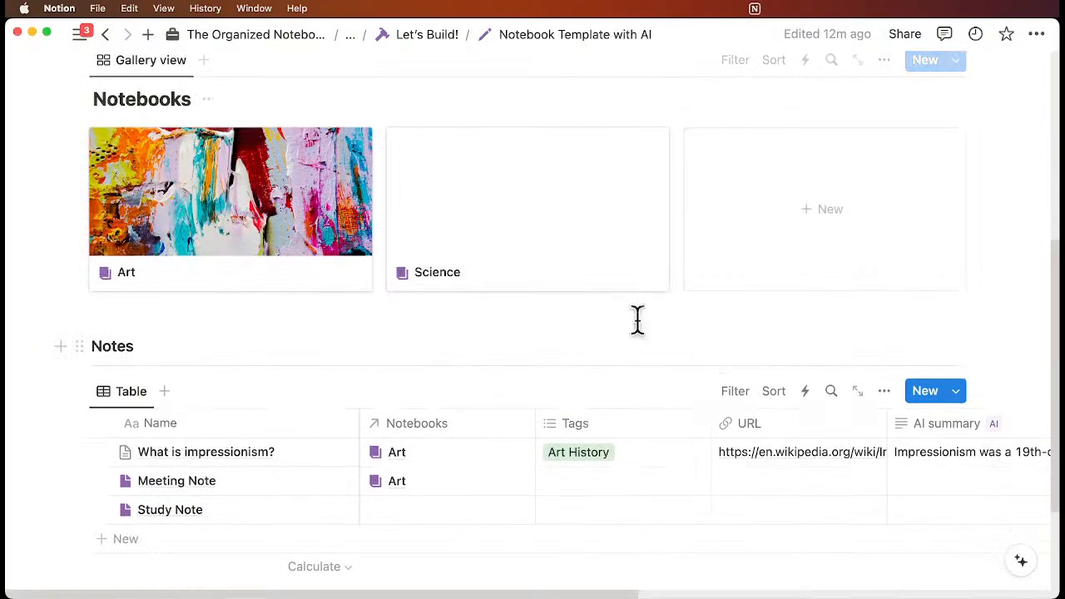
left_click(562, 246)
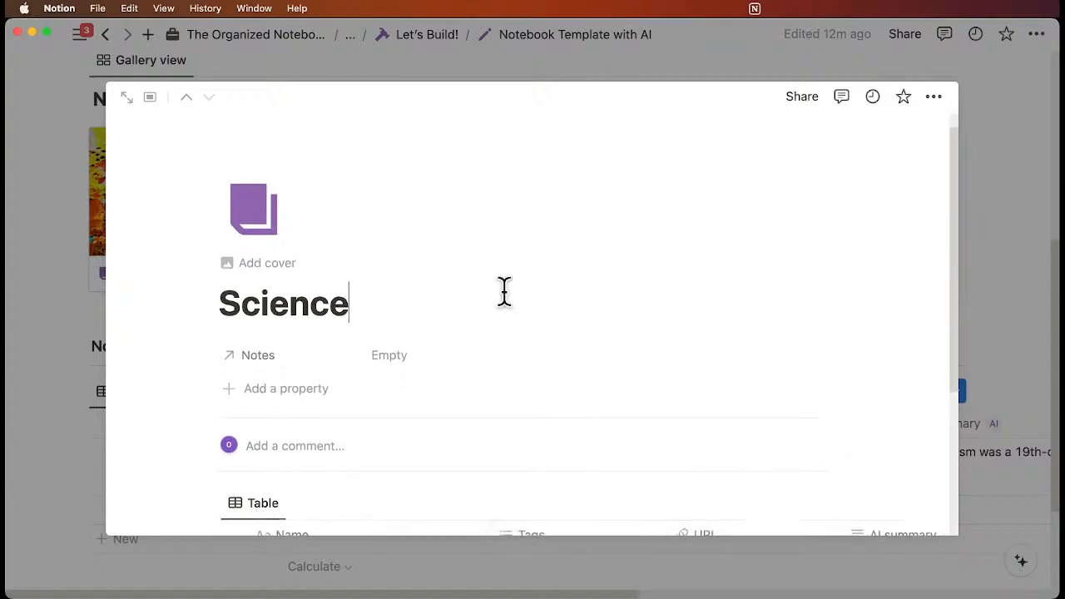
left_click(266, 263)
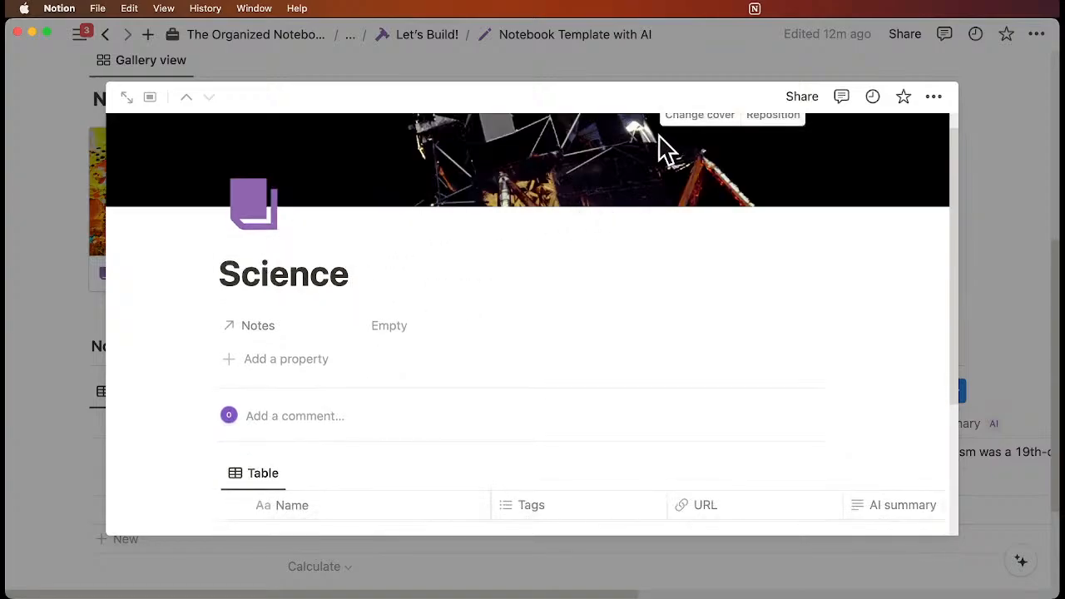
left_click(697, 118)
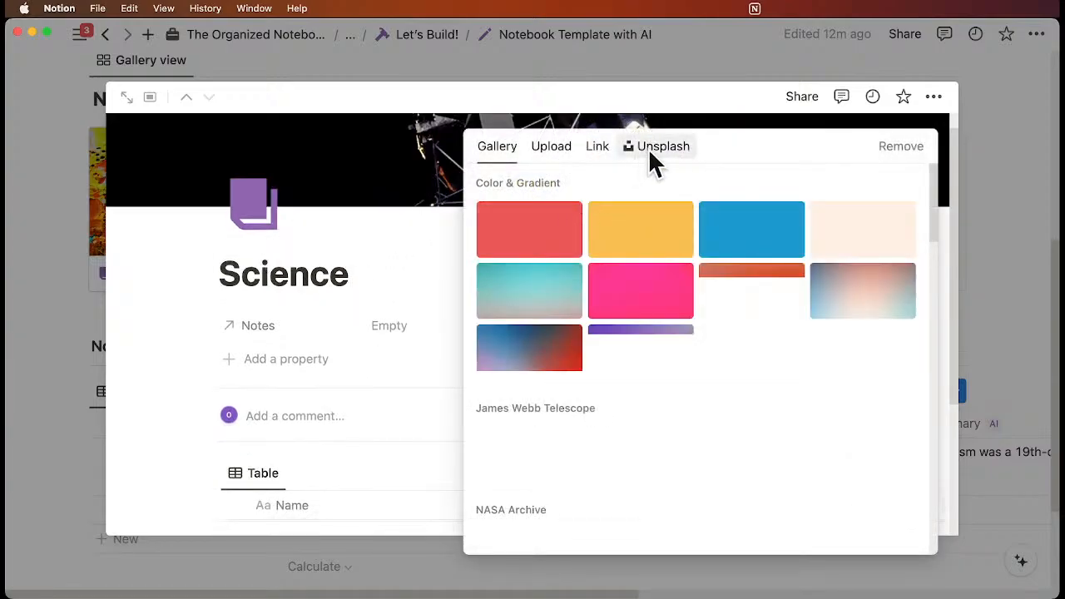
left_click(654, 155)
left_click(601, 188)
type("science")
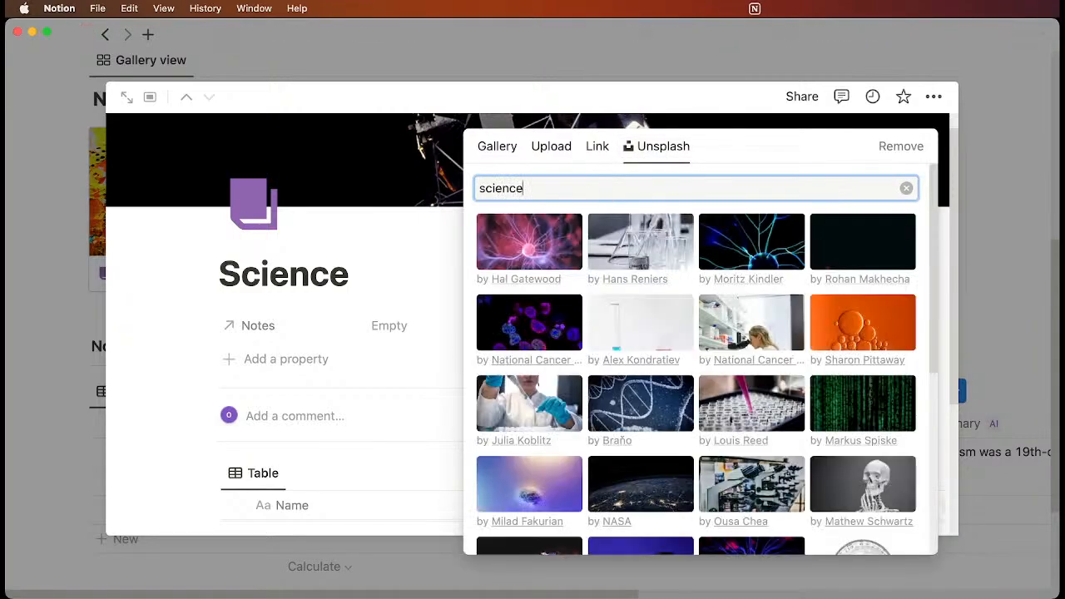
left_click(639, 268)
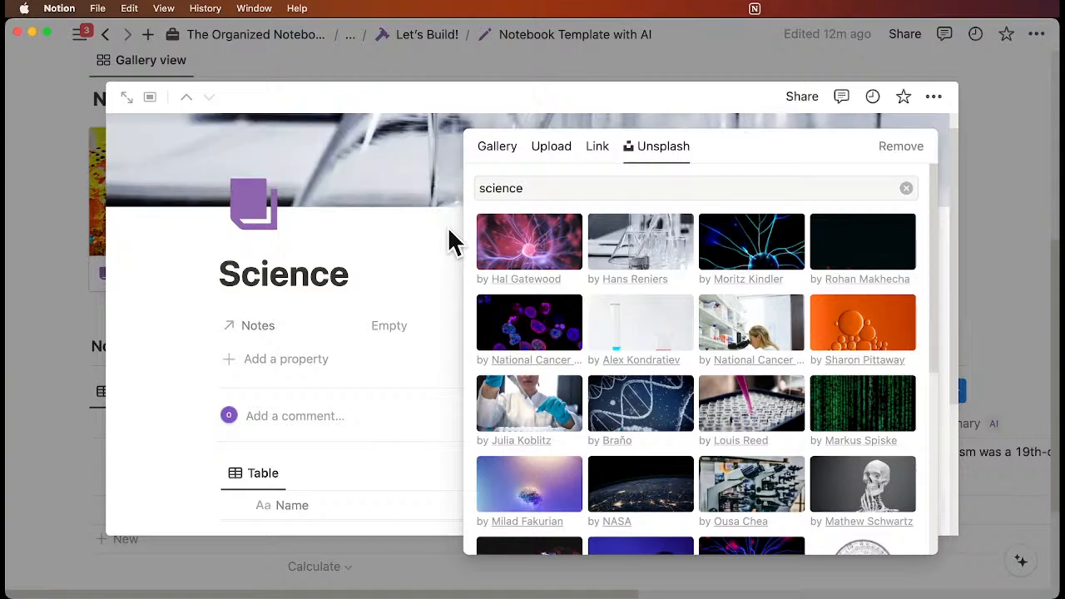
left_click(427, 244)
Step: Add a note named "Artificial Intelligence" to the notes table inside the Science notebook
scroll(474, 274, "down", 4)
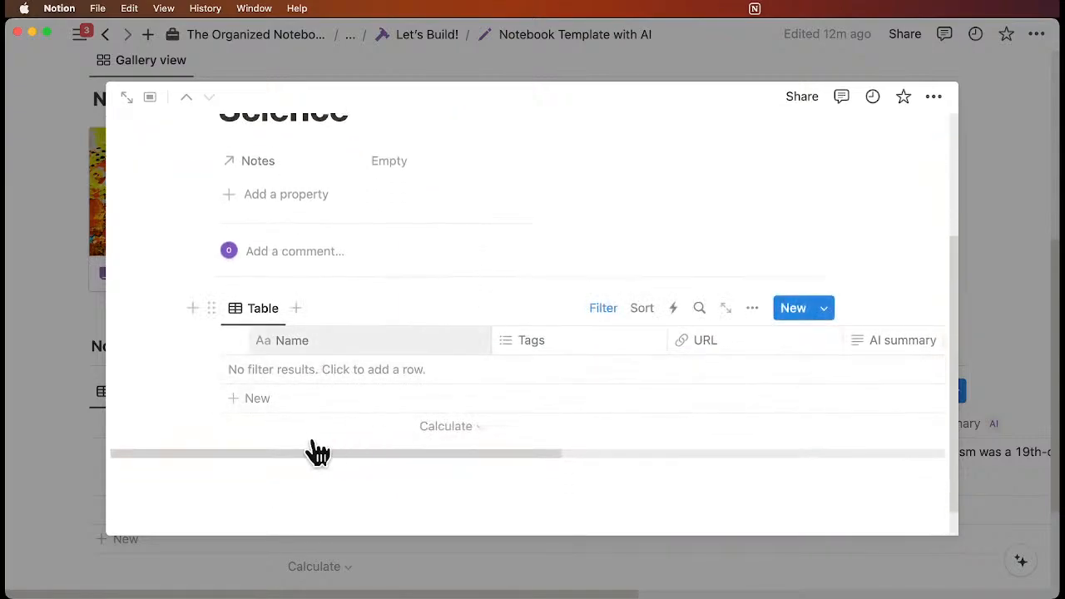
left_click(350, 408)
key("BackSpace")
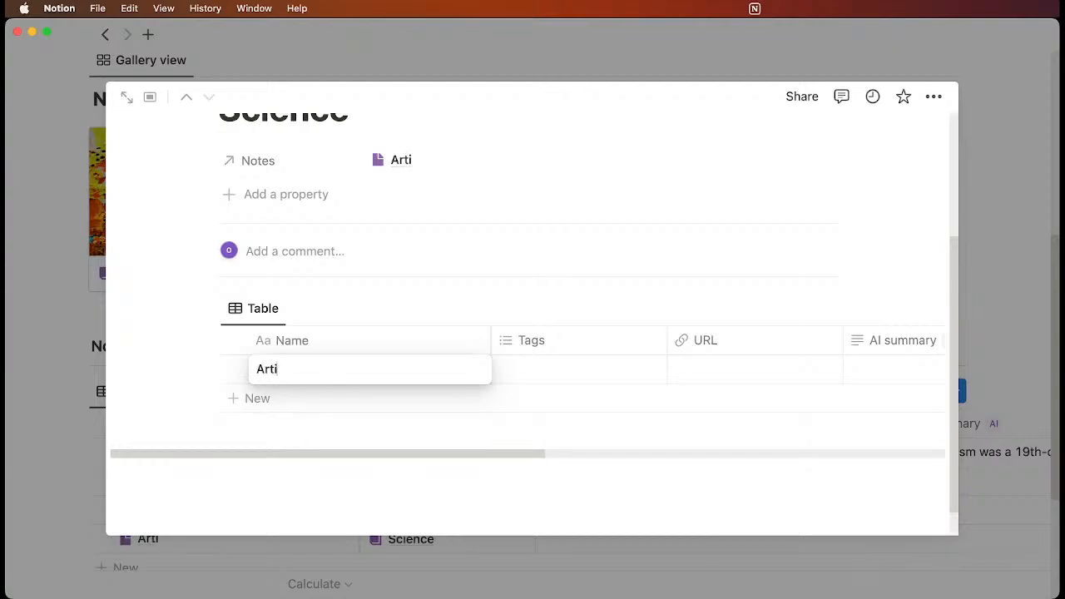
type("Artificial Intelligen")
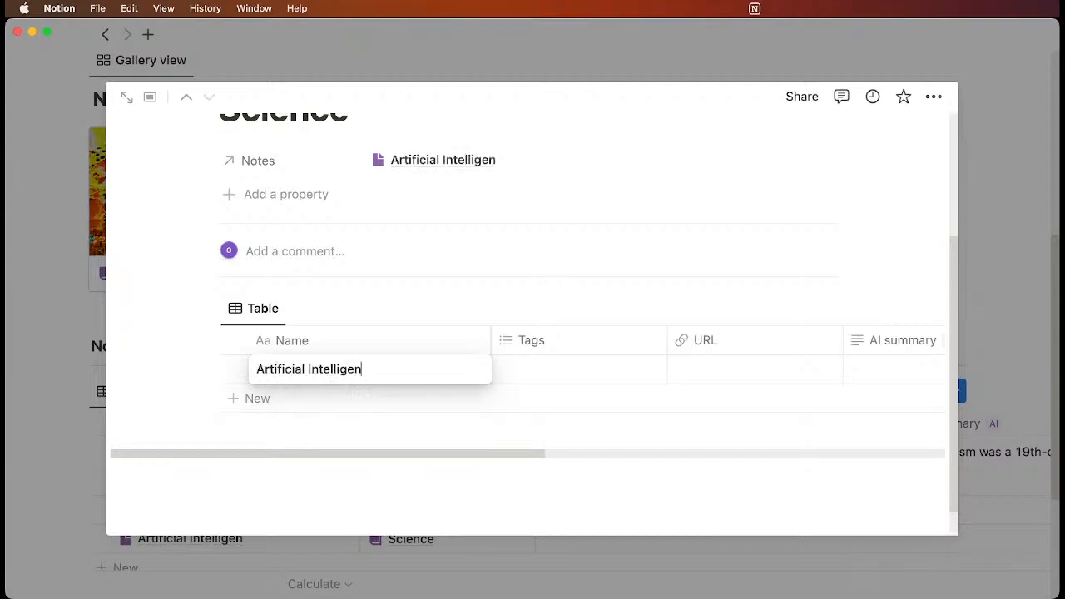
type("ce")
key("Escape")
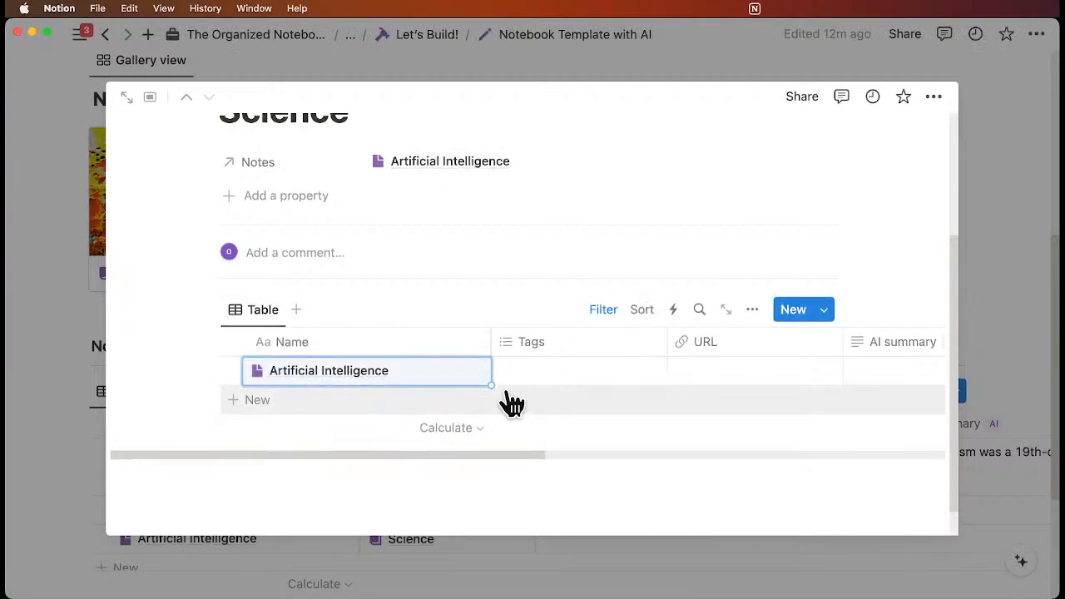
scroll(511, 404, "up", 1)
left_click(532, 391)
type("A")
key("Return")
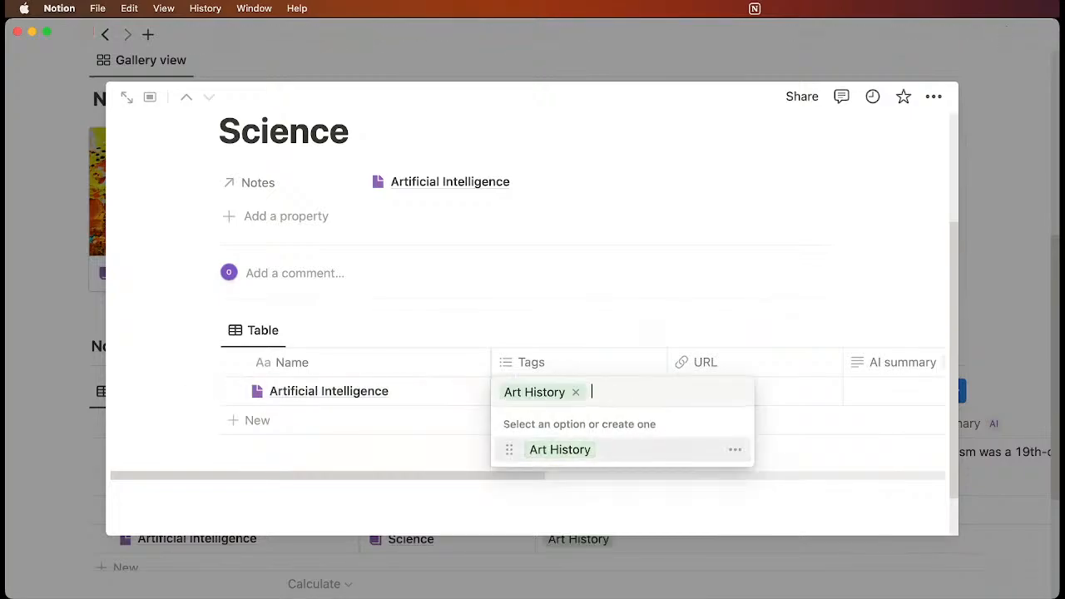
key("Escape")
Step: Replace the Art History tag on the Artificial Intelligence note with a newly created tag, "Ai"
left_click(576, 396)
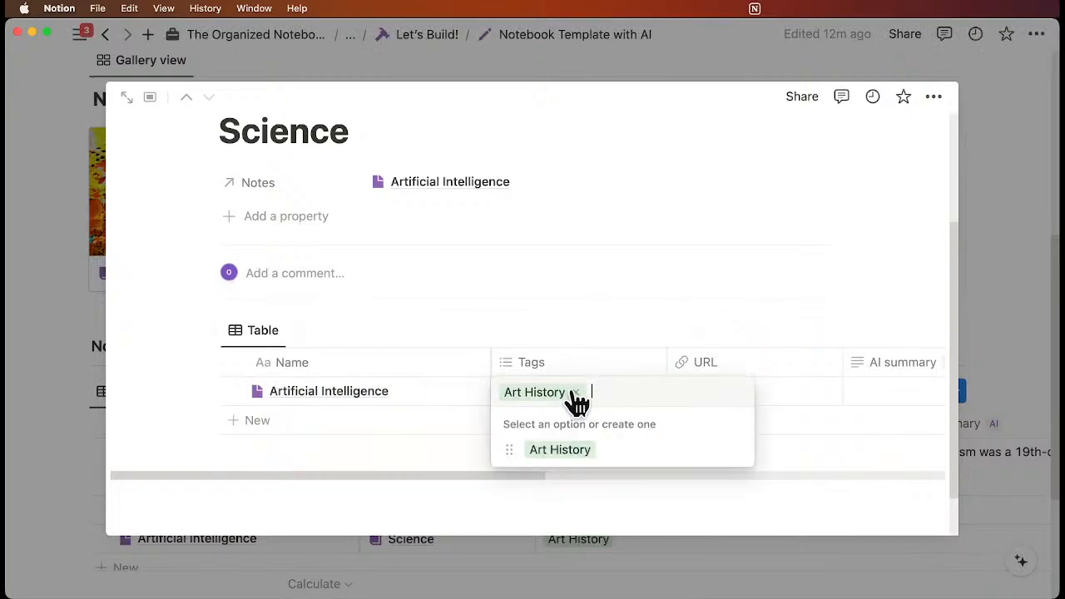
left_click(576, 394)
type("Ai")
left_click(571, 474)
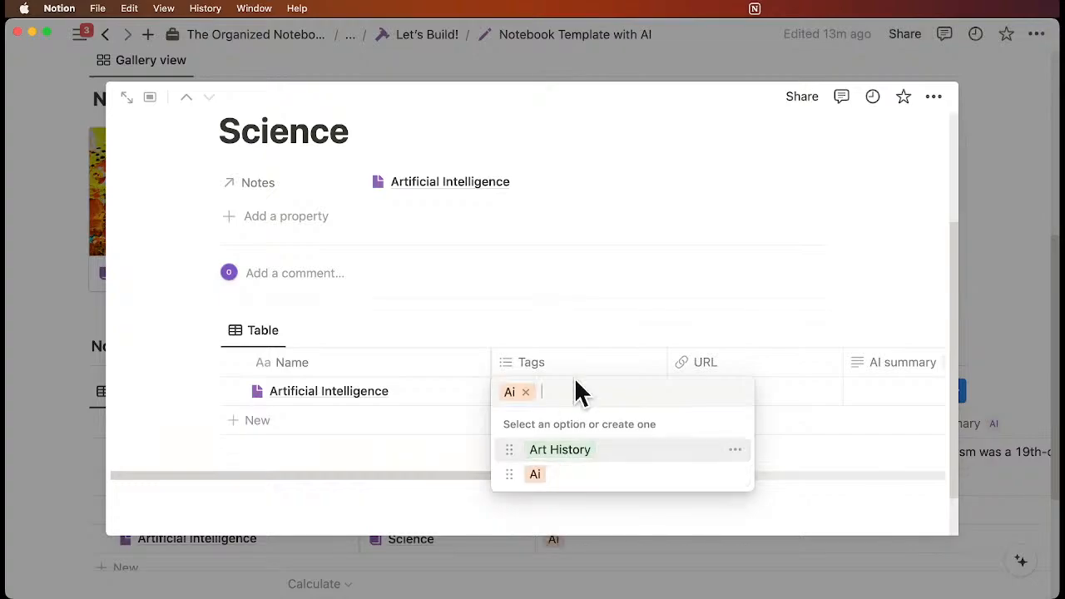
key("Escape")
Step: Look over the note's remaining columns, close the Science notebook, and review the Notebooks gallery and main Notes table
scroll(656, 369, "right", 5)
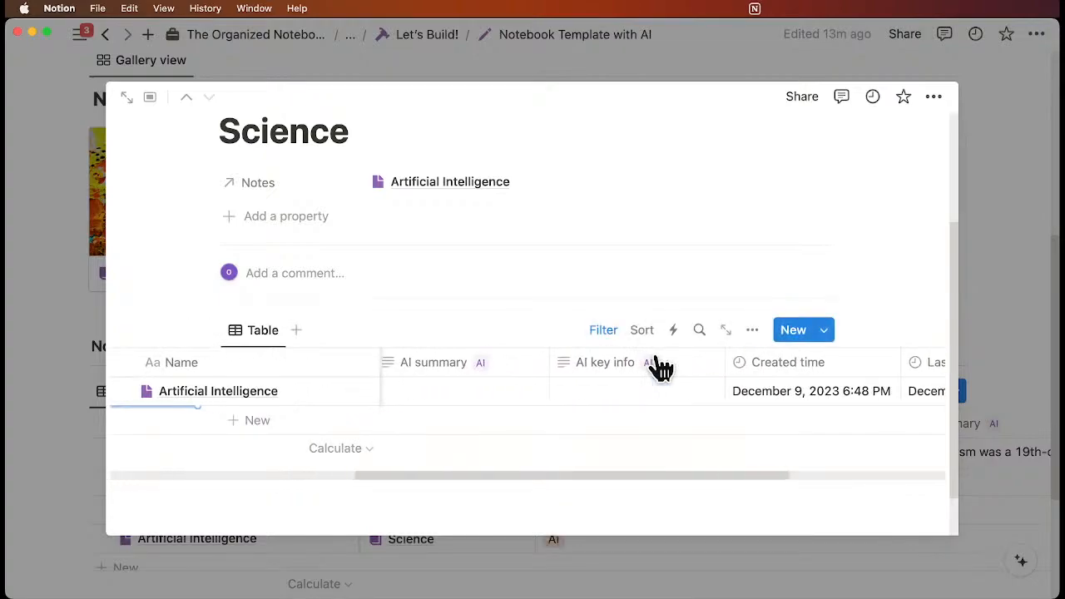
scroll(660, 369, "left", 5)
left_click(974, 313)
scroll(725, 411, "down", 3)
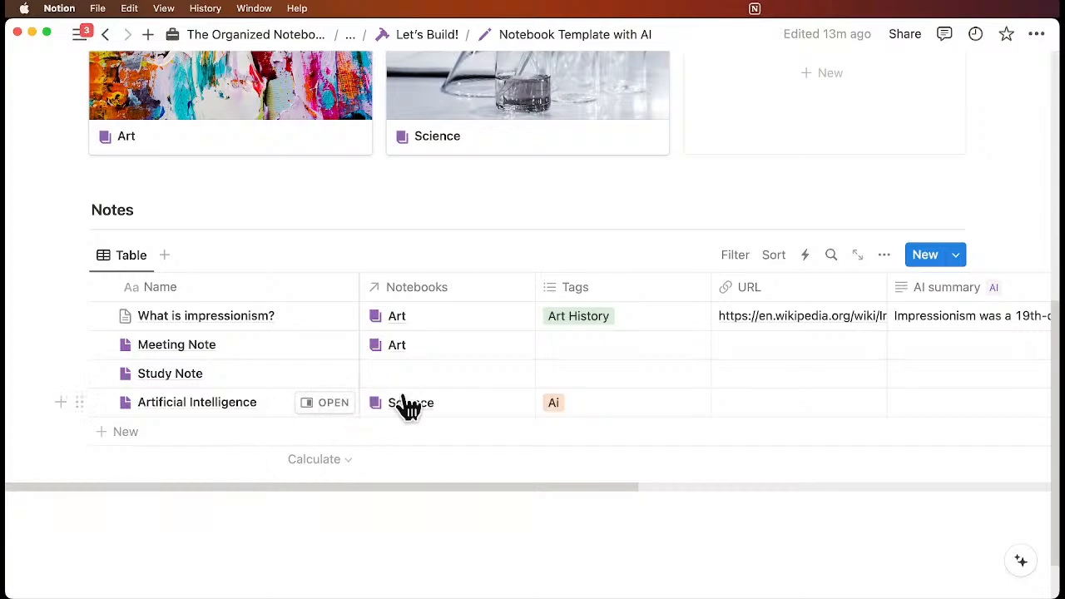
scroll(404, 404, "up", 5)
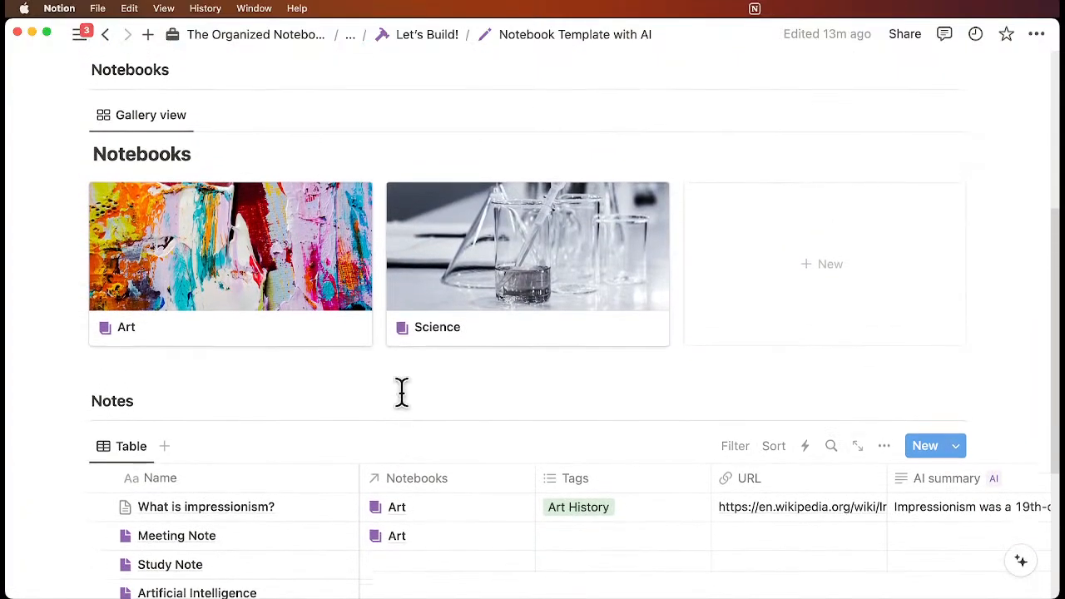
scroll(399, 391, "down", 2)
scroll(466, 412, "down", 2)
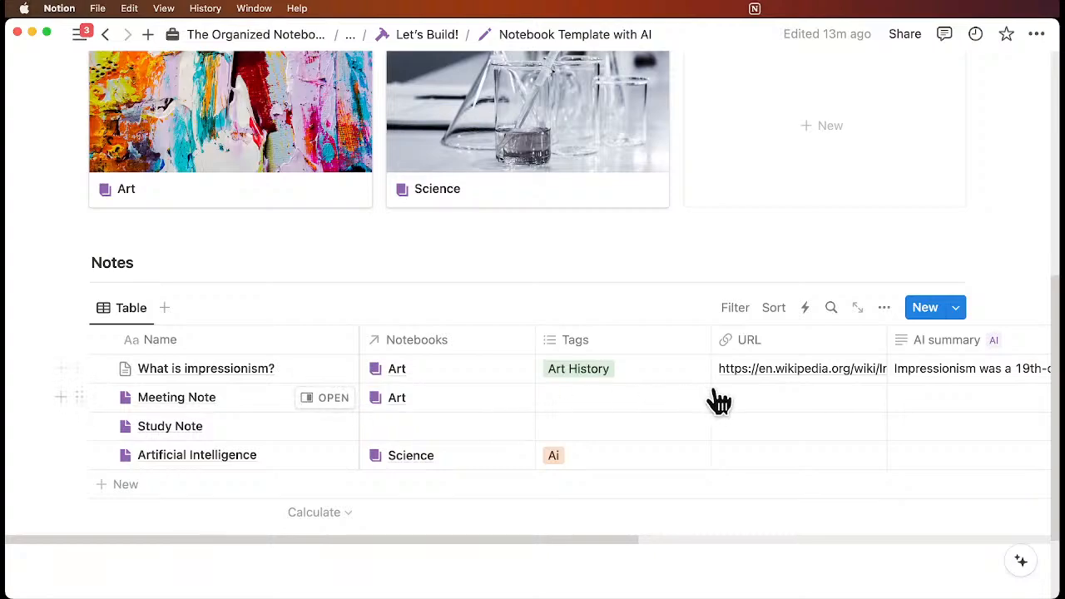
Step: Sort the Notes table by Last edited time in descending order and save the sort for everyone
scroll(748, 380, "right", 10)
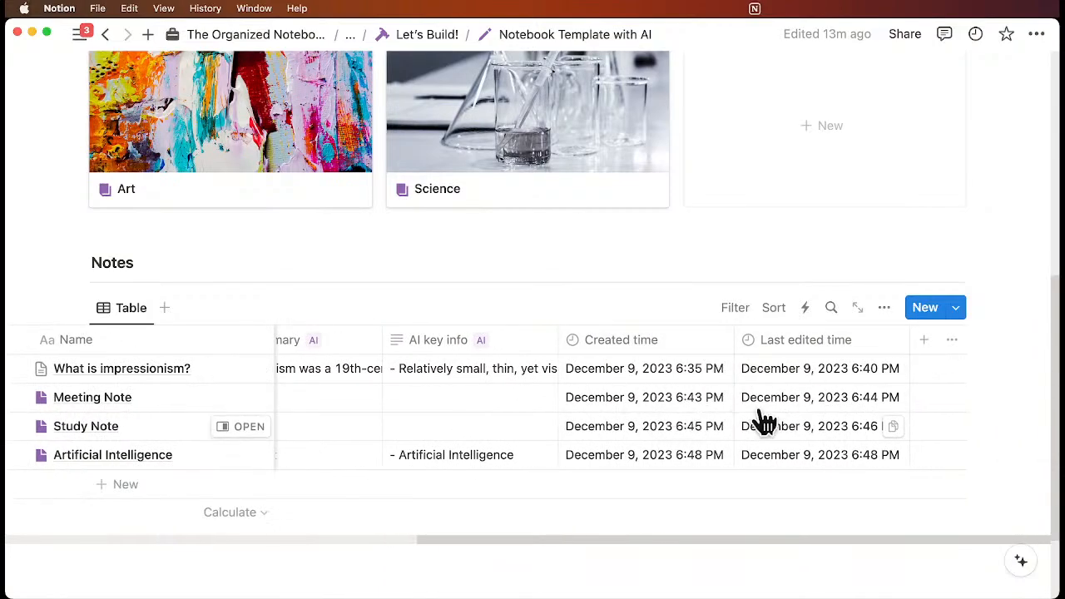
left_click(775, 309)
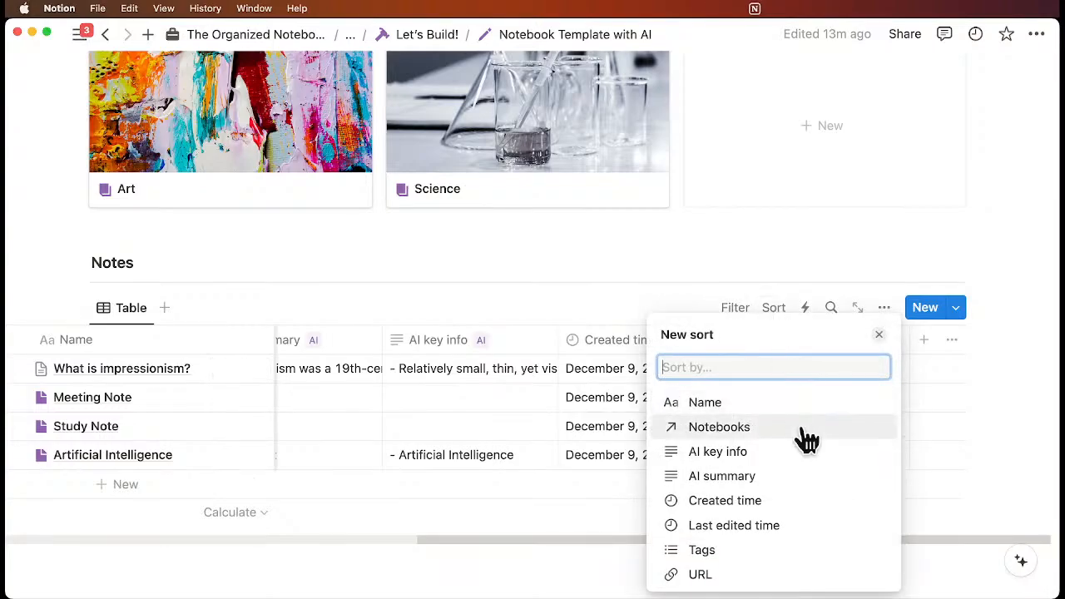
left_click(803, 527)
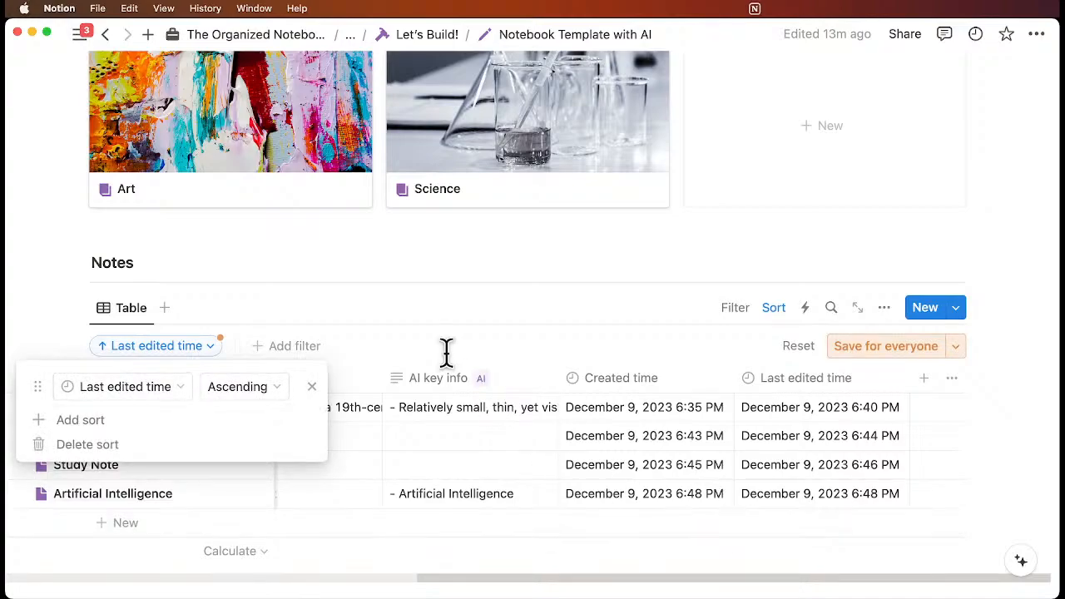
left_click(265, 397)
left_click(265, 445)
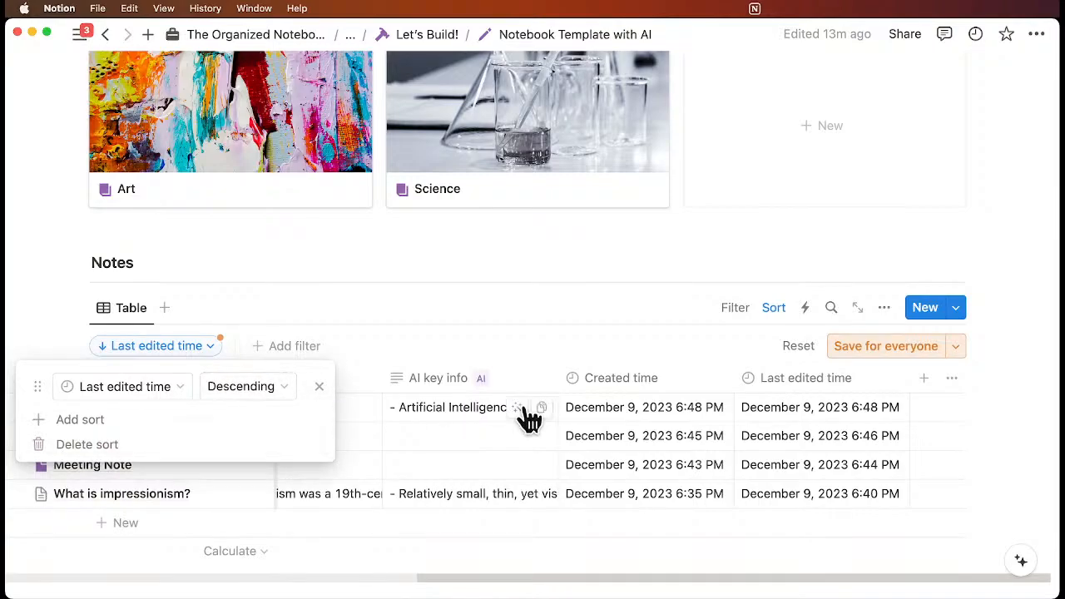
left_click(891, 347)
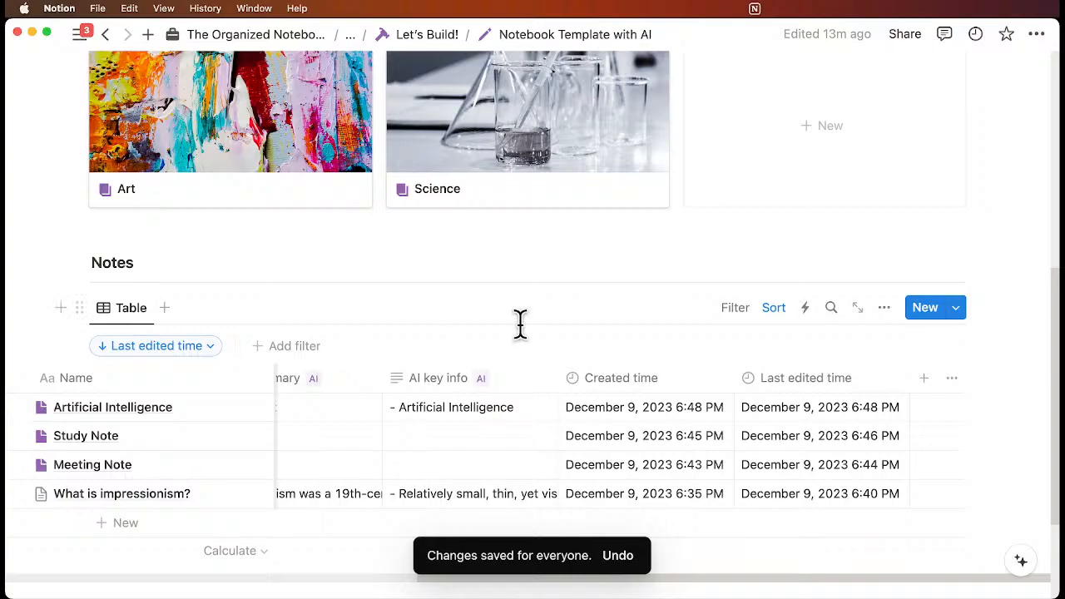
Step: Turn off the database title in the layout of the Notebooks gallery view and close the view options
scroll(463, 400, "left", 8)
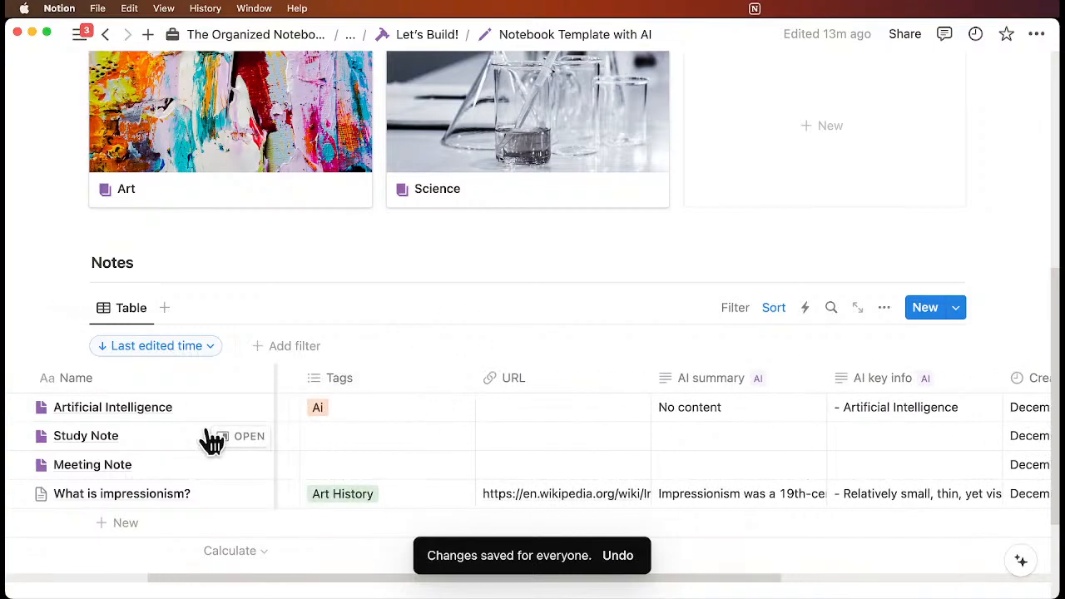
scroll(228, 446, "up", 2)
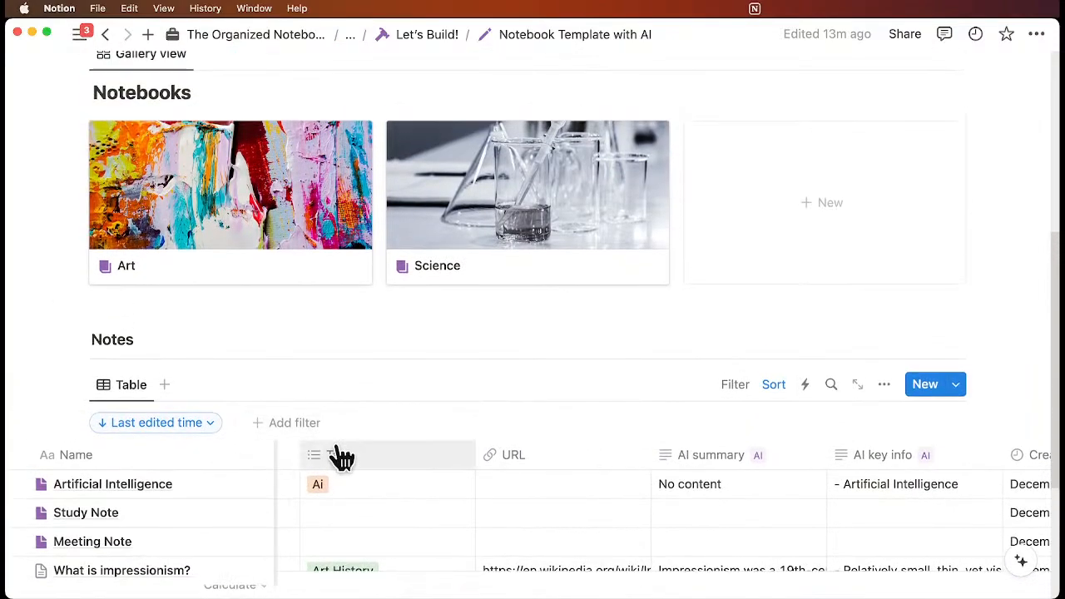
scroll(340, 457, "left", 3)
scroll(275, 374, "up", 4)
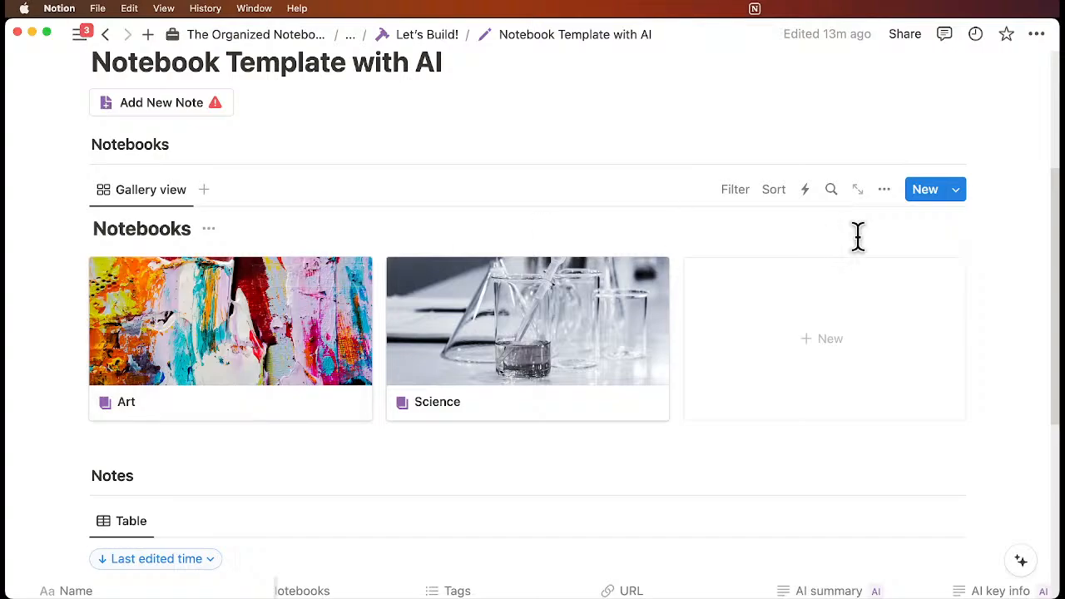
left_click(884, 191)
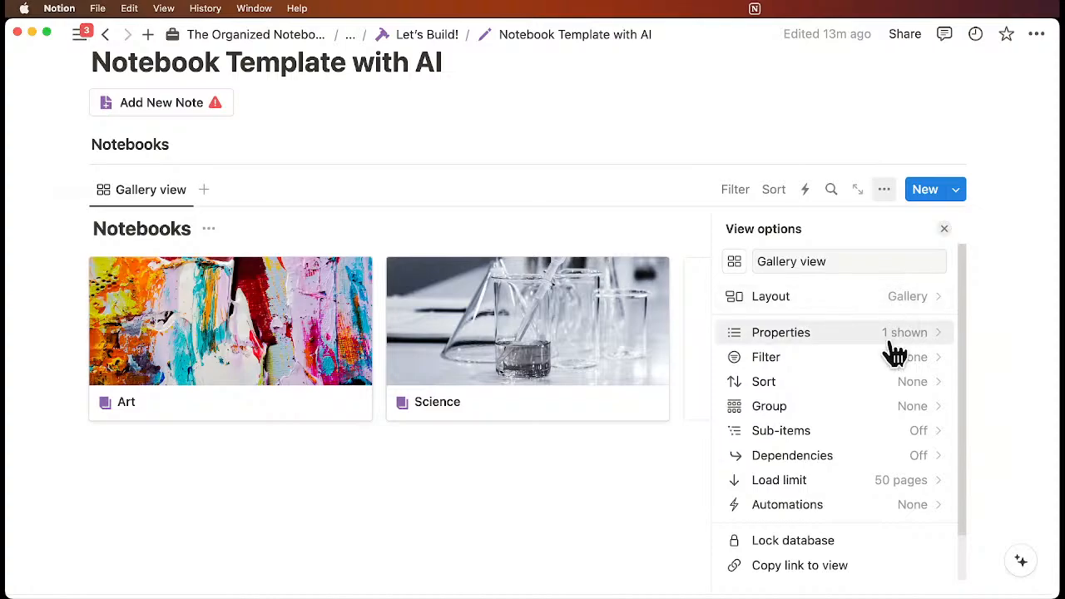
left_click(889, 303)
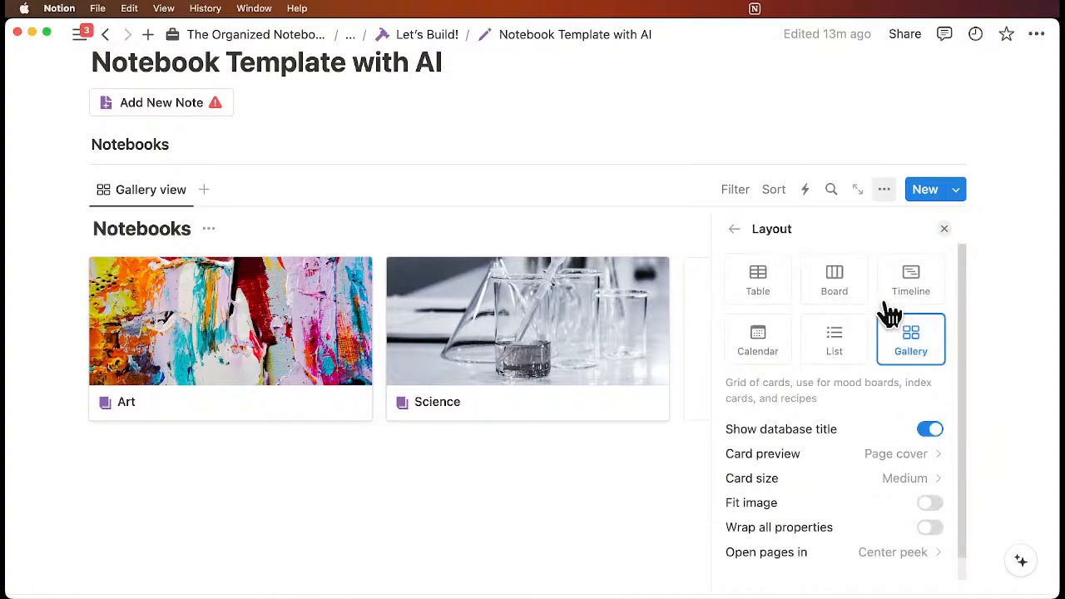
left_click(931, 431)
left_click(944, 230)
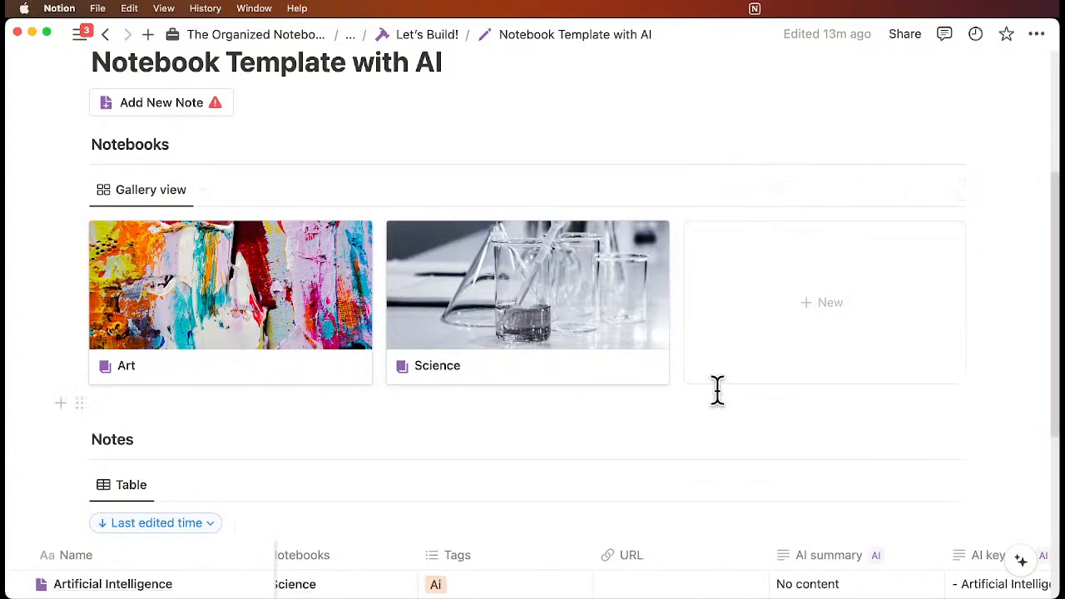
Step: Configure the Add New Note button to add a page to the Notes database as Default Note, and remove its Name property edit
scroll(719, 396, "down", 5)
scroll(582, 419, "left", 3)
scroll(582, 419, "right", 5)
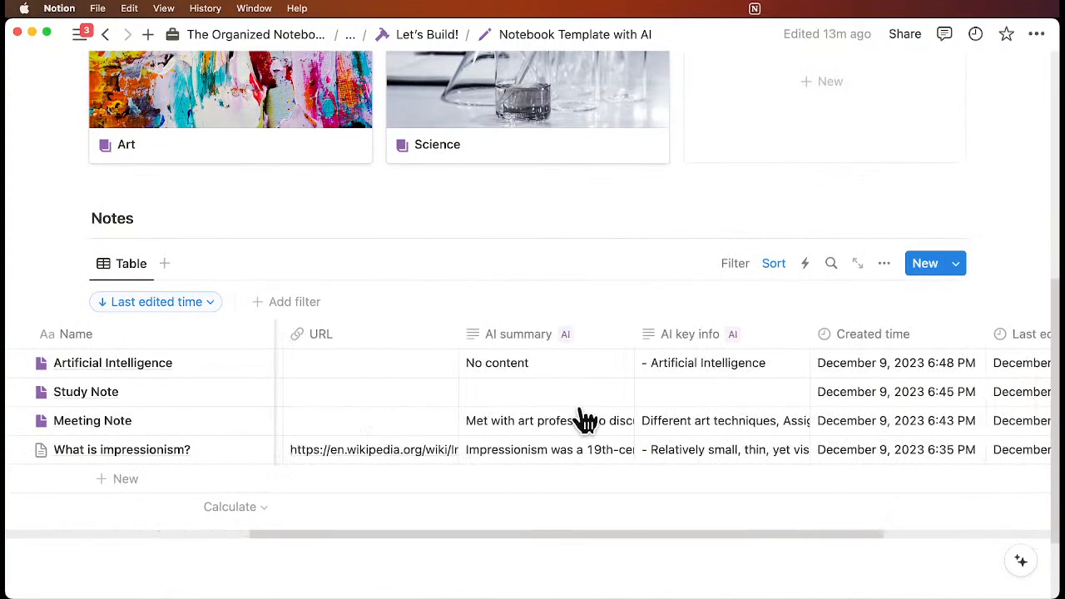
scroll(582, 420, "up", 5)
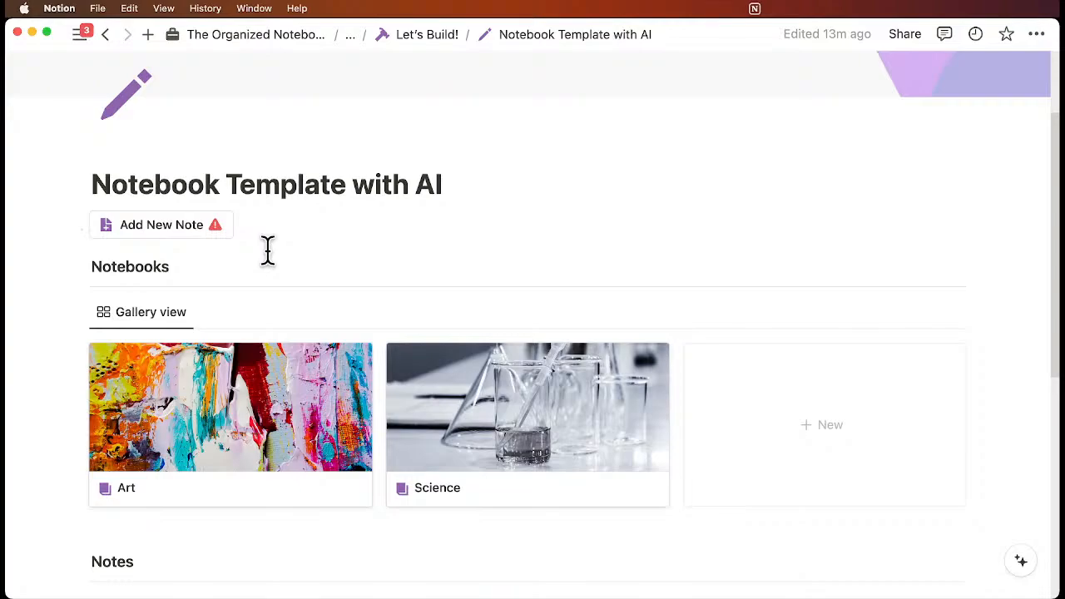
scroll(299, 232, "down", 5)
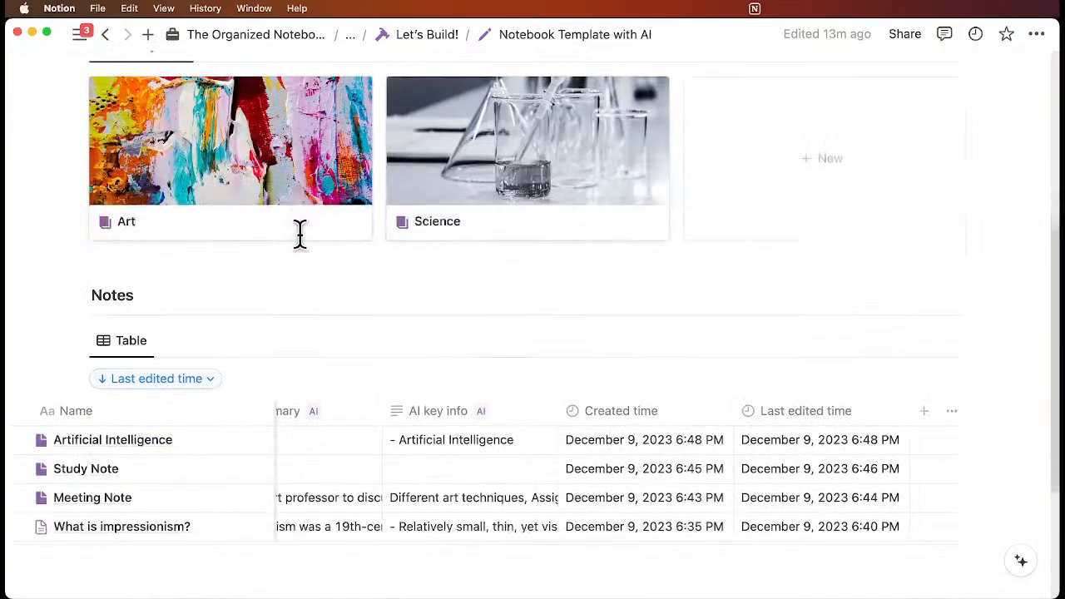
scroll(259, 380, "up", 5)
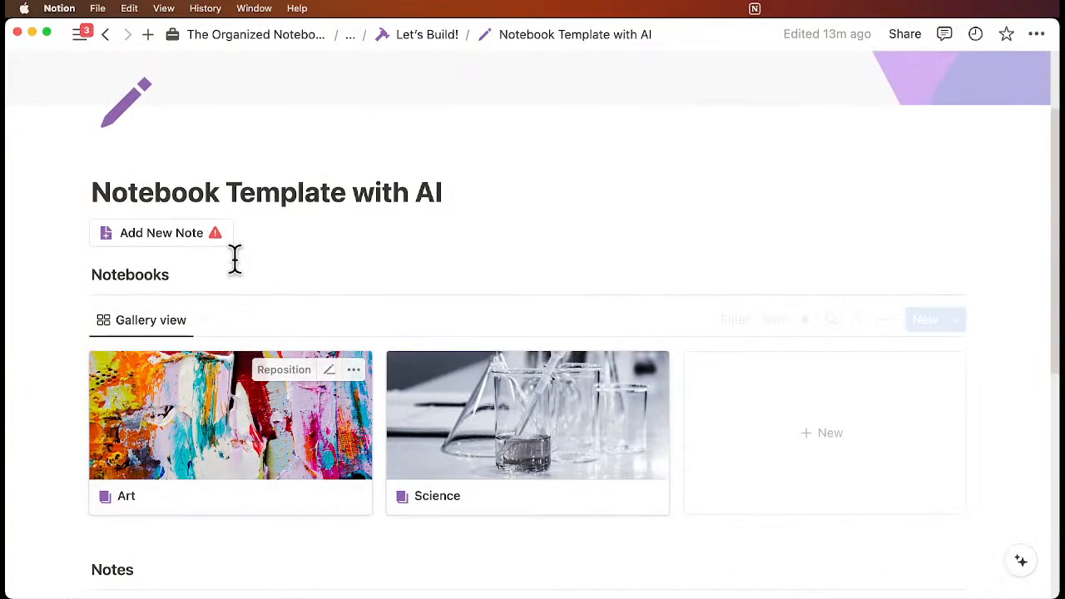
left_click(248, 234)
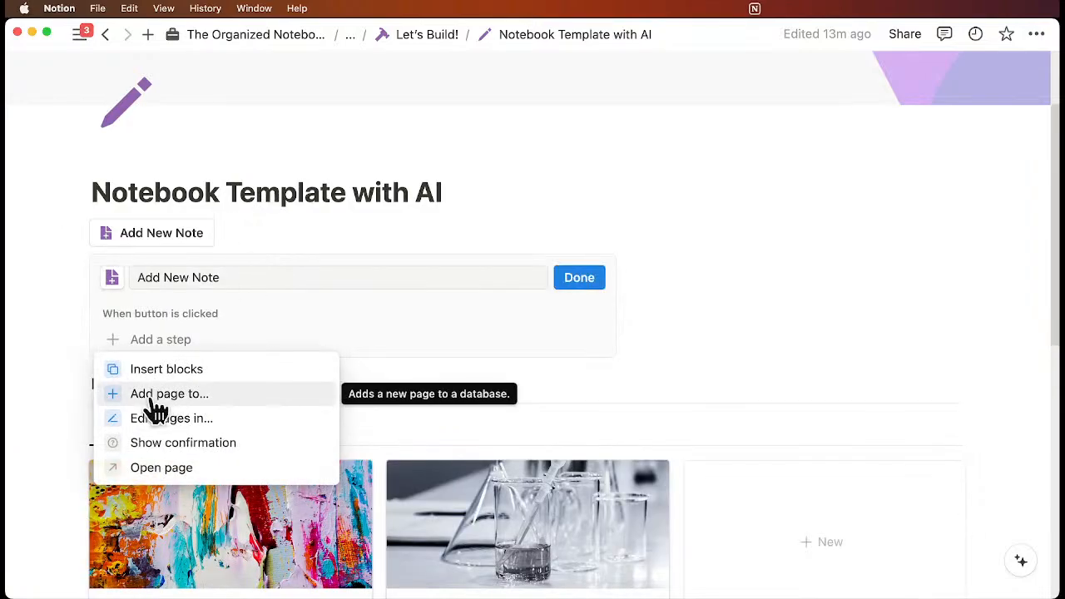
left_click(197, 399)
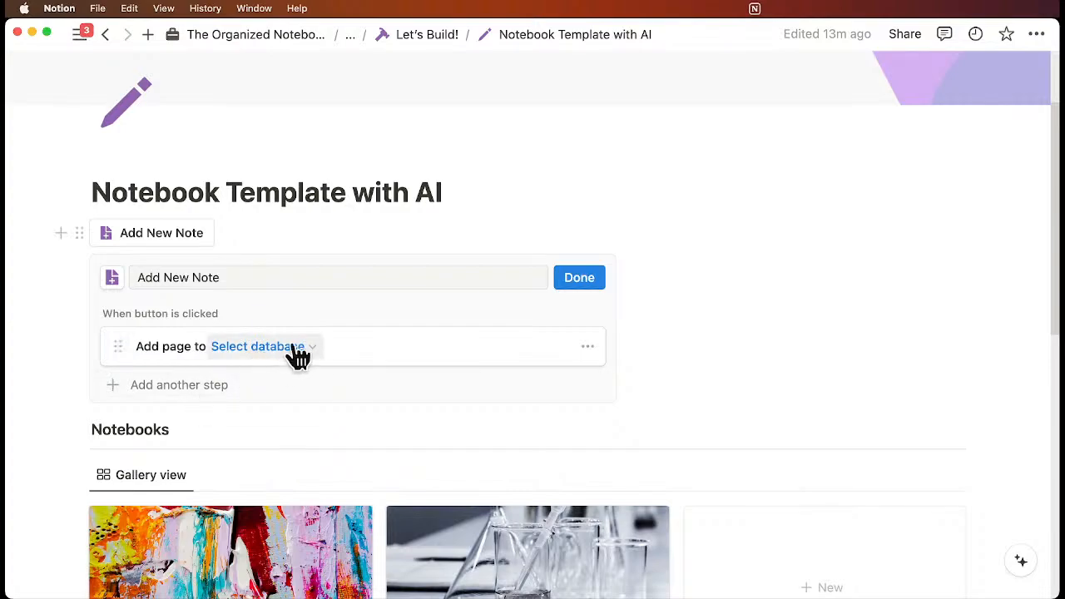
left_click(302, 348)
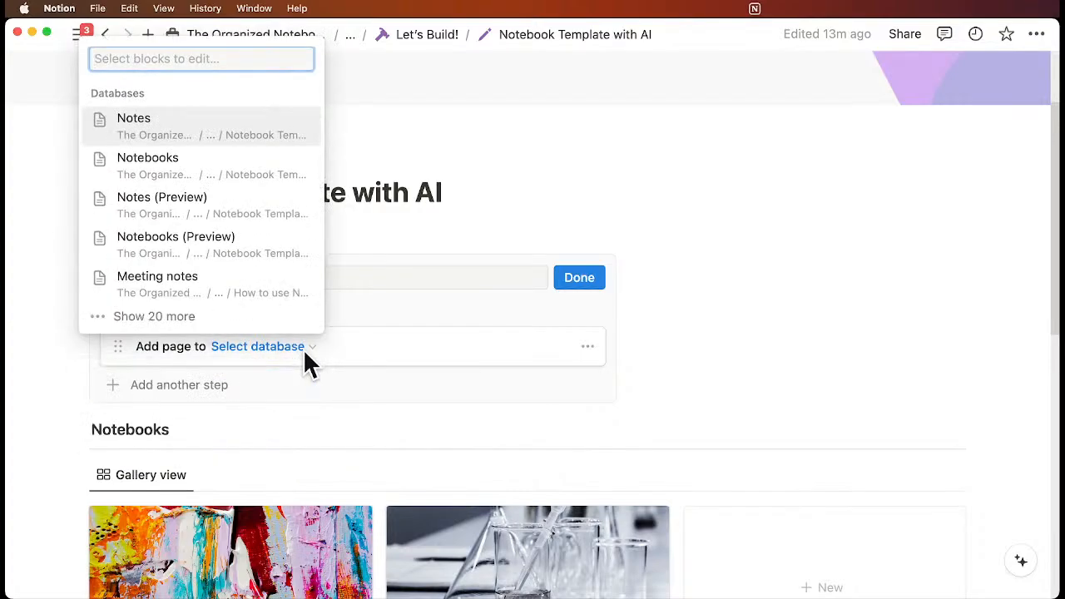
left_click(227, 136)
scroll(455, 313, "down", 3)
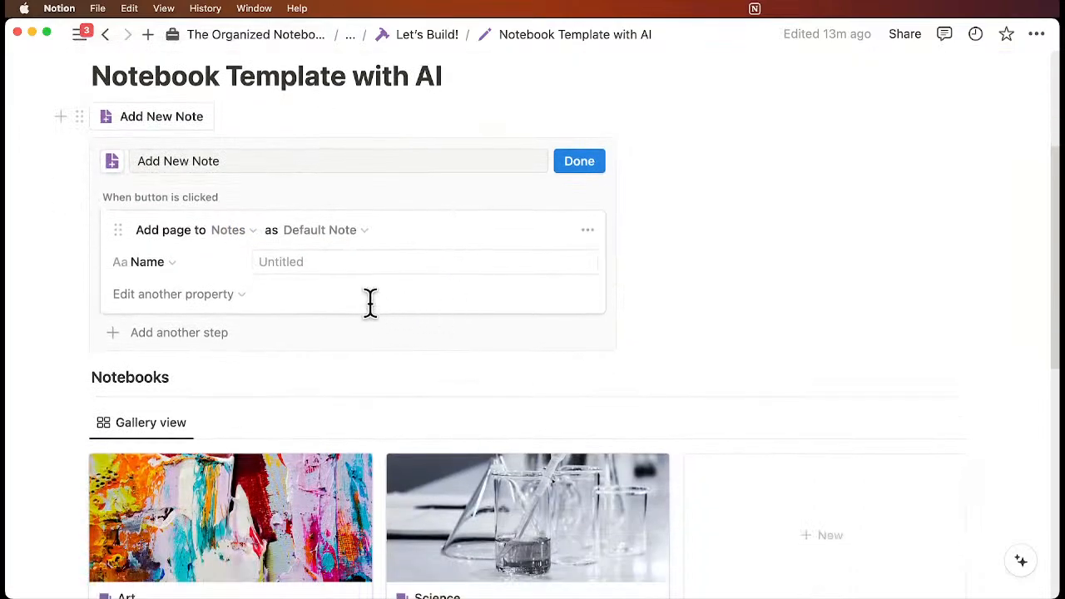
left_click(366, 235)
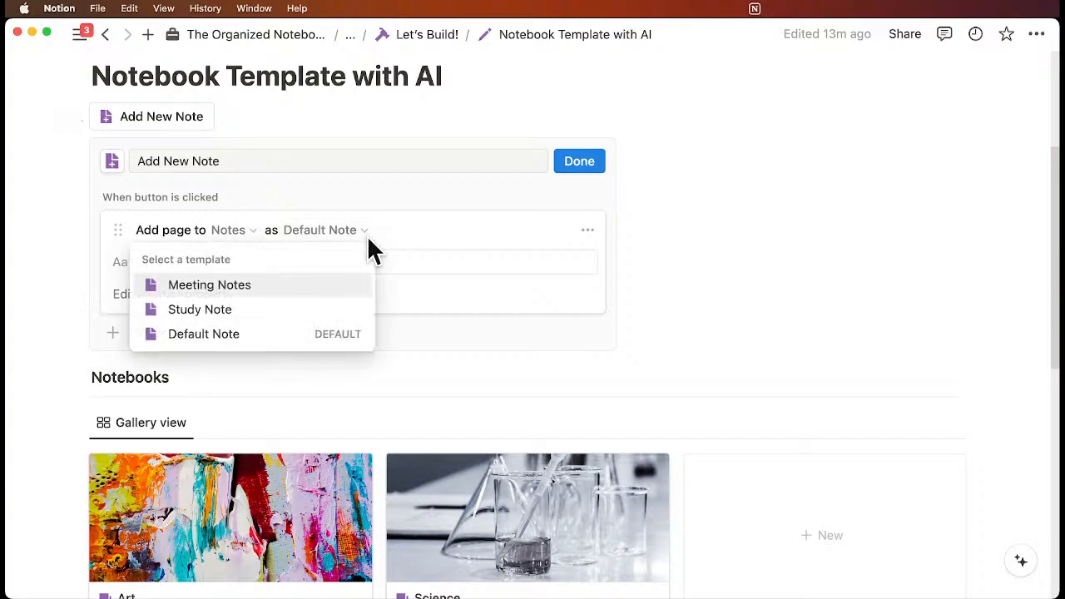
left_click(263, 333)
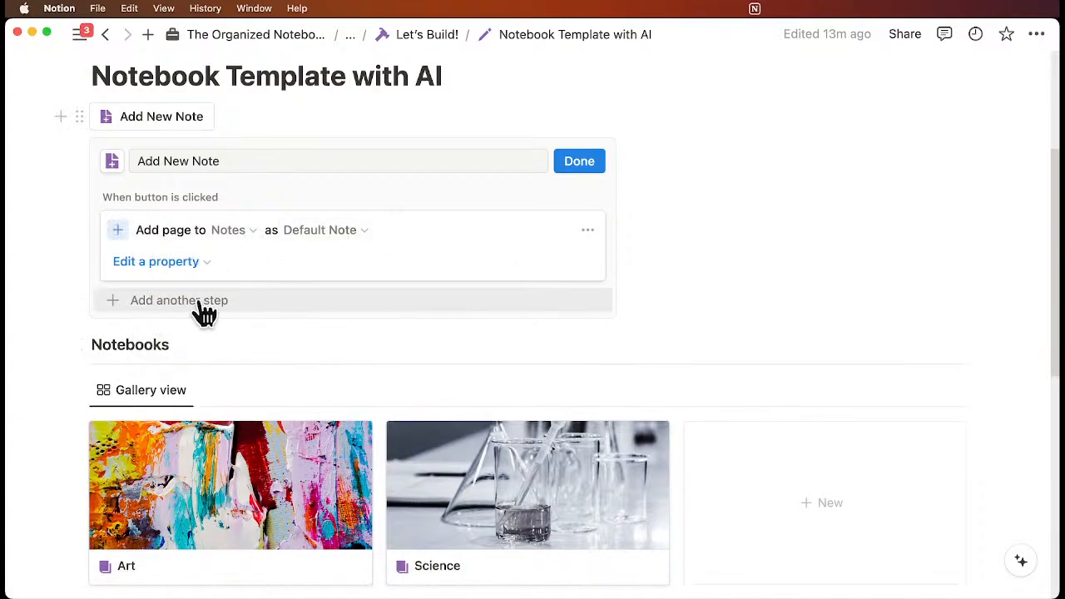
Step: Add a step to the button that opens the newly added page in center peek, and finish the button setup
left_click(218, 301)
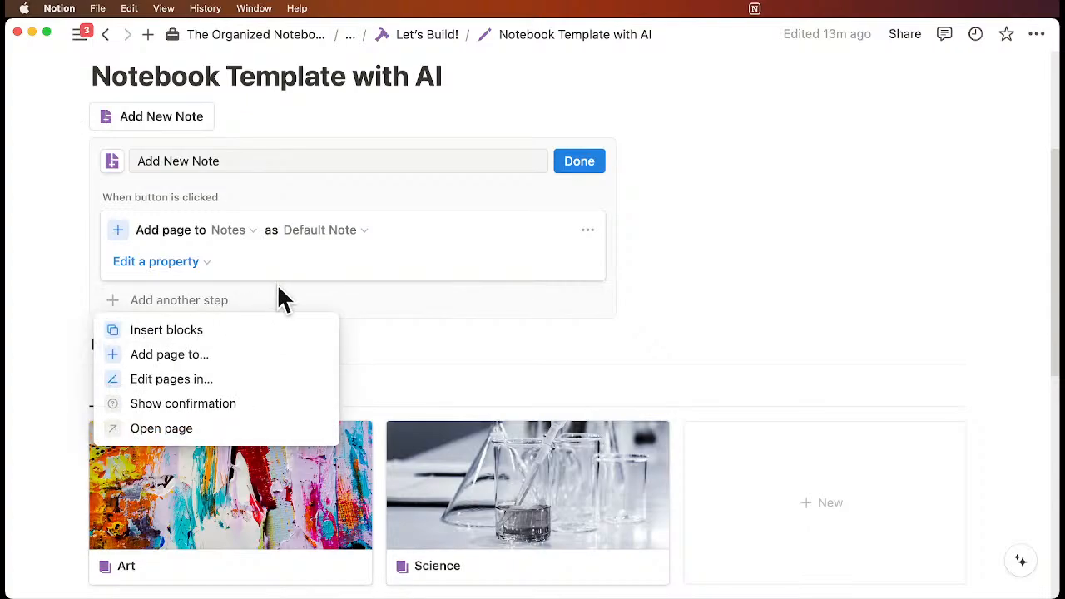
left_click(181, 439)
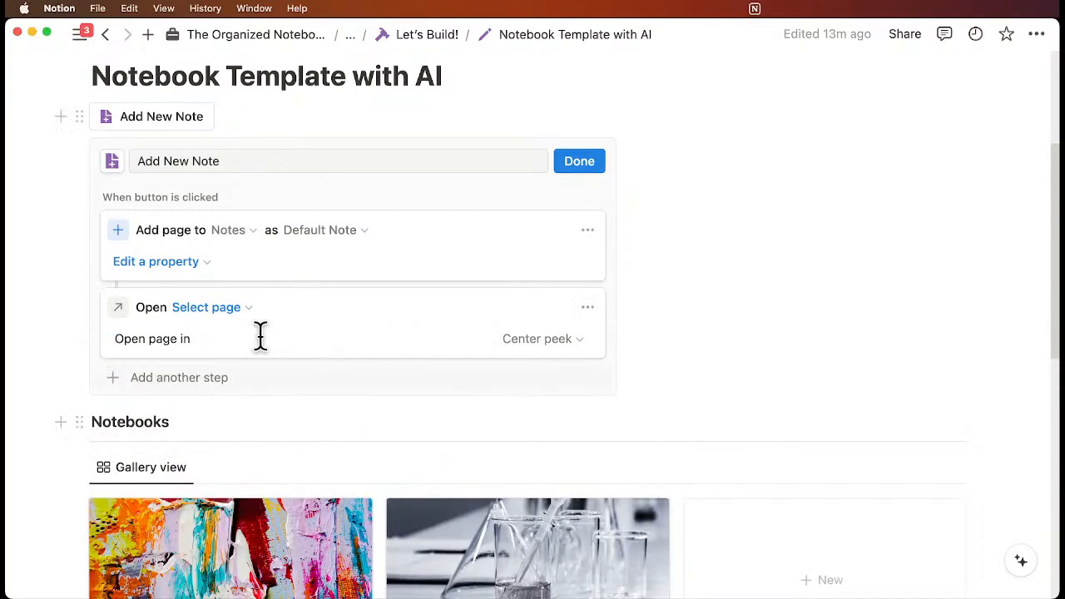
left_click(238, 309)
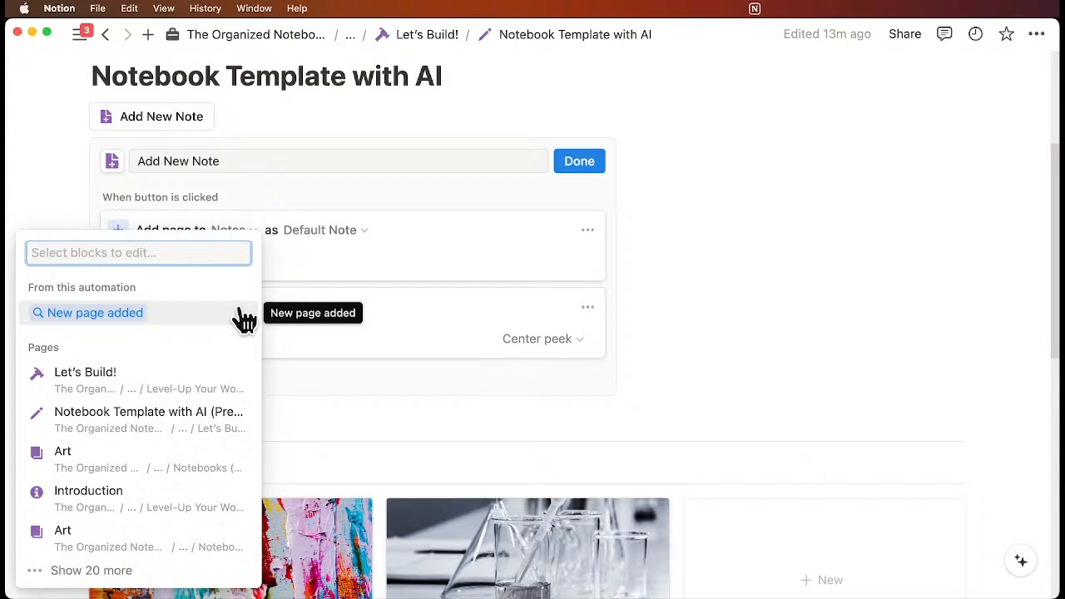
left_click(159, 314)
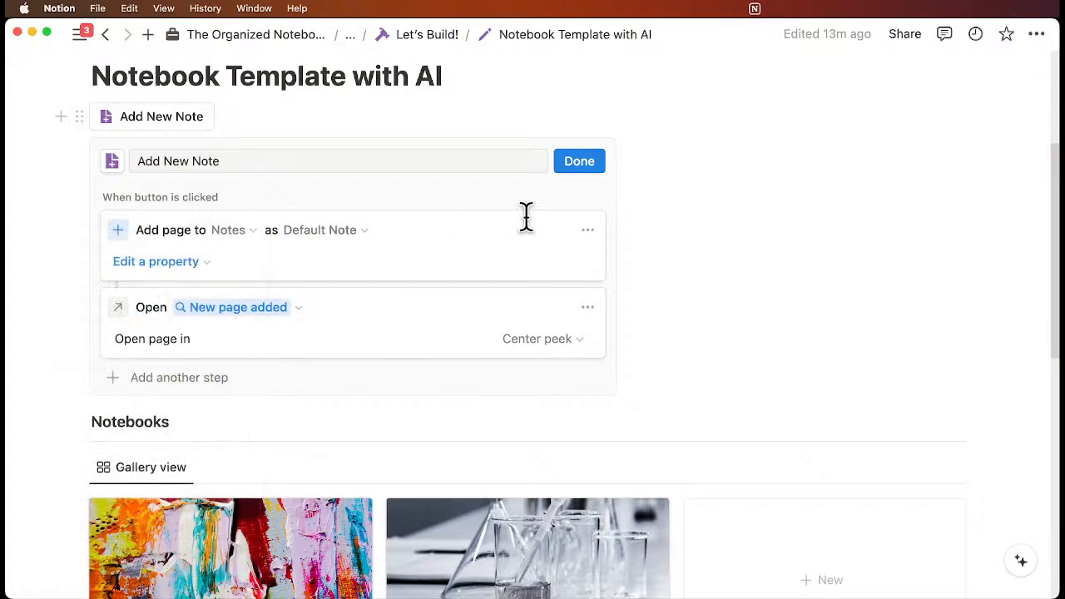
left_click(579, 161)
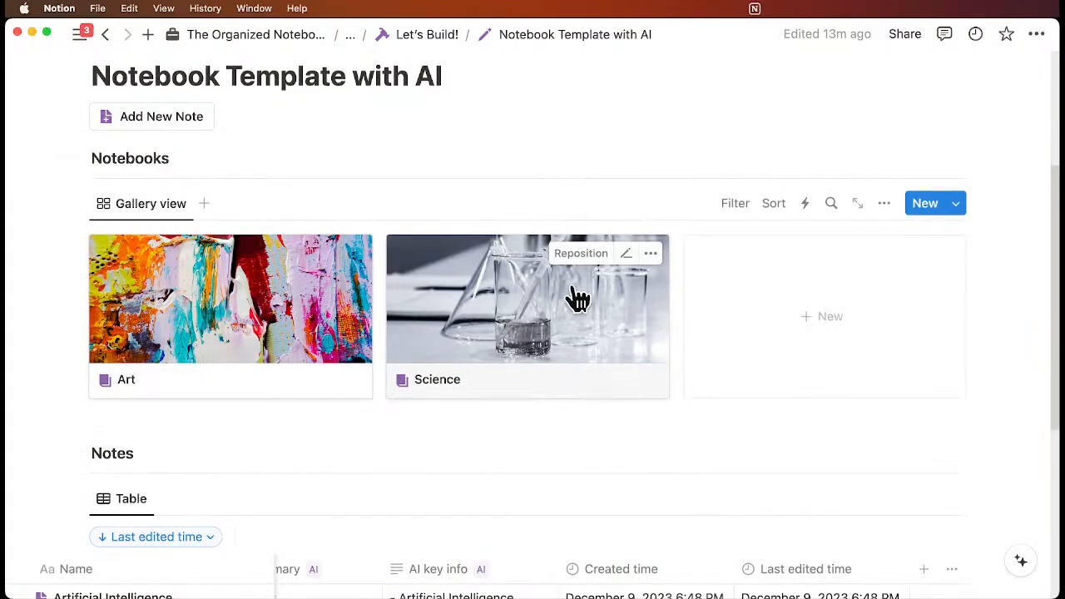
Step: Create a test note with the Add New Note button, look over its properties and empty body, and close it
scroll(577, 297, "up", 1)
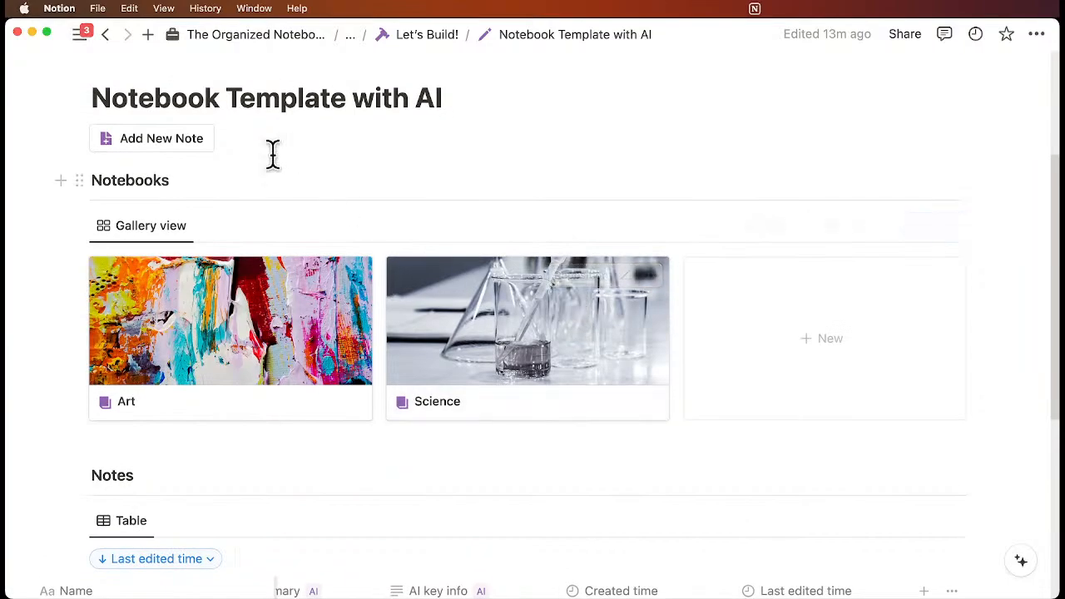
left_click(160, 144)
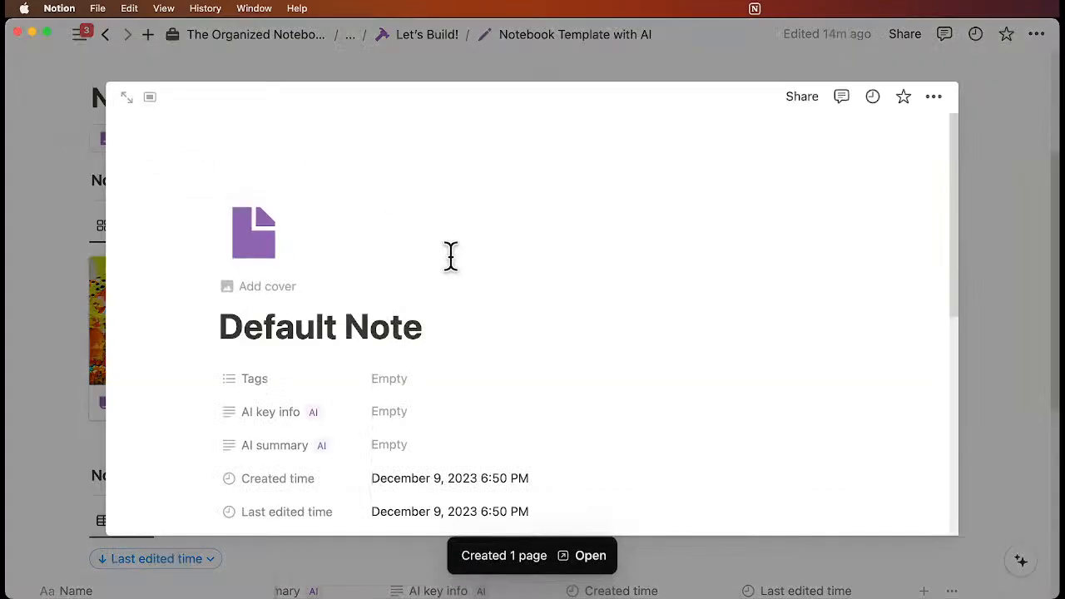
scroll(454, 264, "down", 5)
scroll(454, 270, "up", 5)
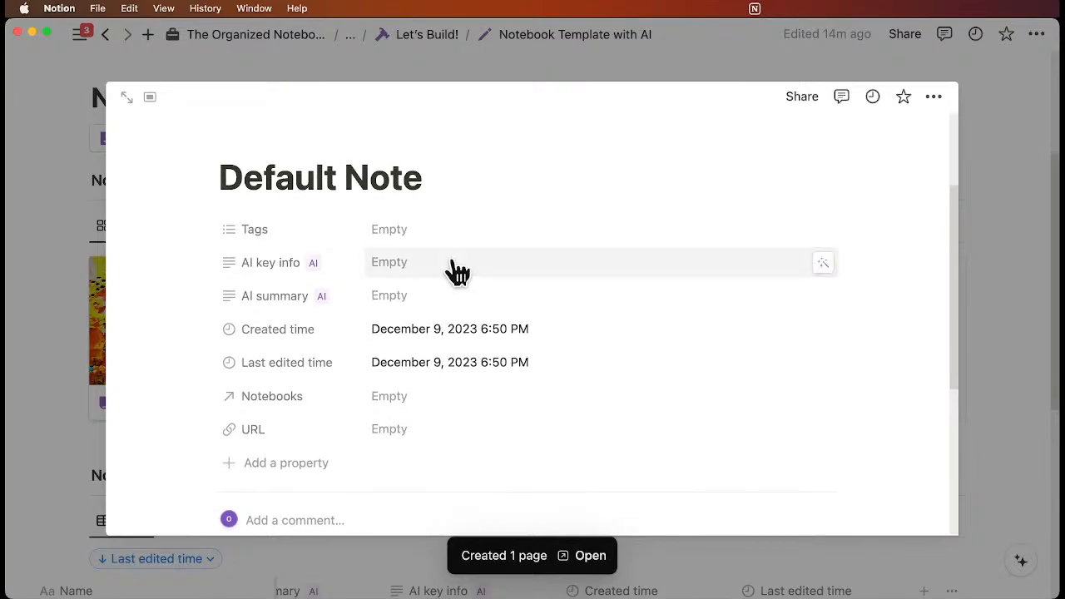
scroll(449, 300, "down", 4)
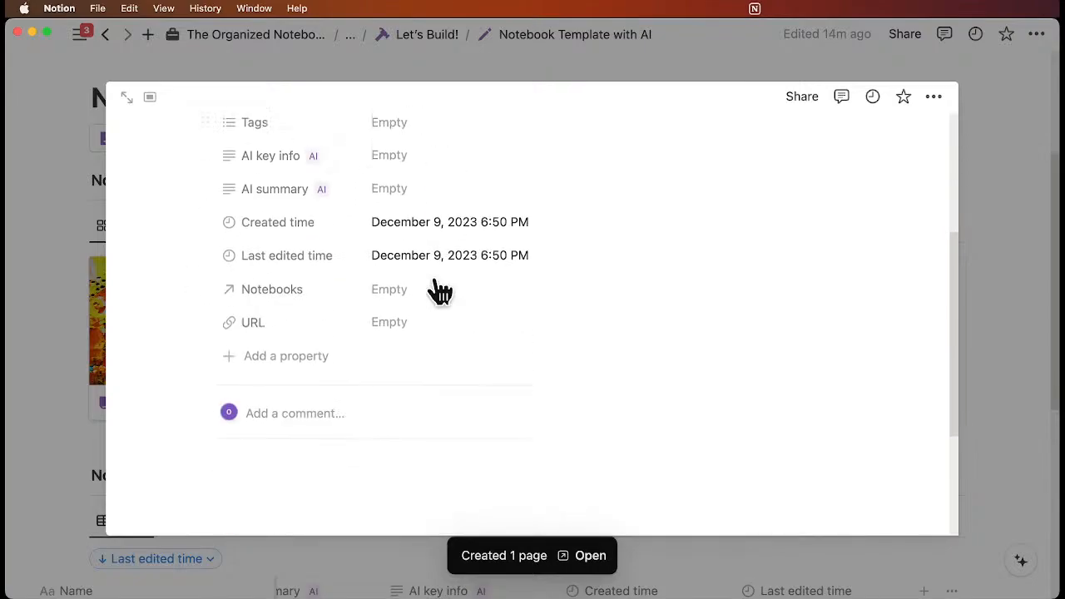
left_click(327, 458)
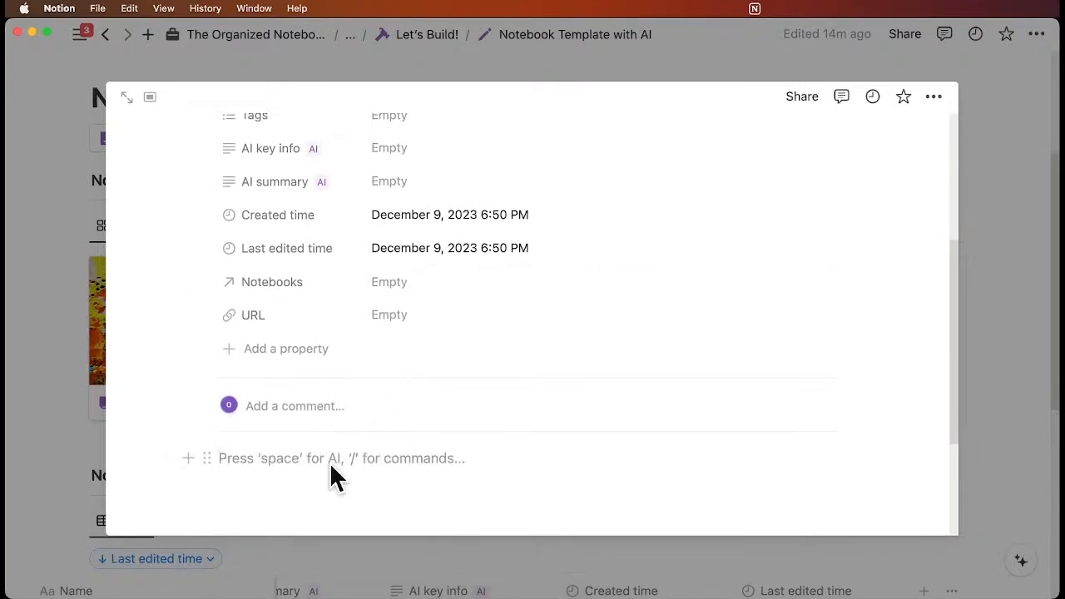
scroll(332, 476, "up", 3)
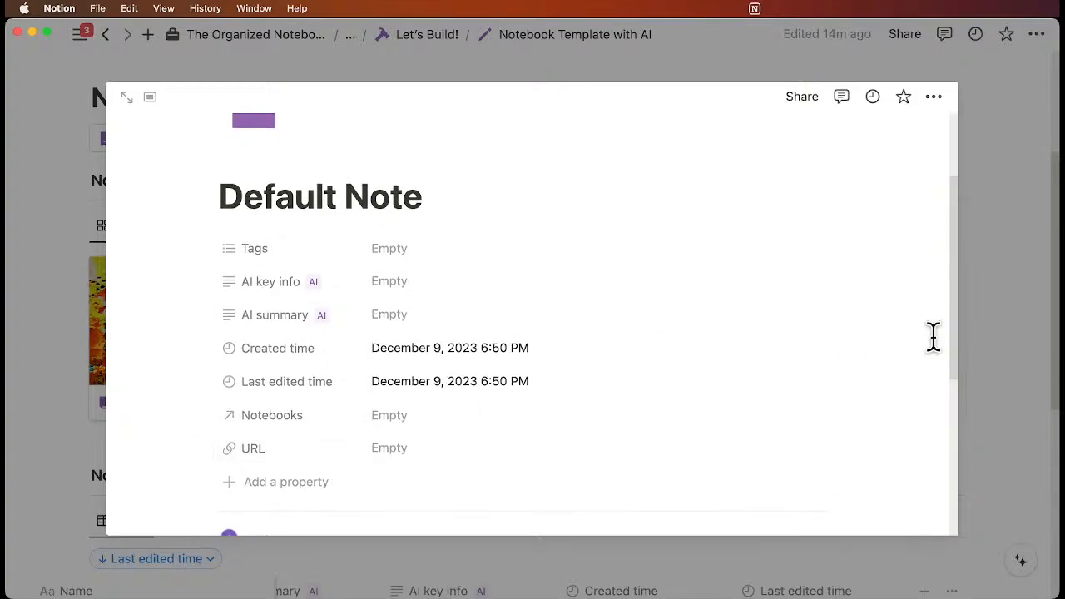
left_click(1026, 274)
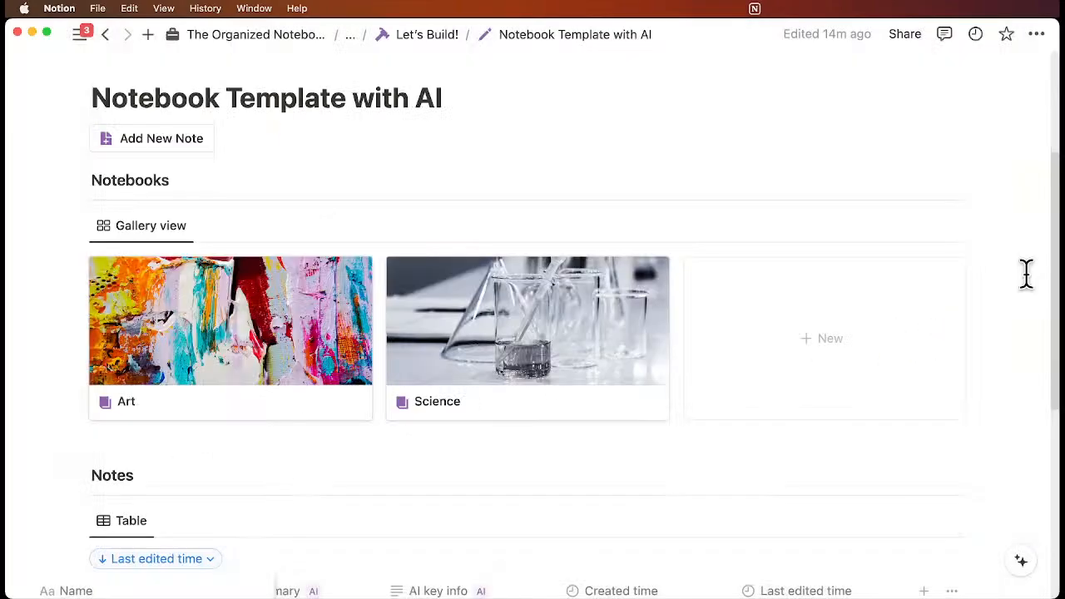
Step: Examine the new note's row across the Notes table columns and check the list of templates available for Notes
scroll(1026, 274, "down", 5)
scroll(820, 445, "left", 6)
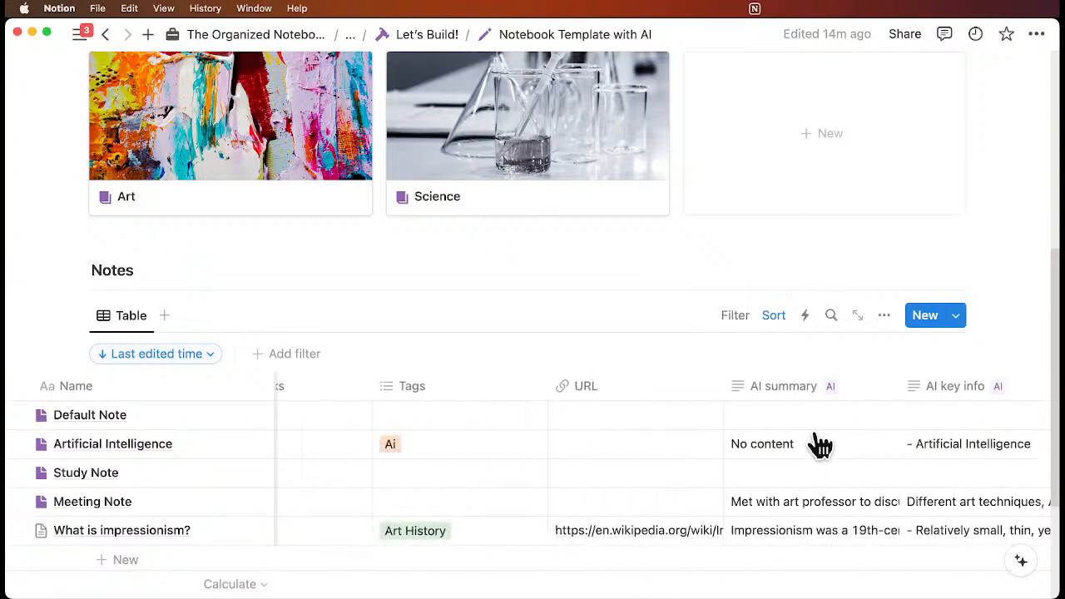
scroll(819, 445, "left", 4)
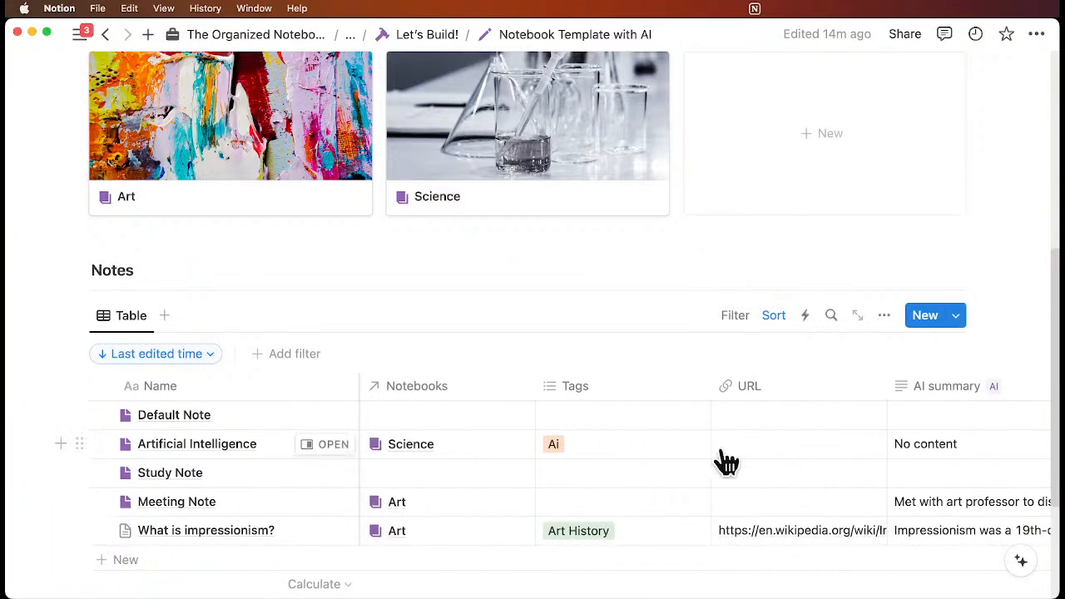
scroll(726, 462, "right", 11)
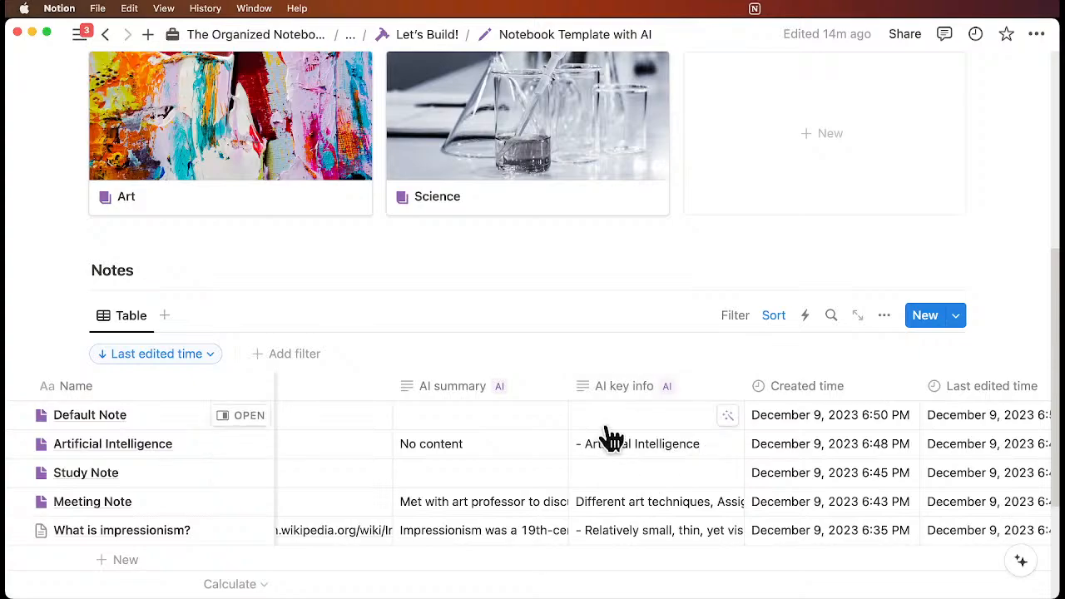
left_click(958, 321)
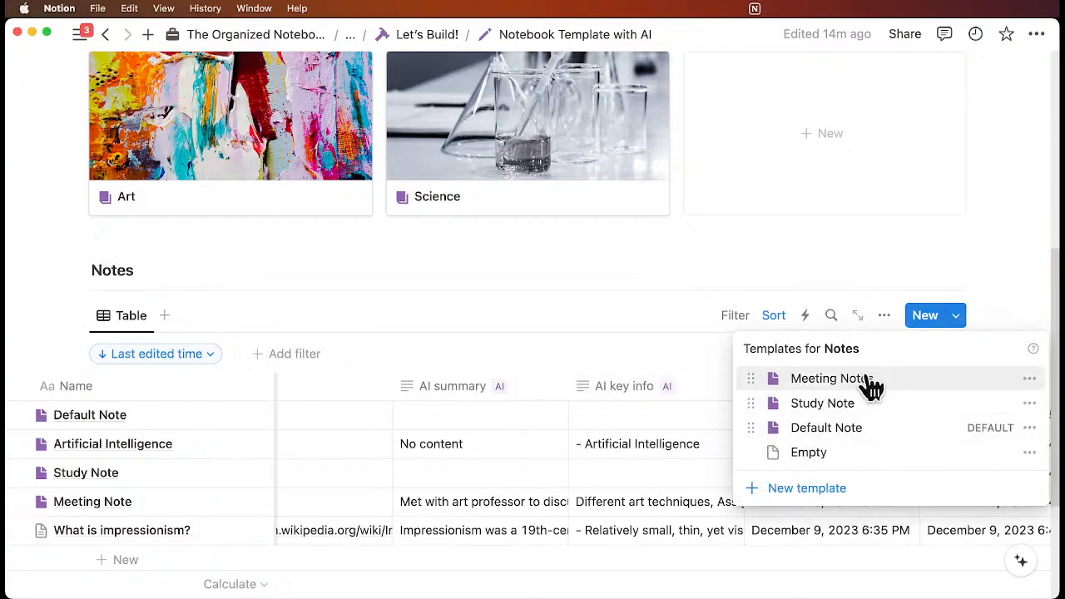
left_click(713, 263)
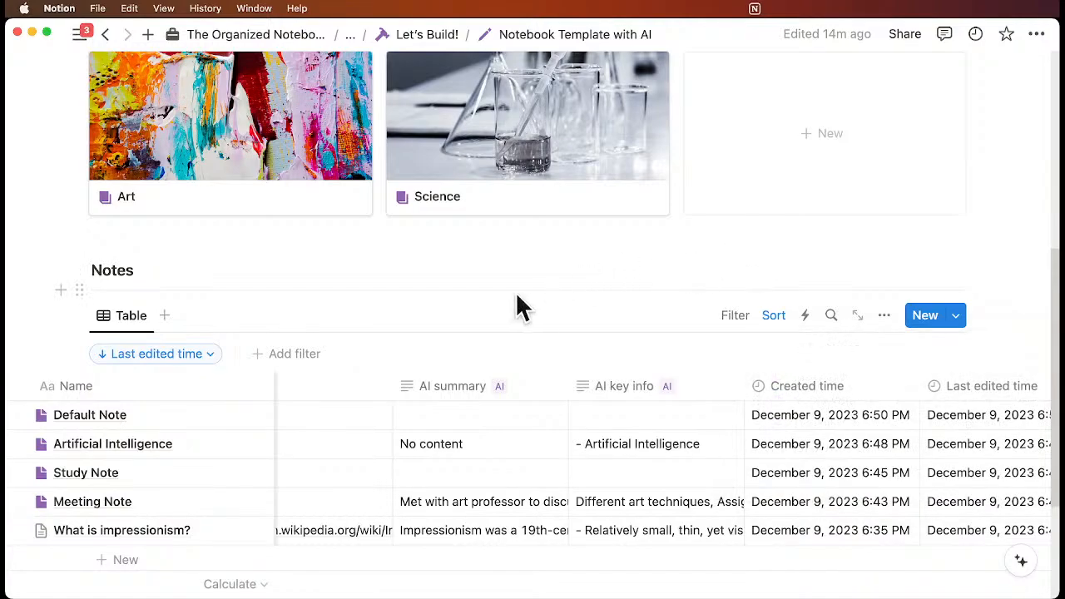
Step: Go back to the parent Let's Build! page and read its "Want more features?" section
scroll(515, 308, "up", 10)
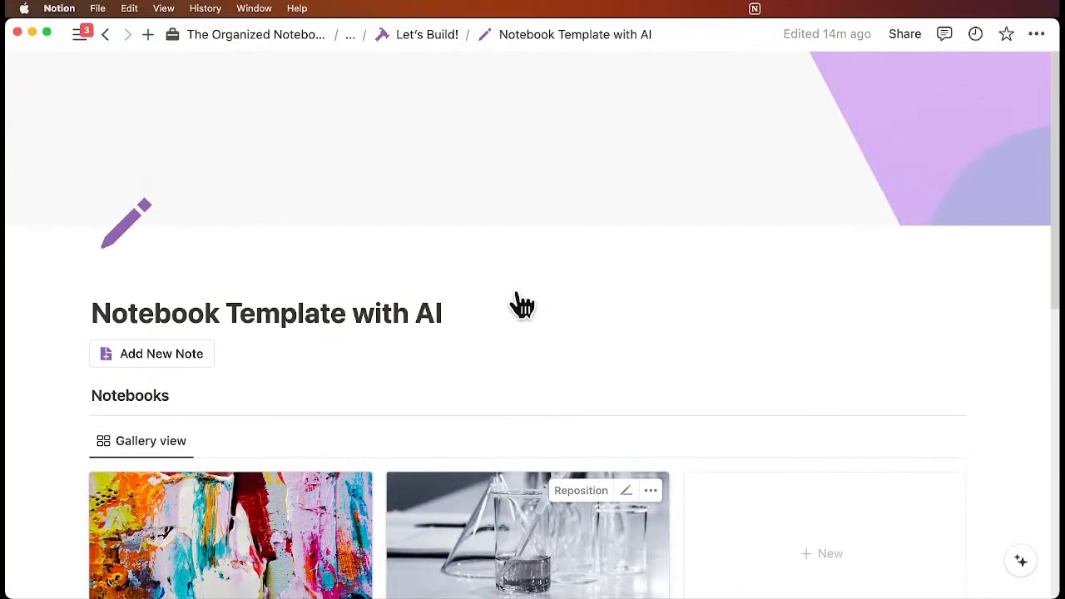
left_click(429, 37)
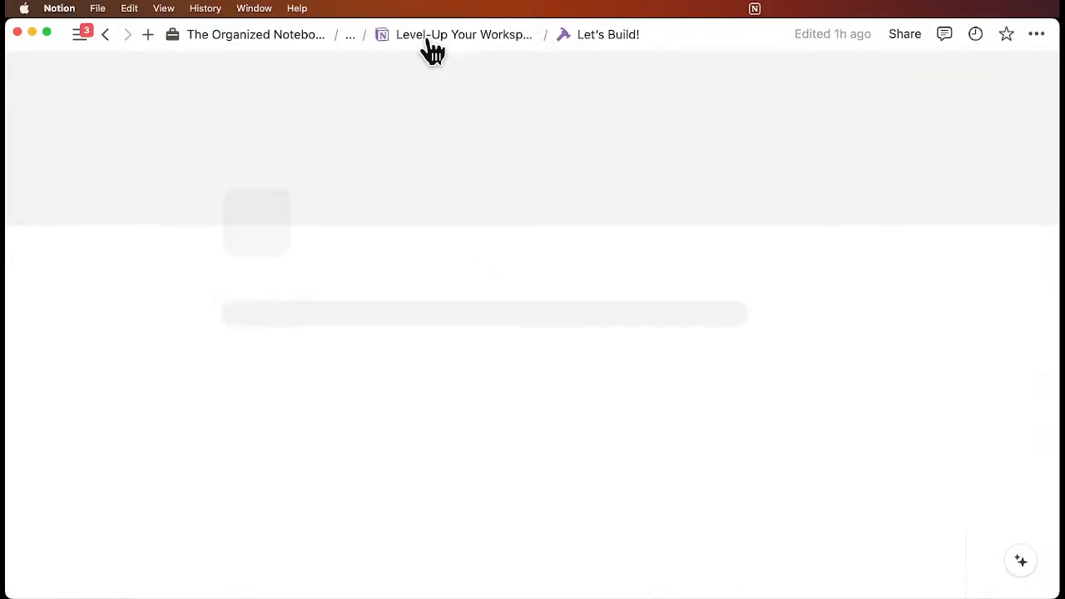
scroll(477, 205, "down", 5)
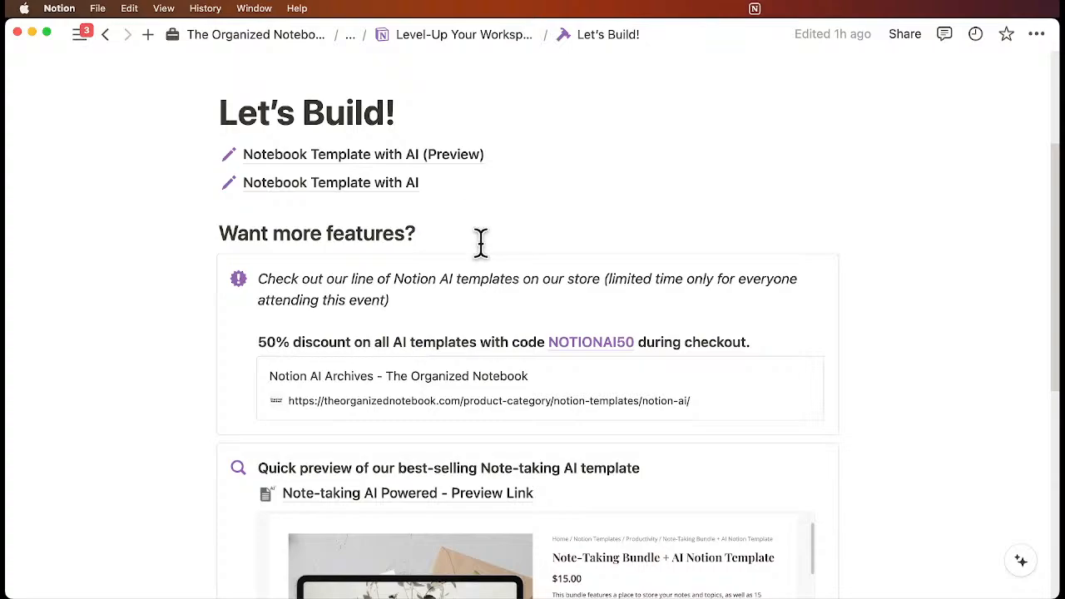
scroll(488, 292, "down", 1)
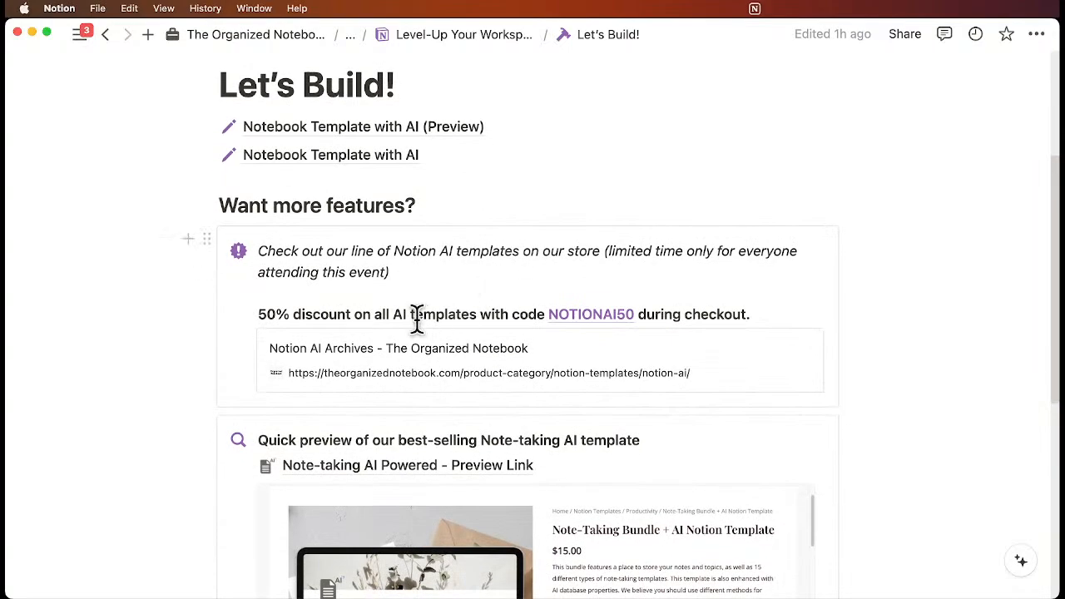
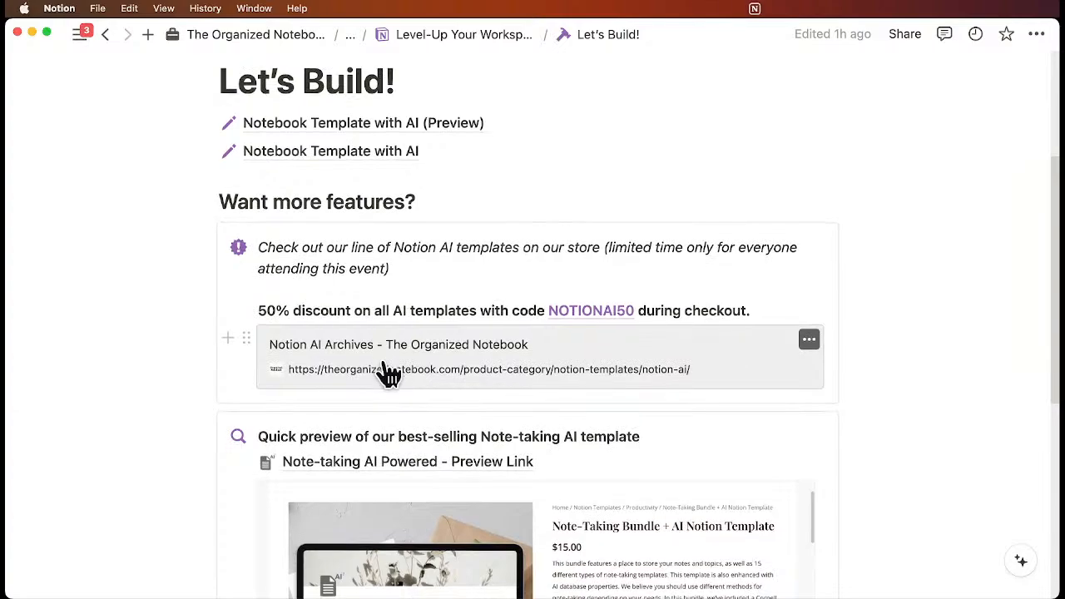
Step: Open the "Note-taking AI Powered - Preview Link" page from the best-selling template preview section
scroll(389, 374, "down", 5)
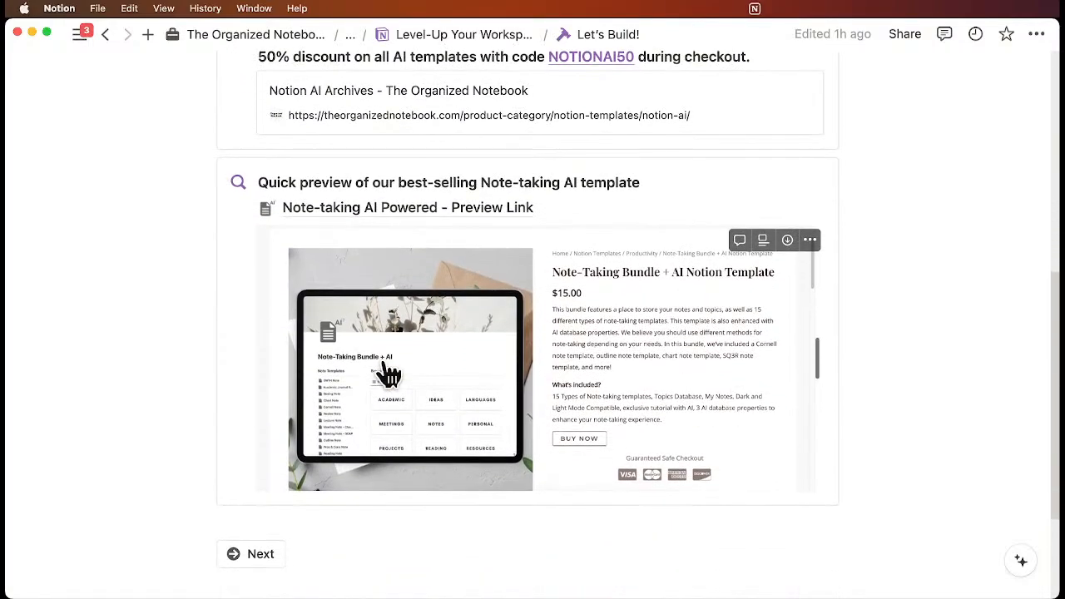
mouse_move(423, 223)
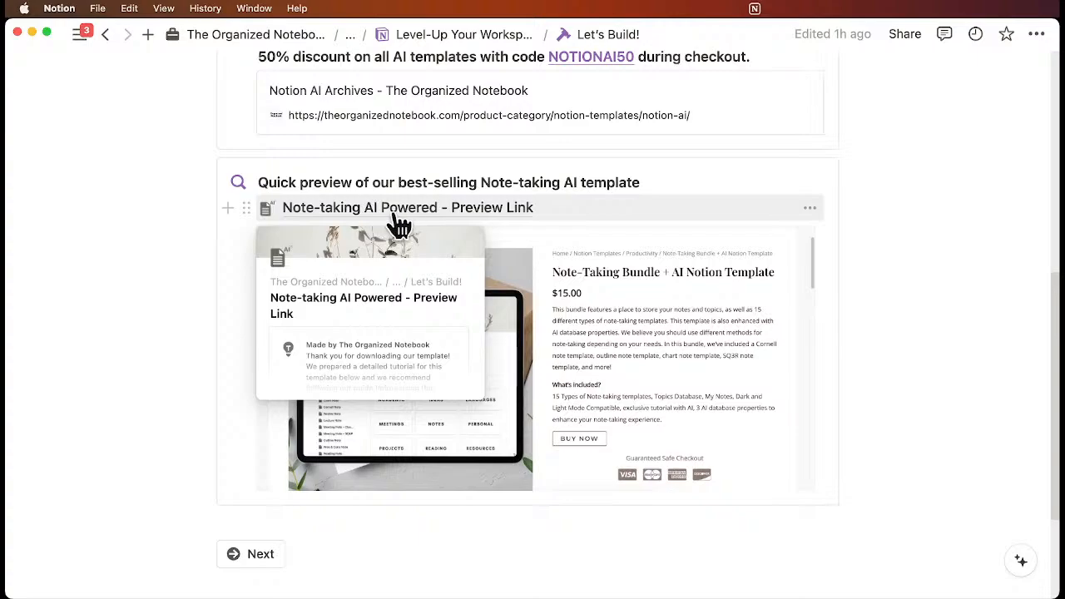
left_click(433, 208)
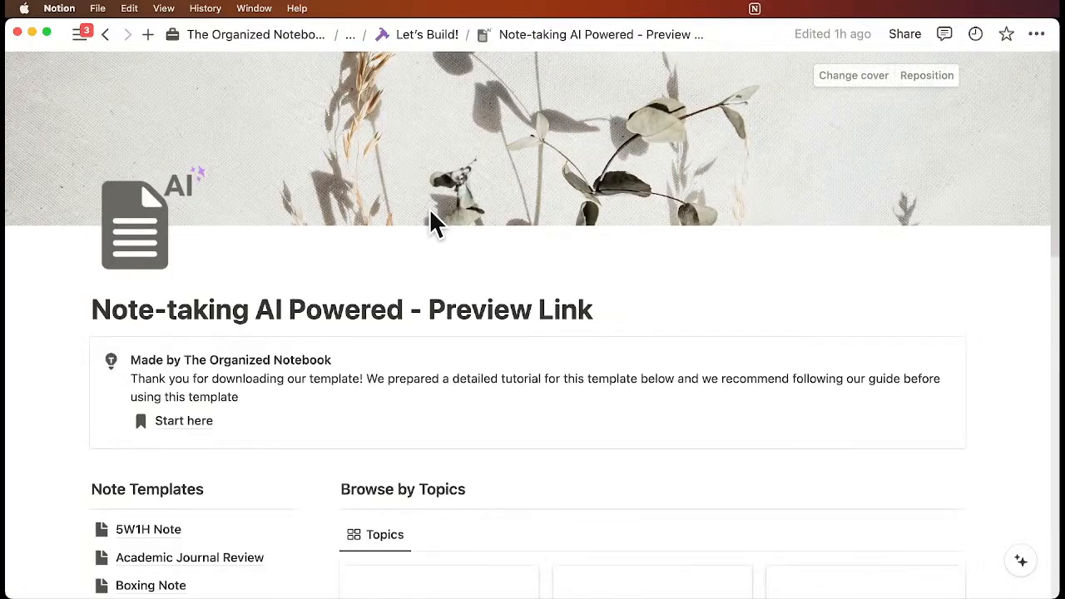
Step: Look over the preview page's Note Templates list, the Browse by Topics gallery and the columns of the My Notes table
scroll(425, 274, "down", 5)
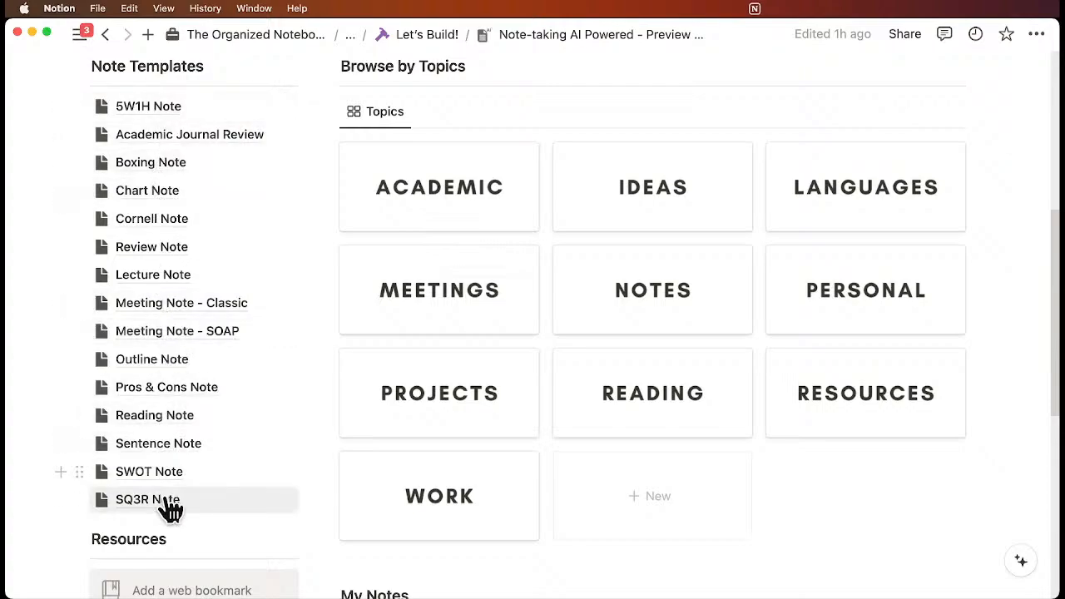
mouse_move(171, 509)
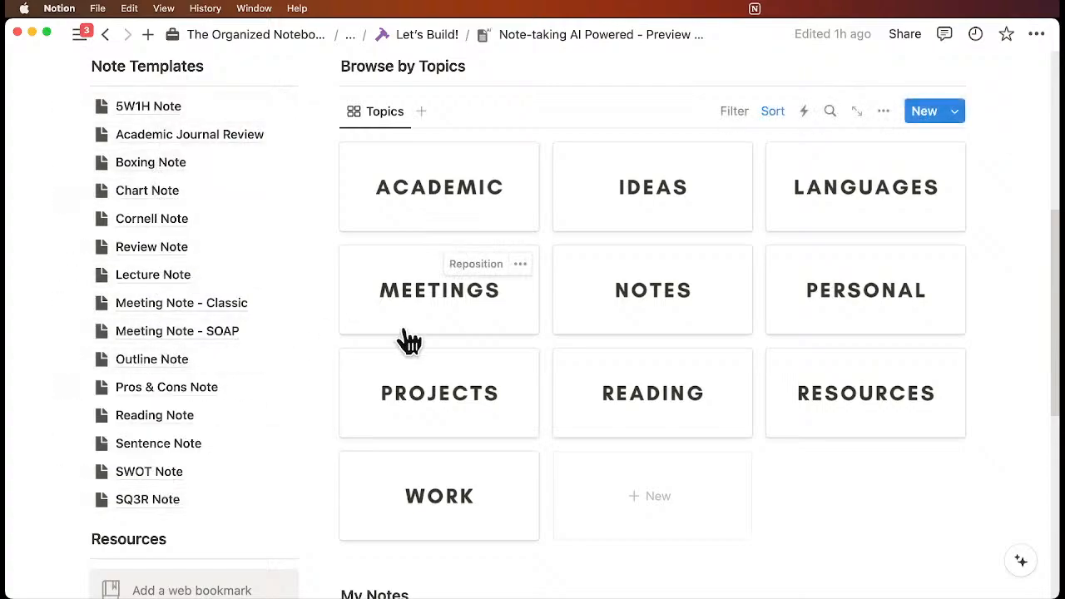
scroll(409, 341, "down", 3)
scroll(409, 341, "down", 3)
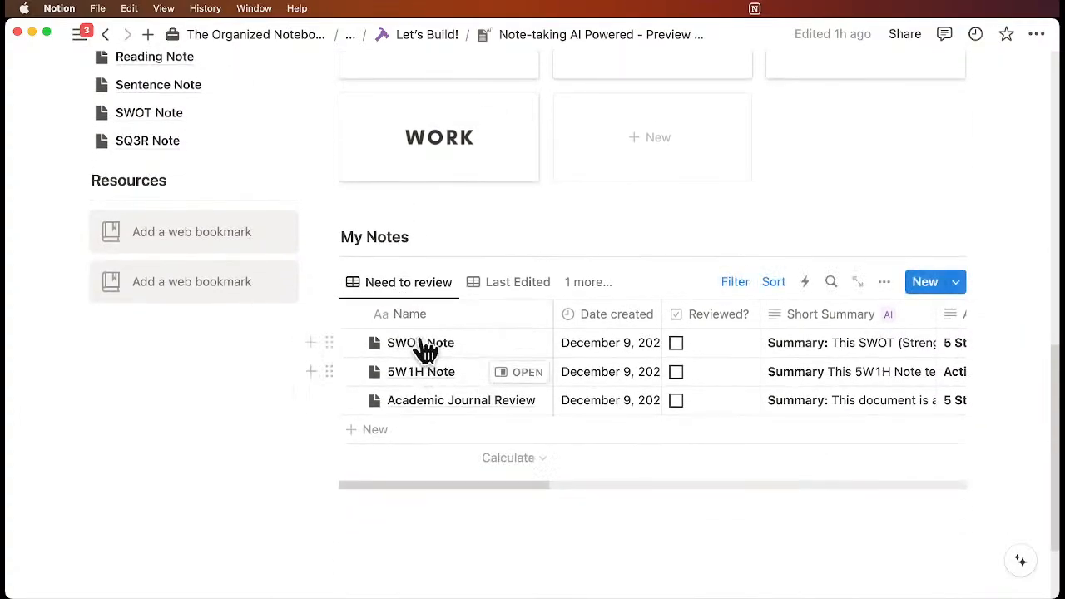
scroll(499, 366, "right", 3)
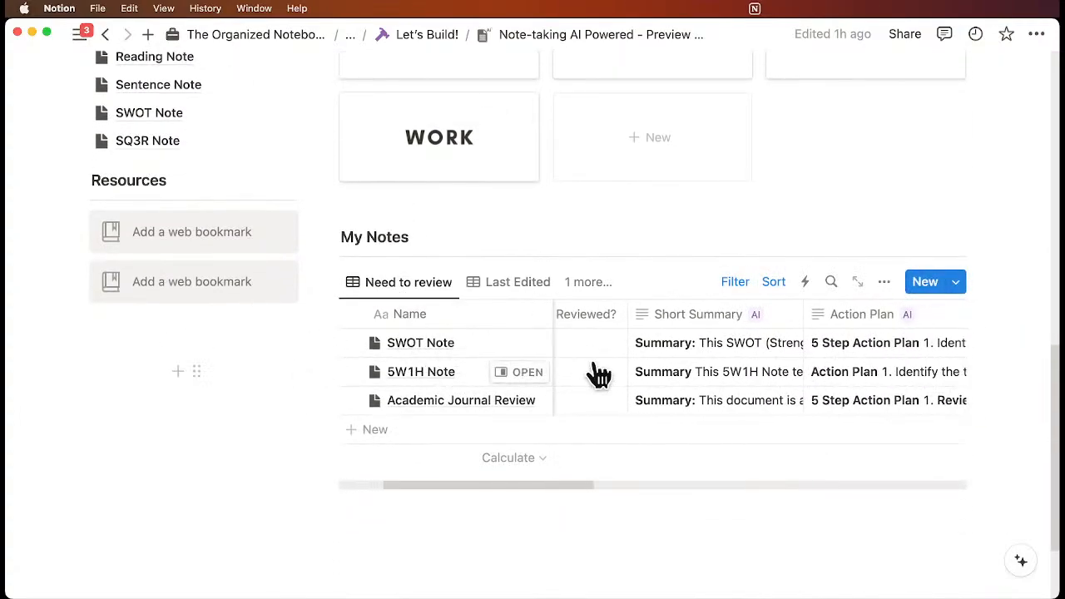
scroll(594, 374, "left", 2)
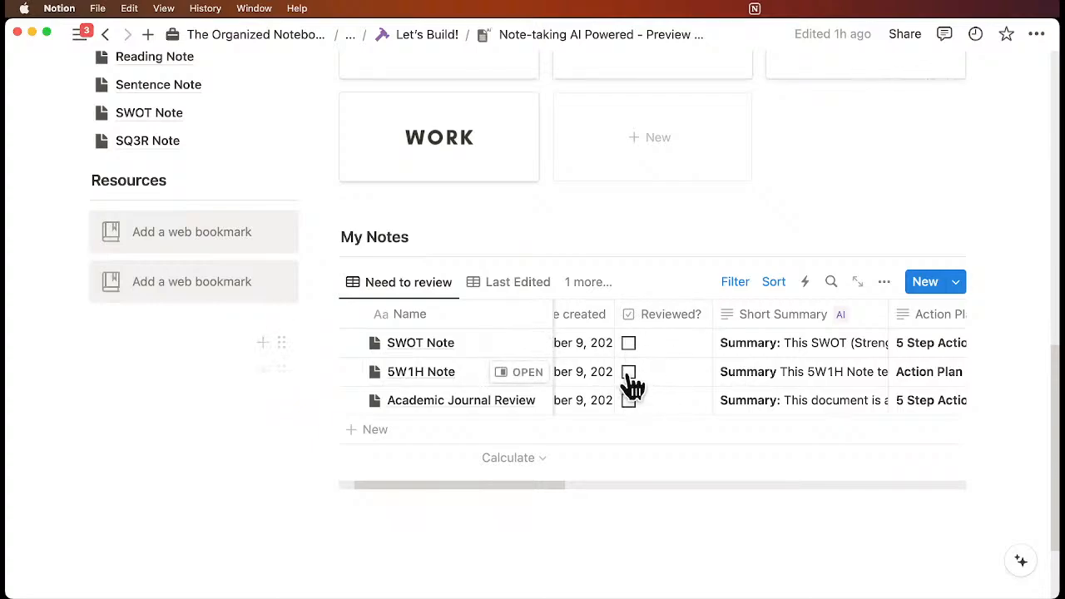
scroll(672, 380, "right", 3)
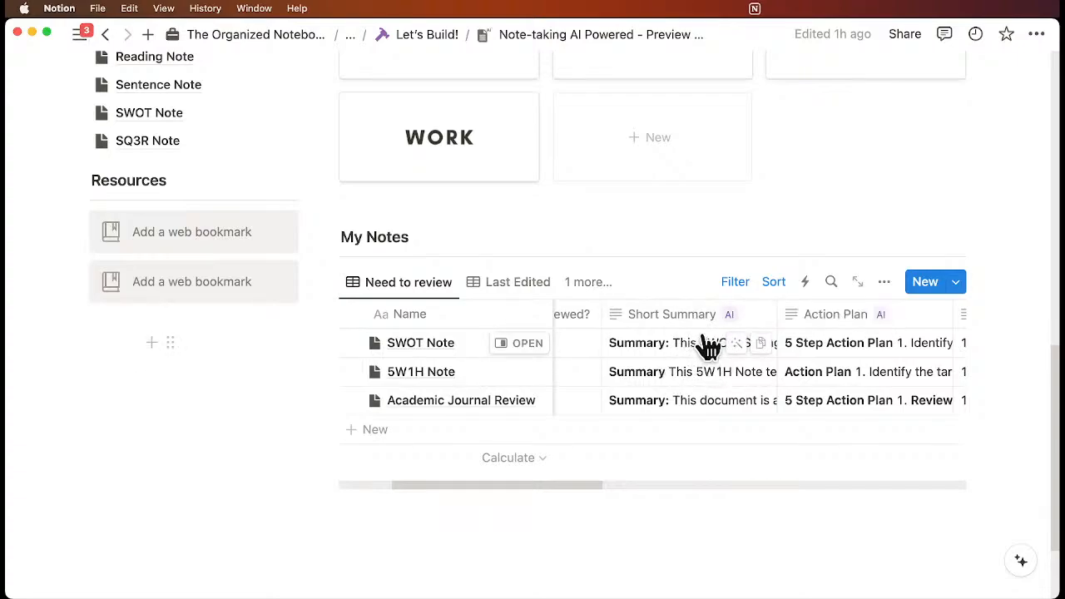
Step: Read the SWOT Note's AI-filled Short Summary, Action Plan and 5 Review Qs cells in full
left_click(695, 346)
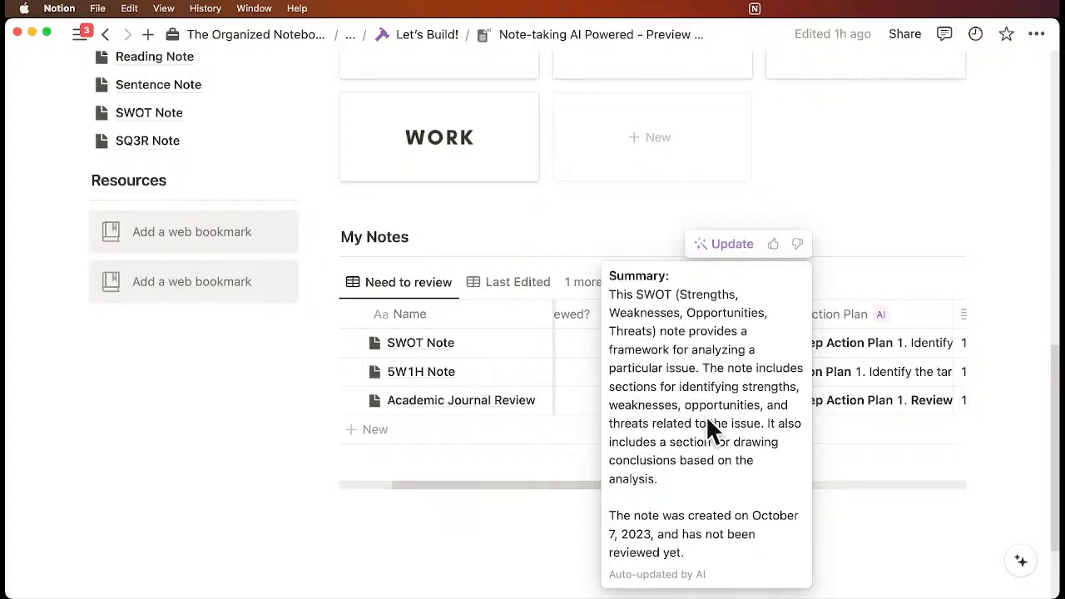
left_click(839, 268)
scroll(760, 369, "right", 3)
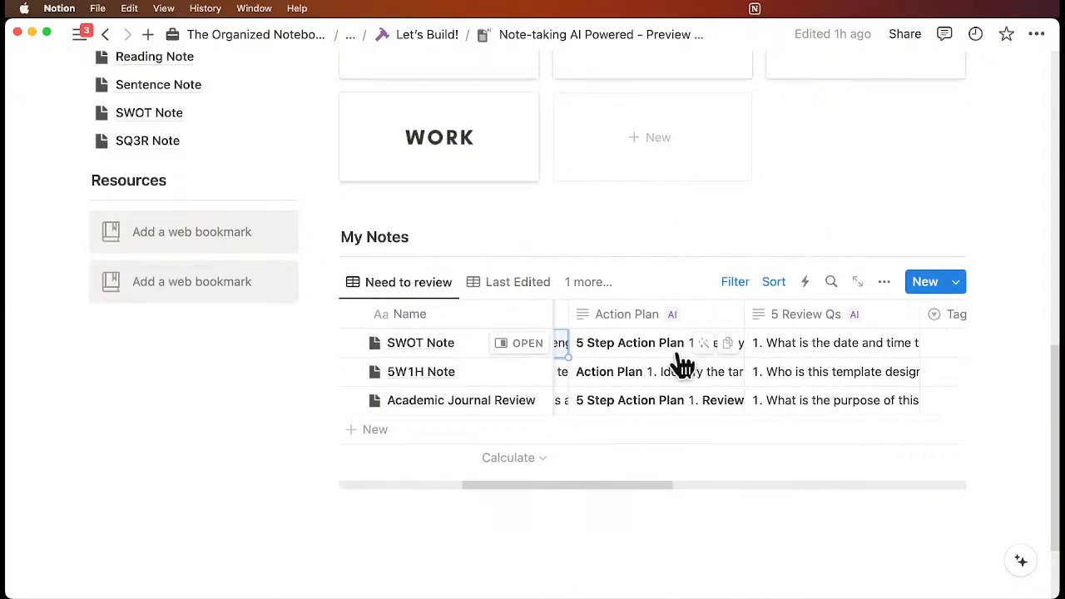
left_click(644, 345)
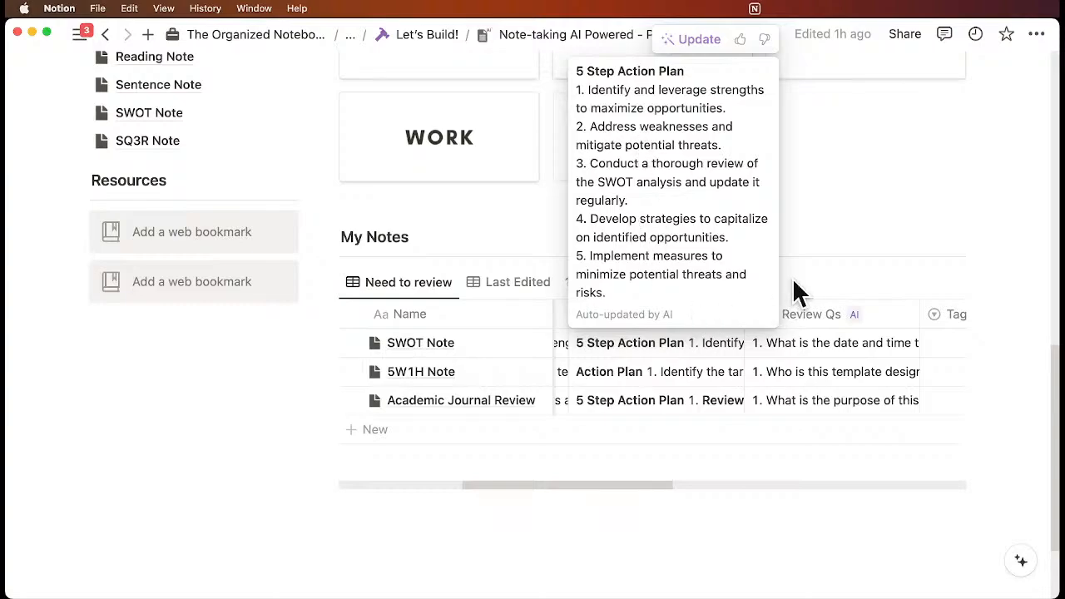
key("Escape")
scroll(811, 345, "right", 3)
left_click(705, 341)
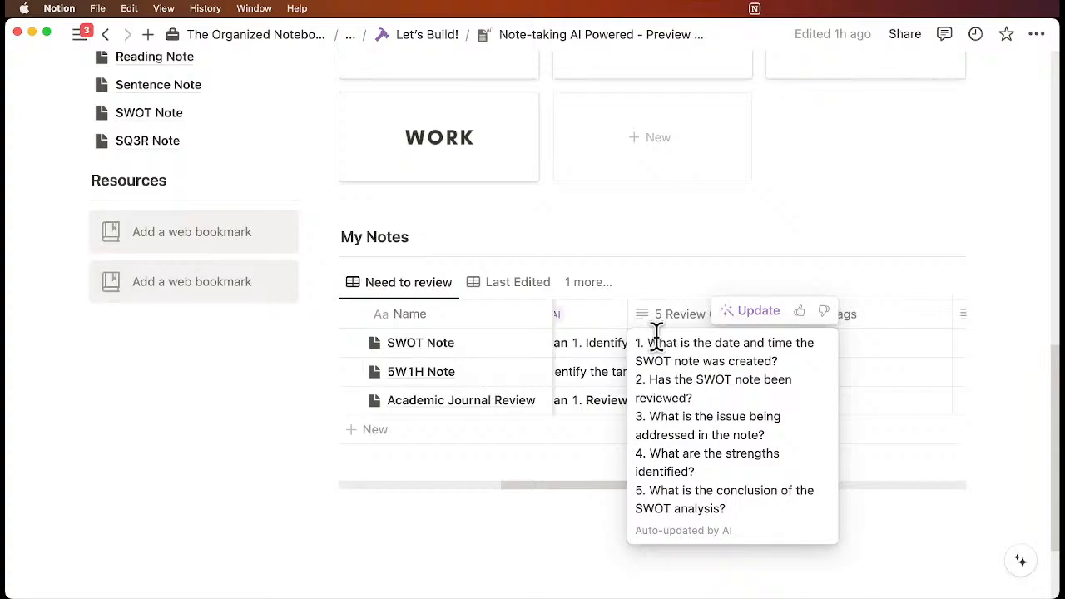
key("Escape")
scroll(707, 371, "right", 3)
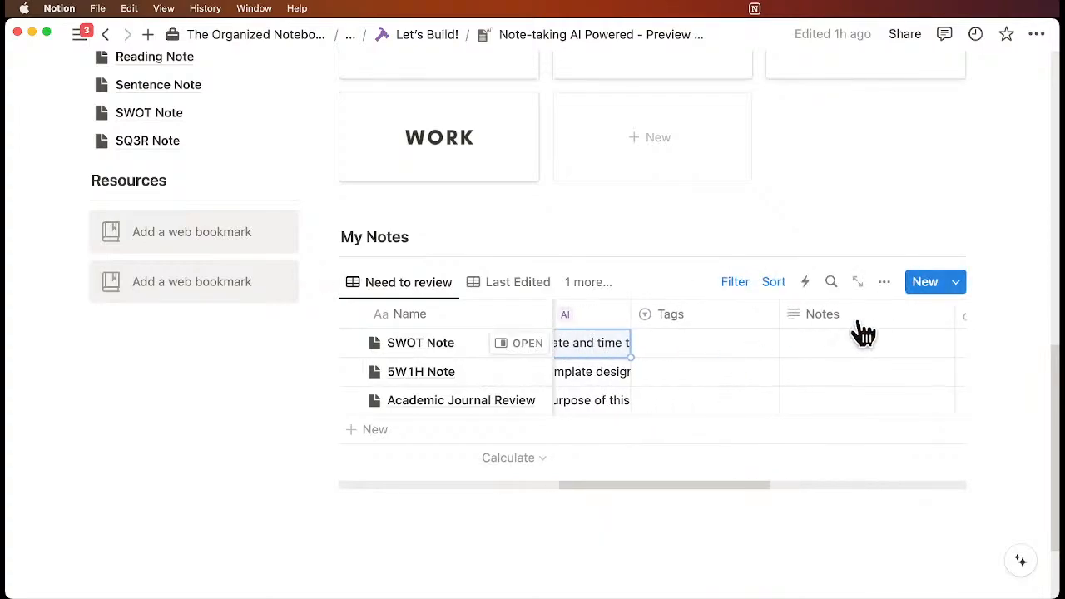
Step: Check the list of note templates available for the My Notes database and close it
left_click(956, 283)
scroll(944, 403, "down", 1)
scroll(944, 403, "down", 3)
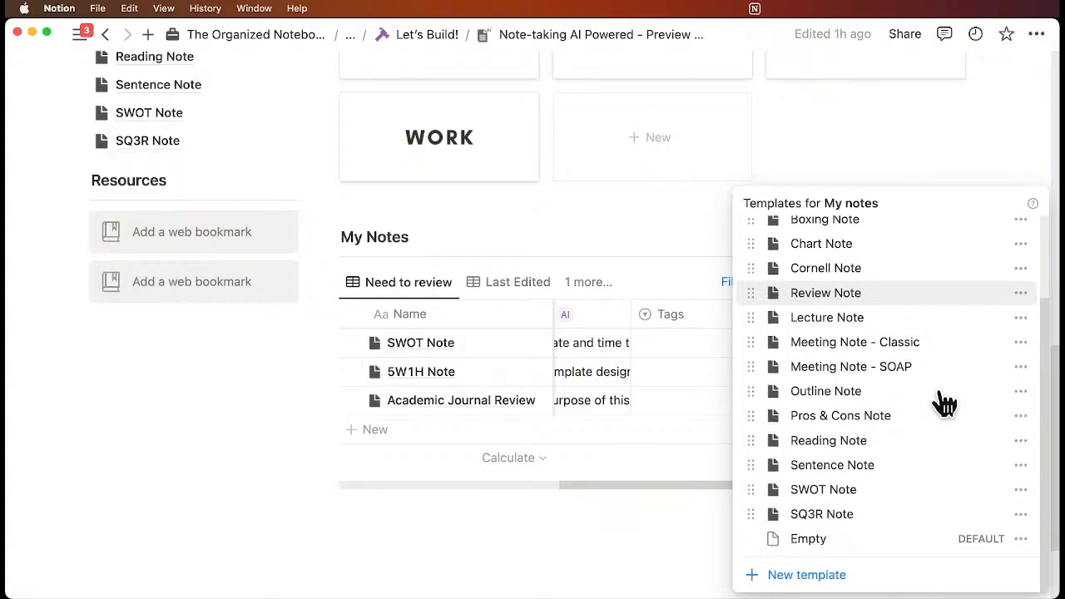
scroll(944, 403, "up", 4)
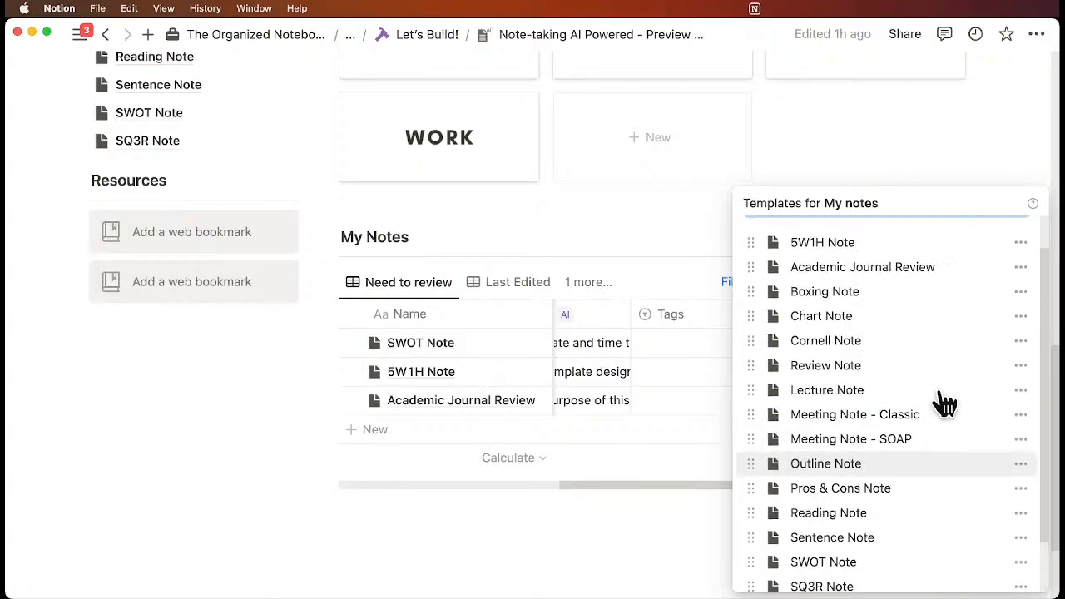
left_click(921, 148)
Step: Review the My Notes table columns once more, and look back over the topics gallery up to the page title
scroll(762, 333, "left", 2)
scroll(704, 340, "left", 6)
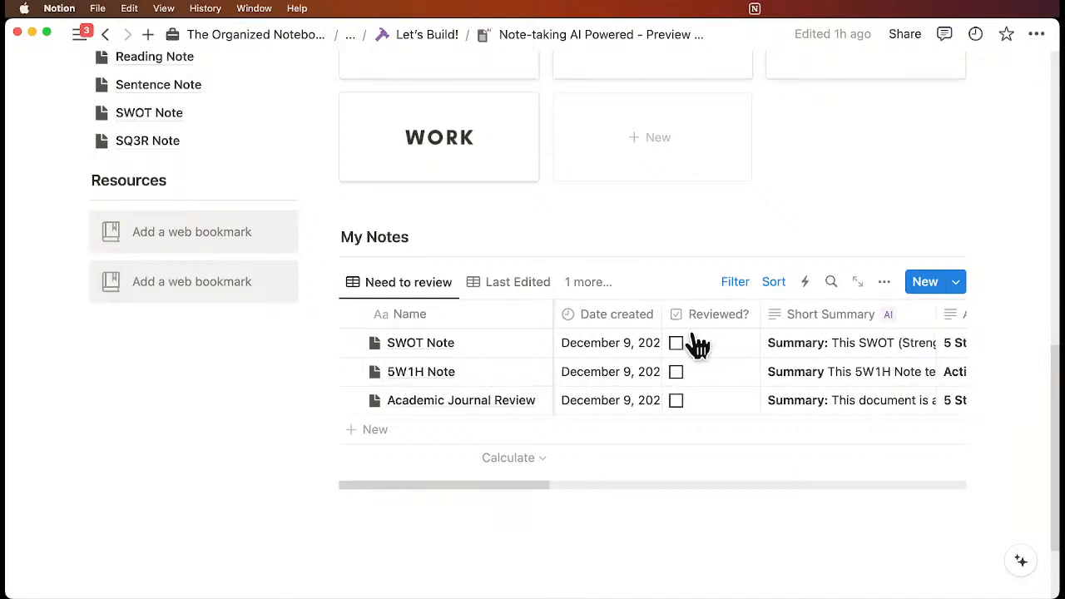
scroll(697, 345, "up", 1)
scroll(690, 387, "right", 3)
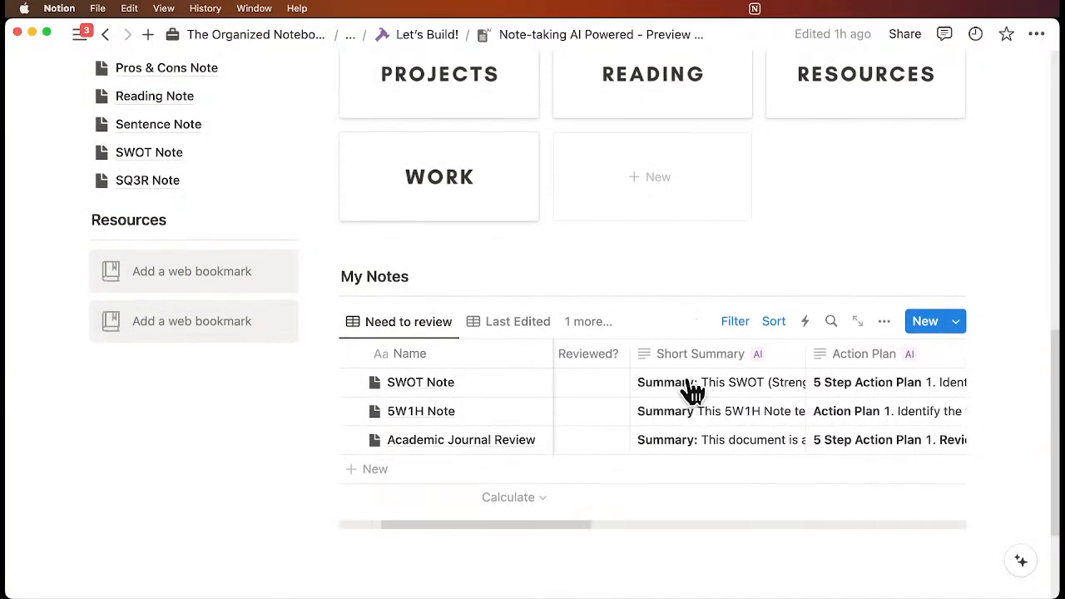
scroll(691, 387, "right", 1)
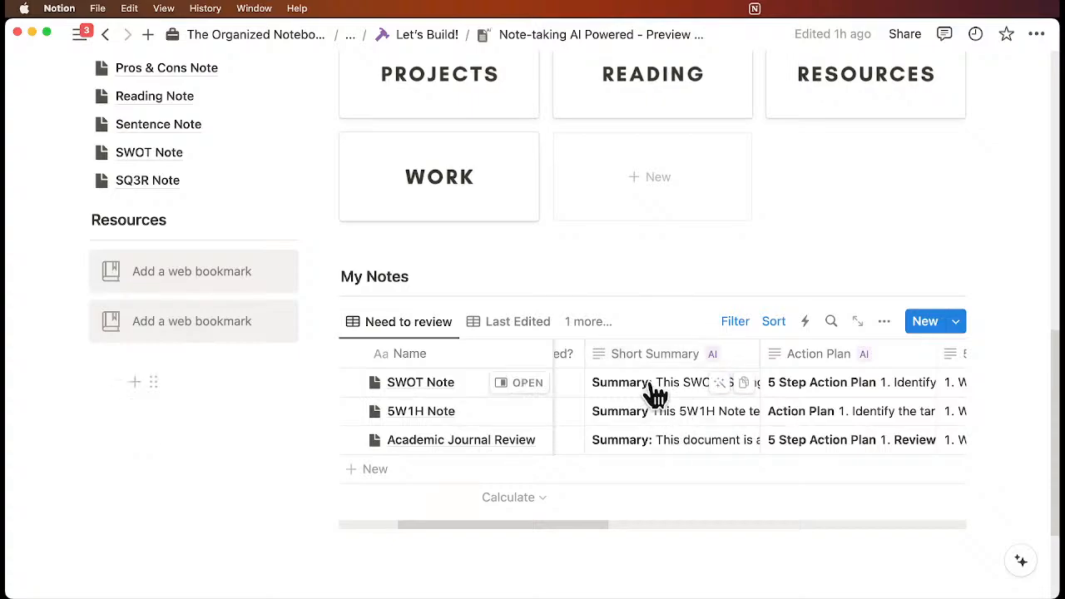
scroll(655, 393, "up", 6)
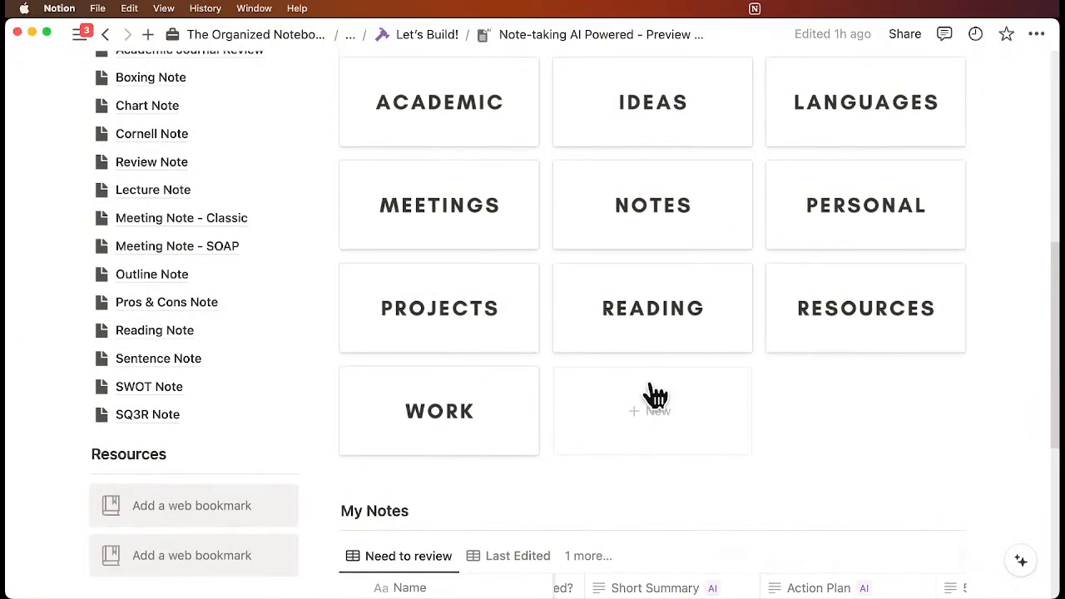
scroll(655, 393, "up", 2)
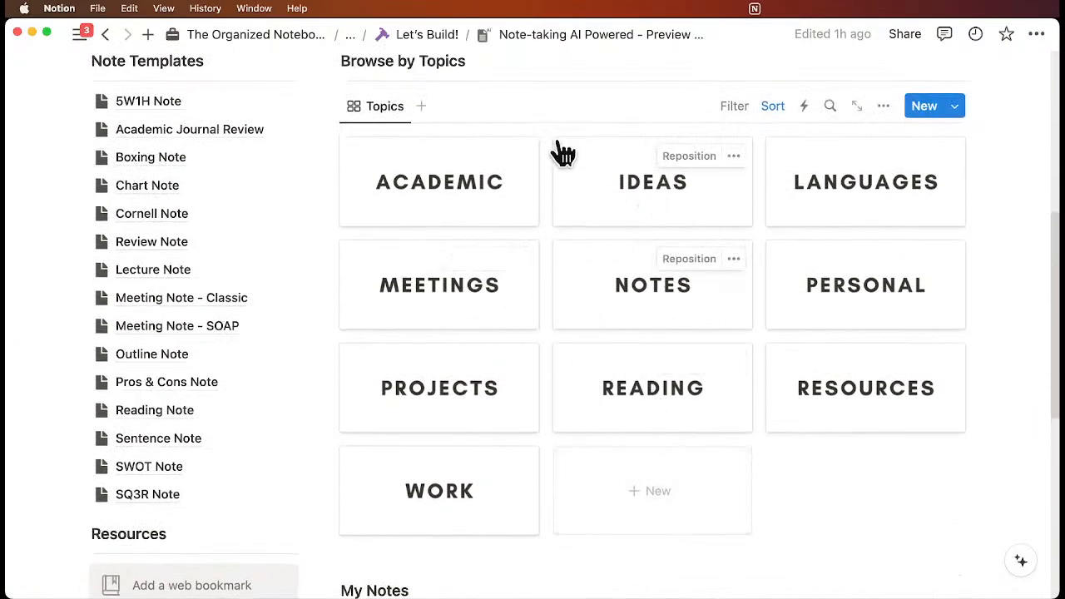
scroll(566, 335, "down", 3)
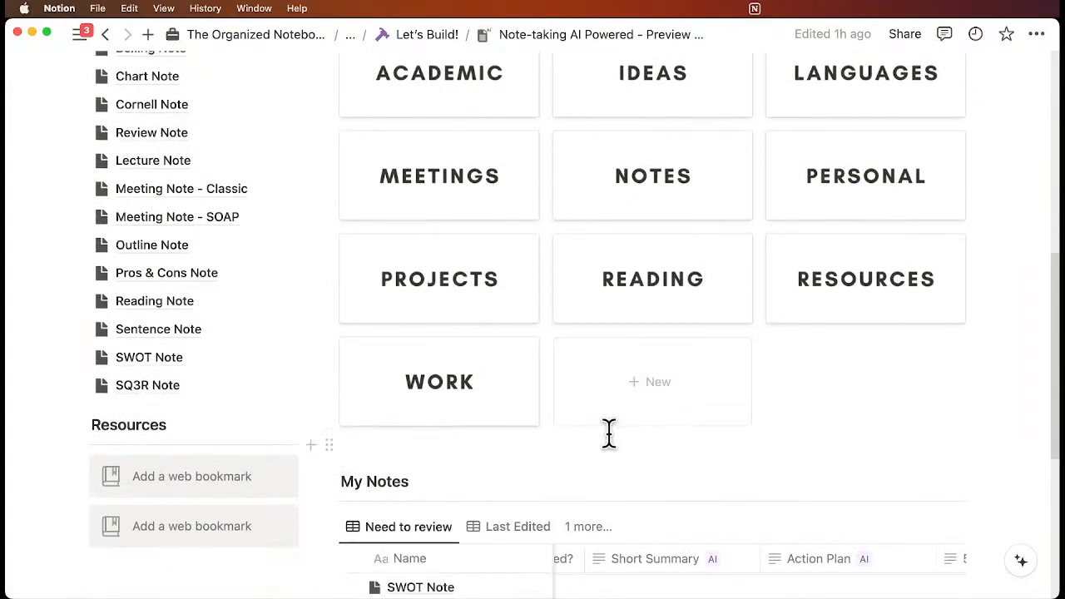
scroll(609, 433, "up", 10)
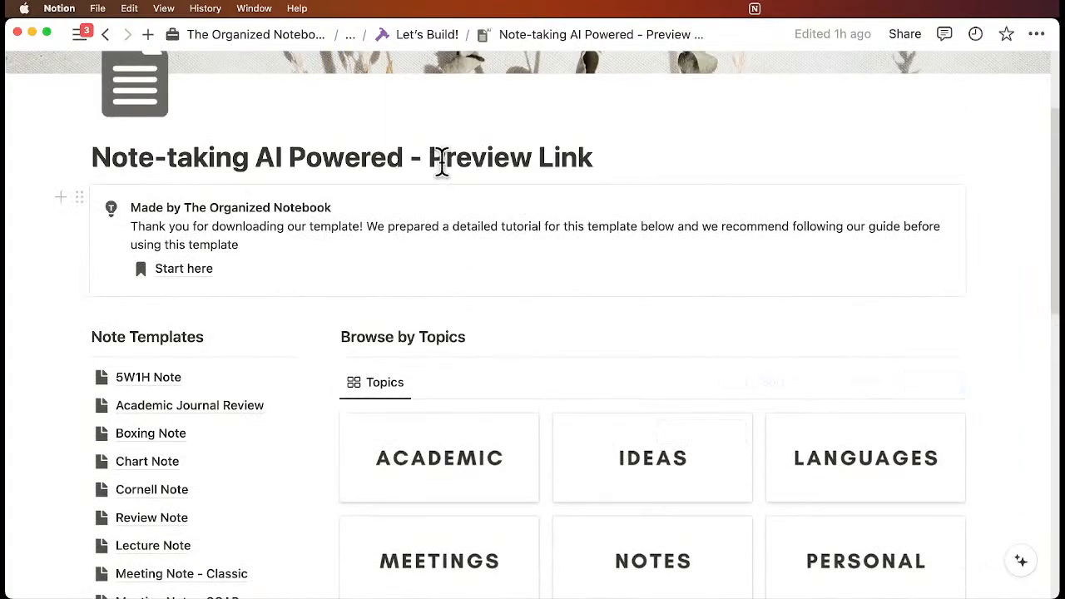
Step: Go back to the Let's Build! page and continue to the Notion AI Pricing page
left_click(432, 40)
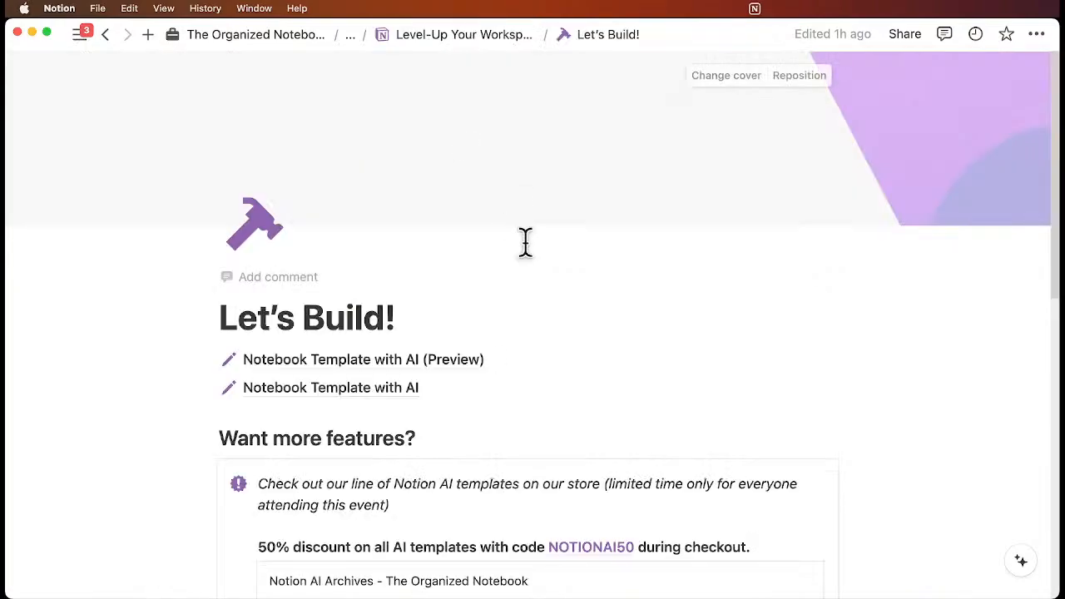
scroll(525, 242, "down", 15)
left_click(261, 380)
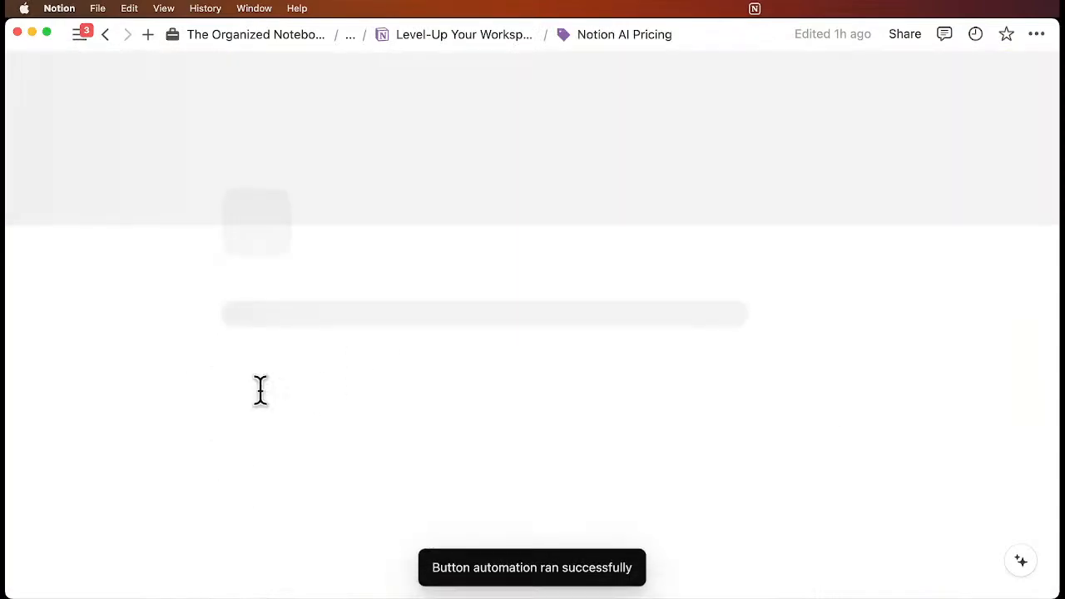
Step: Read the Notion AI pricing notes, including the upgrade instructions and the partner link
scroll(425, 337, "down", 2)
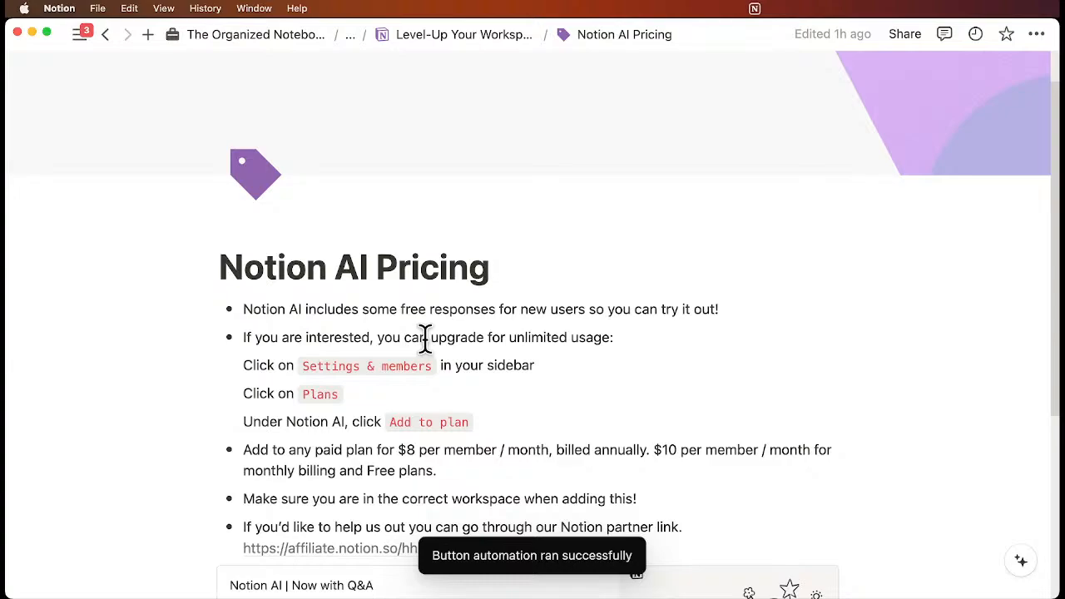
scroll(424, 338, "down", 3)
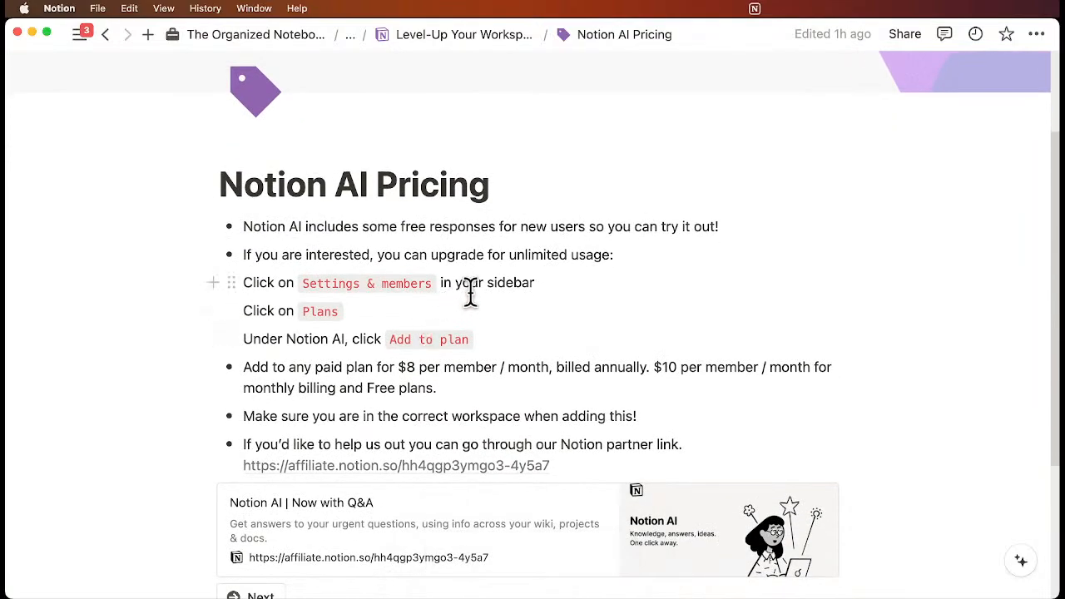
scroll(470, 292, "down", 2)
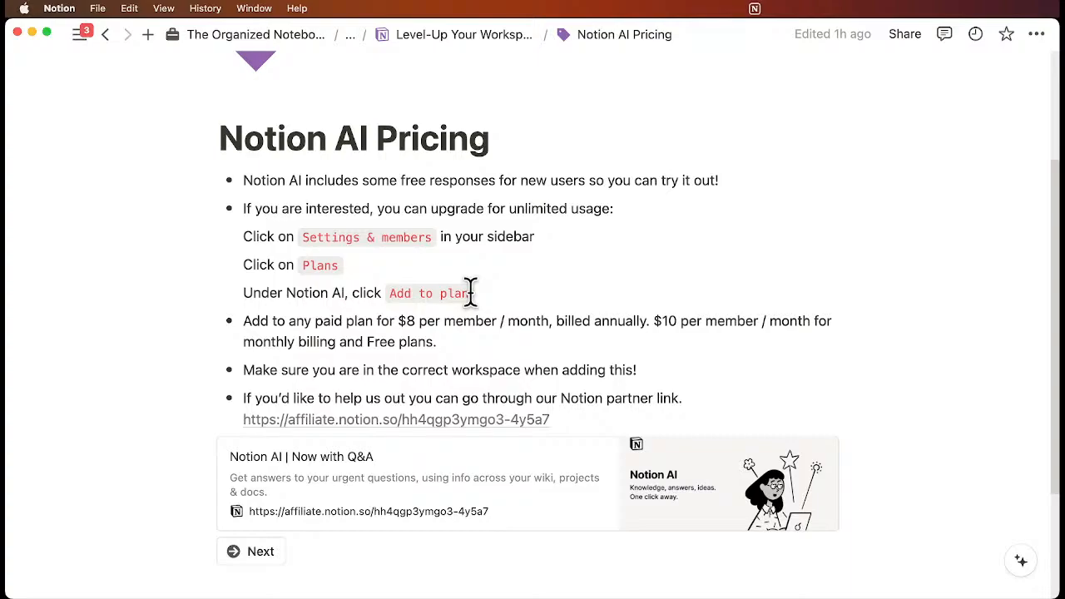
scroll(470, 291, "down", 2)
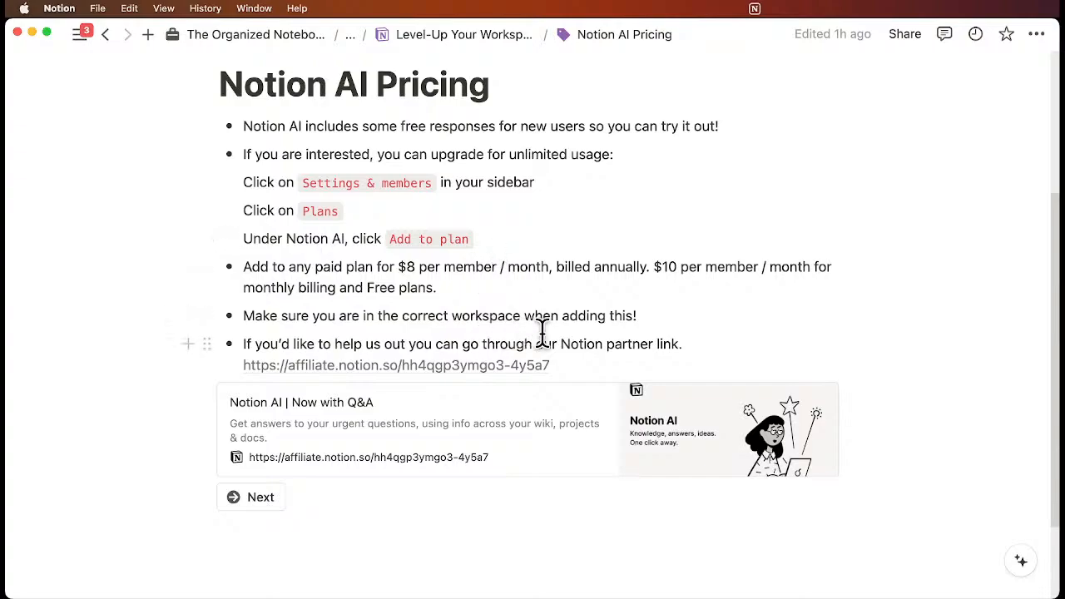
mouse_move(531, 383)
Step: Continue to the Q&A page and look through the summary of previous questions
left_click(260, 497)
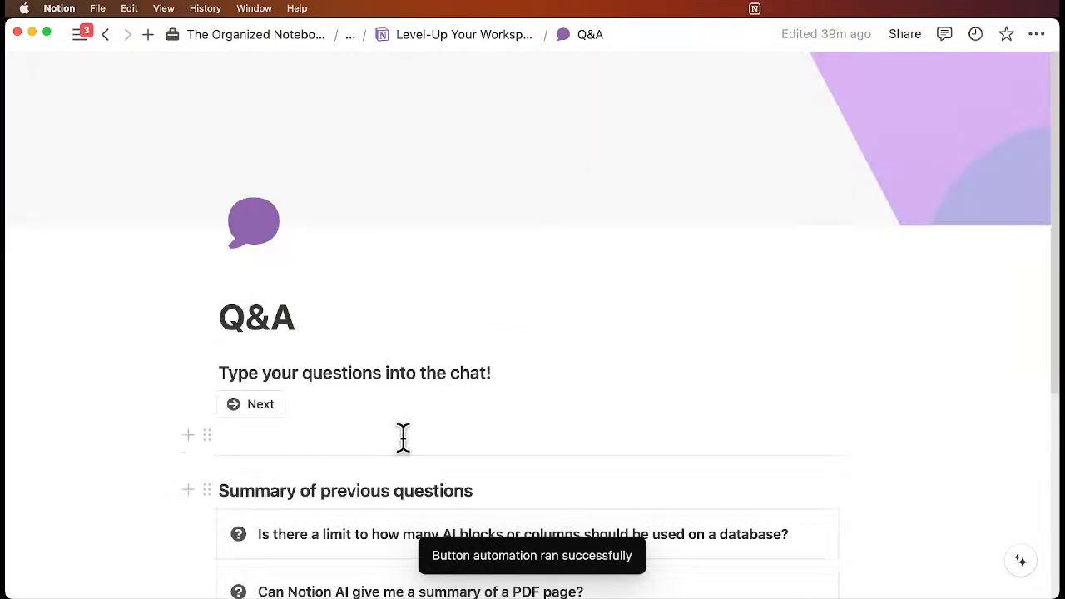
scroll(402, 435, "down", 5)
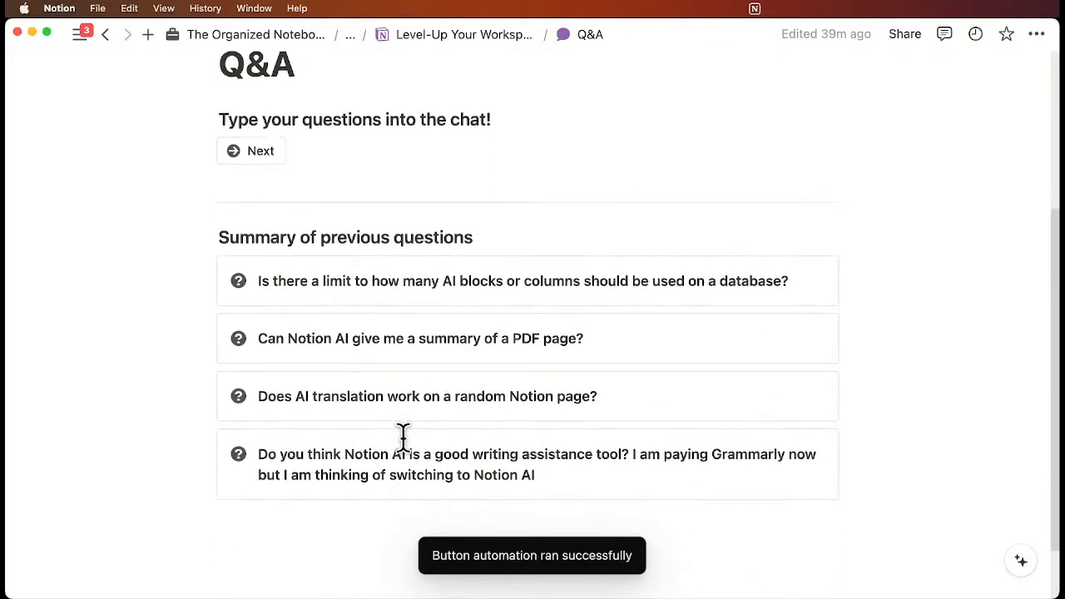
scroll(403, 435, "up", 1)
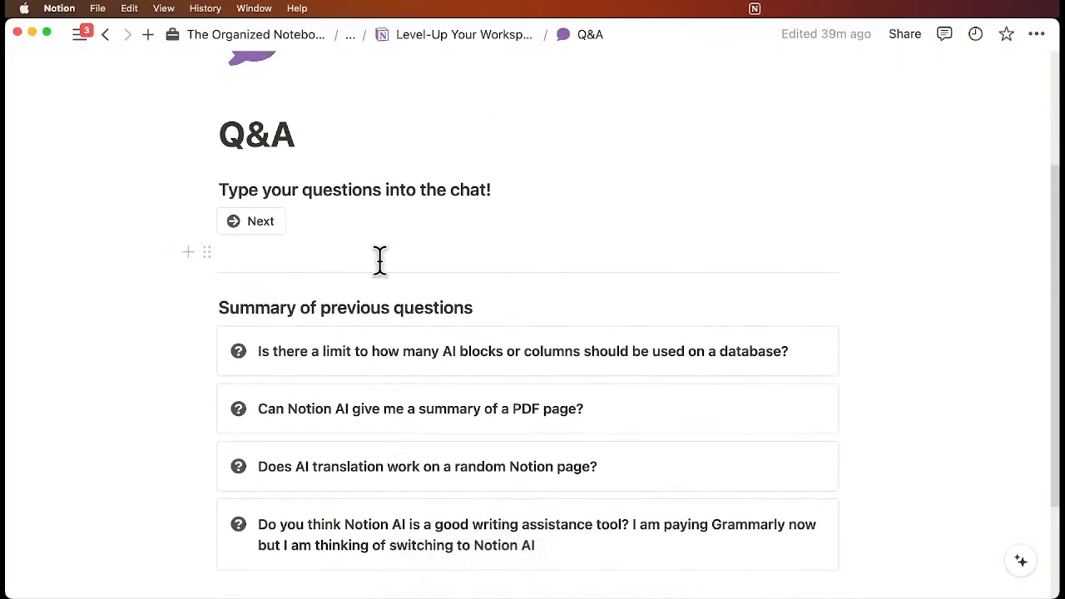
scroll(379, 261, "up", 3)
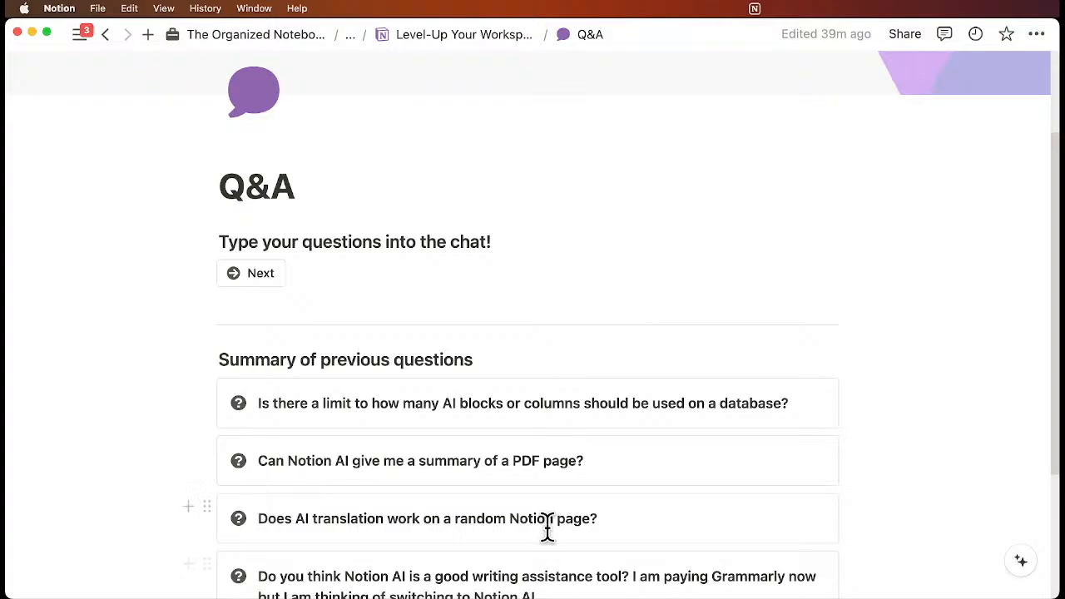
scroll(547, 525, "down", 1)
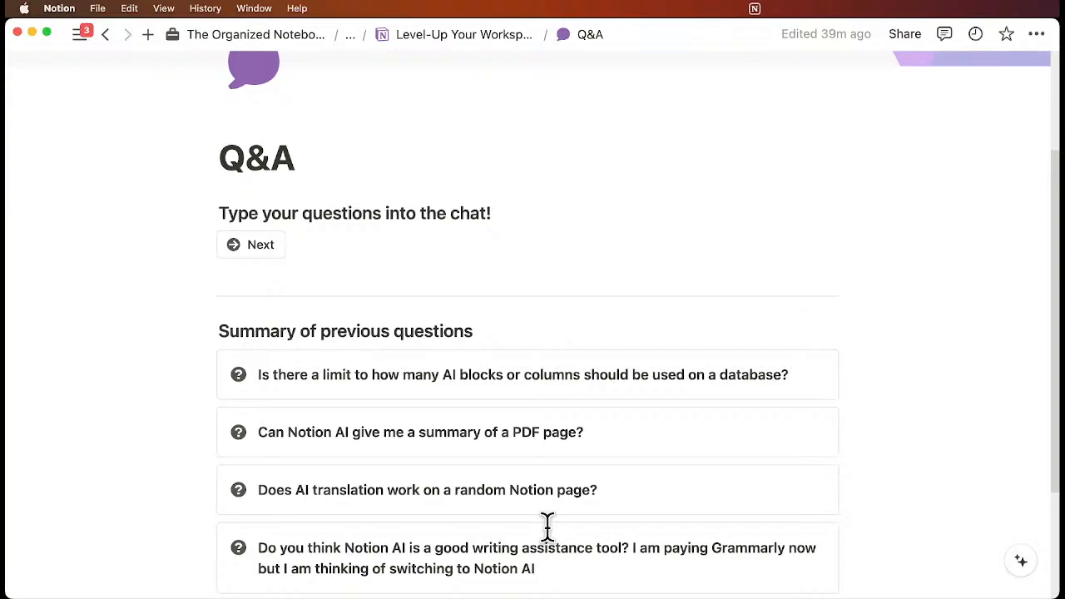
Step: Insert a table view with a new database directly beneath the "Summary of previous questions" heading
left_click(480, 333)
key("Return")
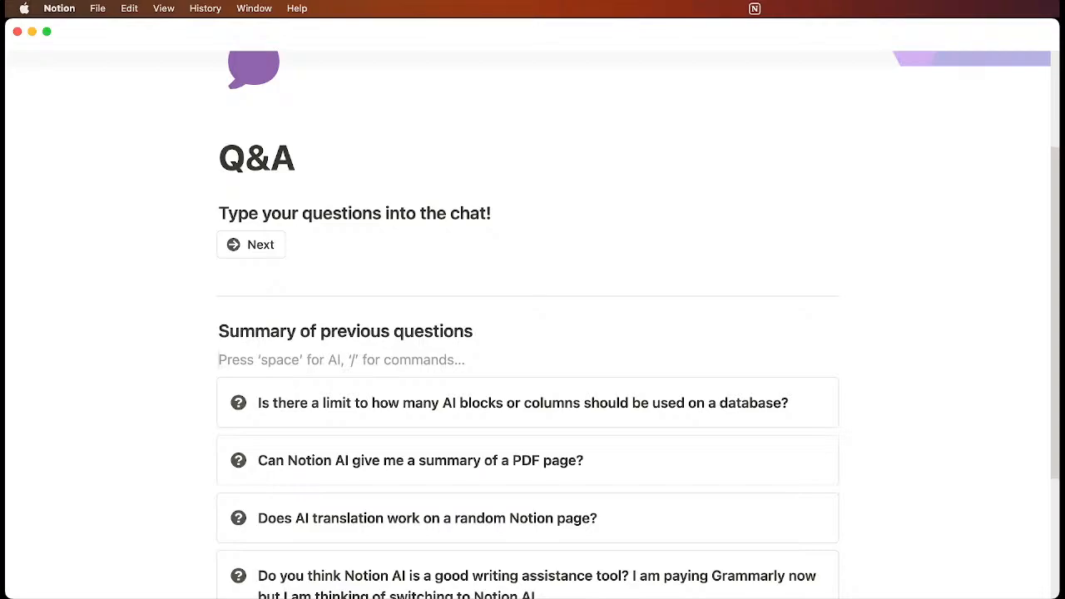
type("/")
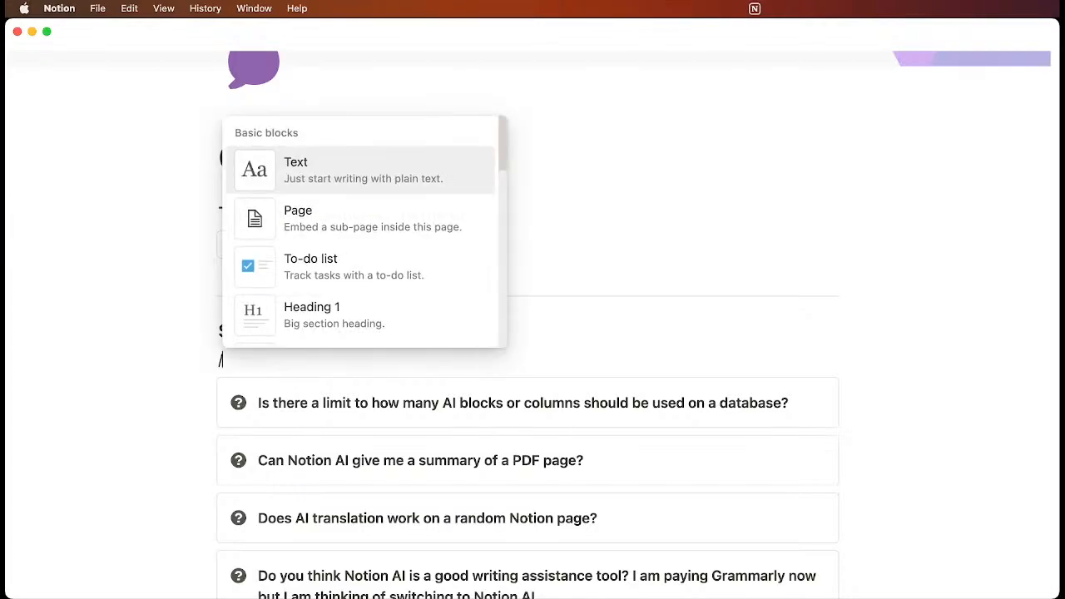
type("data")
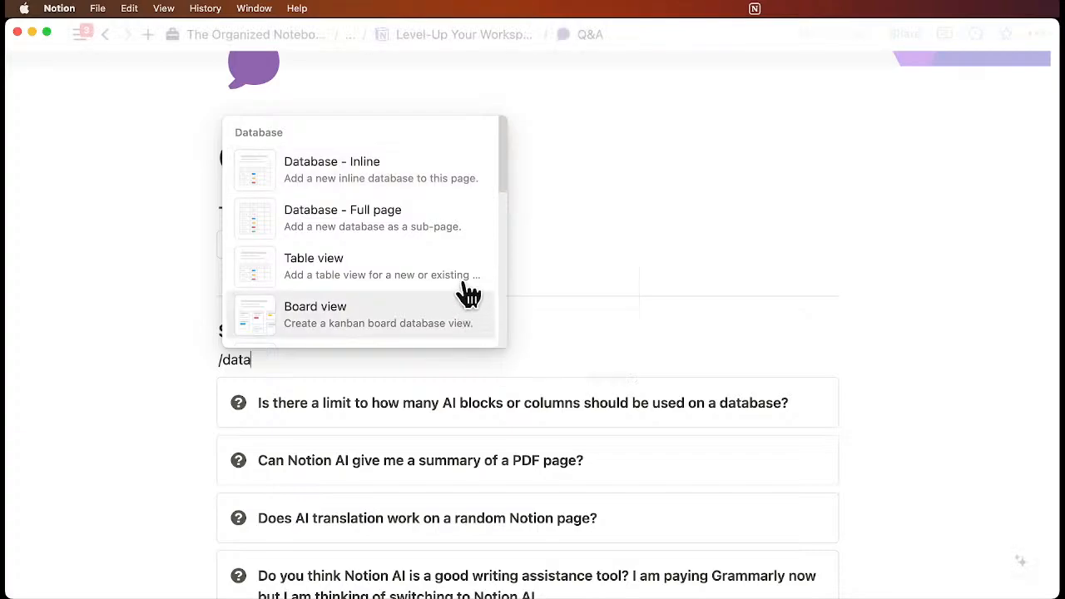
left_click(404, 276)
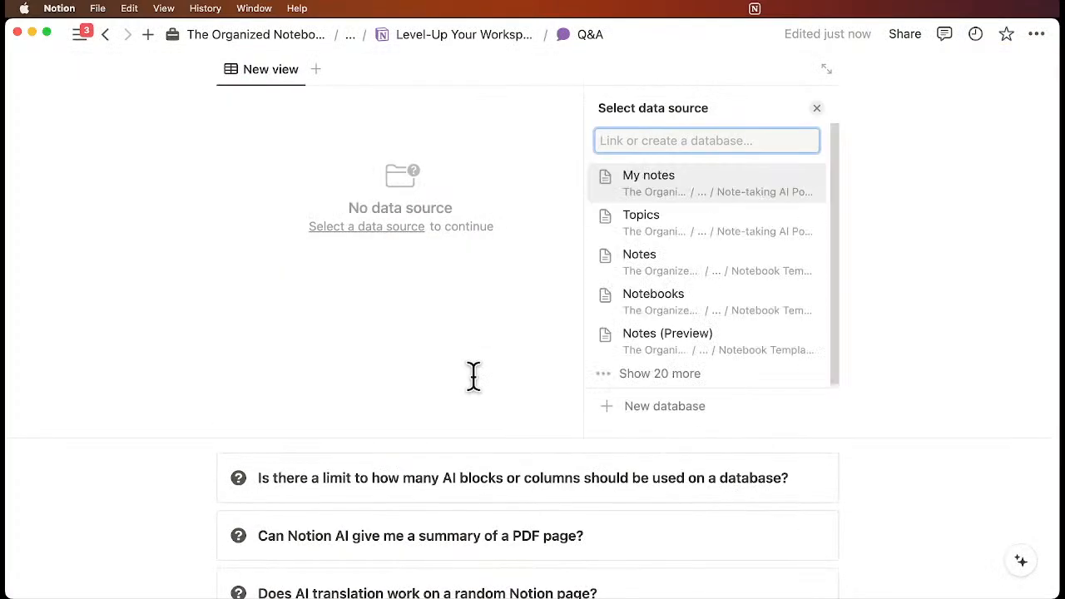
left_click(636, 412)
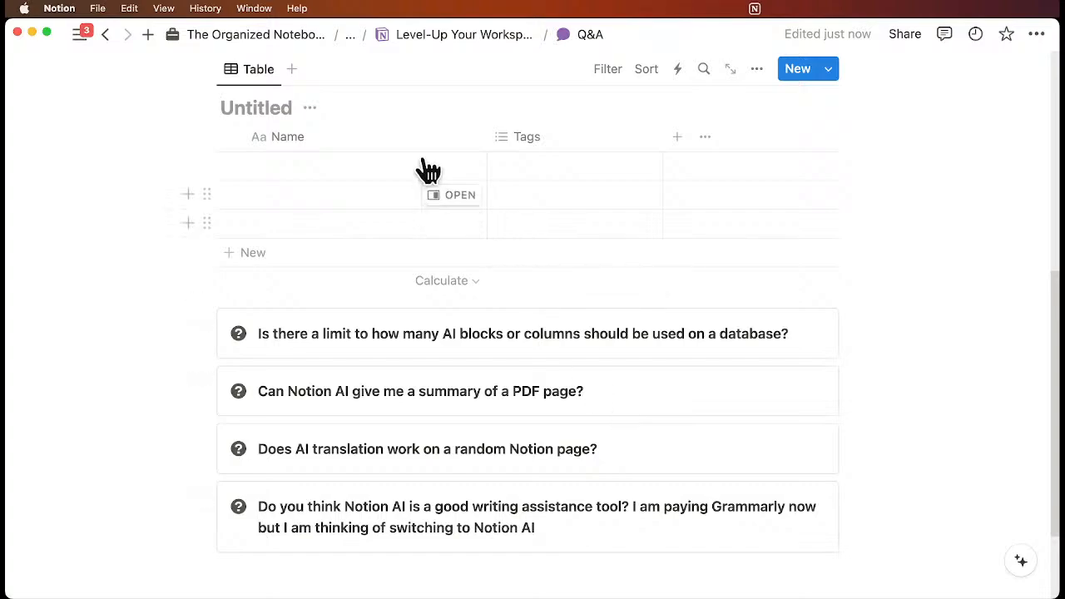
Step: Add an AI summary property to the new untitled table
left_click(676, 137)
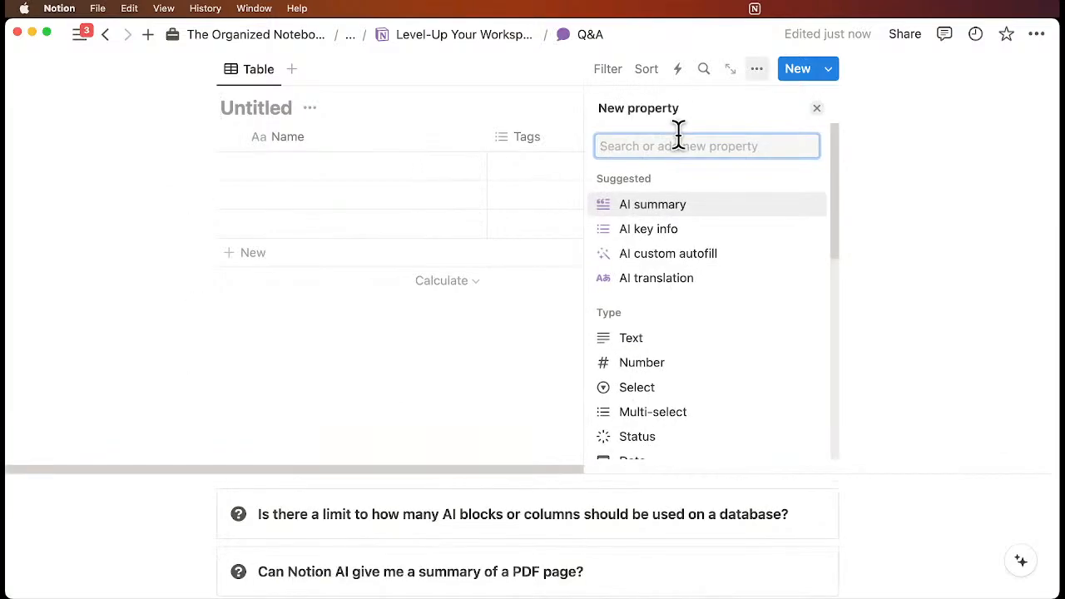
left_click(685, 206)
left_click(814, 108)
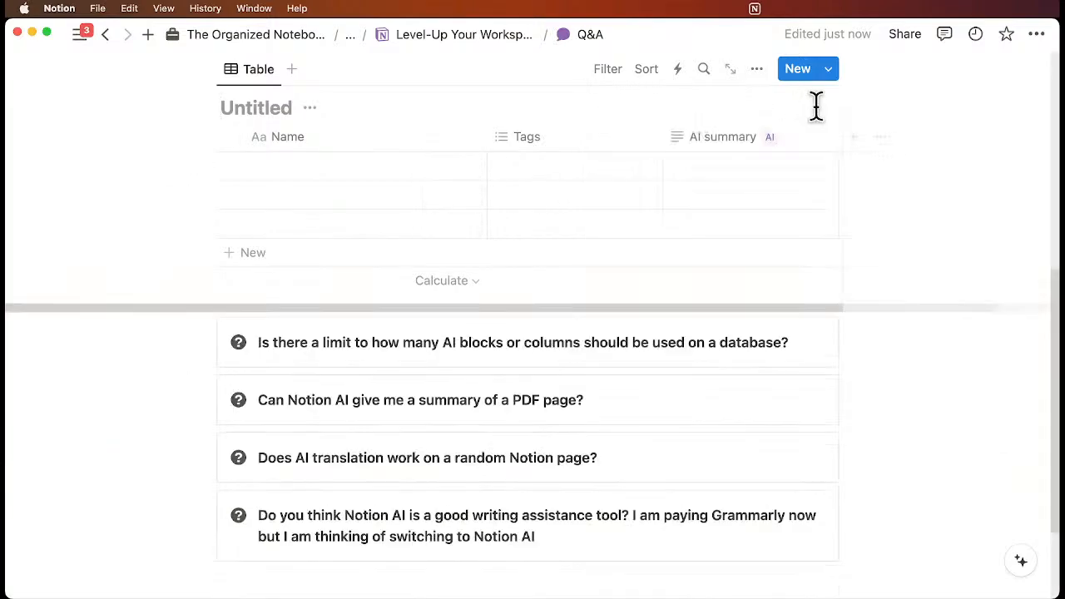
Step: Search the new property types for "ais" to look for a second AI summary option, and leave the list without adding one
left_click(853, 136)
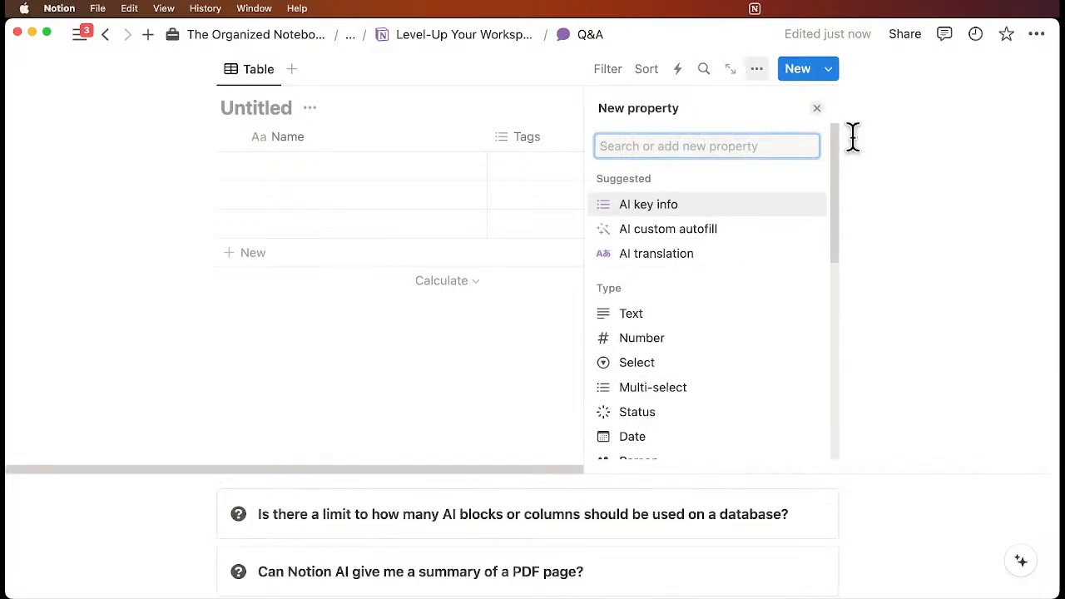
type("ai")
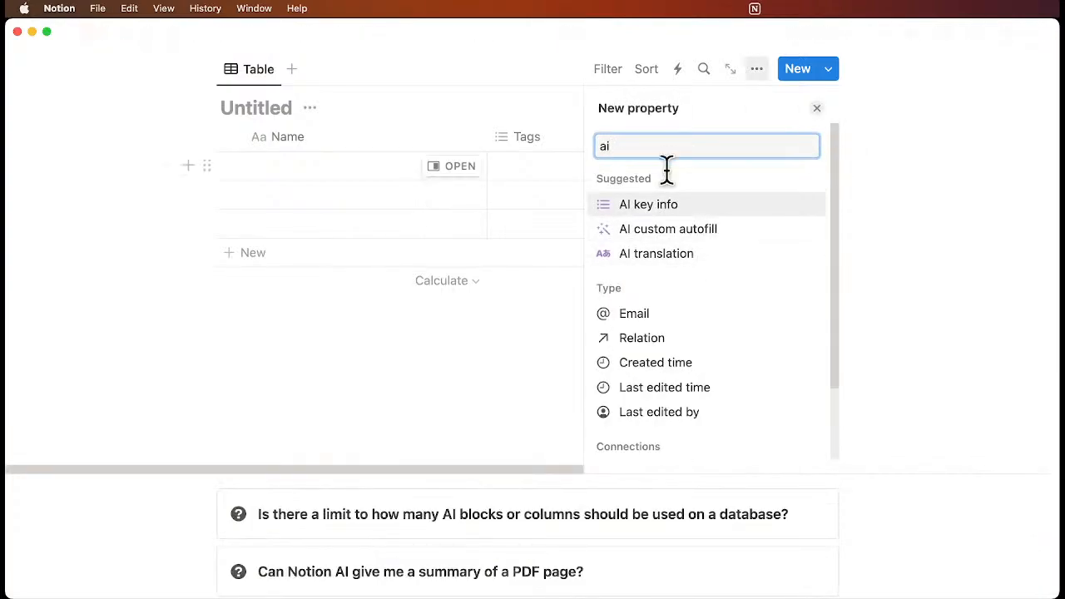
type("s")
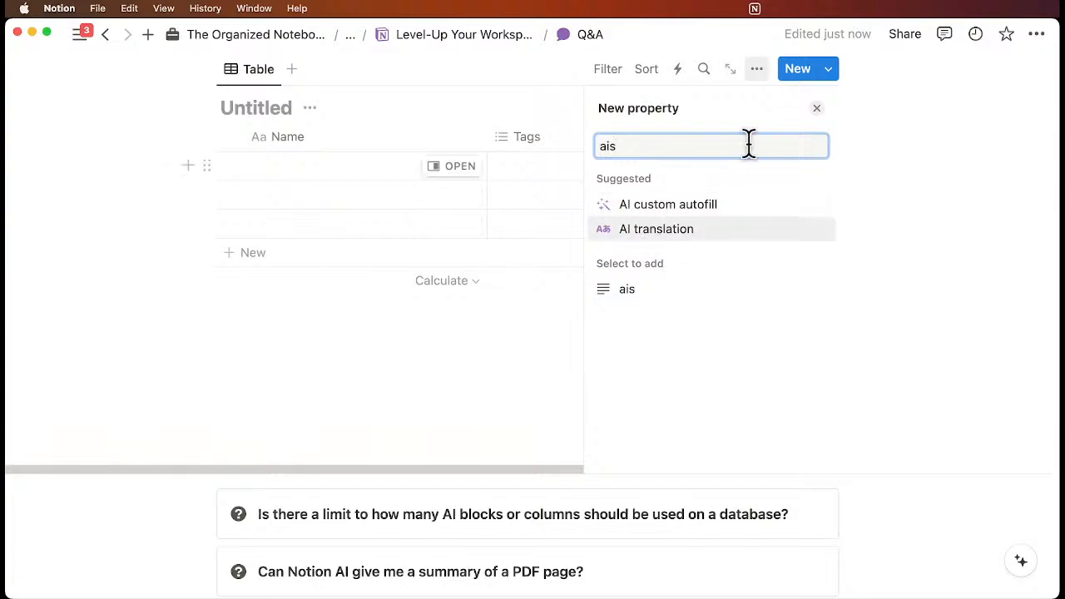
left_click(816, 108)
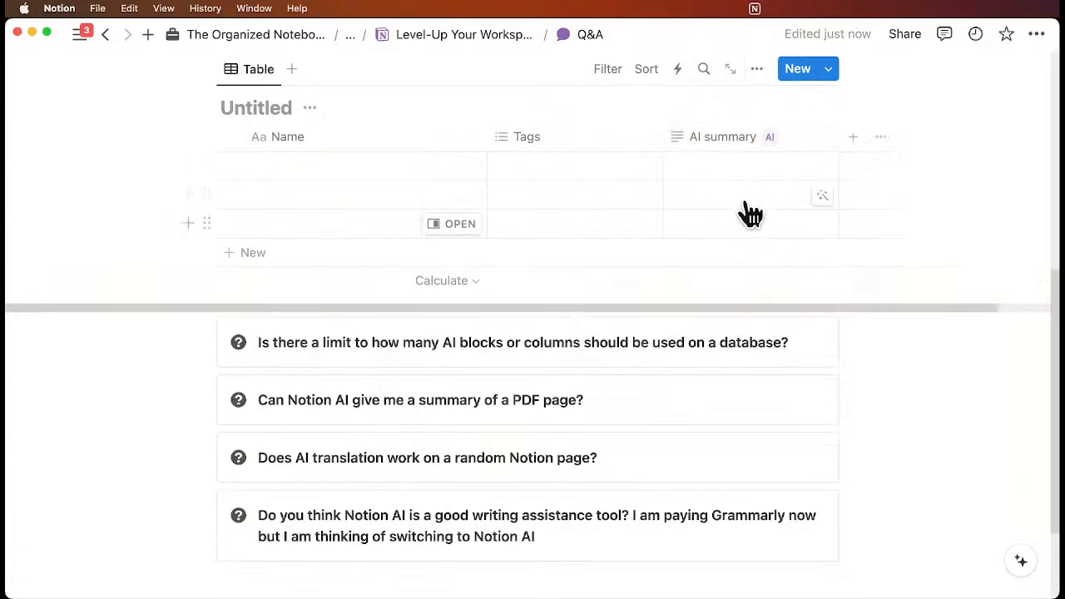
Step: Add an AI custom autofill property after the AI summary column, and check the available property types again
left_click(720, 139)
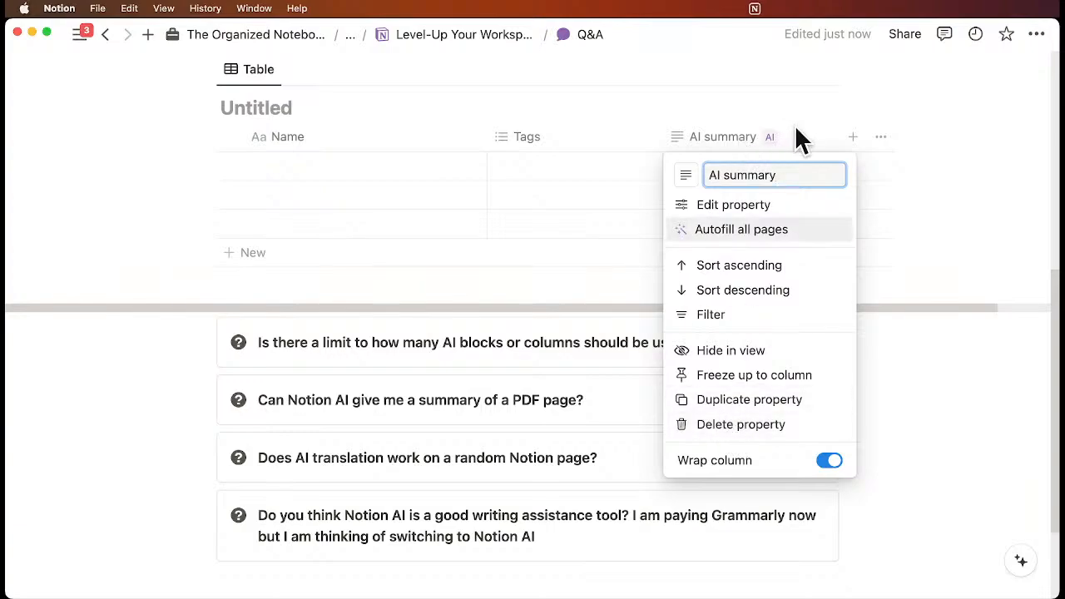
left_click(851, 138)
left_click(854, 137)
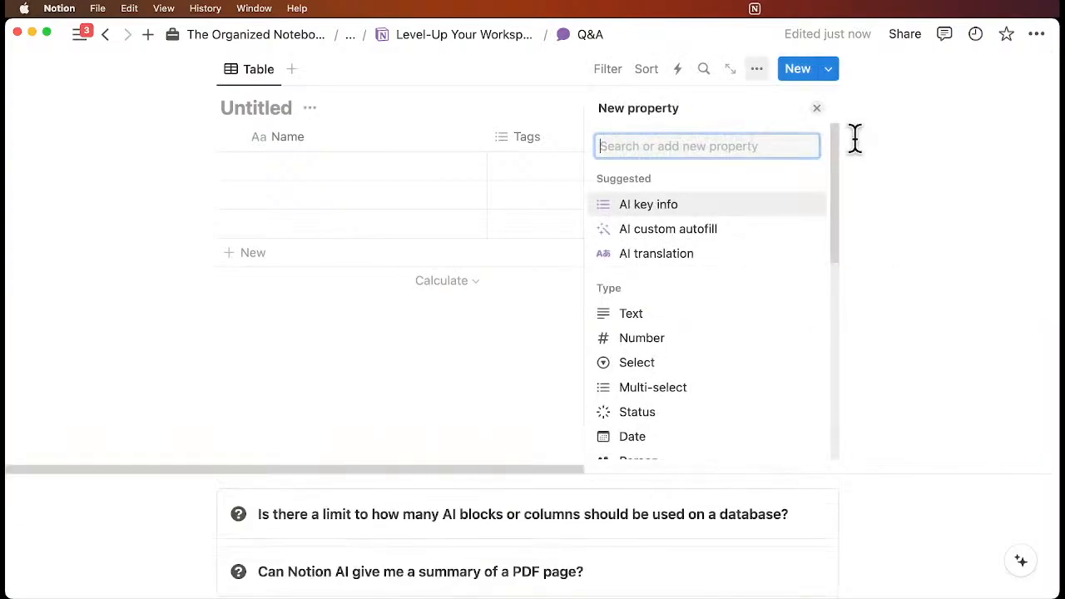
left_click(729, 231)
left_click(817, 108)
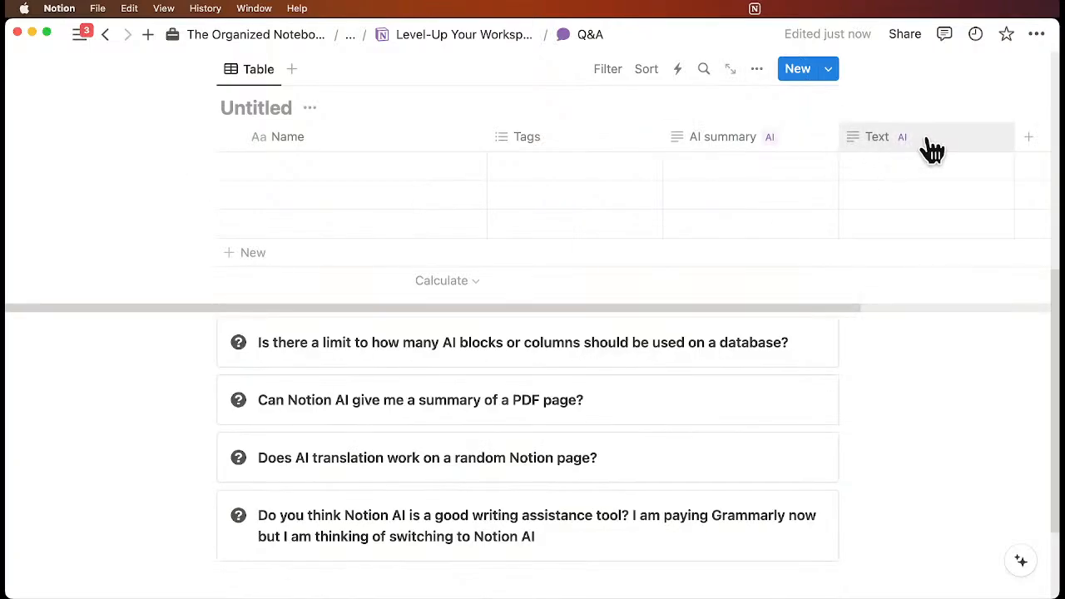
left_click(1029, 138)
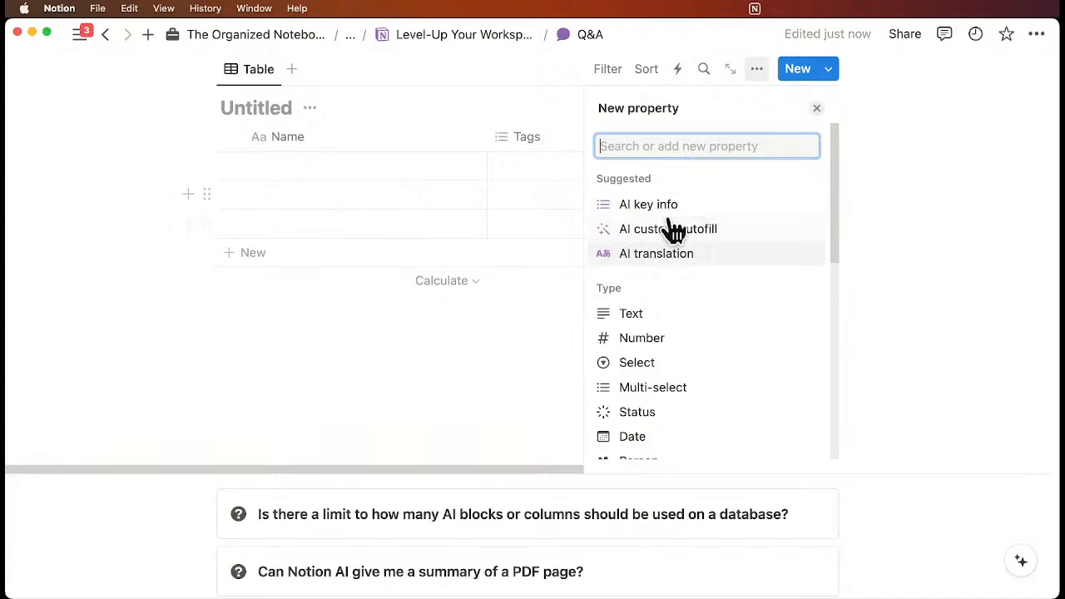
left_click(816, 108)
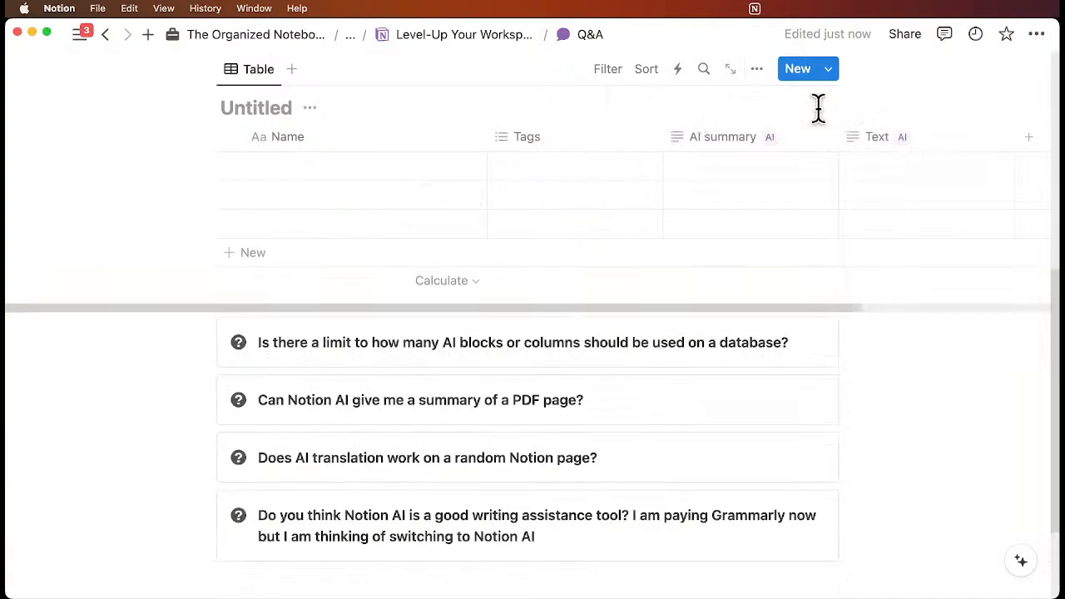
Step: Delete the AI custom autofill column named Text from the untitled table
scroll(761, 185, "right", 5)
left_click(668, 137)
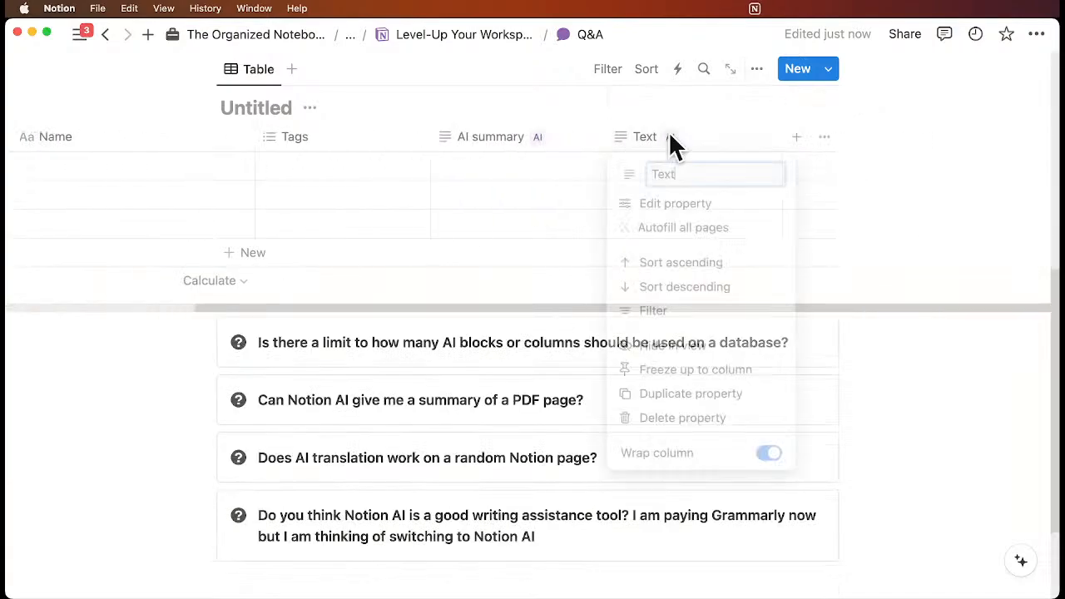
left_click(690, 427)
left_click(594, 321)
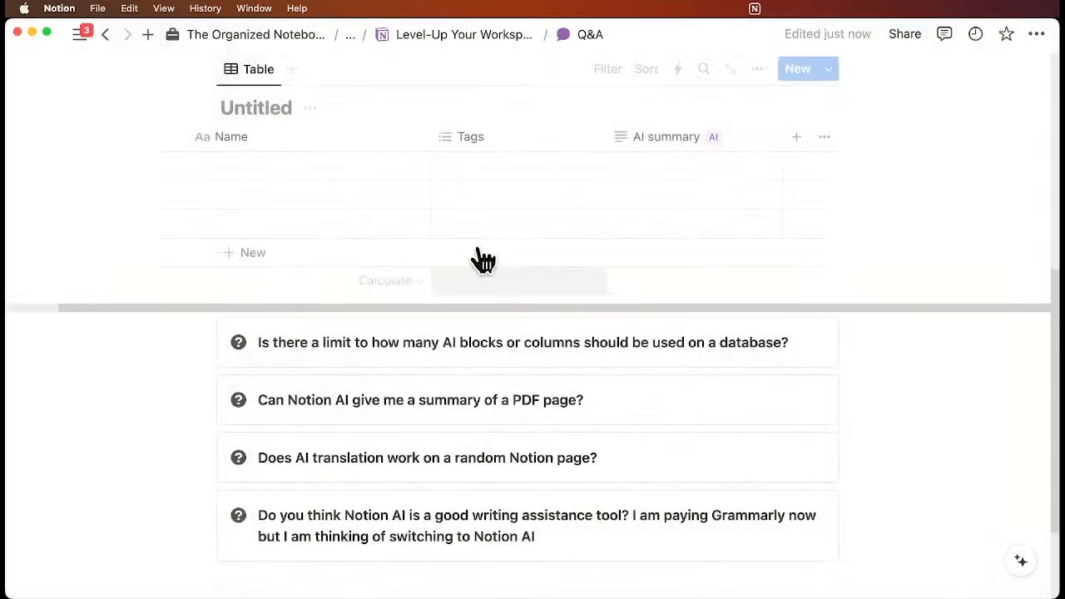
Step: Delete the whole untitled database from the Q&A page
scroll(321, 83, "up", 2)
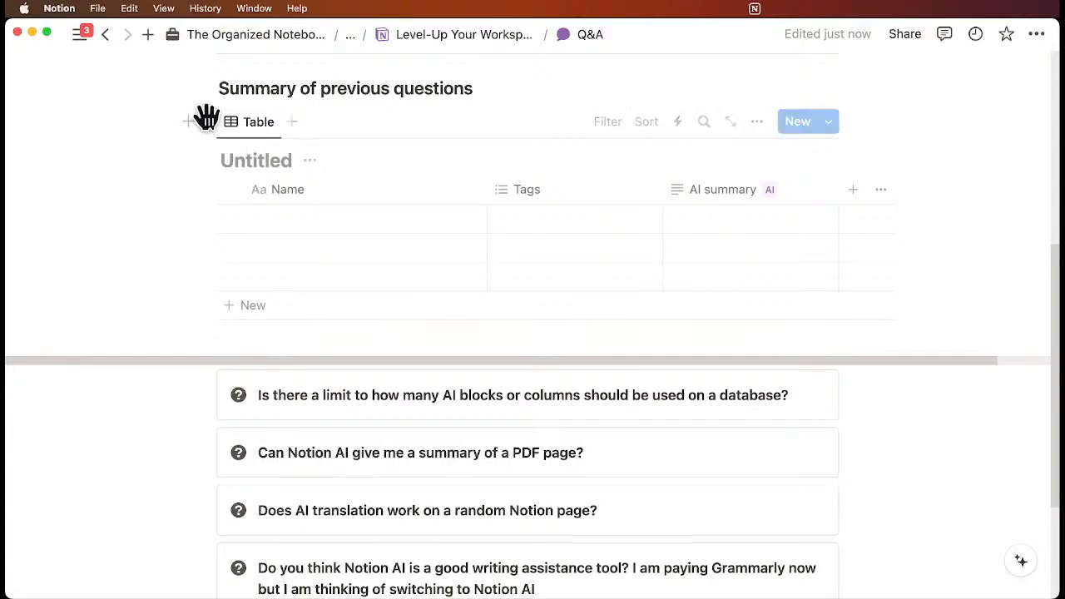
left_click(206, 122)
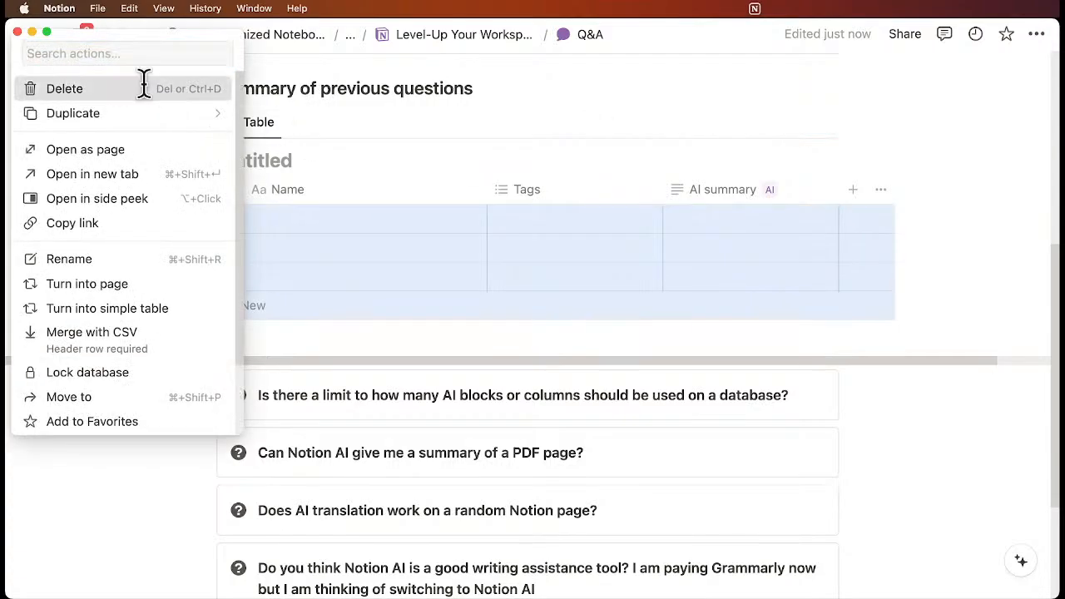
left_click(144, 86)
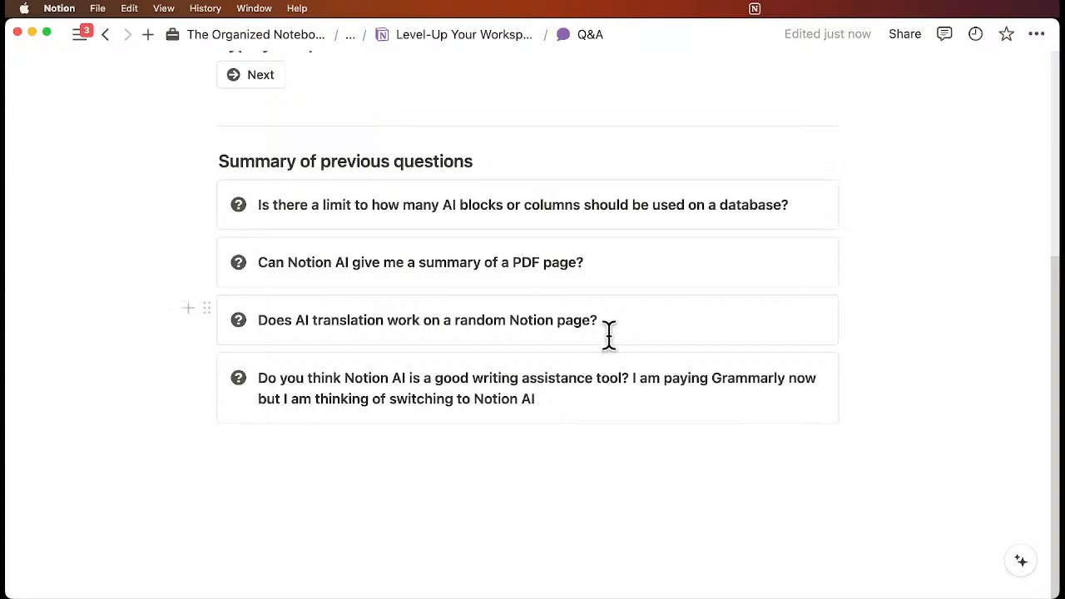
Step: Try the Notion AI Translate command with Spanish in an empty block below the last question
left_click(296, 449)
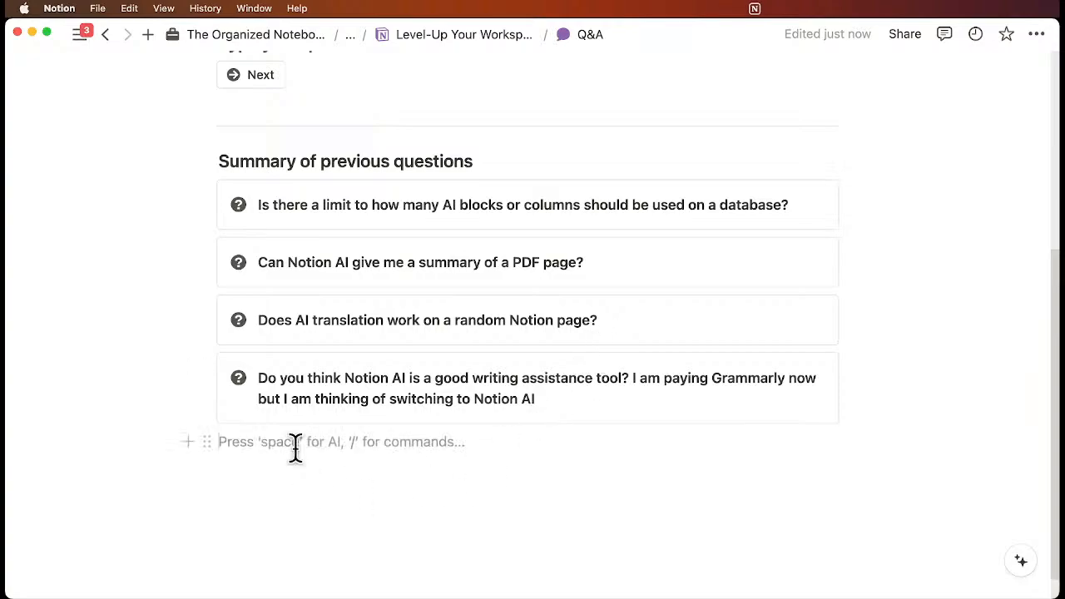
type("/ai")
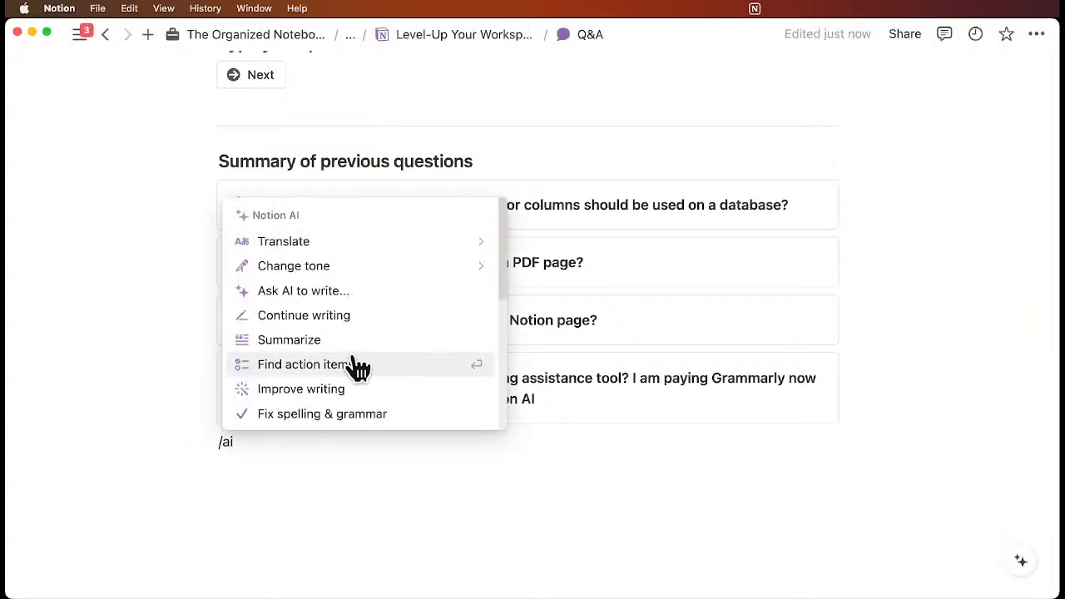
mouse_move(321, 252)
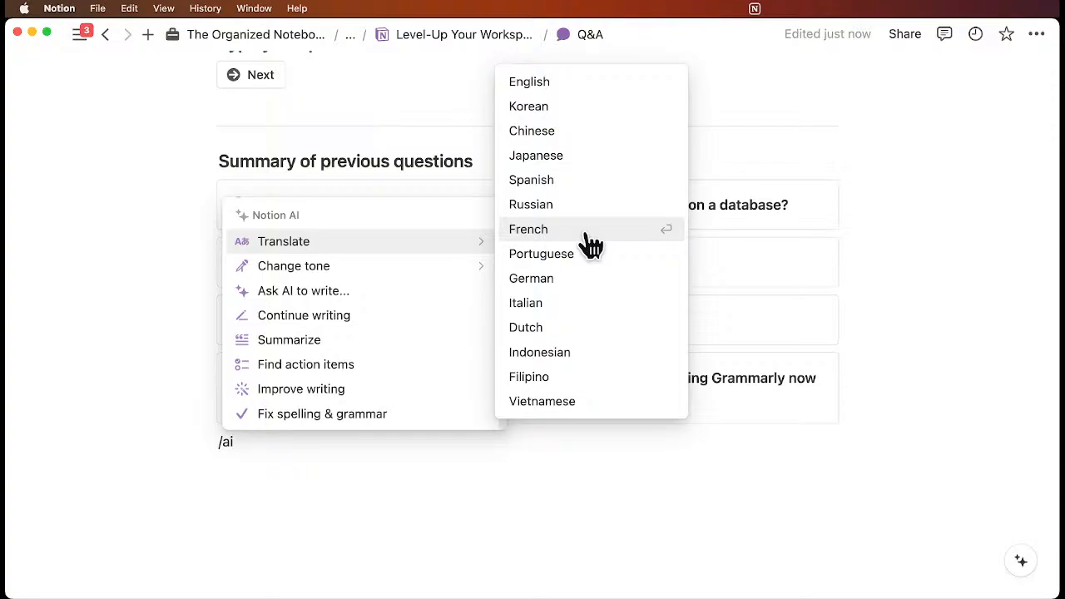
left_click(579, 181)
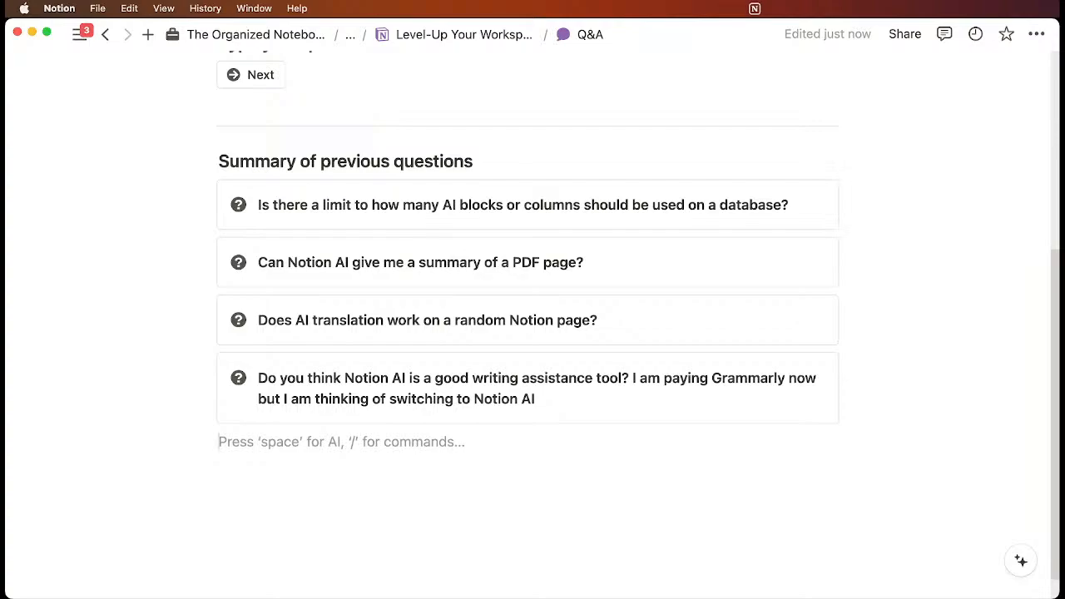
Step: Continue to the Download FREE Template ! page and read the workshop link, store discount and contact notes
key("super+Tab")
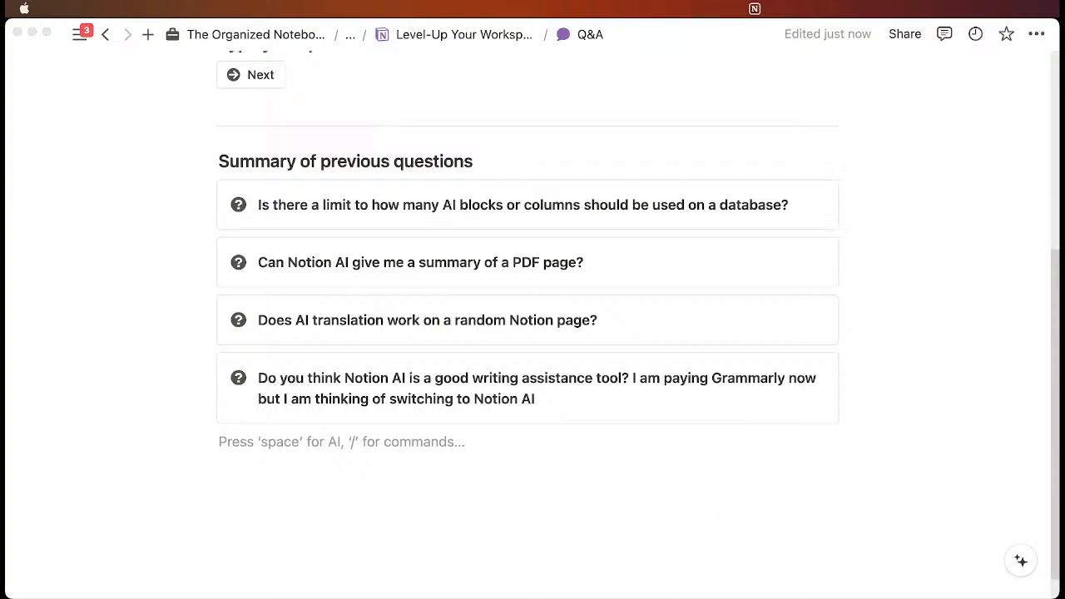
scroll(416, 525, "up", 3)
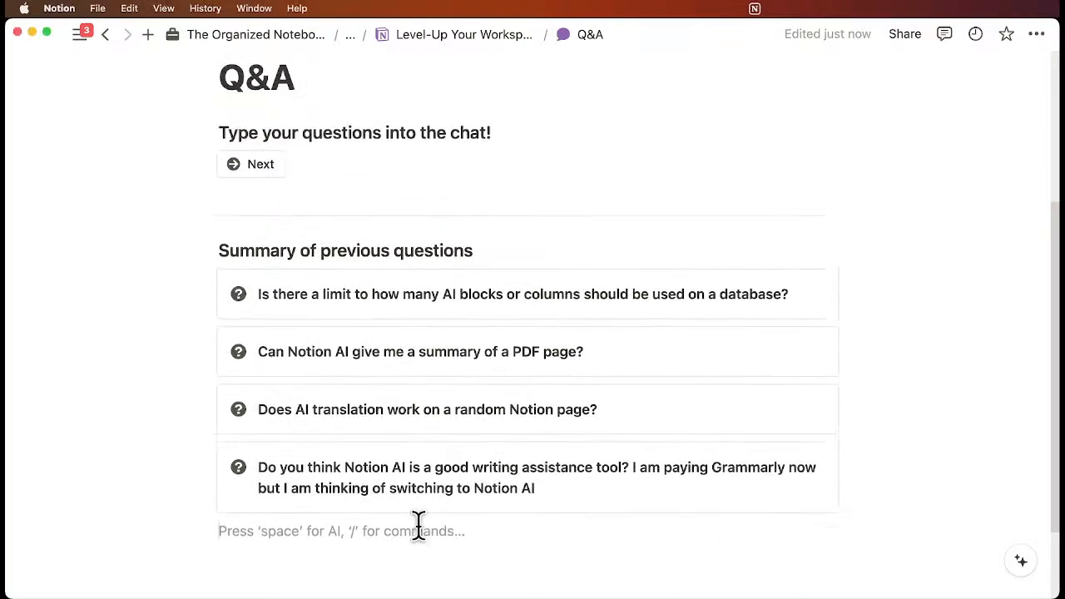
left_click(260, 210)
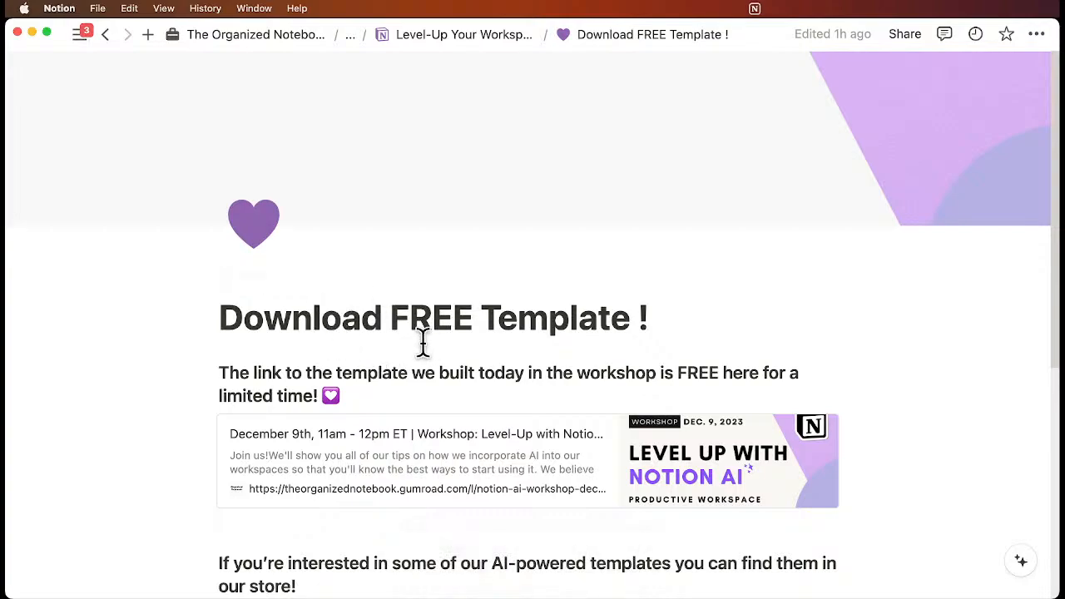
scroll(469, 480, "down", 1)
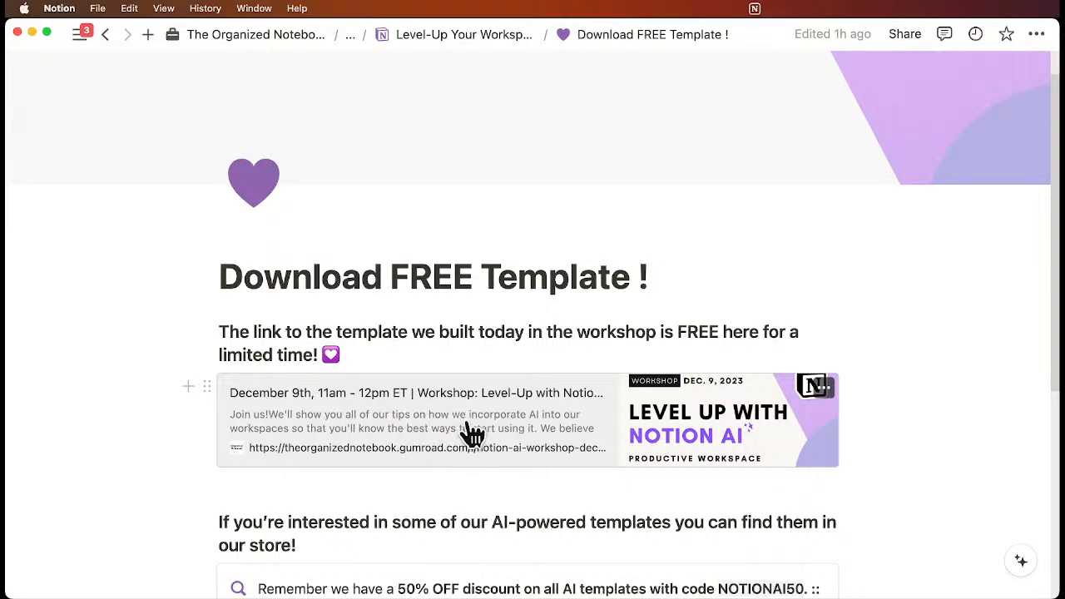
scroll(466, 432, "down", 2)
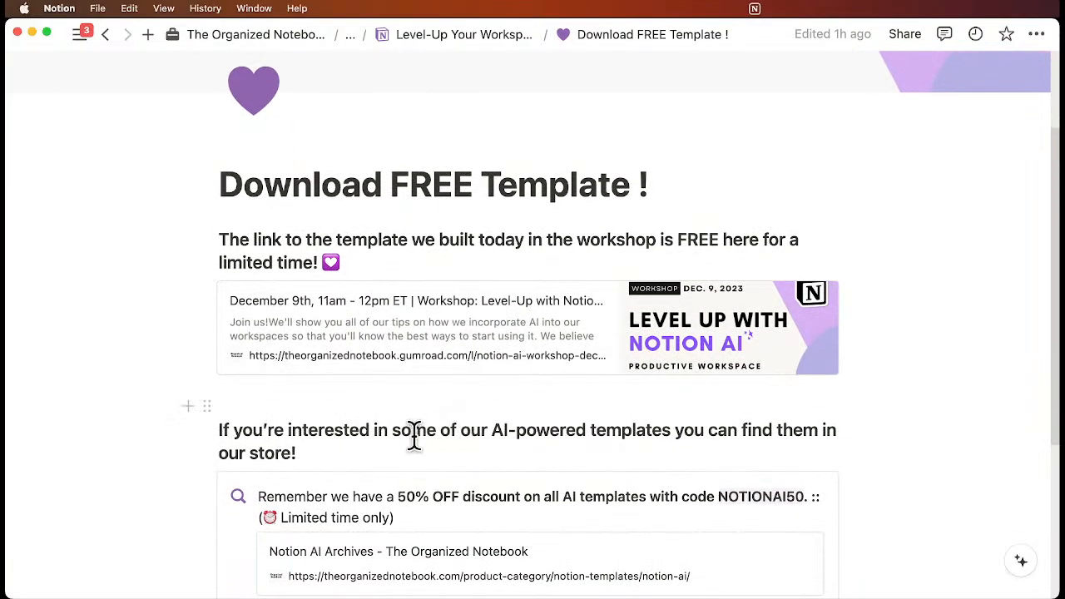
scroll(414, 436, "down", 2)
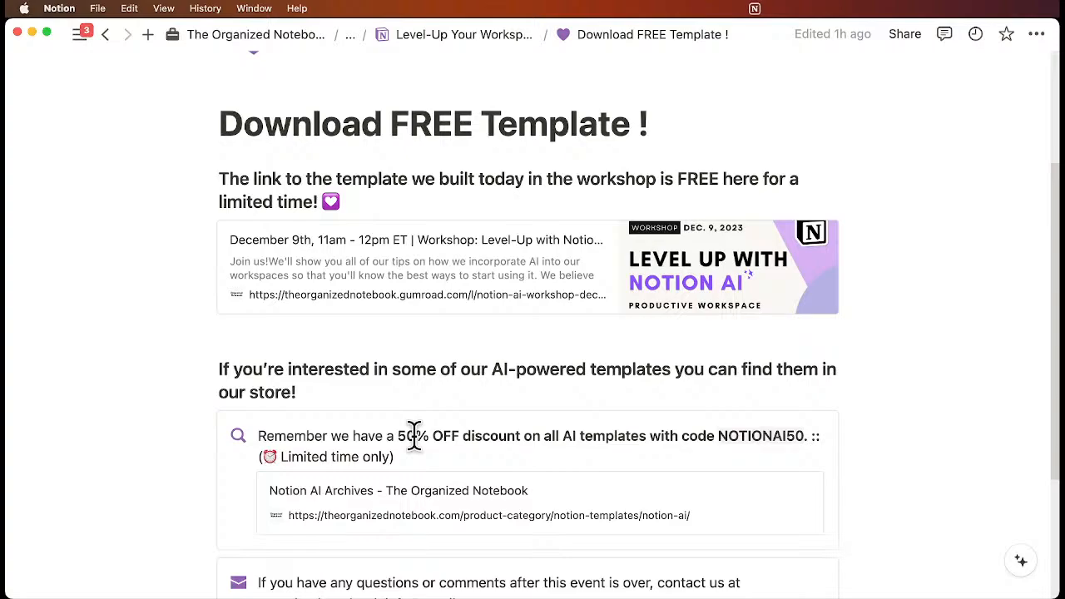
scroll(345, 404, "down", 3)
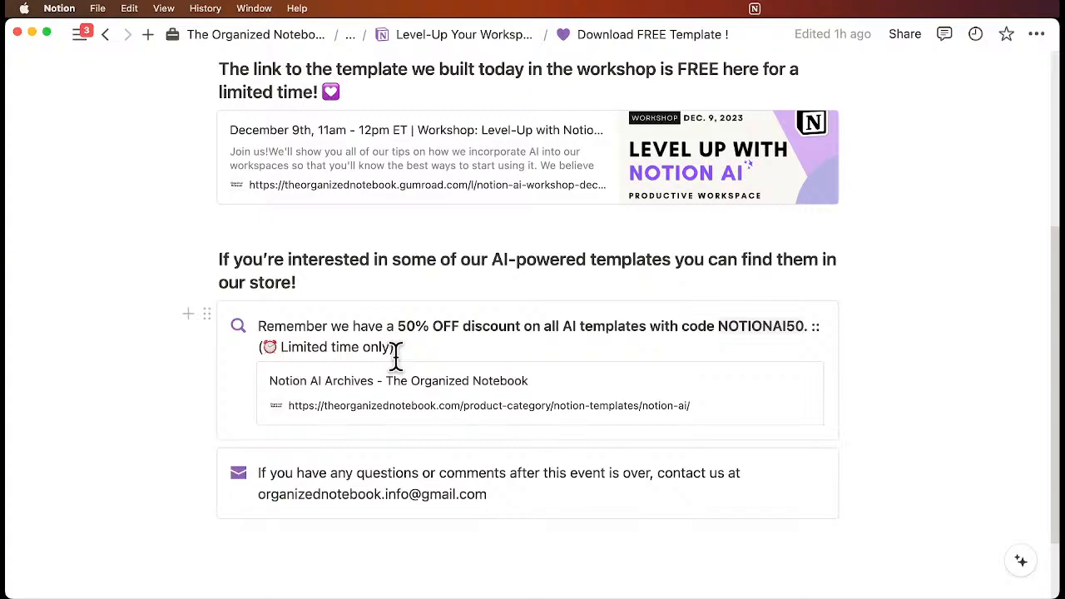
scroll(396, 356, "up", 5)
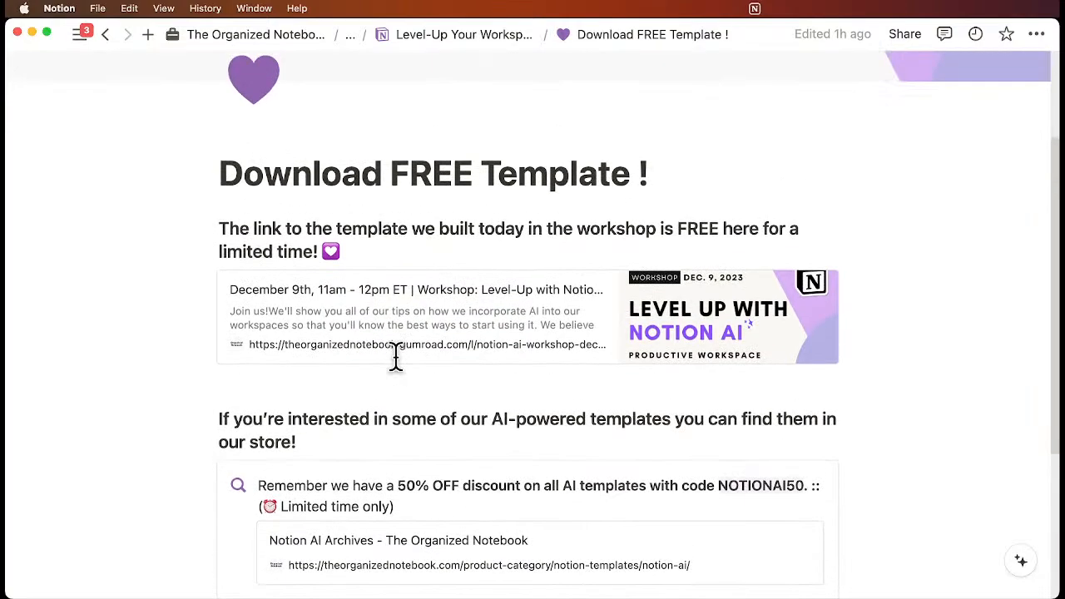